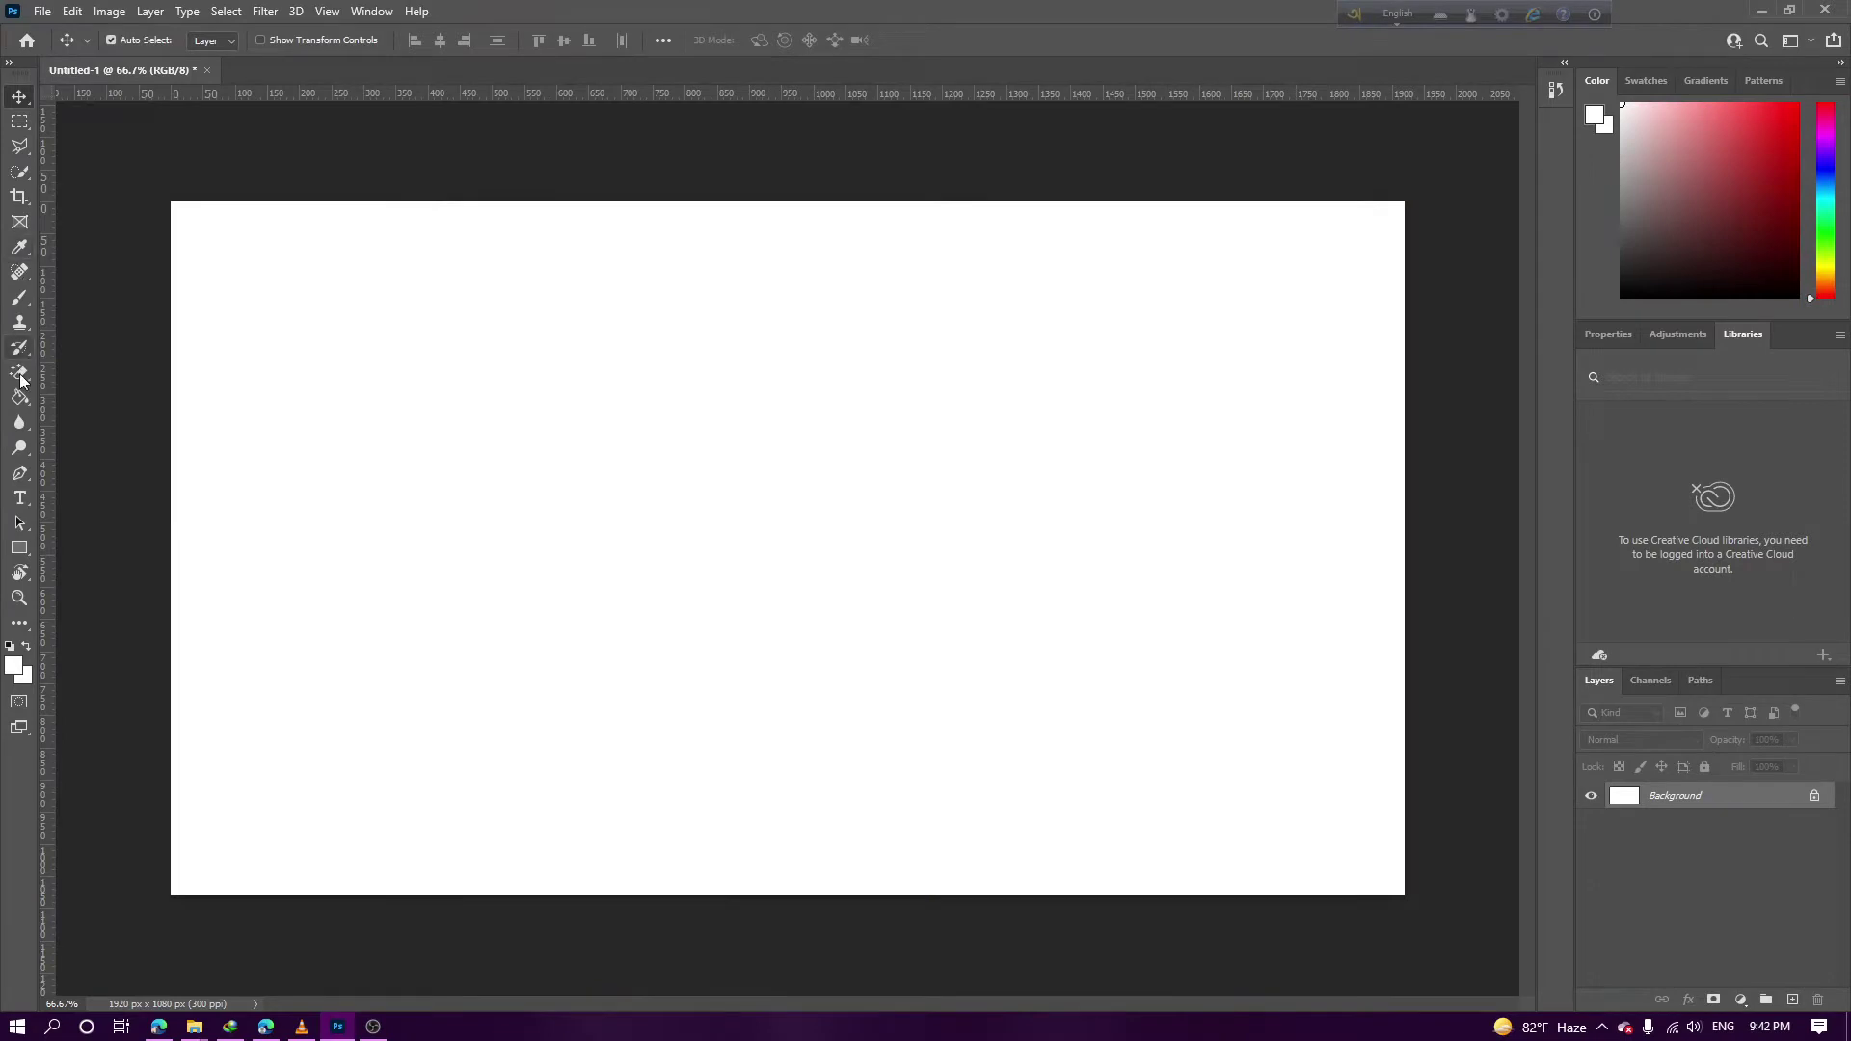
Create a text layer on the canvas holding the pasted two-line Bengali name
click(19, 497)
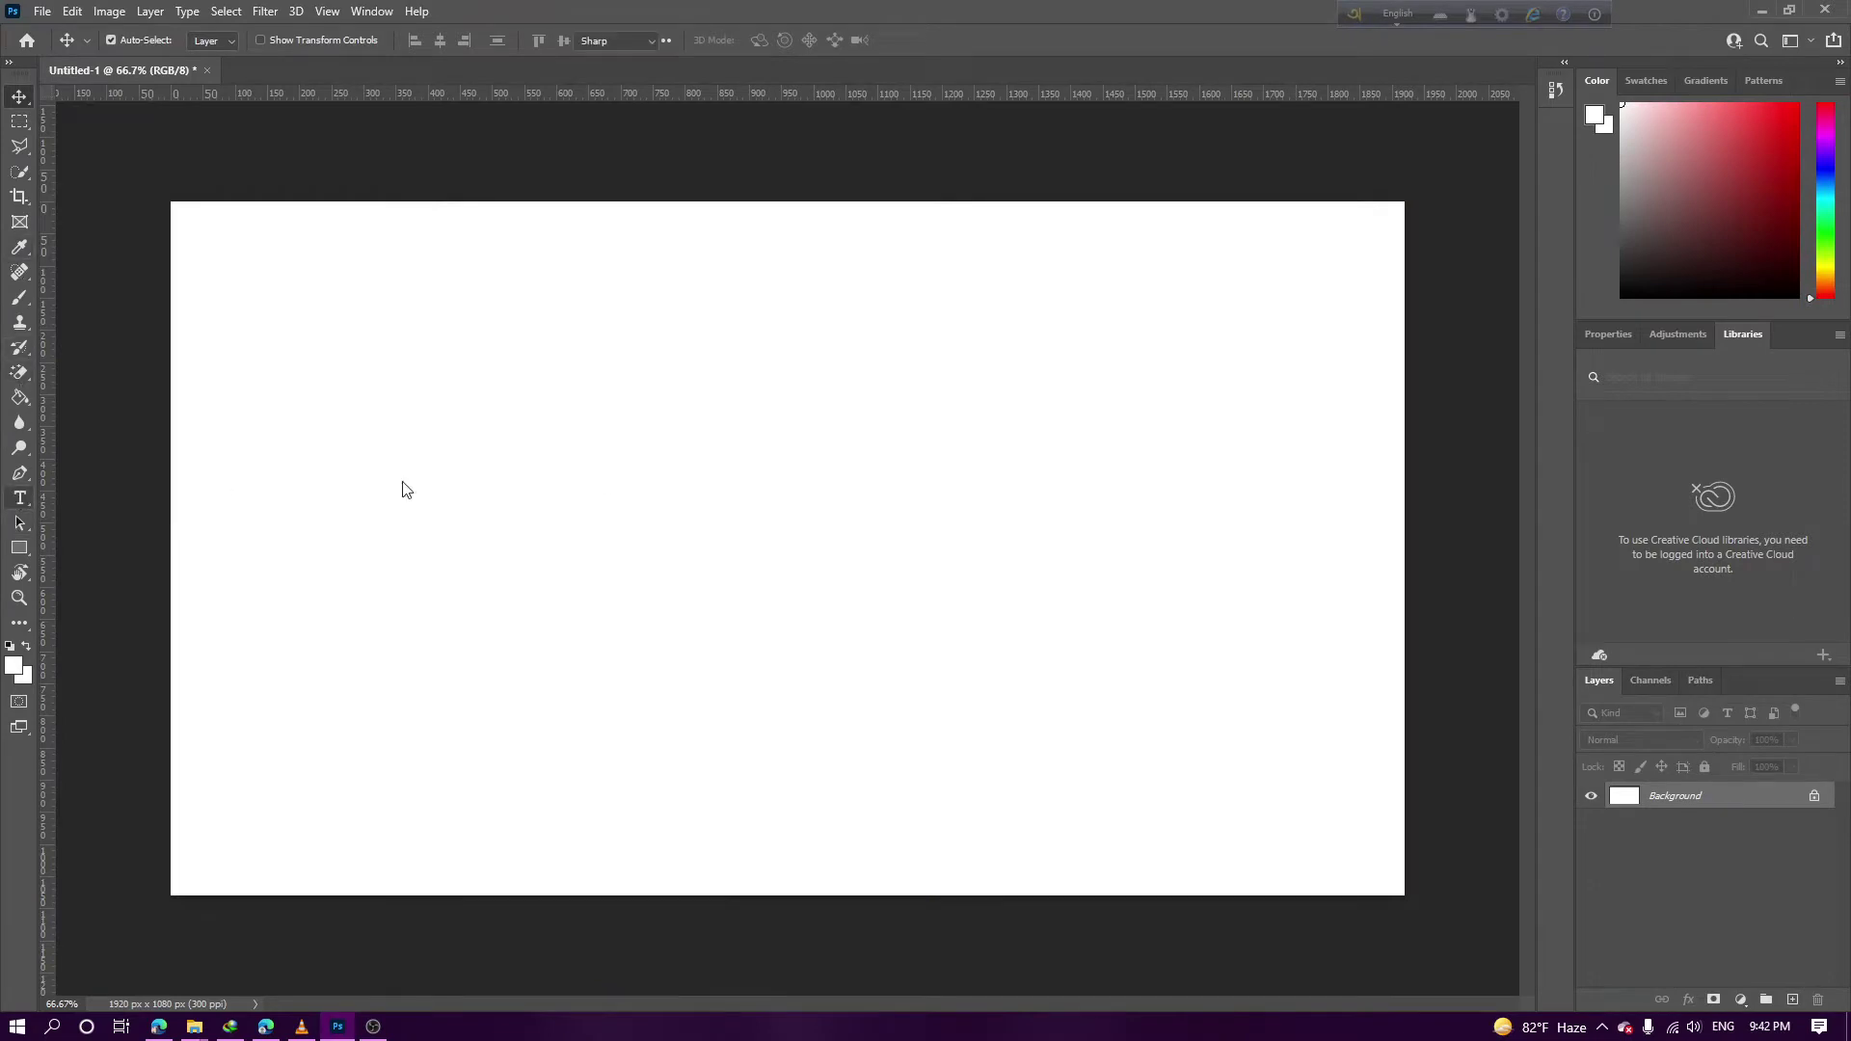
click(753, 426)
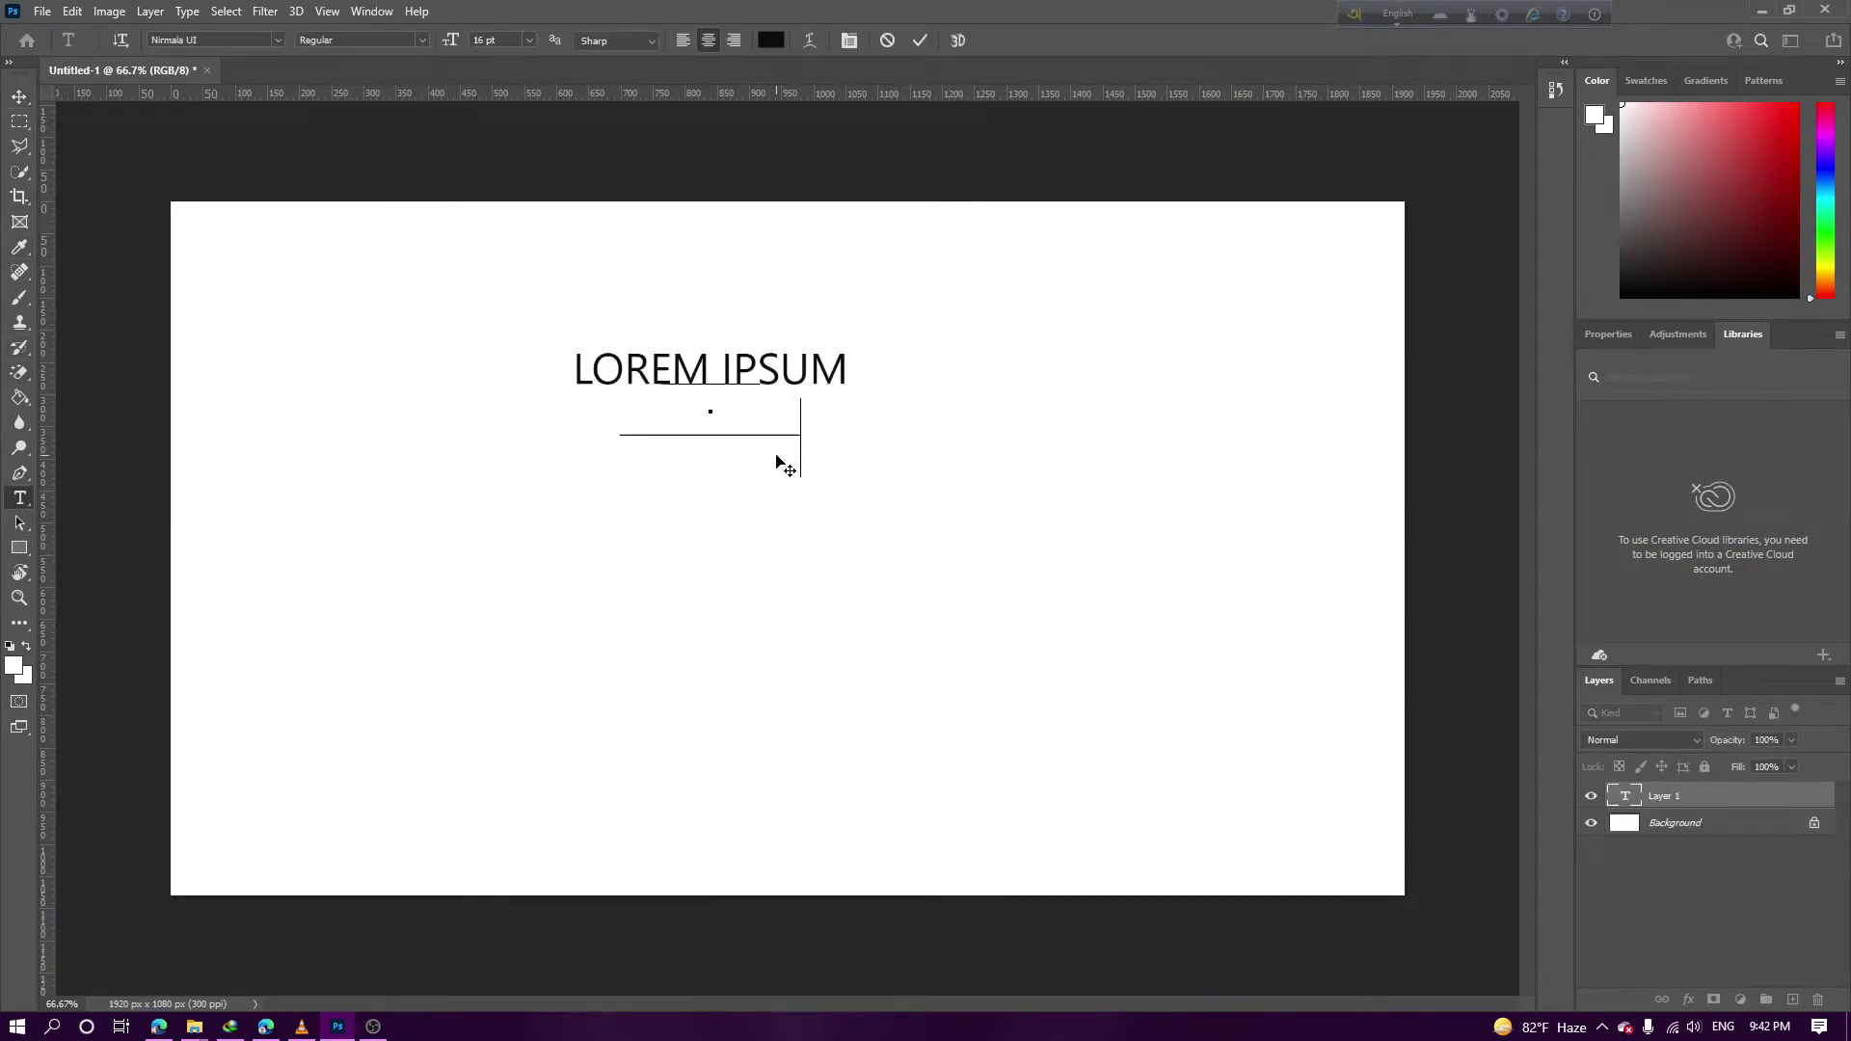
Move the Bengali name to the right side of the canvas and reopen its text for editing
click(19, 97)
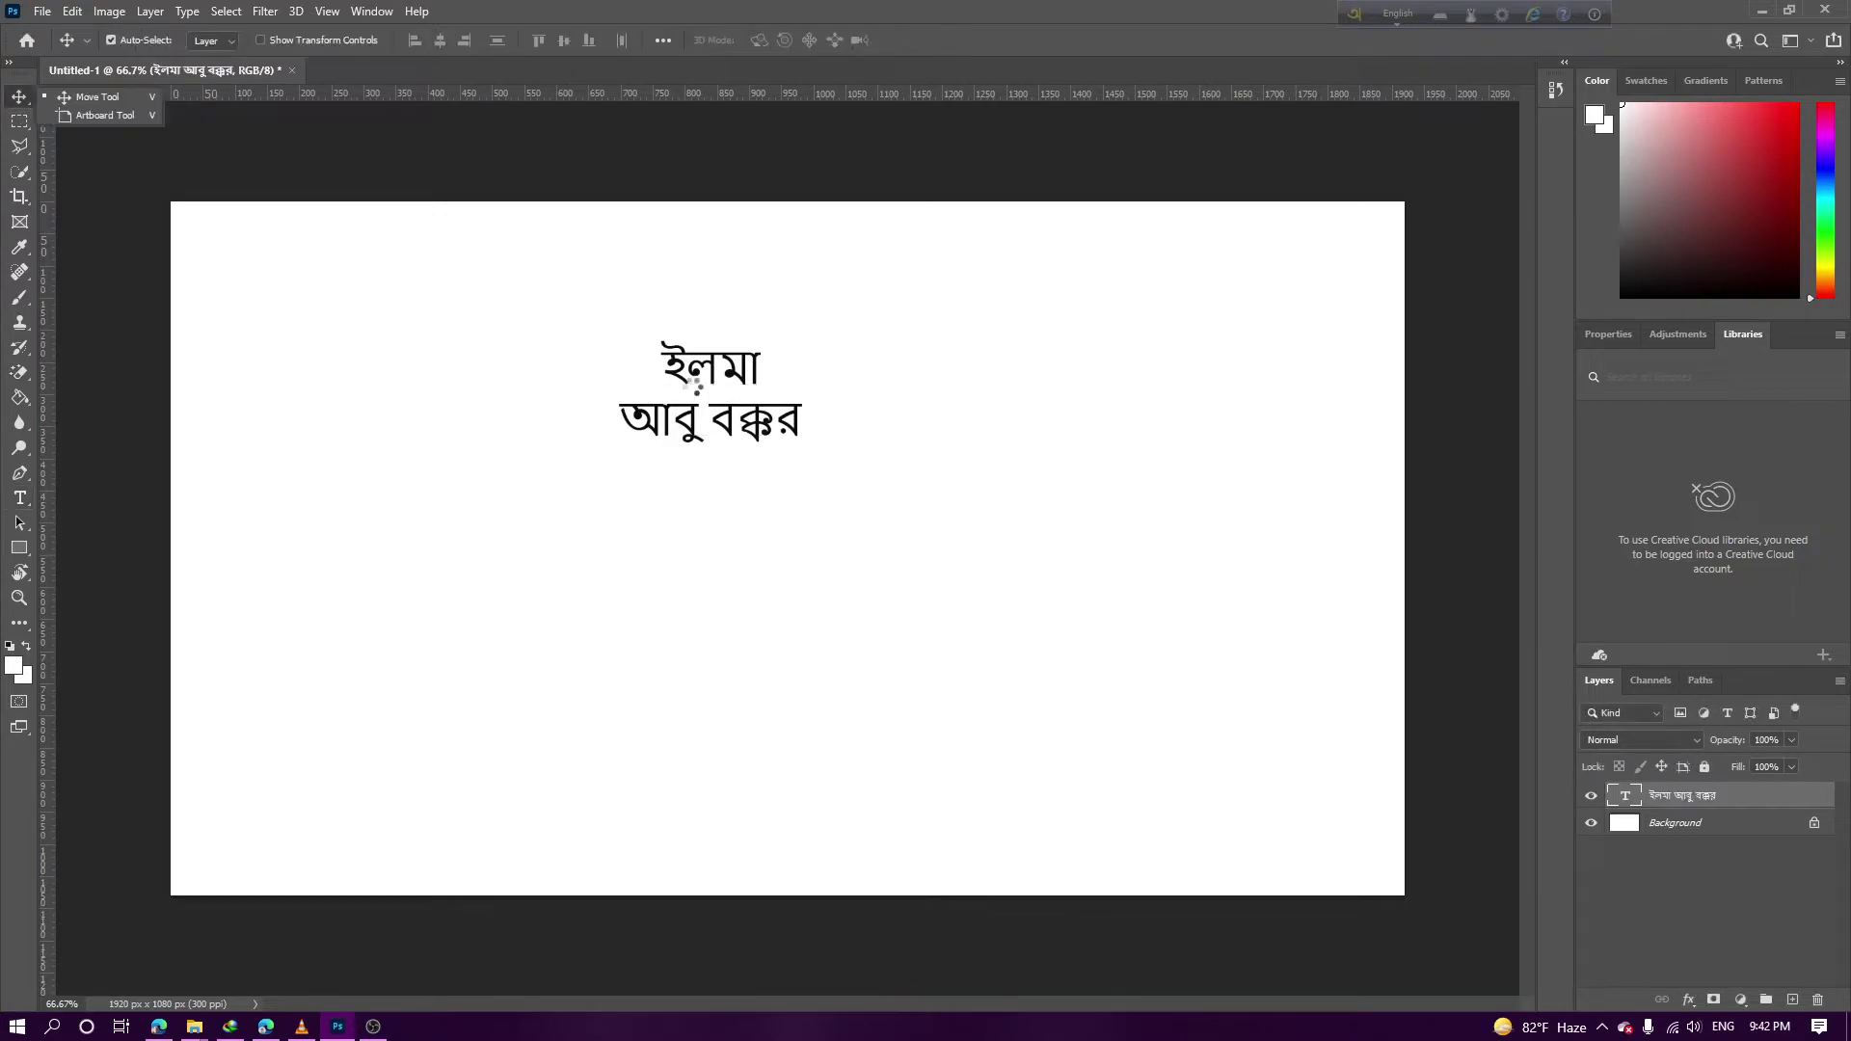
click(828, 526)
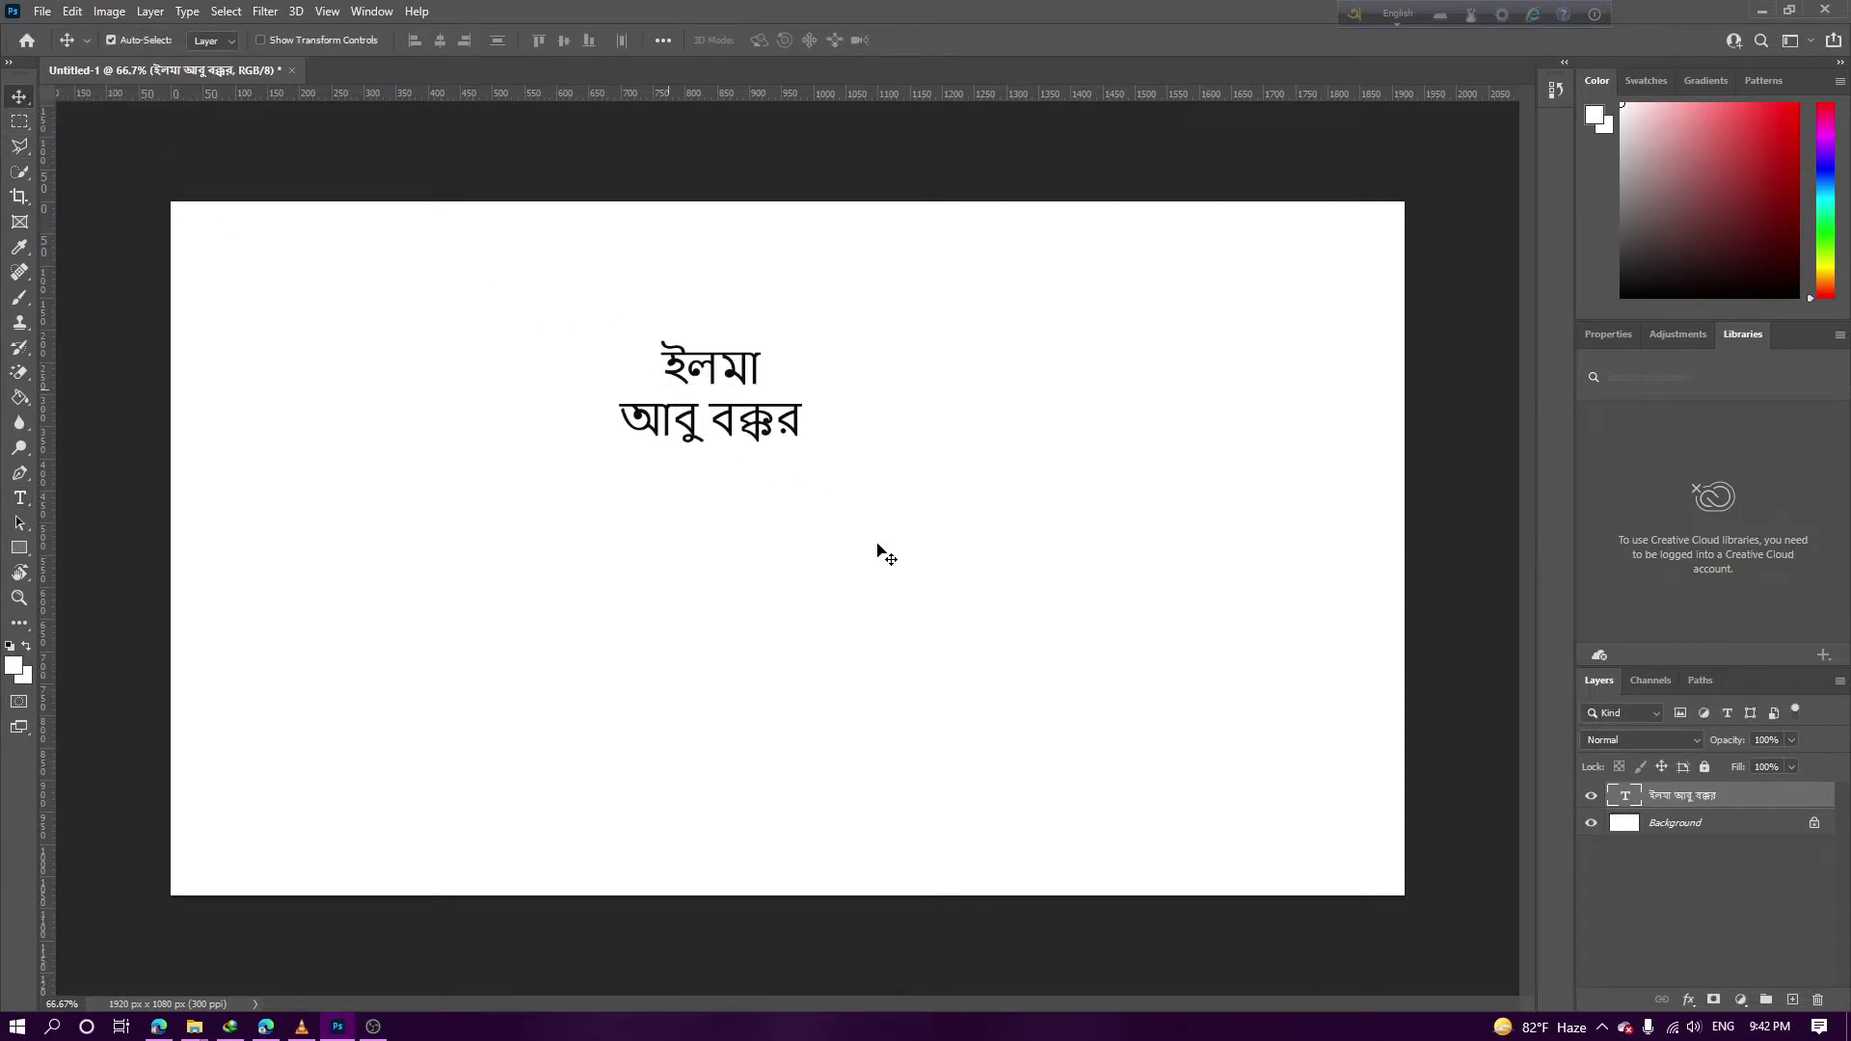
drag(709, 378, 1141, 433)
double_click(1141, 433)
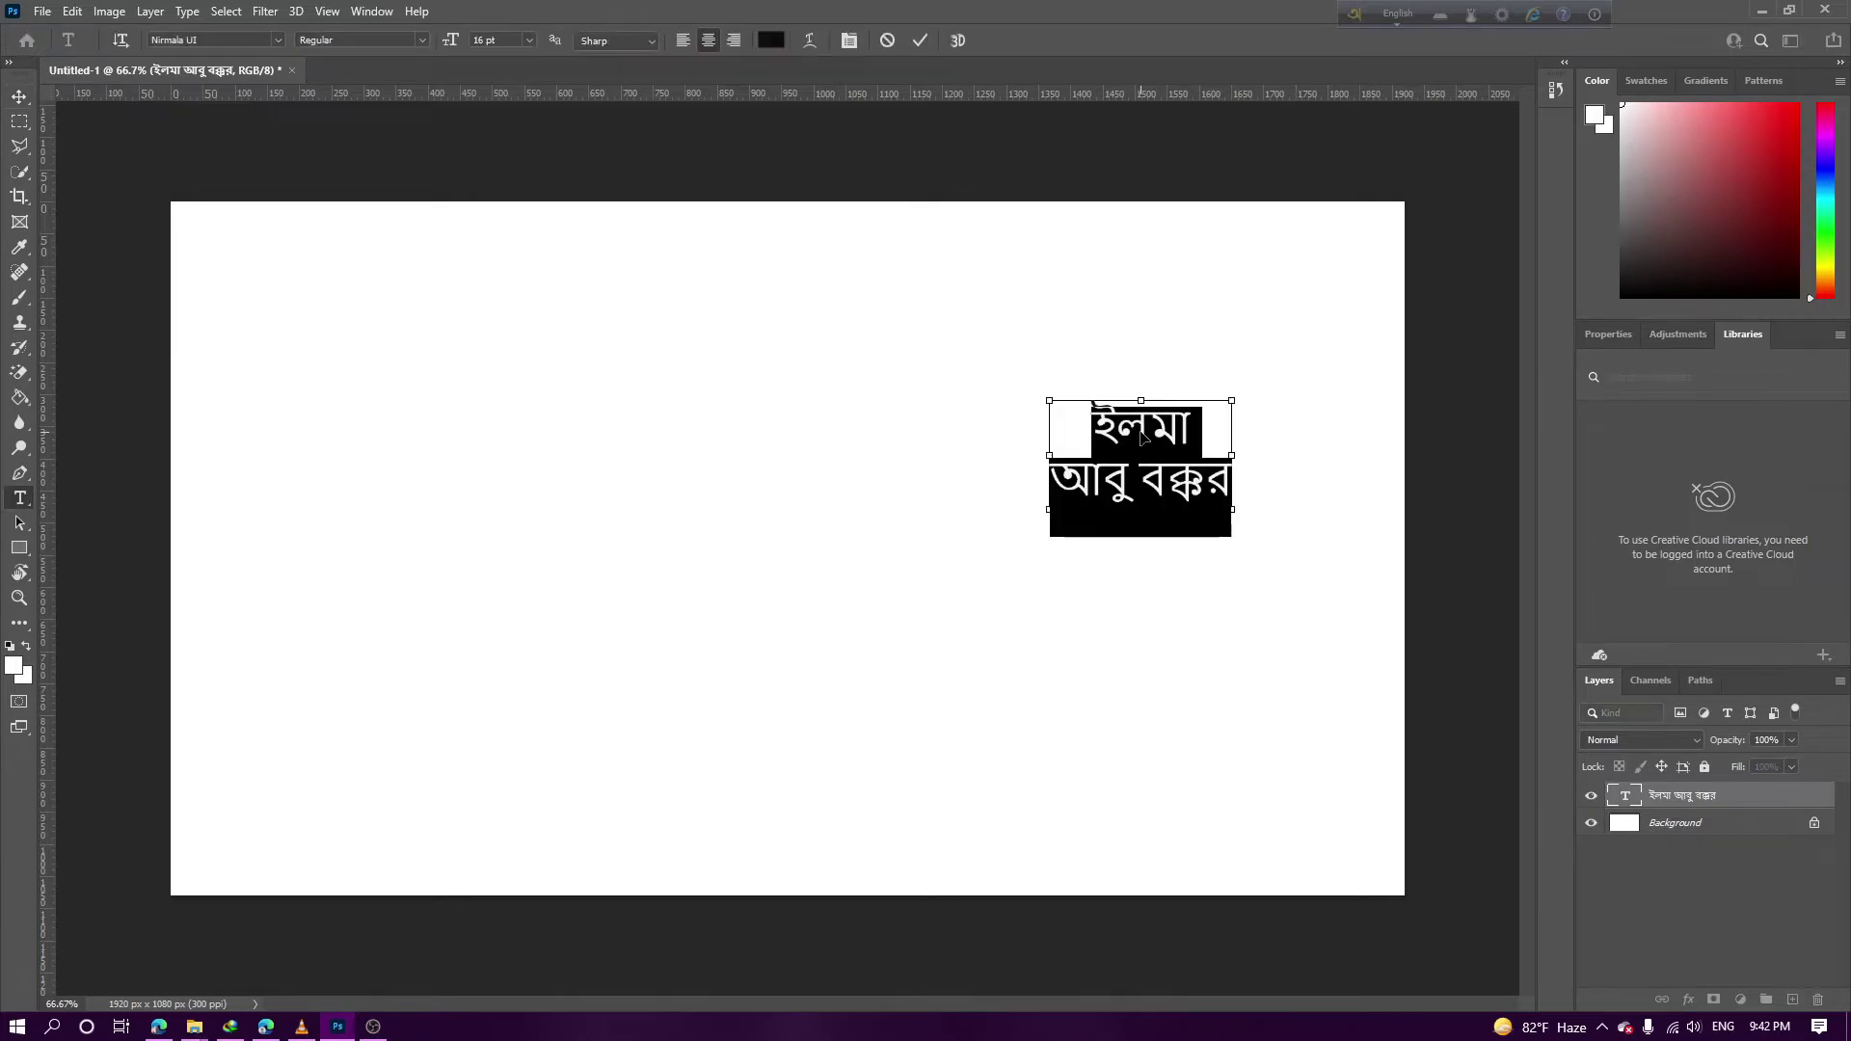
Preview Bengali fonts on the name, then apply Mahfuj Bornomala Unicode
click(280, 41)
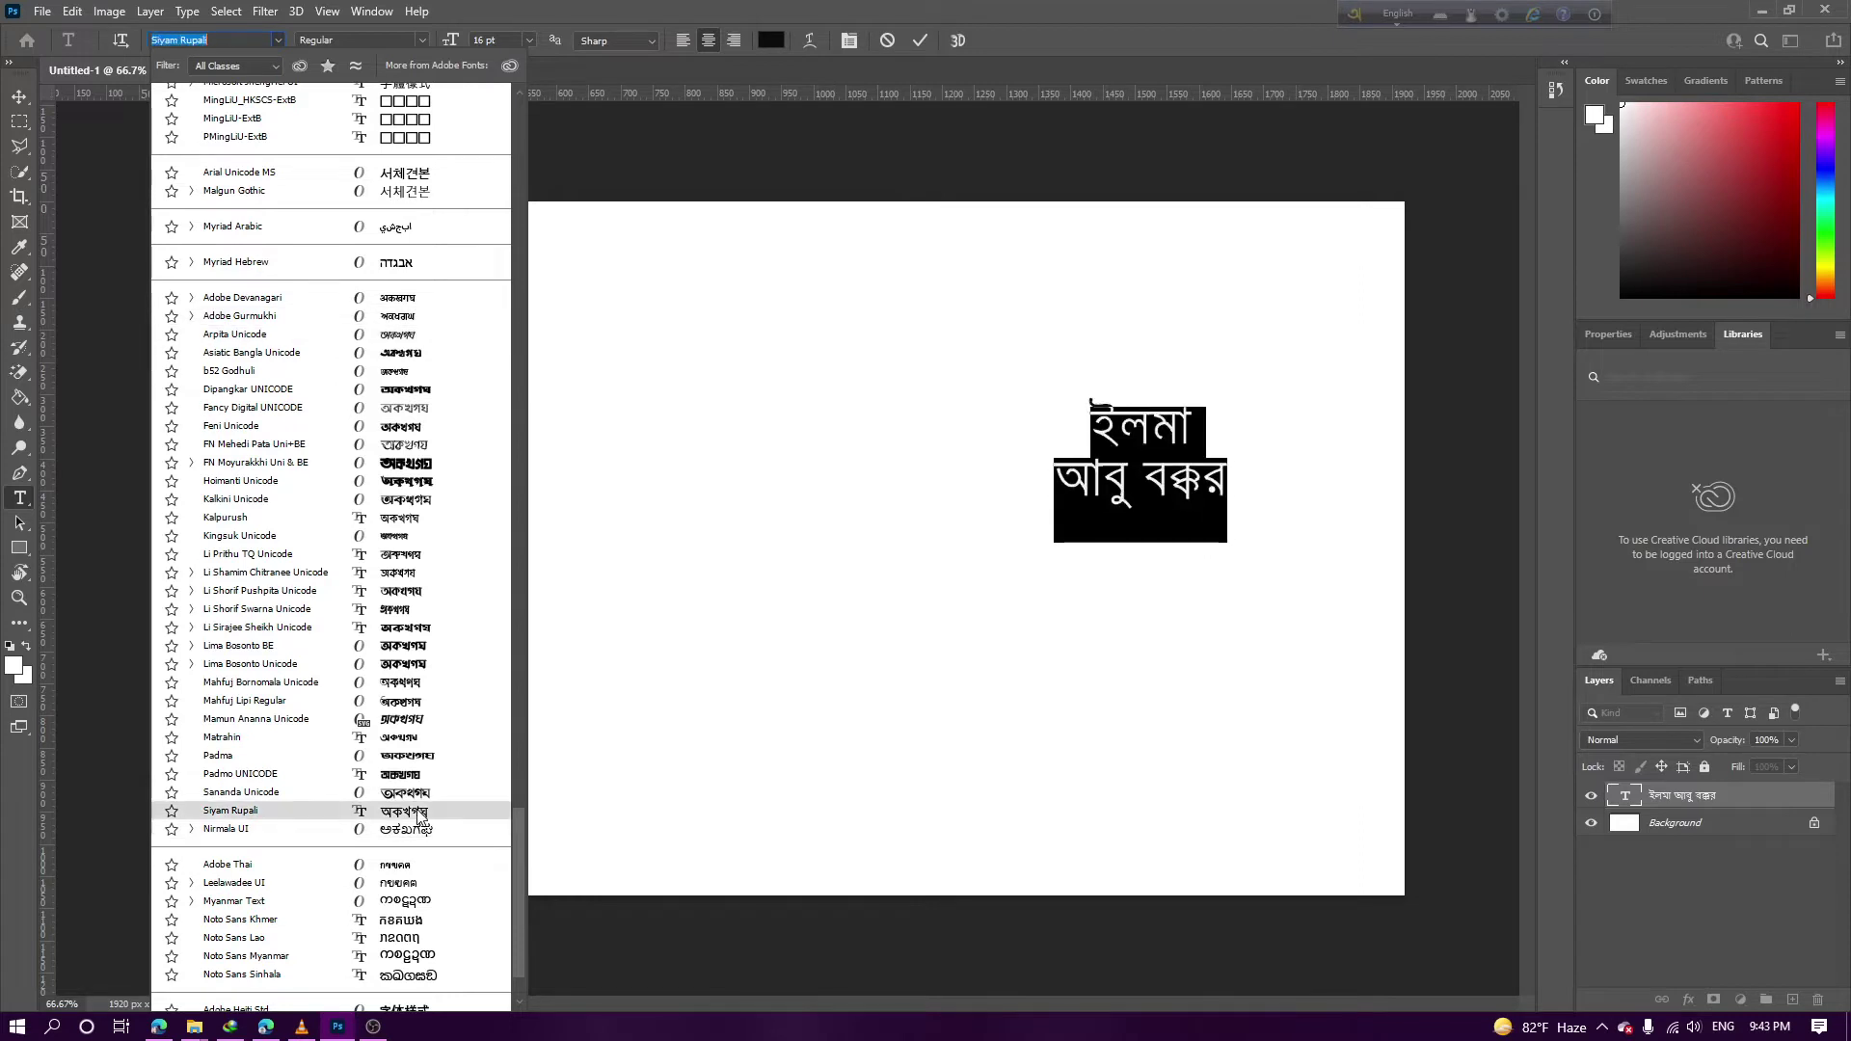
key(Up)
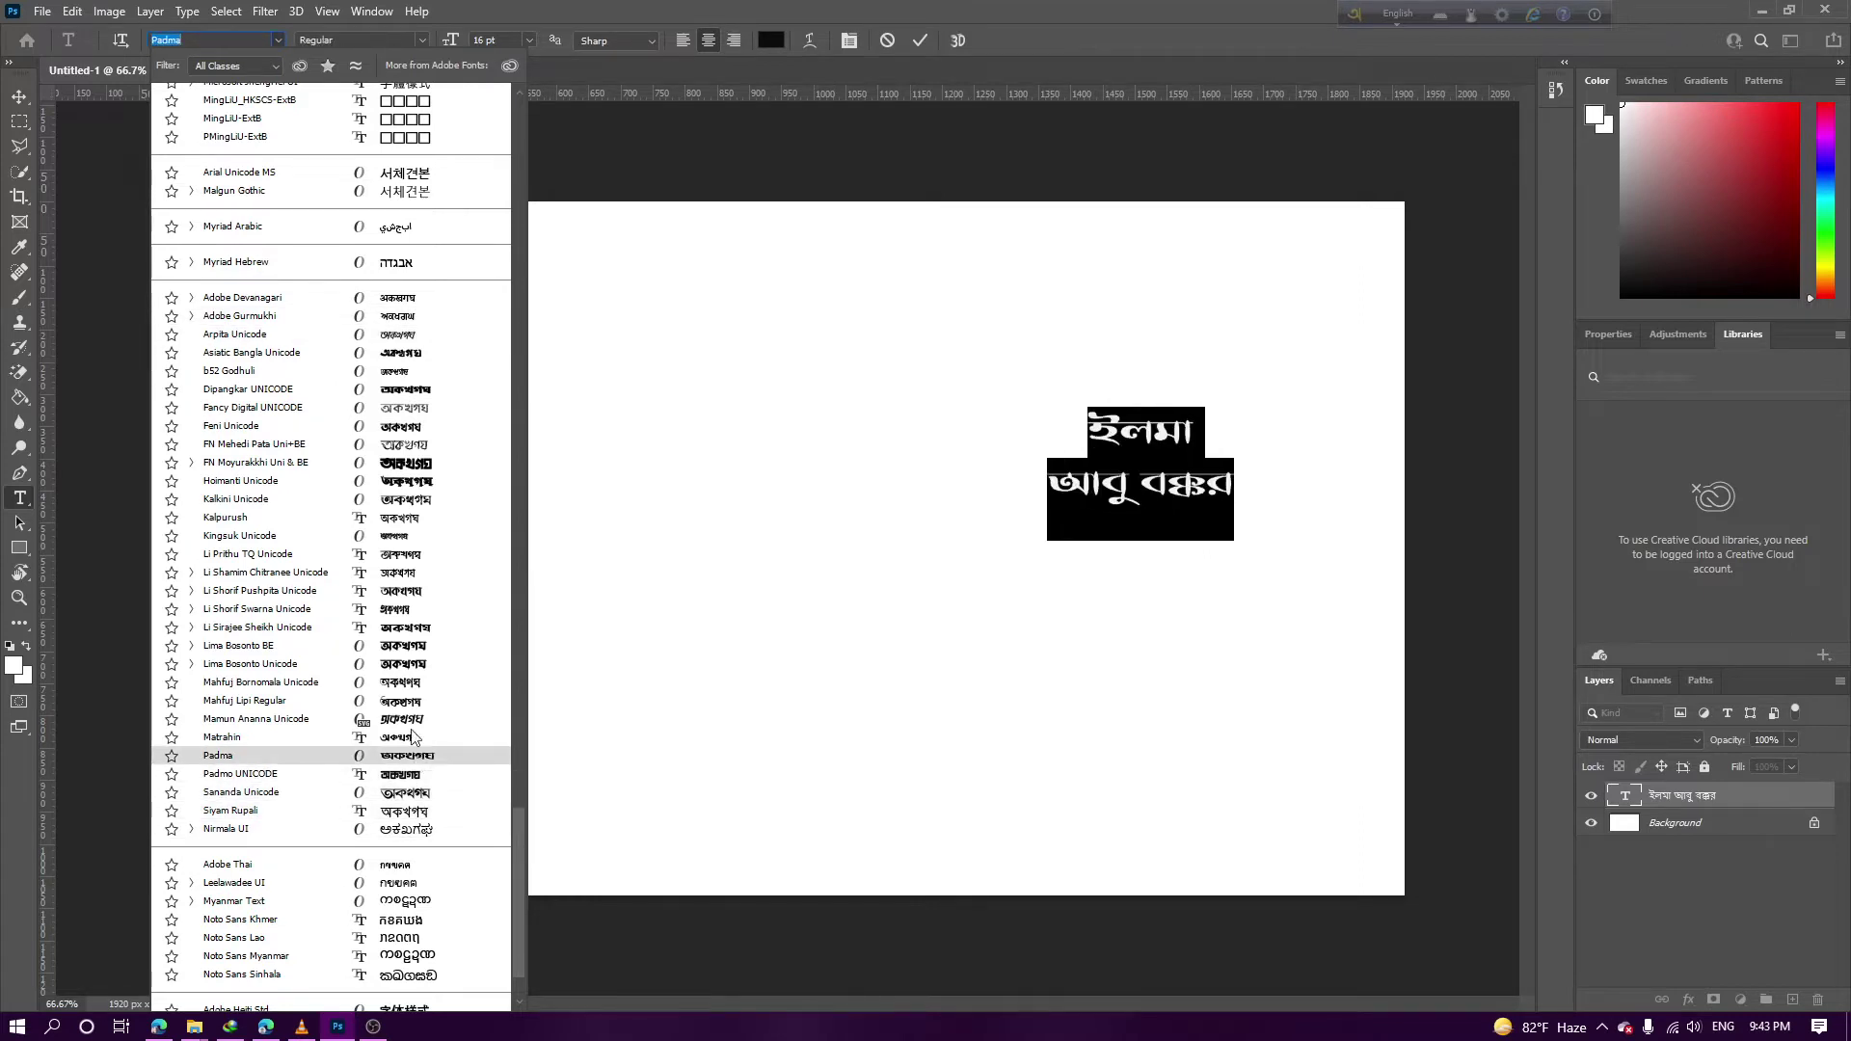
key(Up)
key(Up)
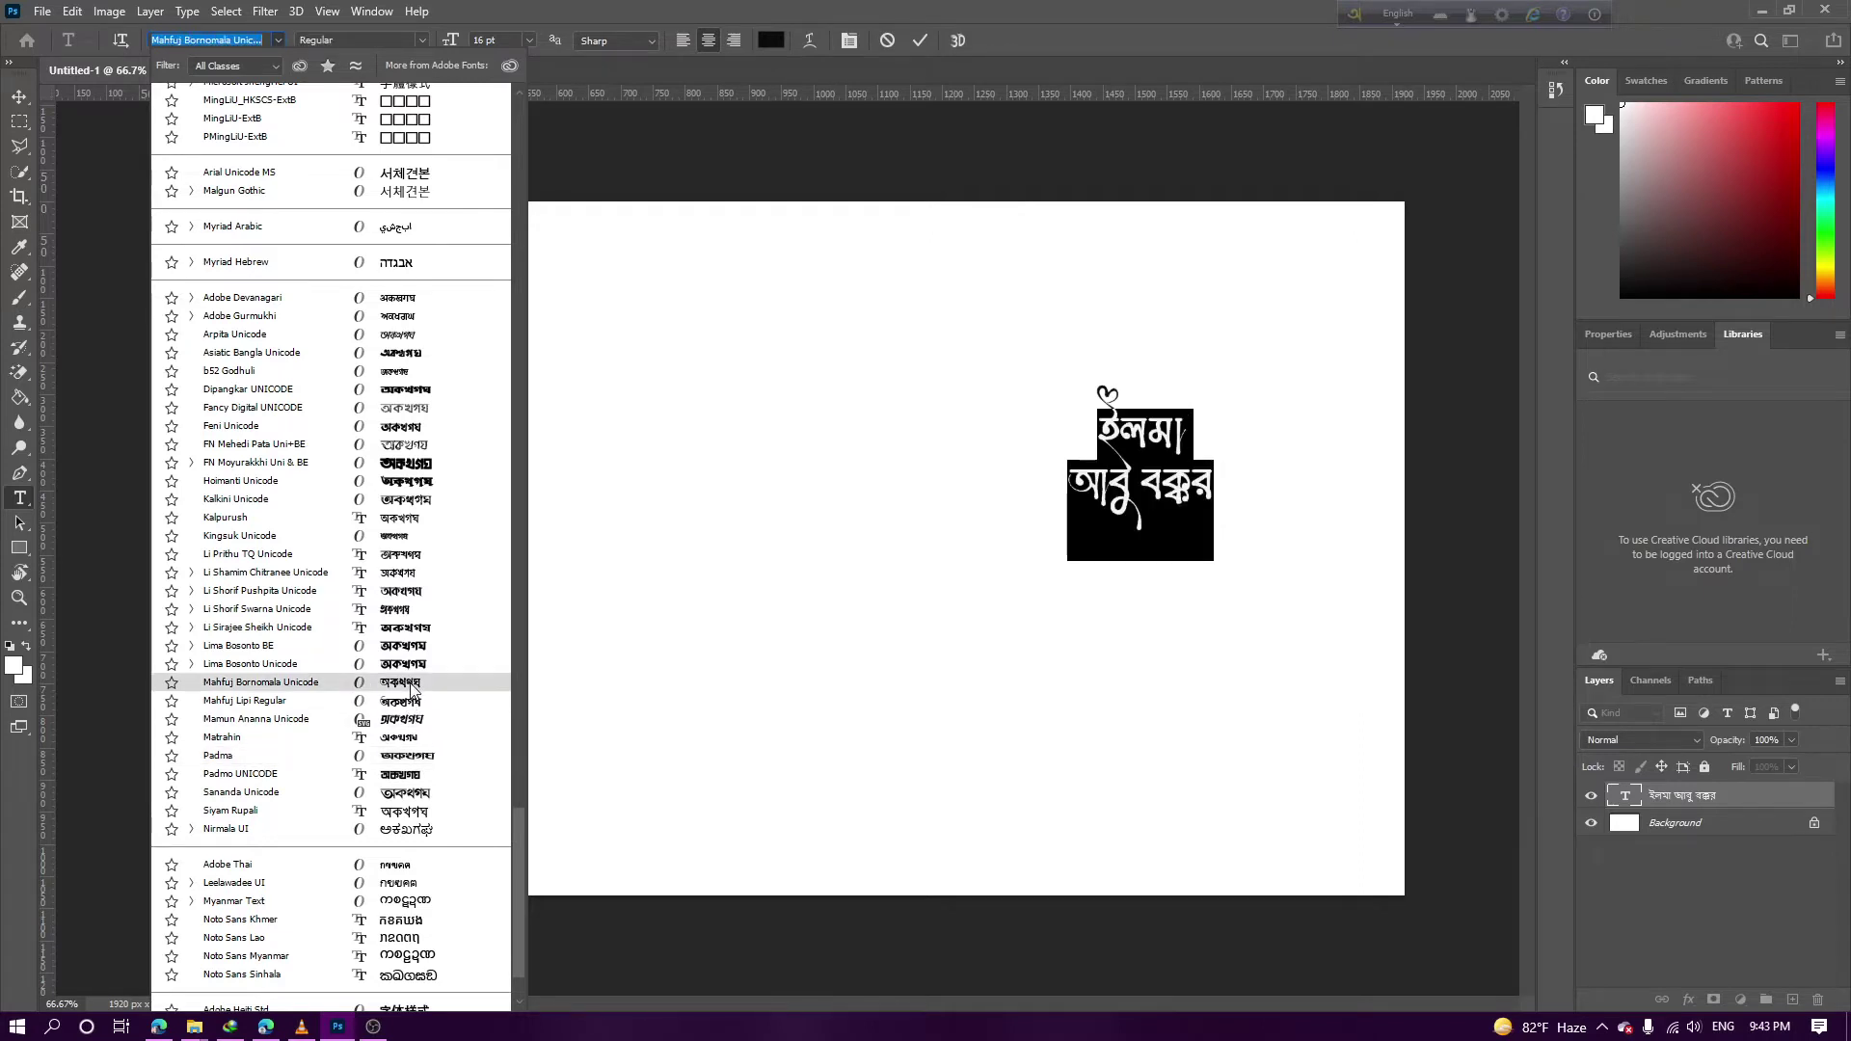
click(412, 684)
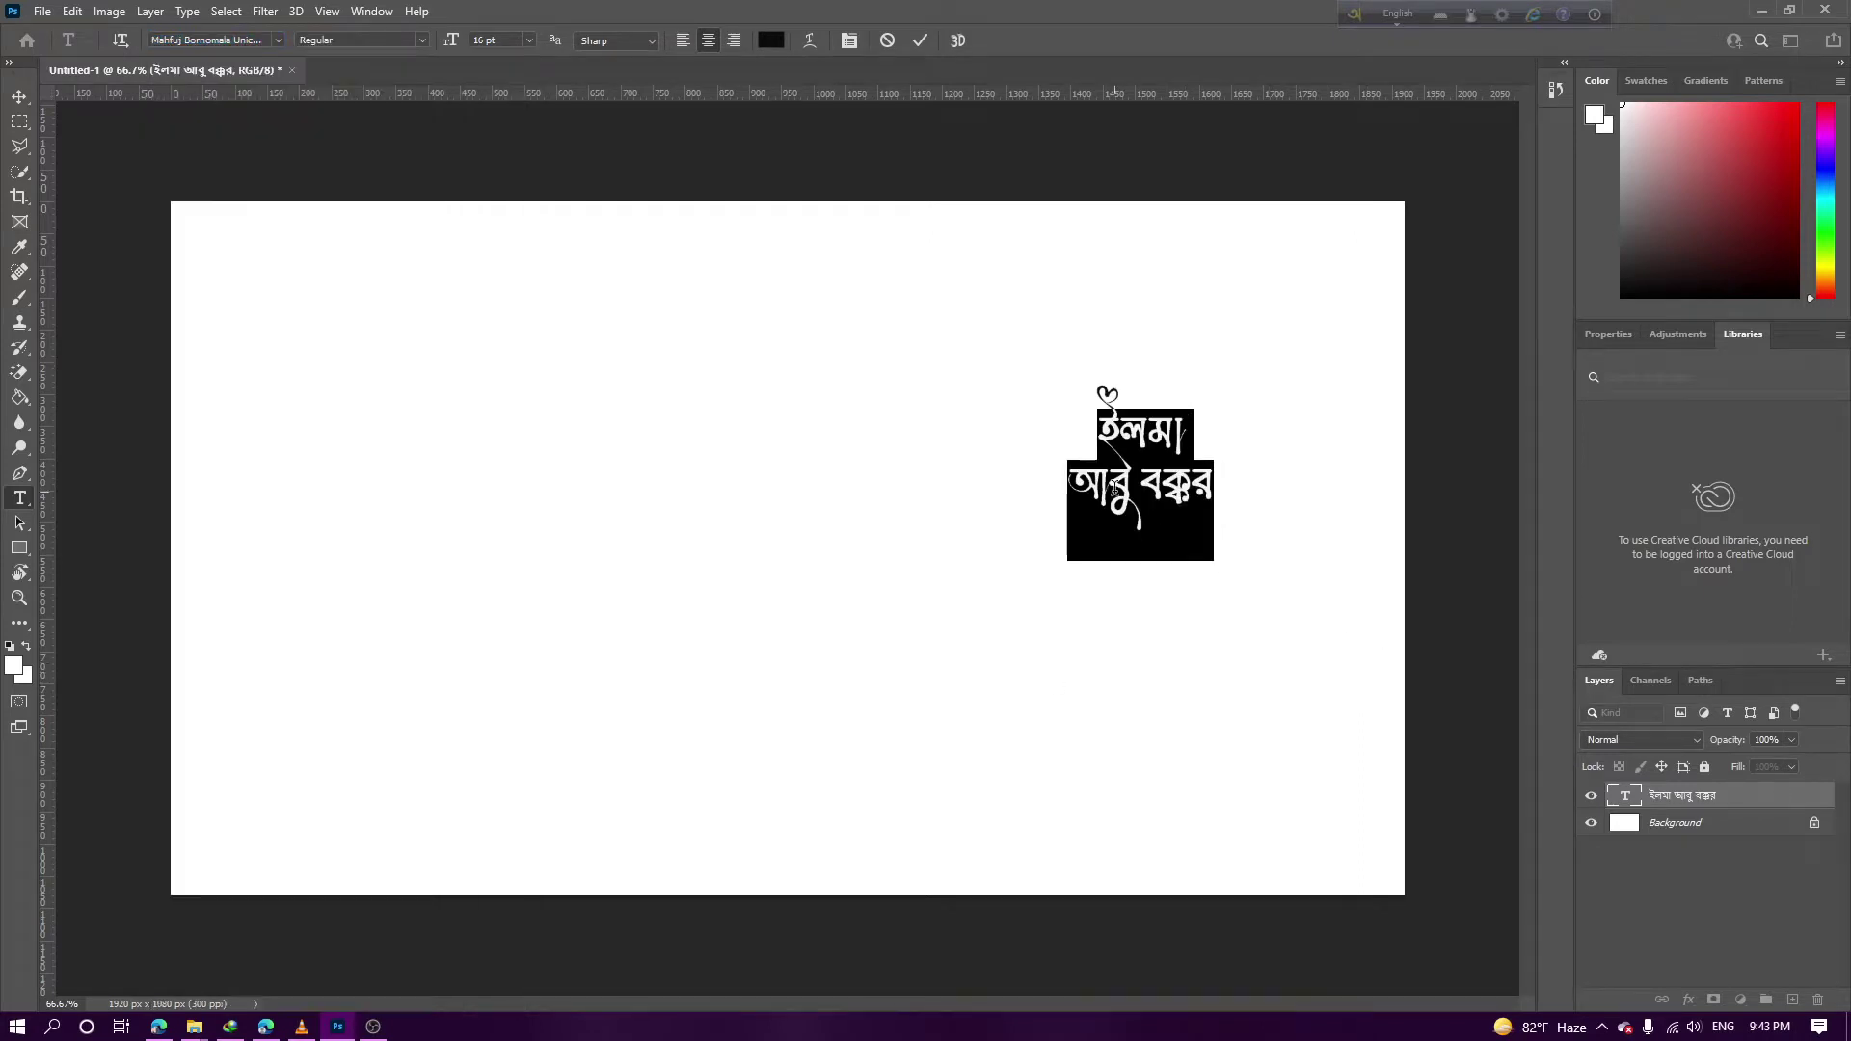
click(1115, 489)
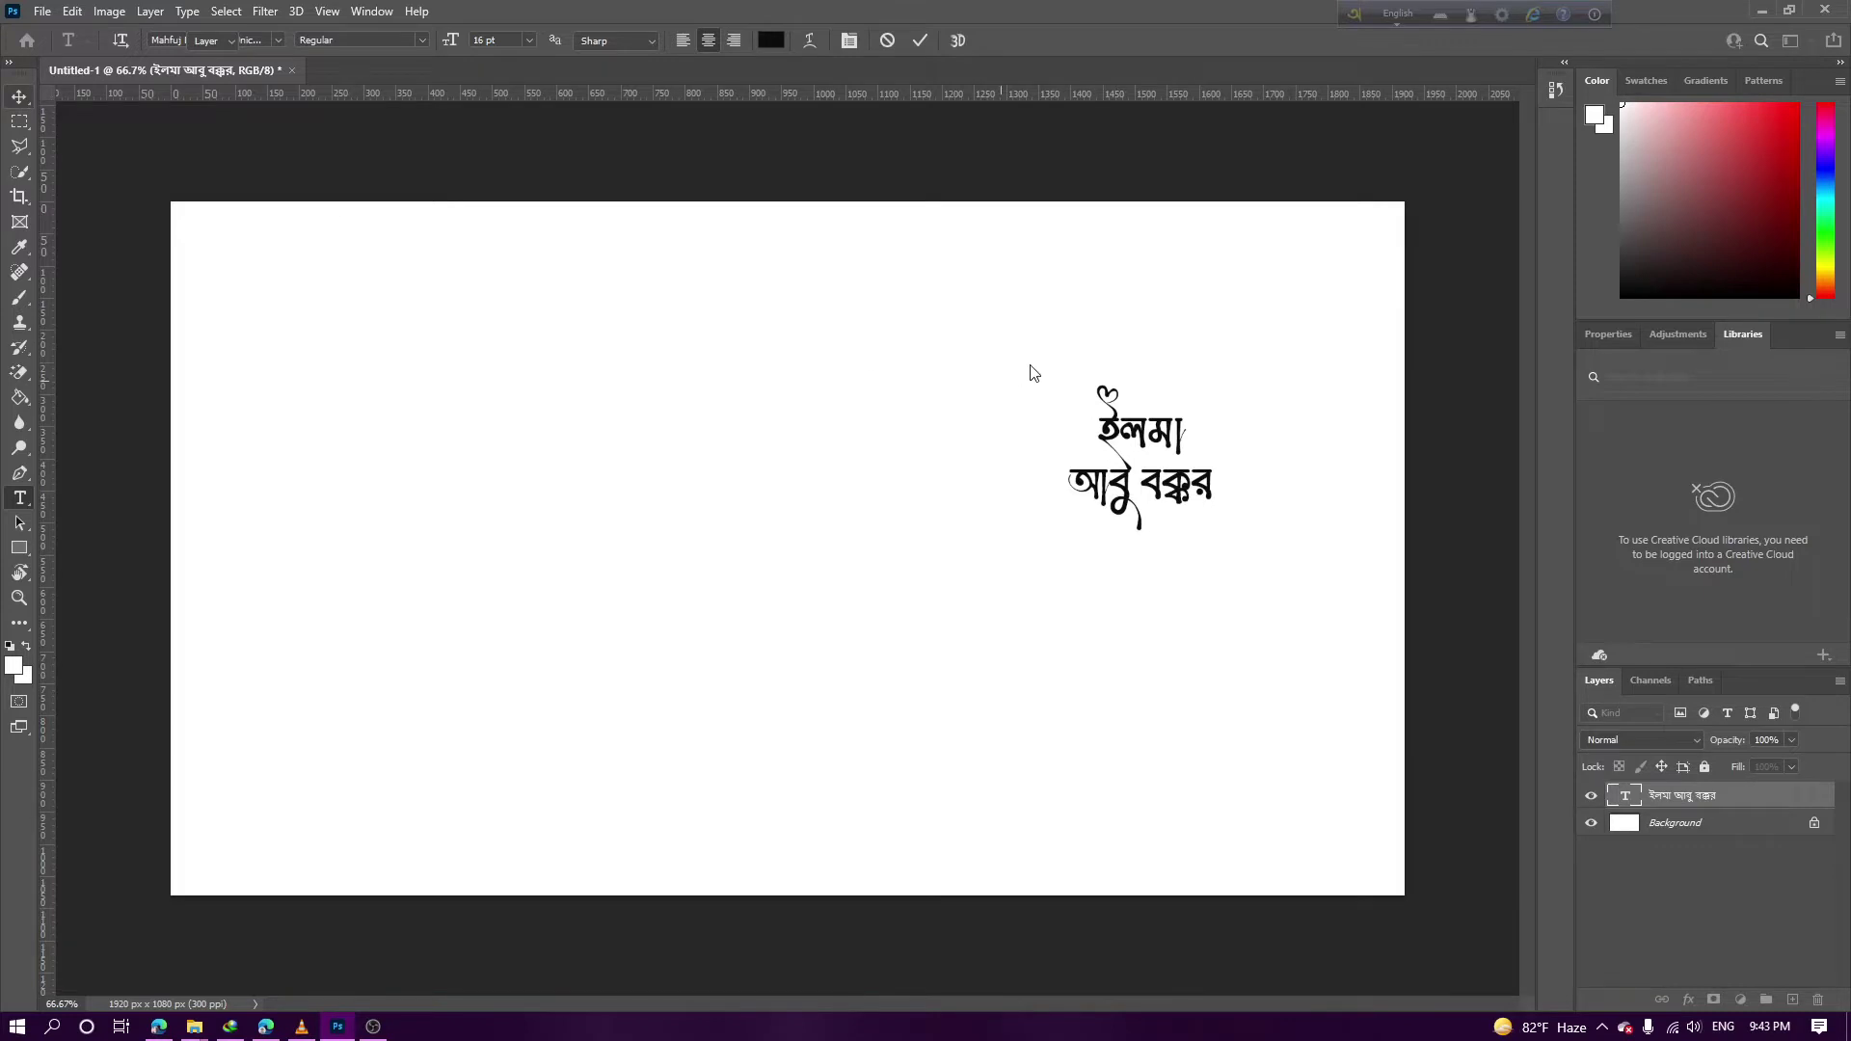
key(v)
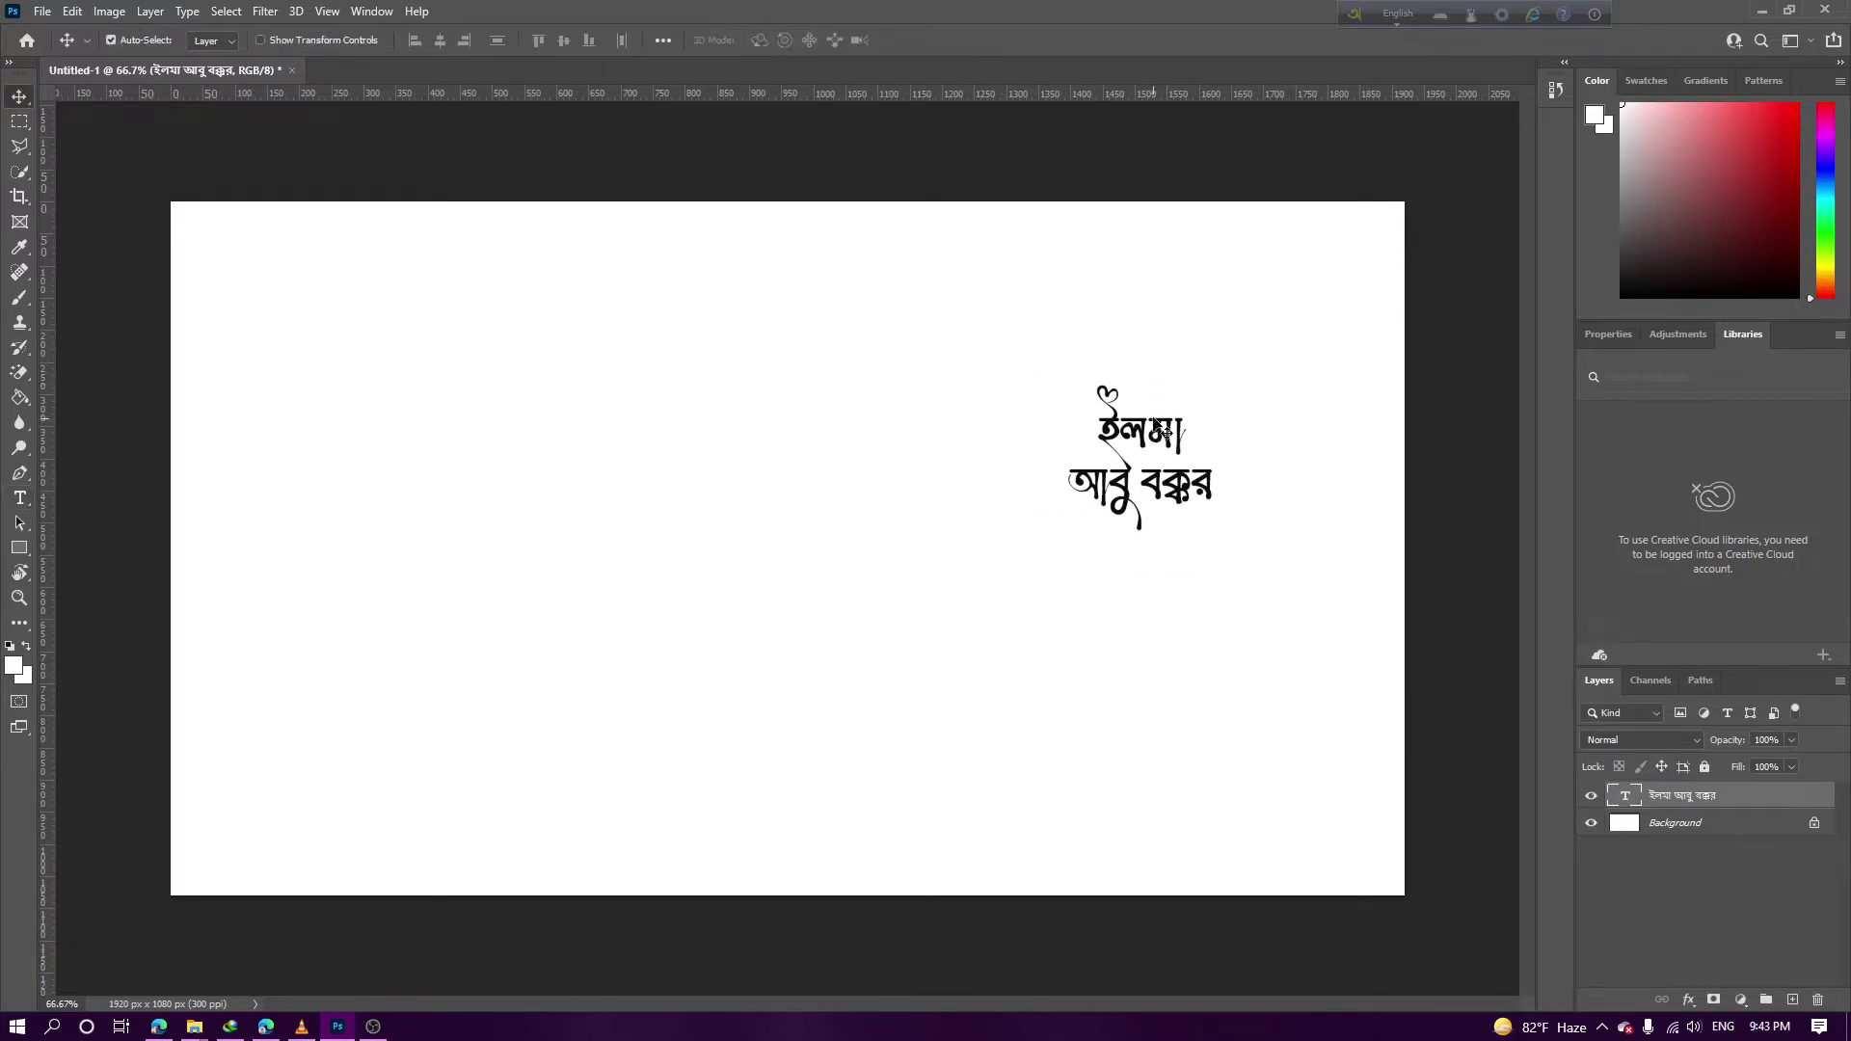
Scale the Bengali name up and centre it on the canvas
key(ctrl+t)
drag(1139, 377, 1157, 135)
drag(1099, 362, 779, 498)
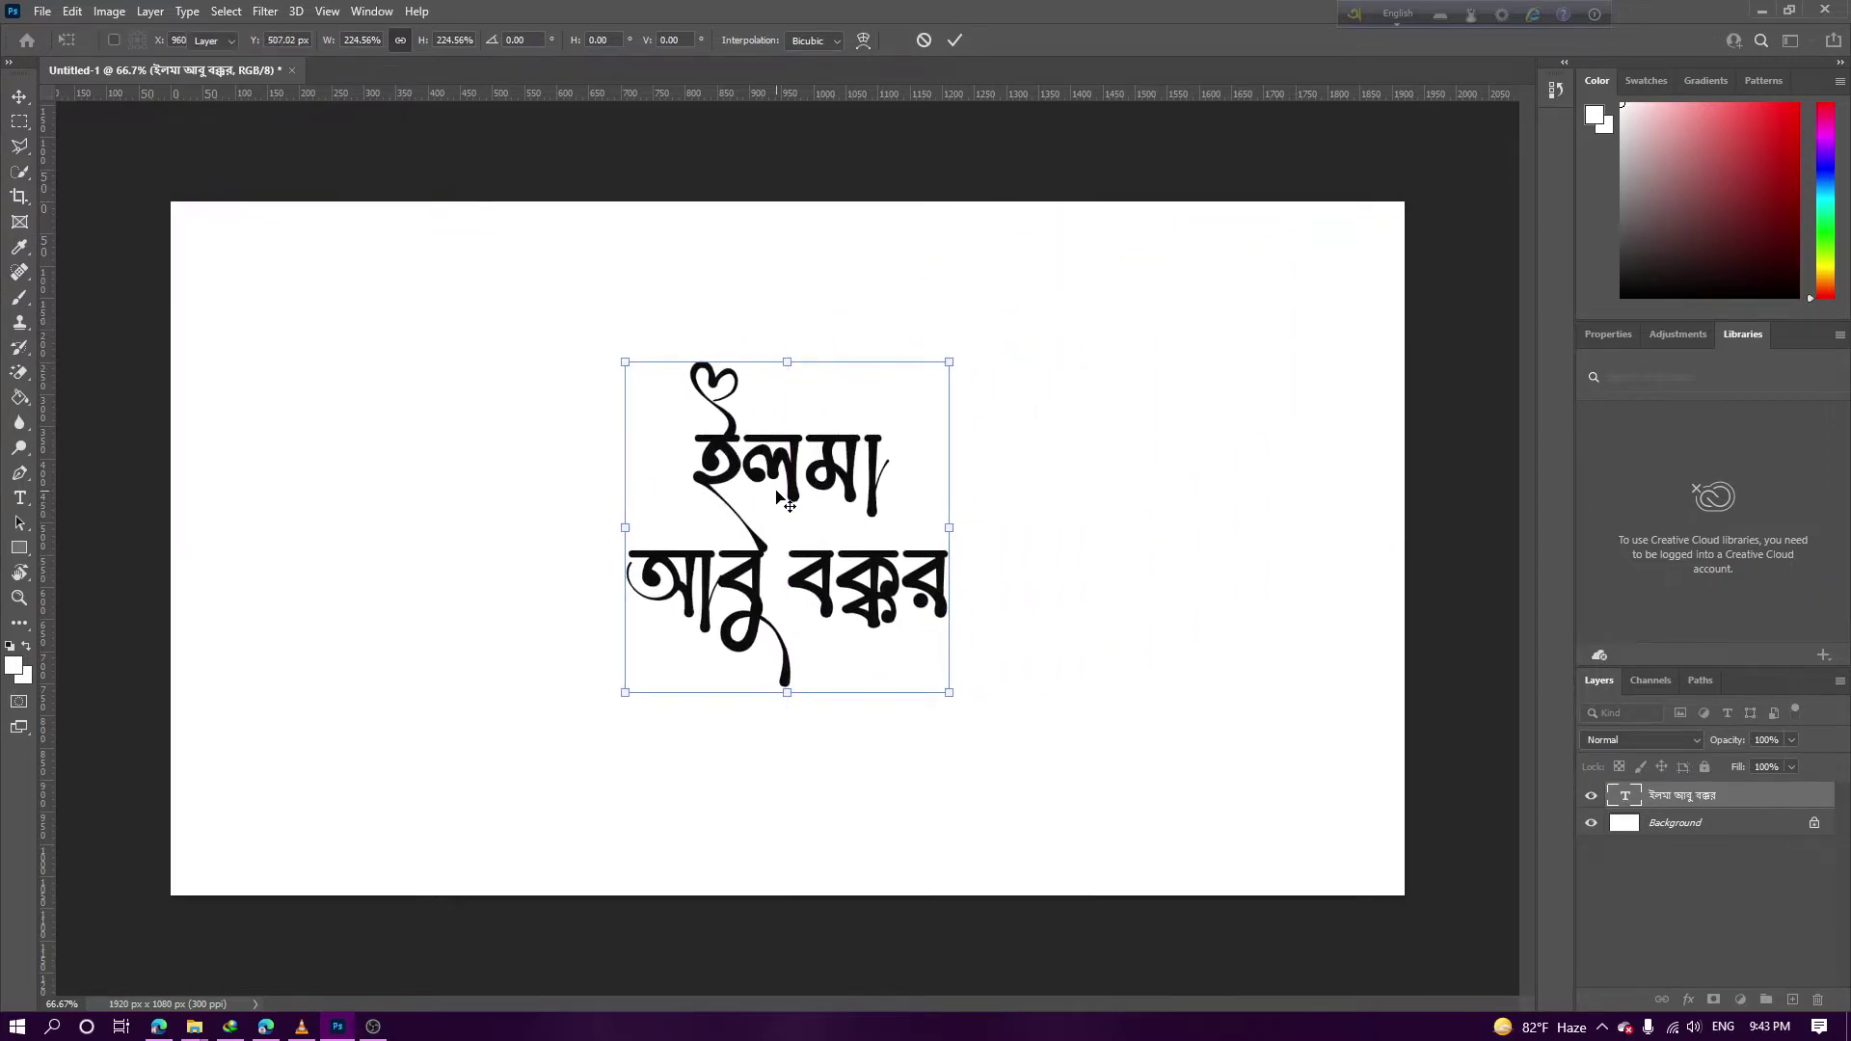
key(Return)
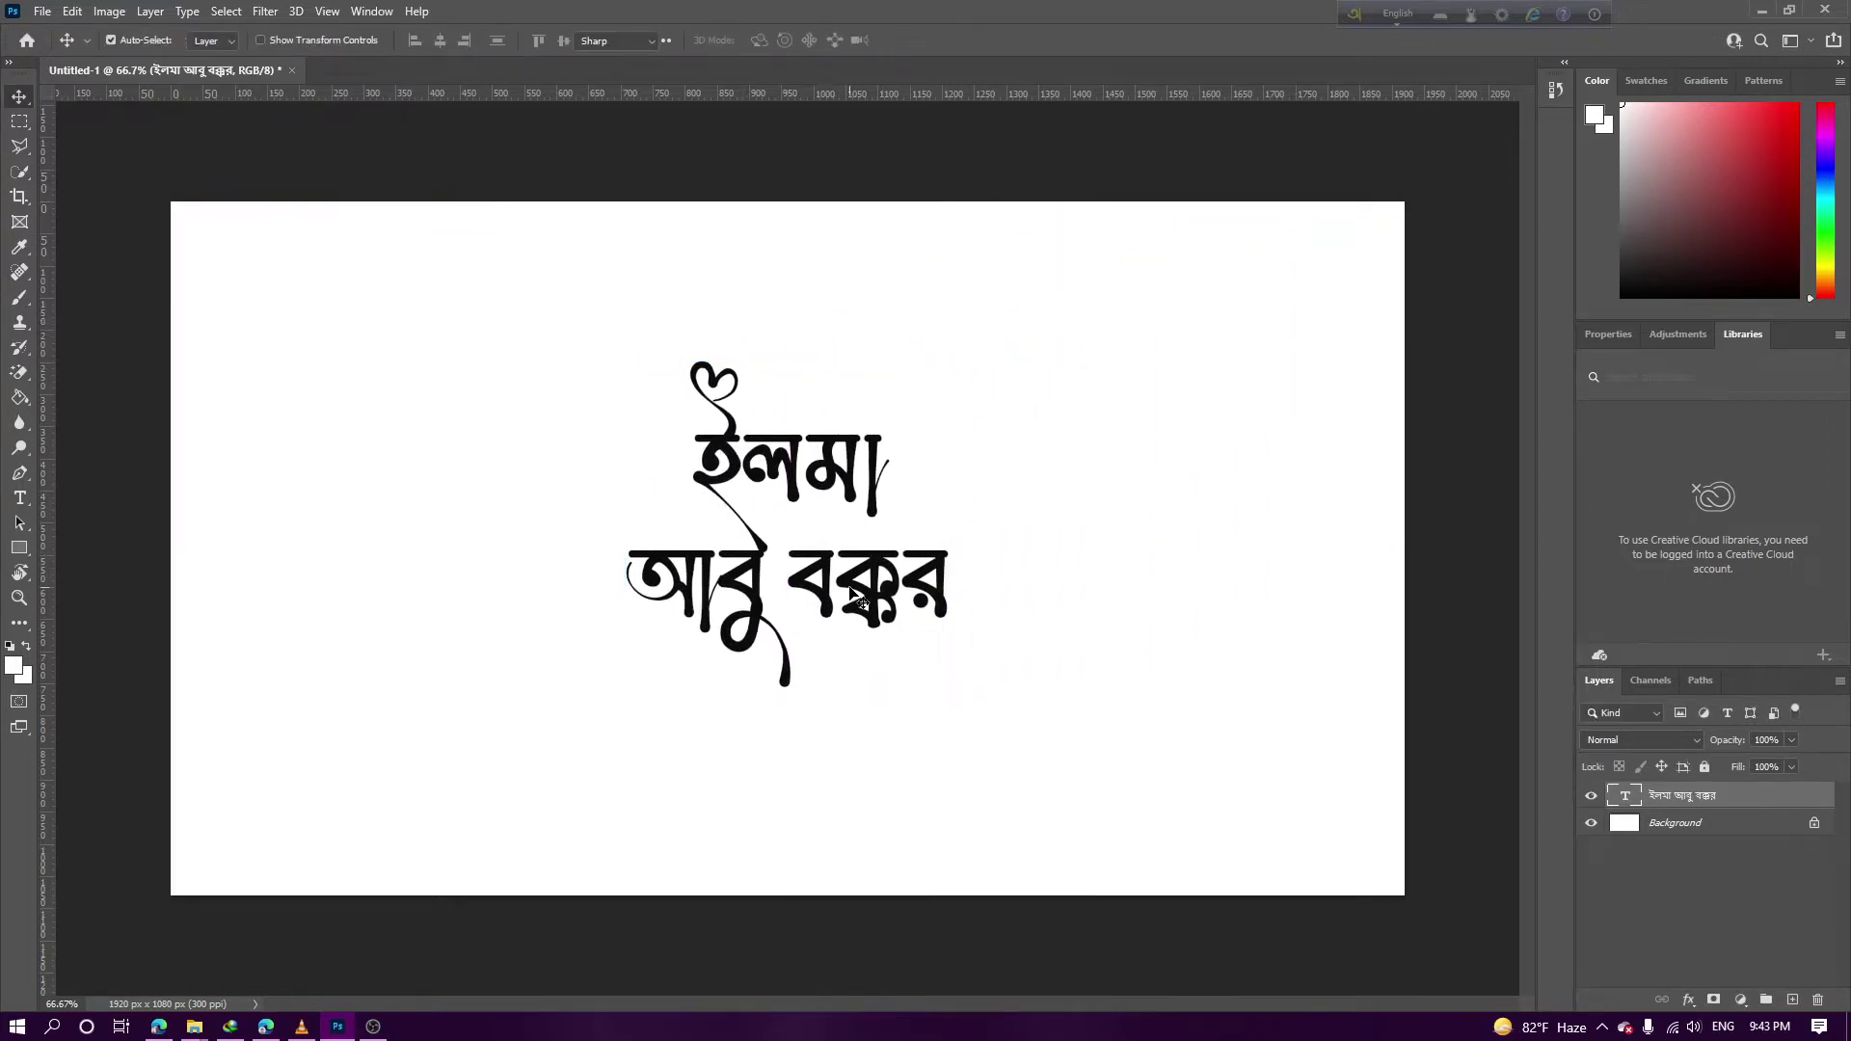
Insert an empty line between the name's two lines
double_click(850, 593)
click(636, 562)
double_click(635, 562)
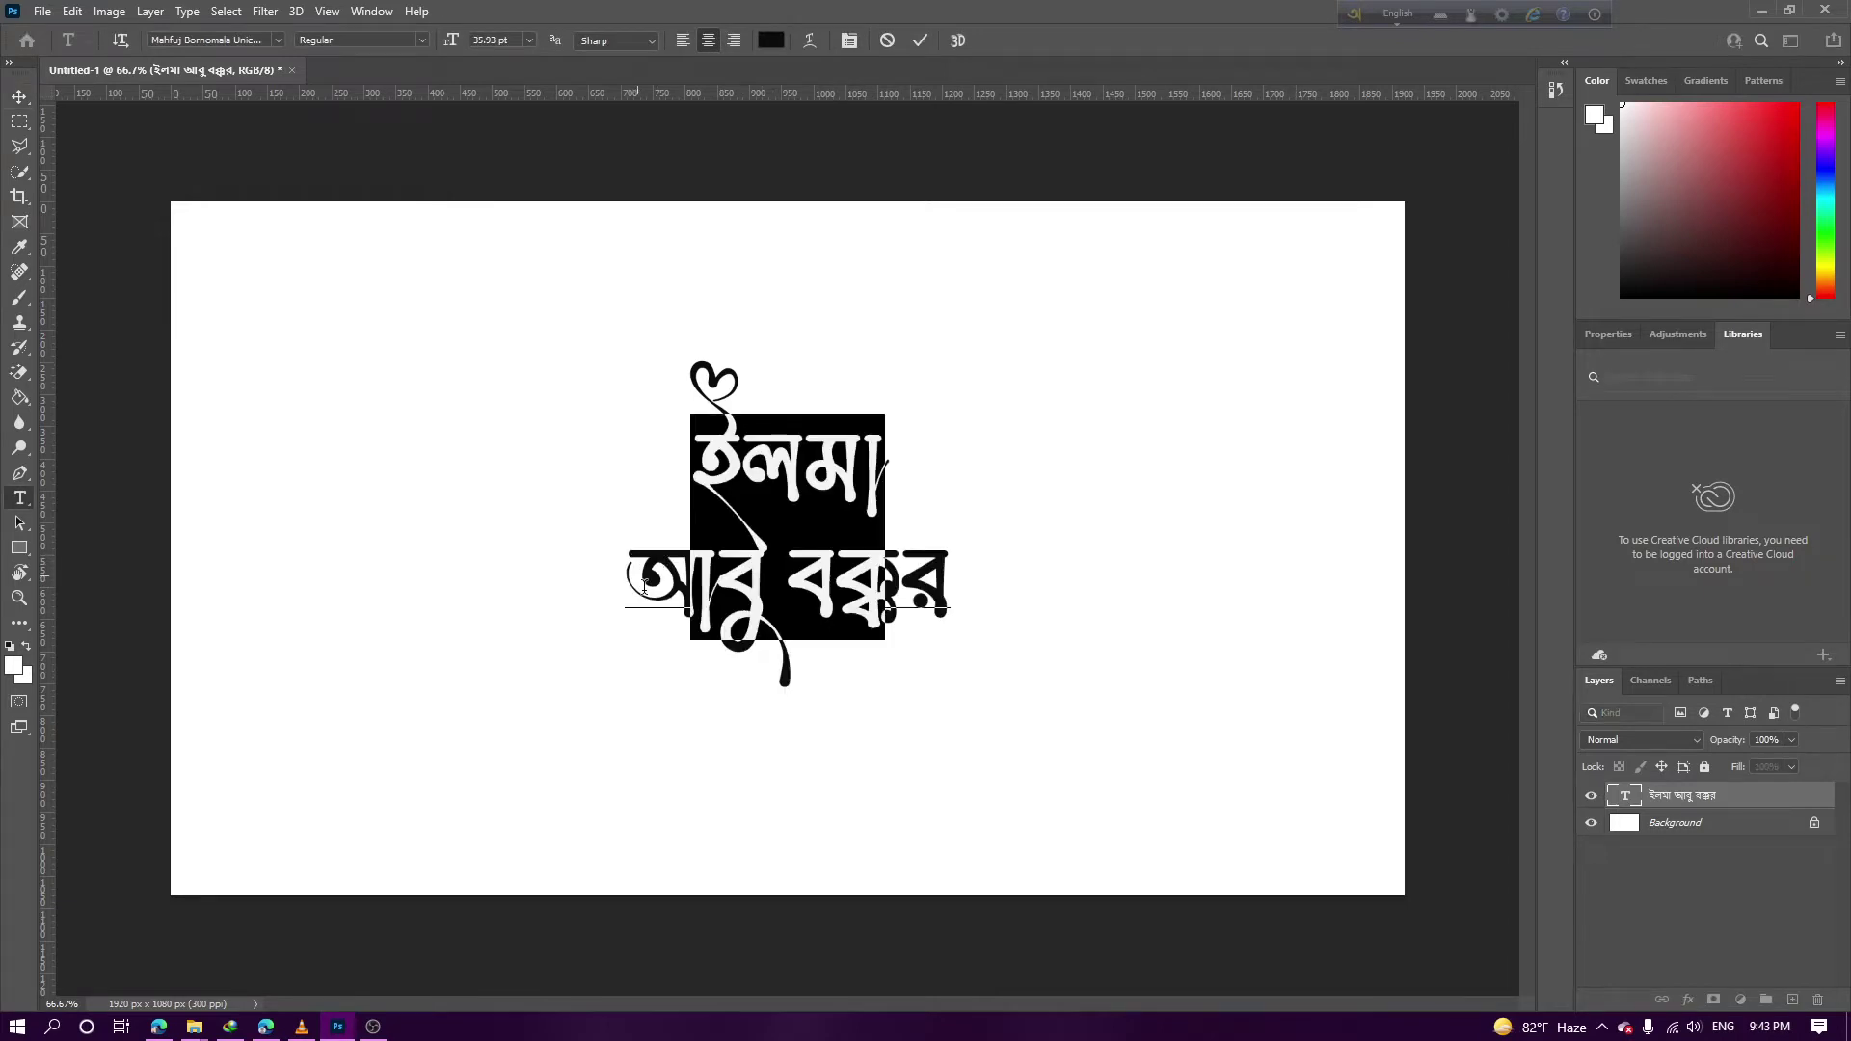
click(670, 590)
key(Down)
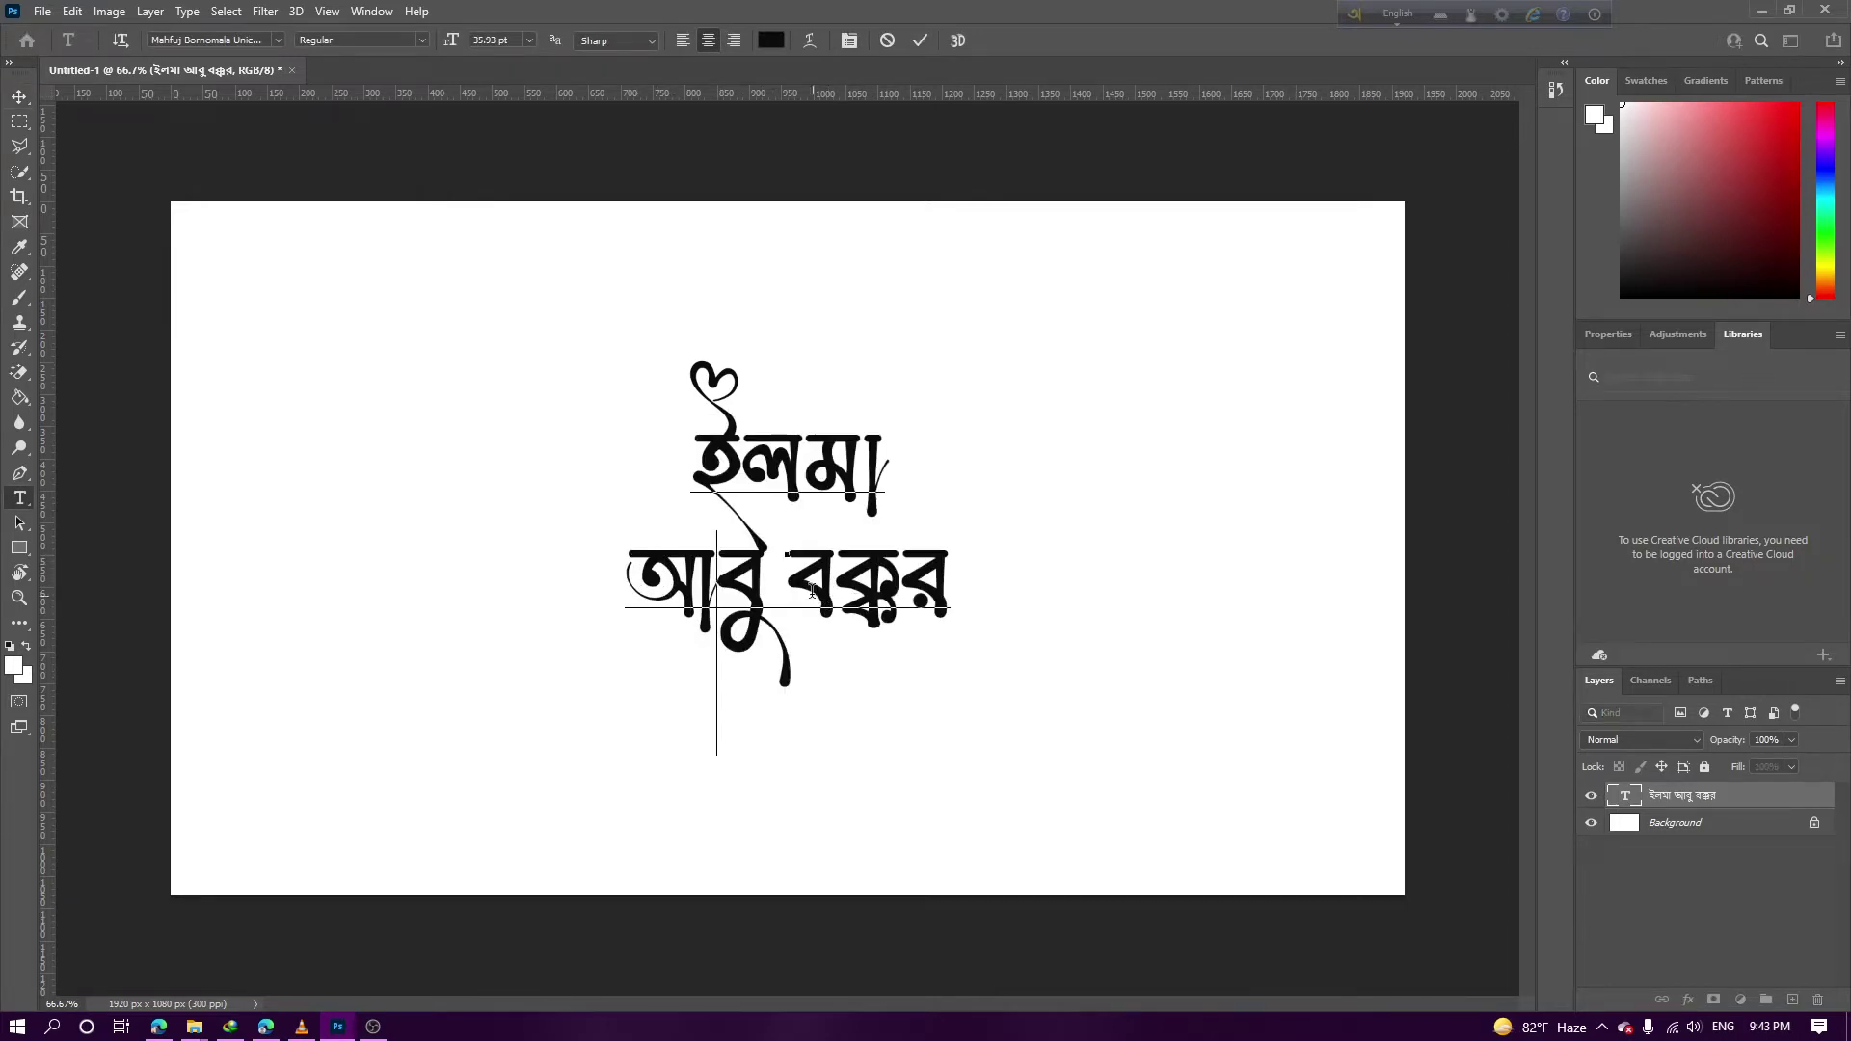
key(Up)
key(End)
key(Return)
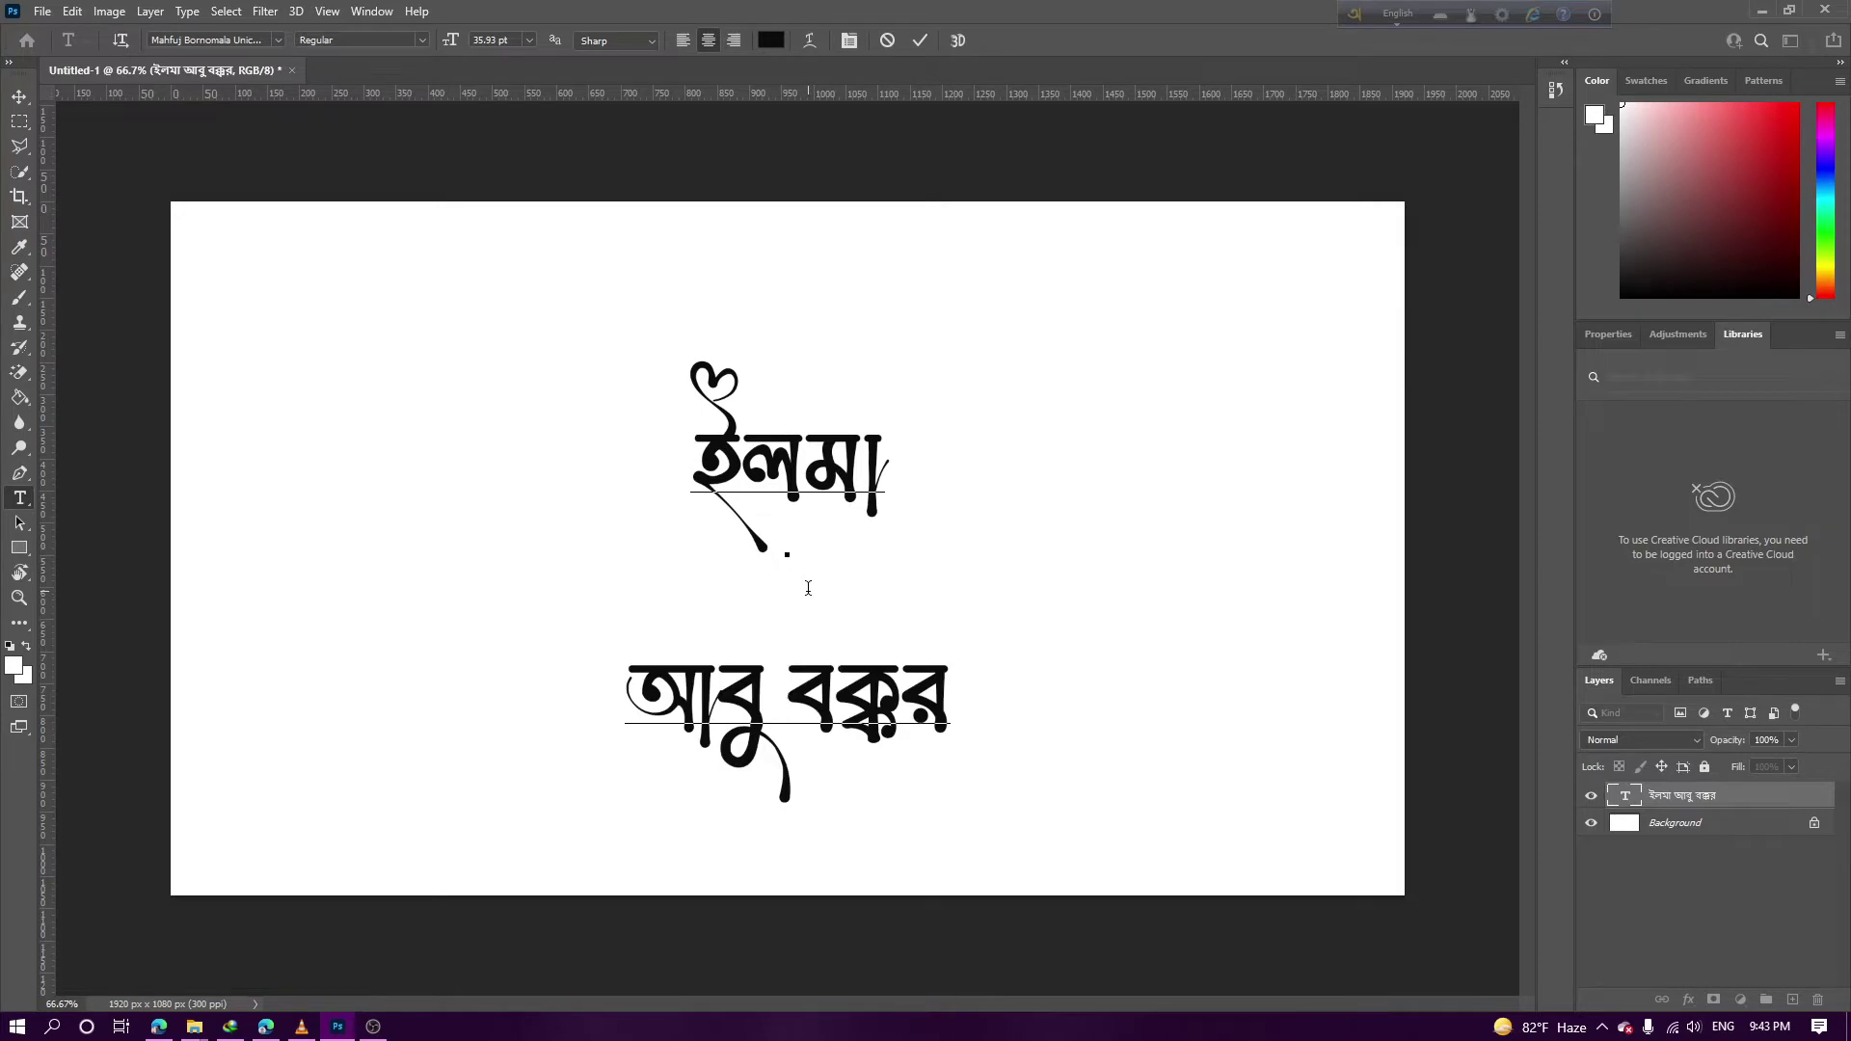
click(30, 102)
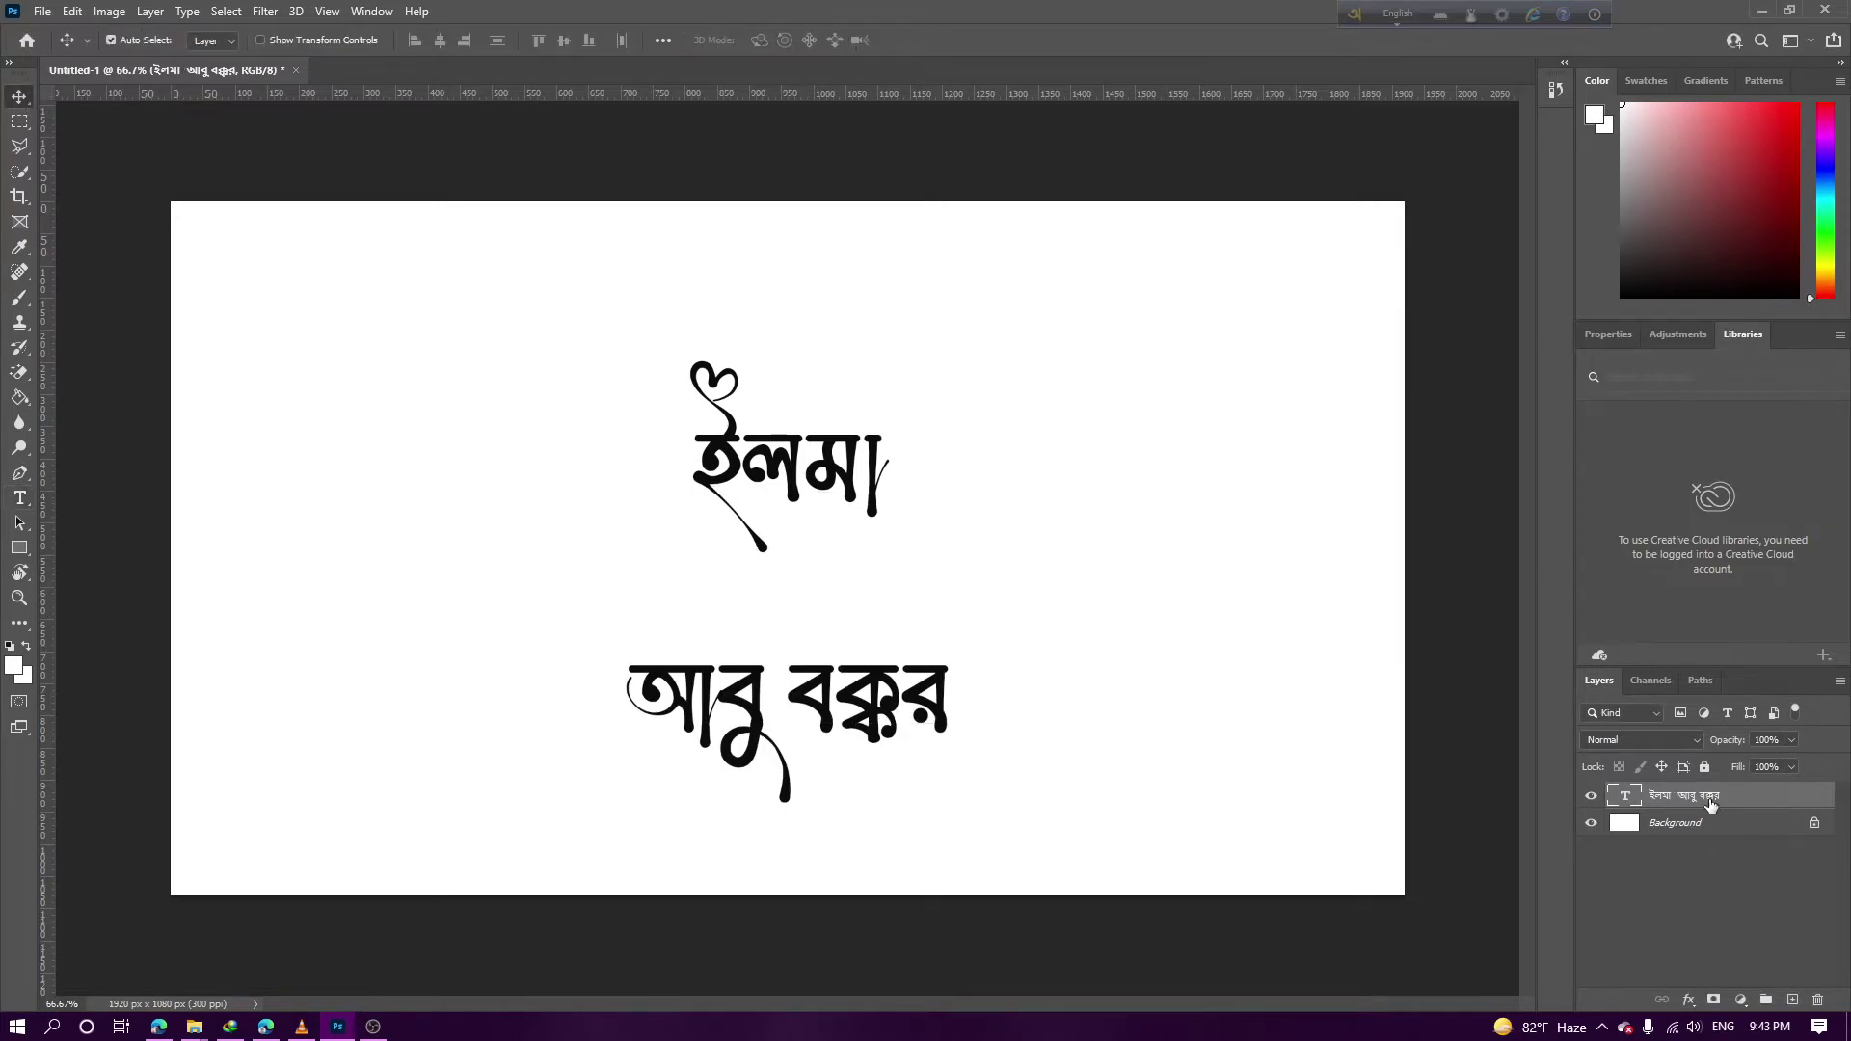
Select and delete the second line so only the first word remains
double_click(735, 715)
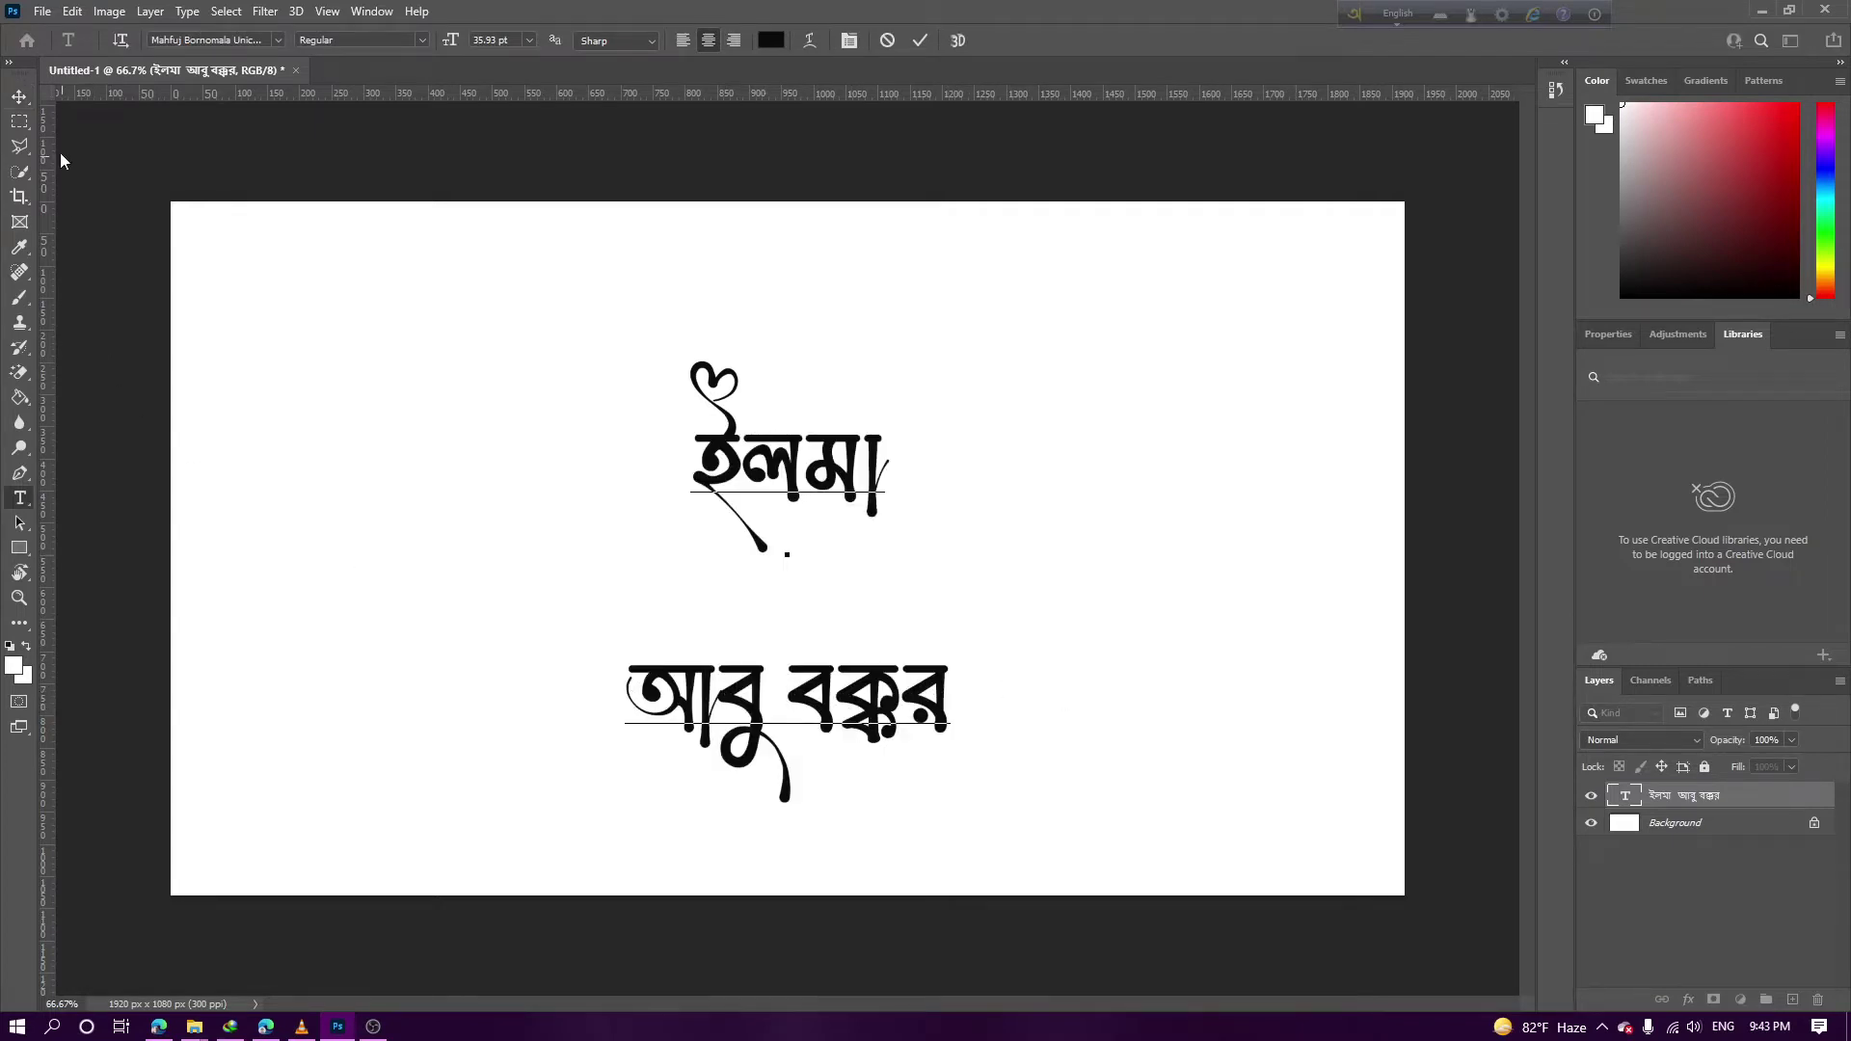
click(28, 100)
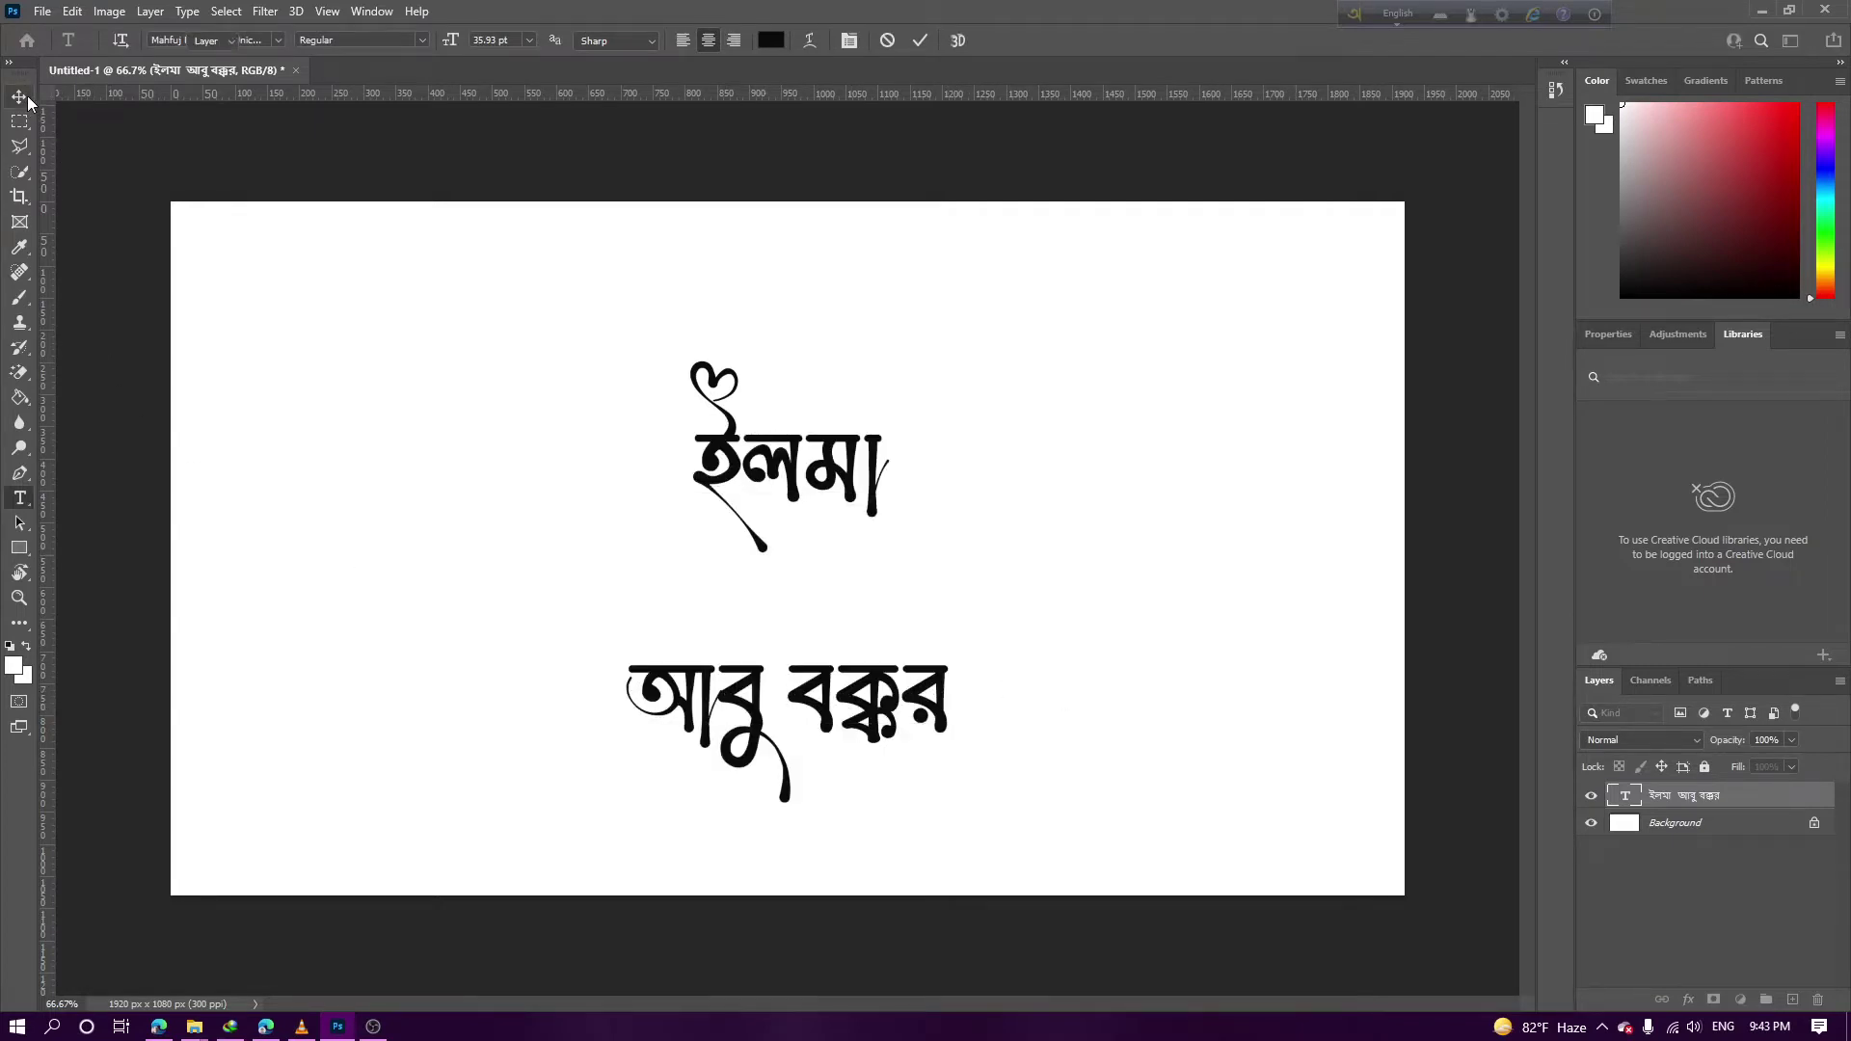
click(656, 687)
key(Left)
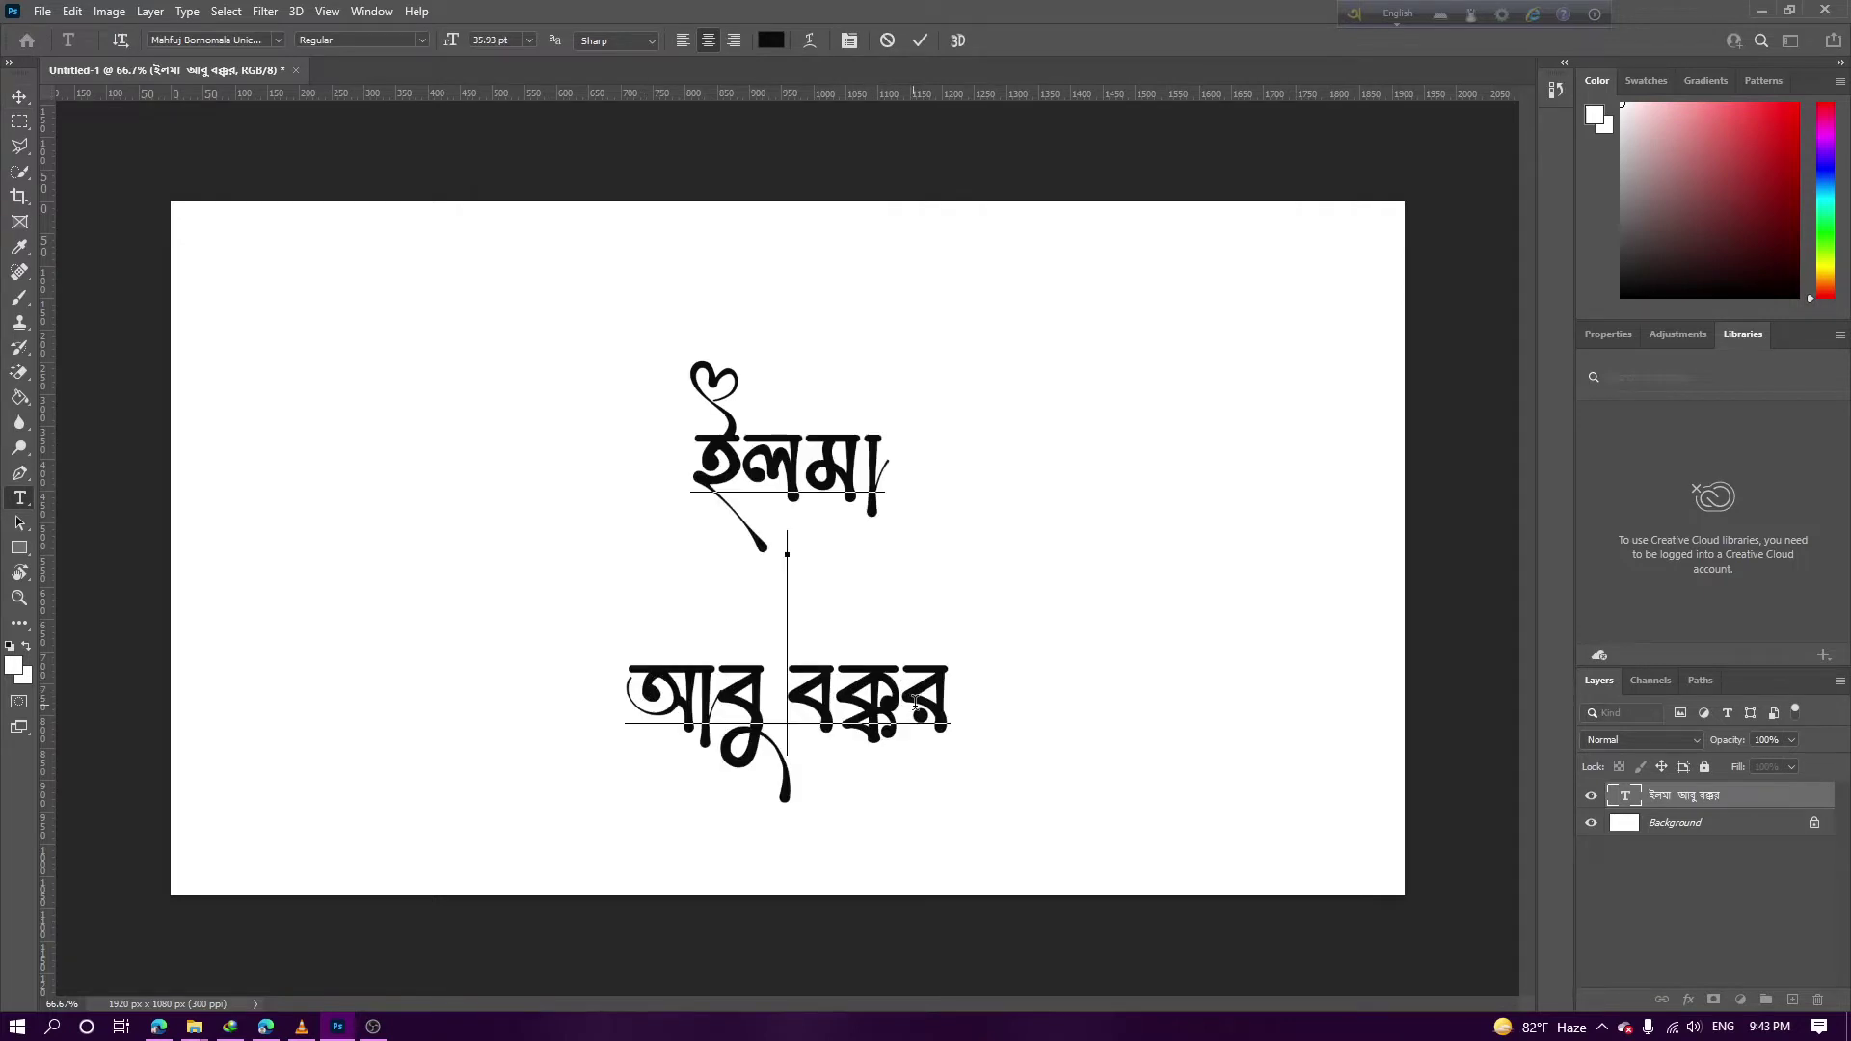
drag(949, 704, 545, 716)
key(ctrl+c)
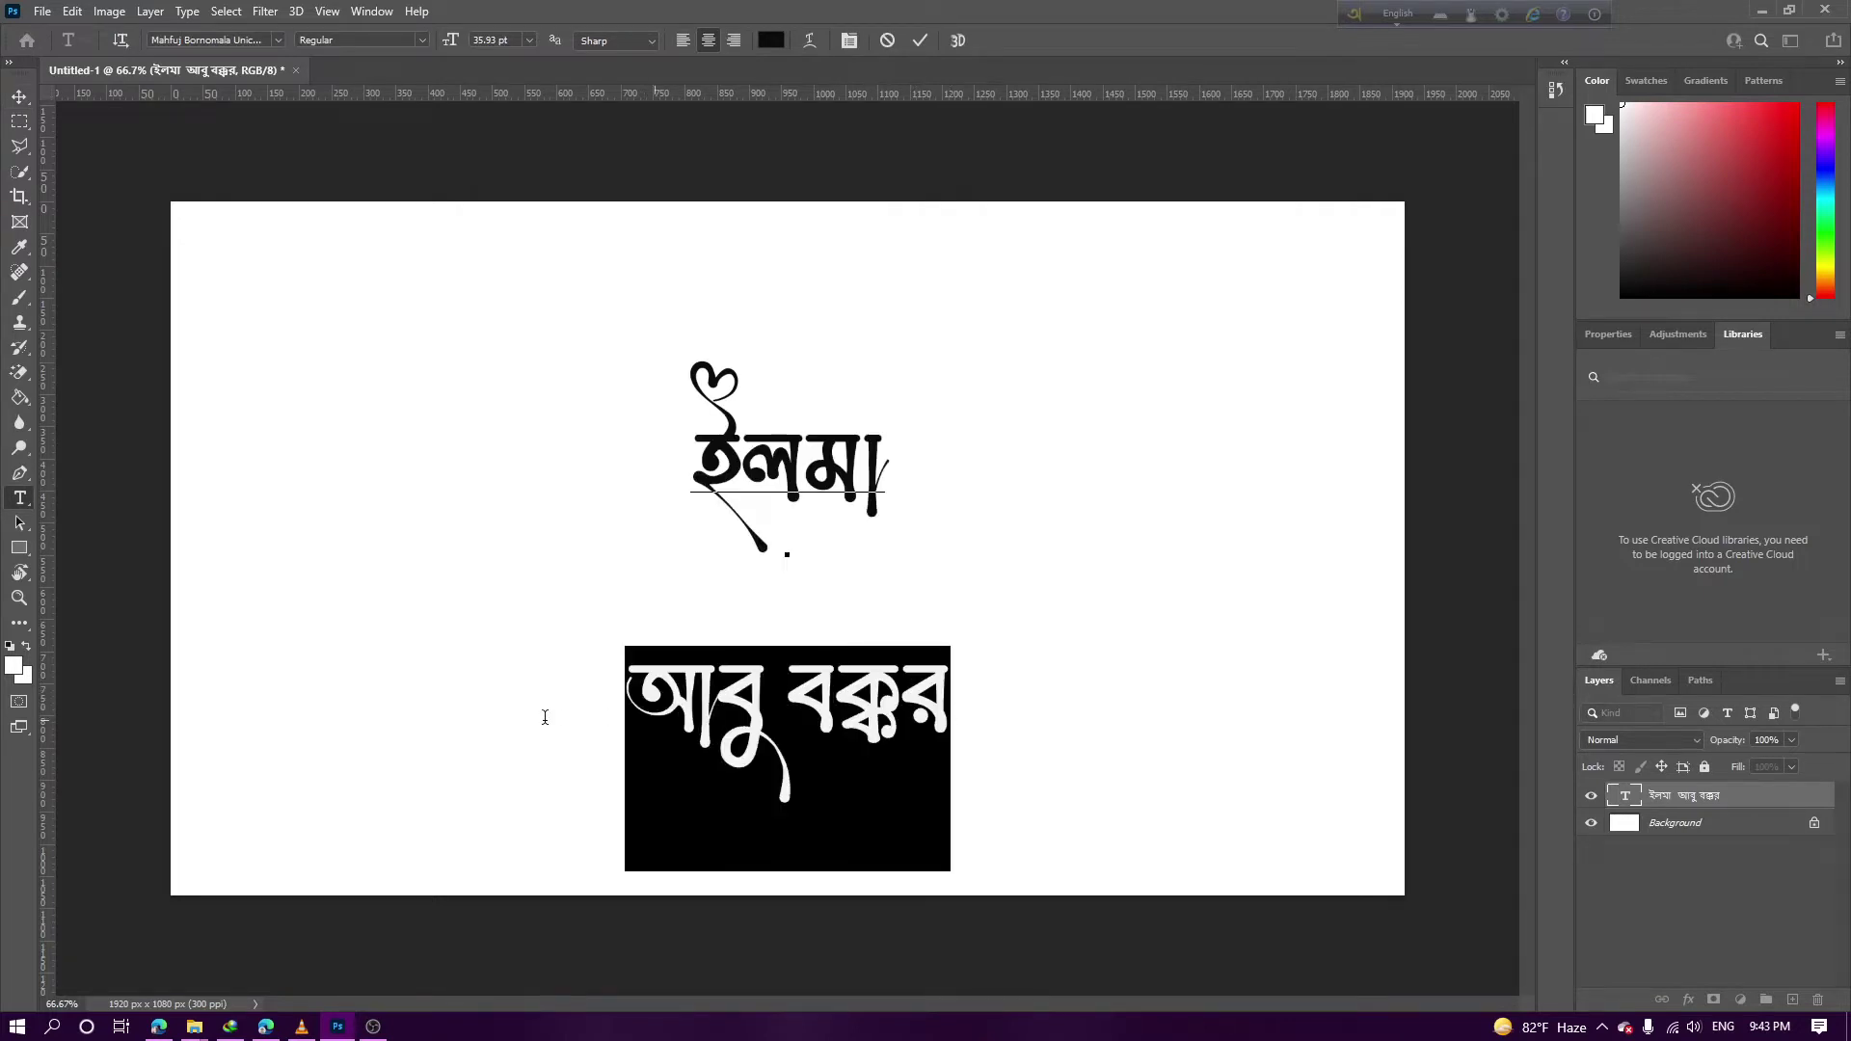
key(BackSpace)
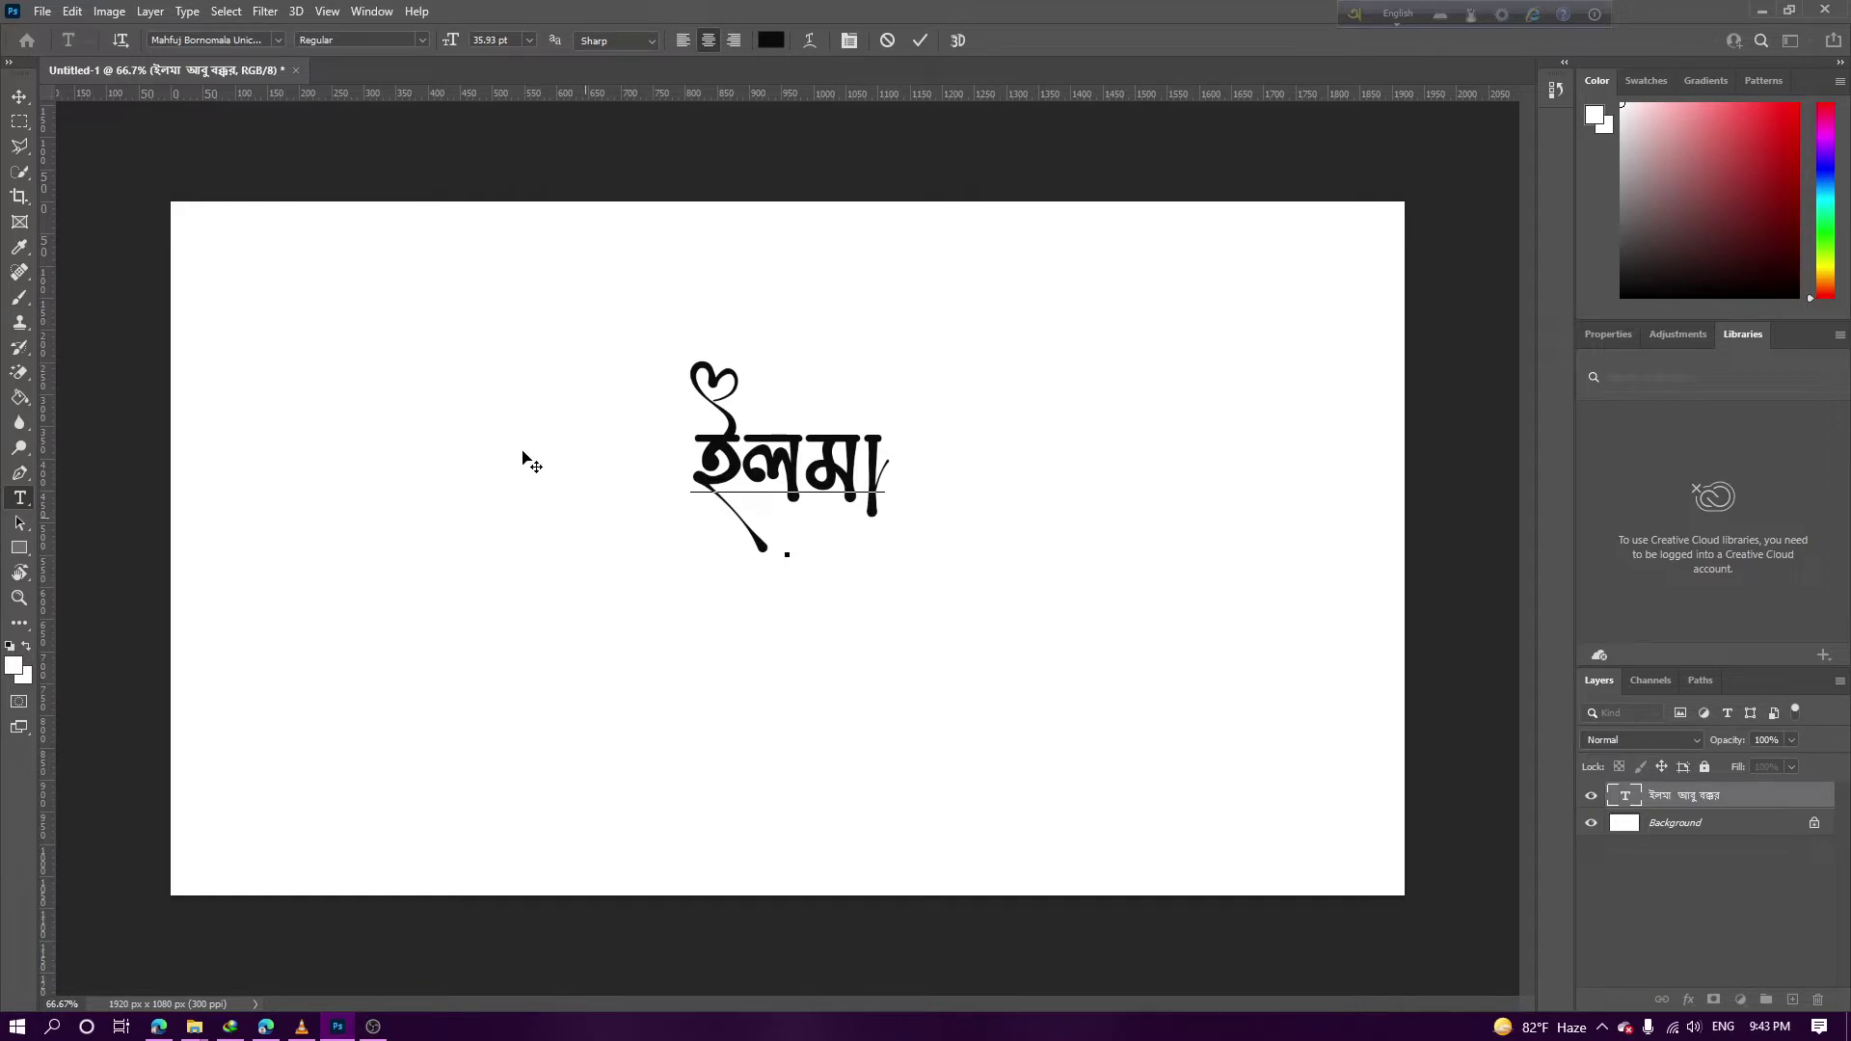
click(19, 96)
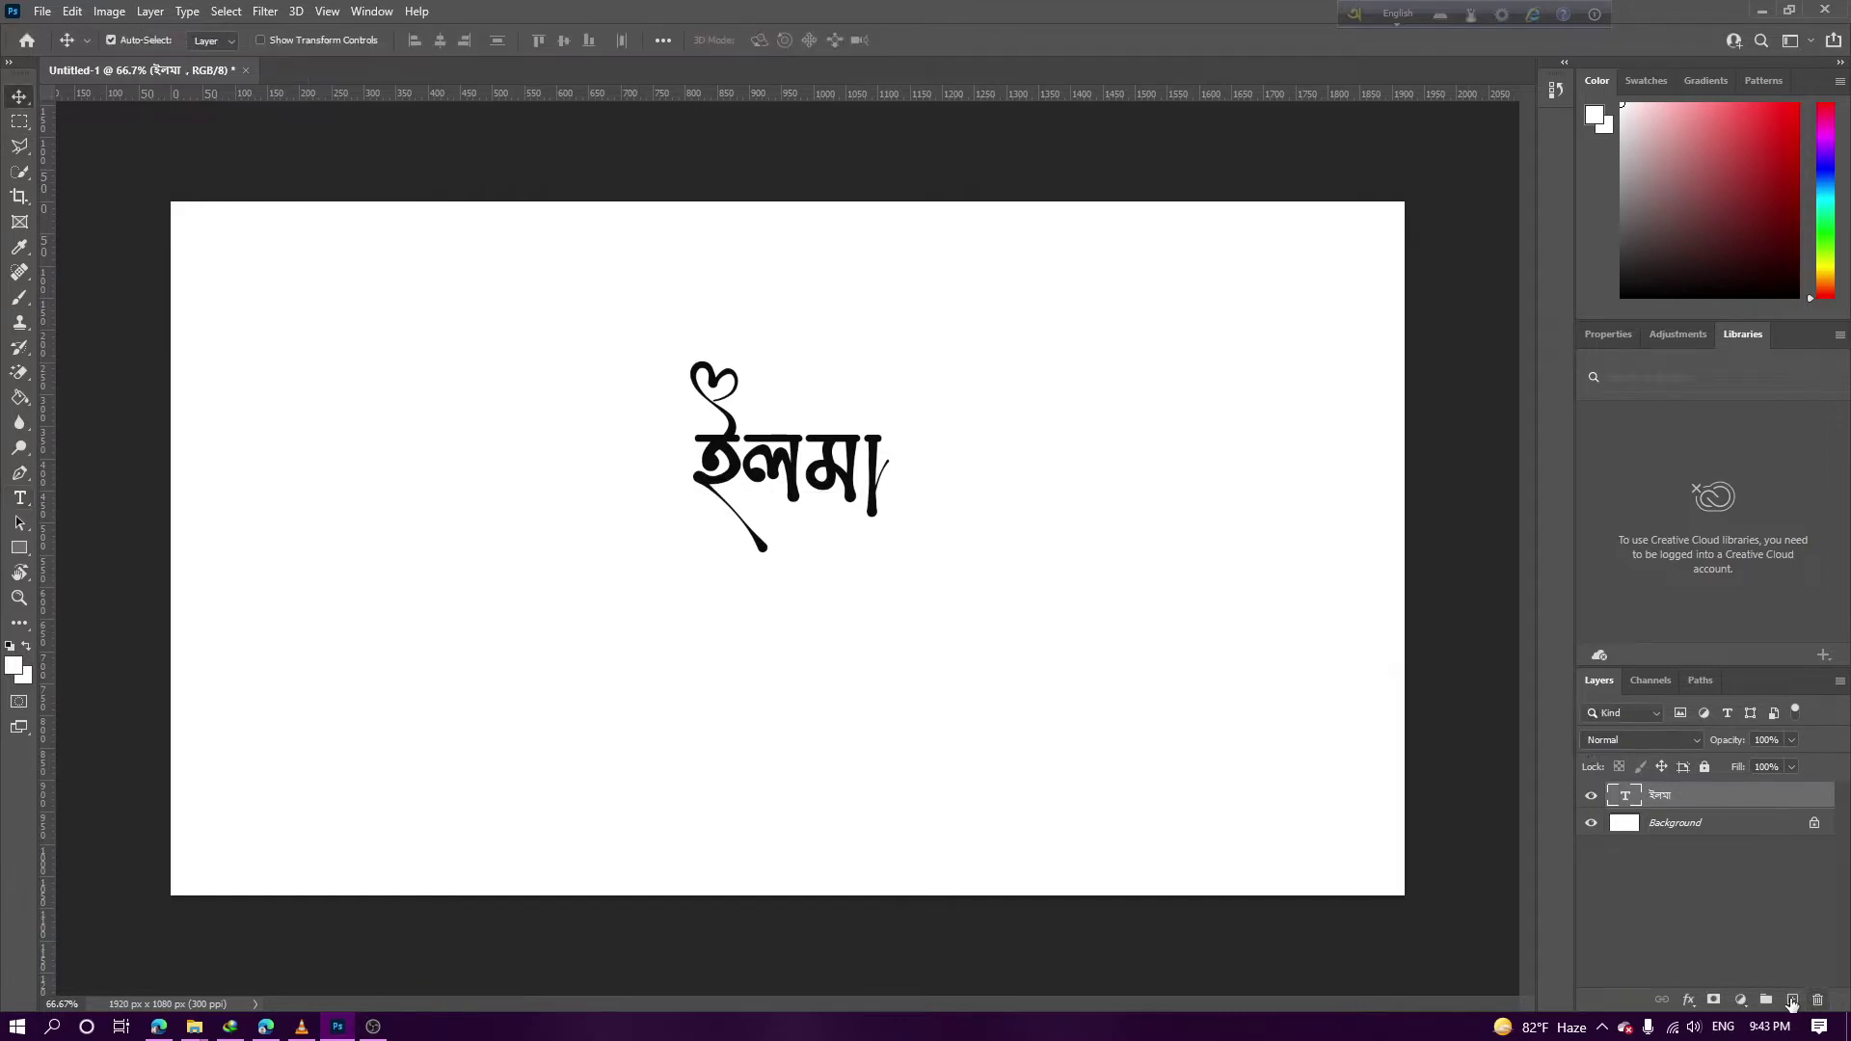
Paste the second line, আবু বক্কর, into a new text layer right of ইলমা
click(1791, 1001)
key(ctrl+z)
key(t)
click(1152, 610)
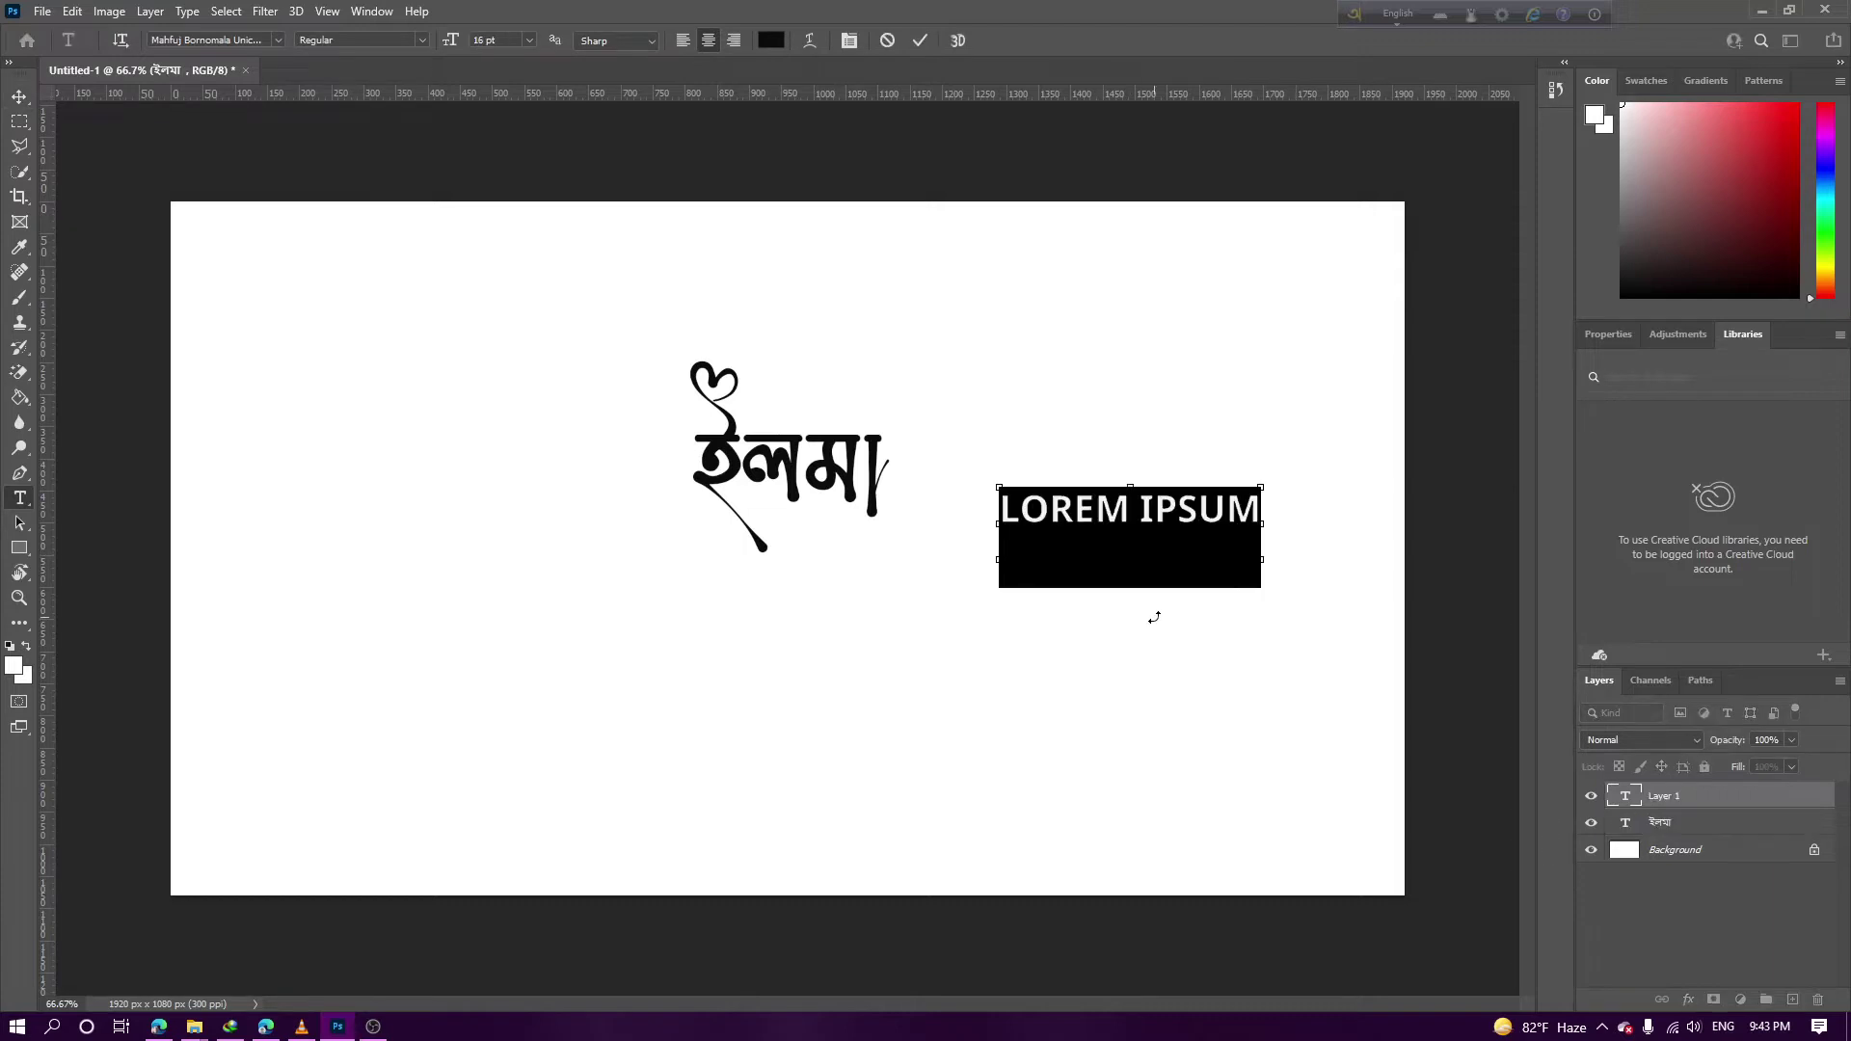
key(ctrl+v)
key(ctrl+a)
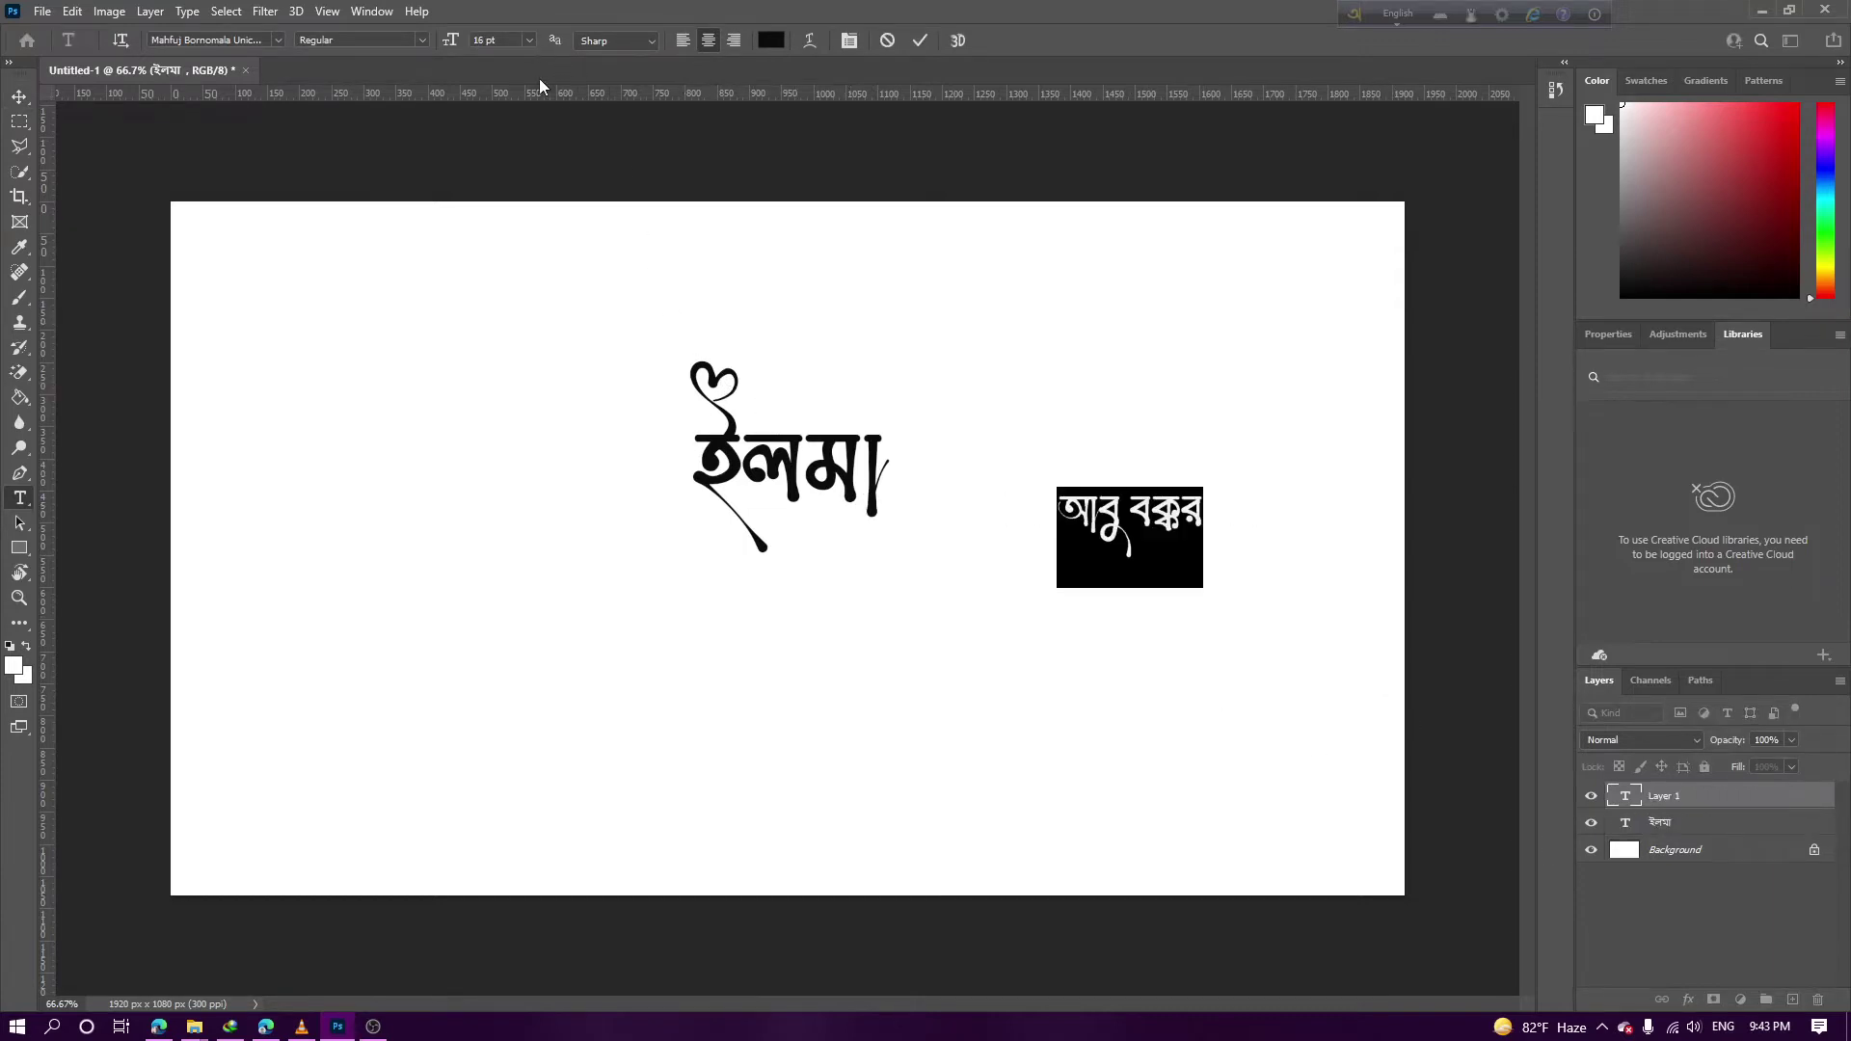
click(18, 118)
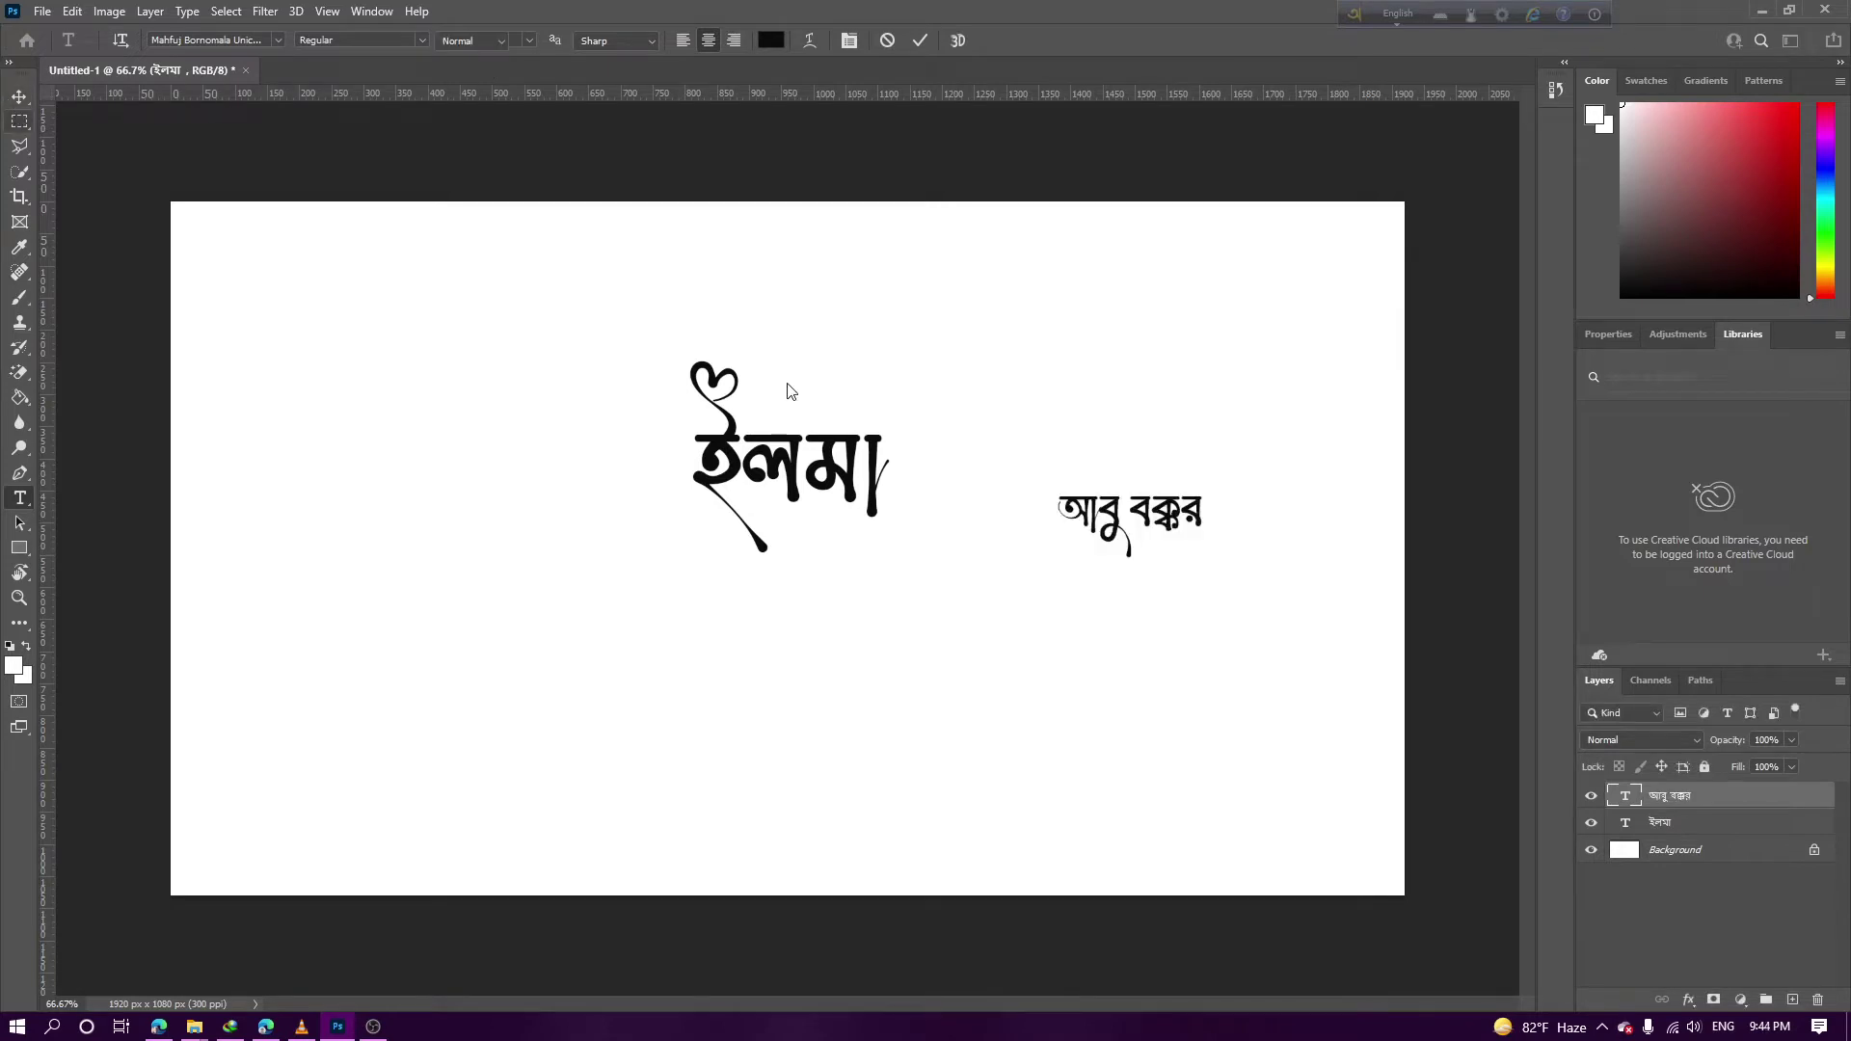
Set the আবু বক্কর text to 72 pt
click(19, 97)
click(781, 482)
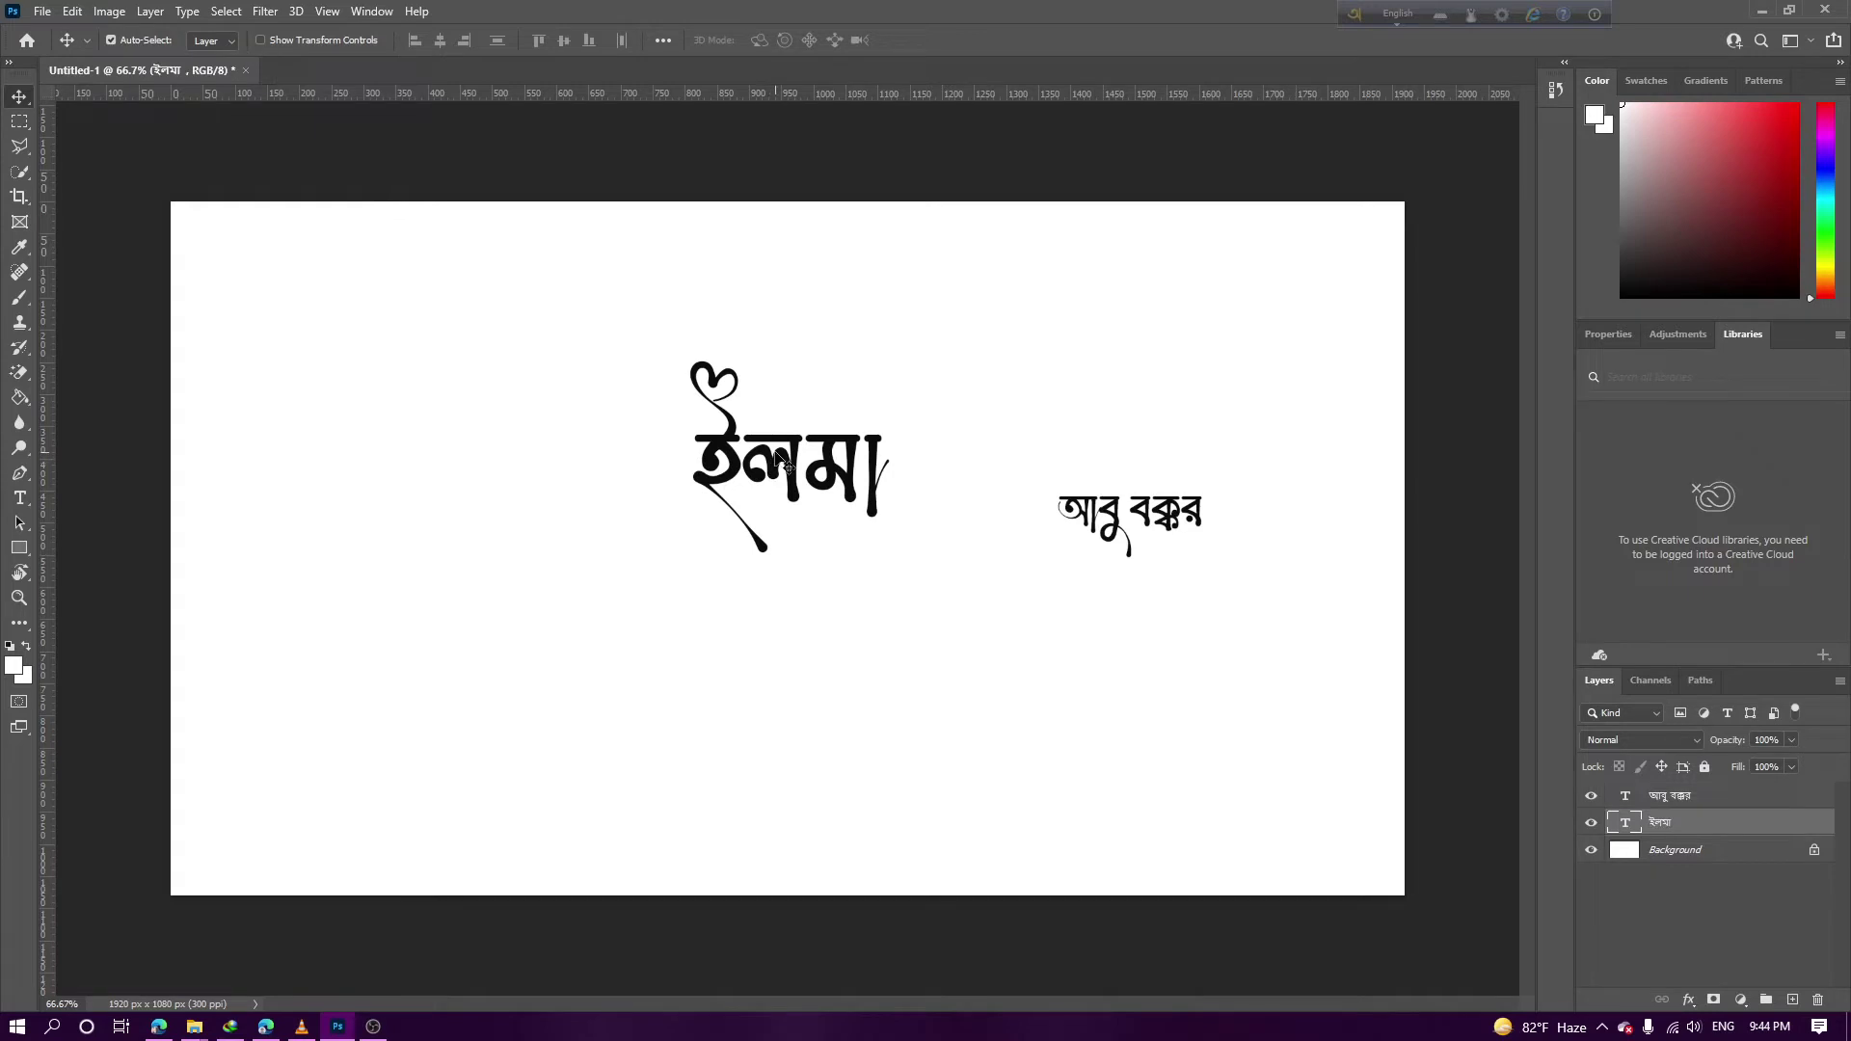
double_click(781, 463)
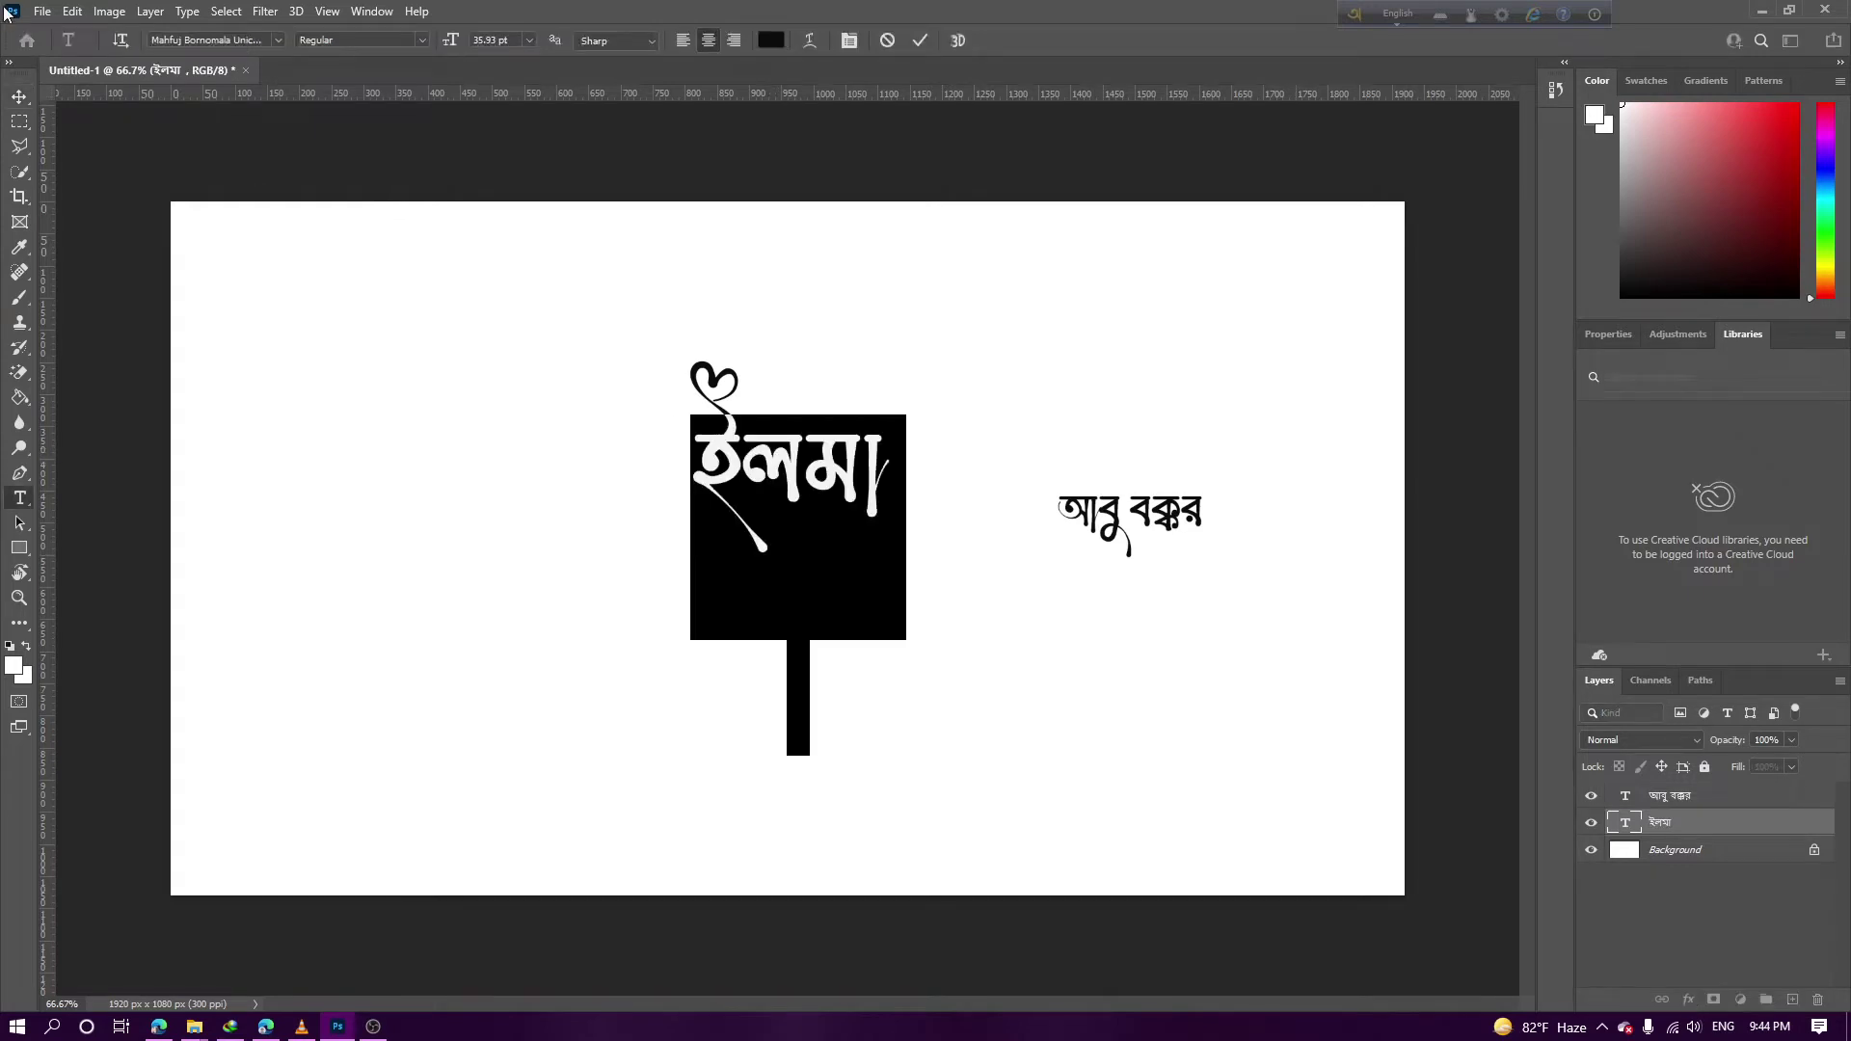
click(19, 97)
click(1173, 518)
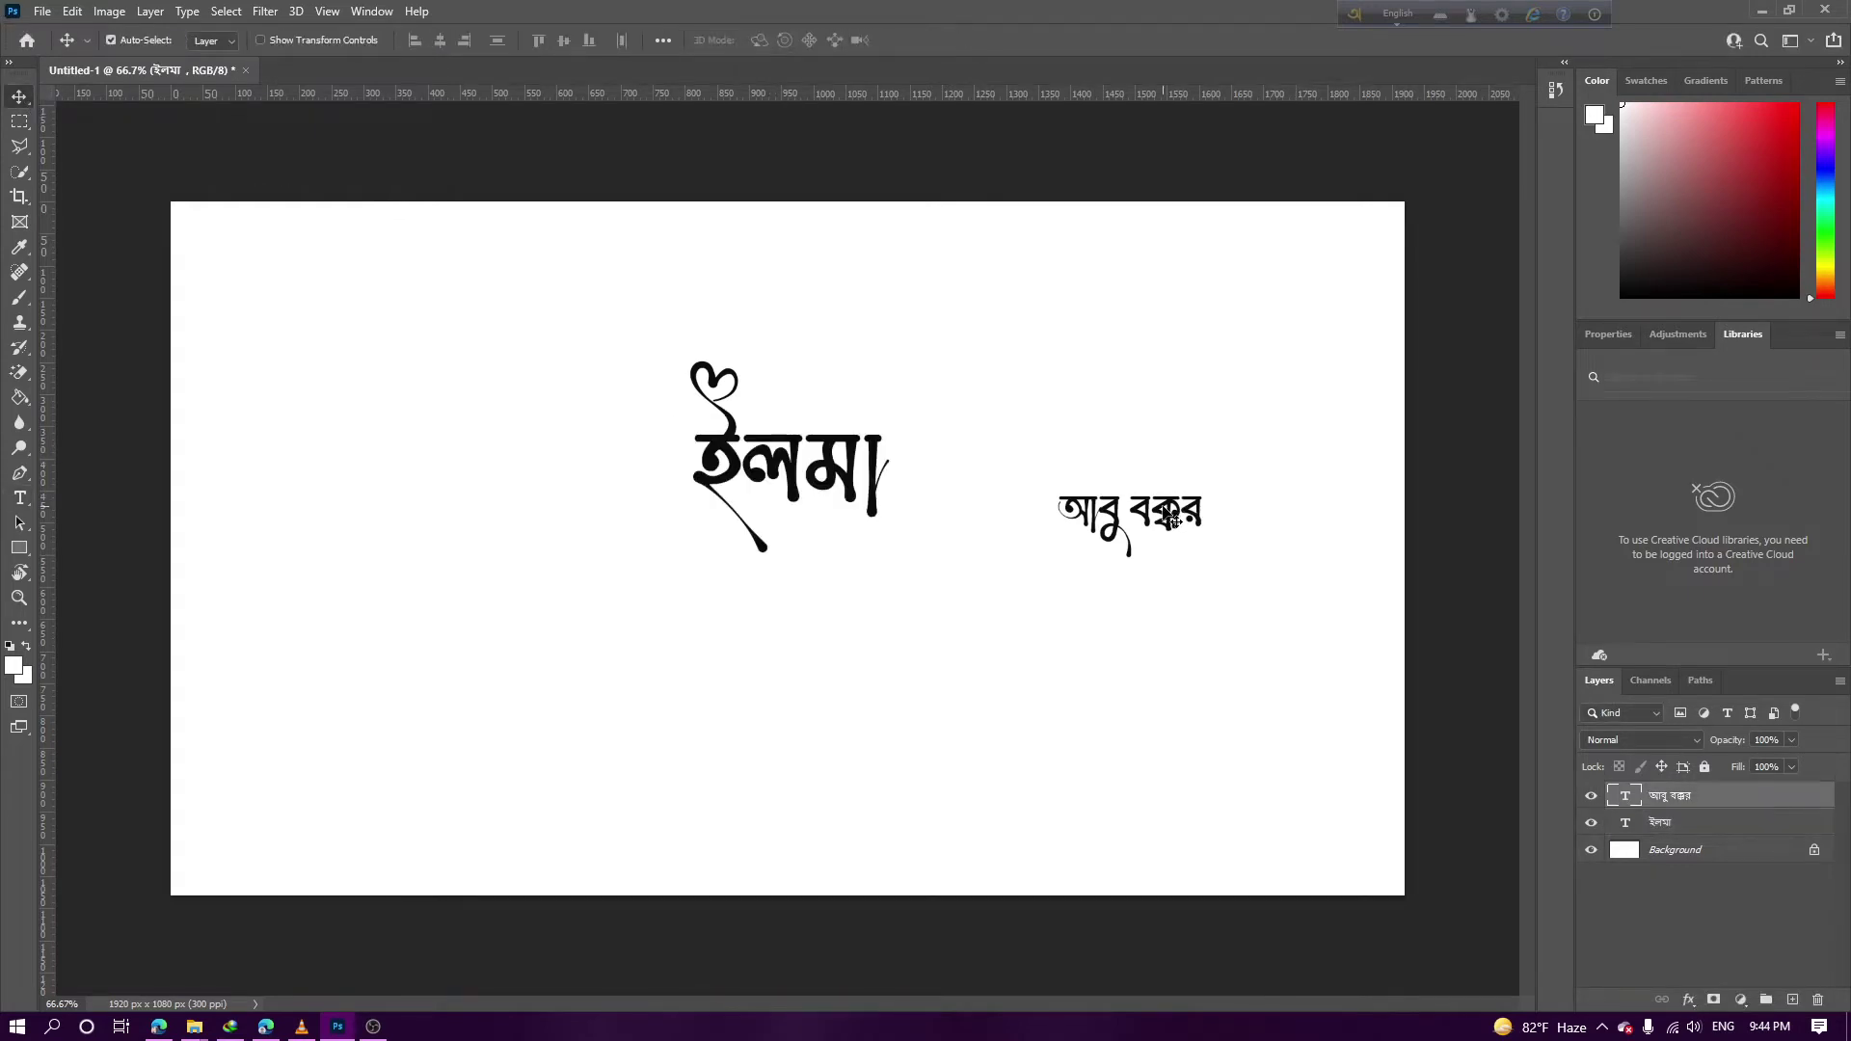
double_click(1172, 517)
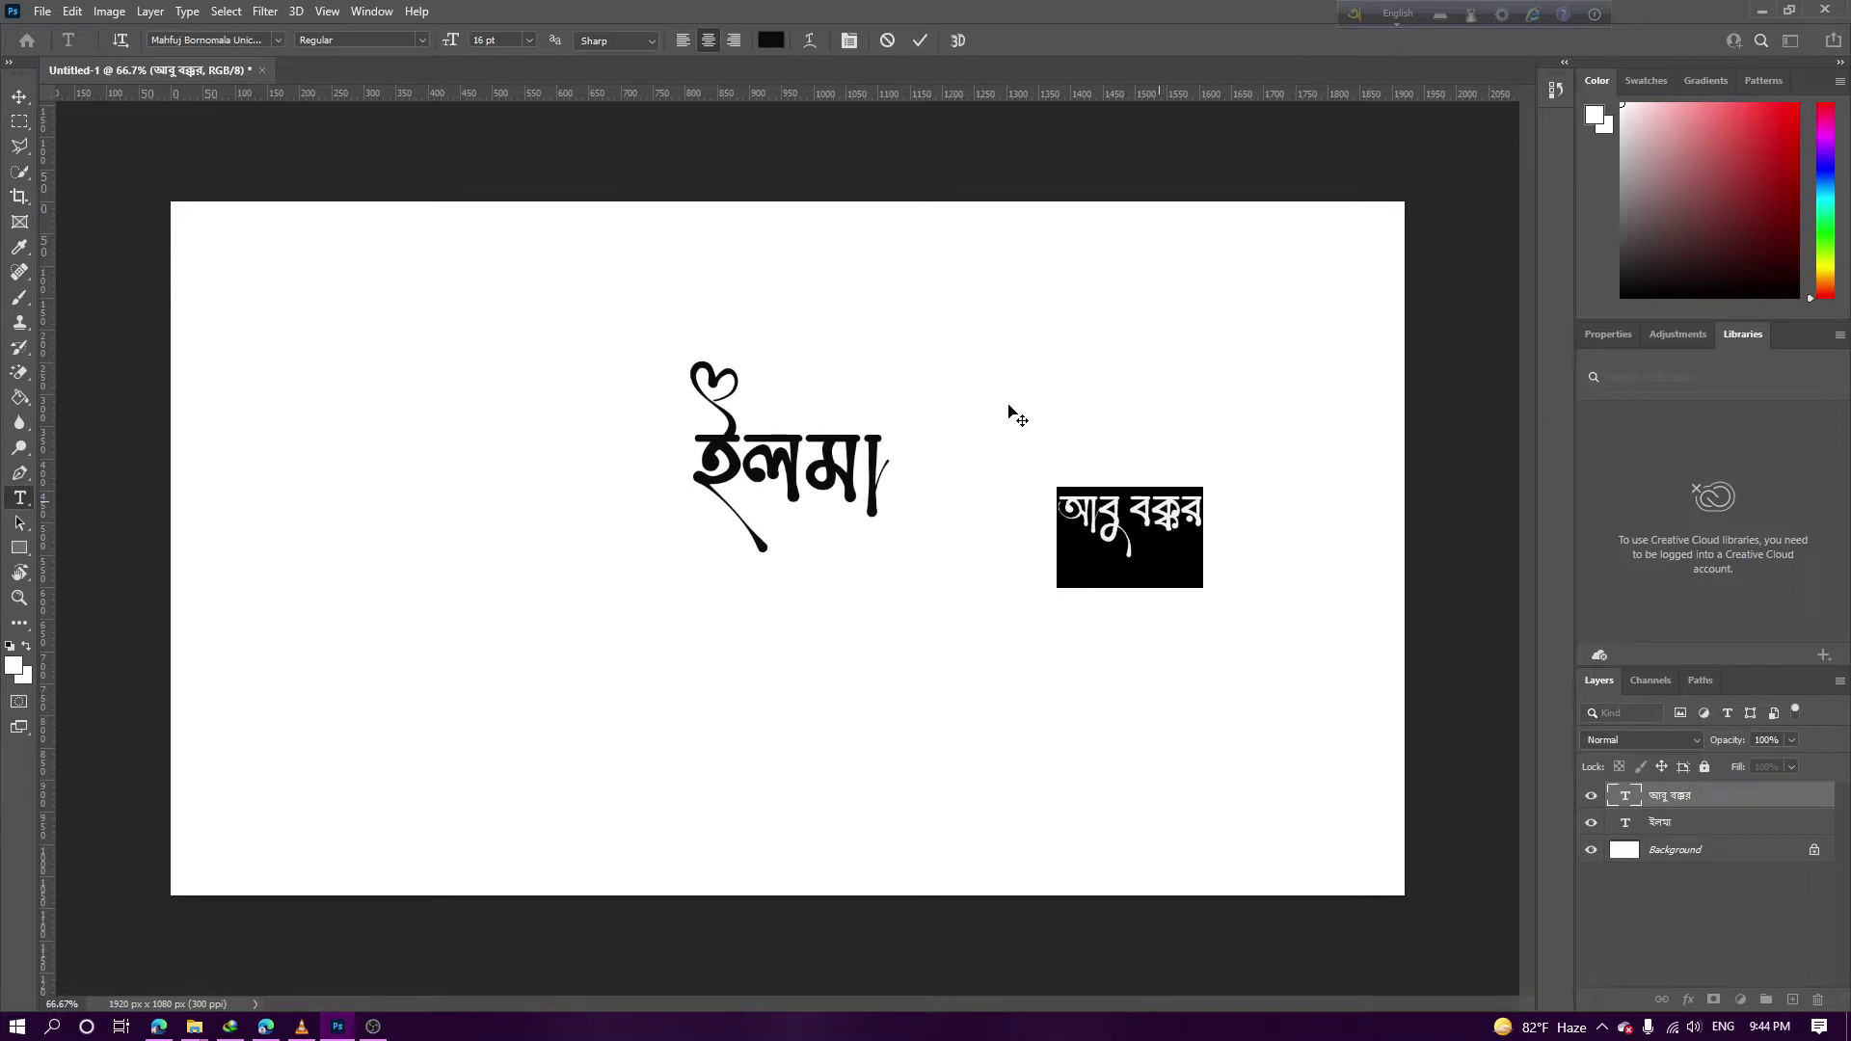
click(507, 47)
text(72)
key(Return)
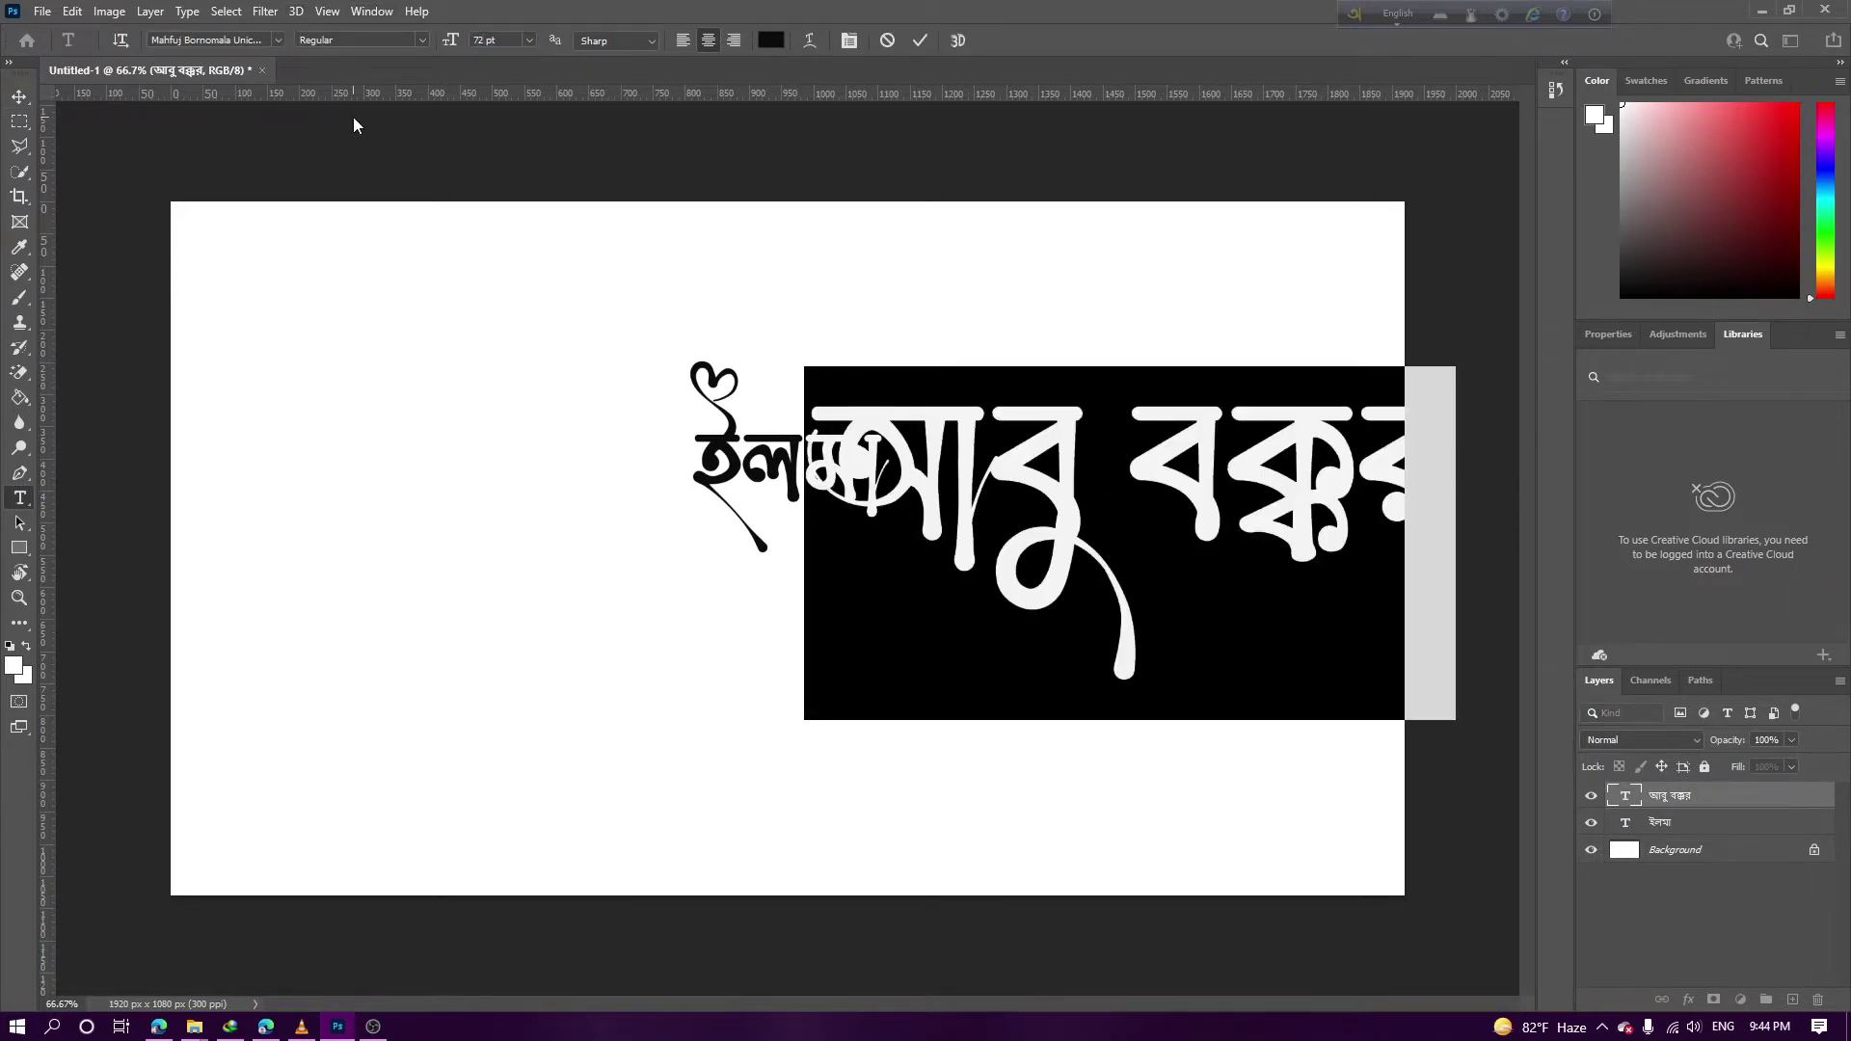
key(ctrl+Return)
Move ইলমা left and up and set it to 72 pt from the size presets
drag(721, 463, 510, 431)
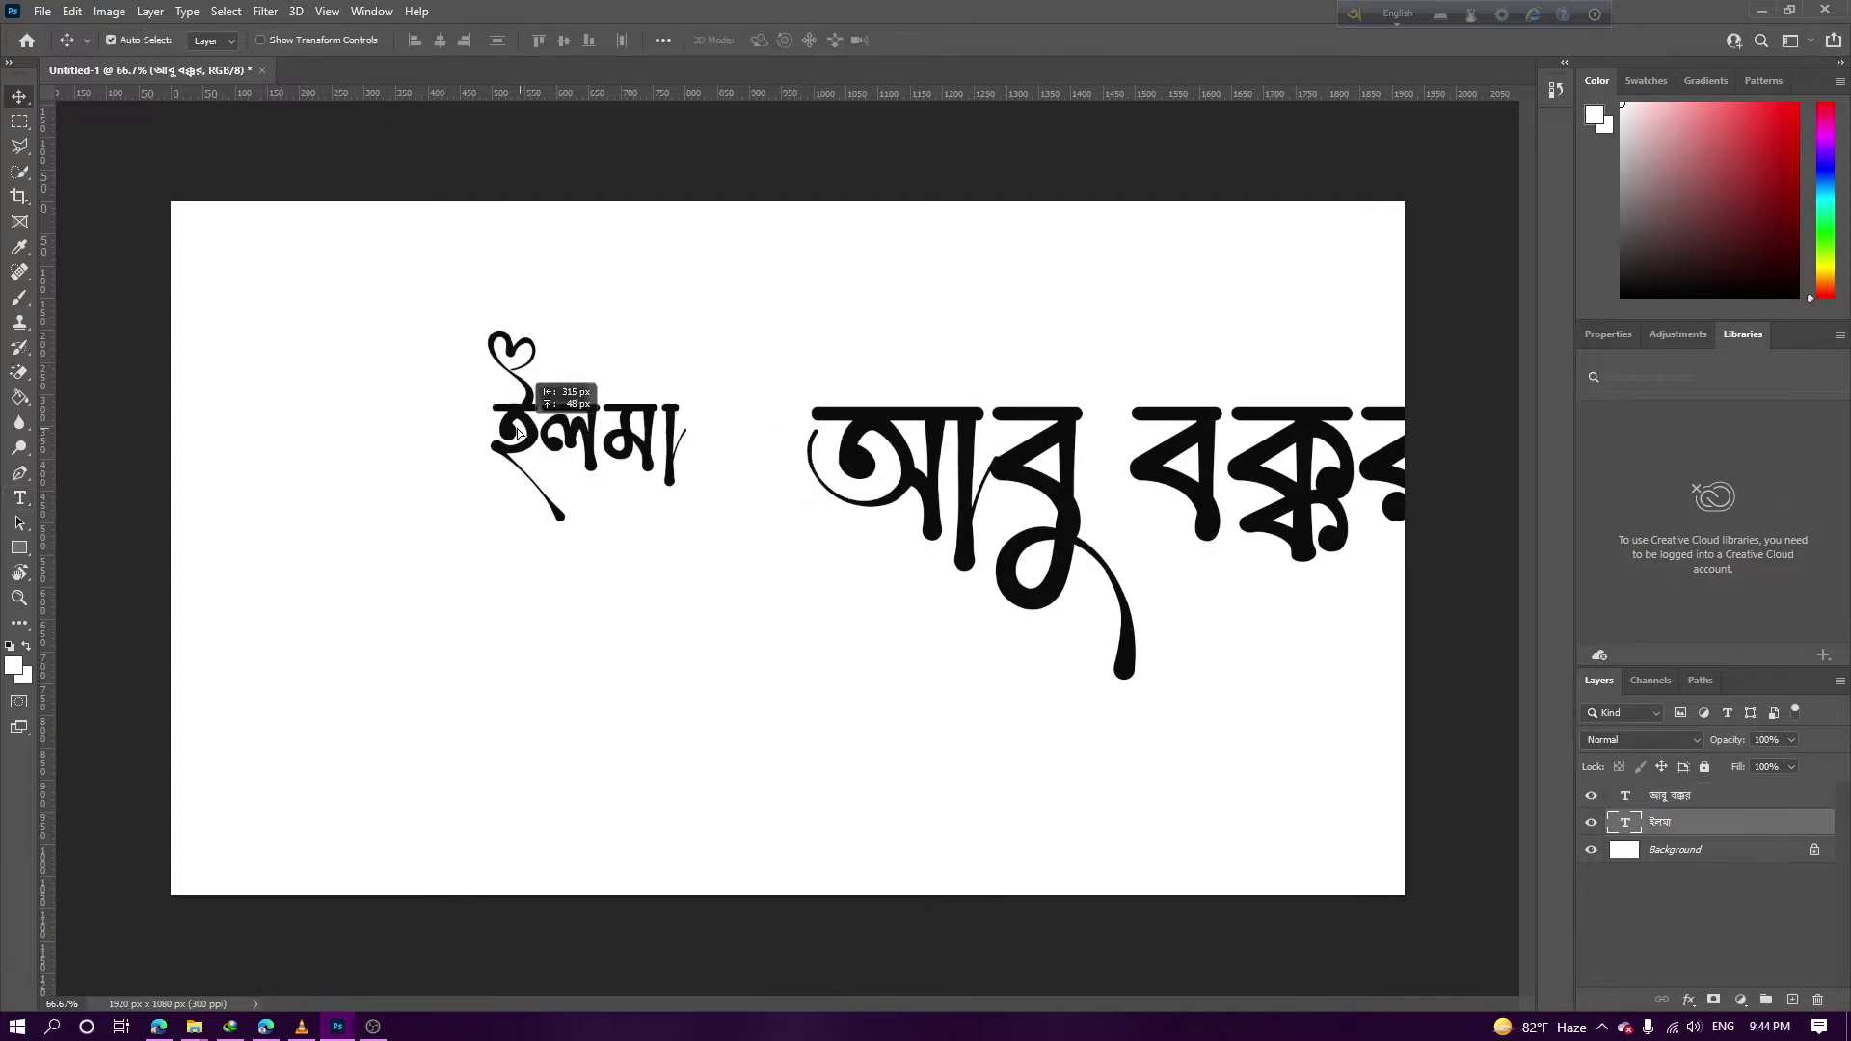
double_click(519, 419)
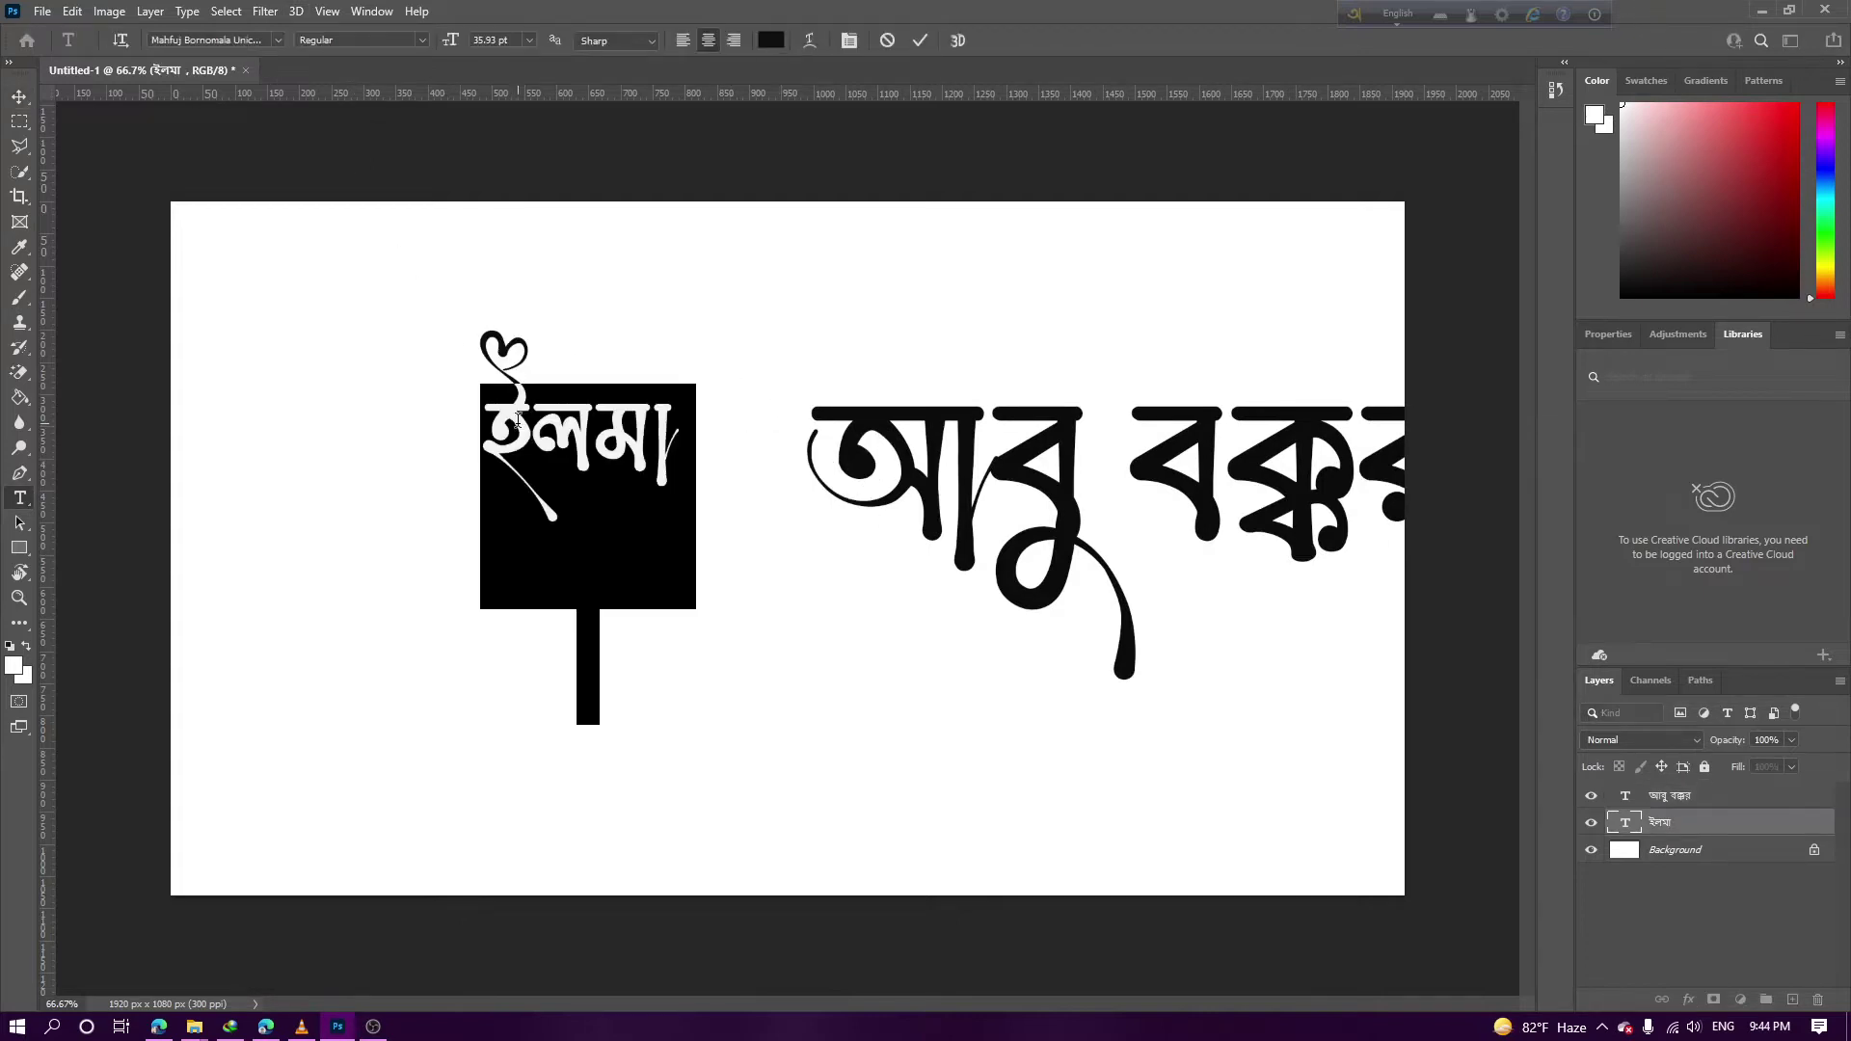
text(7)
key(ctrl+z)
click(528, 40)
click(497, 294)
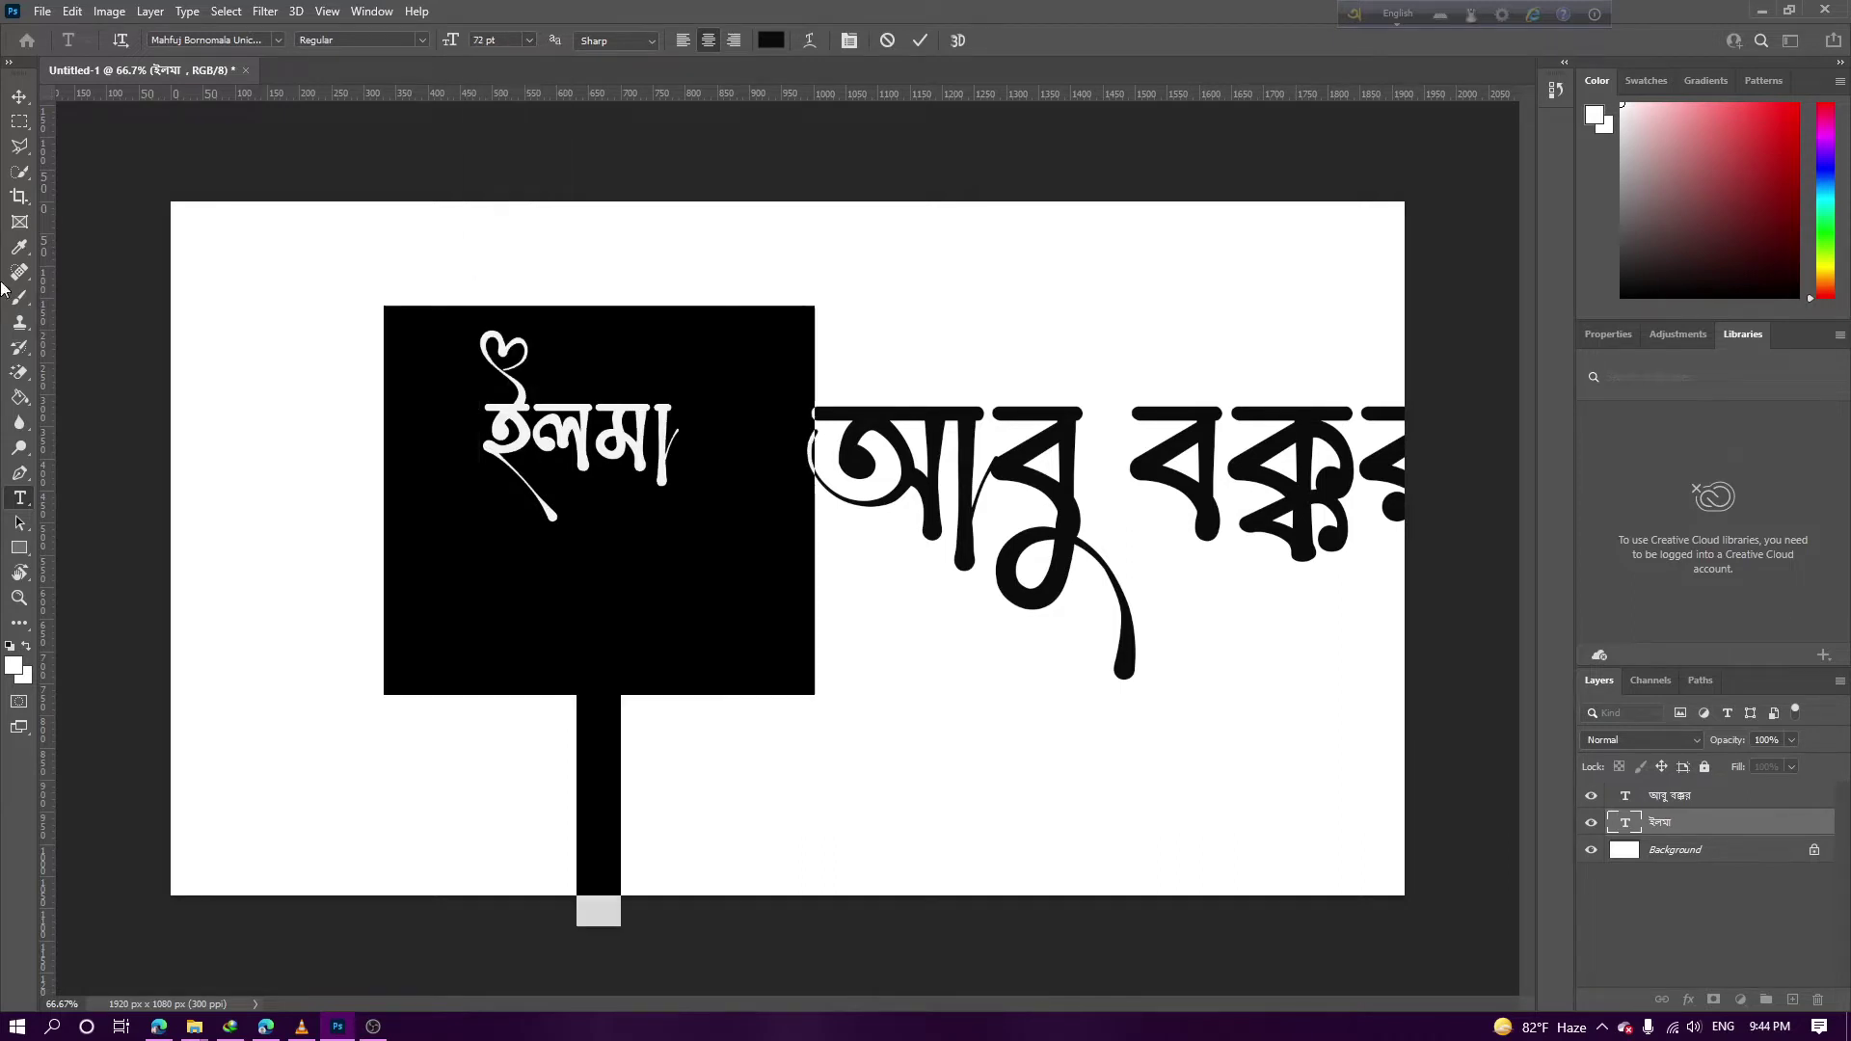
click(21, 103)
Enlarge the canvas to 3119 × 2413 px with an outward crop
key(c)
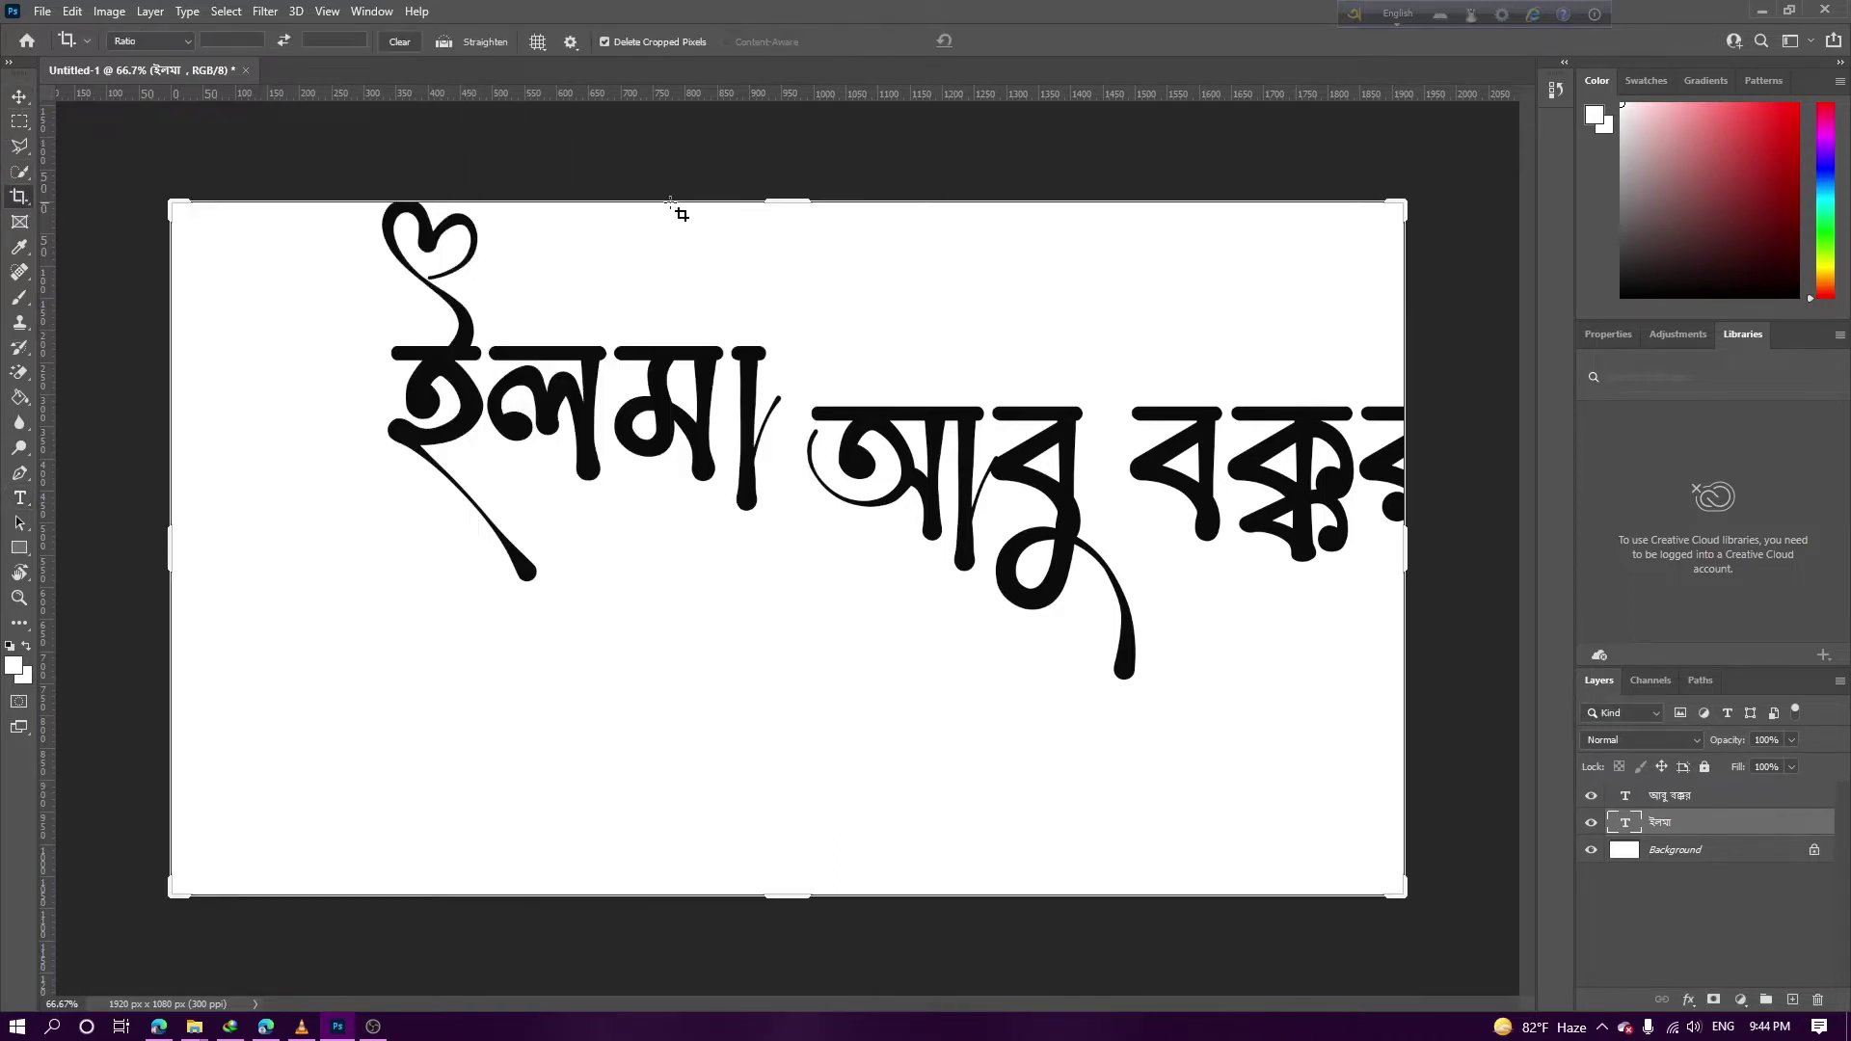
drag(768, 192, 769, 153)
key(ctrl+plus)
key(ctrl+minus)
key(ctrl+minus)
key(ctrl+minus)
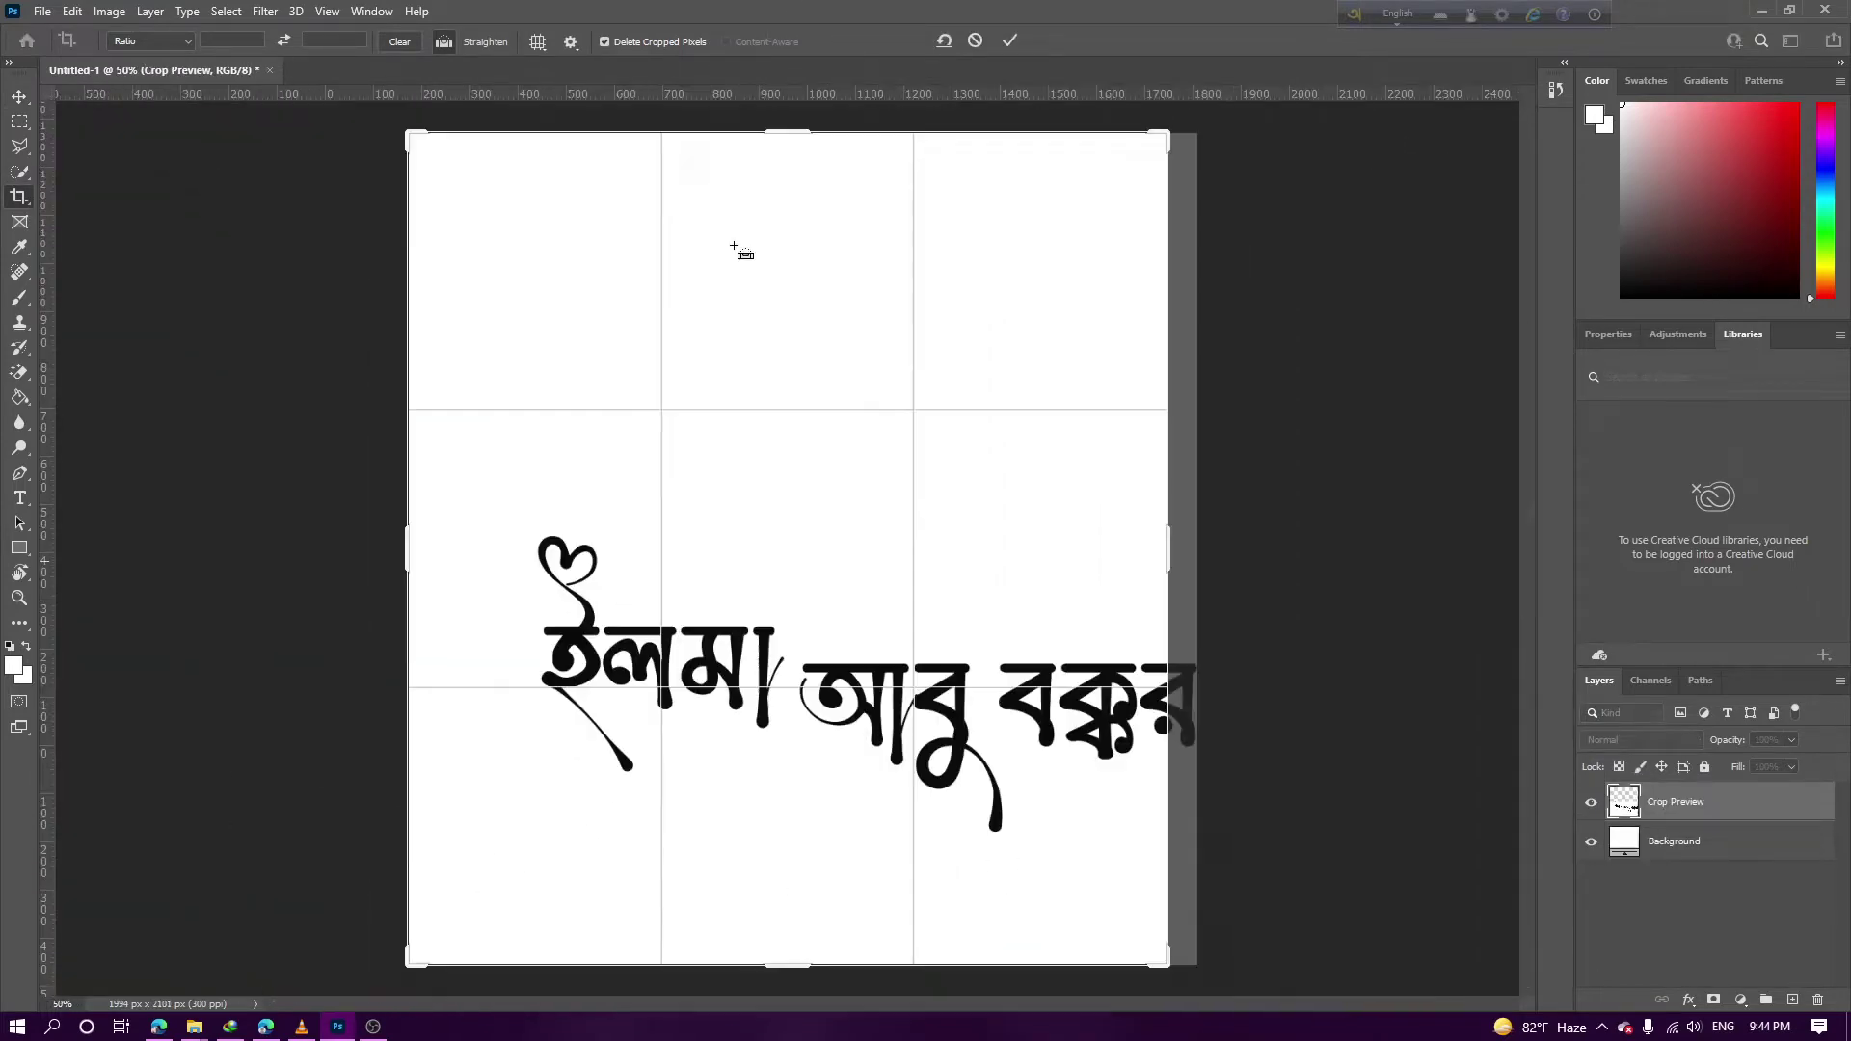
drag(1099, 887, 1292, 938)
key(Return)
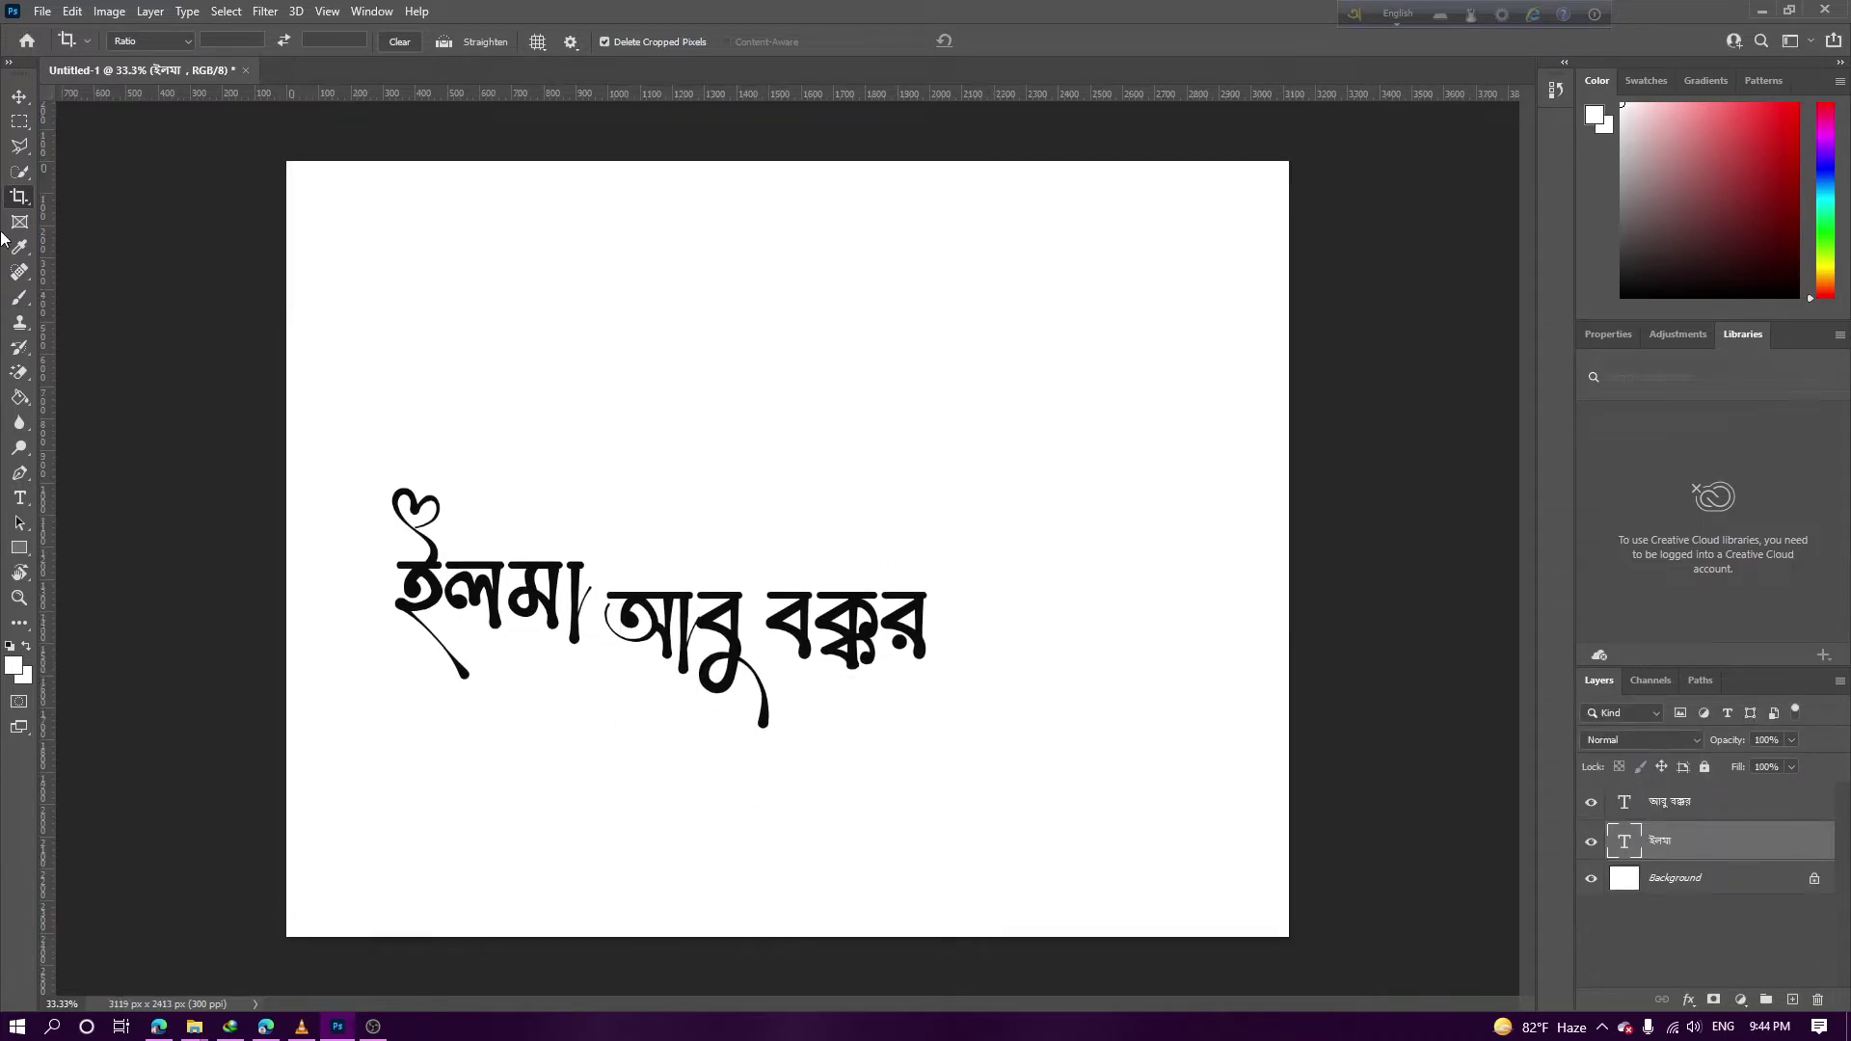
Place ইলমা on top and move আবু বক্কর beneath it as a second line
click(19, 96)
drag(515, 553, 679, 424)
click(703, 605)
drag(703, 605, 599, 540)
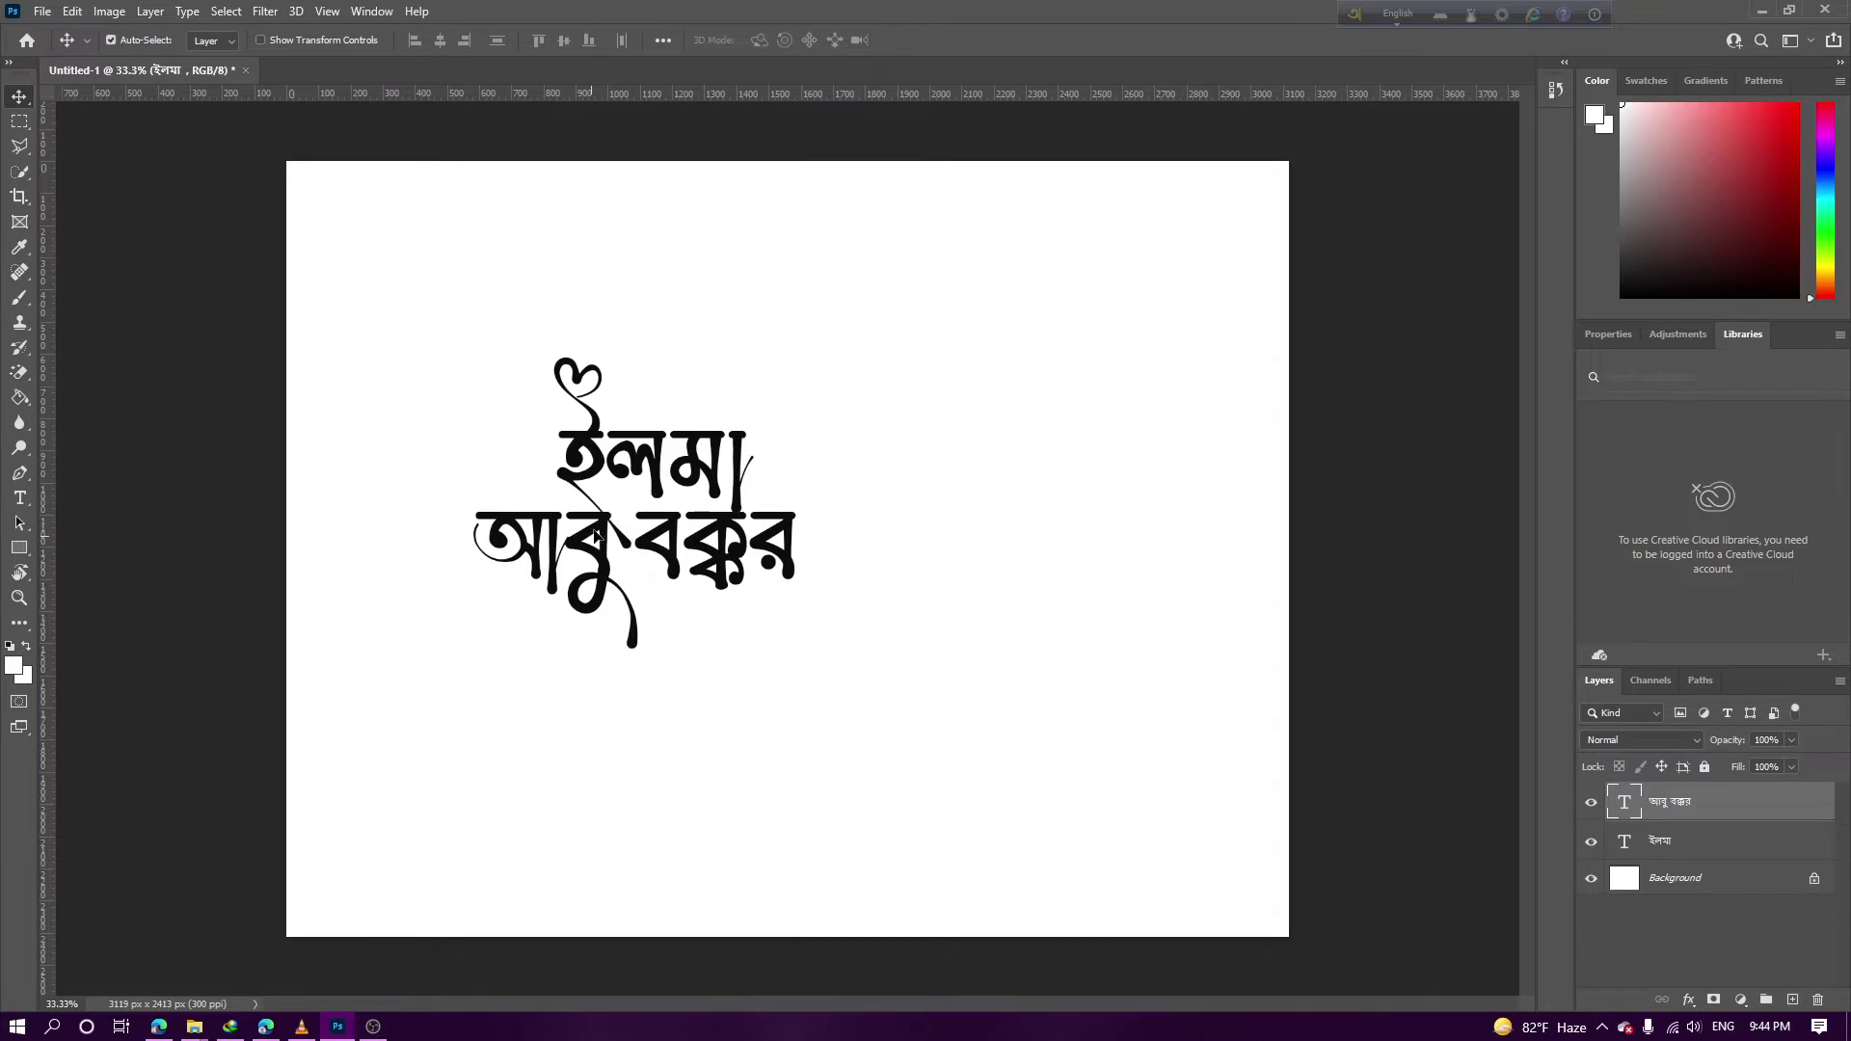
Nudge আবু বক্কর two steps left and zoom in to check the letter joins
key(Left)
key(Left)
key(Left)
key(Left)
key(Left)
key(Left)
key(Left)
key(Left)
key(Left)
key(Left)
key(Left)
key(Left)
key(Left)
key(Left)
key(Left)
key(Left)
key(Left)
key(Left)
key(Left)
key(Left)
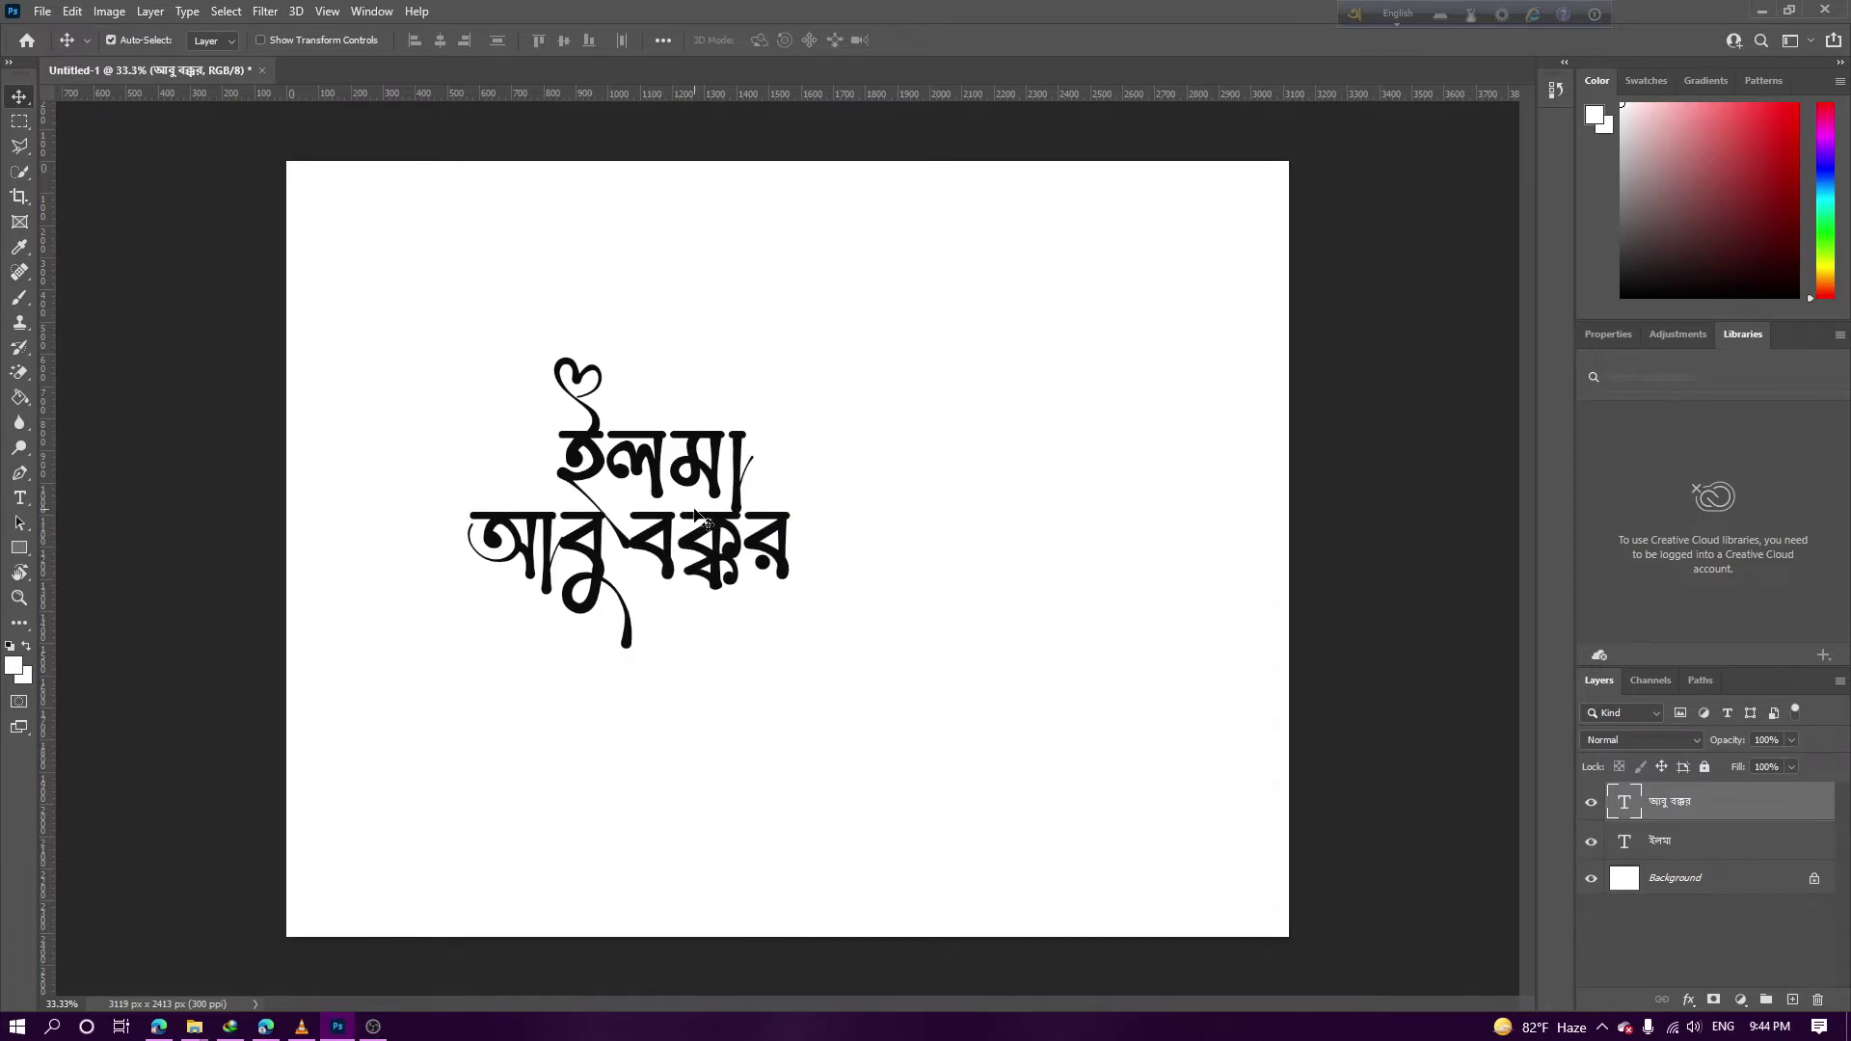
key(Left)
key(Left)
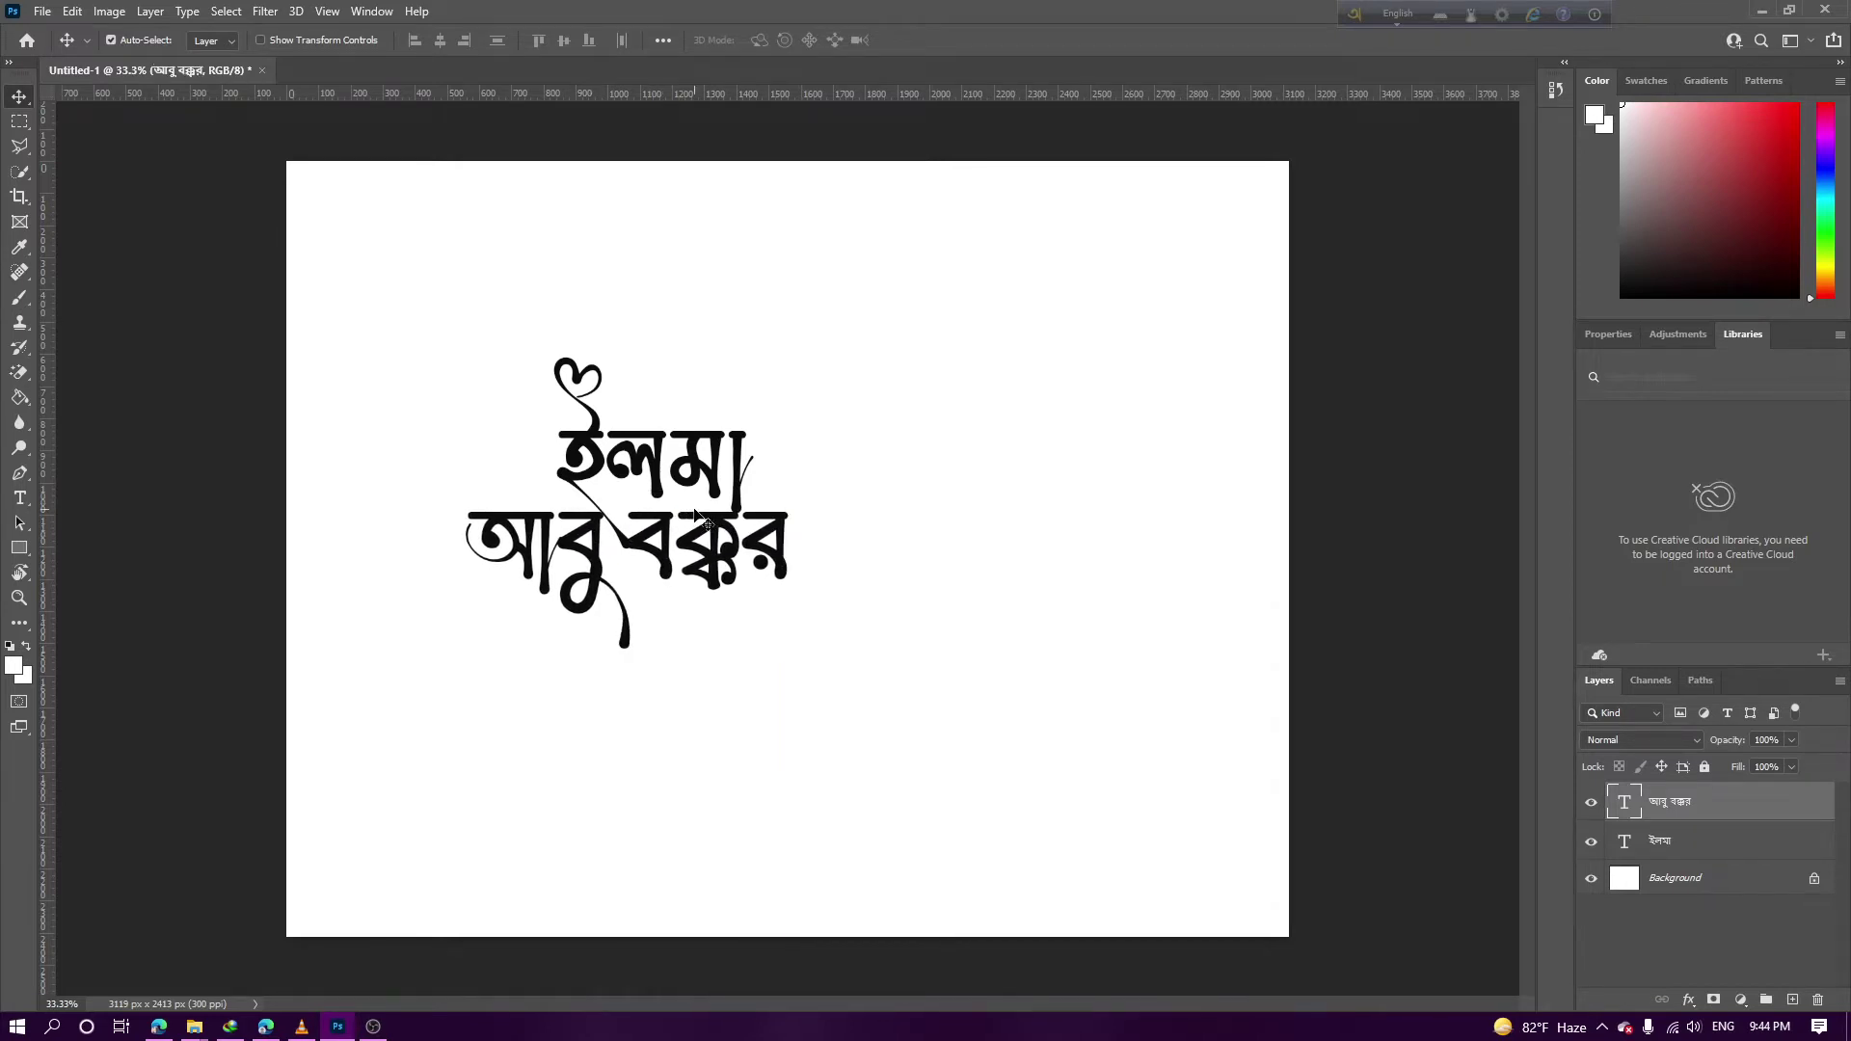
key(ctrl+plus)
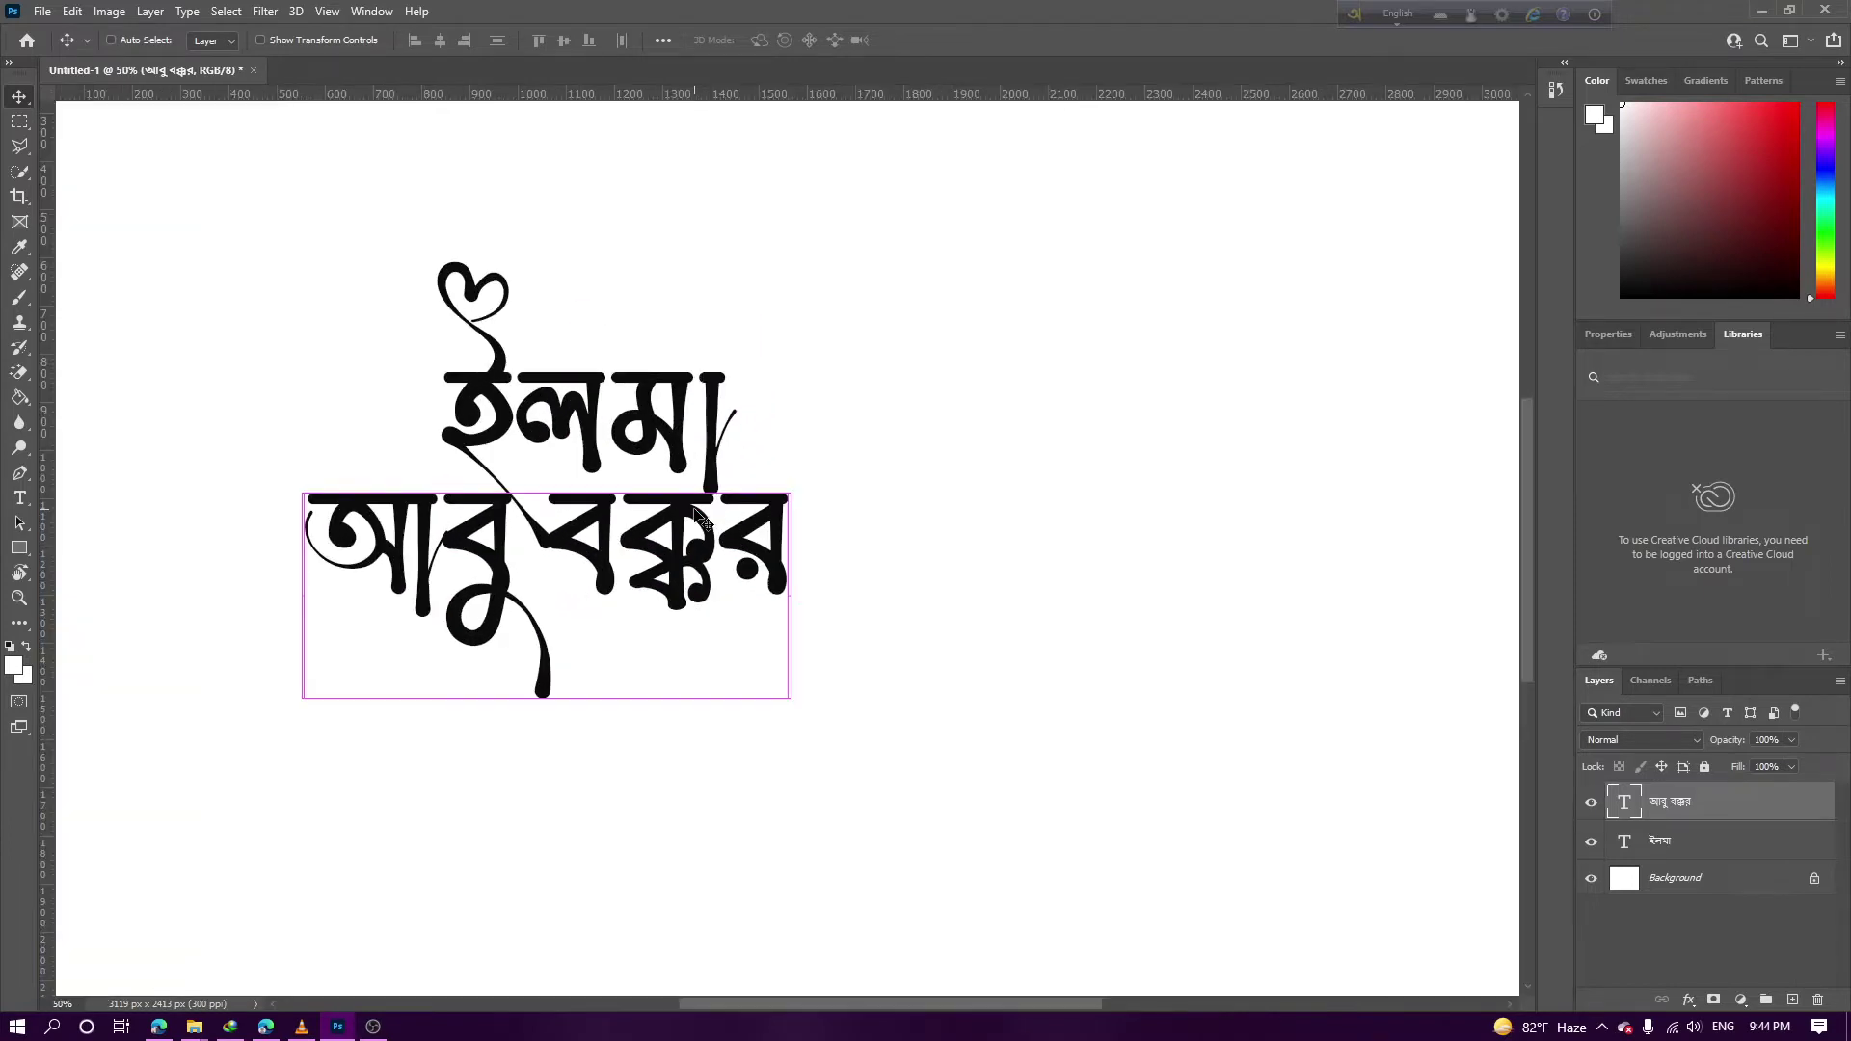
key(ctrl+plus)
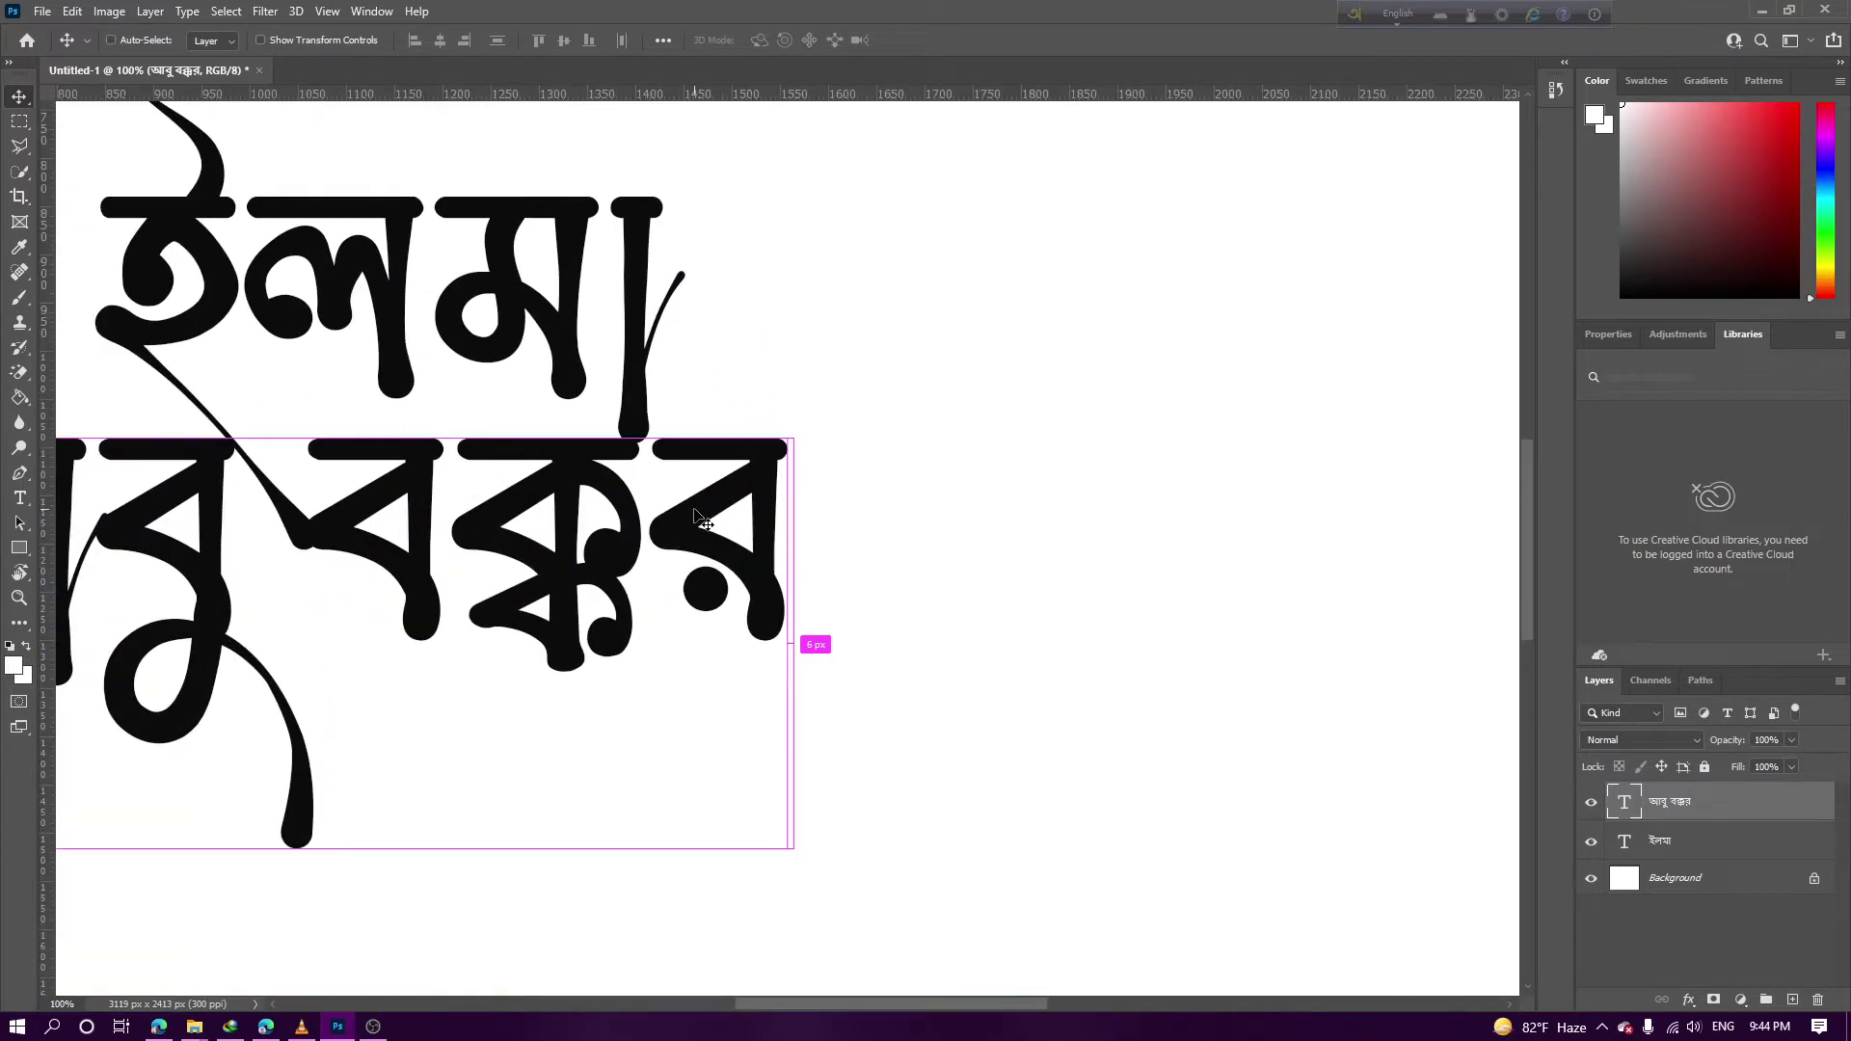
key(ctrl+plus)
ctrl+click(678, 265)
key(ctrl+minus)
key(ctrl+minus)
key(ctrl+minus)
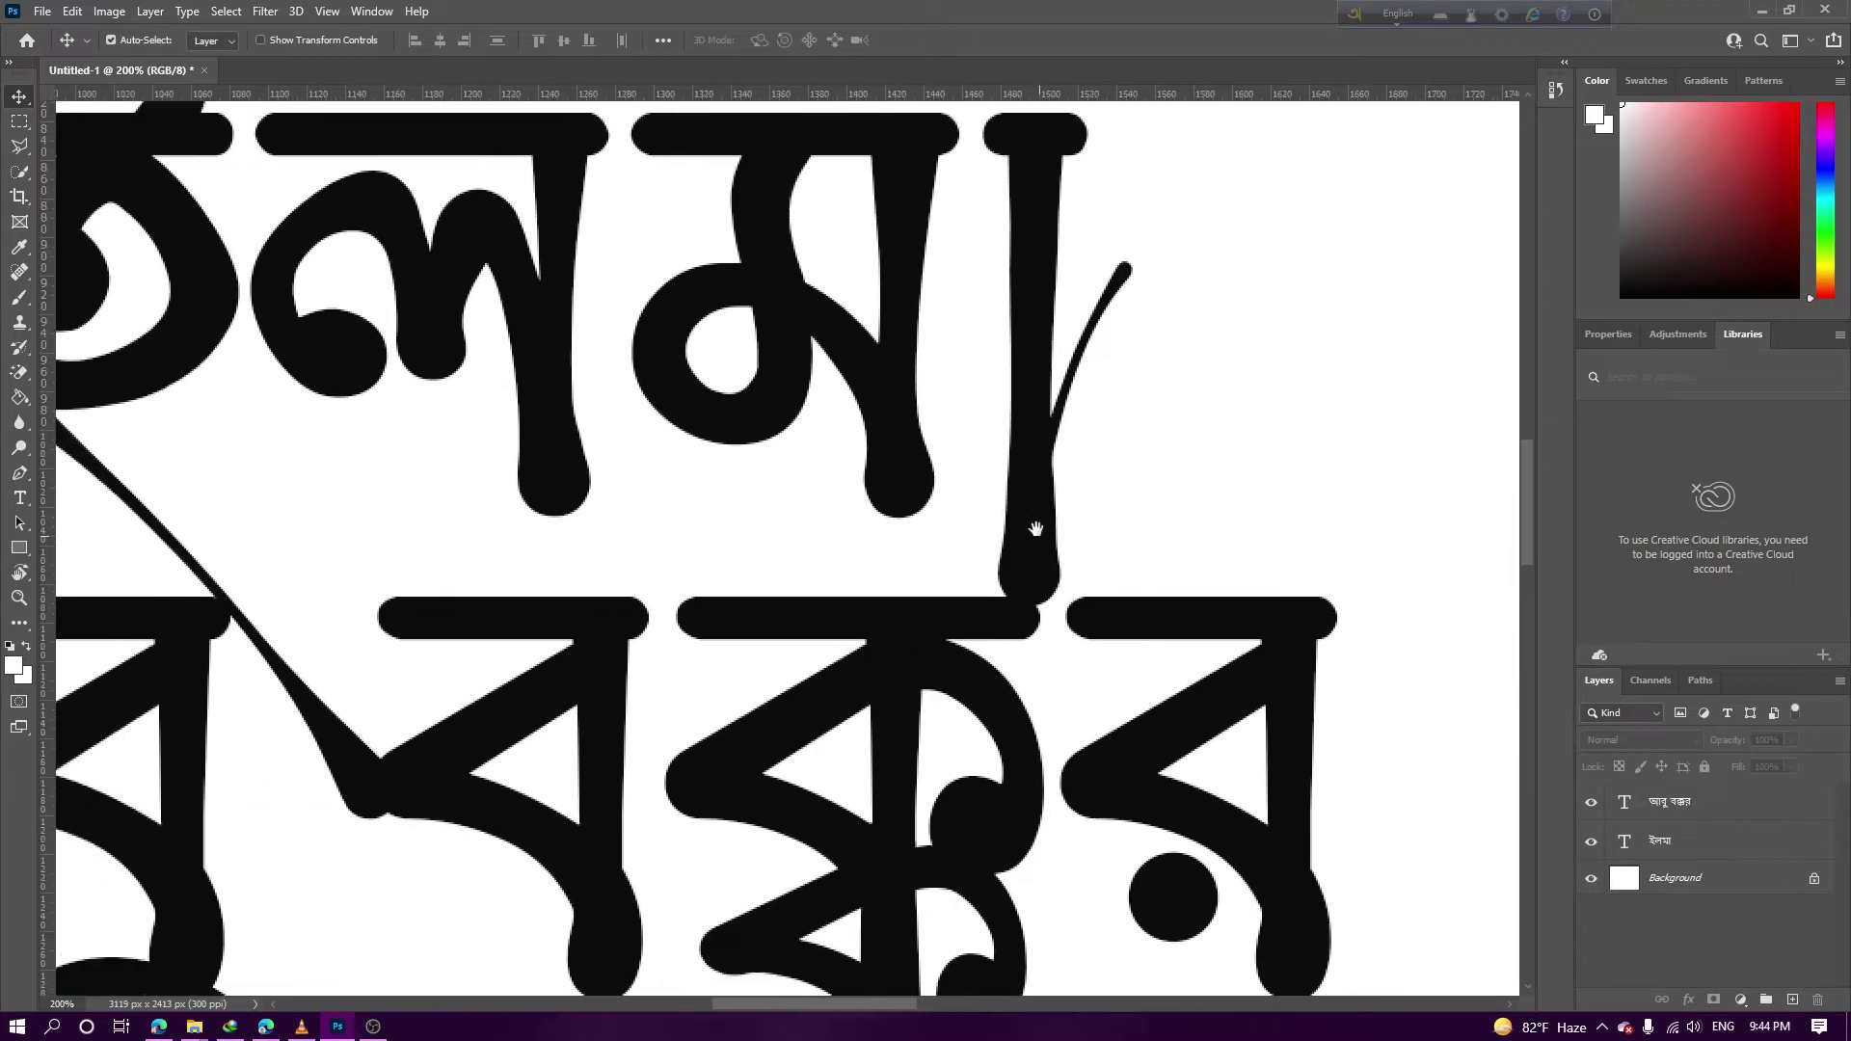
key(ctrl+plus)
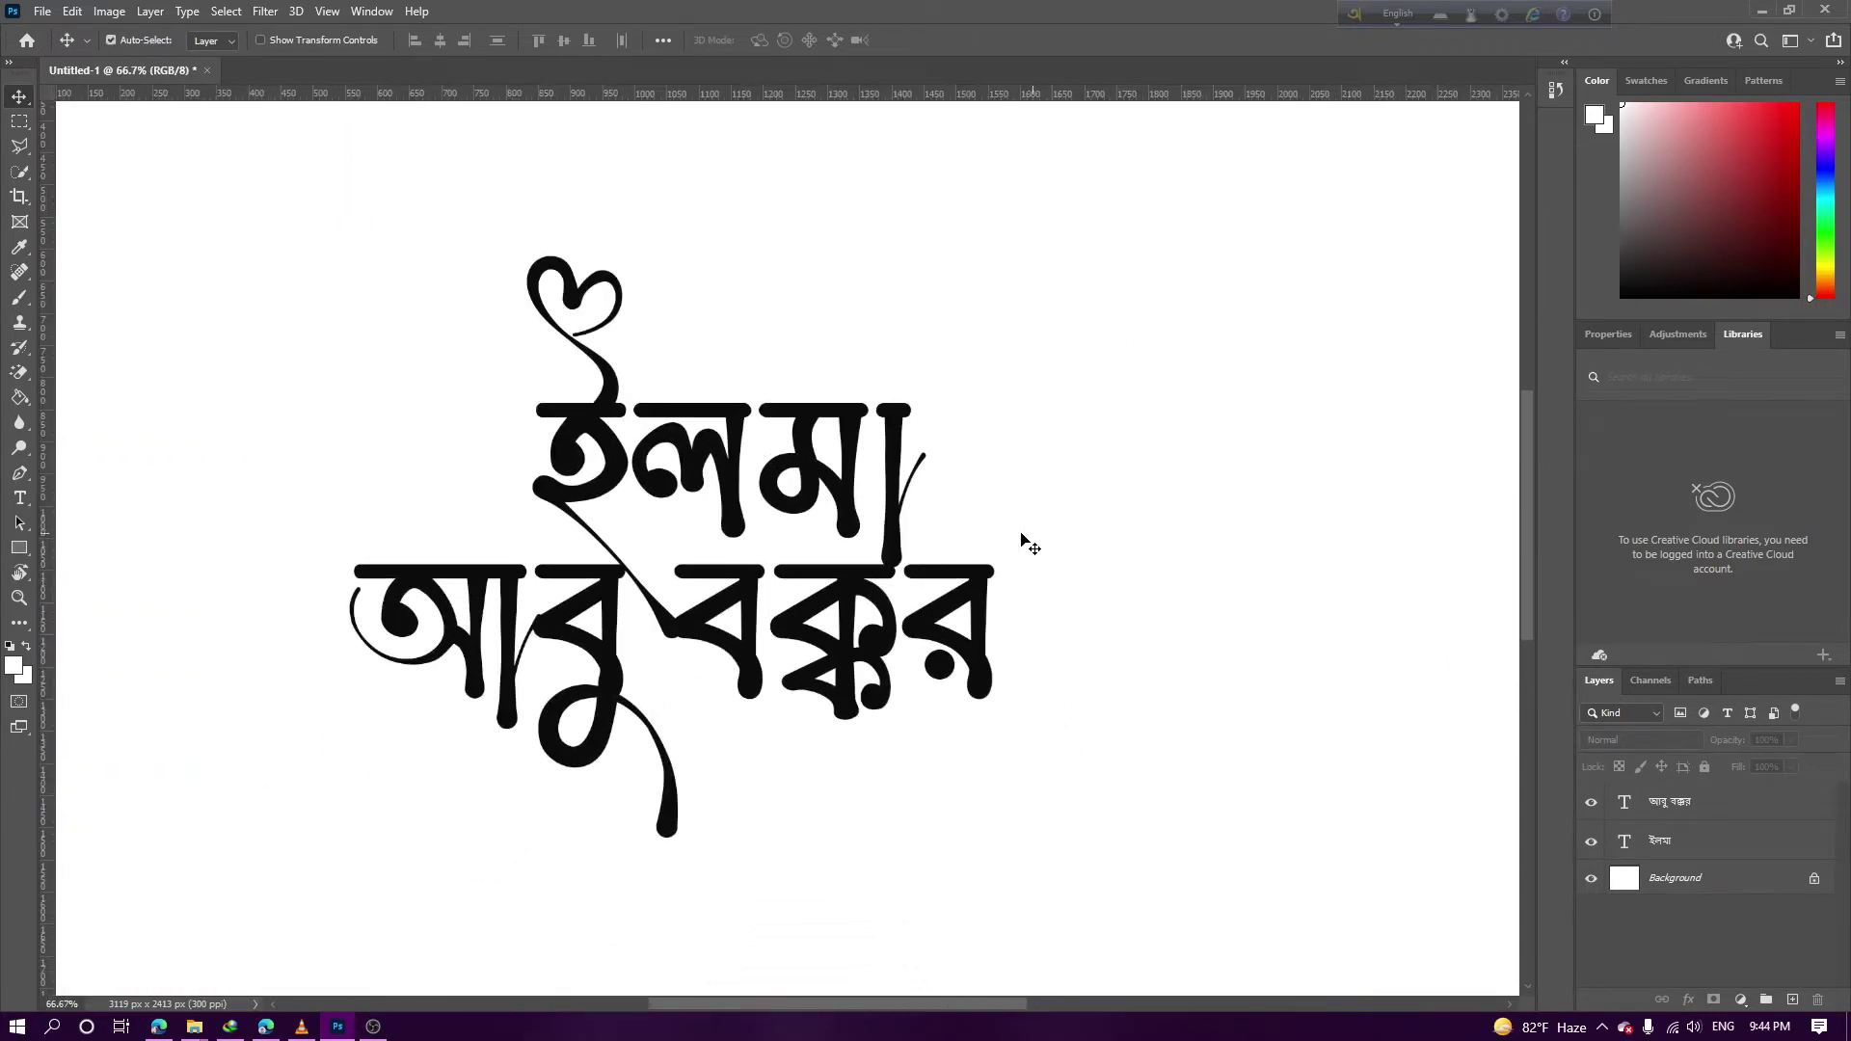
Search Google Images for "flower vector" in the browser
click(159, 1026)
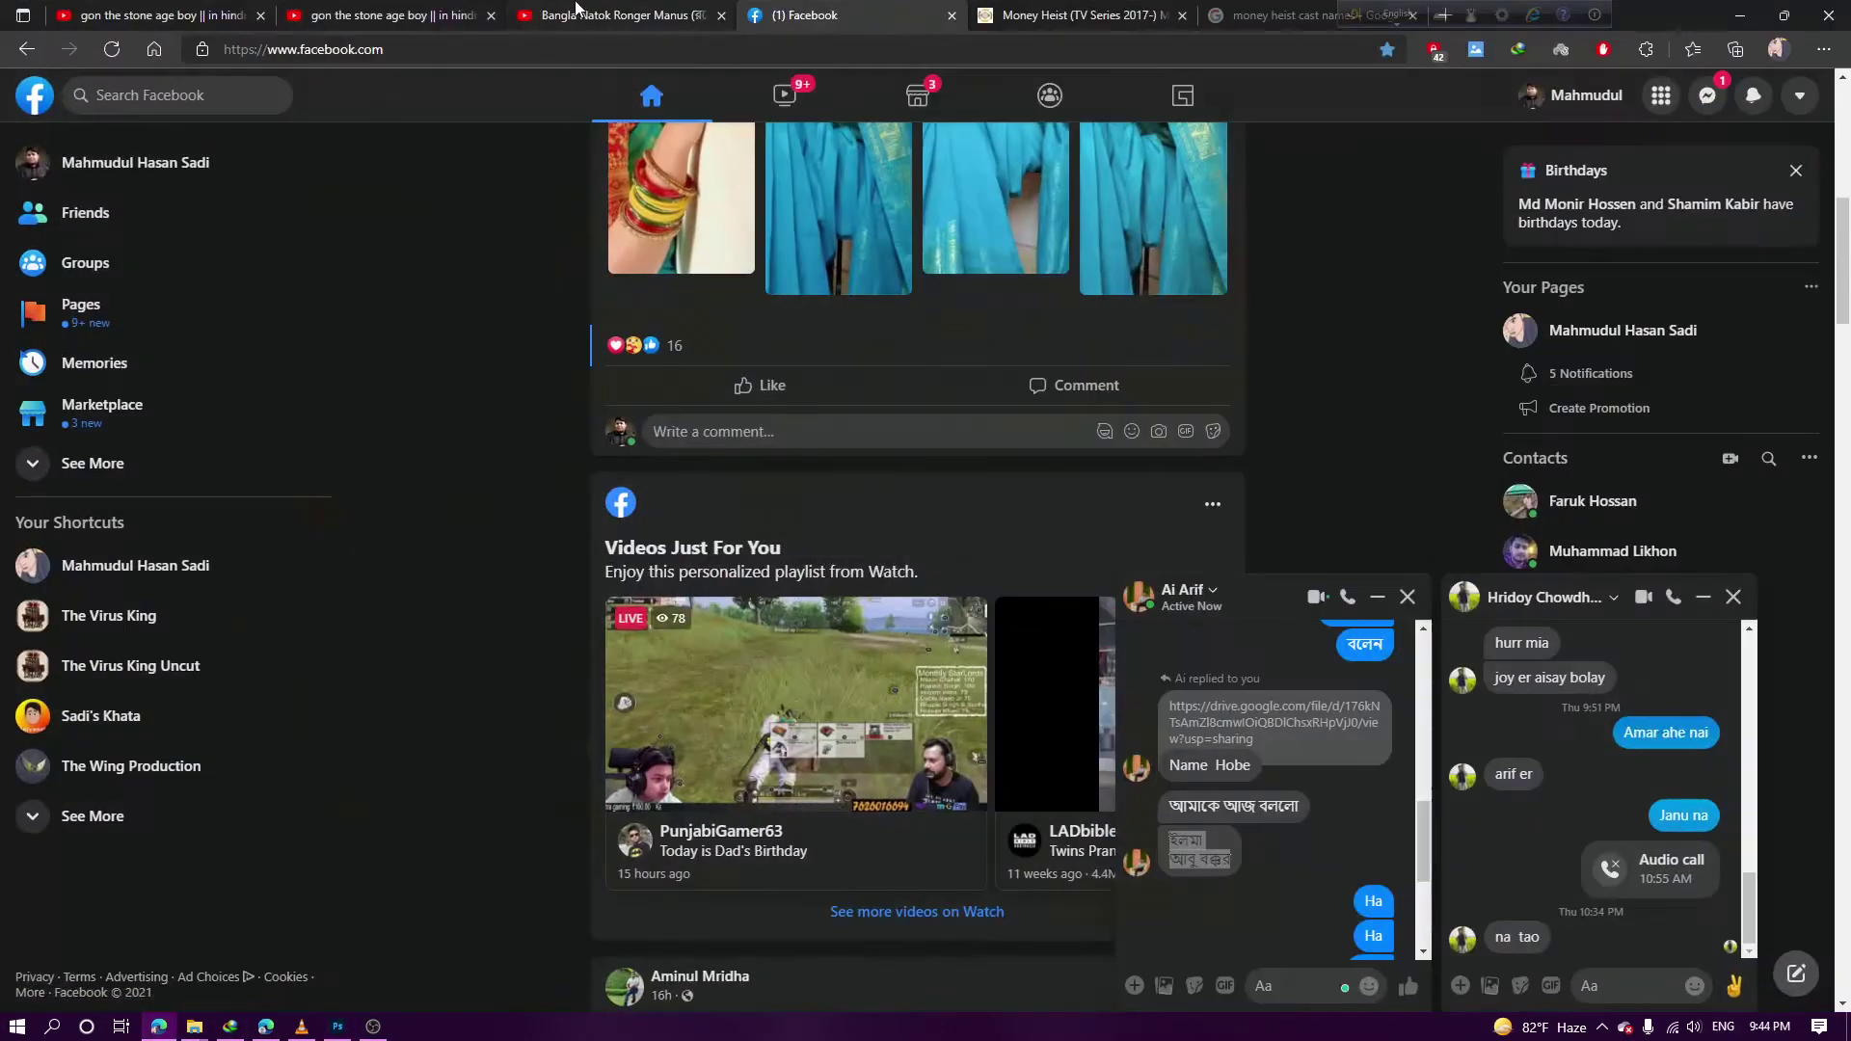
click(636, 11)
click(1302, 10)
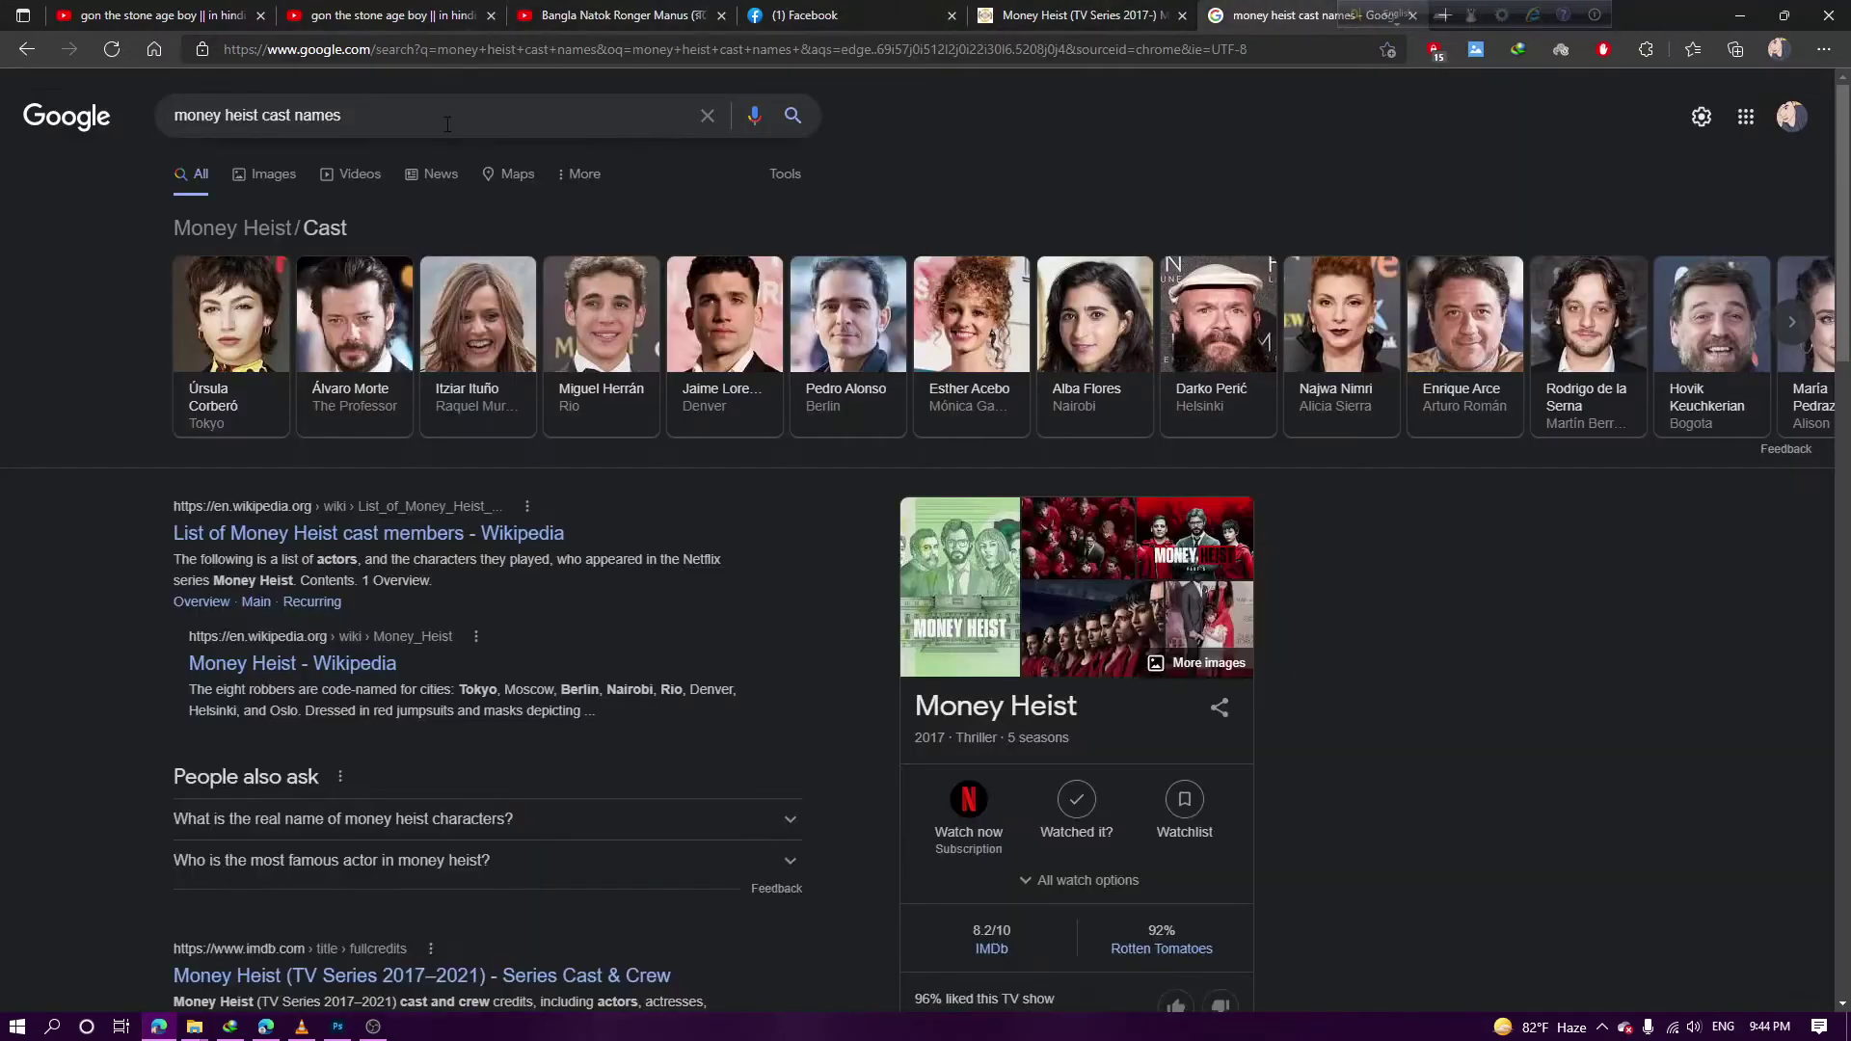
triple_click(446, 120)
key(BackSpace)
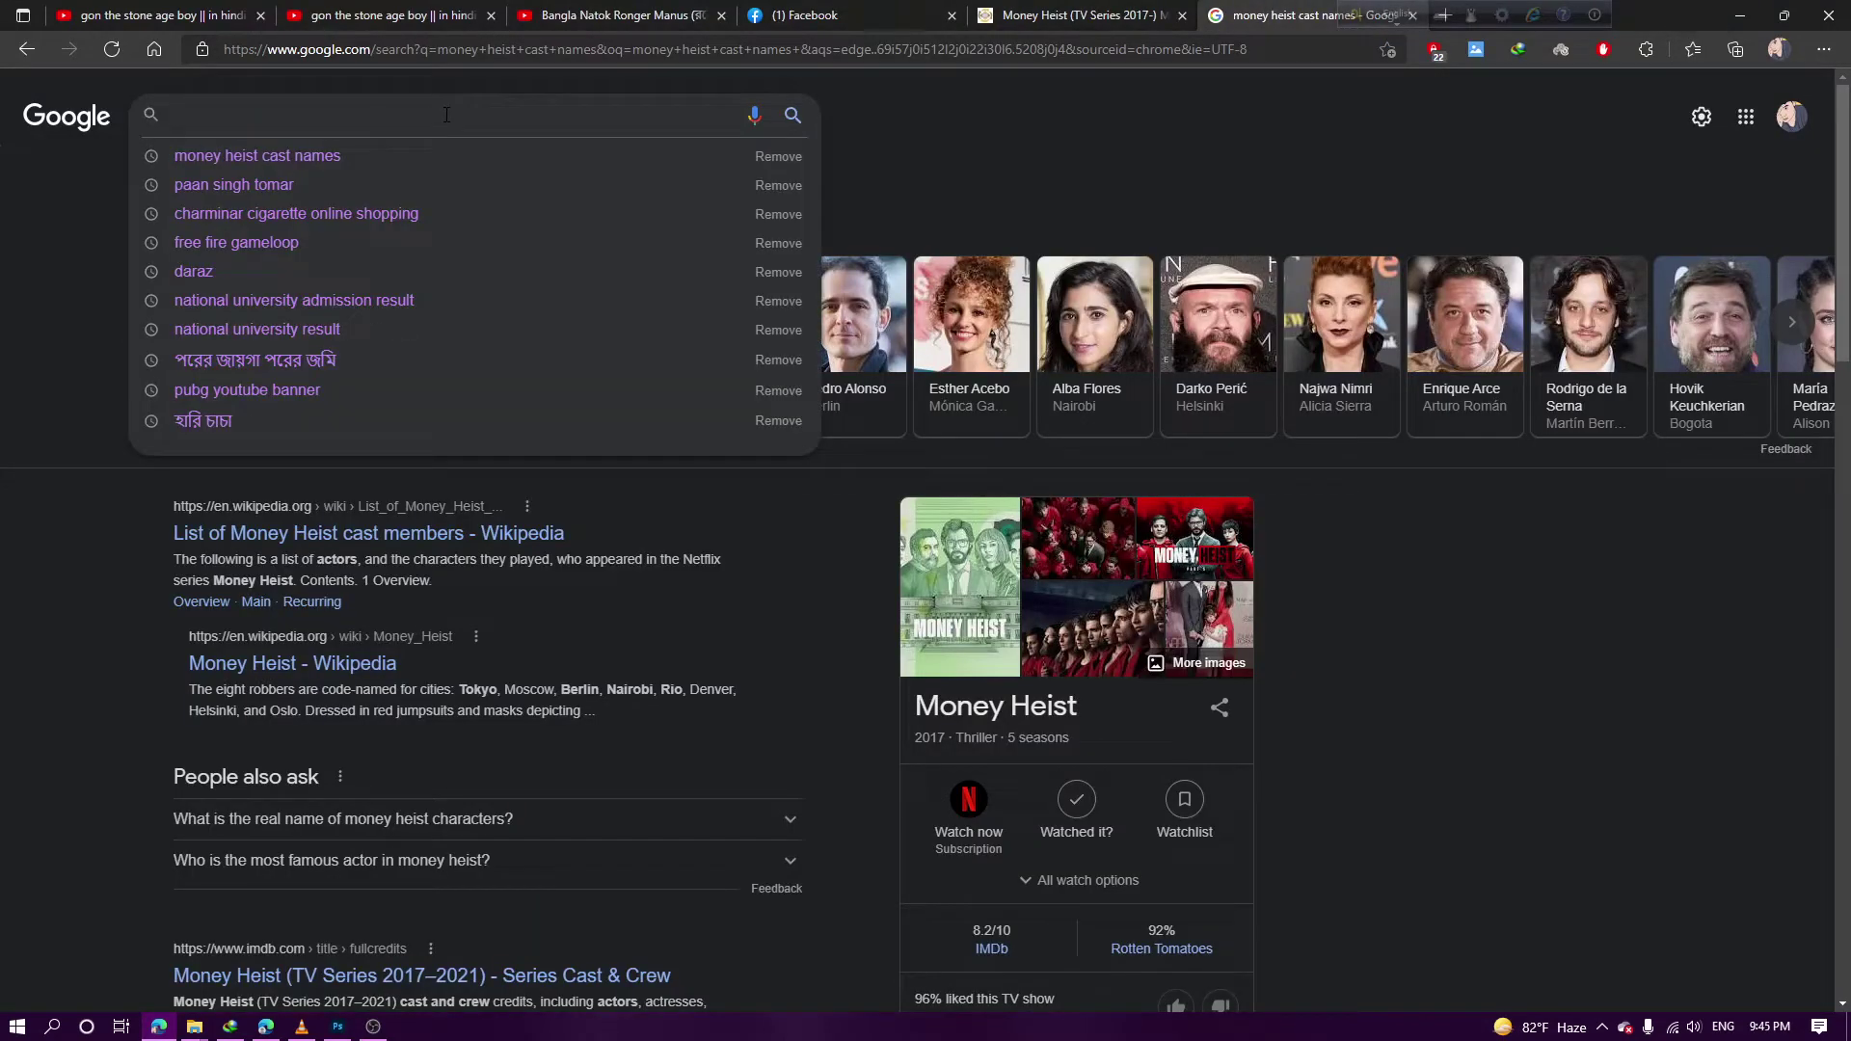
text(flower vac)
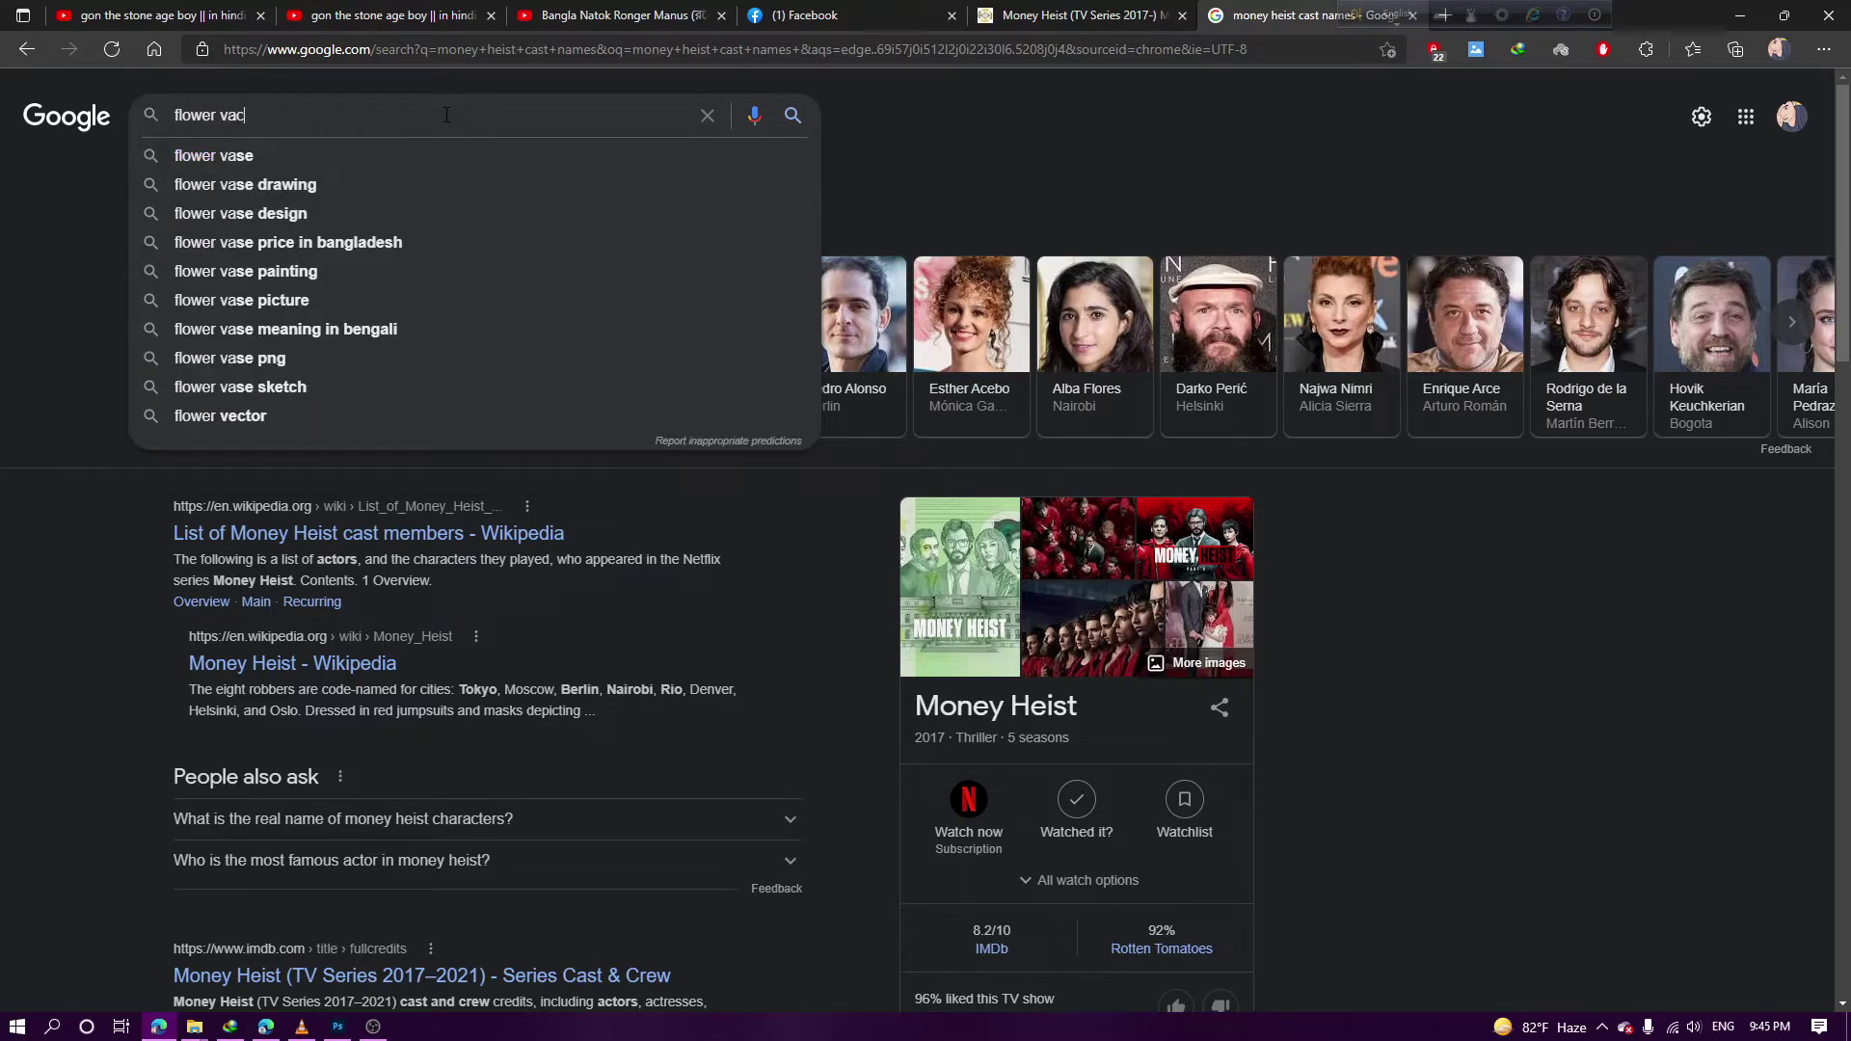
key(BackSpace)
key(BackSpace)
text(ector)
key(Return)
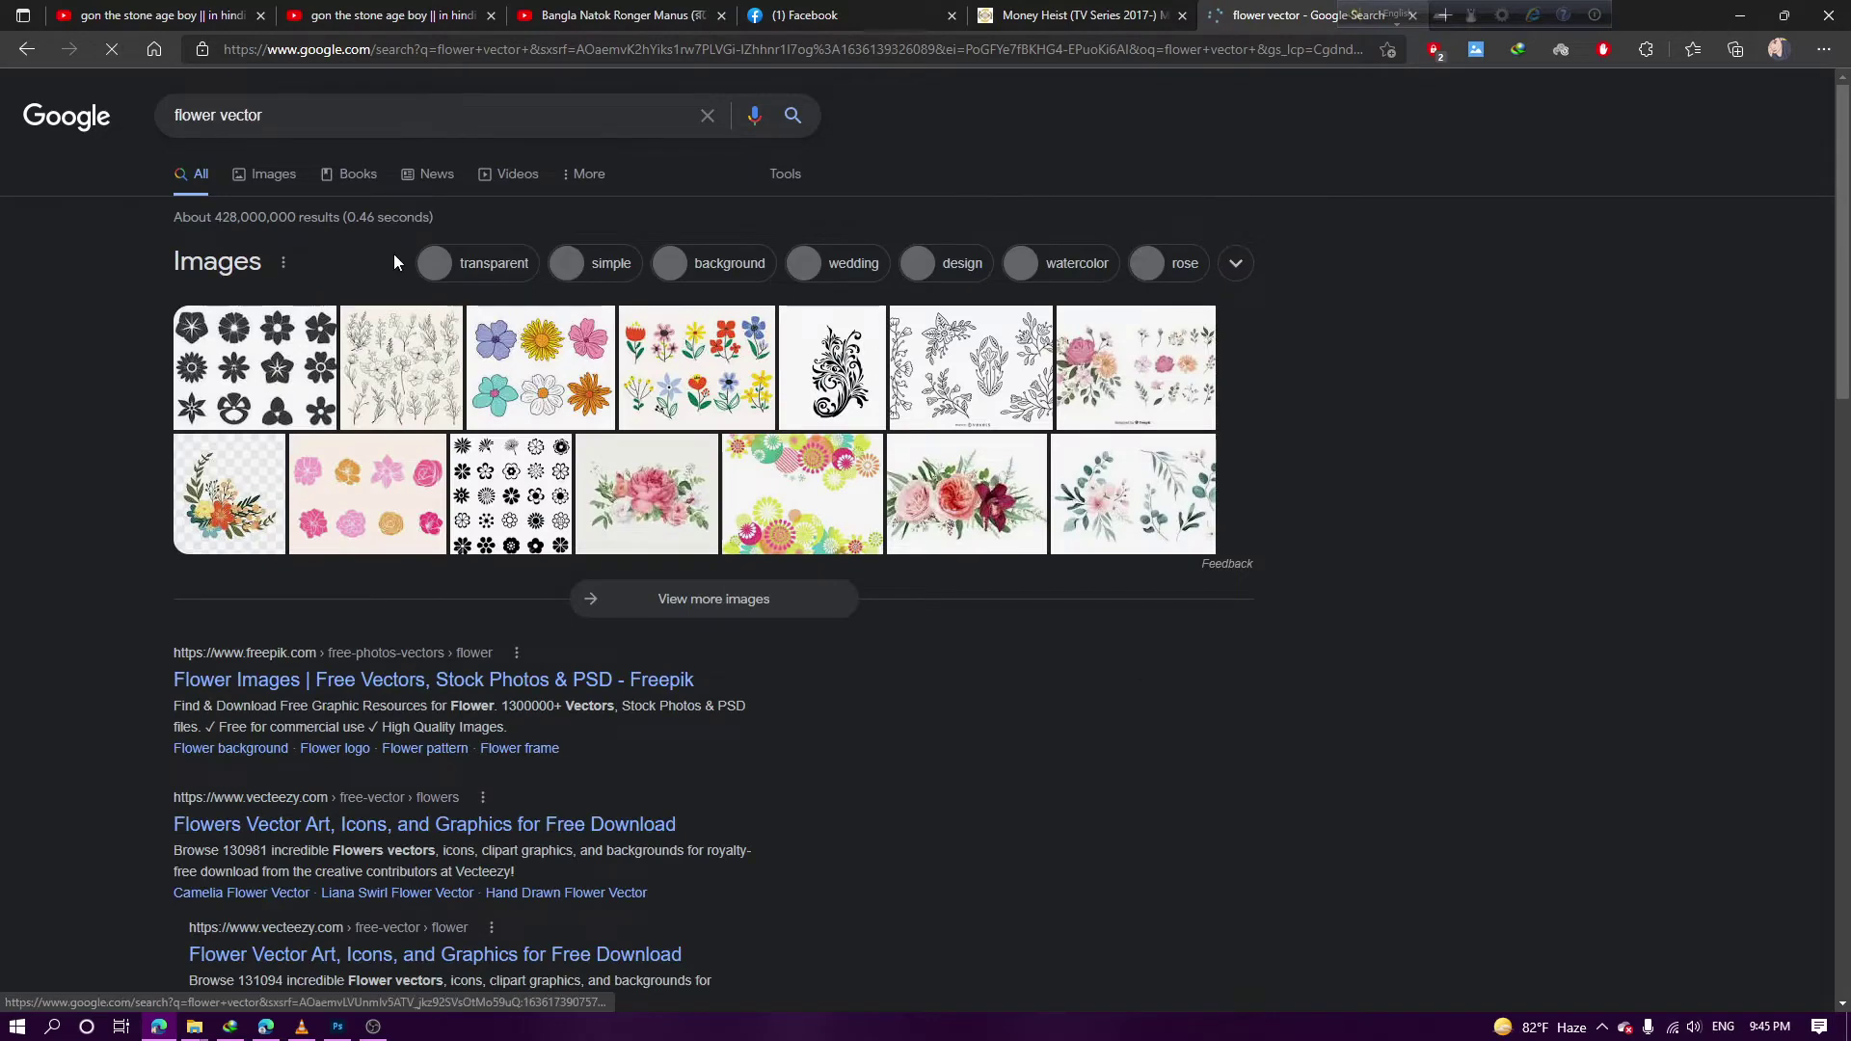
click(263, 181)
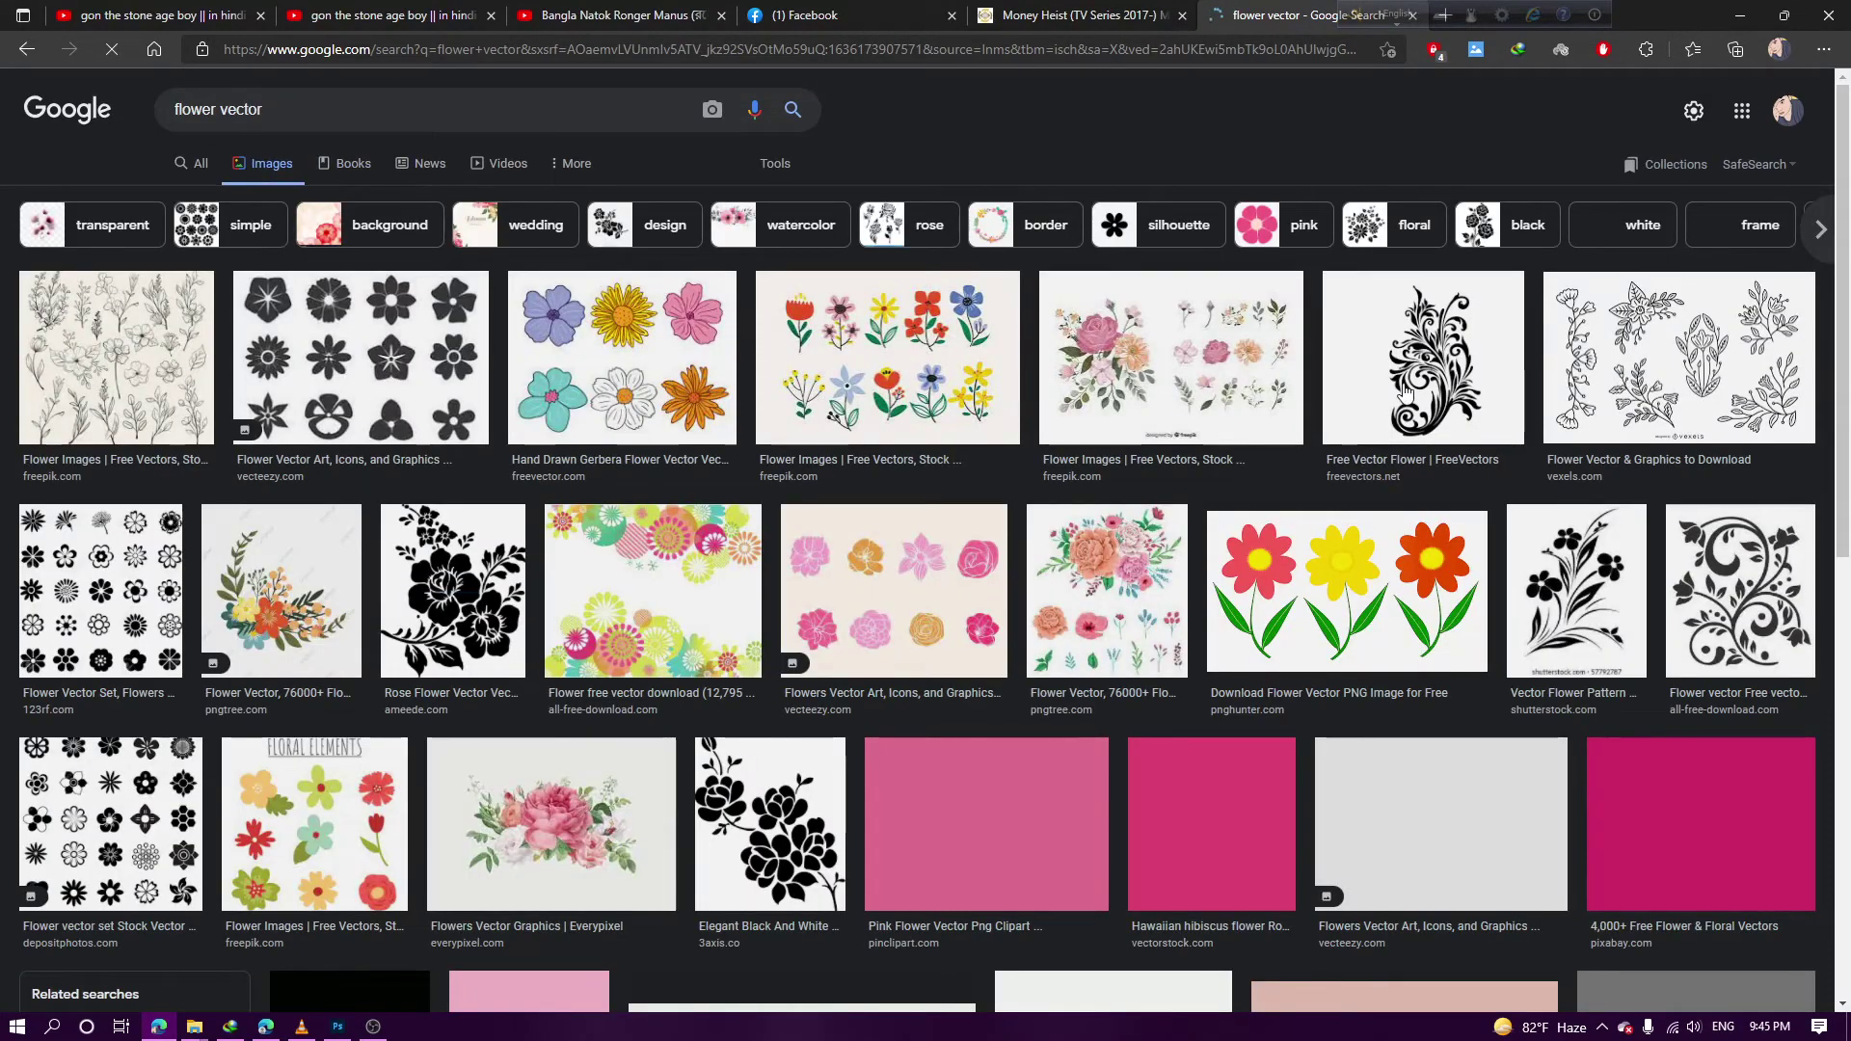
Copy a black-and-white flower image from the results and return to Photoshop
click(1562, 608)
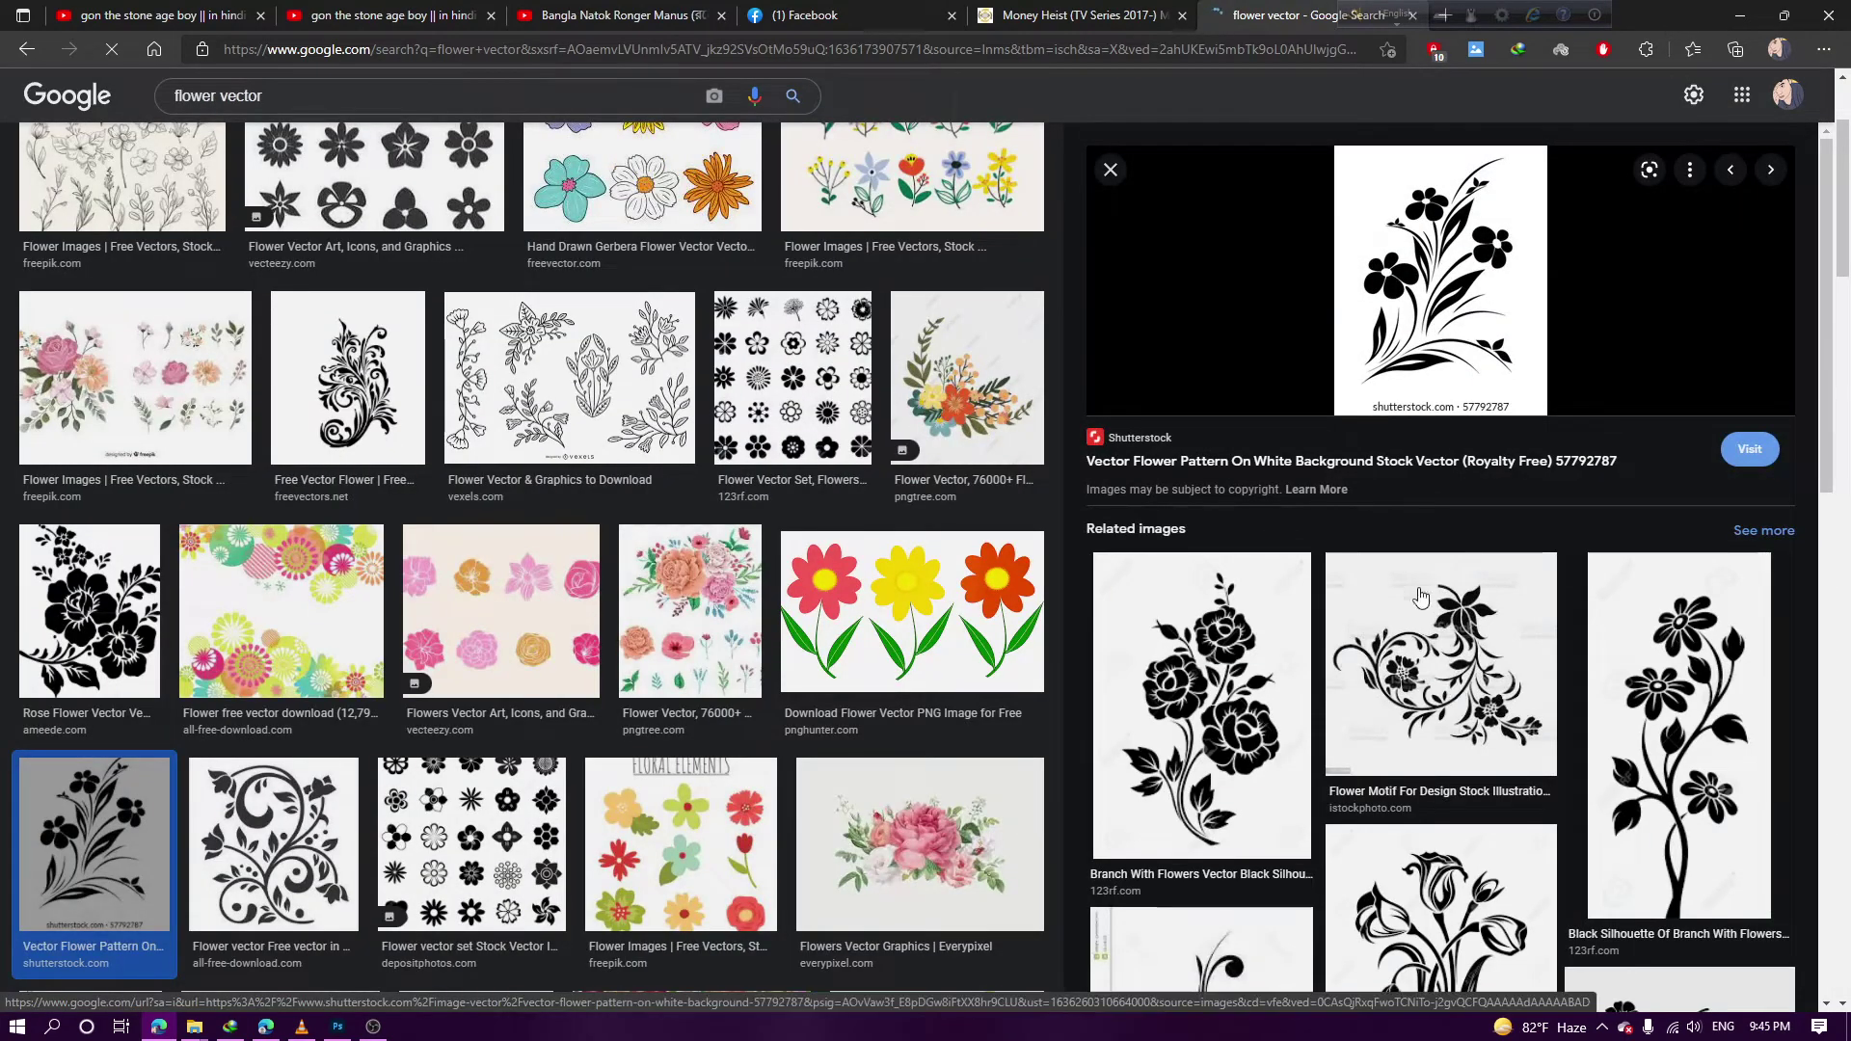
scroll(1427, 603, down, 1)
mouse_move(1424, 598)
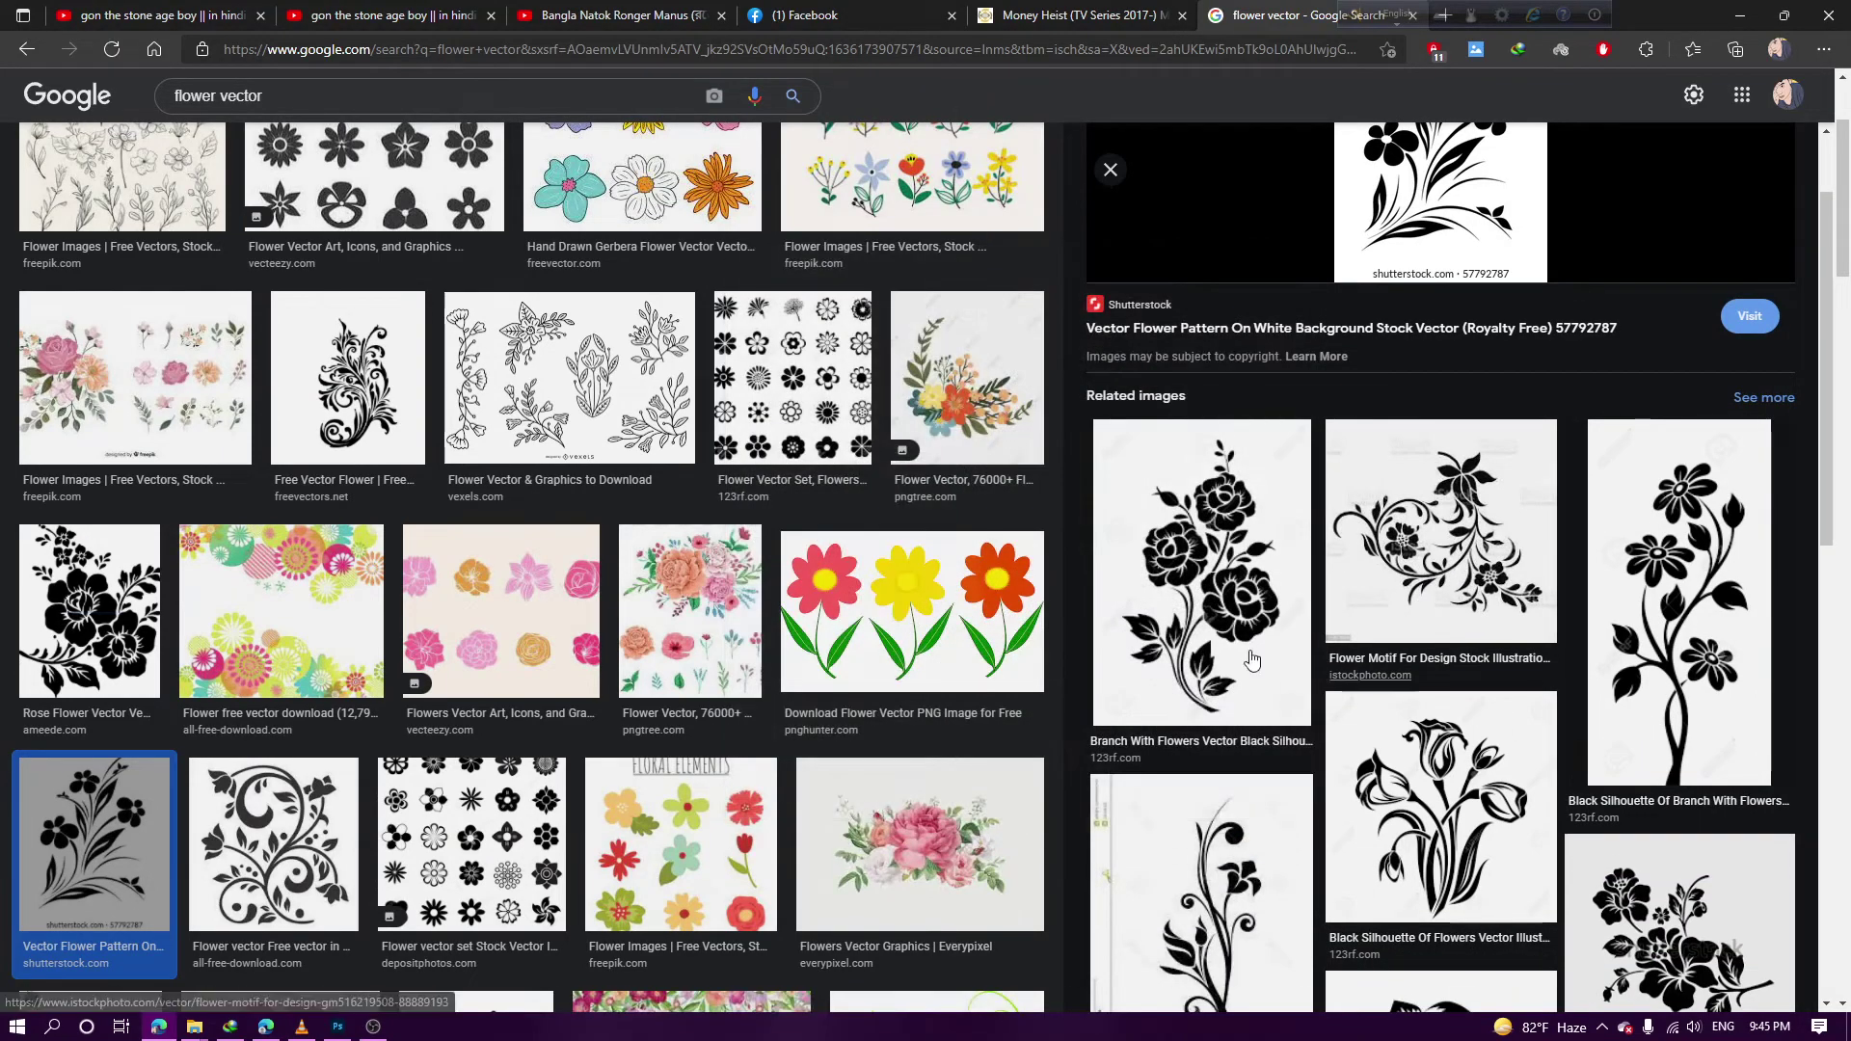
scroll(1218, 655, down, 1)
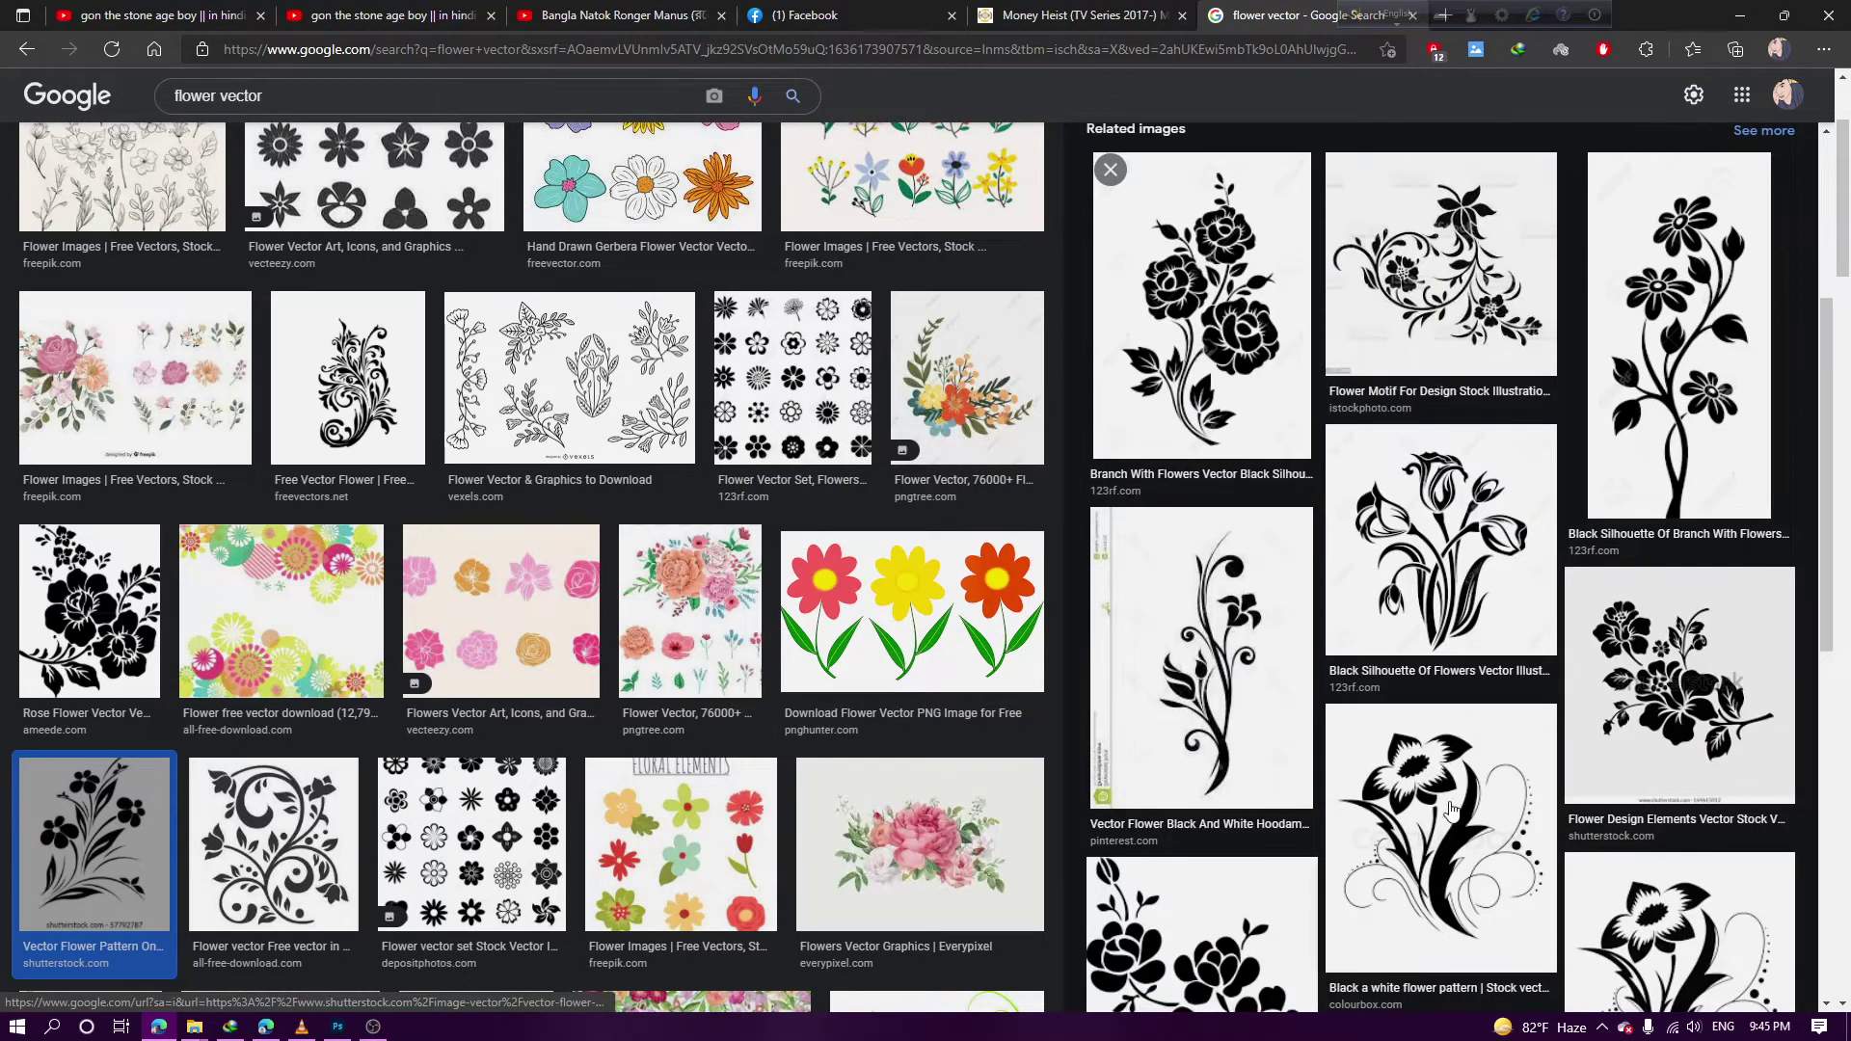
click(1423, 812)
right_click(1406, 384)
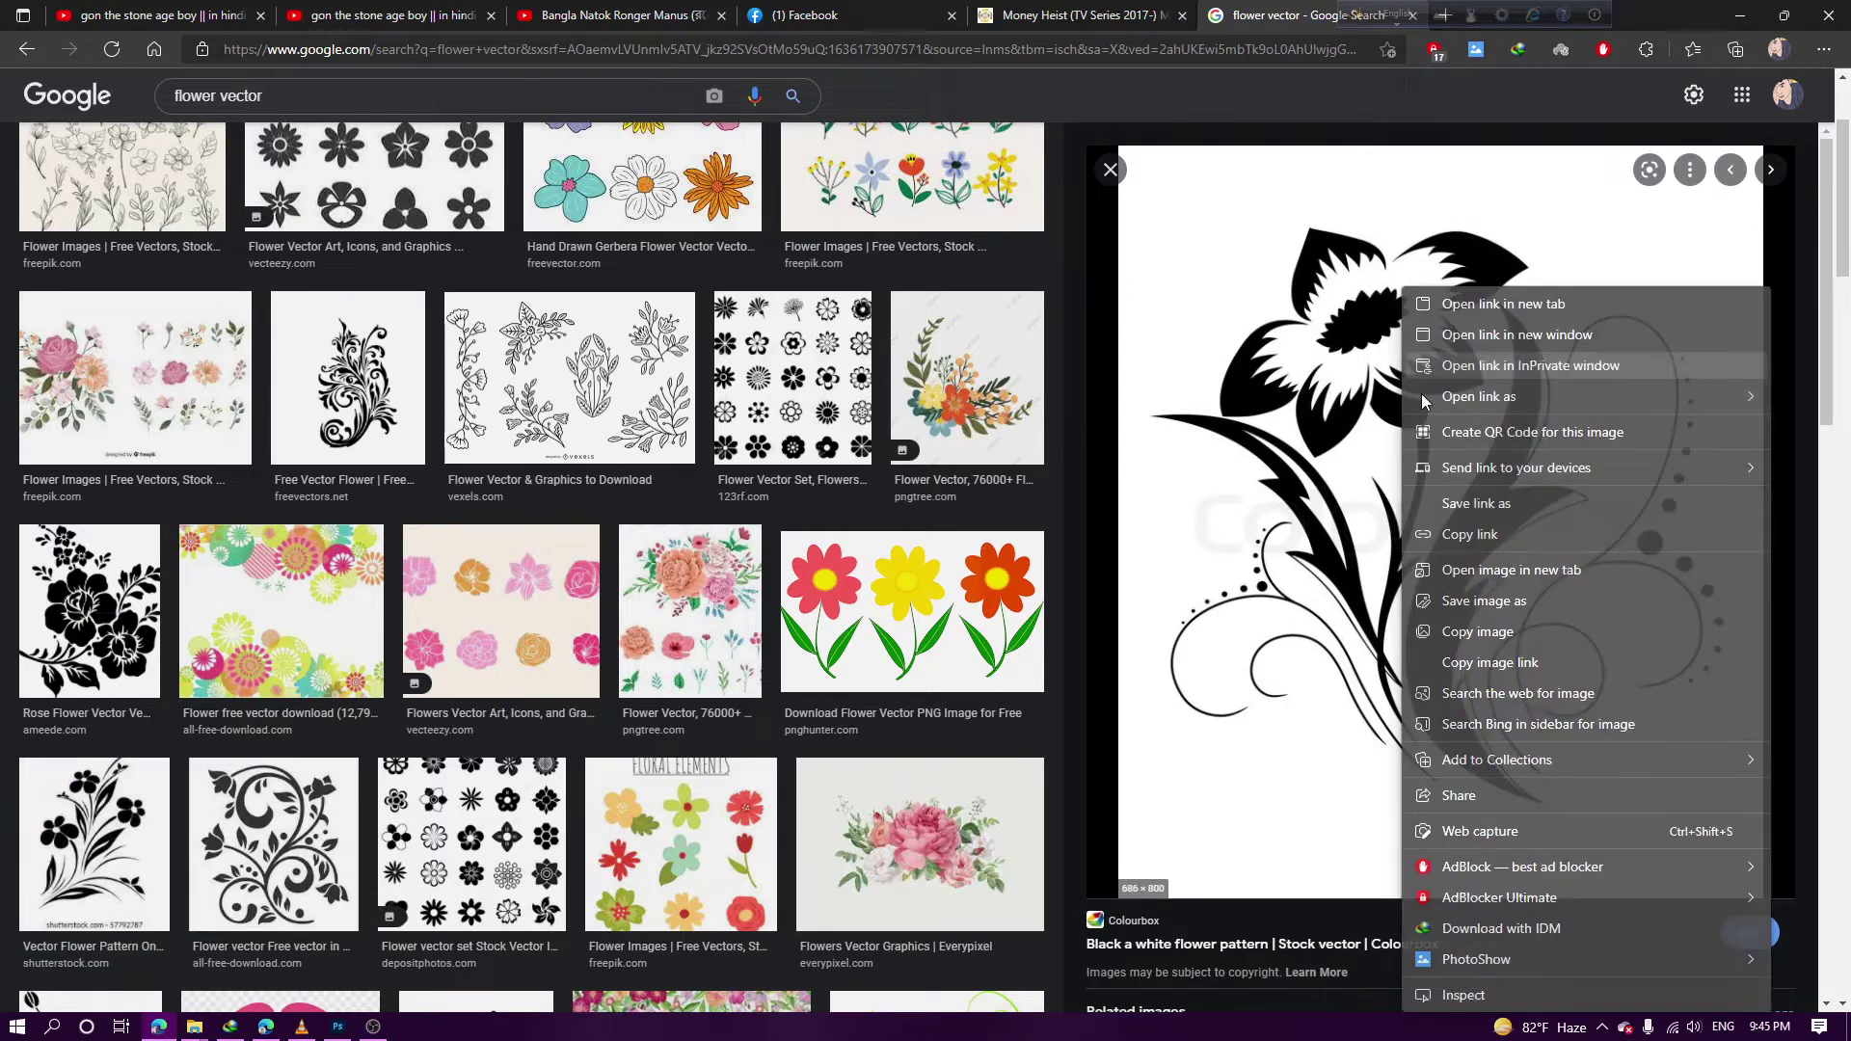
click(1502, 636)
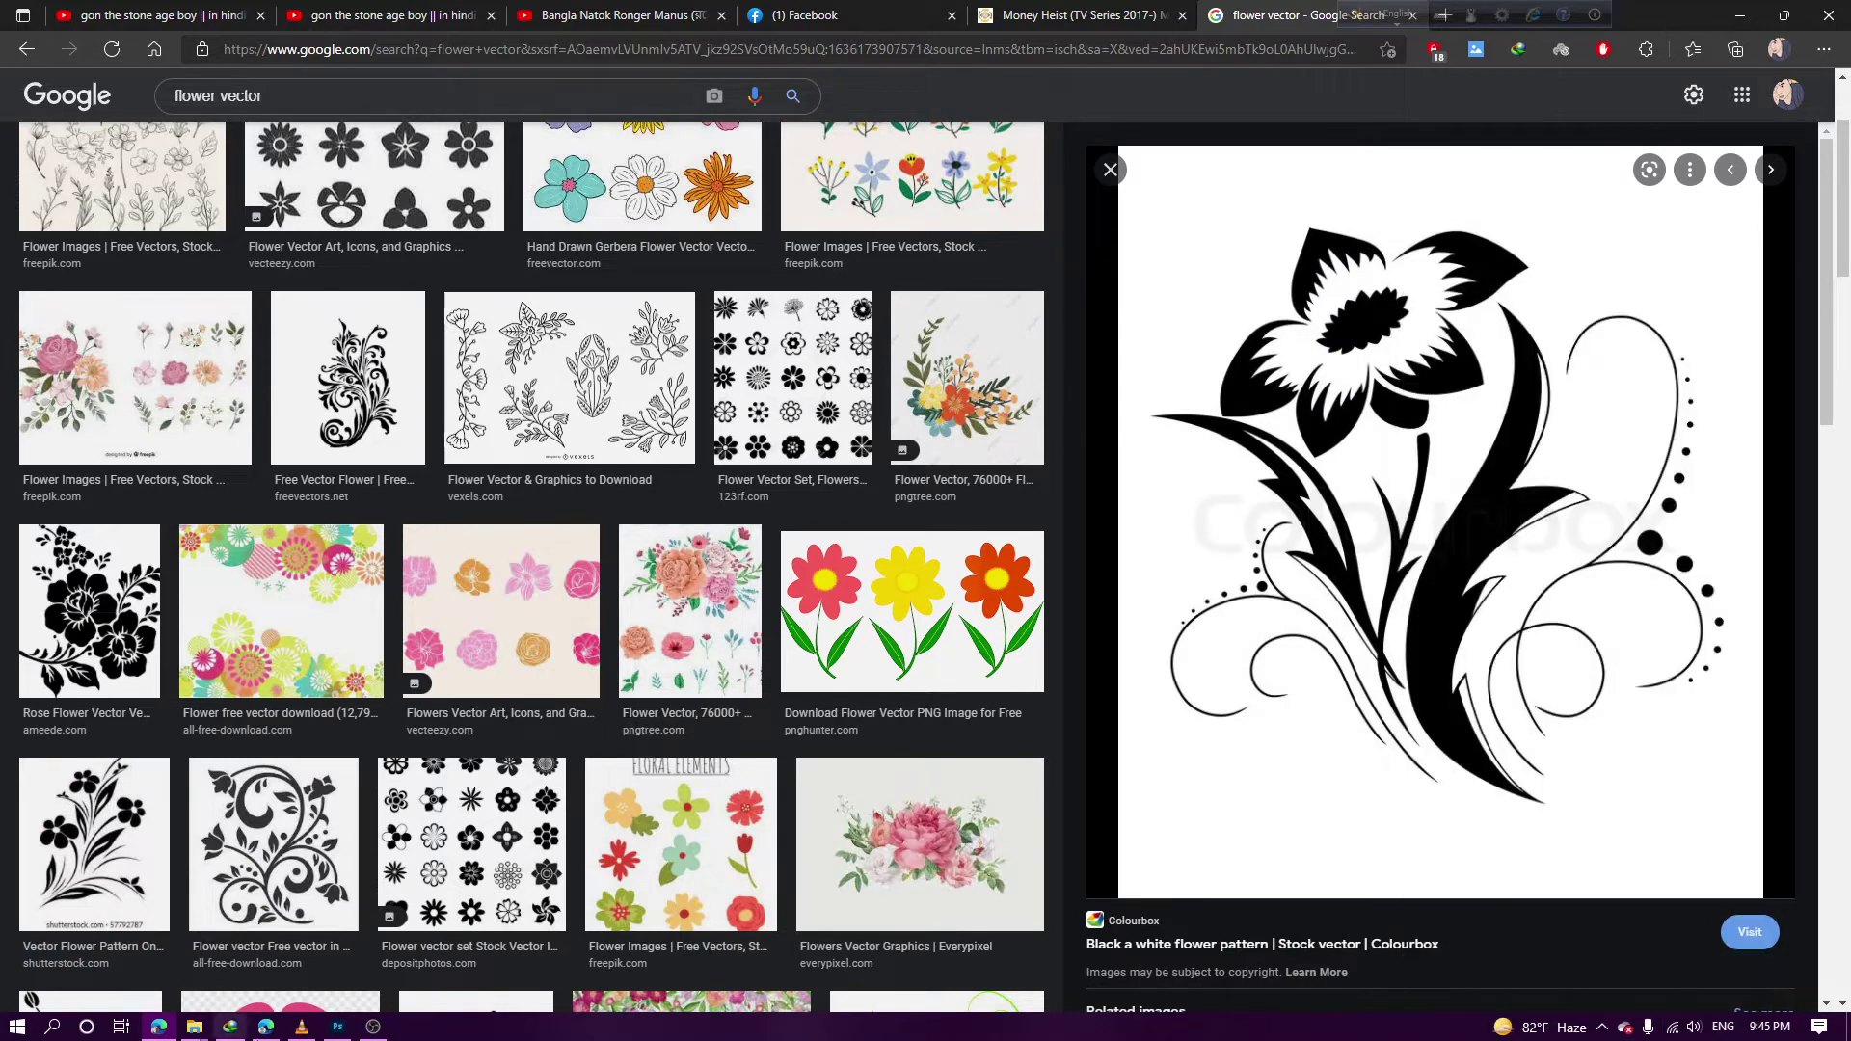
click(336, 1027)
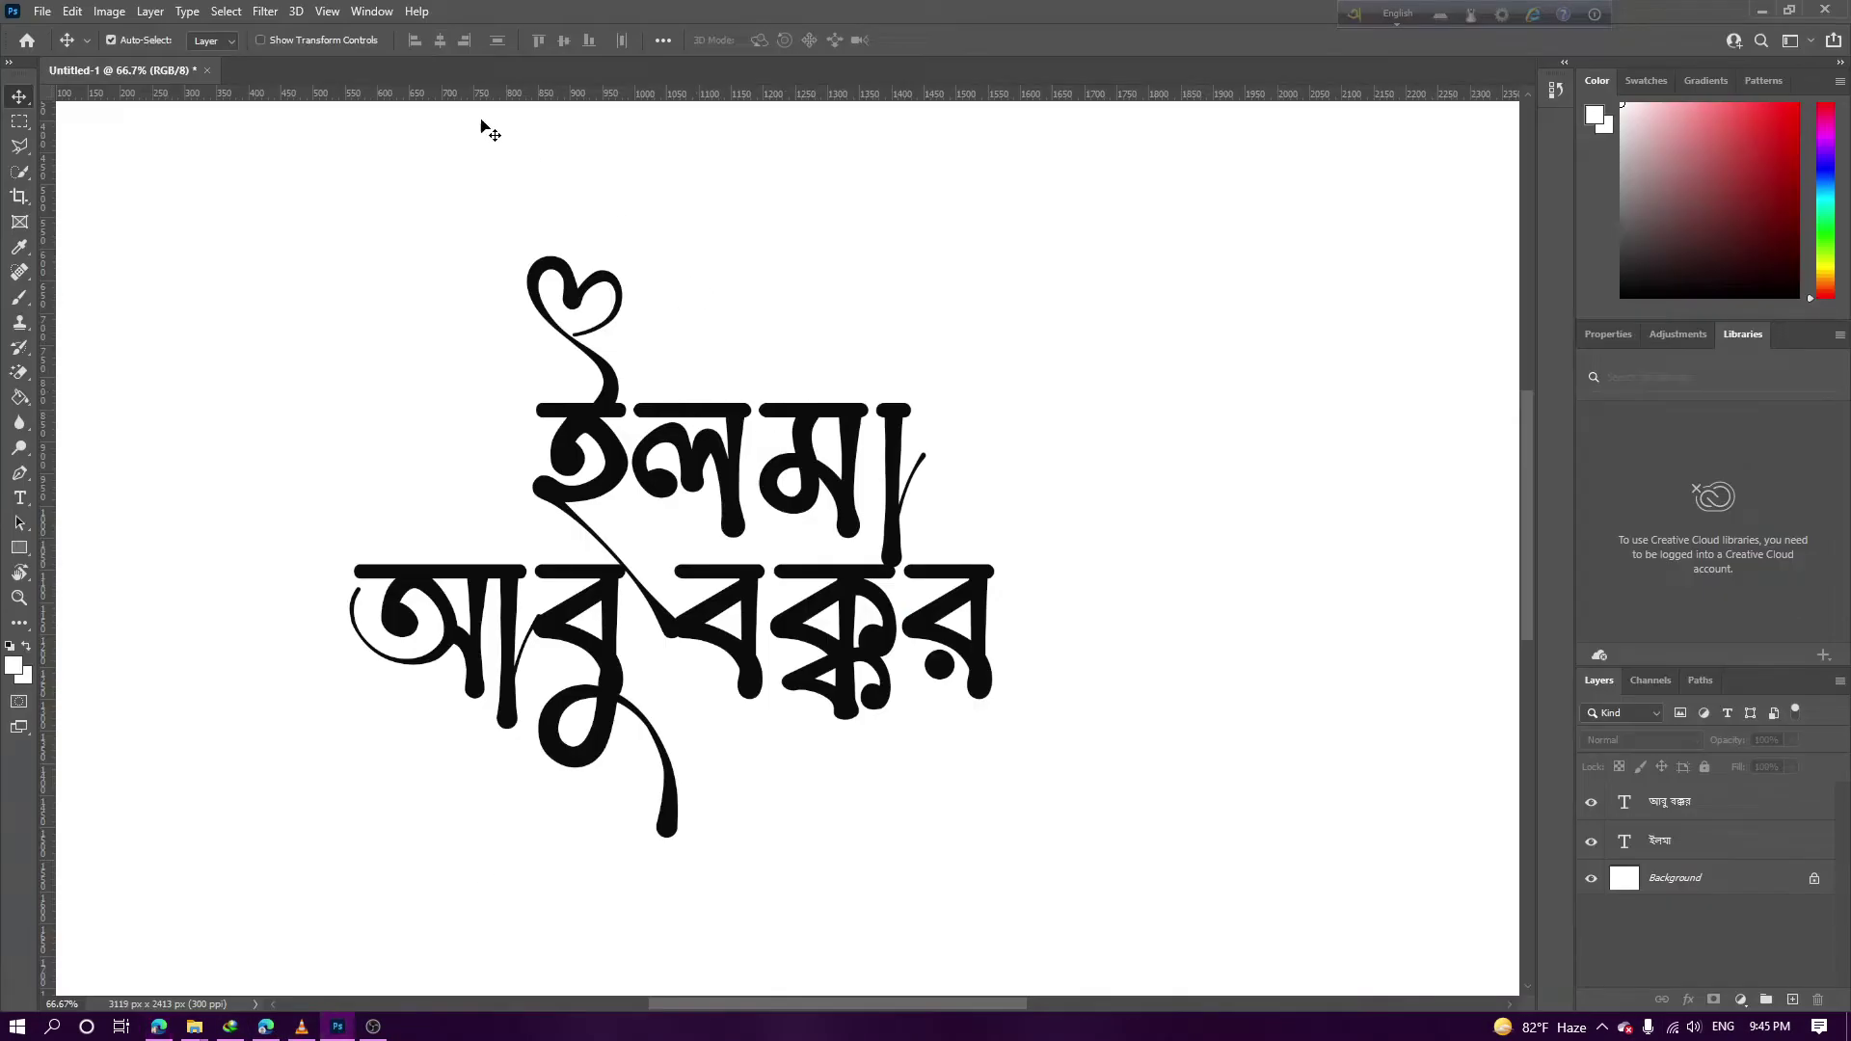
Paste the flower beside the lettering and erase its white backdrop
key(ctrl+minus)
key(ctrl+minus)
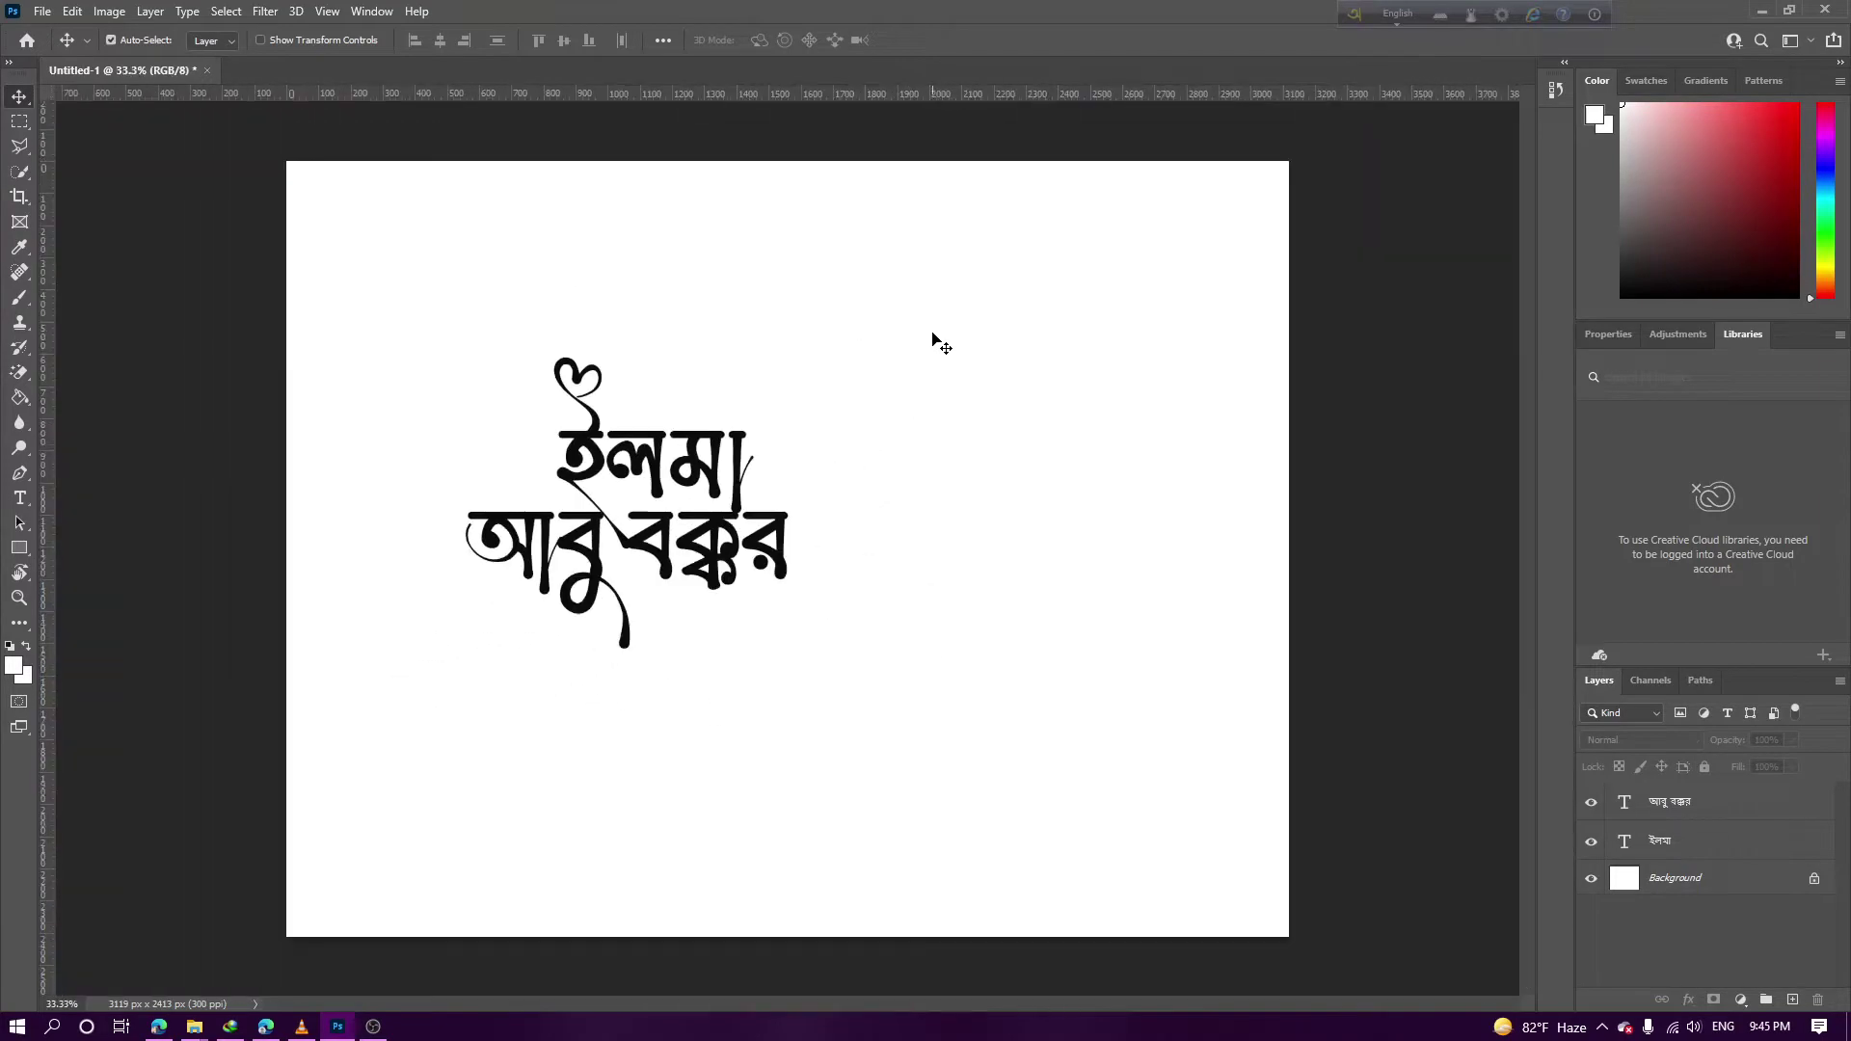
key(ctrl+v)
drag(820, 511, 1123, 493)
click(1592, 913)
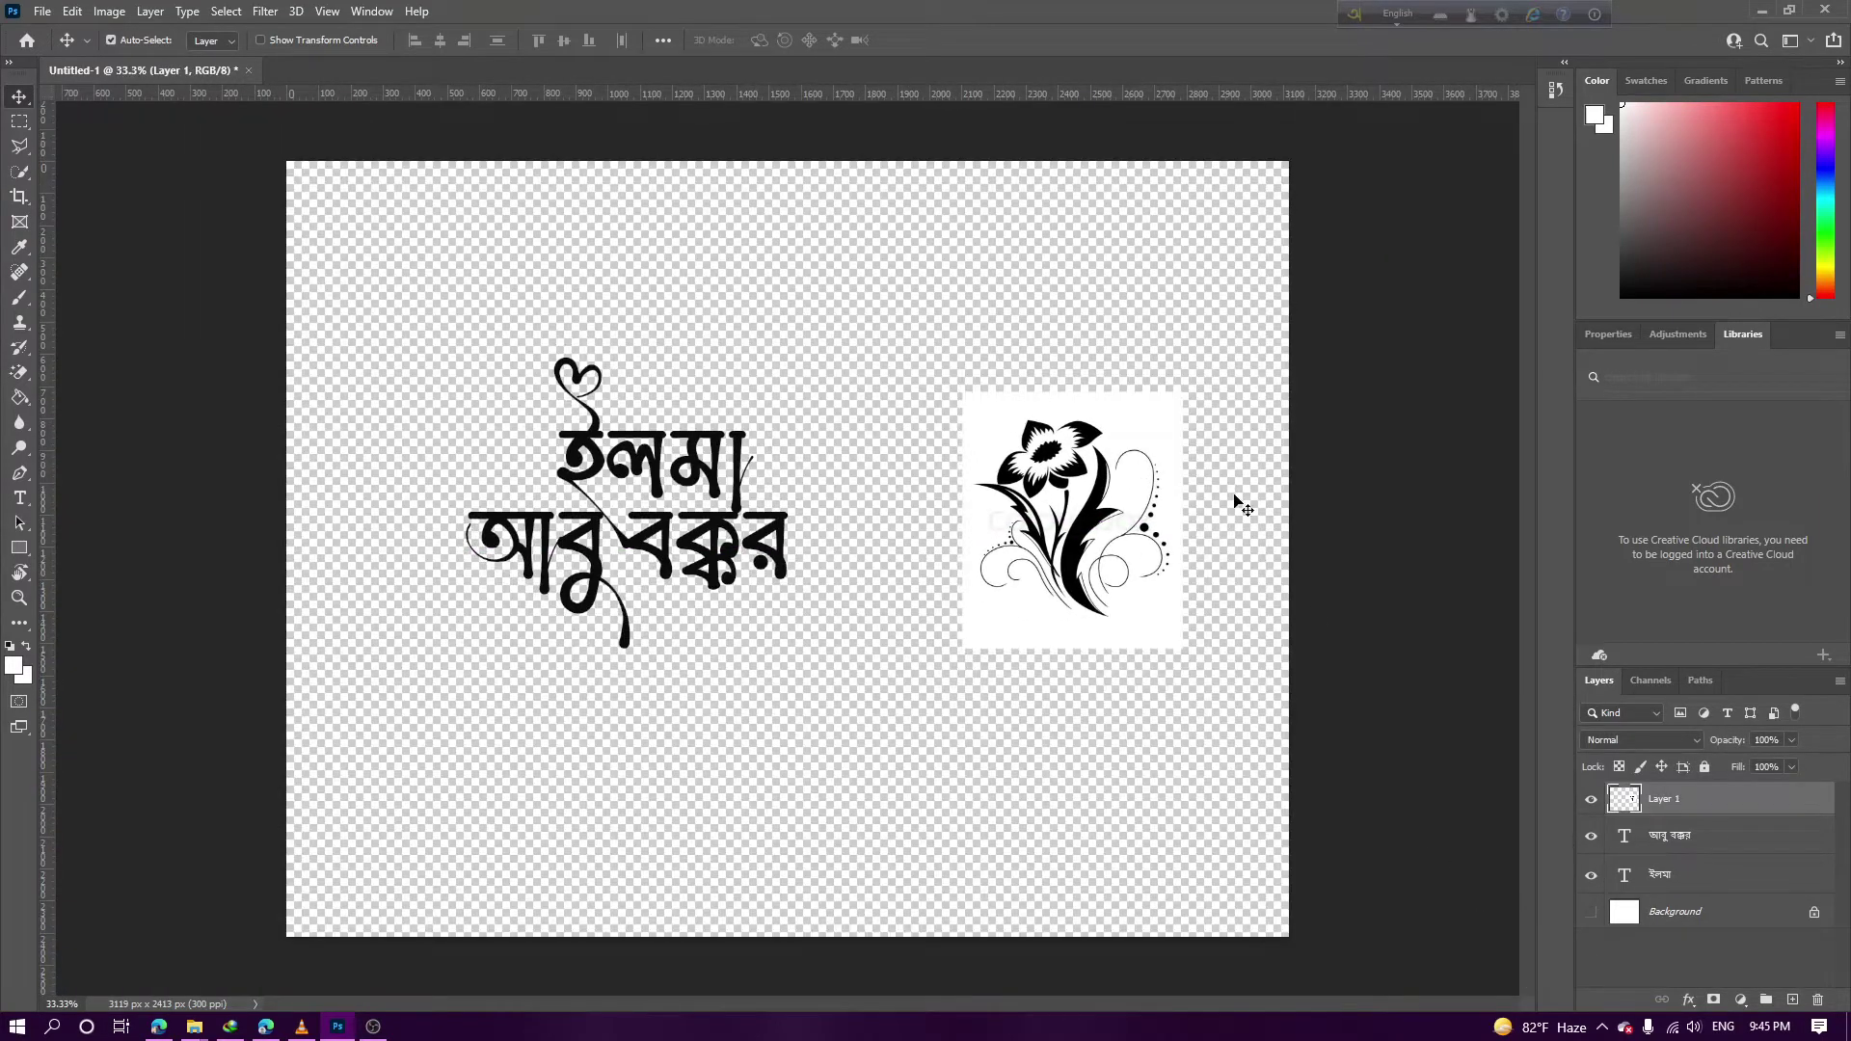
key(e)
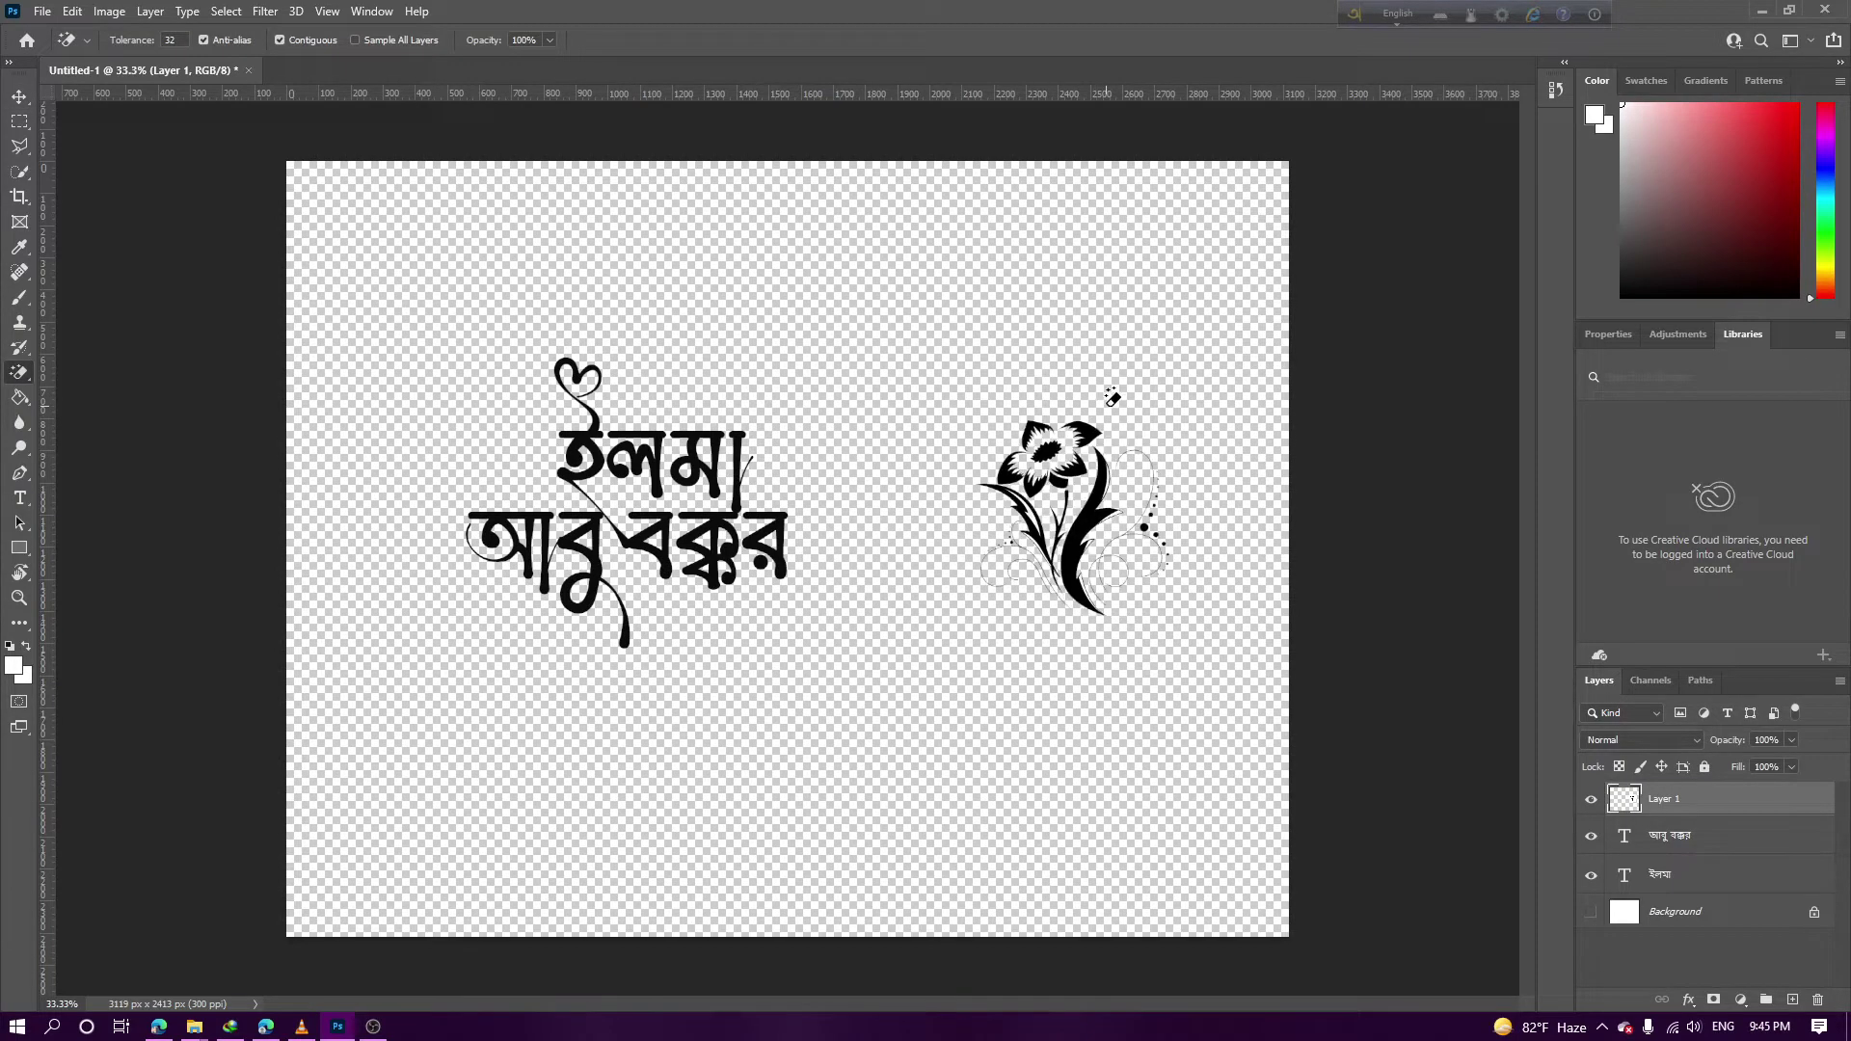
click(1109, 400)
Show the white Background layer again and zoom to 100% on the flower
key(ctrl+plus)
key(ctrl+plus)
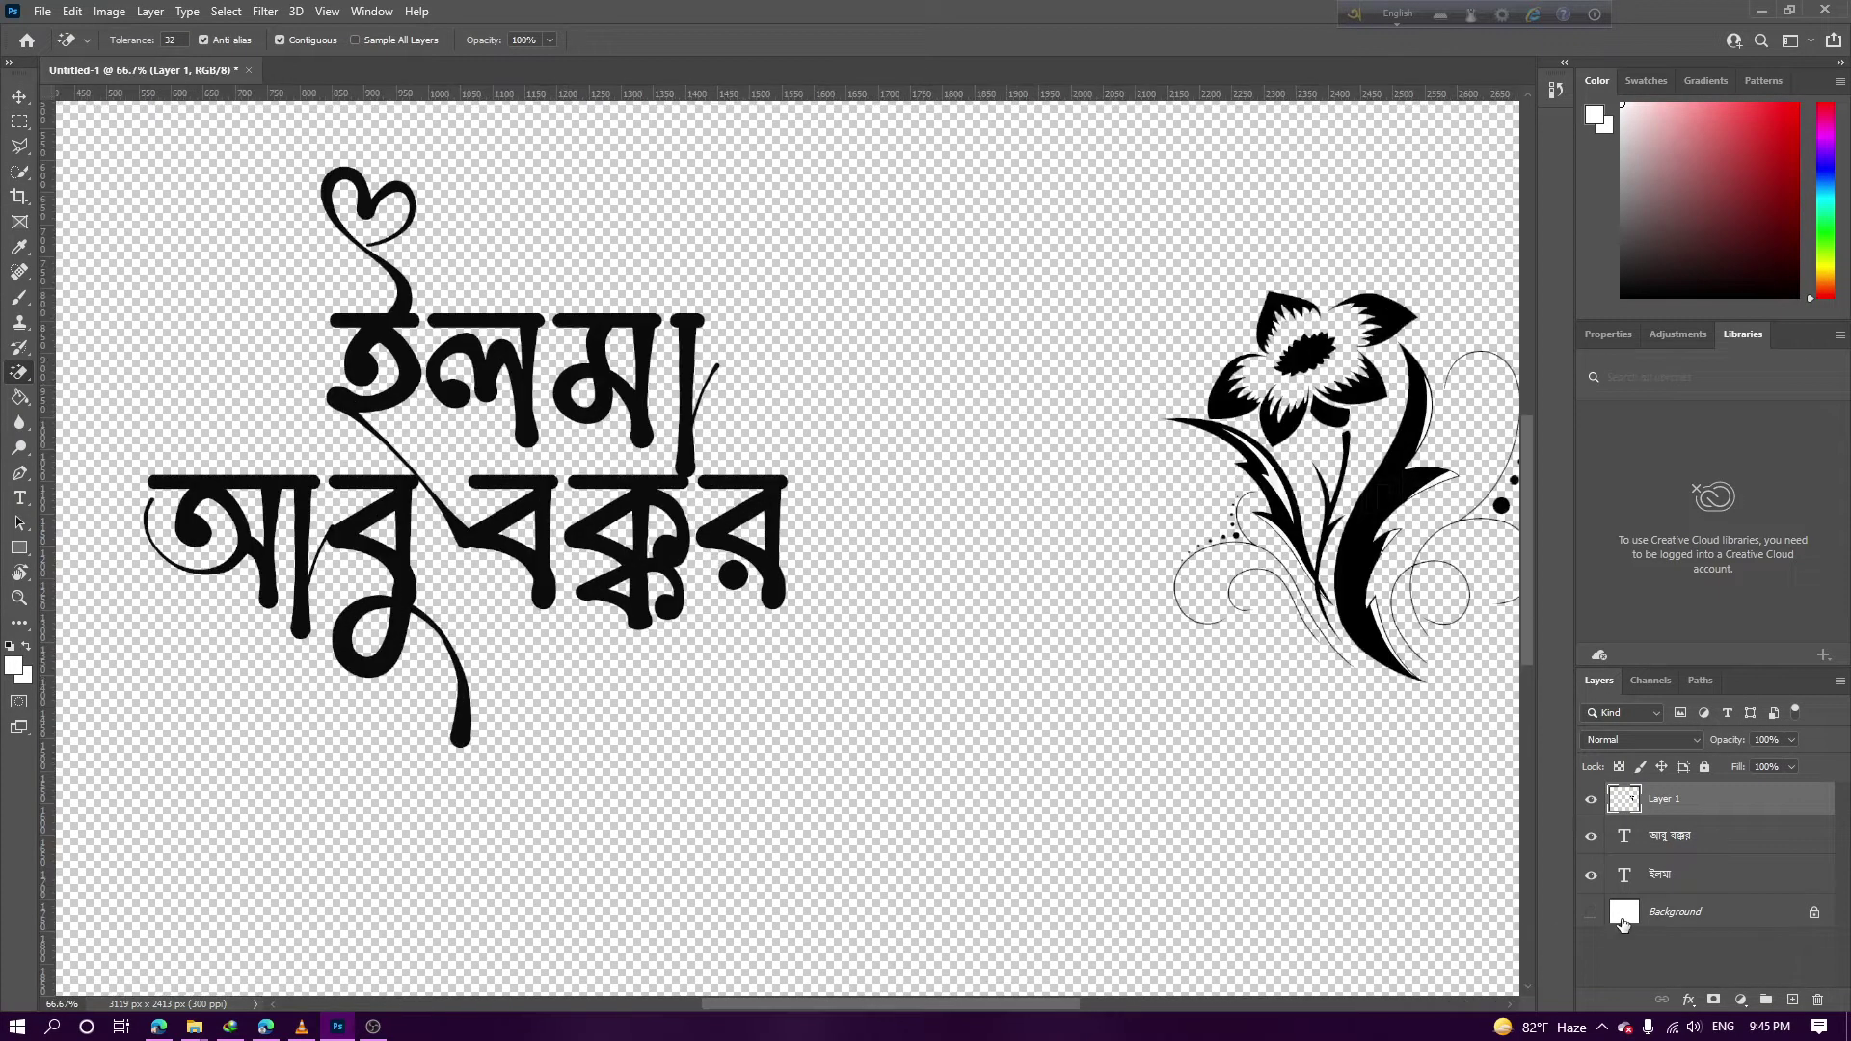
click(1592, 913)
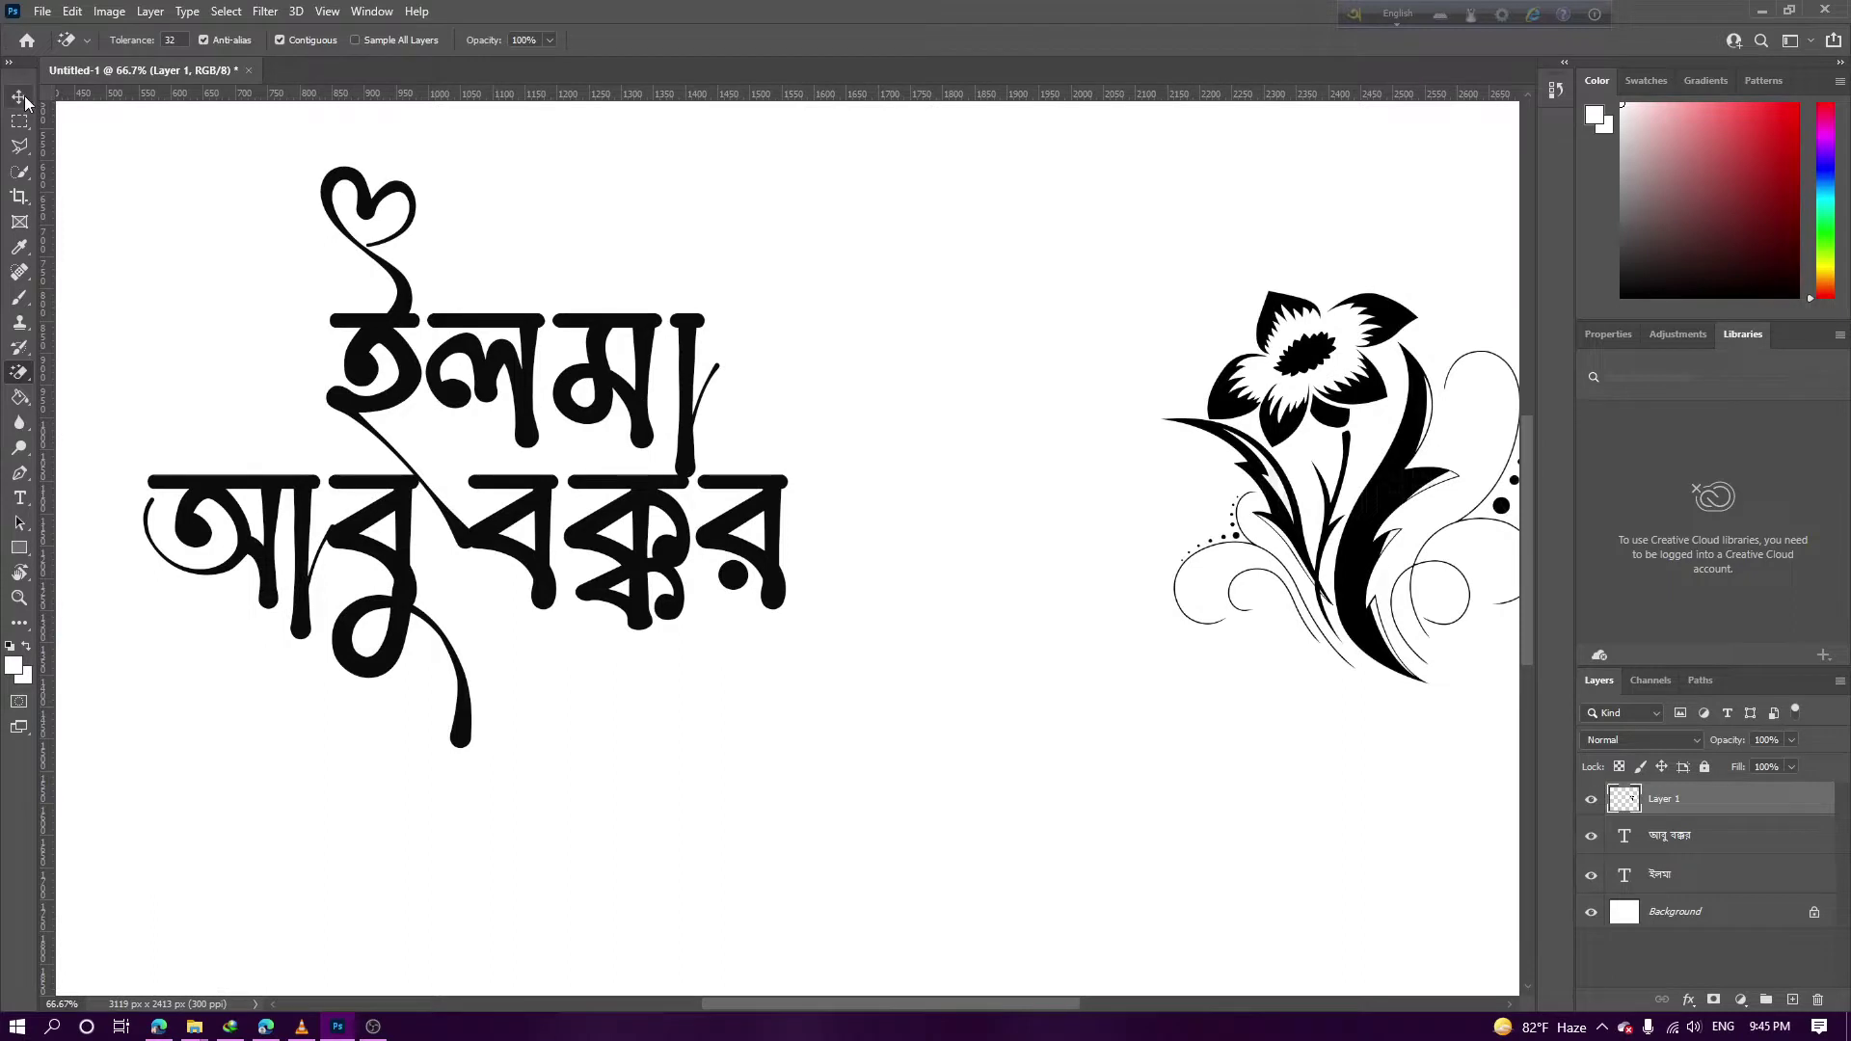
key(v)
scroll(574, 301, right, 6)
key(ctrl+plus)
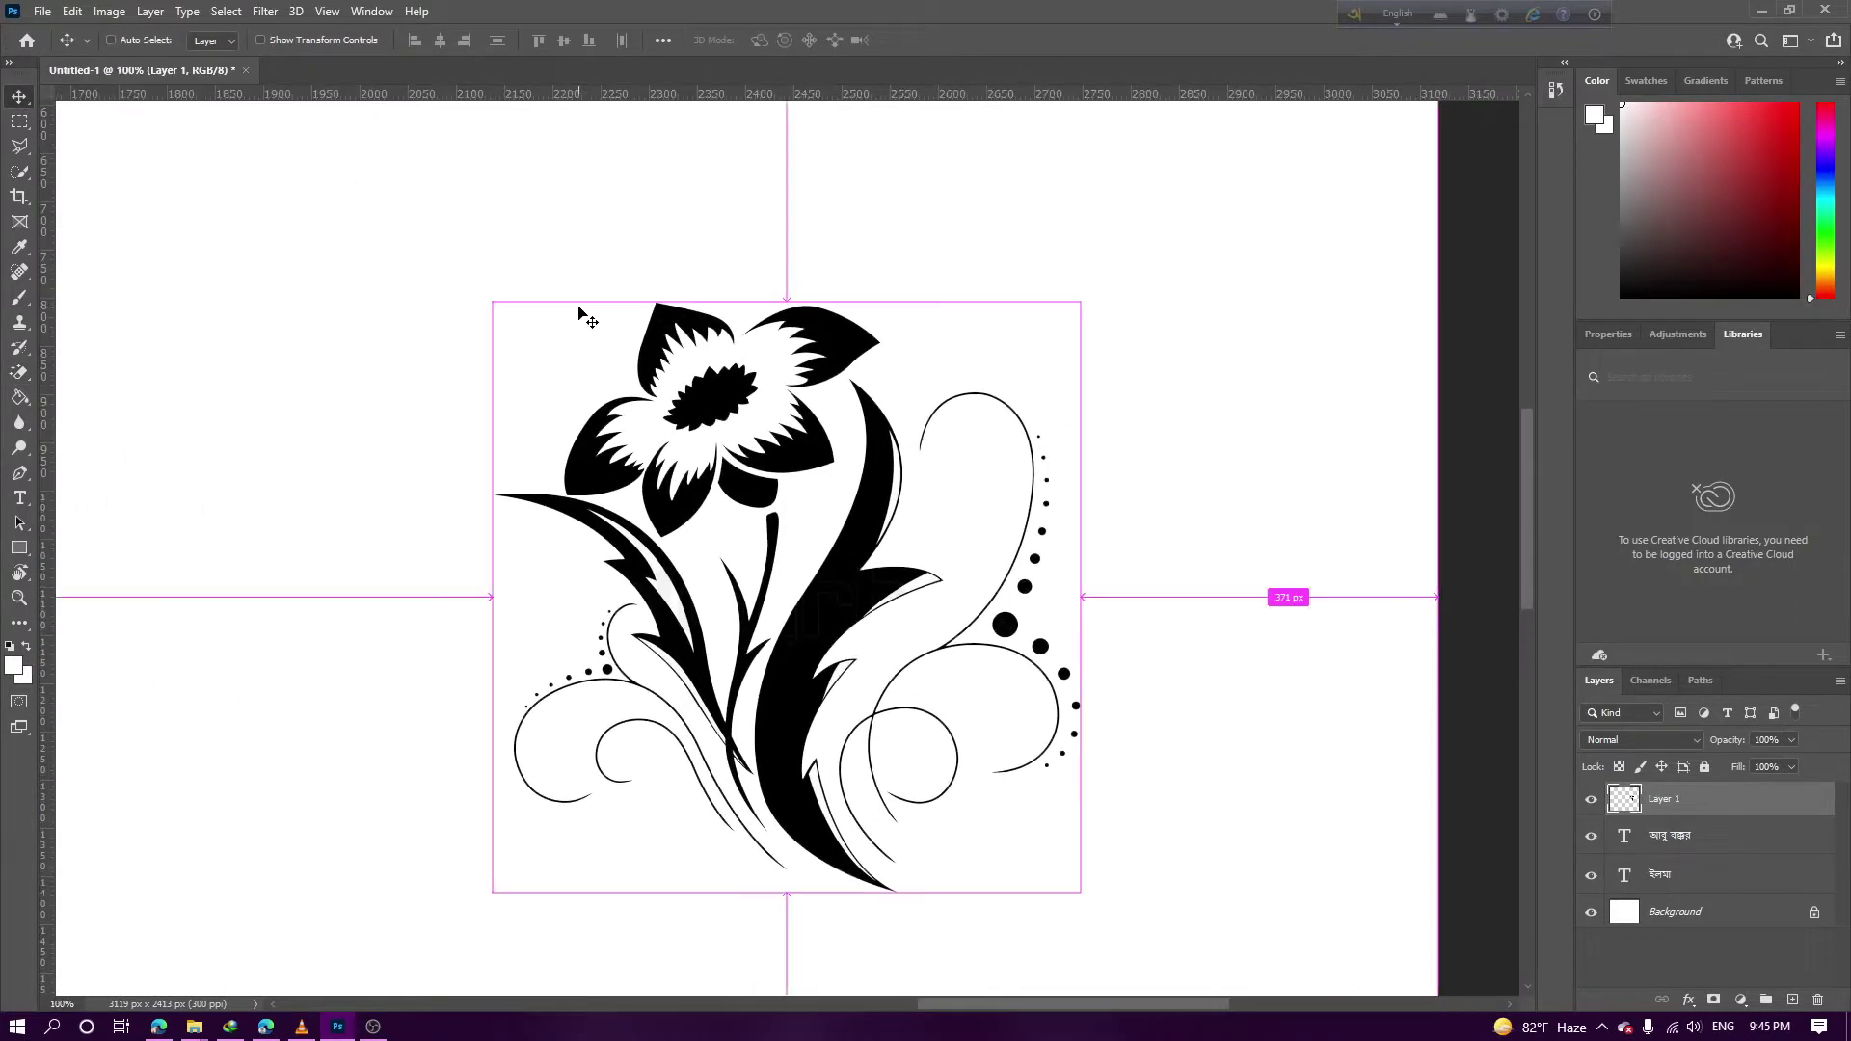
Cut the tall curved black leaf out of the flower with a polygonal lasso selection
click(19, 146)
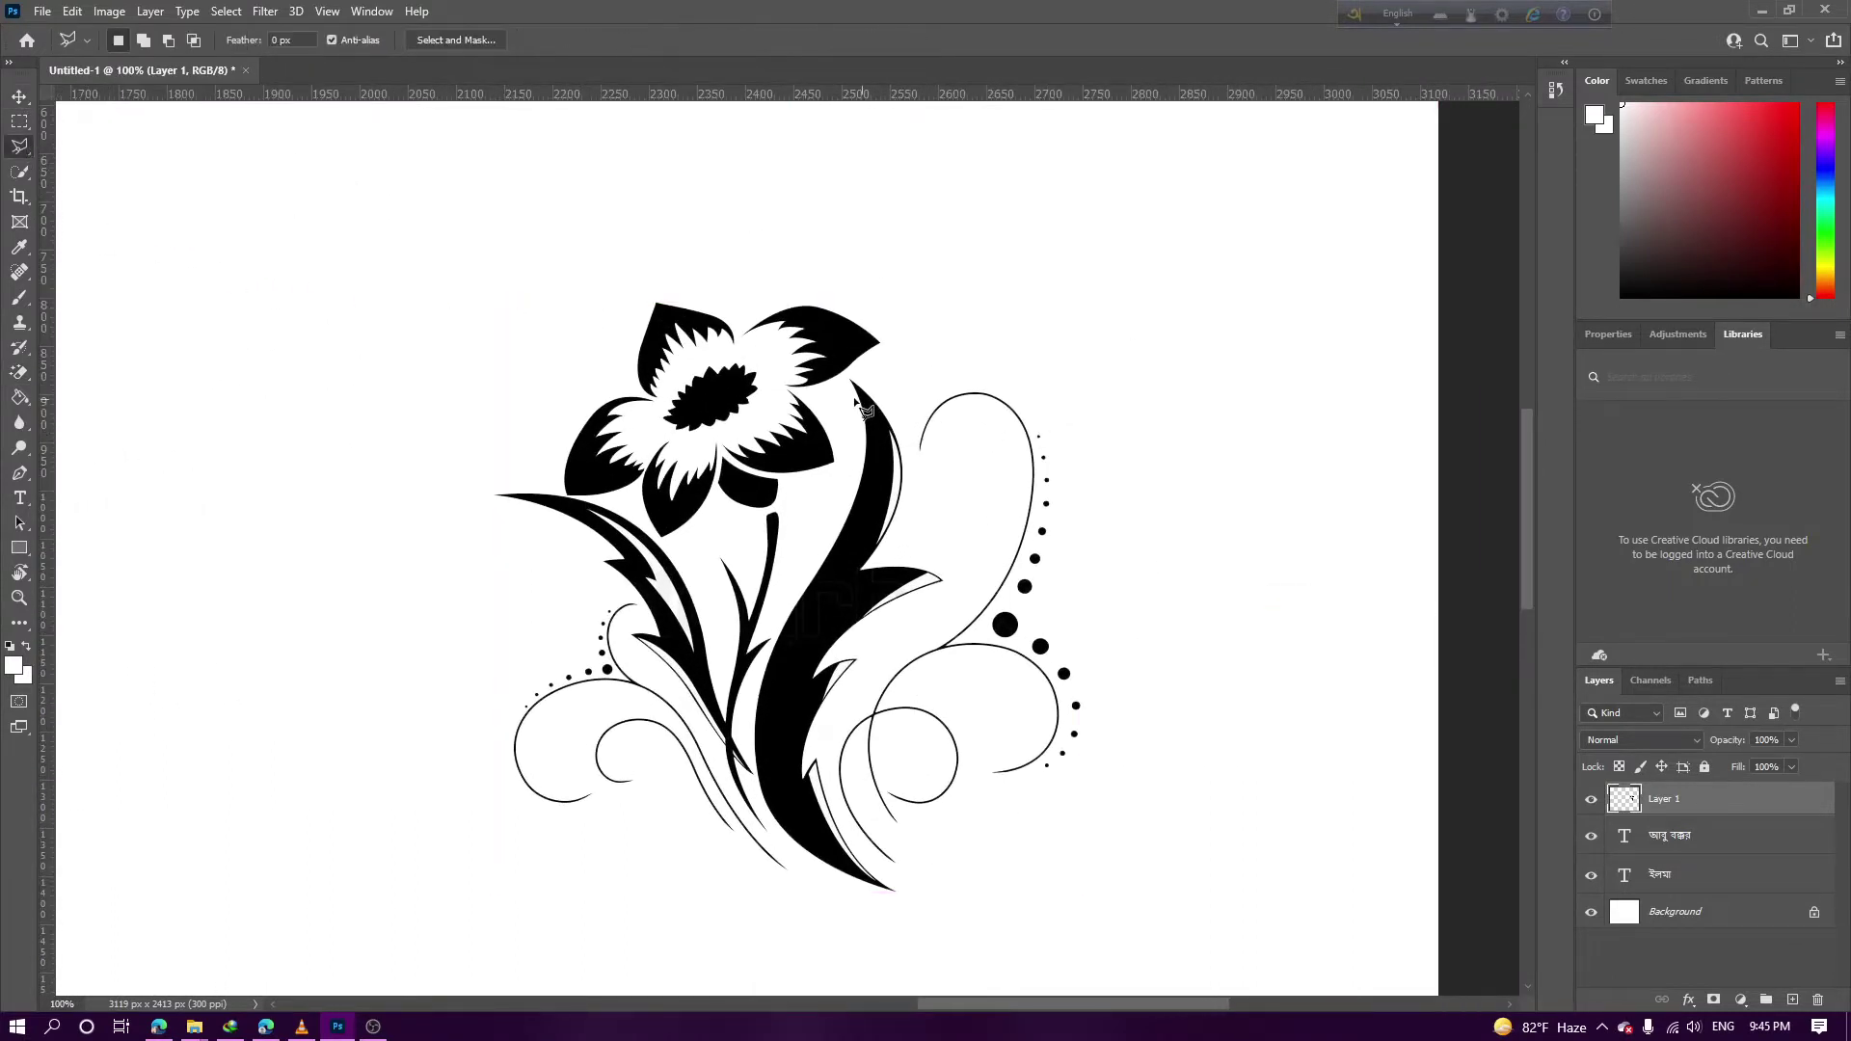
click(847, 483)
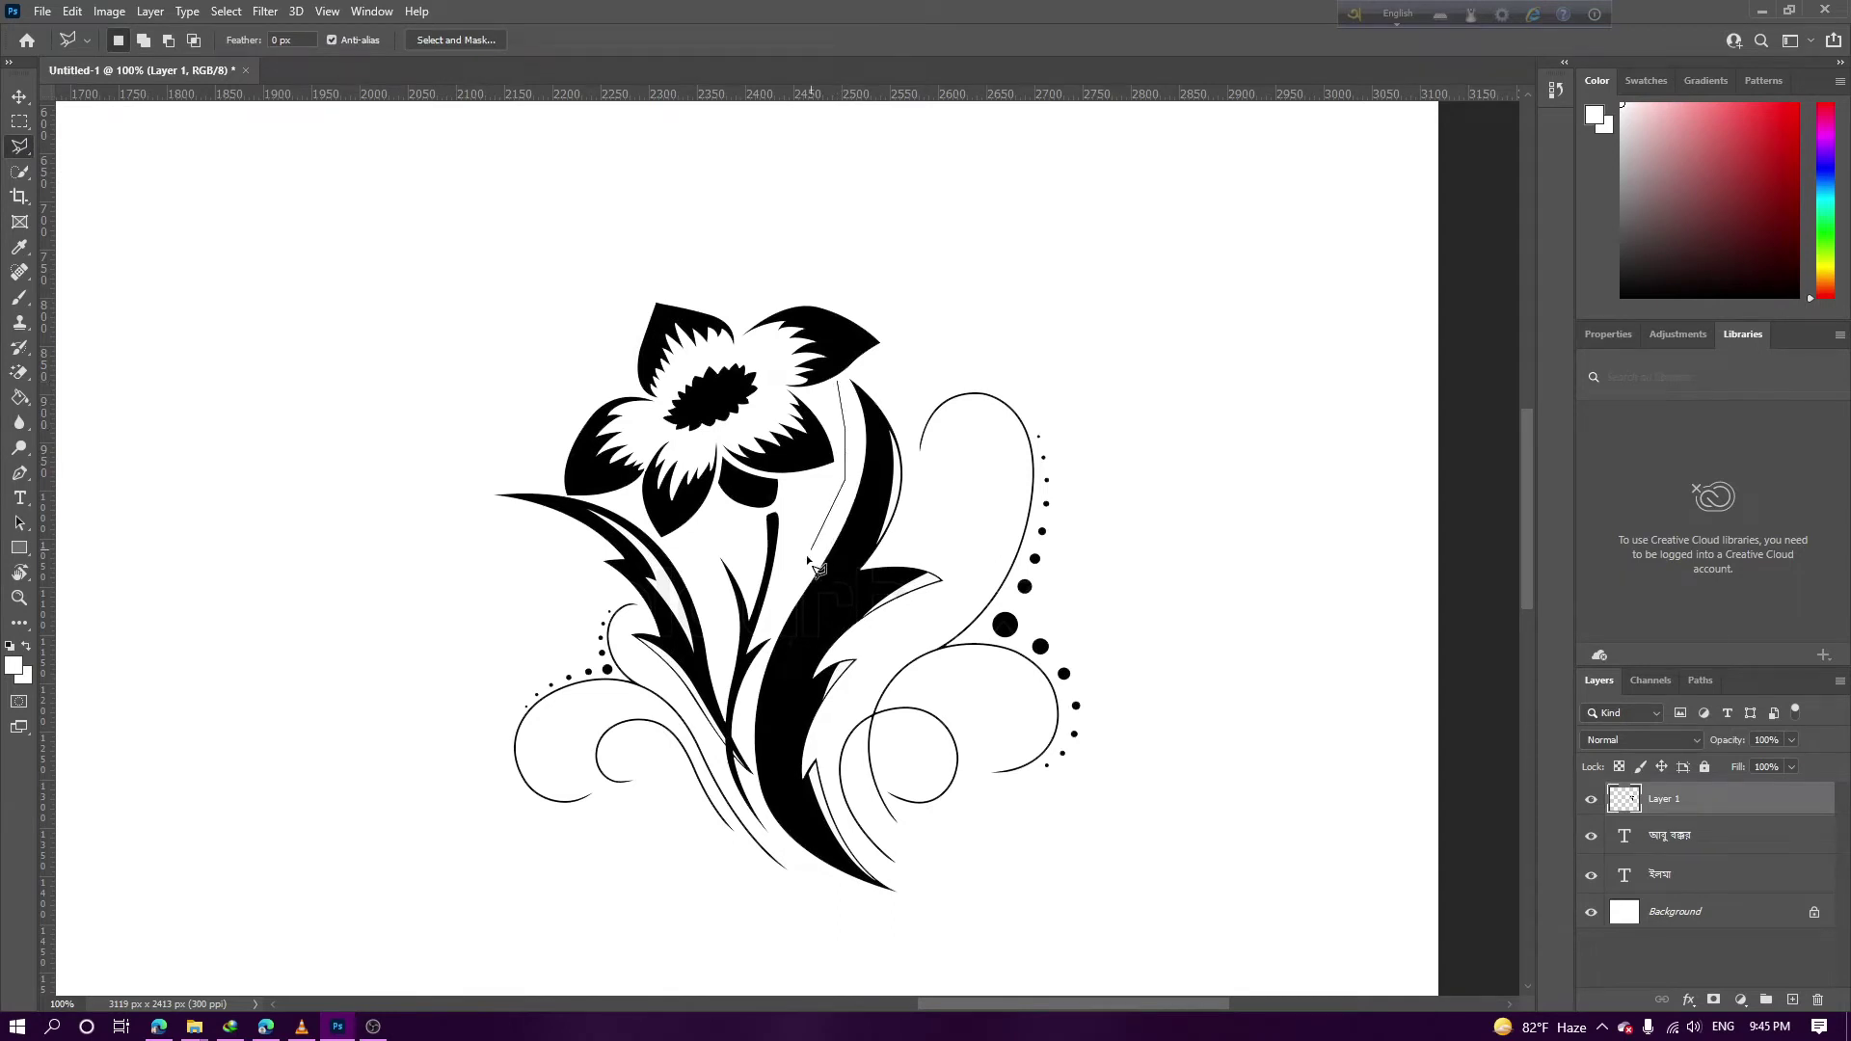
click(778, 639)
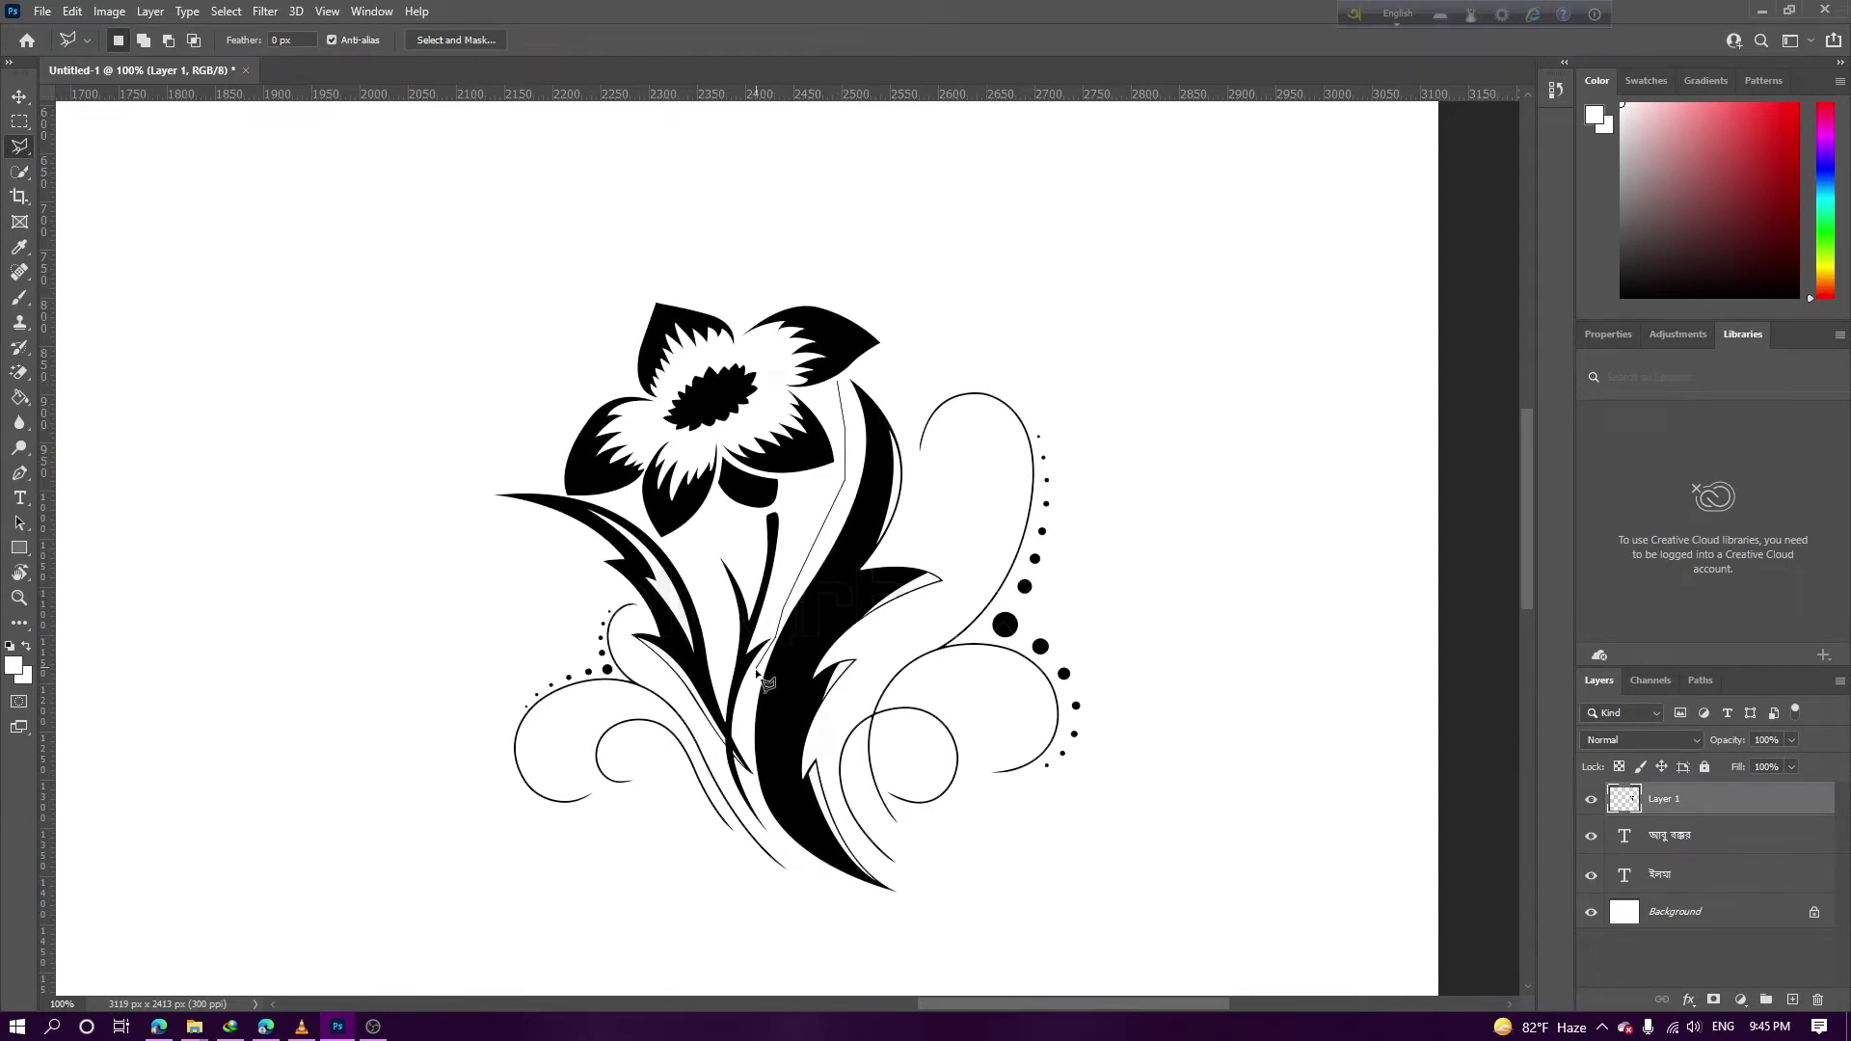
click(757, 789)
click(976, 917)
click(831, 729)
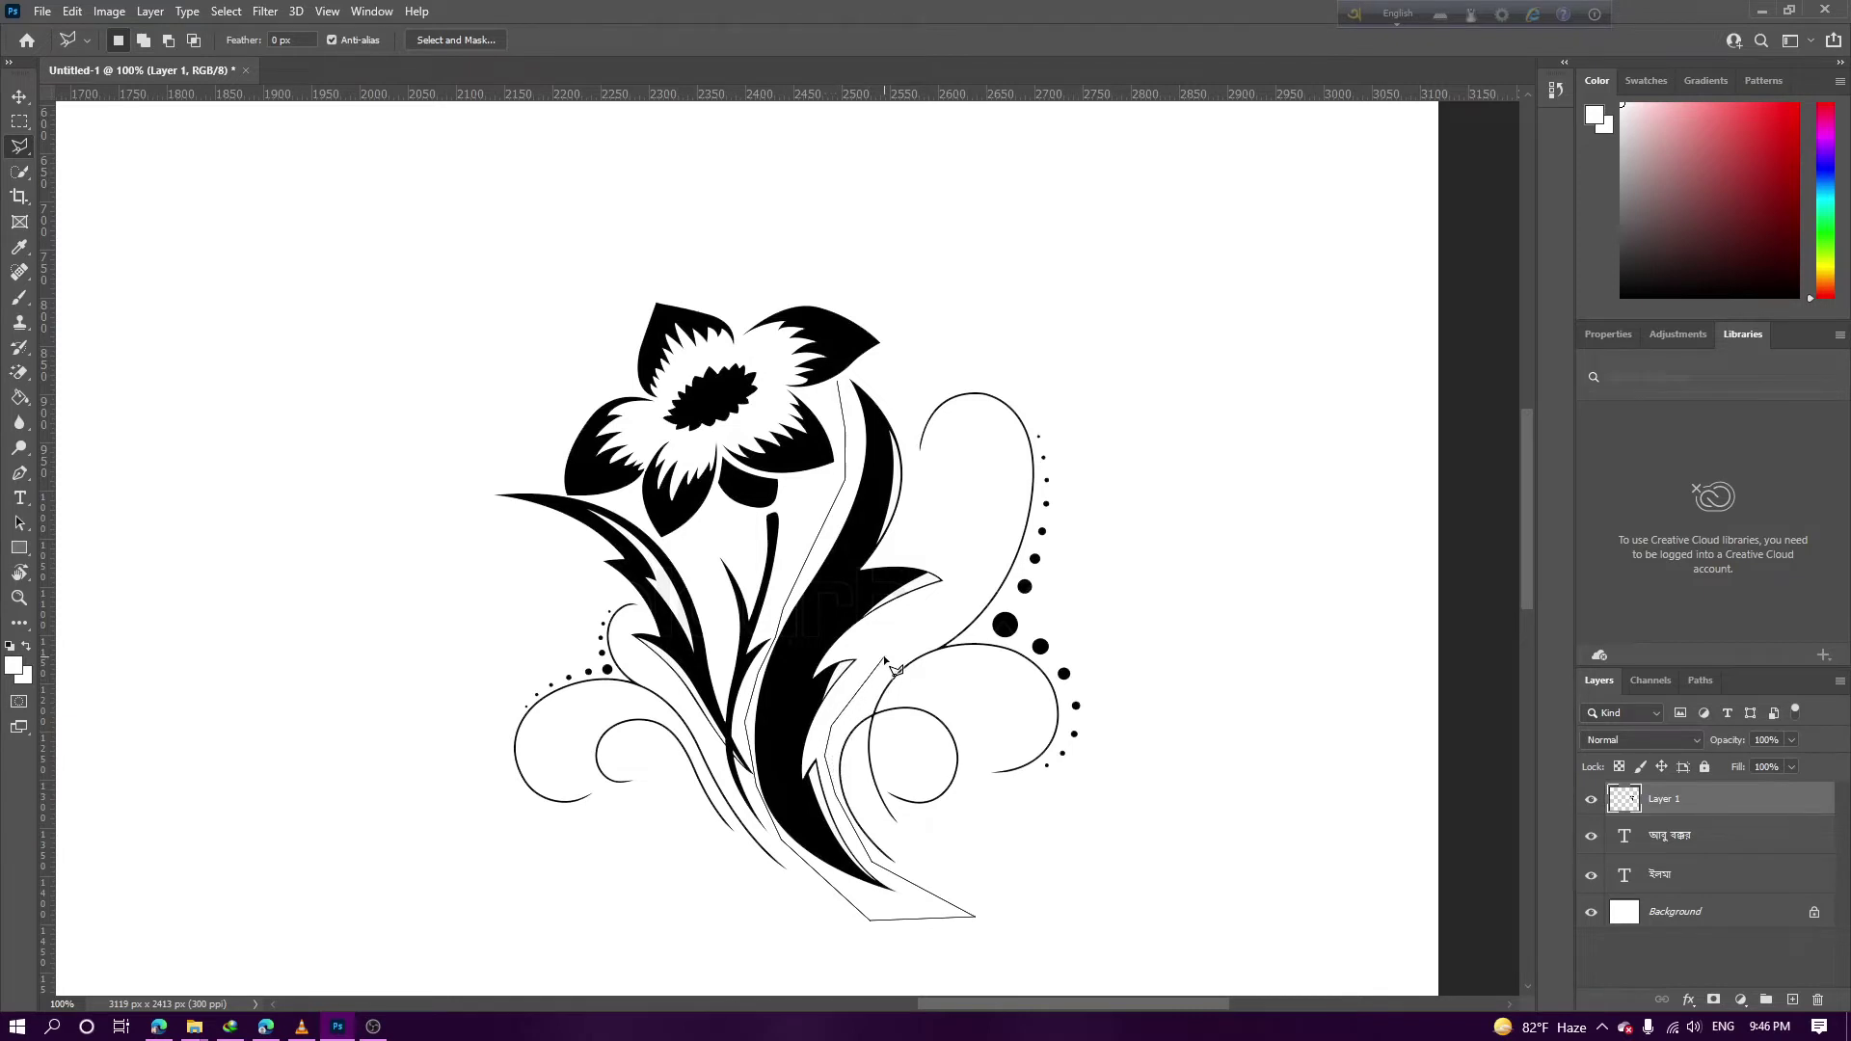
click(972, 505)
click(841, 382)
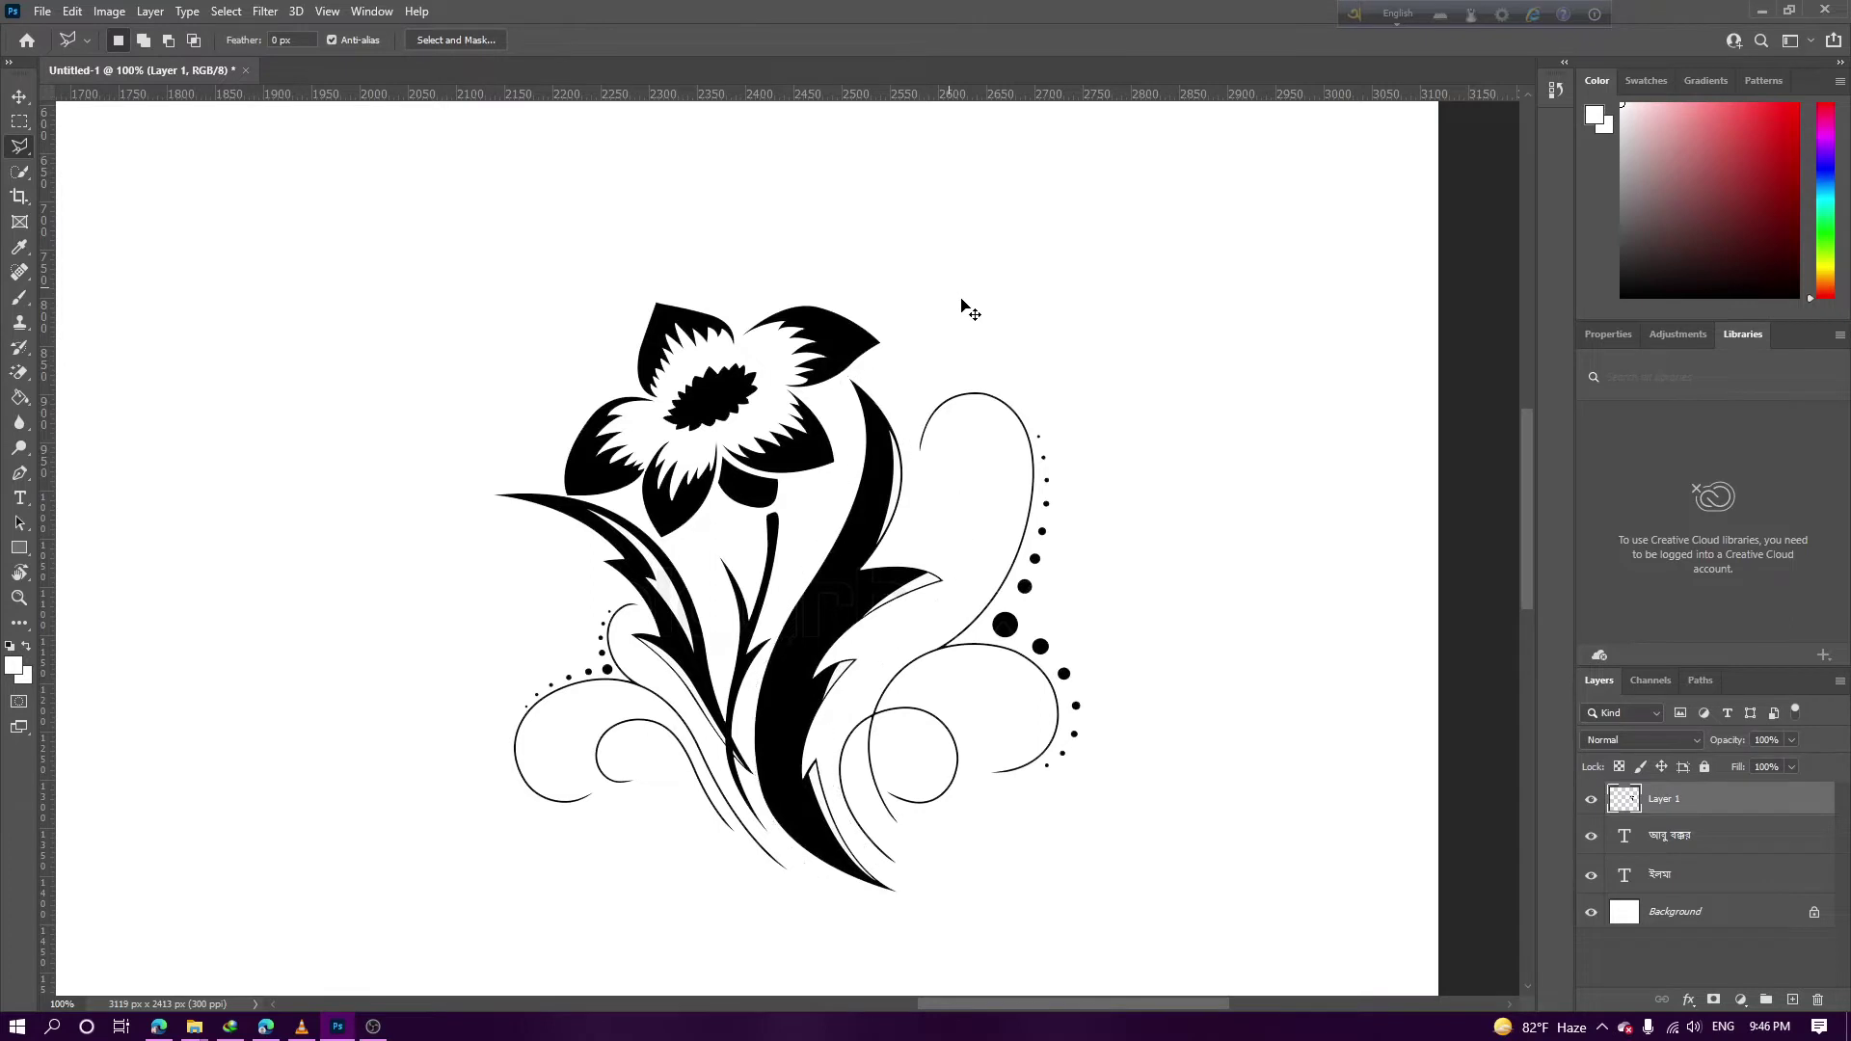
key(ctrl+x)
Hide the flower layer and add a new empty layer above the আবু বক্কর text
click(1592, 799)
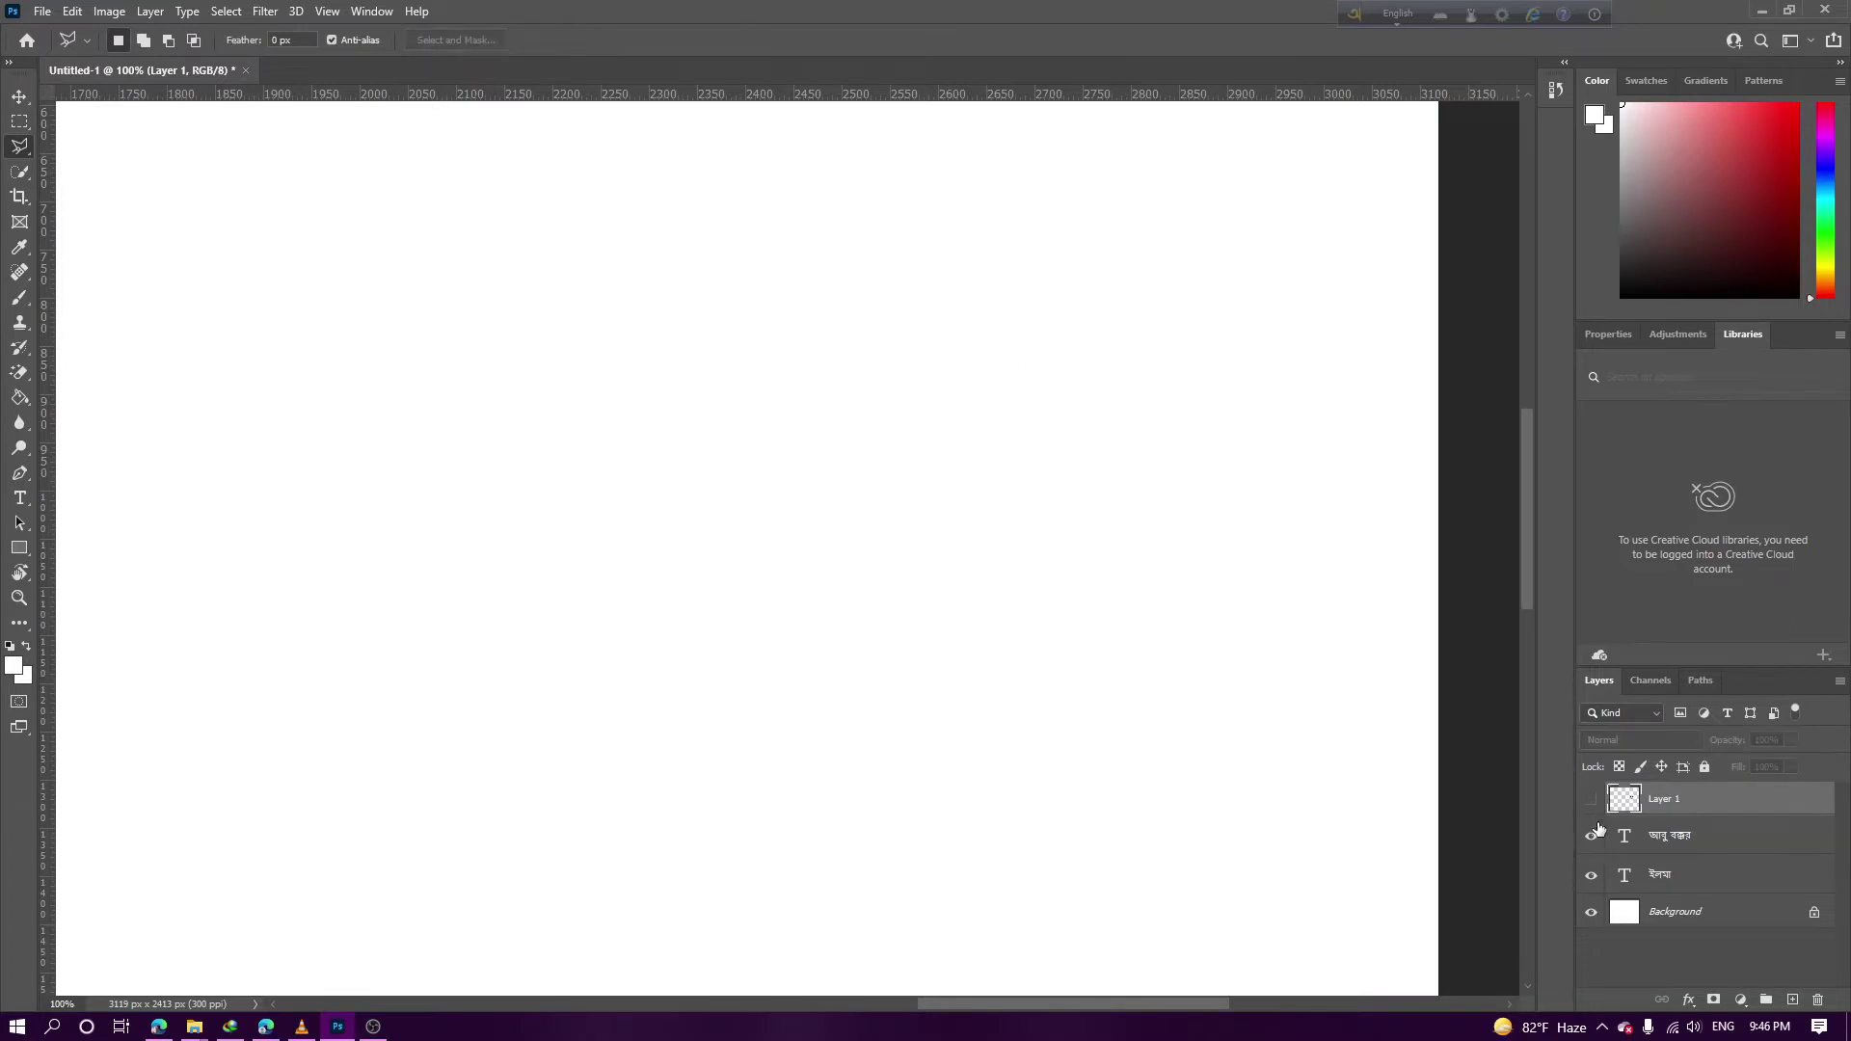
click(1668, 839)
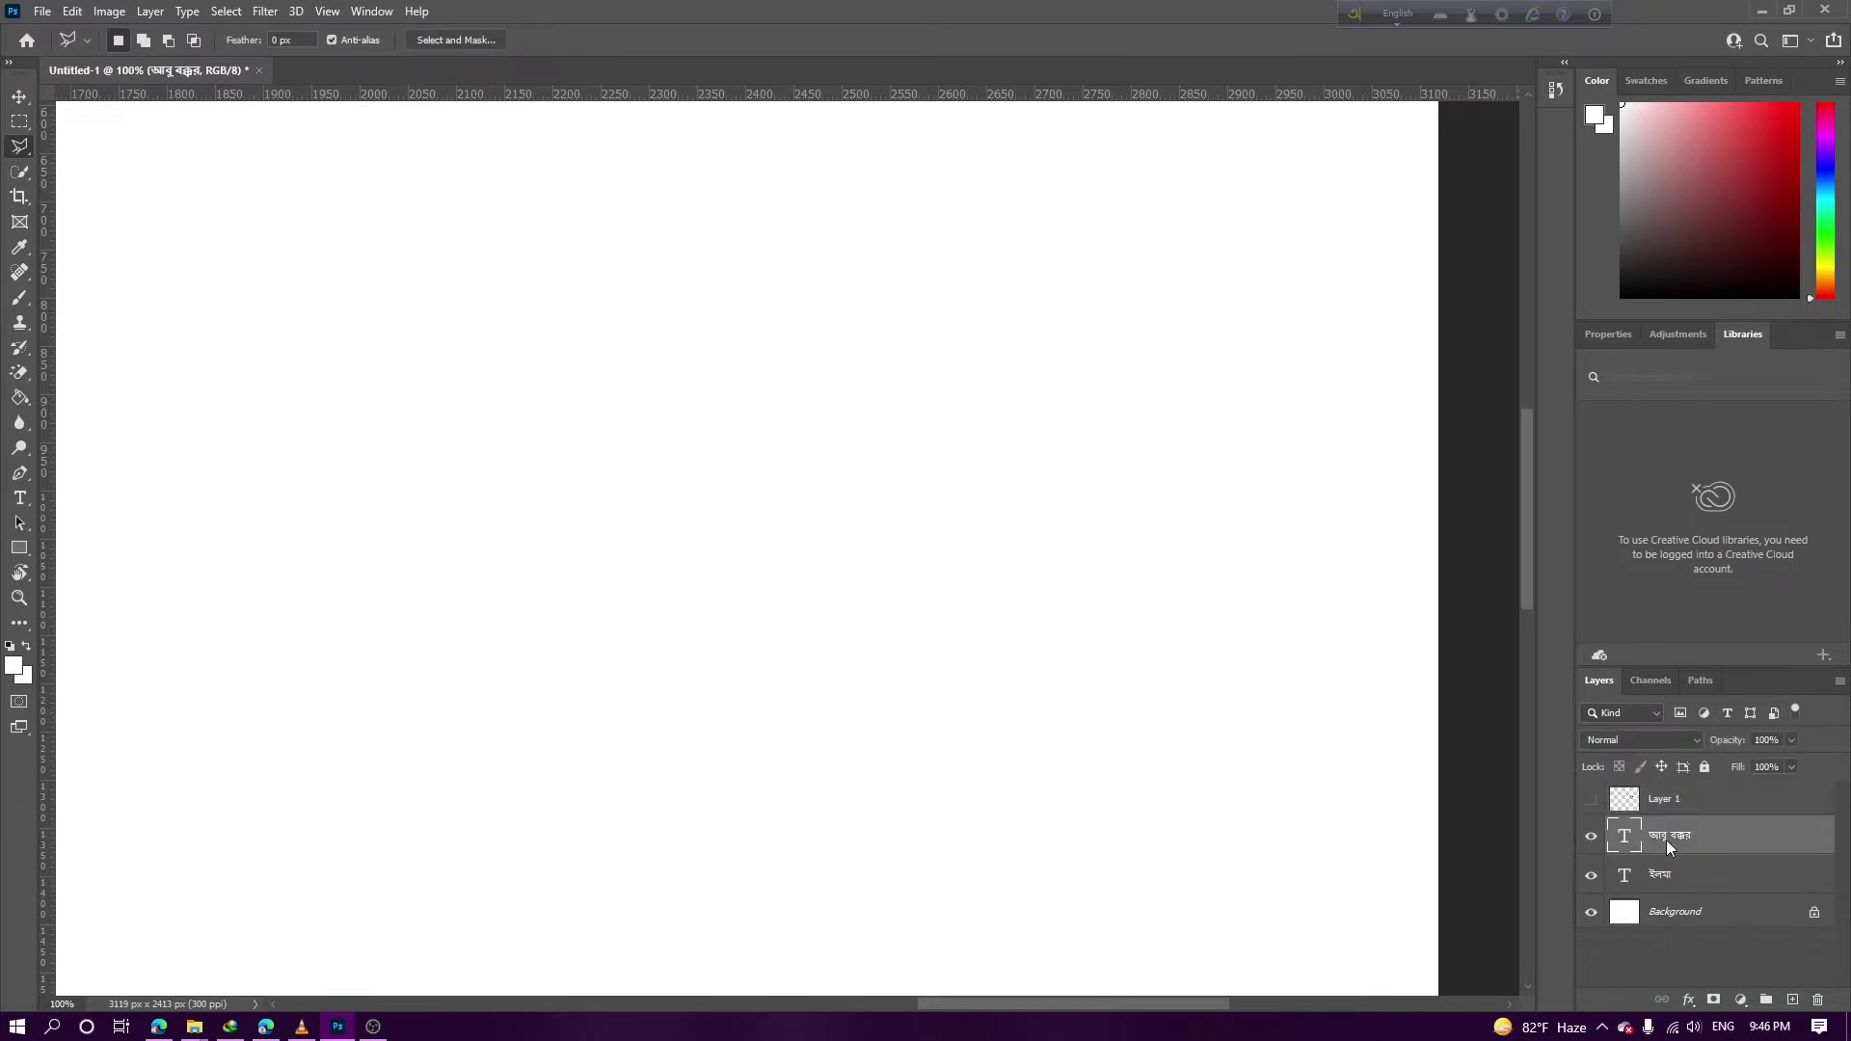
click(1791, 1001)
scroll(1154, 723, right, 5)
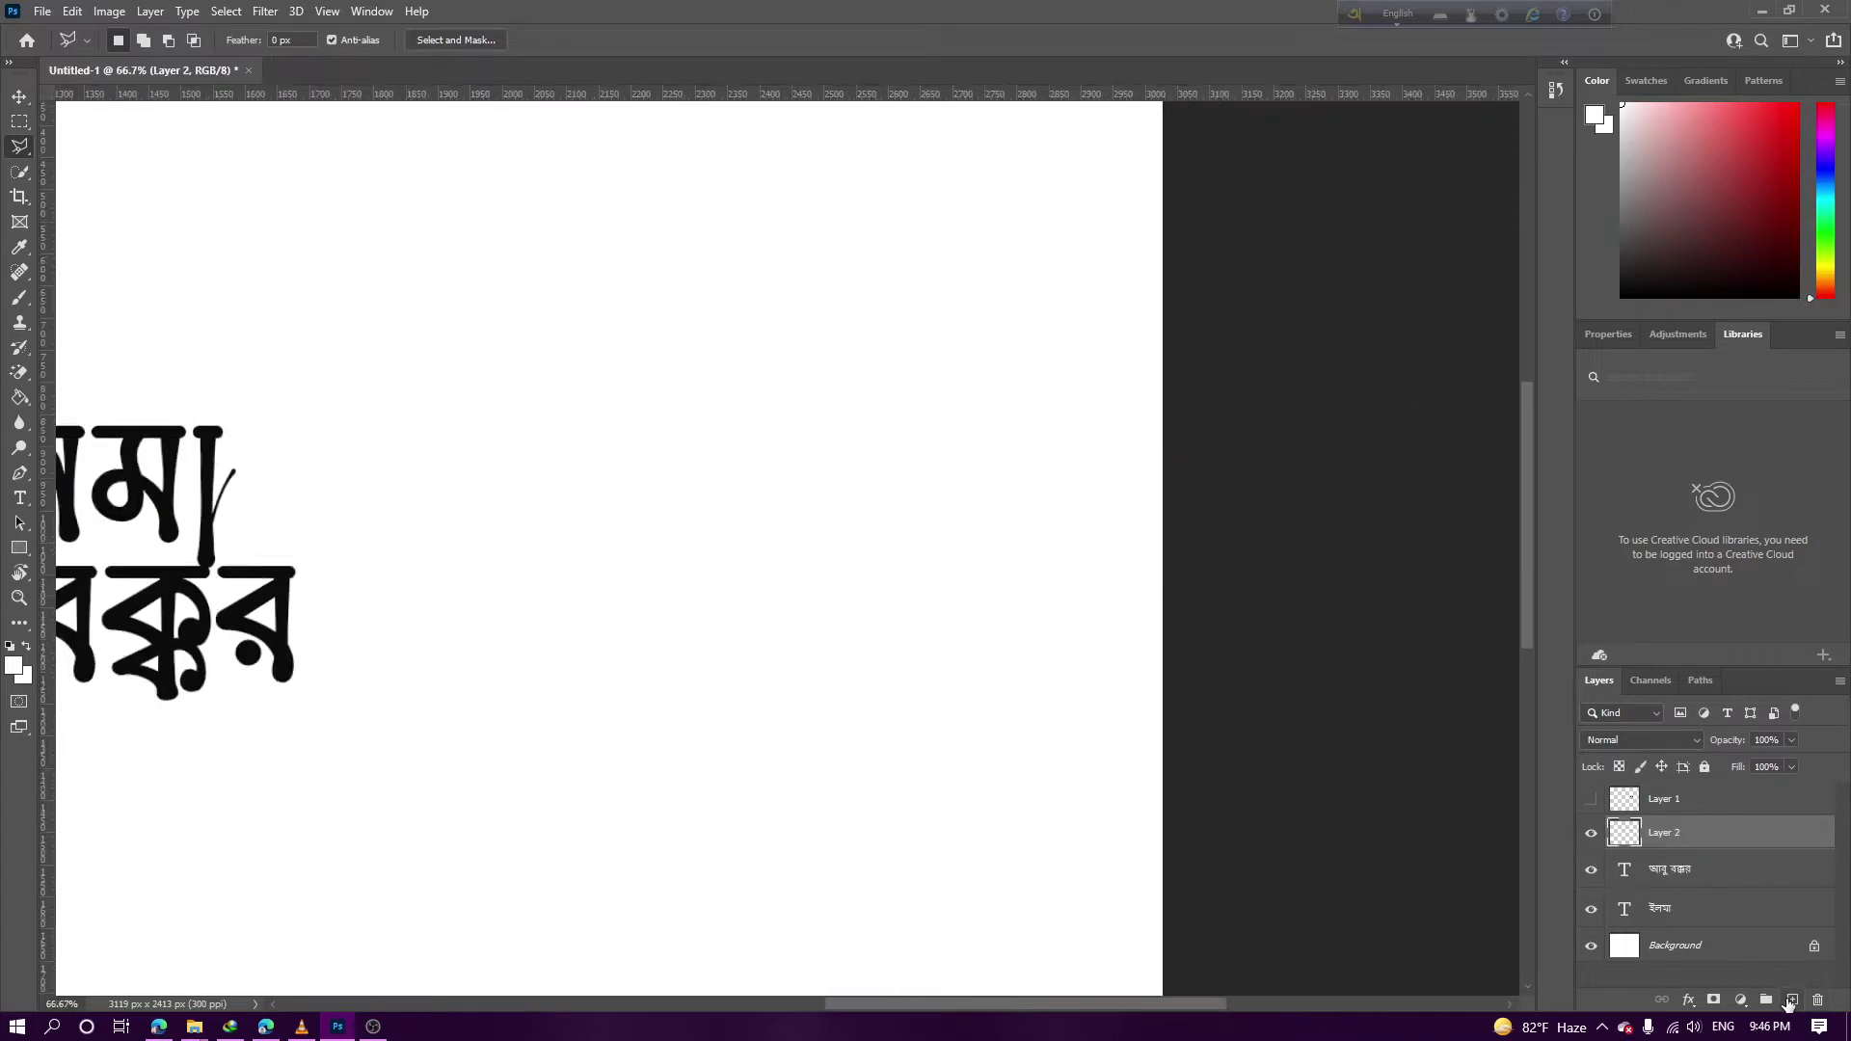
key(ctrl+minus)
drag(691, 484, 1441, 468)
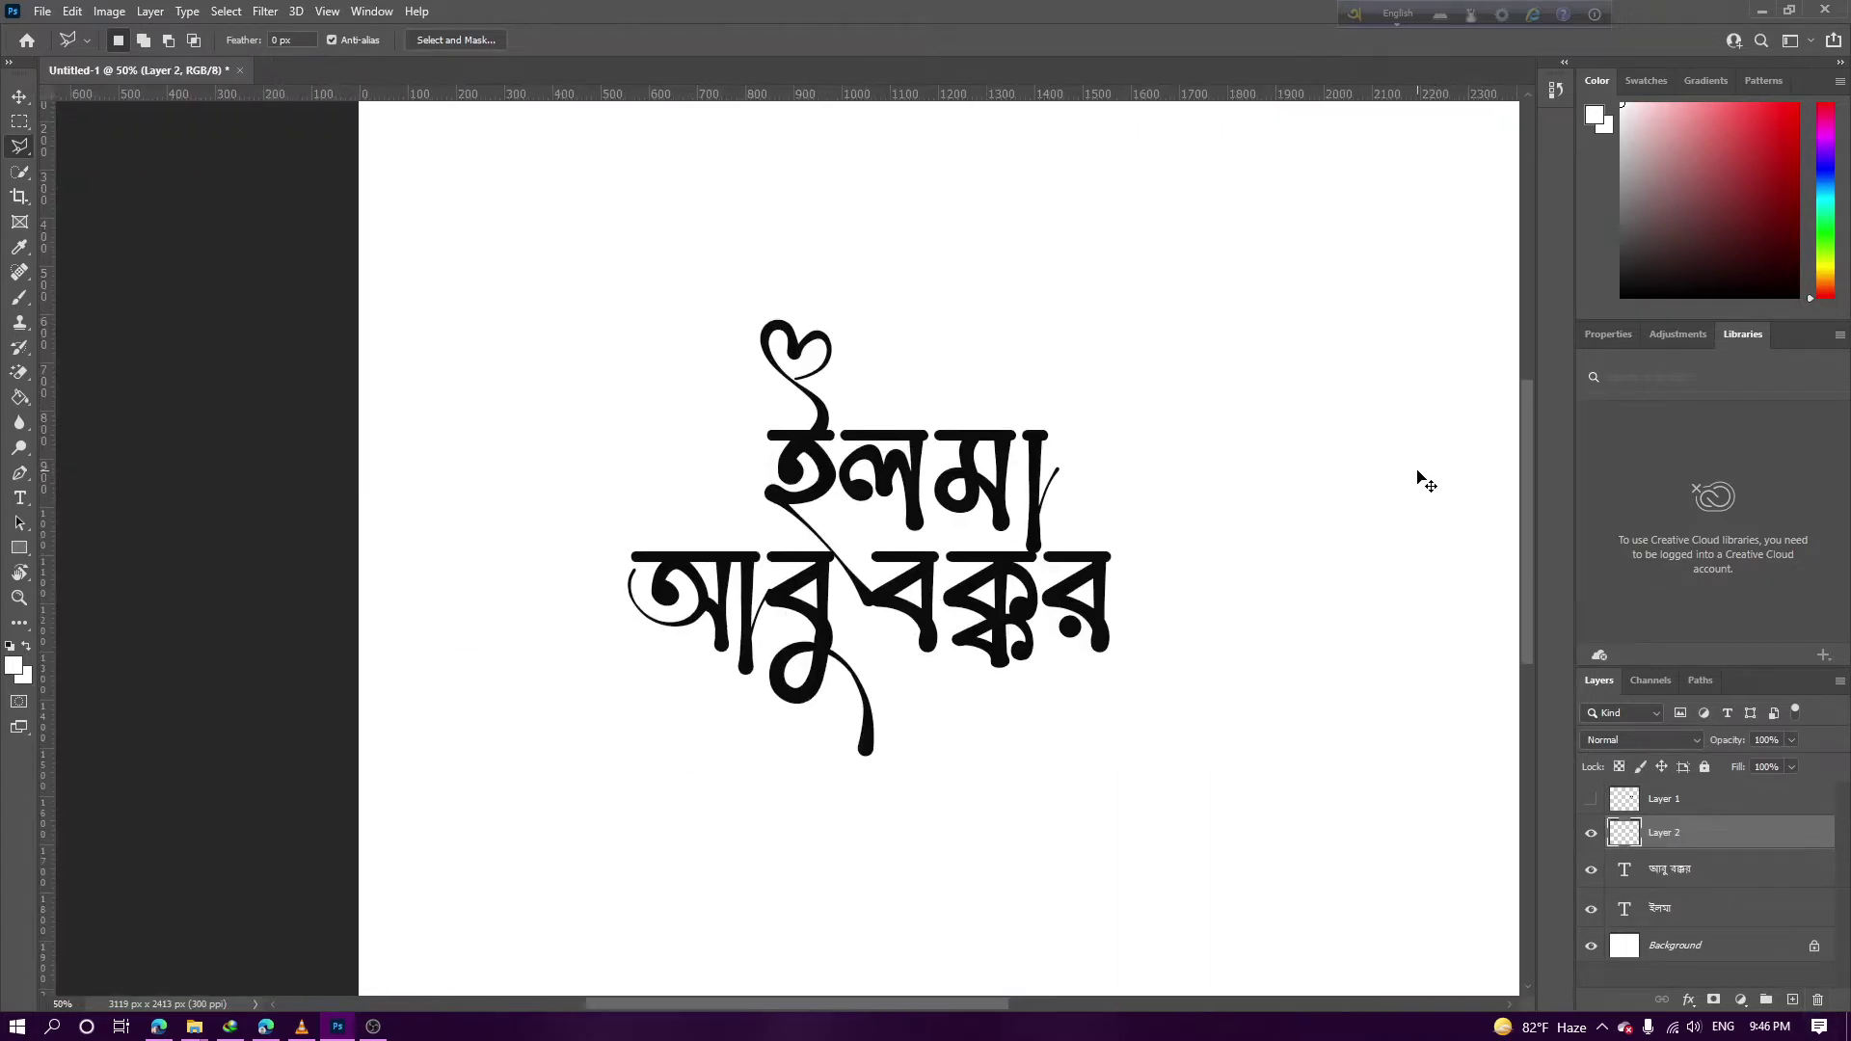
Rotate the leaf about -47° and curl it around আবু বক্কর's opening letter
key(ctrl+t)
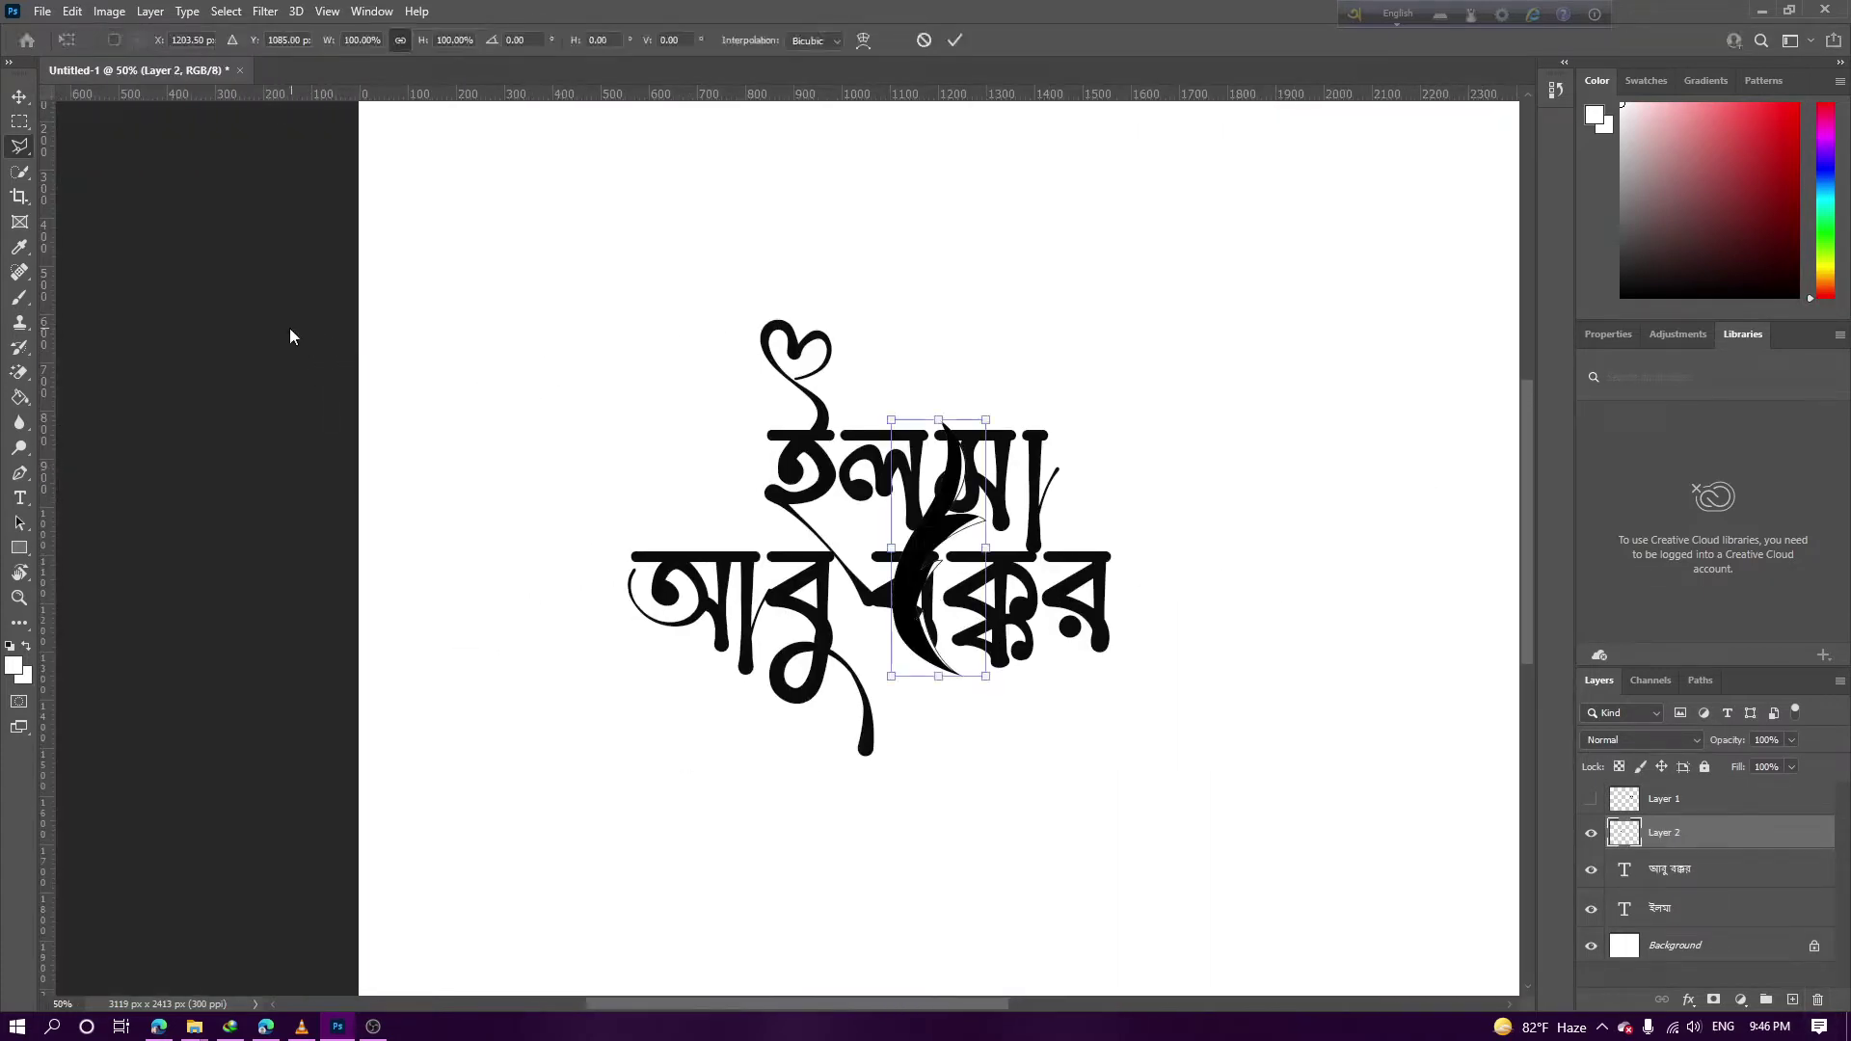
drag(907, 589, 533, 702)
drag(627, 517, 790, 940)
drag(530, 564, 533, 563)
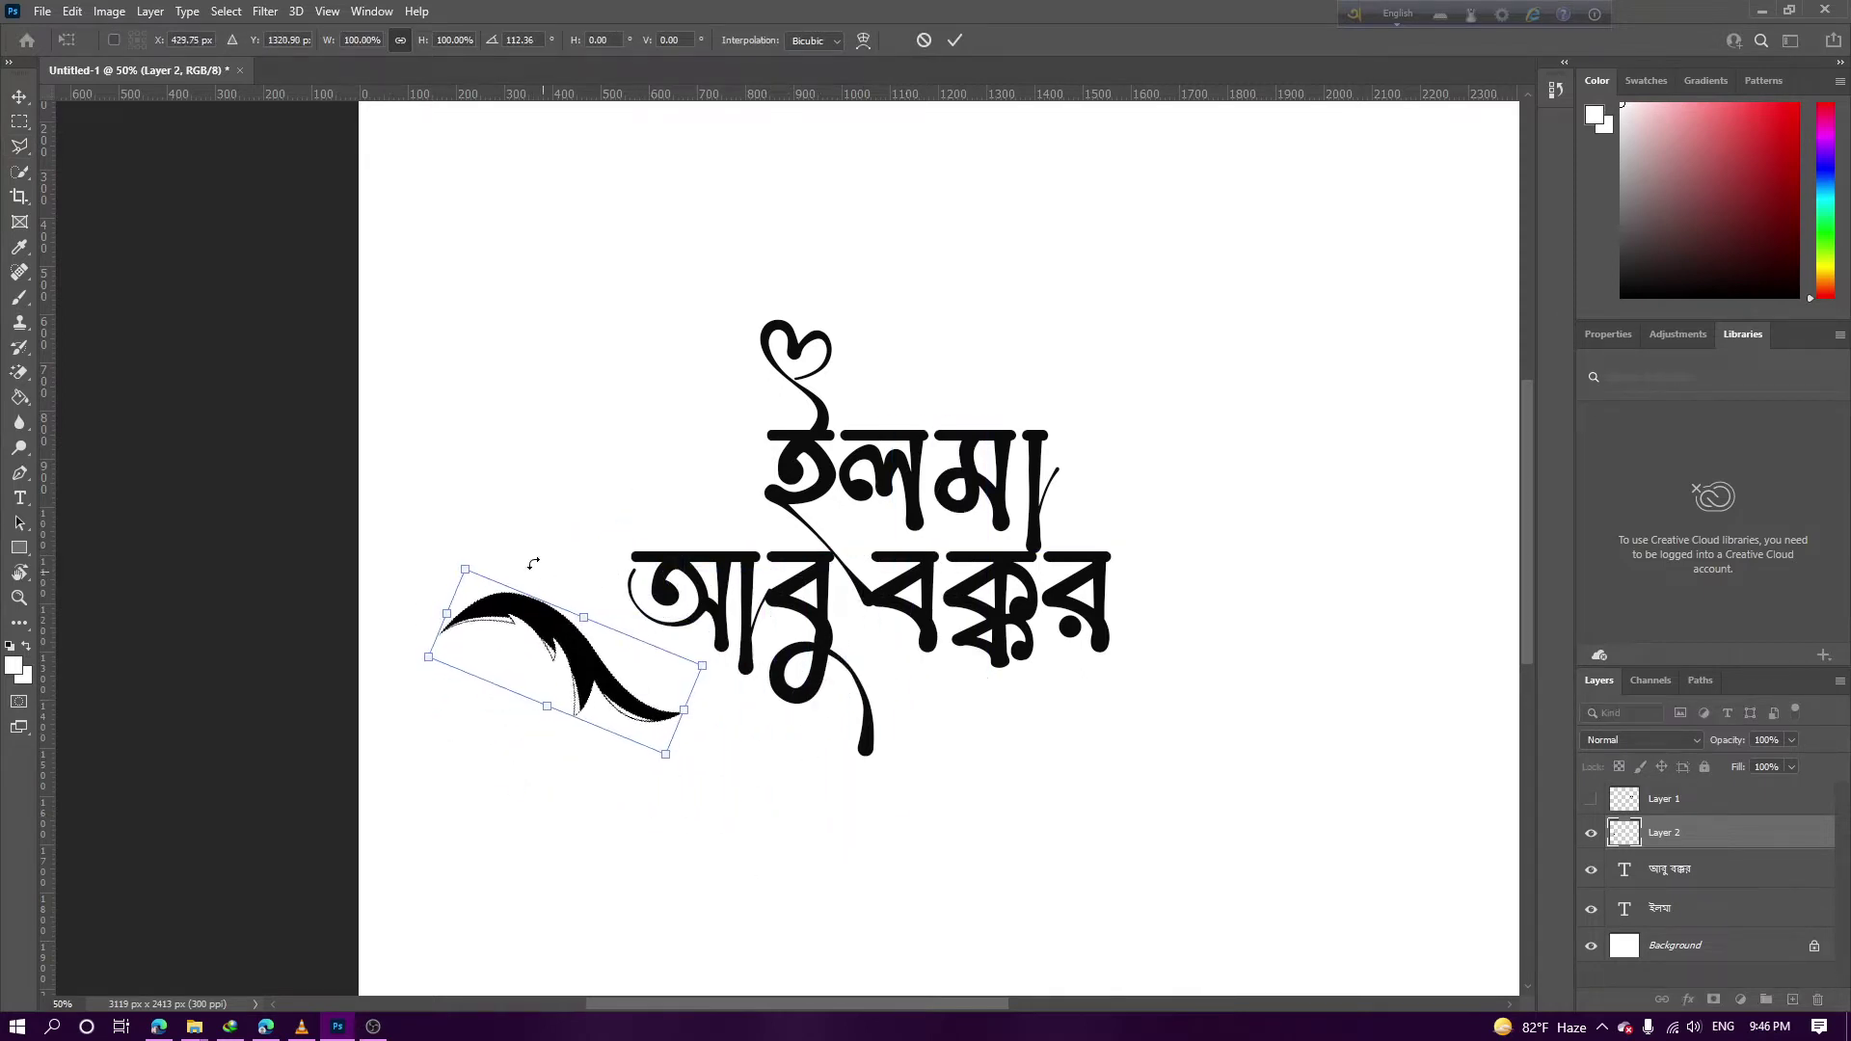
drag(562, 632, 754, 552)
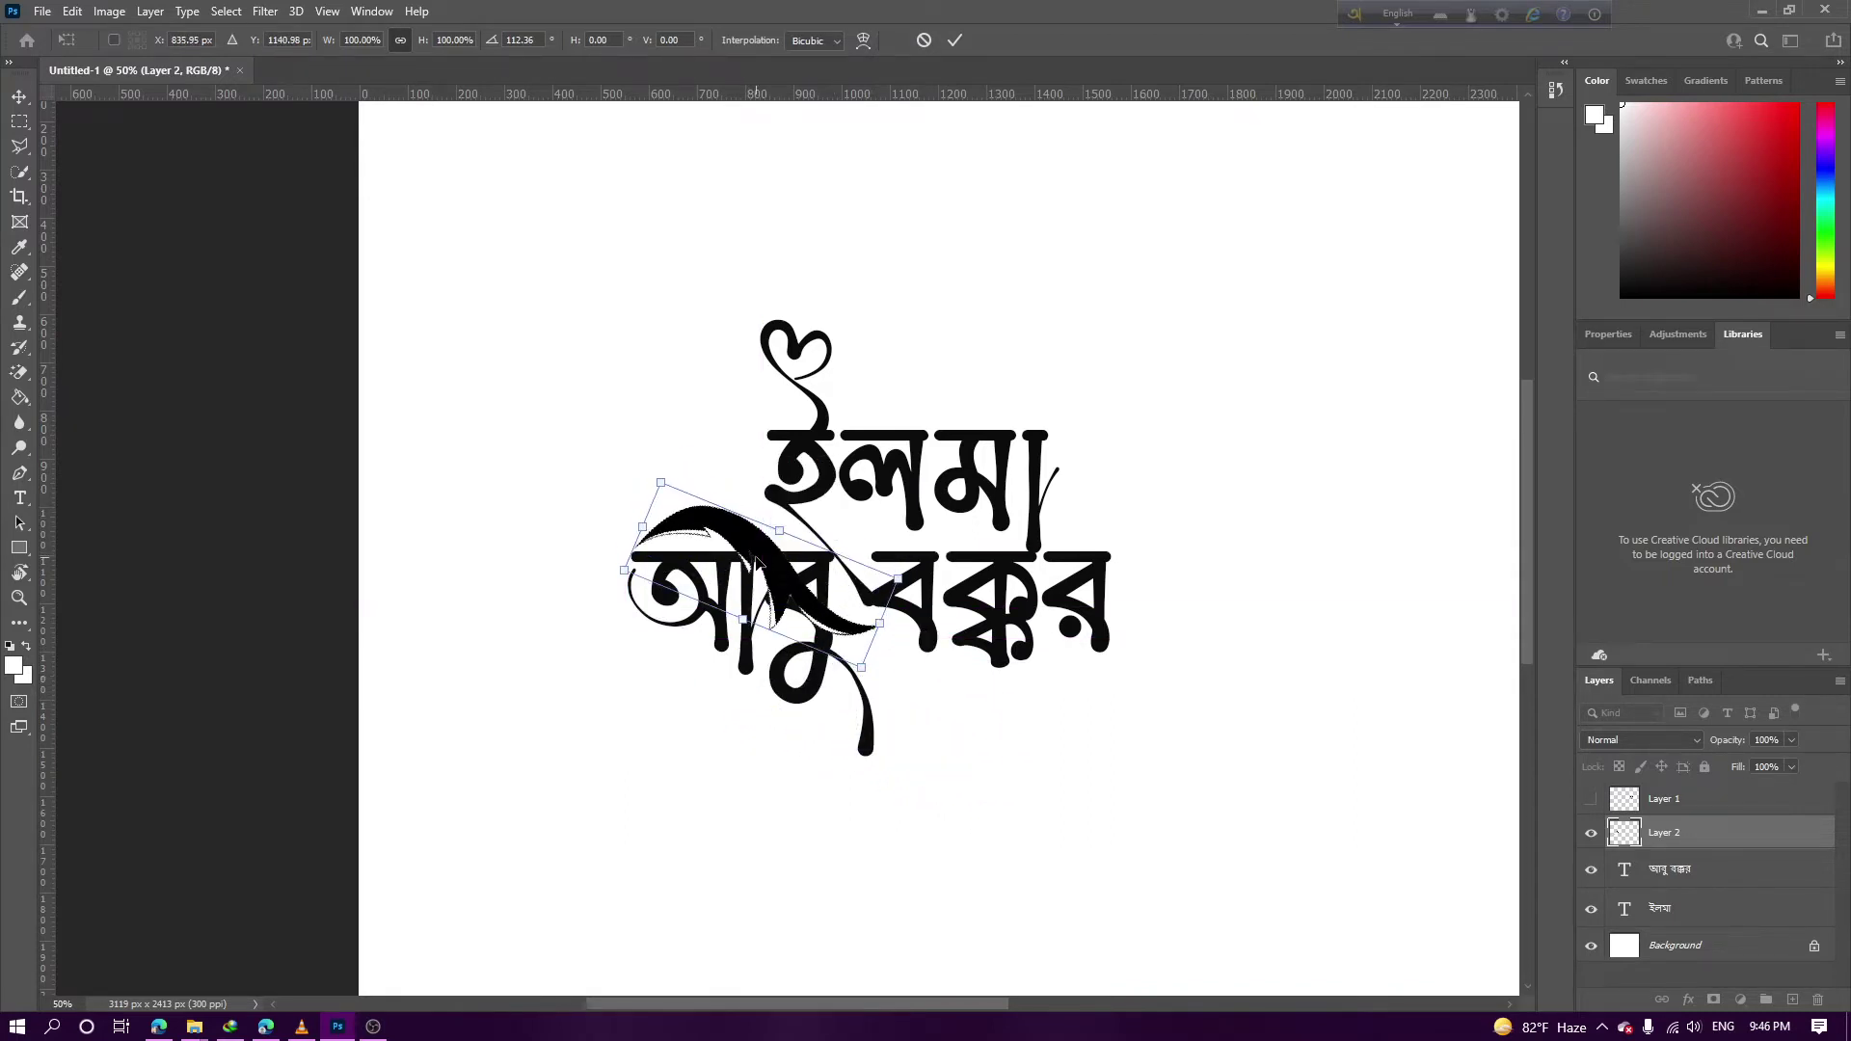
drag(941, 605, 494, 454)
mouse_move(783, 629)
mouse_down()
mouse_move(613, 632)
mouse_move(618, 597)
mouse_up()
key(Return)
key(l)
key(ctrl+plus)
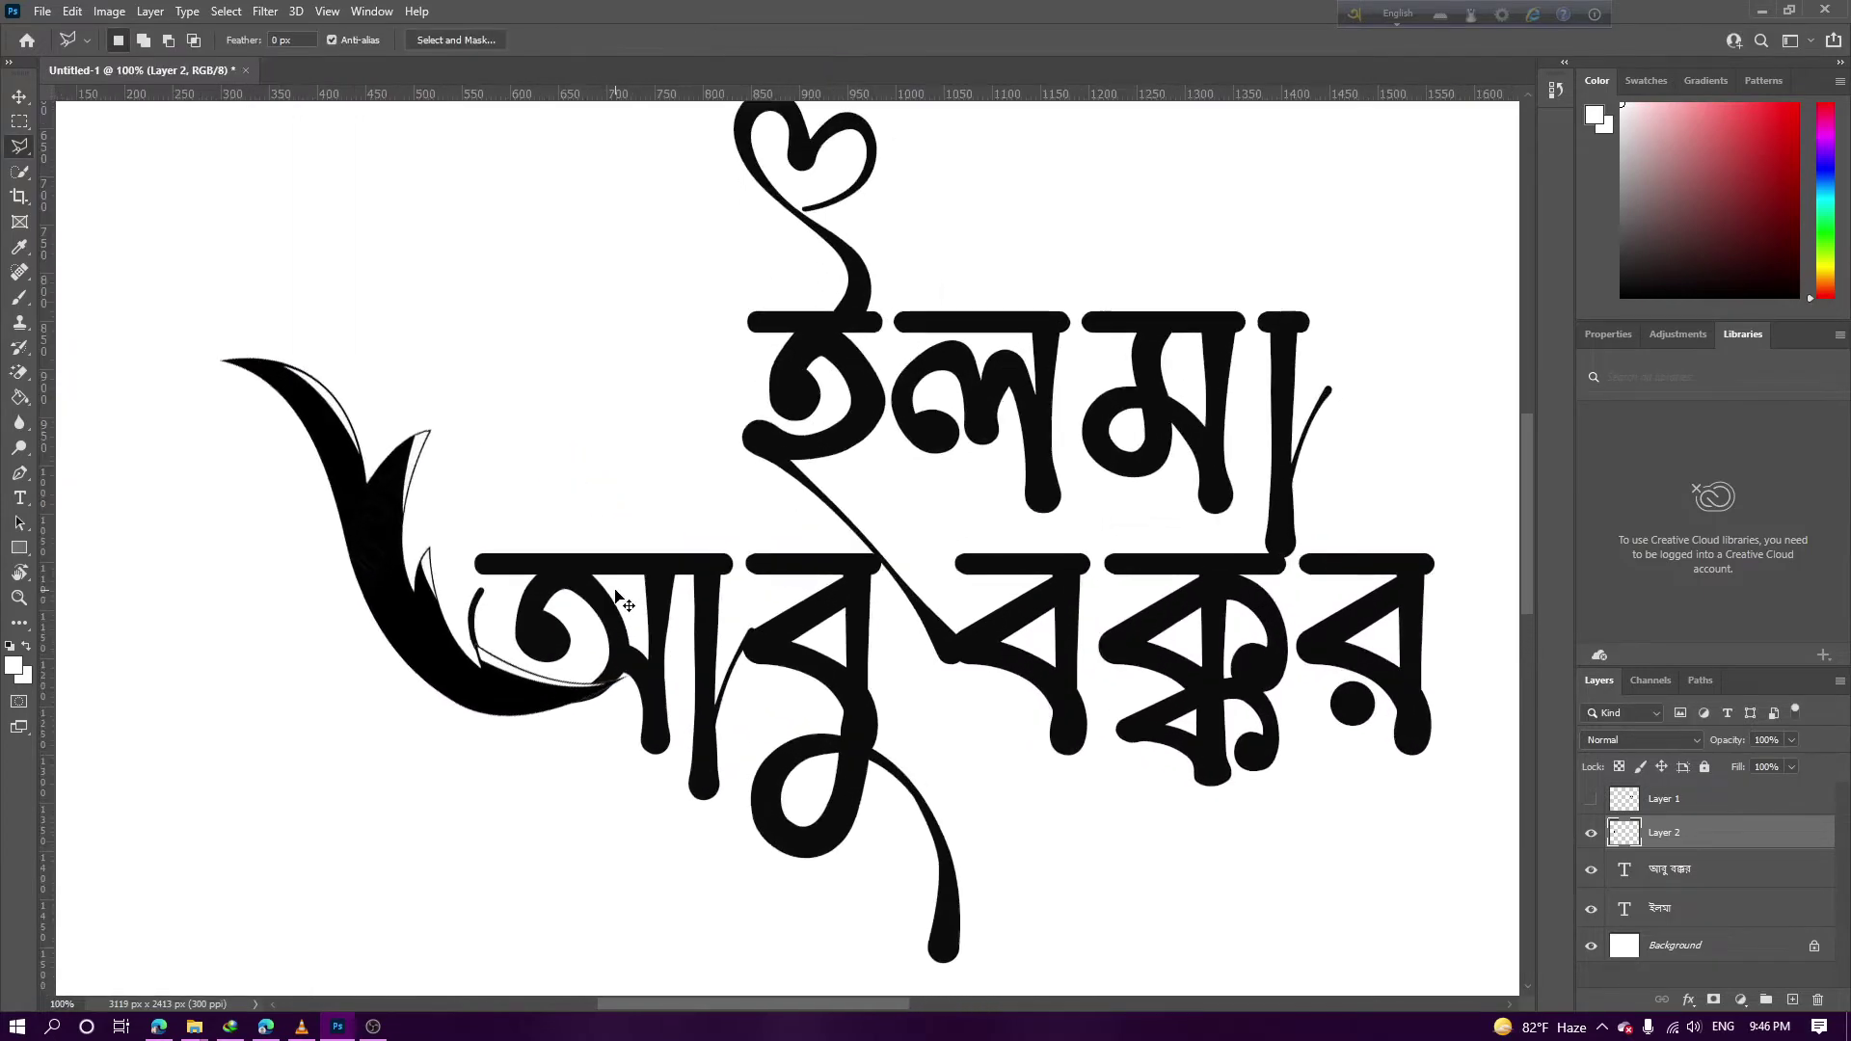
At 200% zoom, nudge the leaf swash right and down near the second line's first letter
key(ctrl+plus)
drag(640, 550, 791, 482)
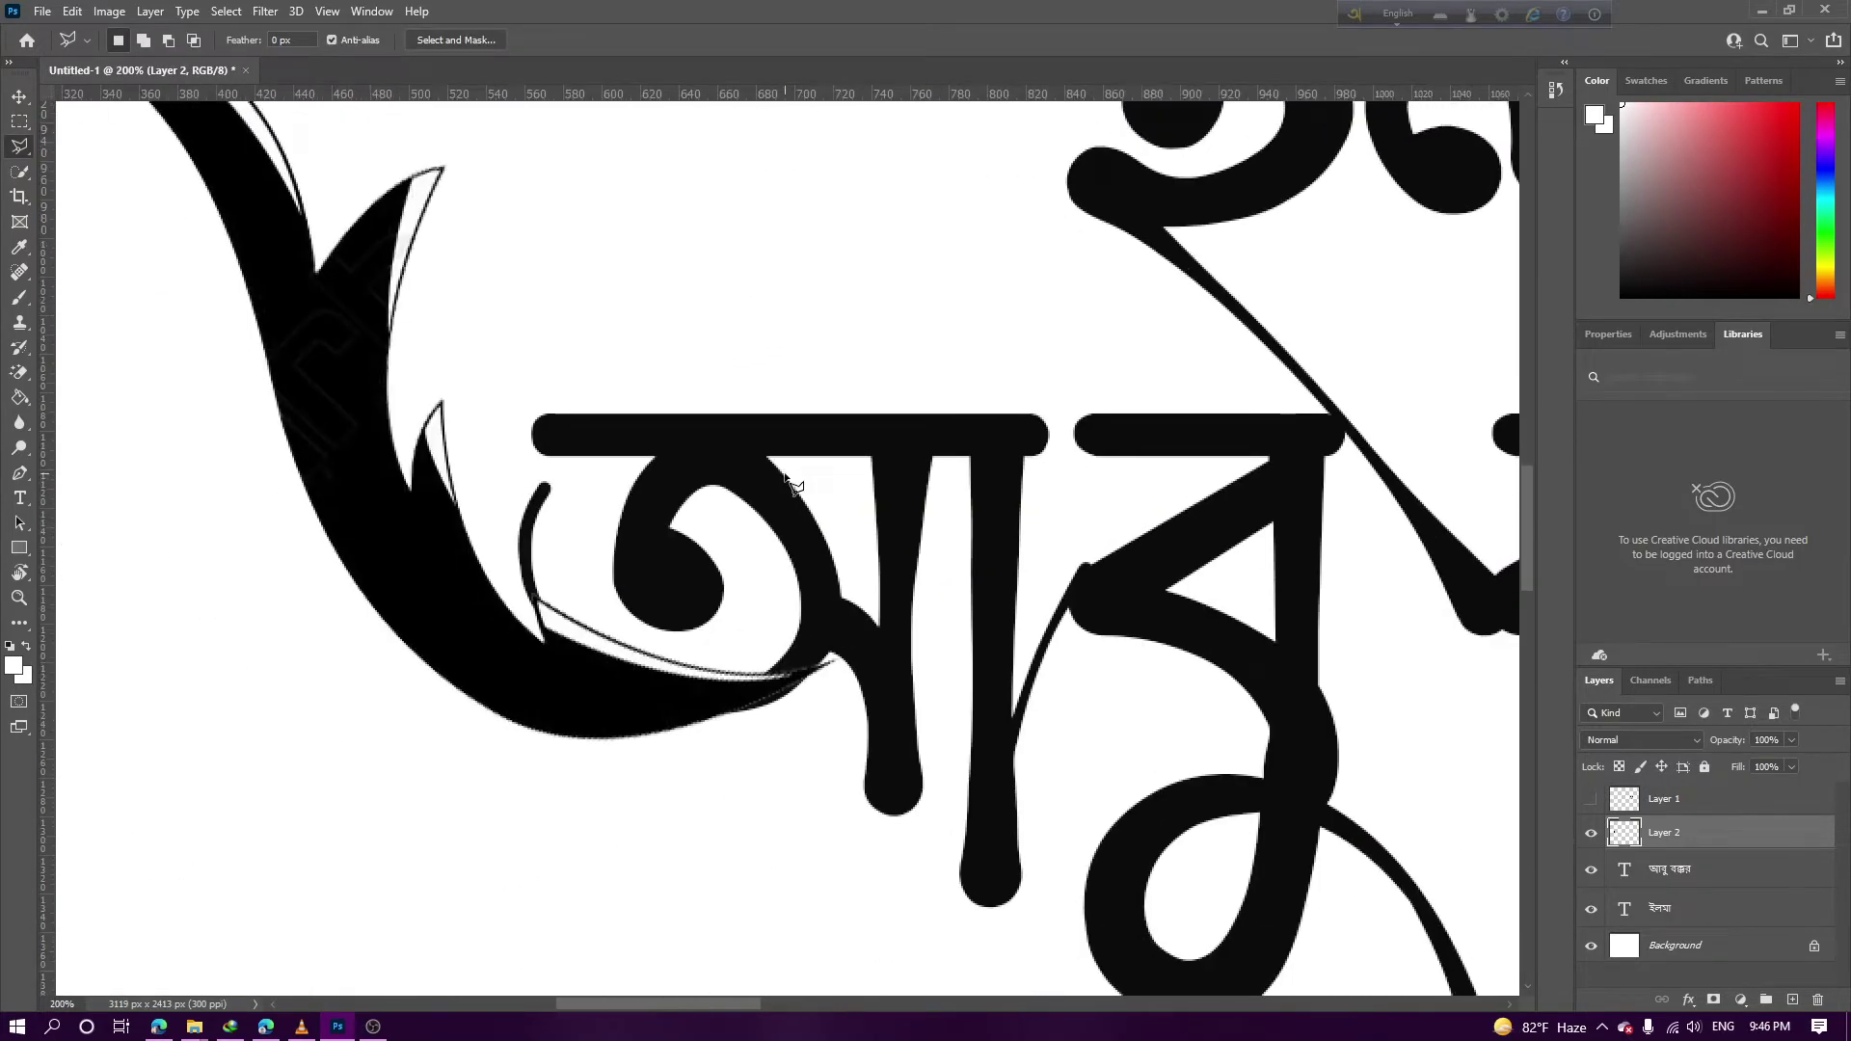
key(v)
drag(562, 686, 655, 698)
scroll(656, 697, down, 3)
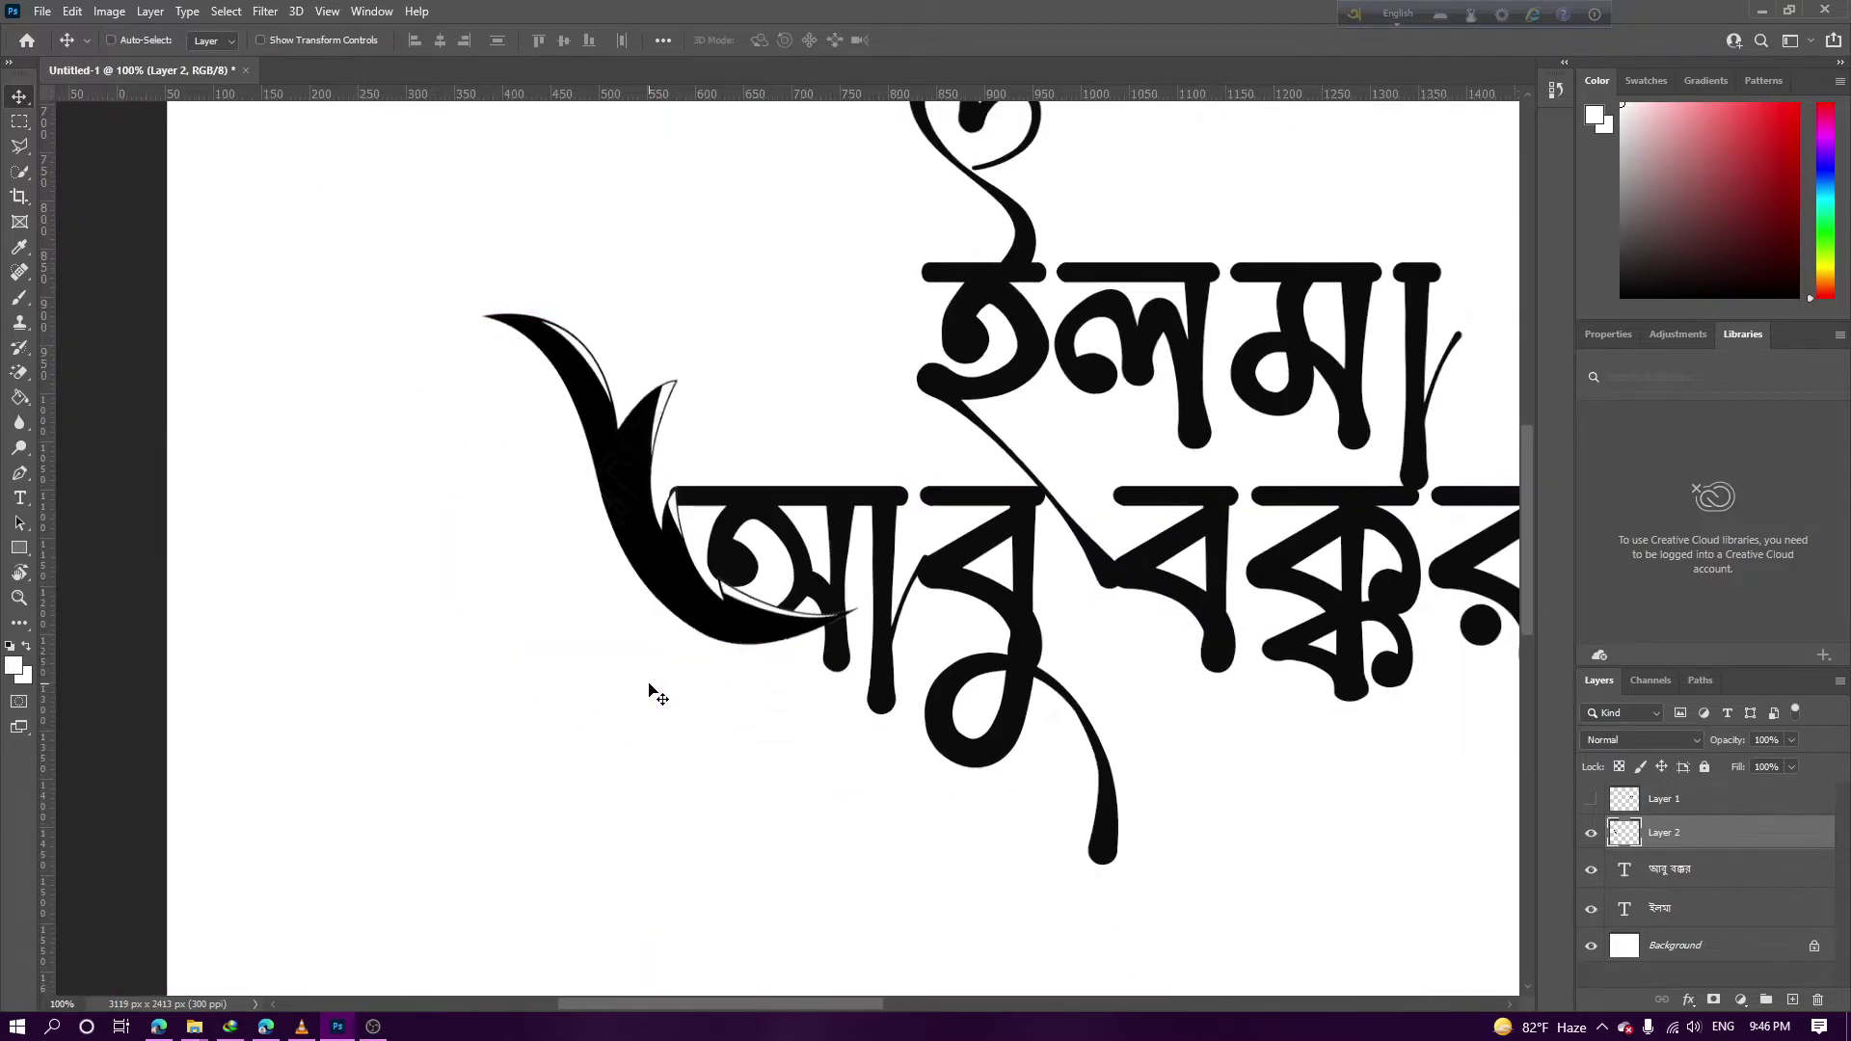
scroll(656, 695, down, 2)
scroll(654, 695, up, 5)
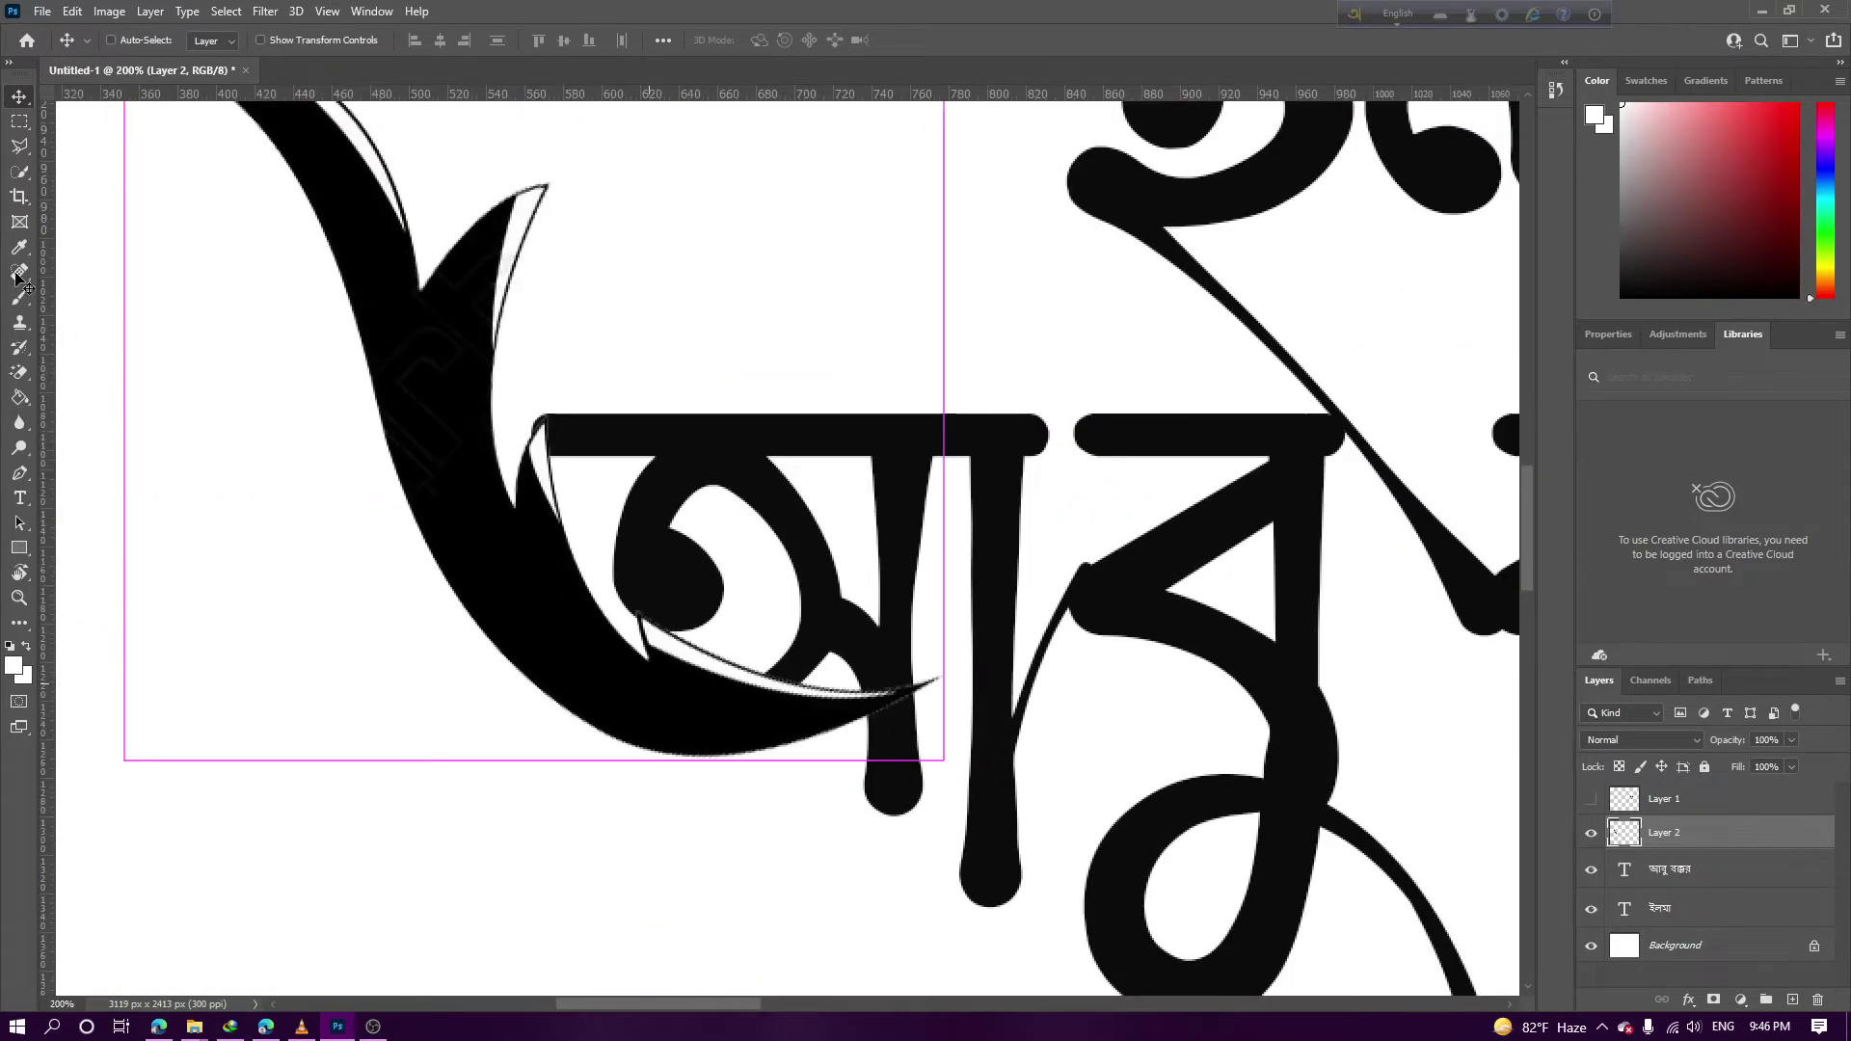
Trace a path where the swash overlaps the letter, make it a selection, and delete those pixels
key(ctrl)
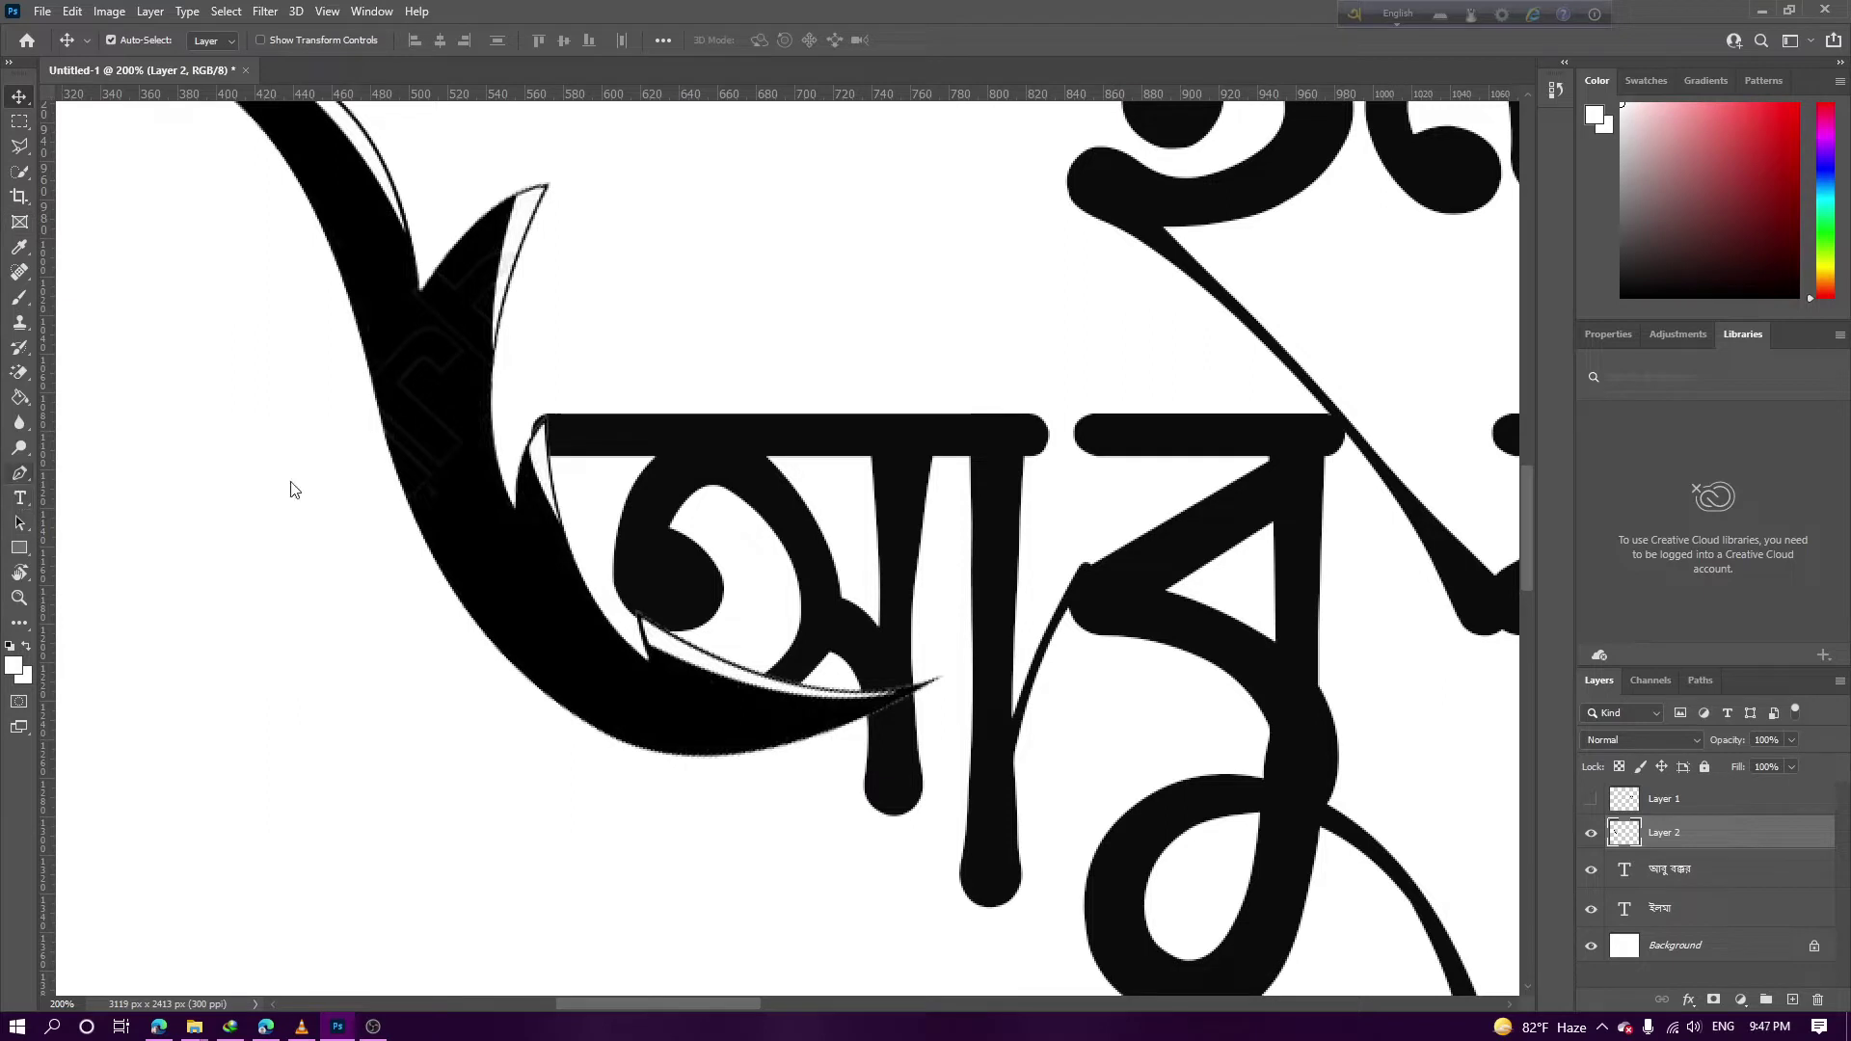
click(19, 472)
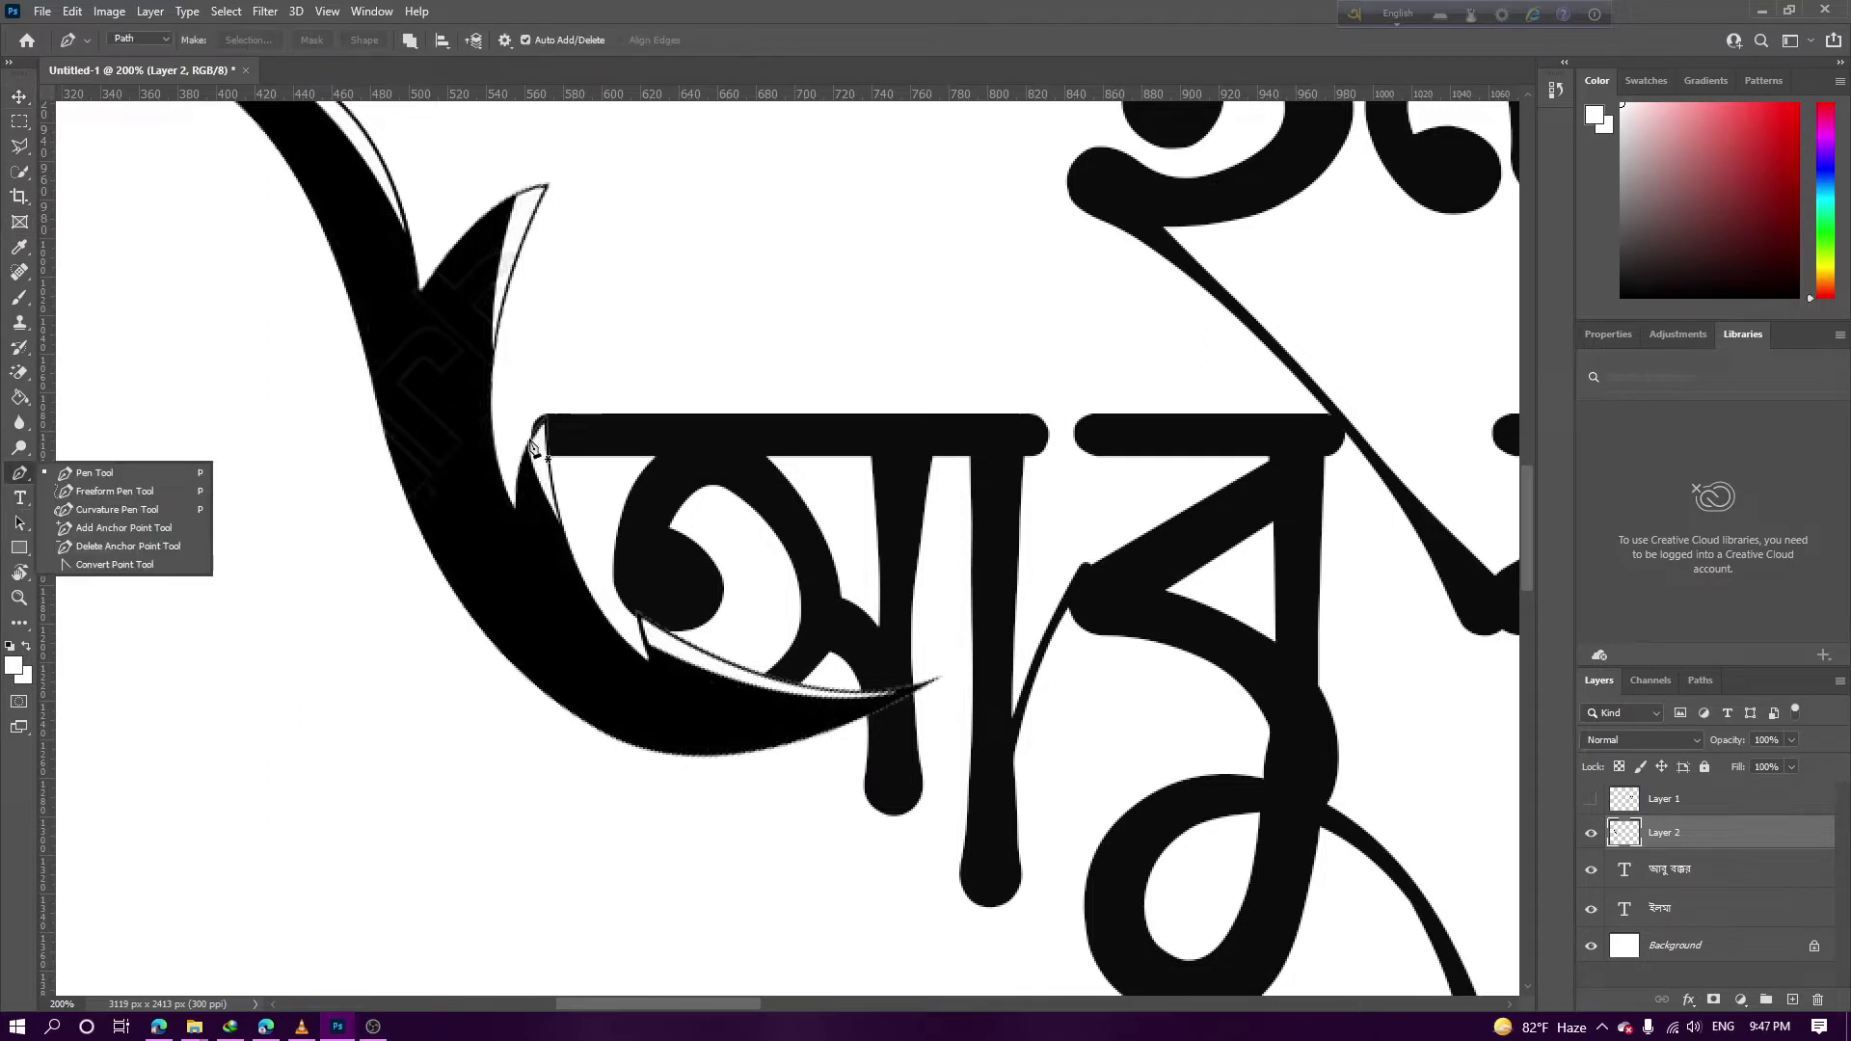
click(531, 440)
drag(764, 675, 965, 584)
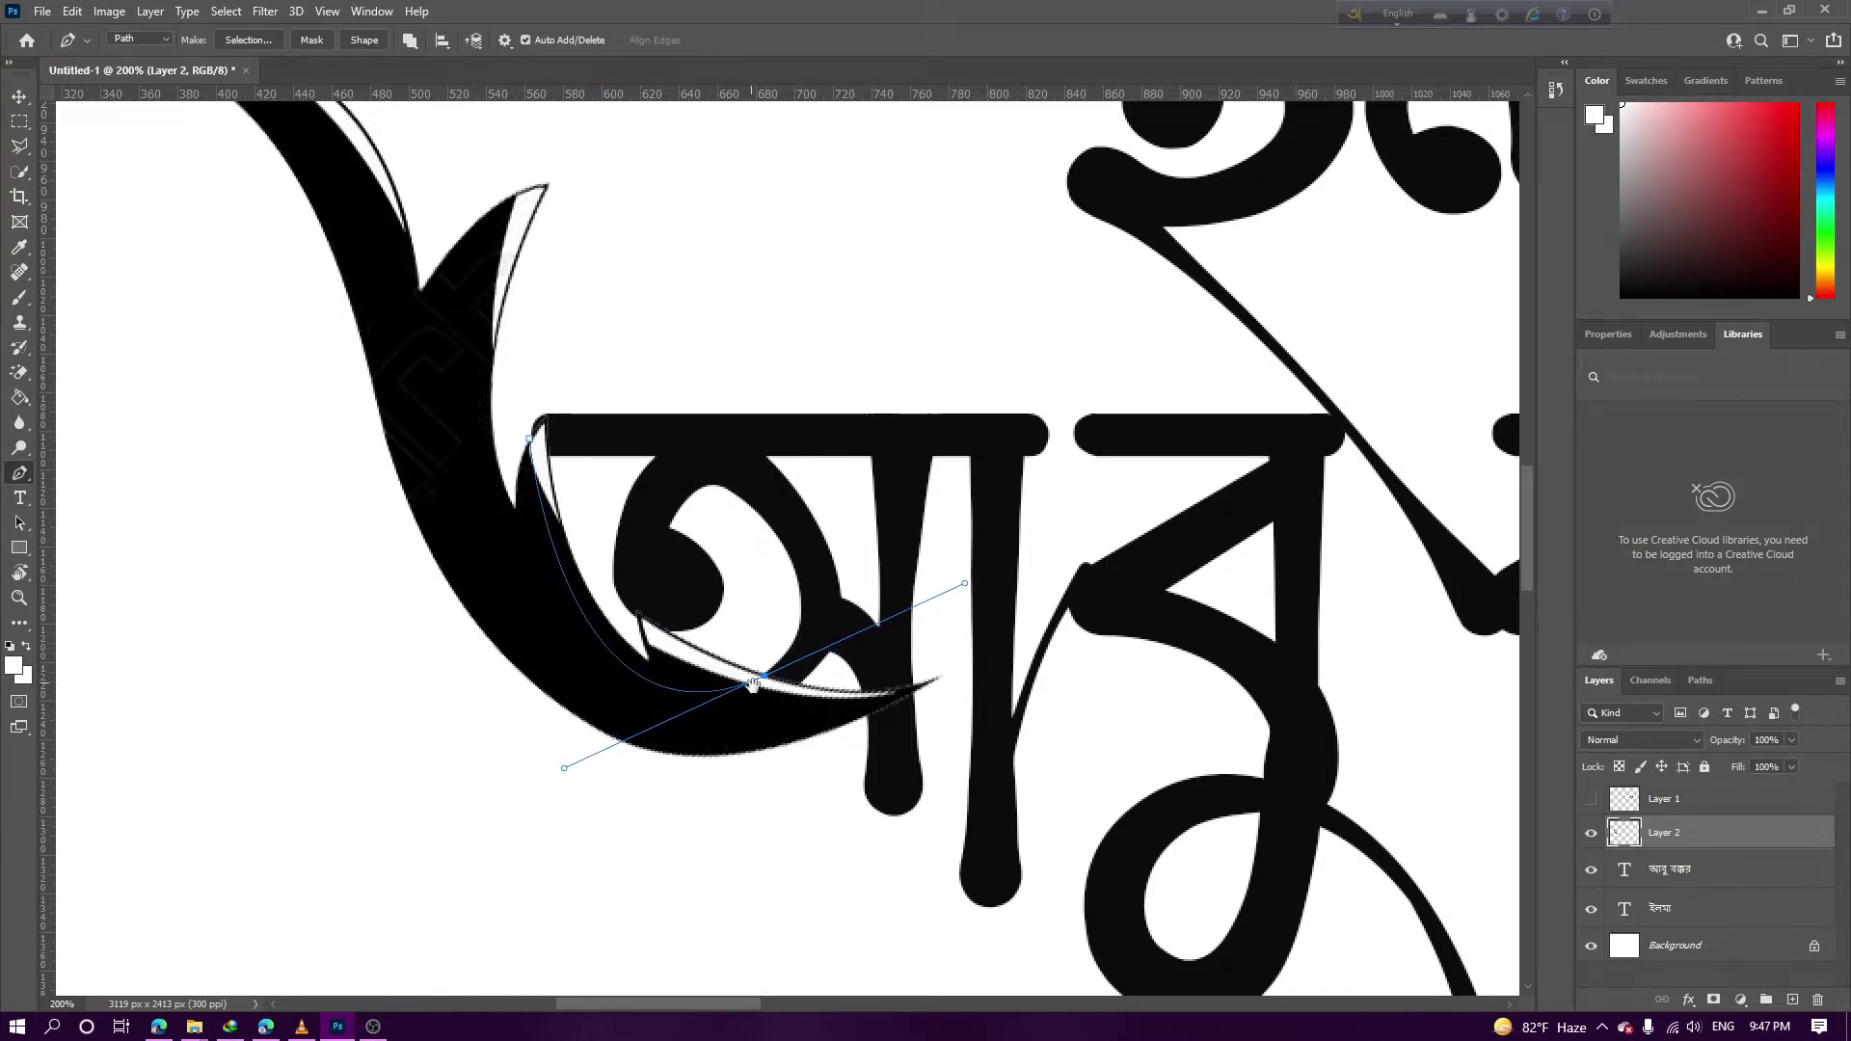
drag(766, 683, 750, 593)
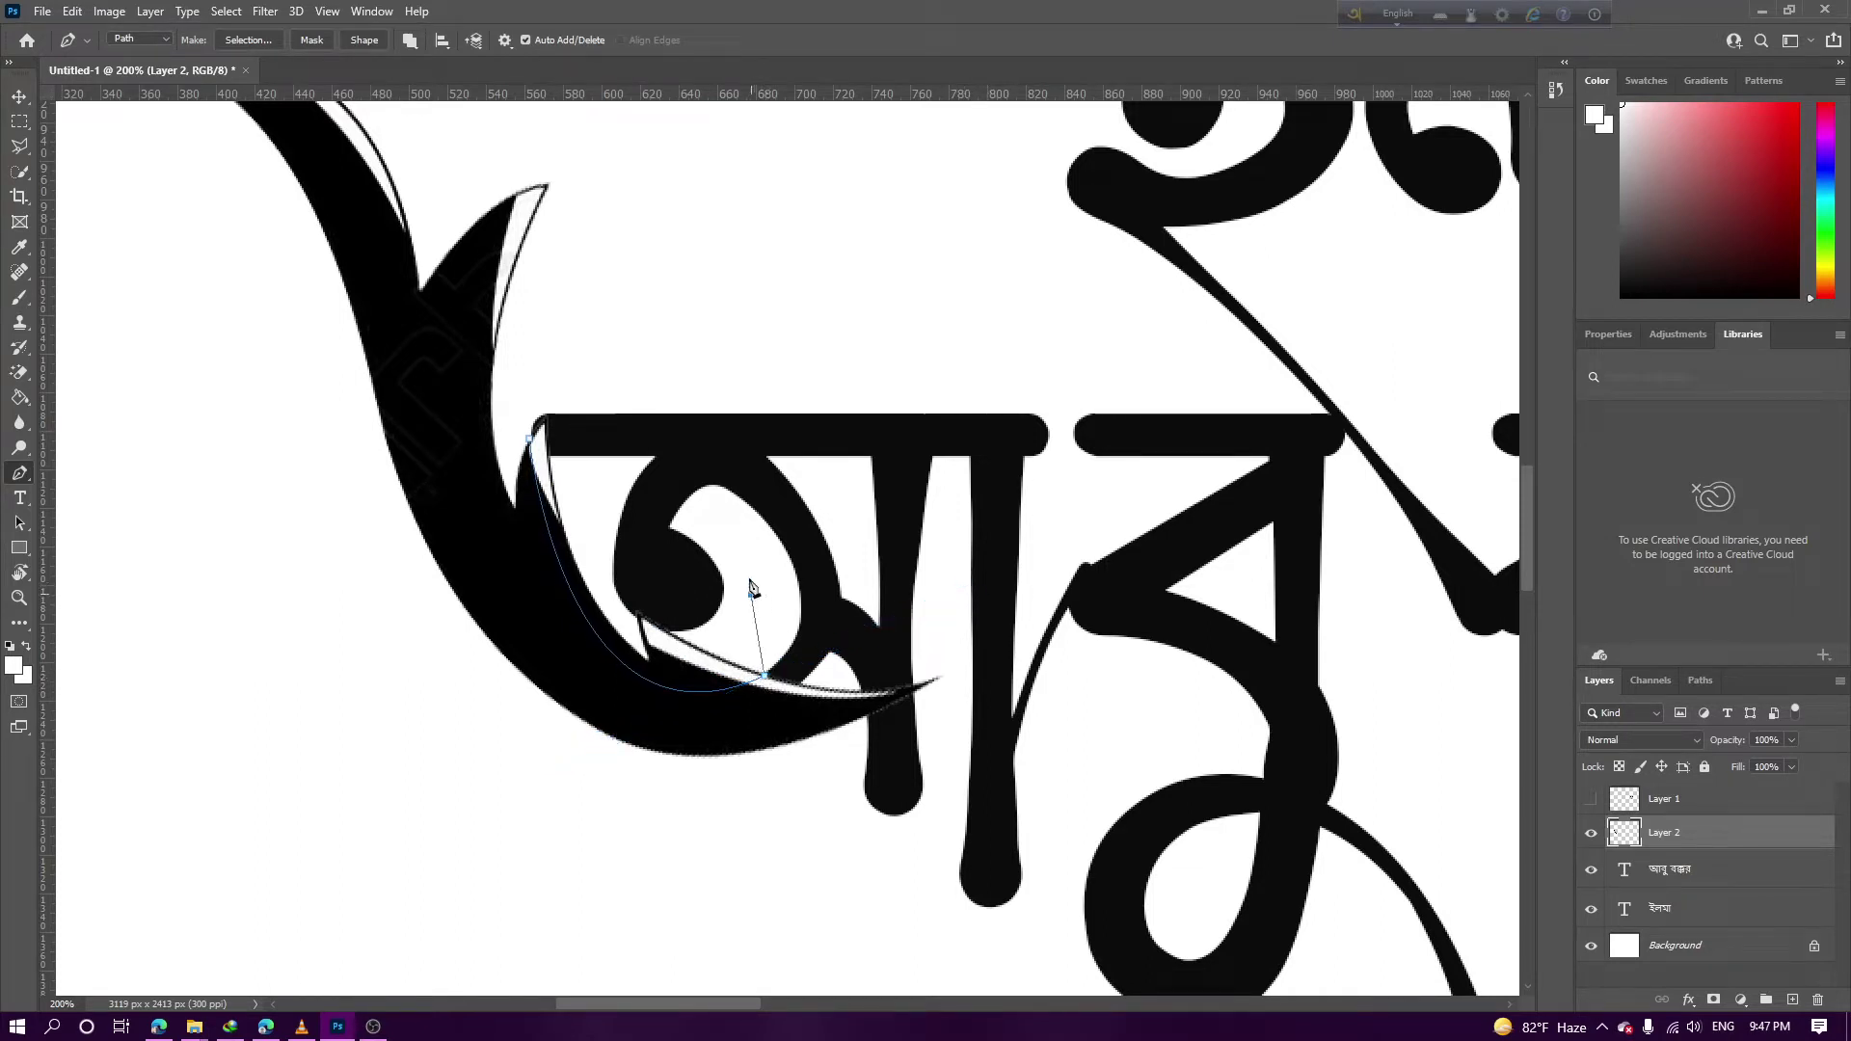
click(718, 481)
click(533, 439)
right_click(585, 500)
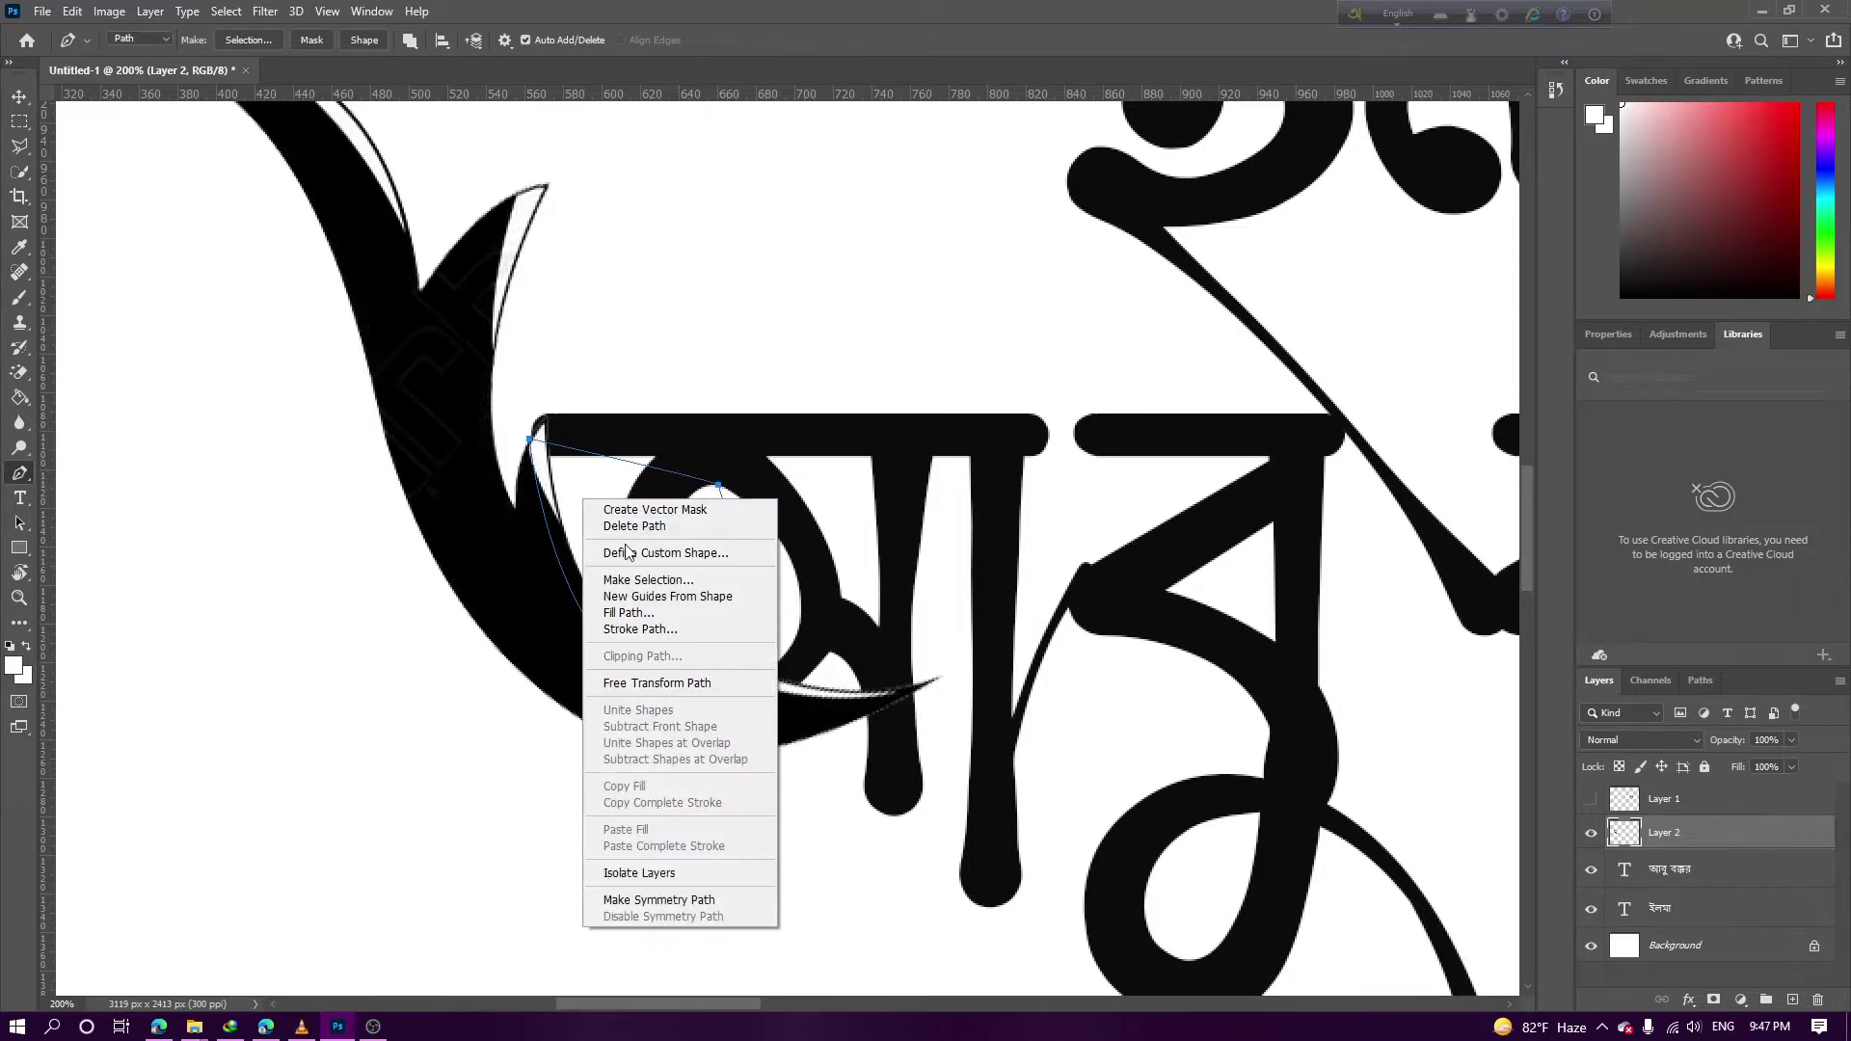
click(670, 580)
key(Return)
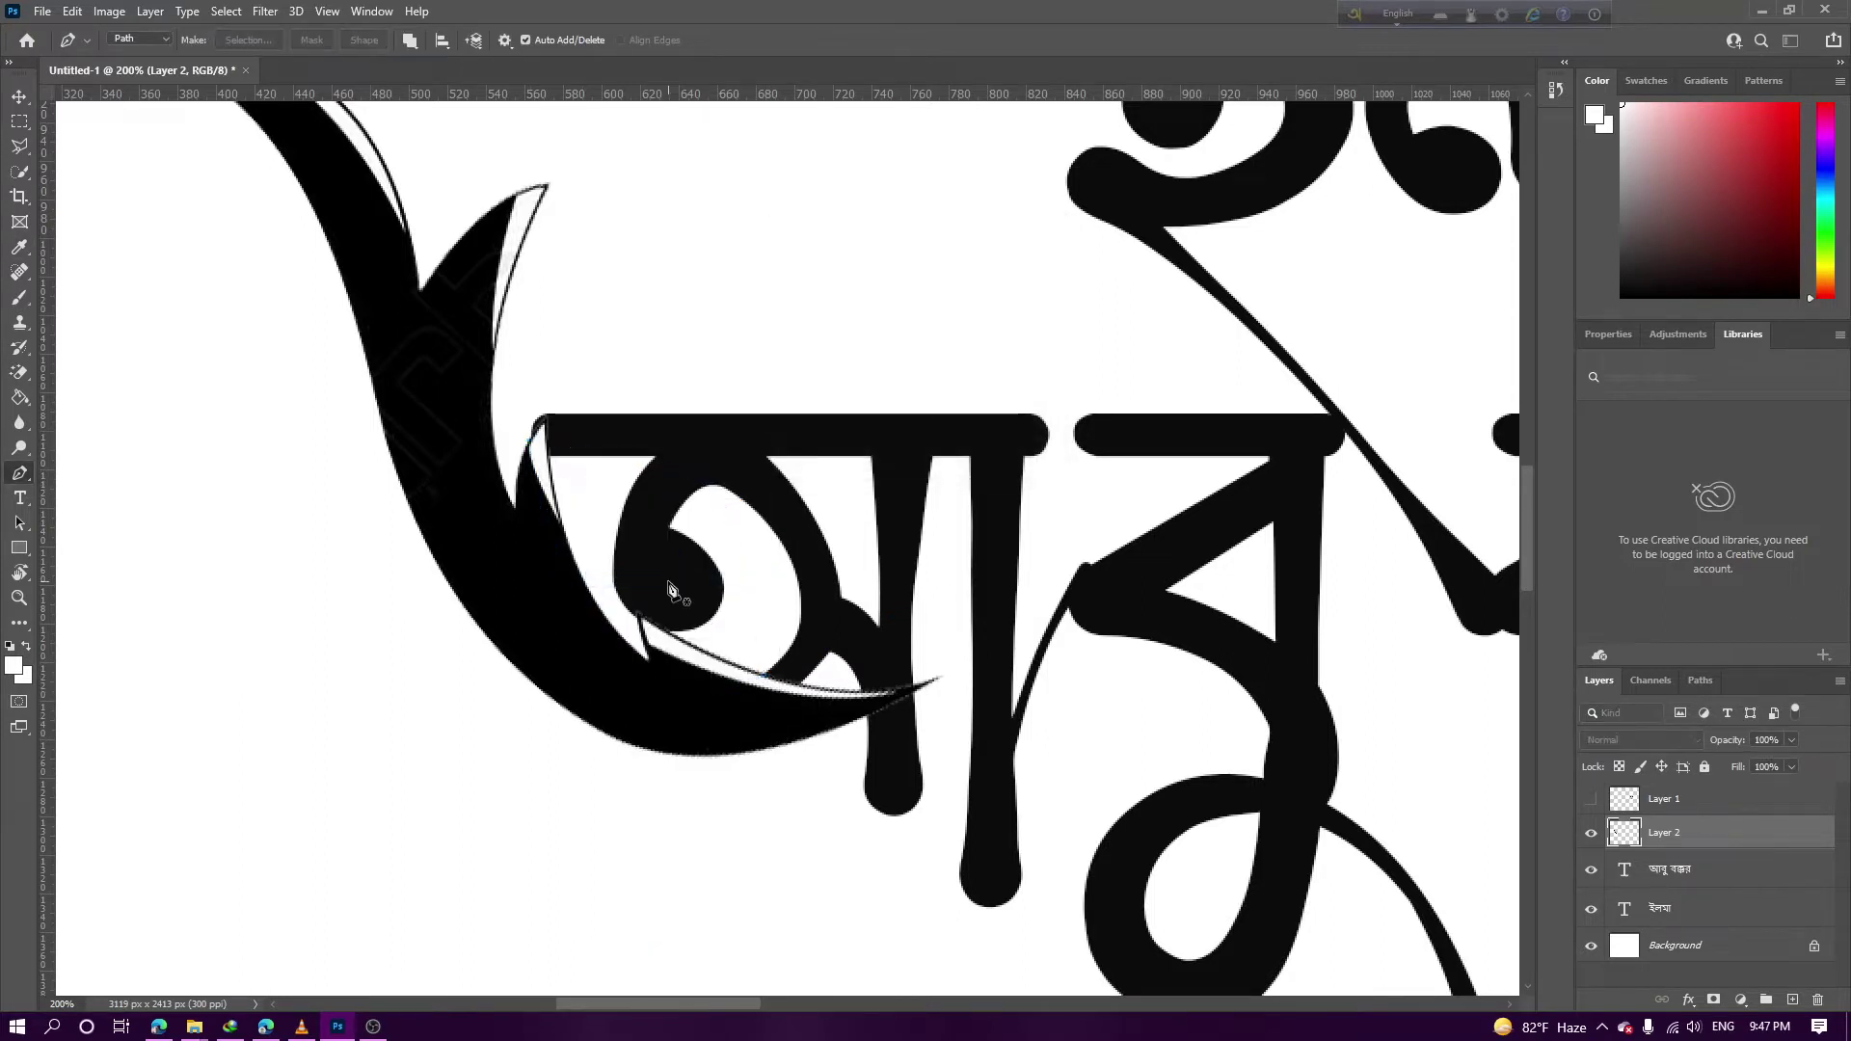
key(Delete)
key(ctrl+d)
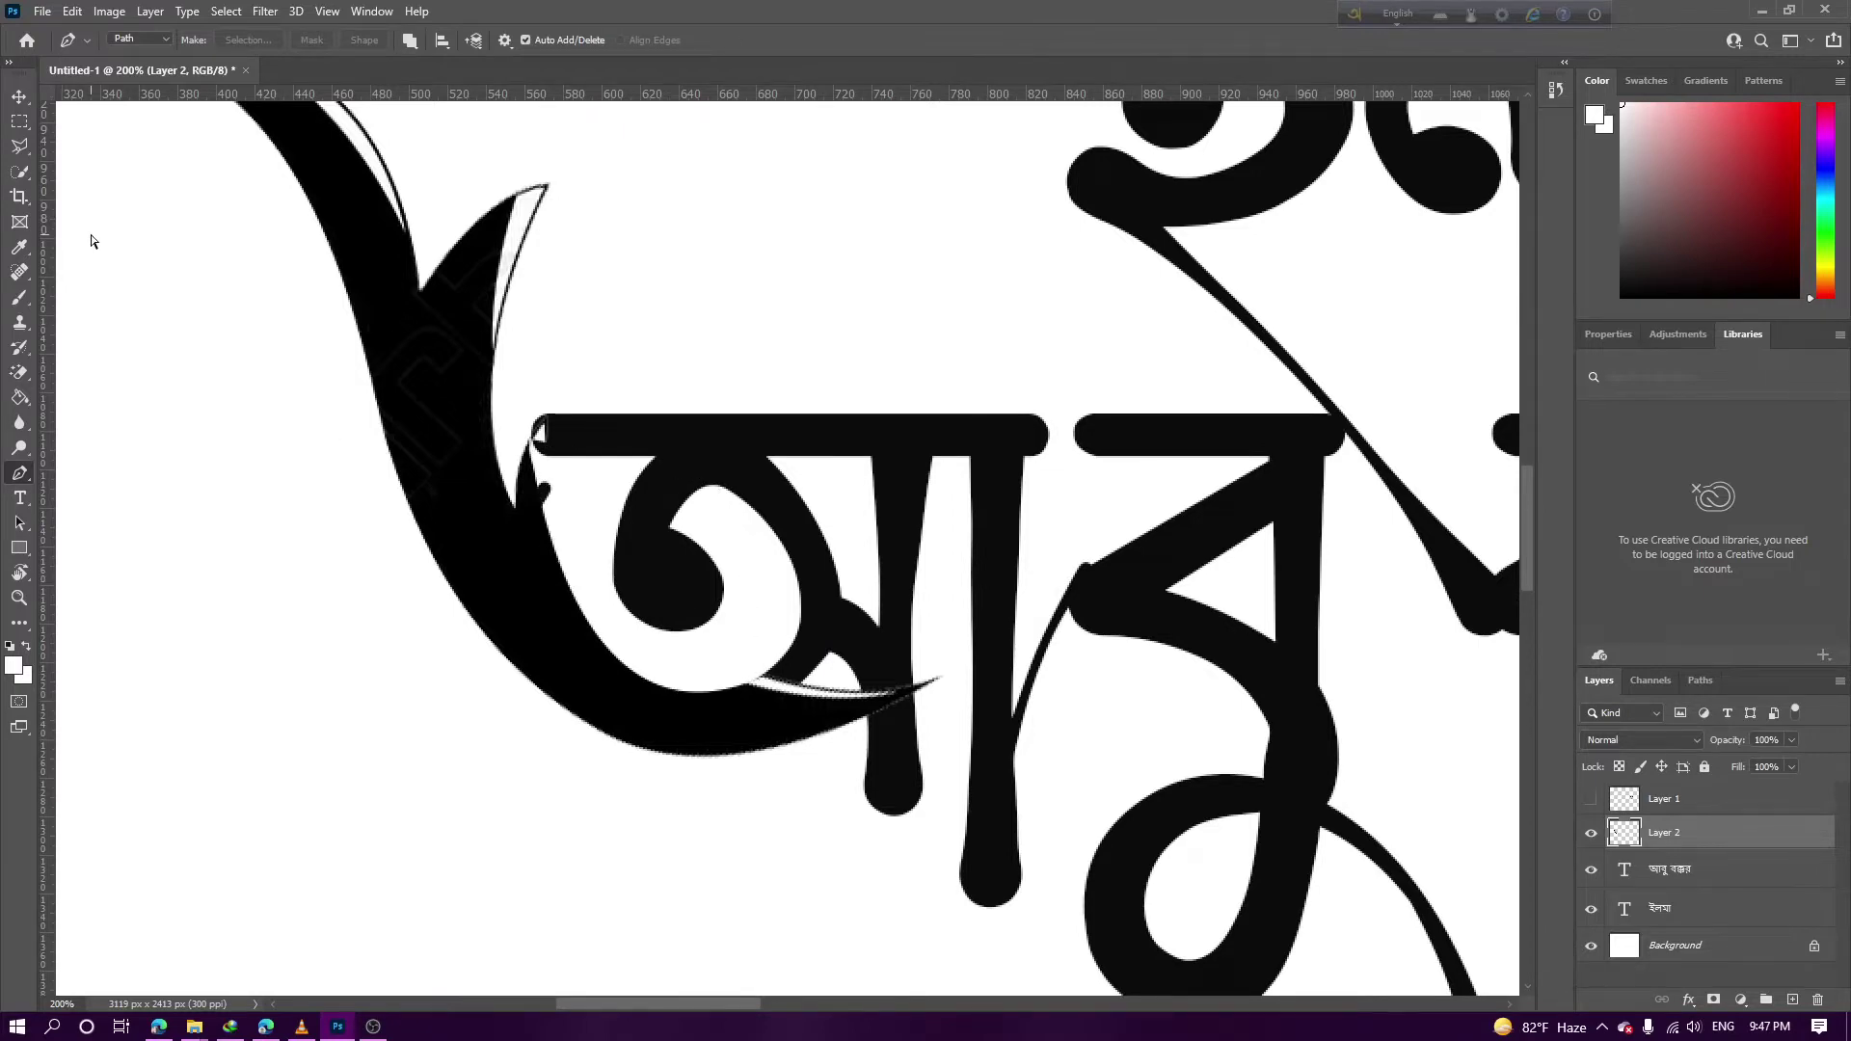
At 300% zoom, try nudging the swash slightly right, then undo it
key(ctrl+plus)
click(19, 96)
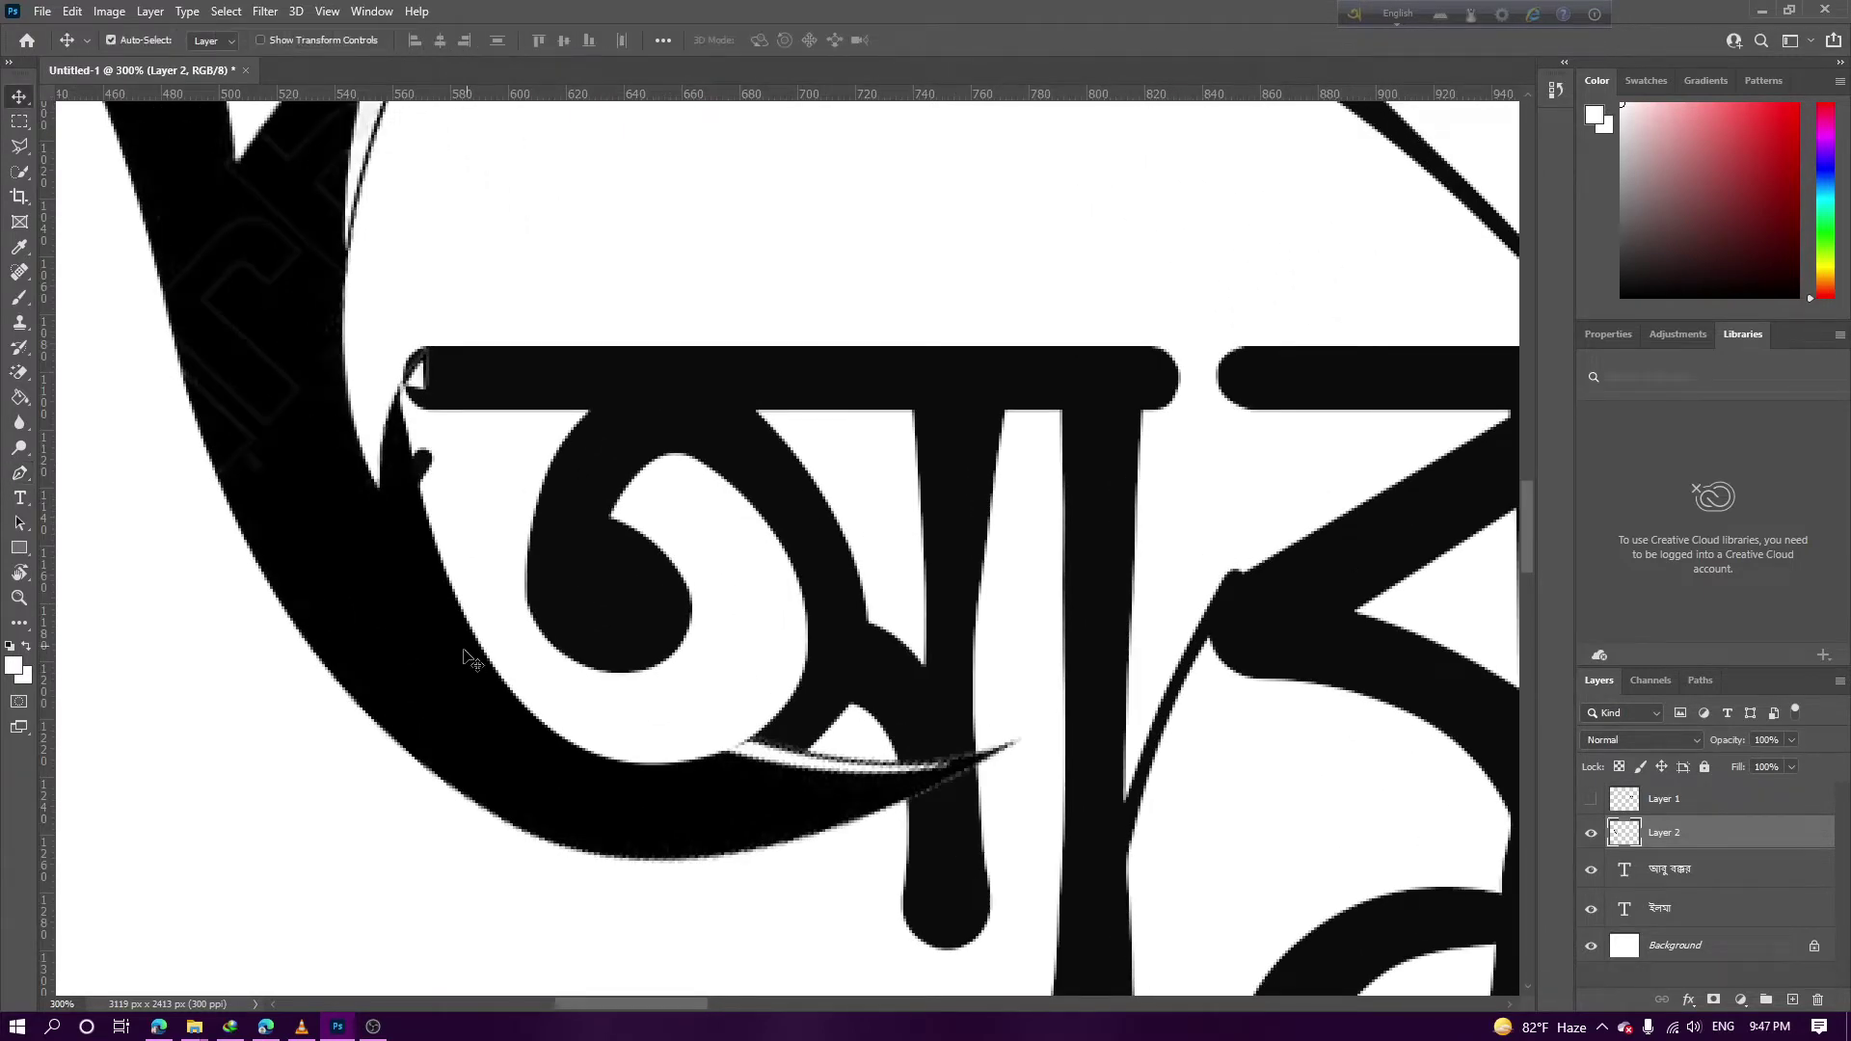
drag(463, 651, 476, 652)
key(ctrl+z)
key(ctrl+minus)
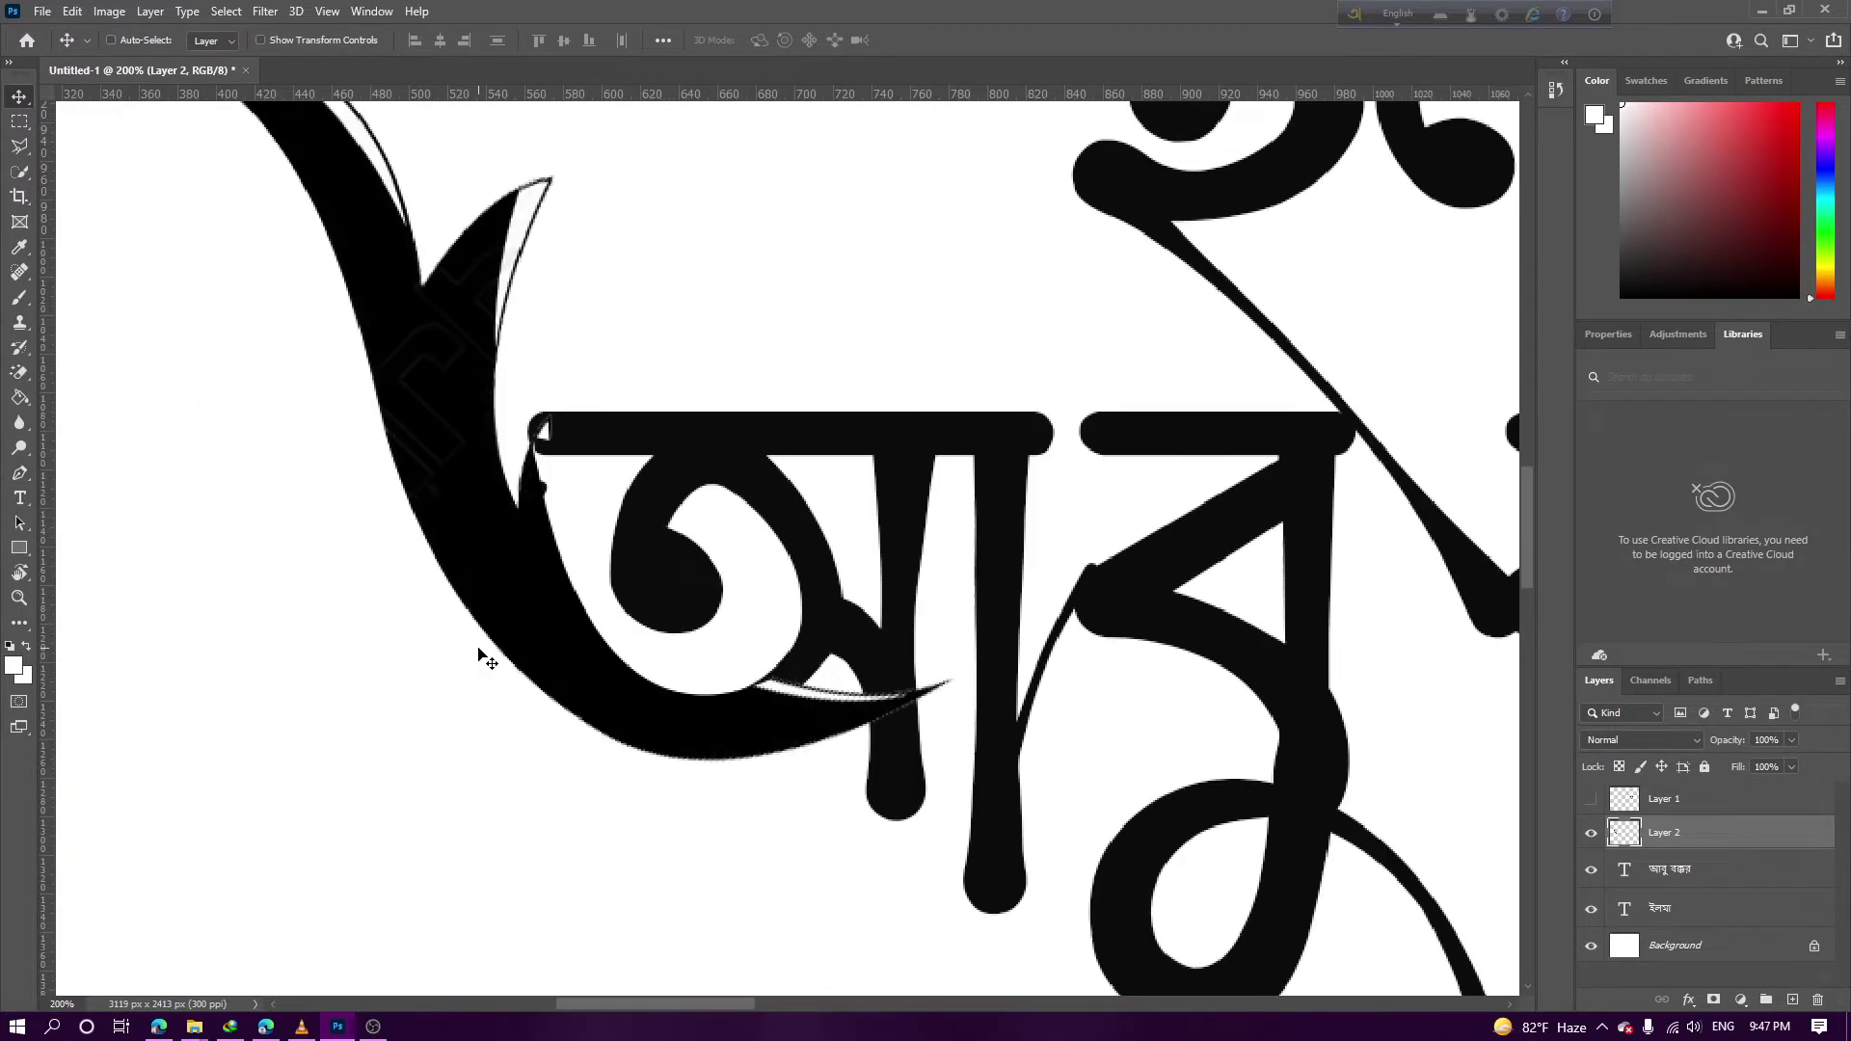
key(ctrl+plus)
scroll(701, 594, down, 2)
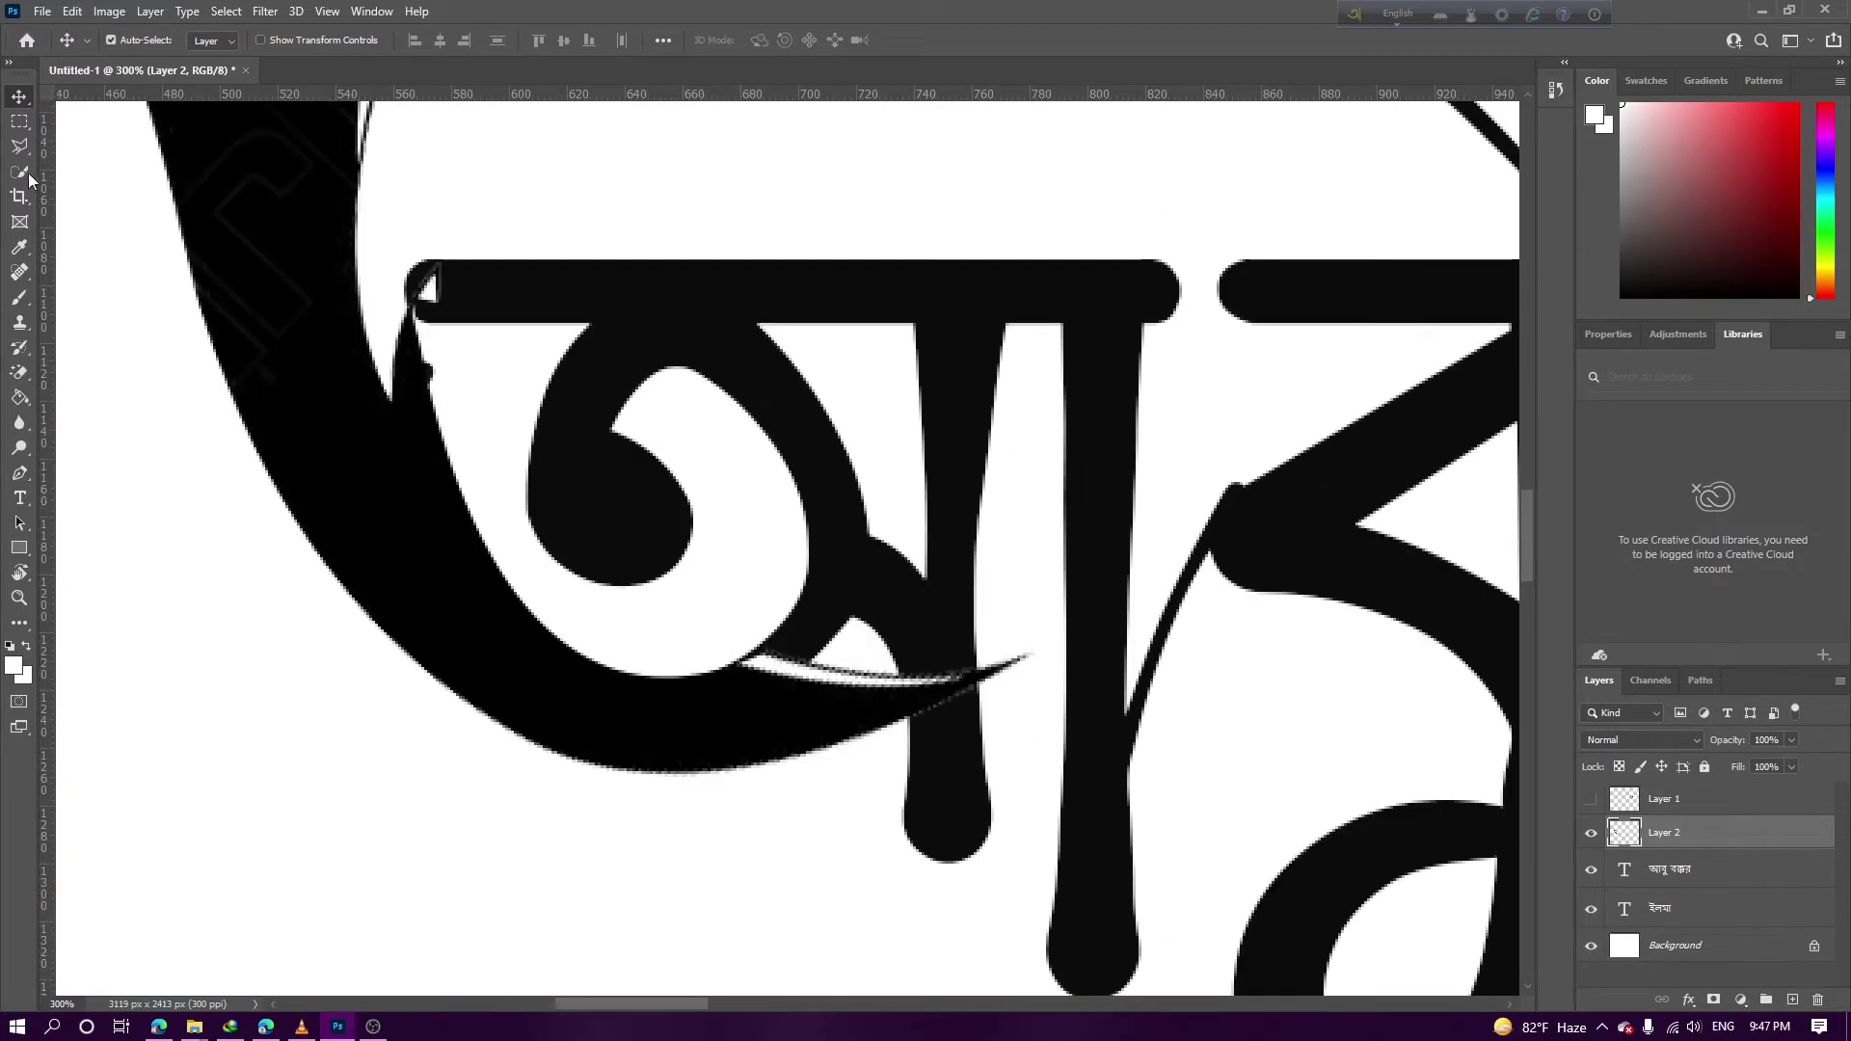
Trace a new path around the swash tail's white sliver and convert it to a selection
click(19, 473)
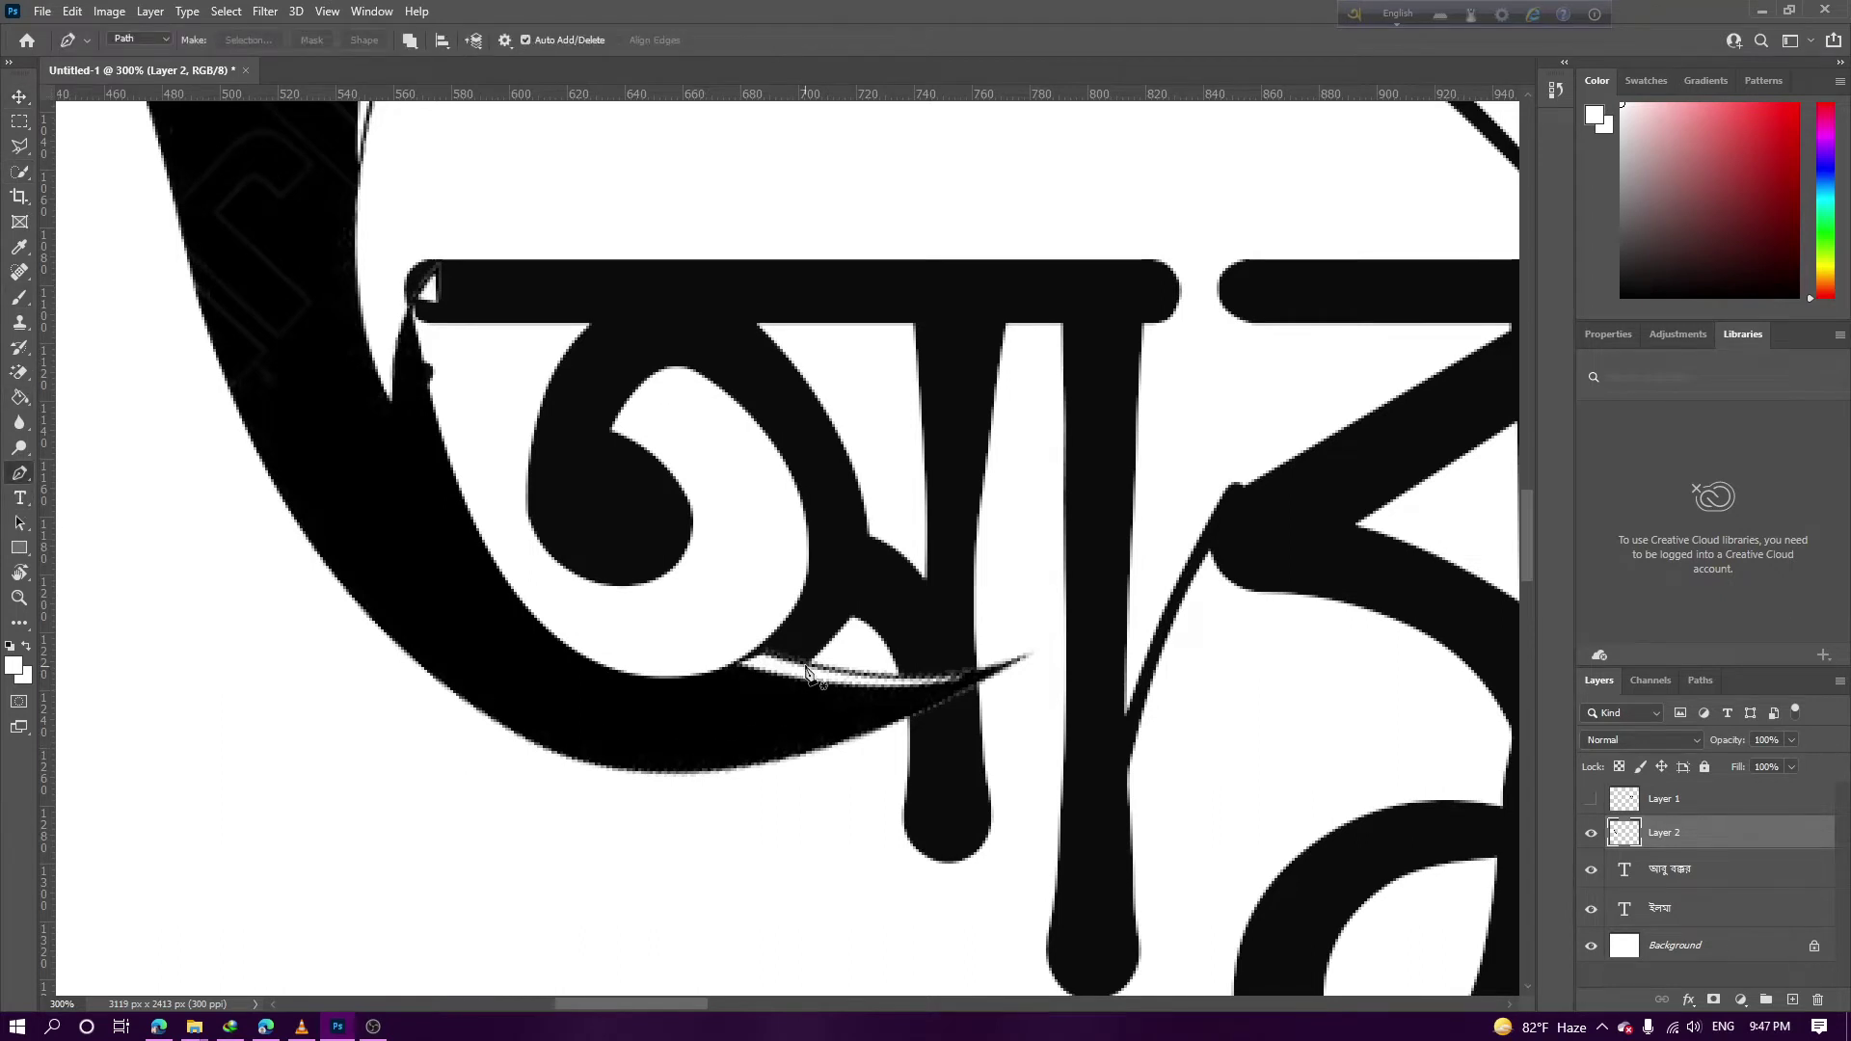
click(806, 666)
drag(494, 720, 257, 639)
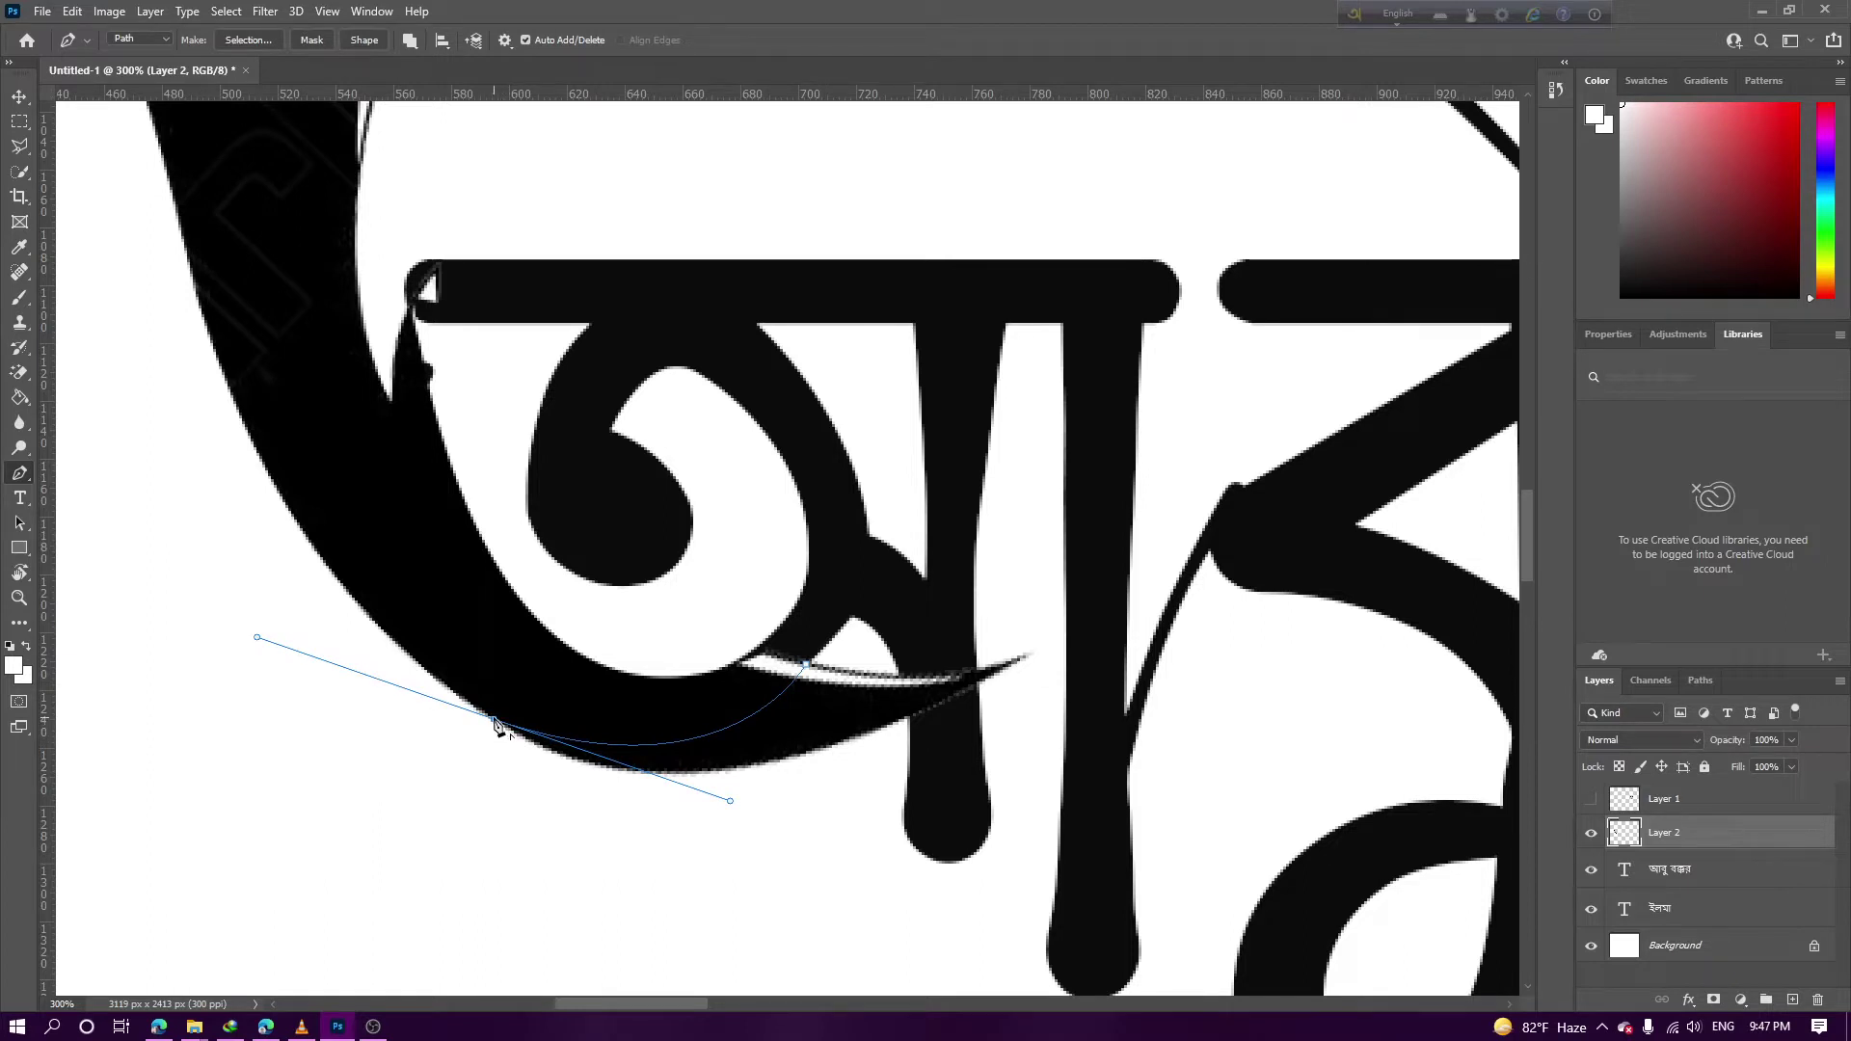
click(494, 829)
click(777, 857)
click(954, 761)
drag(1110, 655, 1092, 582)
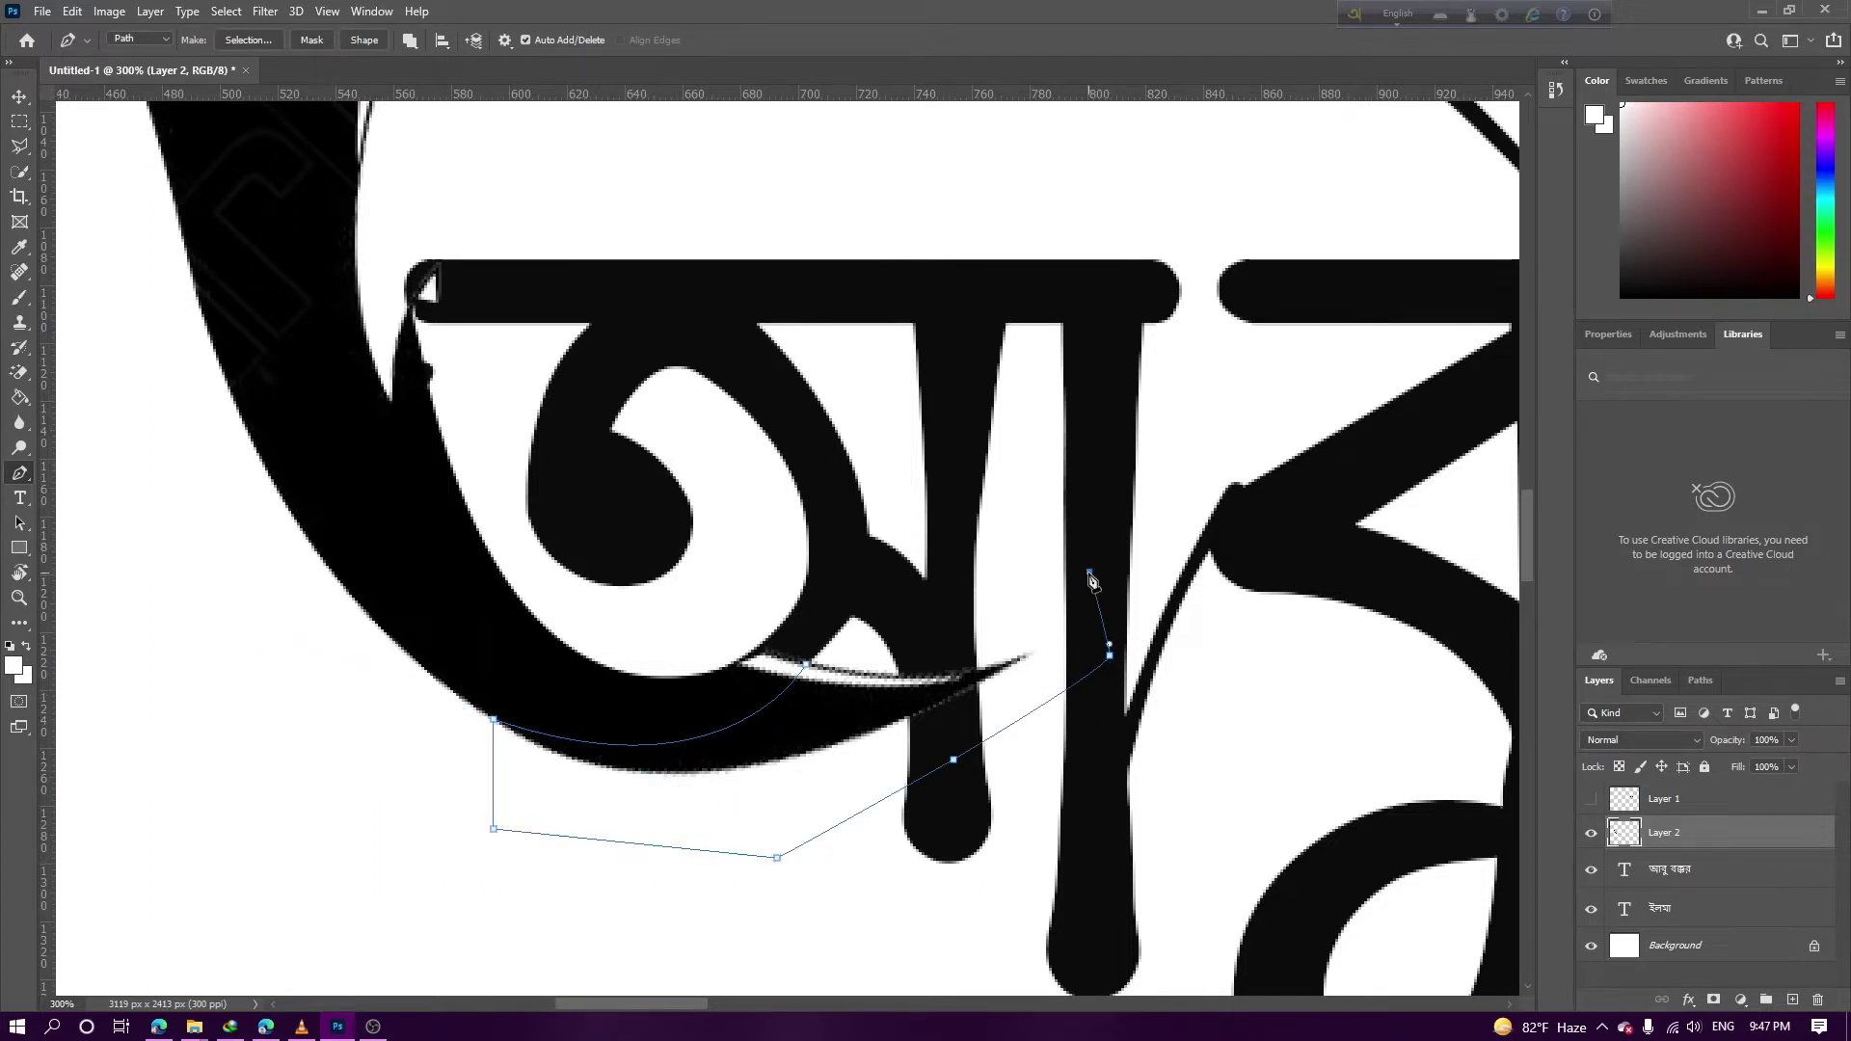
click(807, 658)
right_click(857, 692)
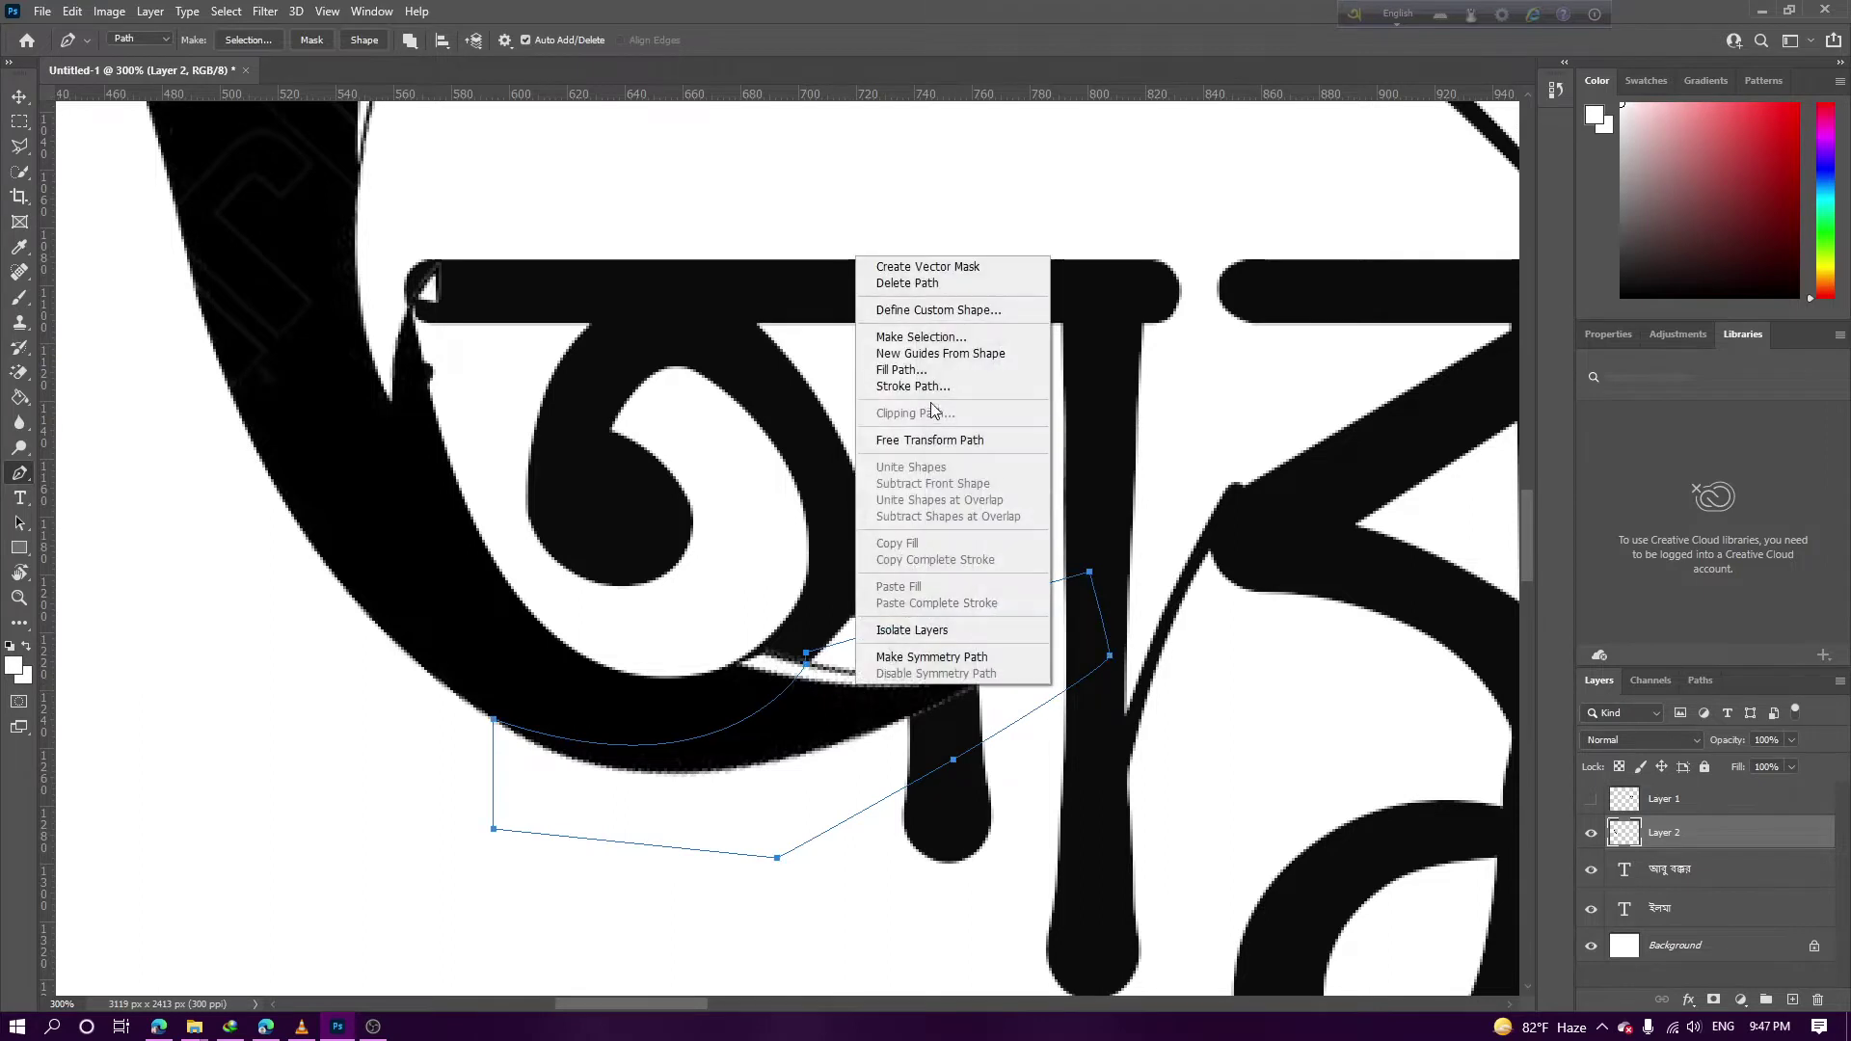
click(939, 354)
key(Return)
key(End)
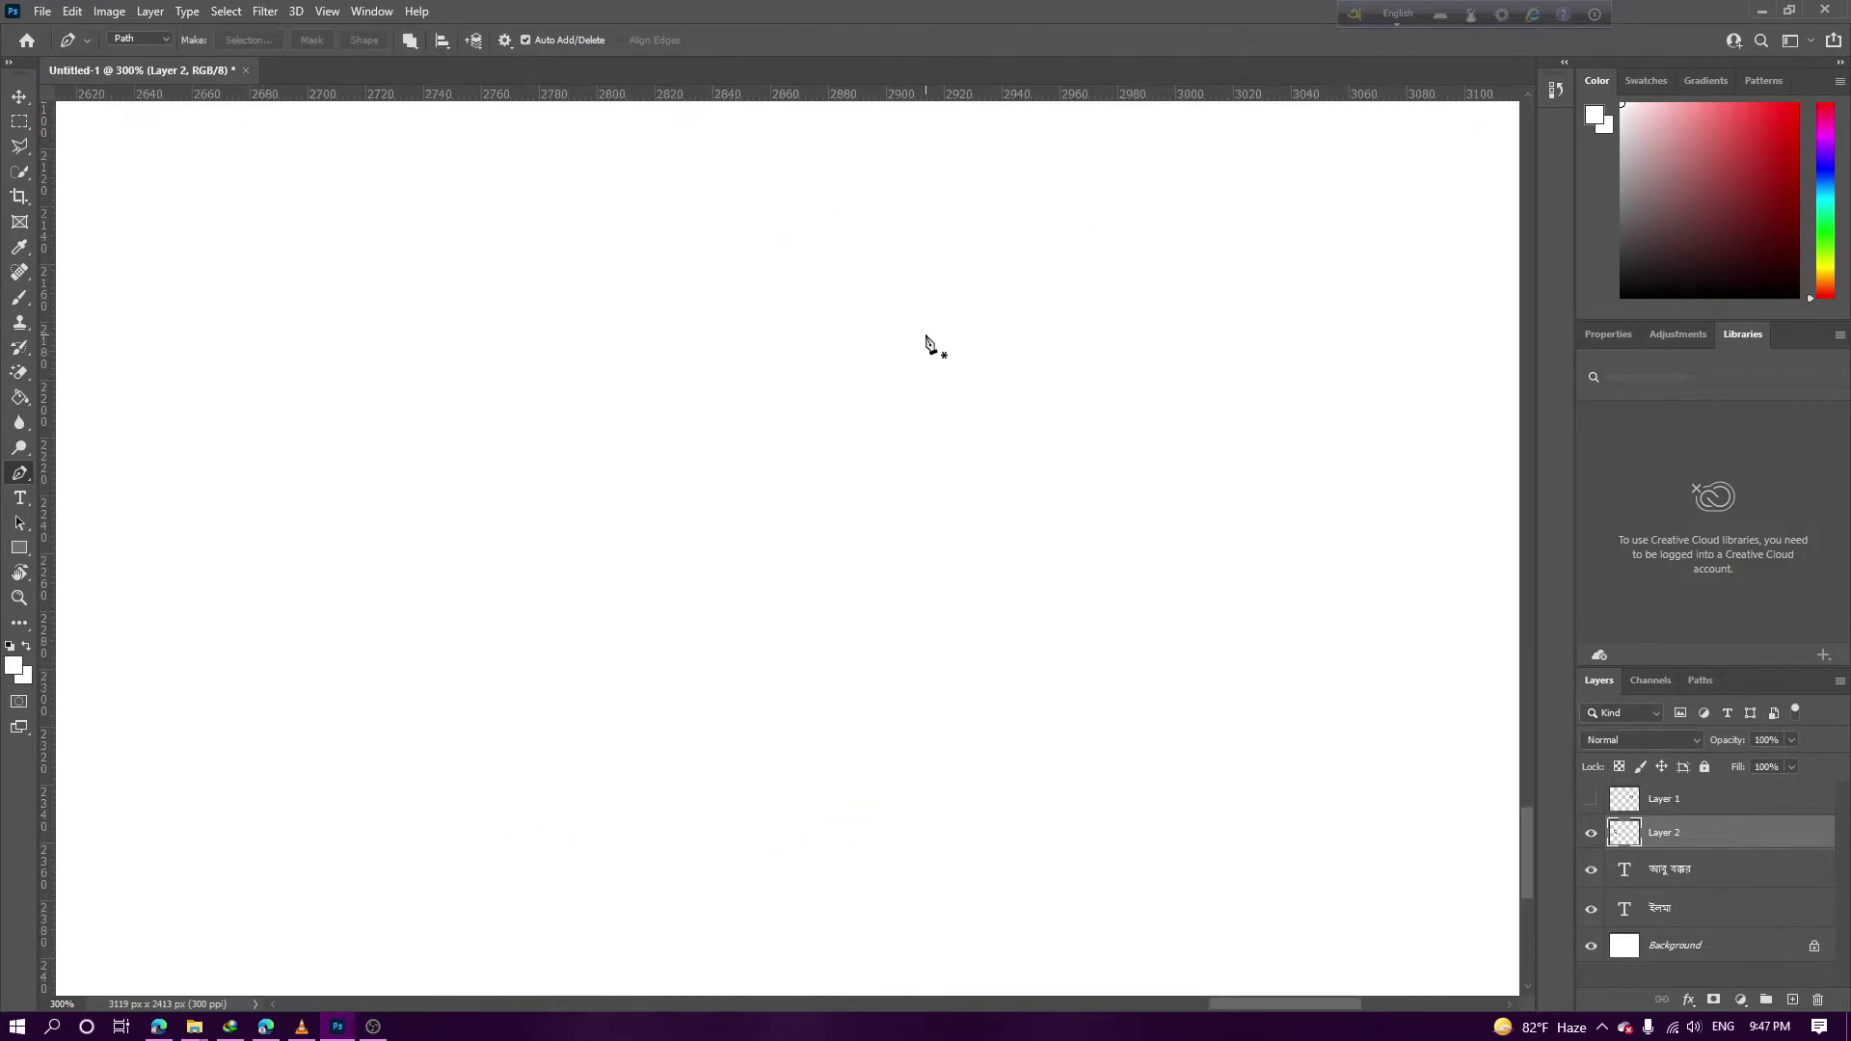
Back at 200% on the lettering, make a selection from the path, then zoom out to 100%
key(ctrl+minus)
key(ctrl+minus)
drag(927, 339, 1472, 730)
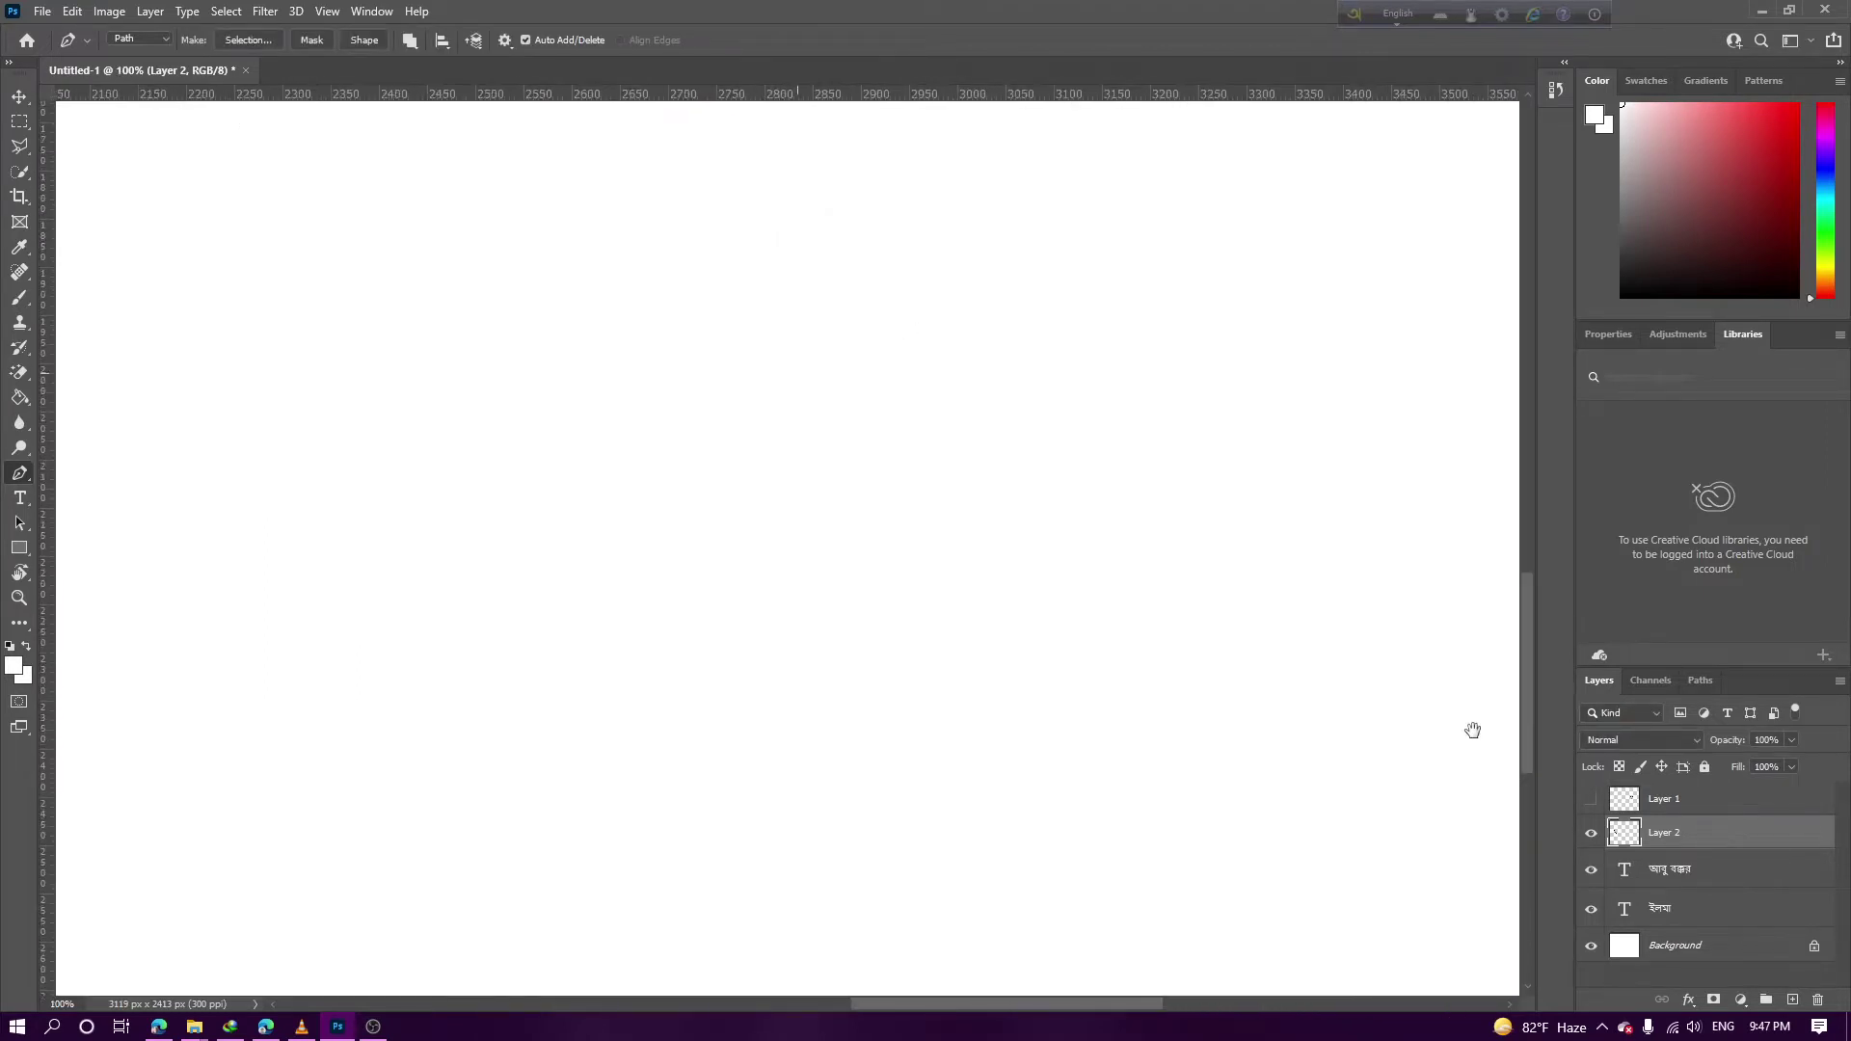
scroll(943, 525, up, 5)
scroll(943, 525, left, 5)
key(ctrl+plus)
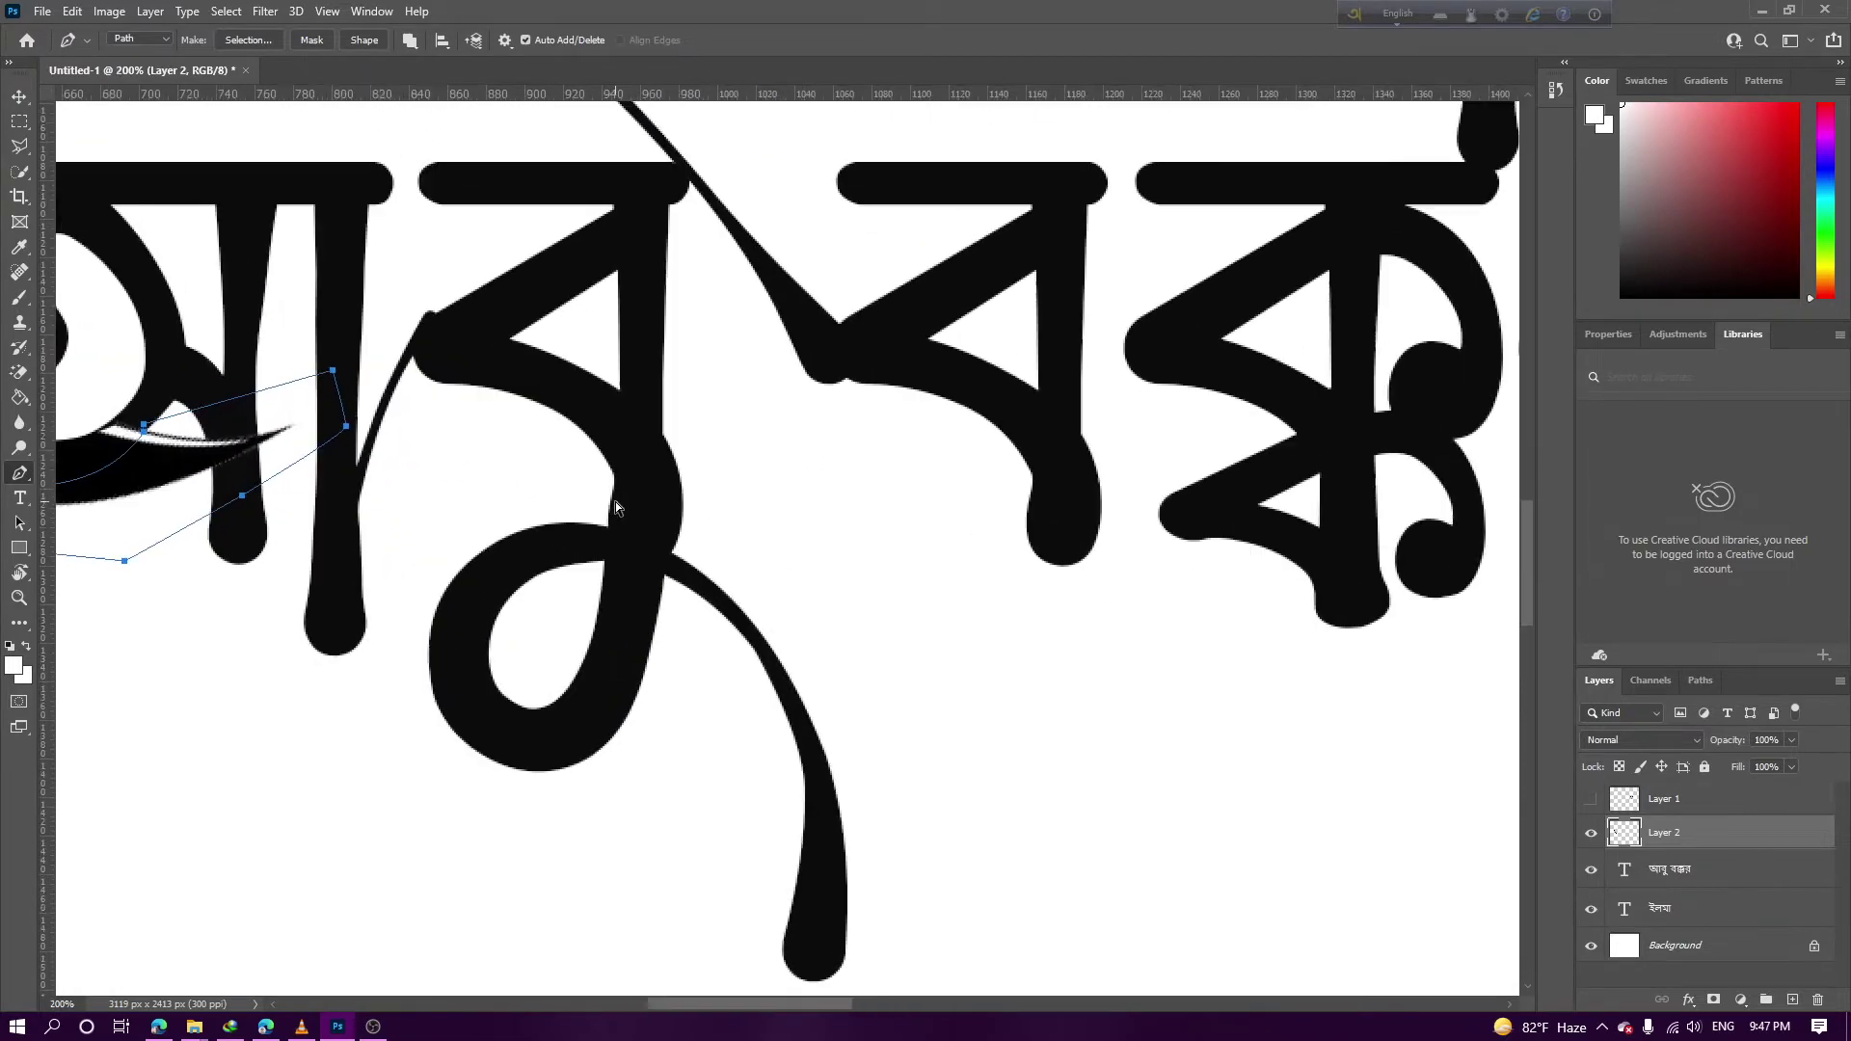
scroll(615, 501, up, 2)
scroll(615, 502, left, 9)
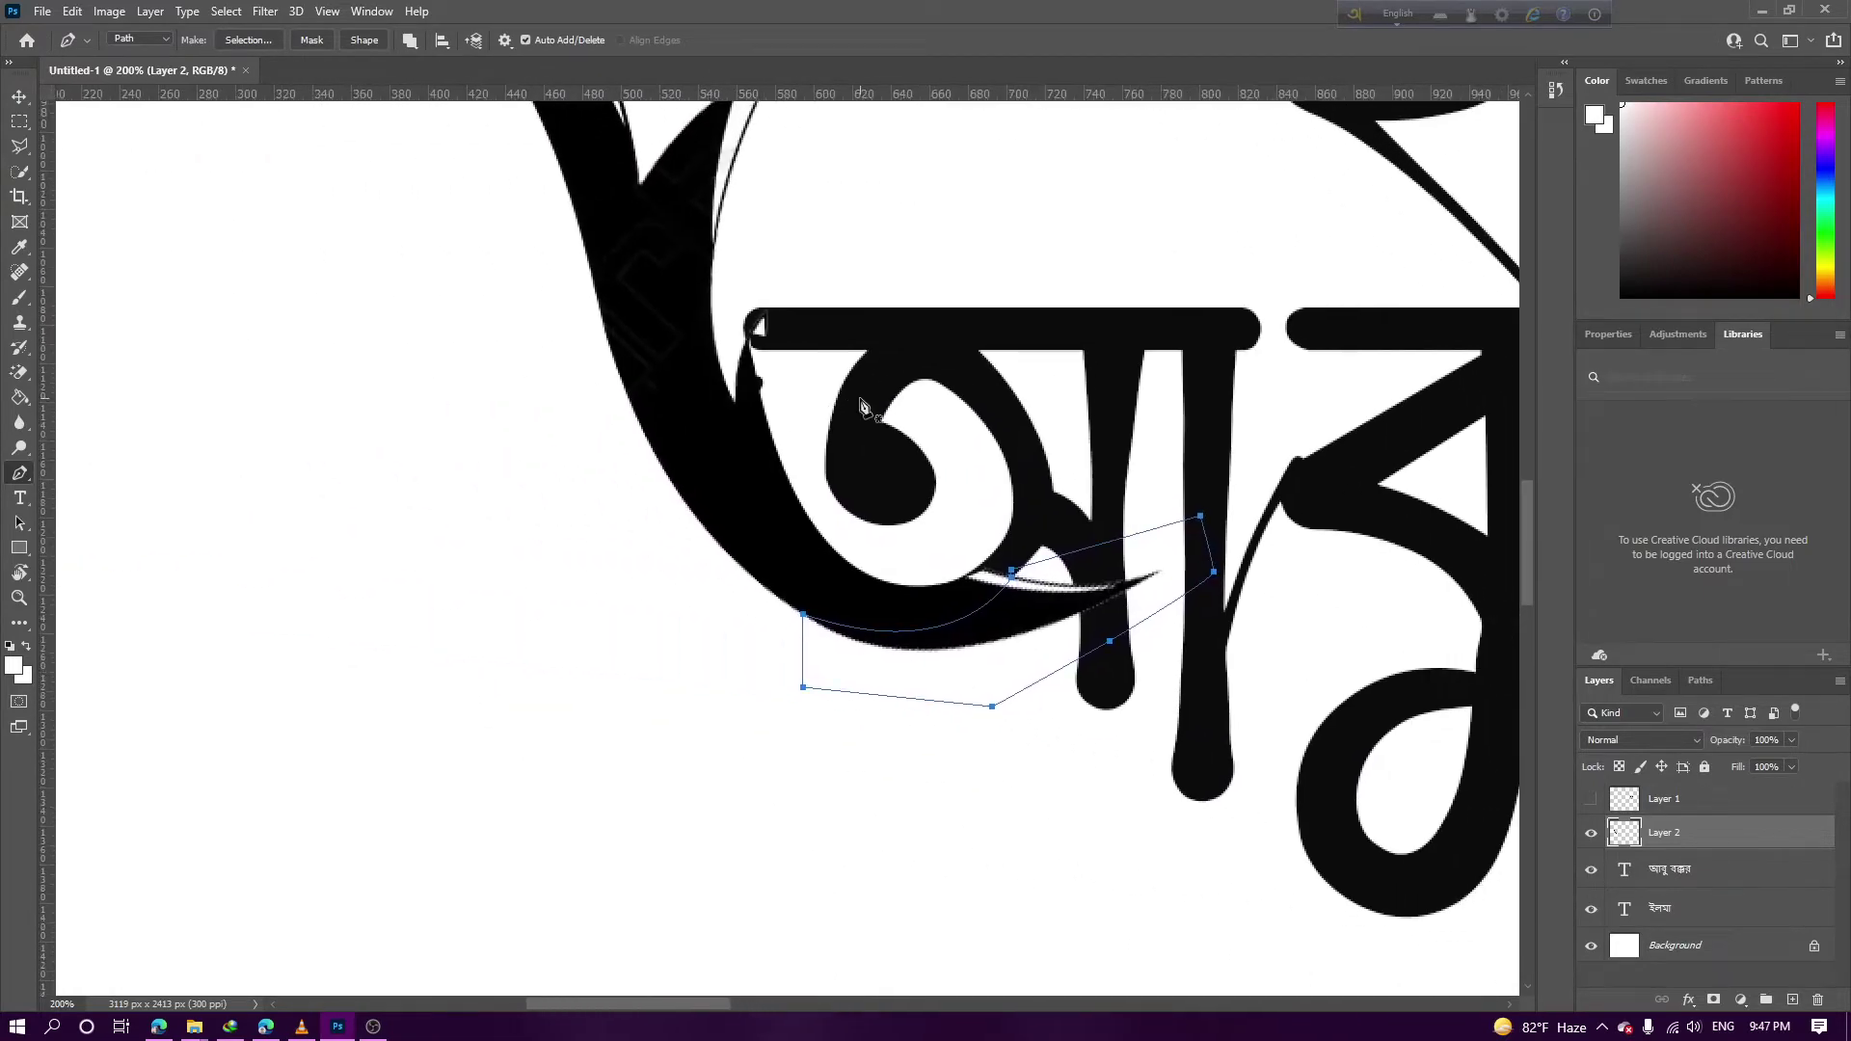
right_click(1076, 601)
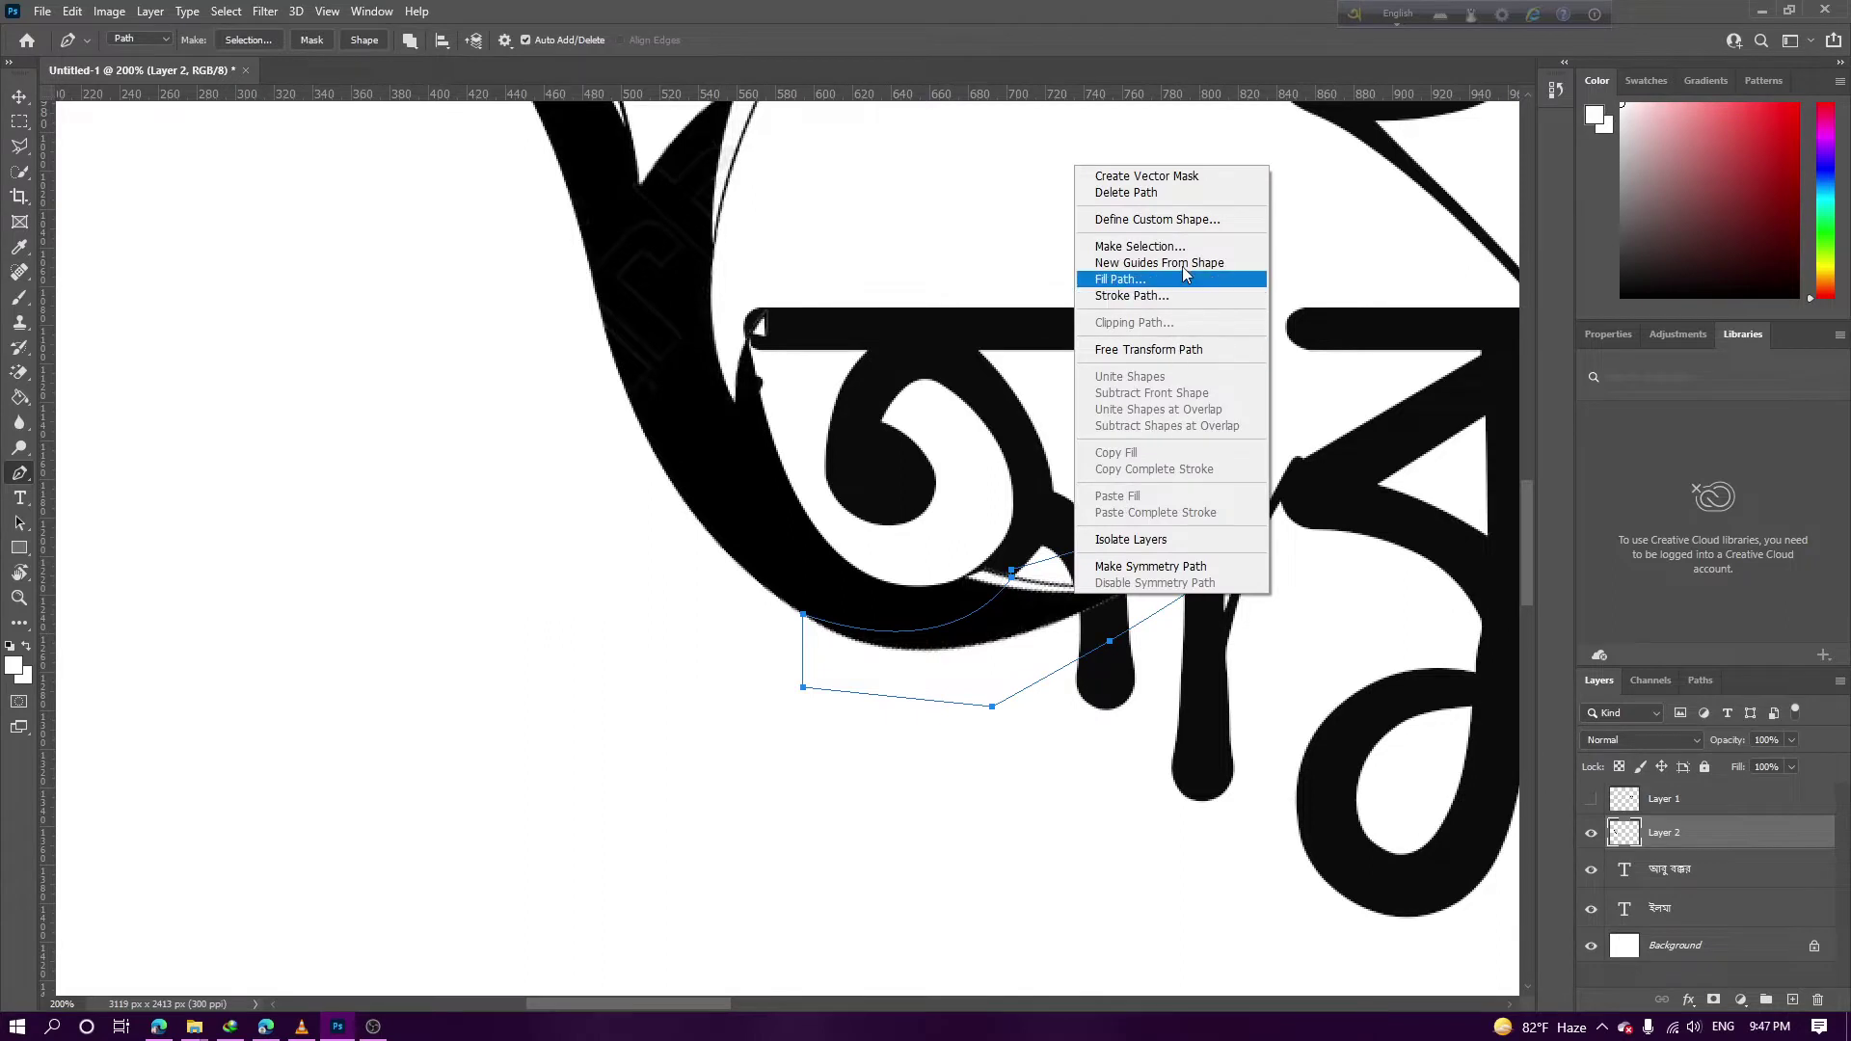
click(1192, 240)
key(Return)
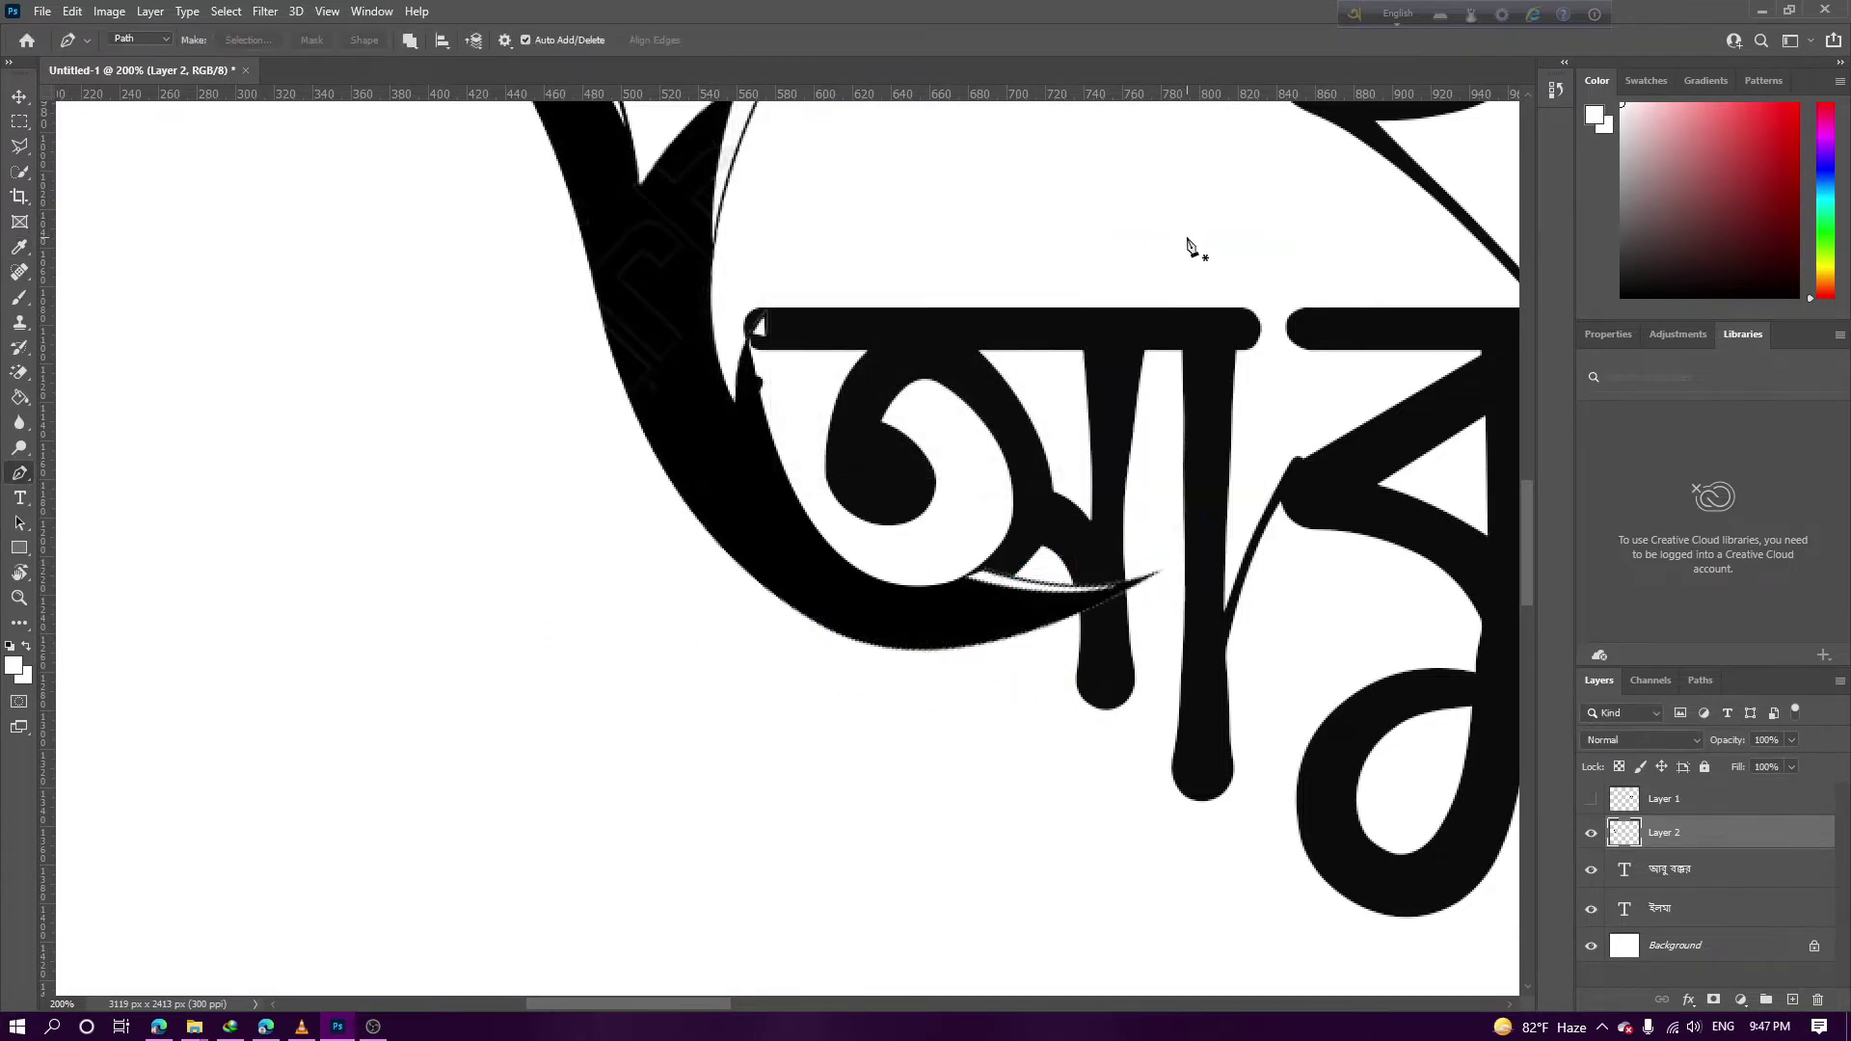
key(f)
key(ctrl+minus)
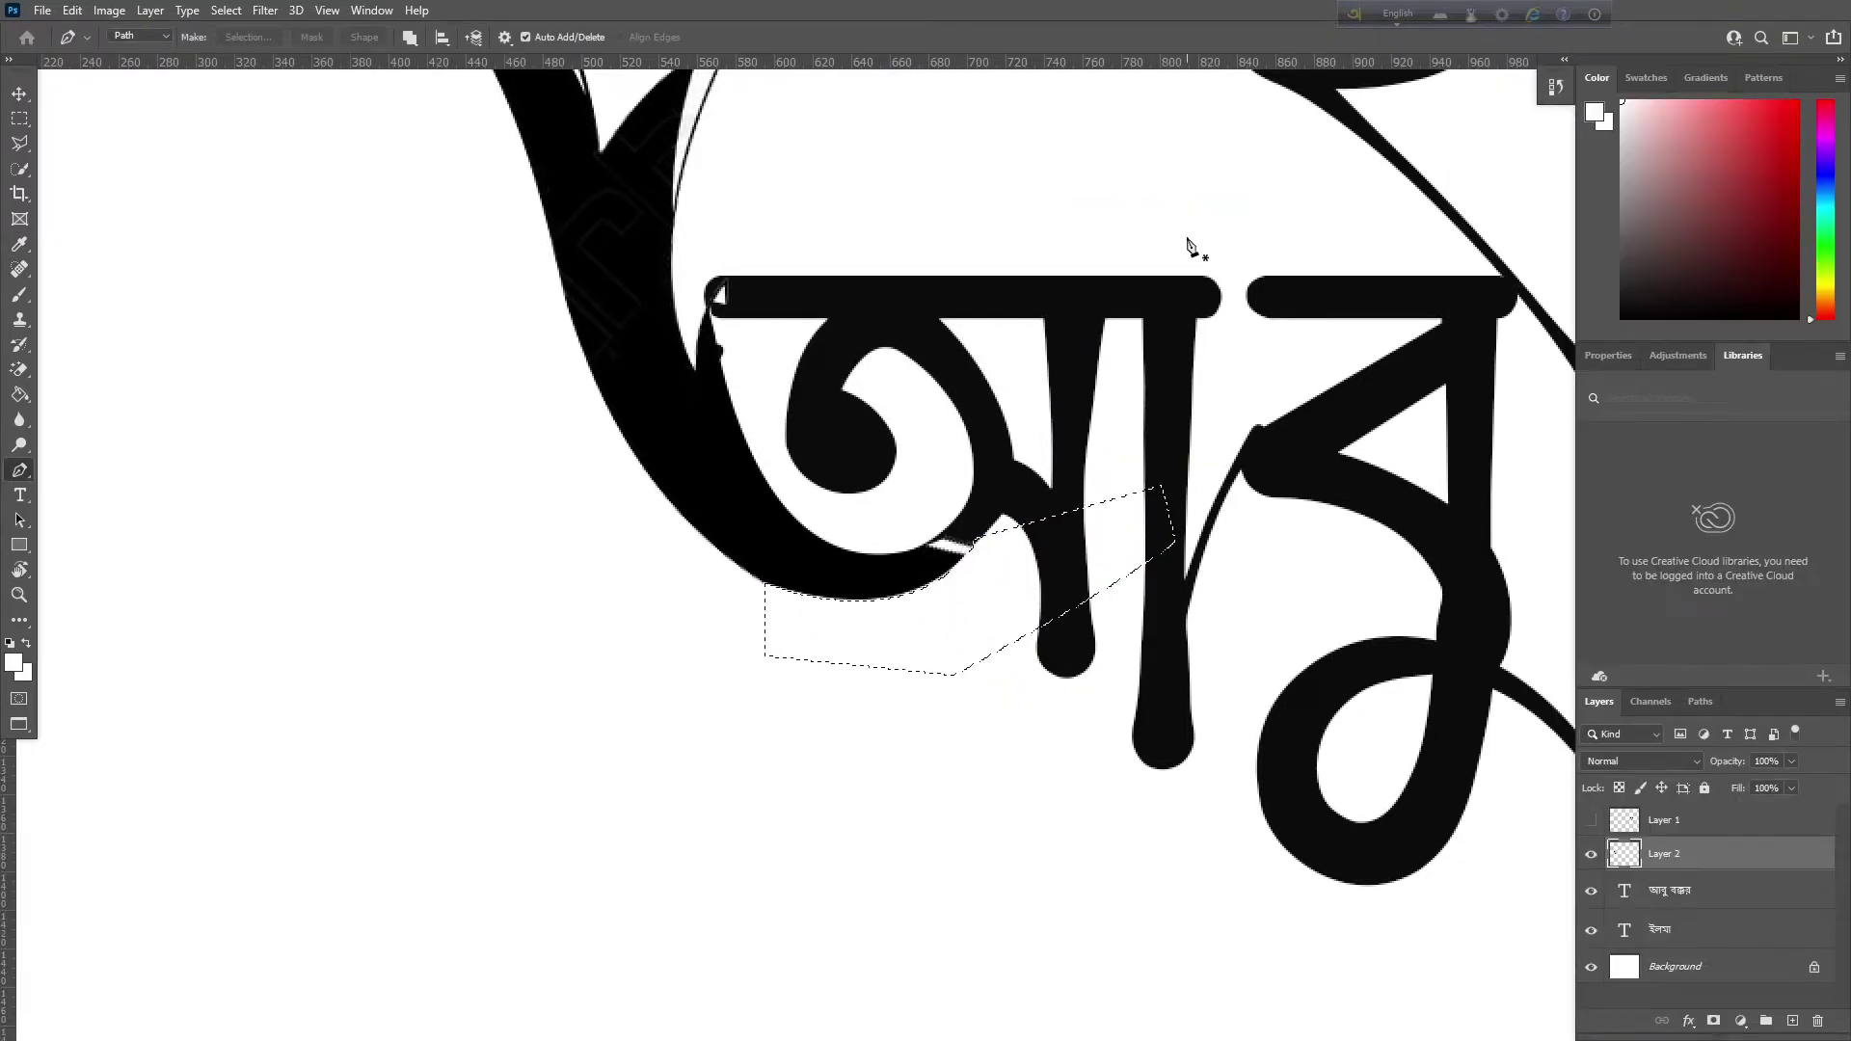
key(ctrl+minus)
key(ctrl+minus)
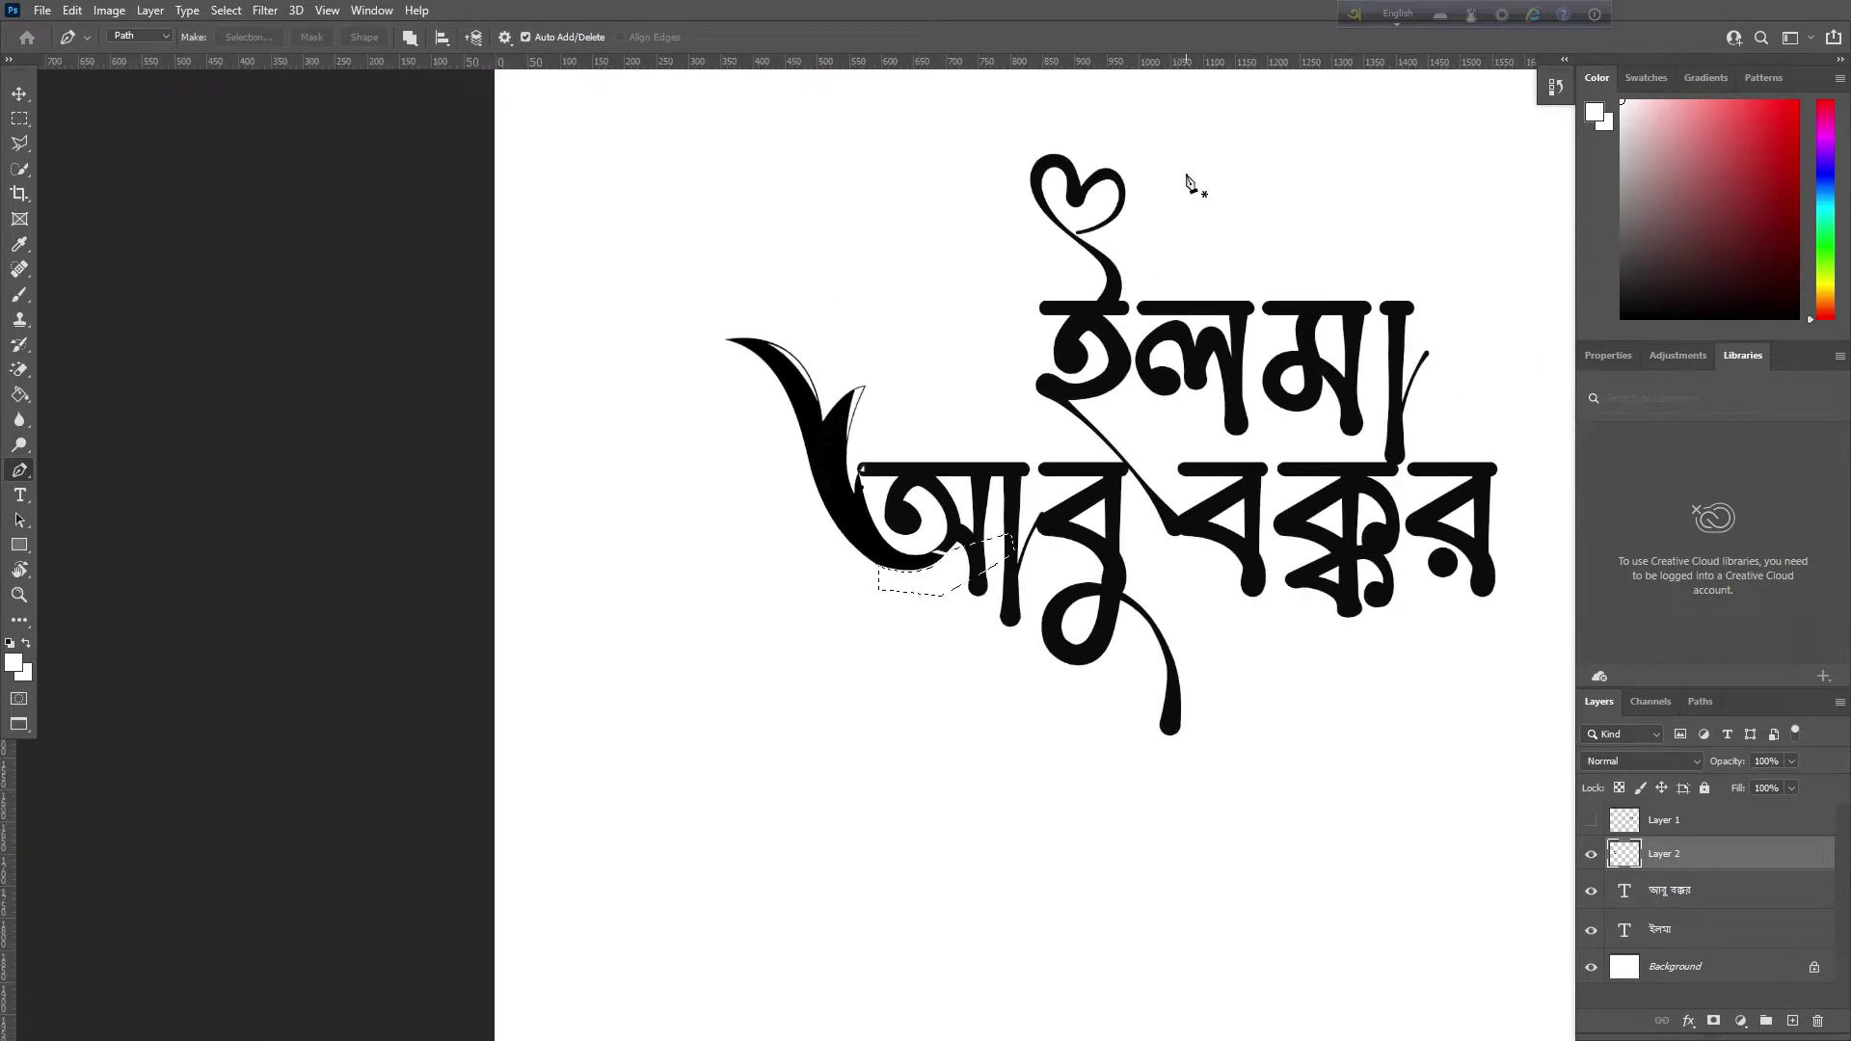
key(ctrl+minus)
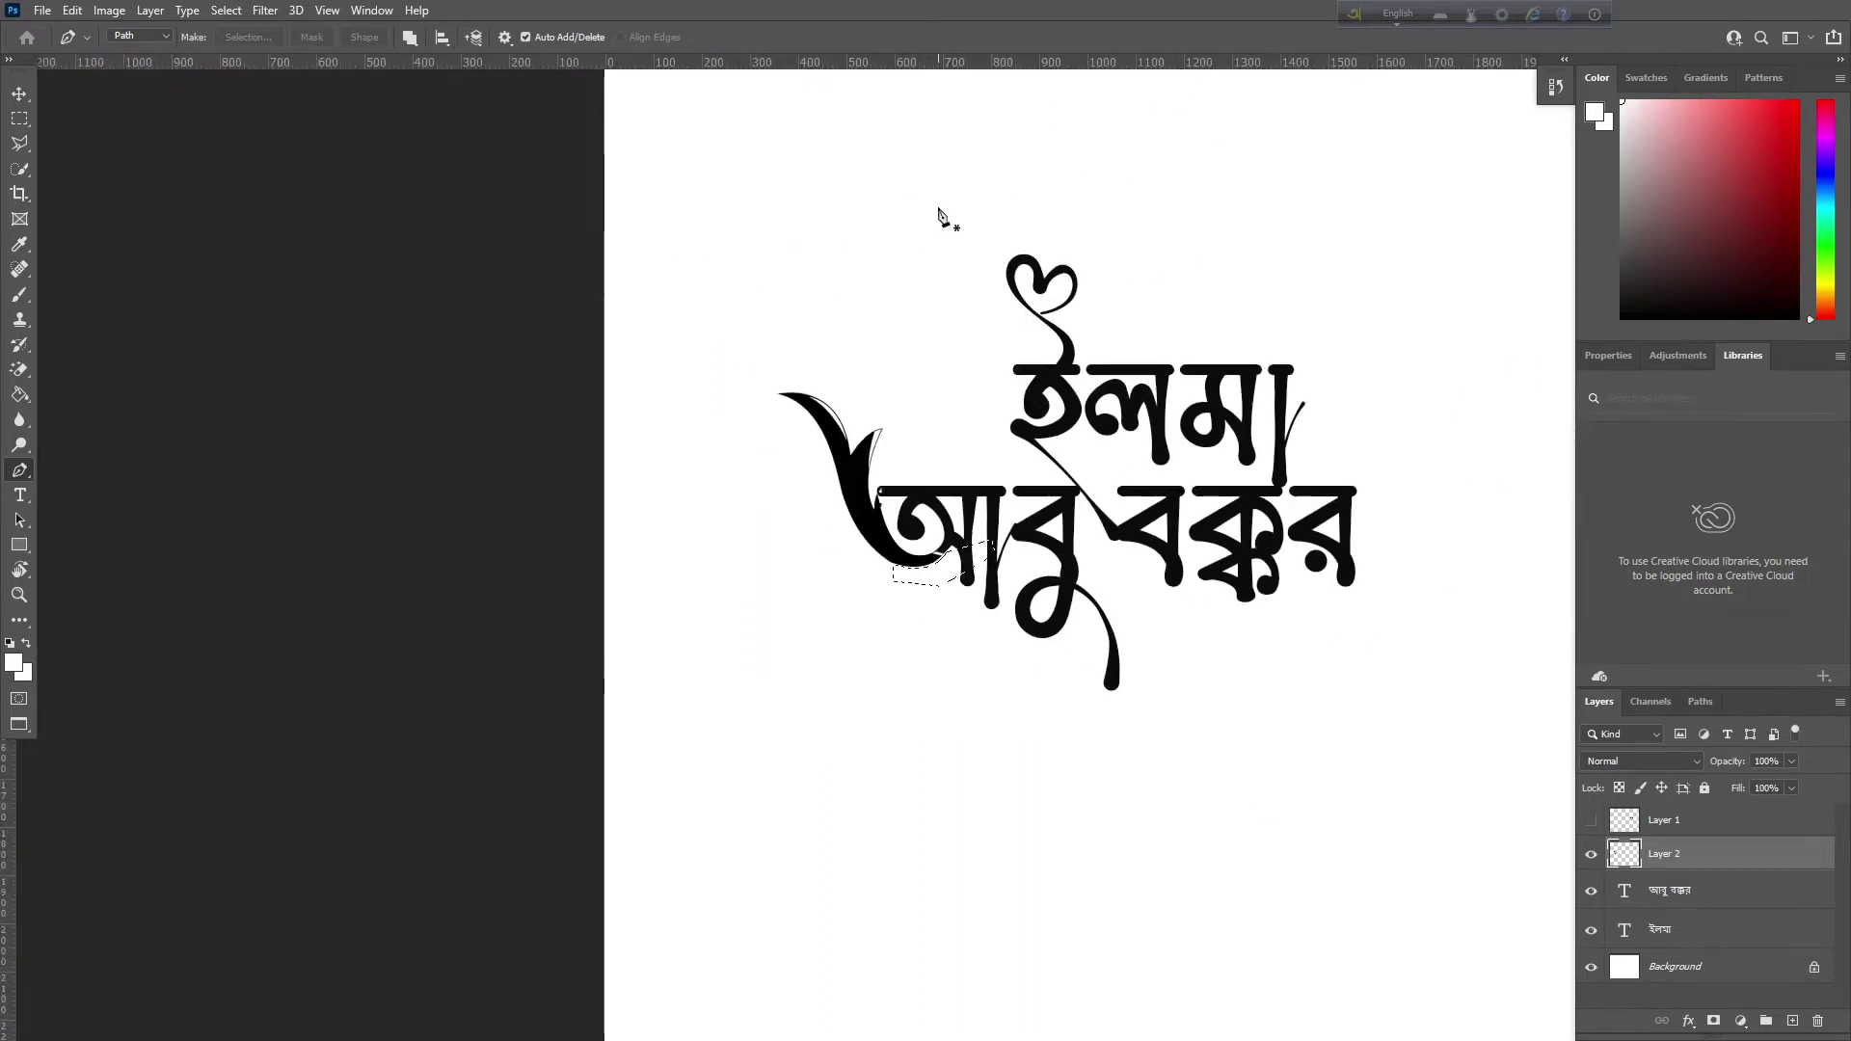
key(ctrl+f)
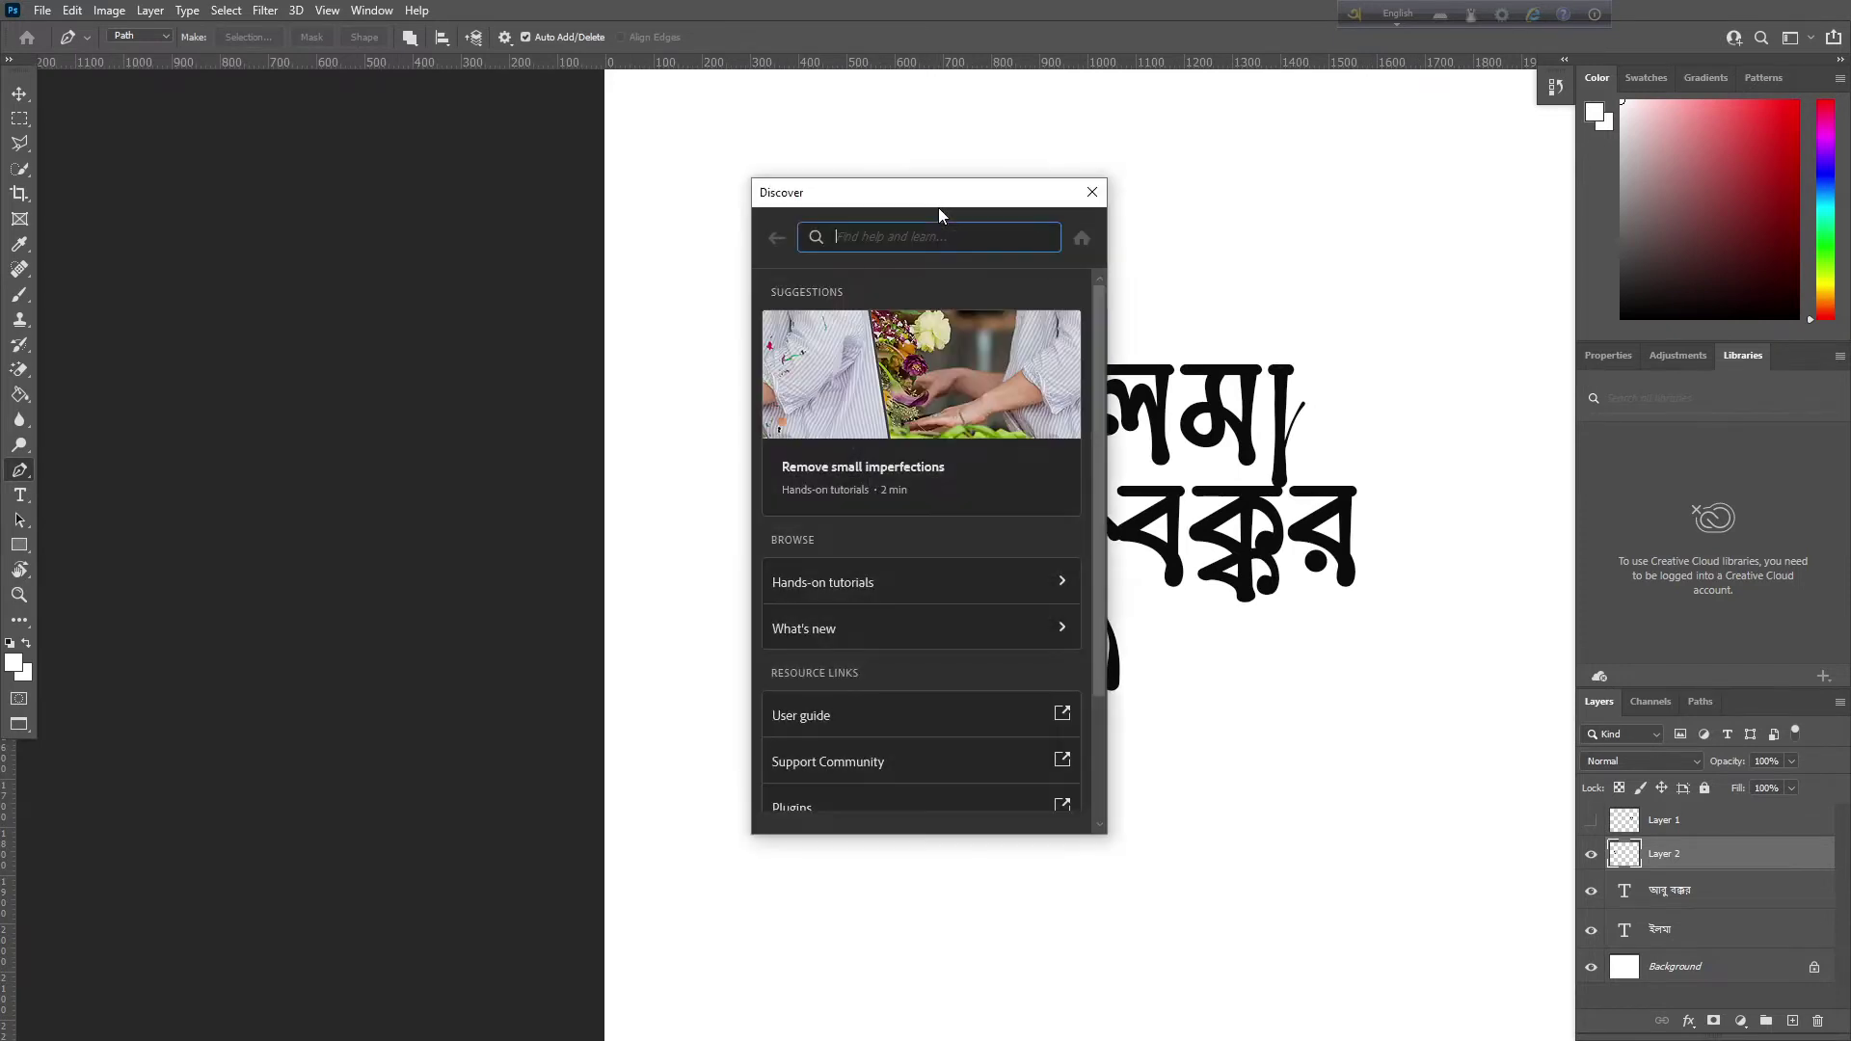
click(1091, 197)
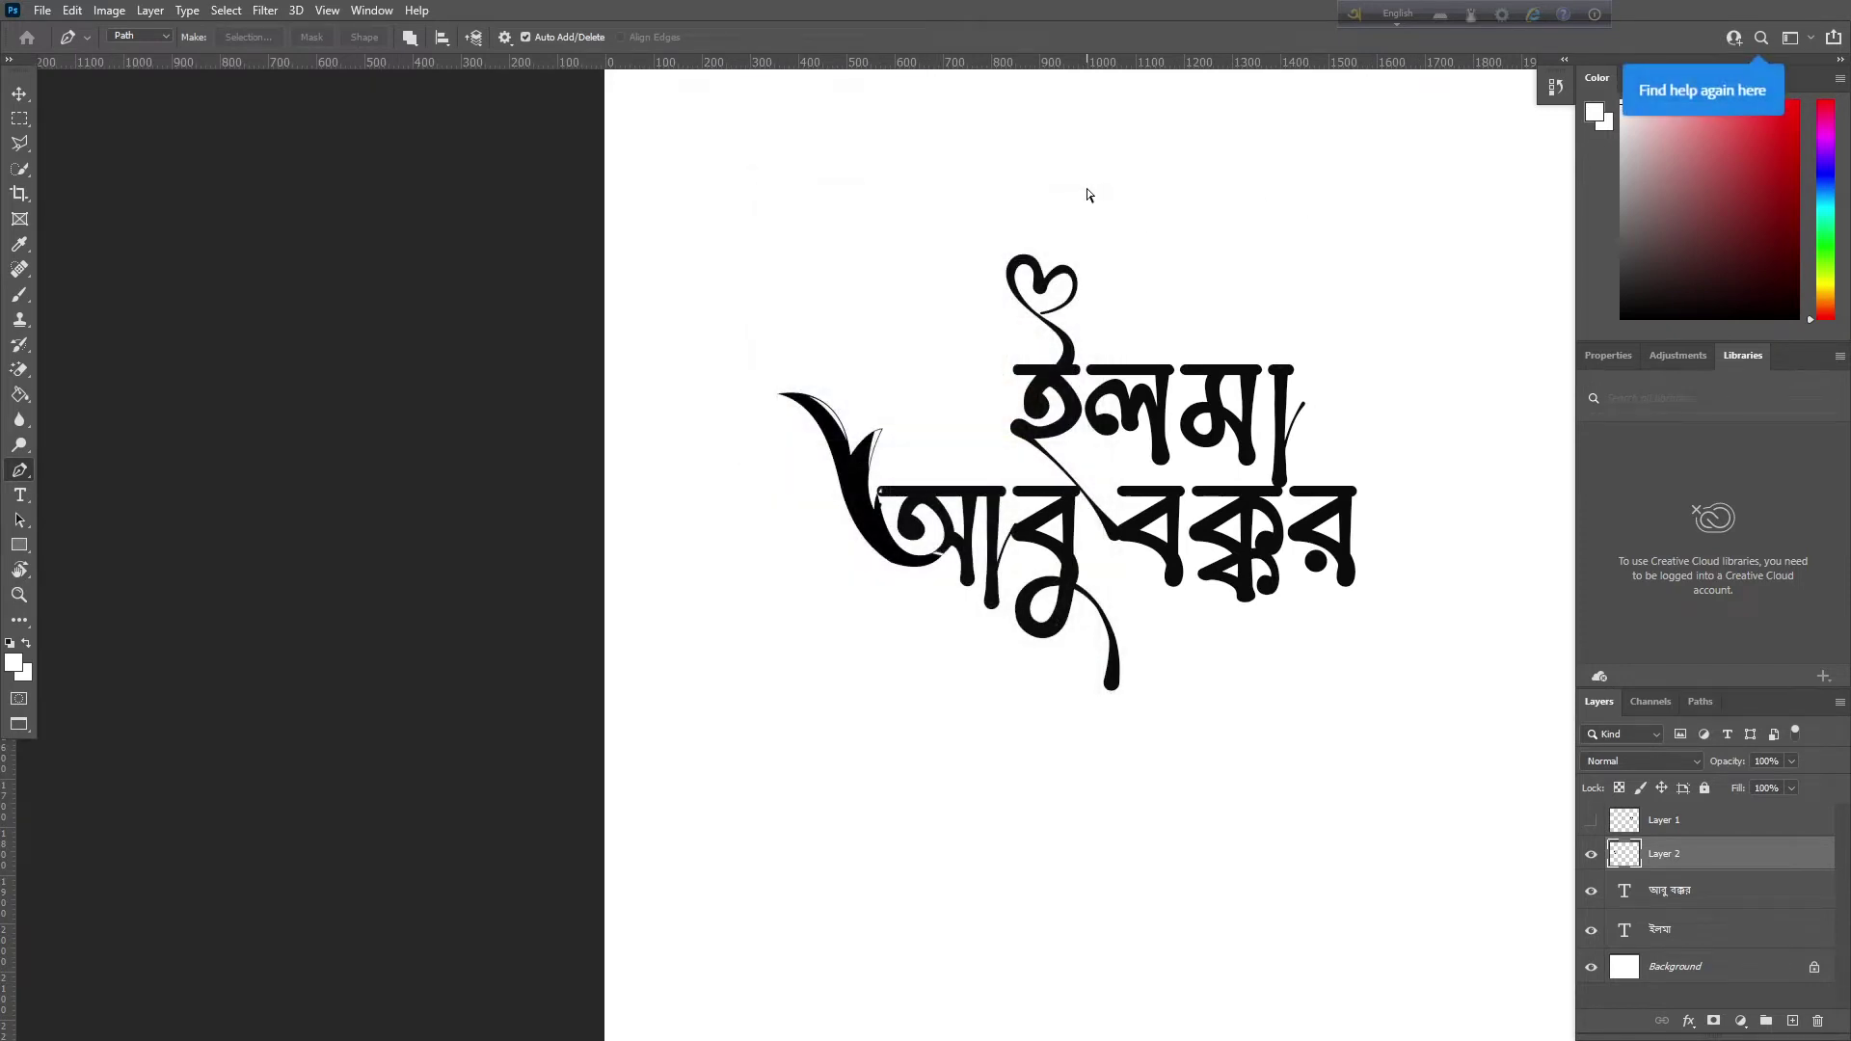
key(ctrl+s)
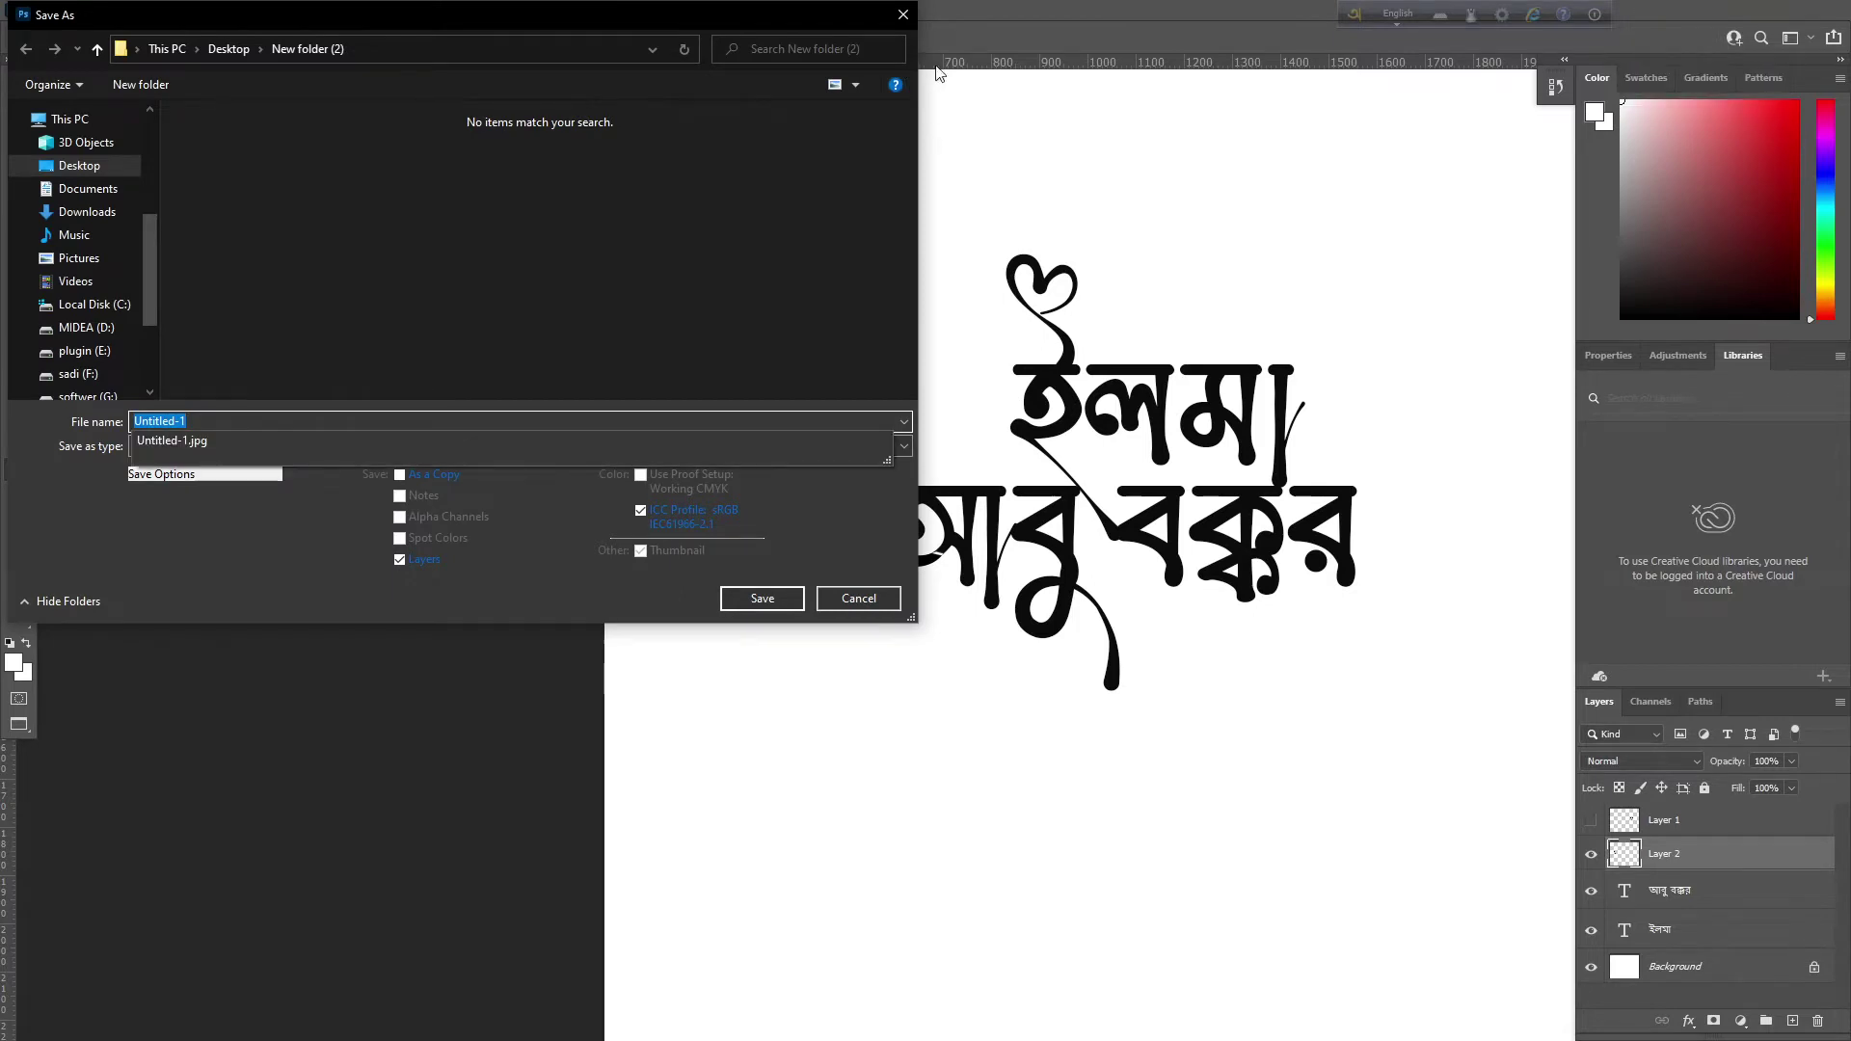
click(902, 14)
key(ctrl+f)
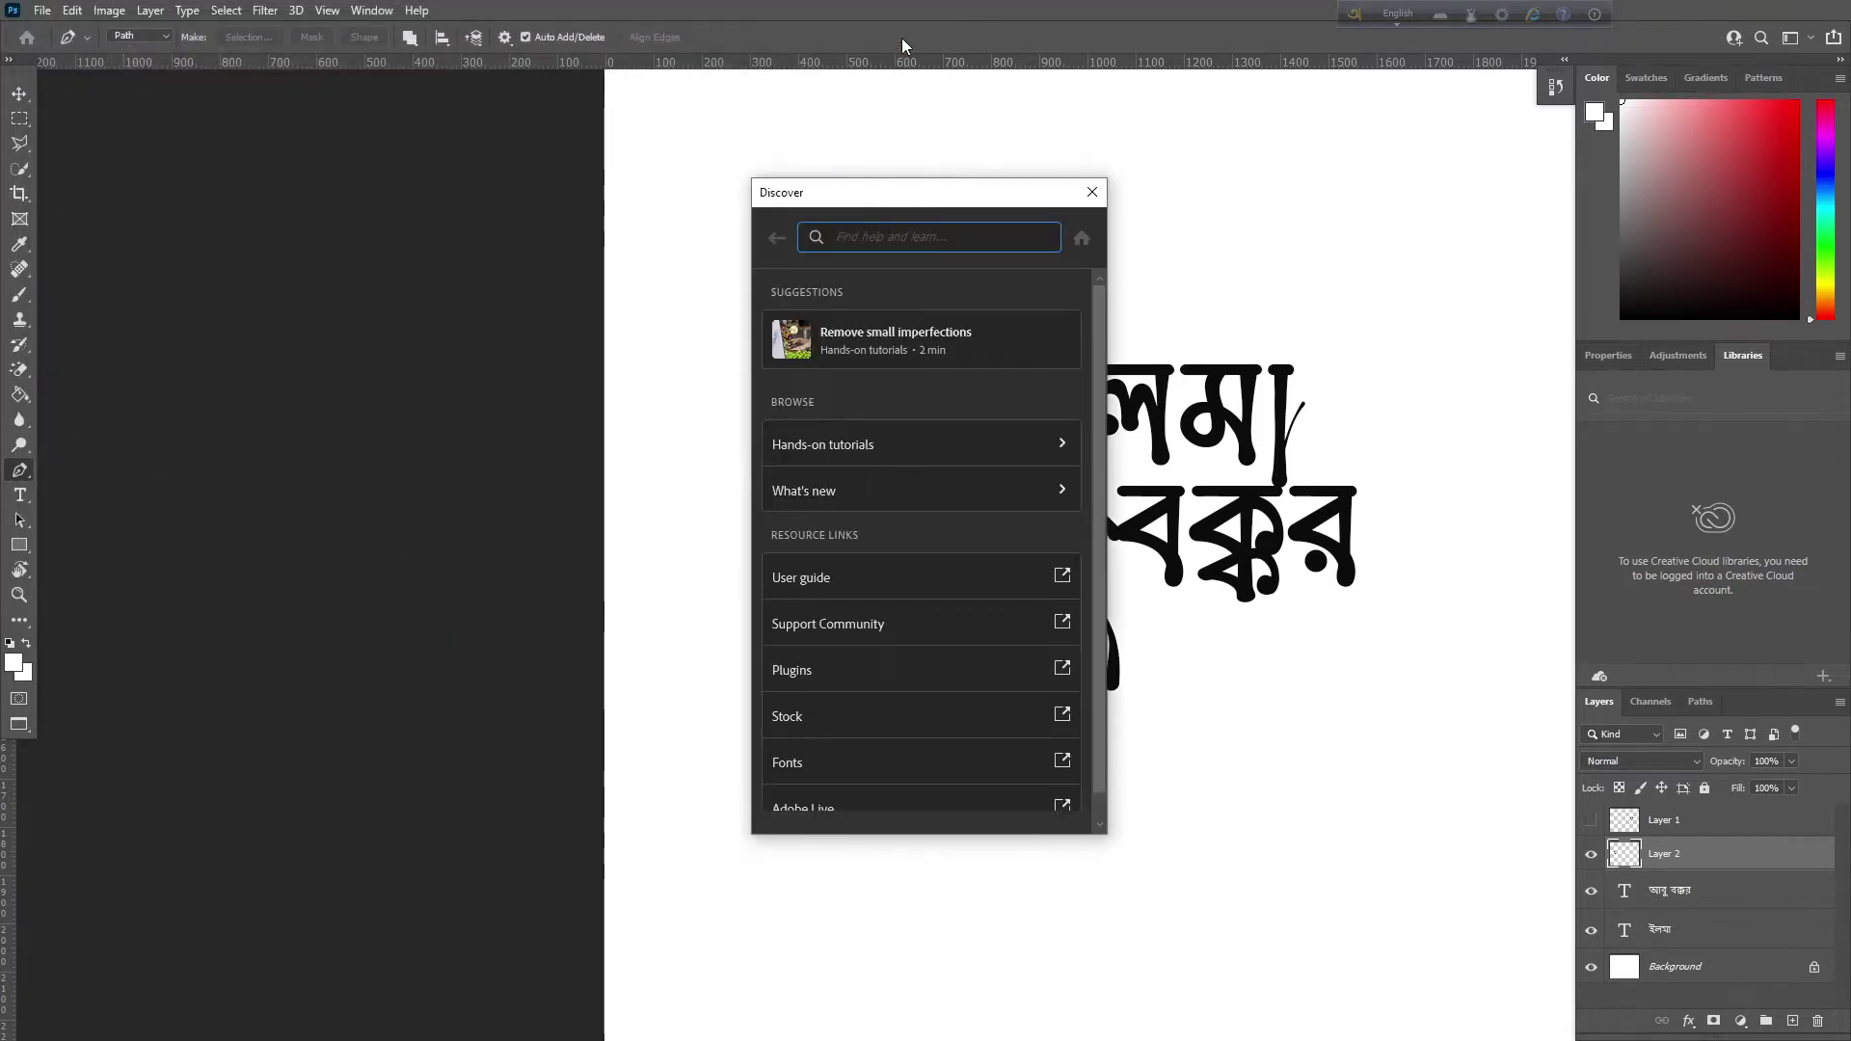
key(ctrl+g)
click(1095, 196)
key(ctrl+g)
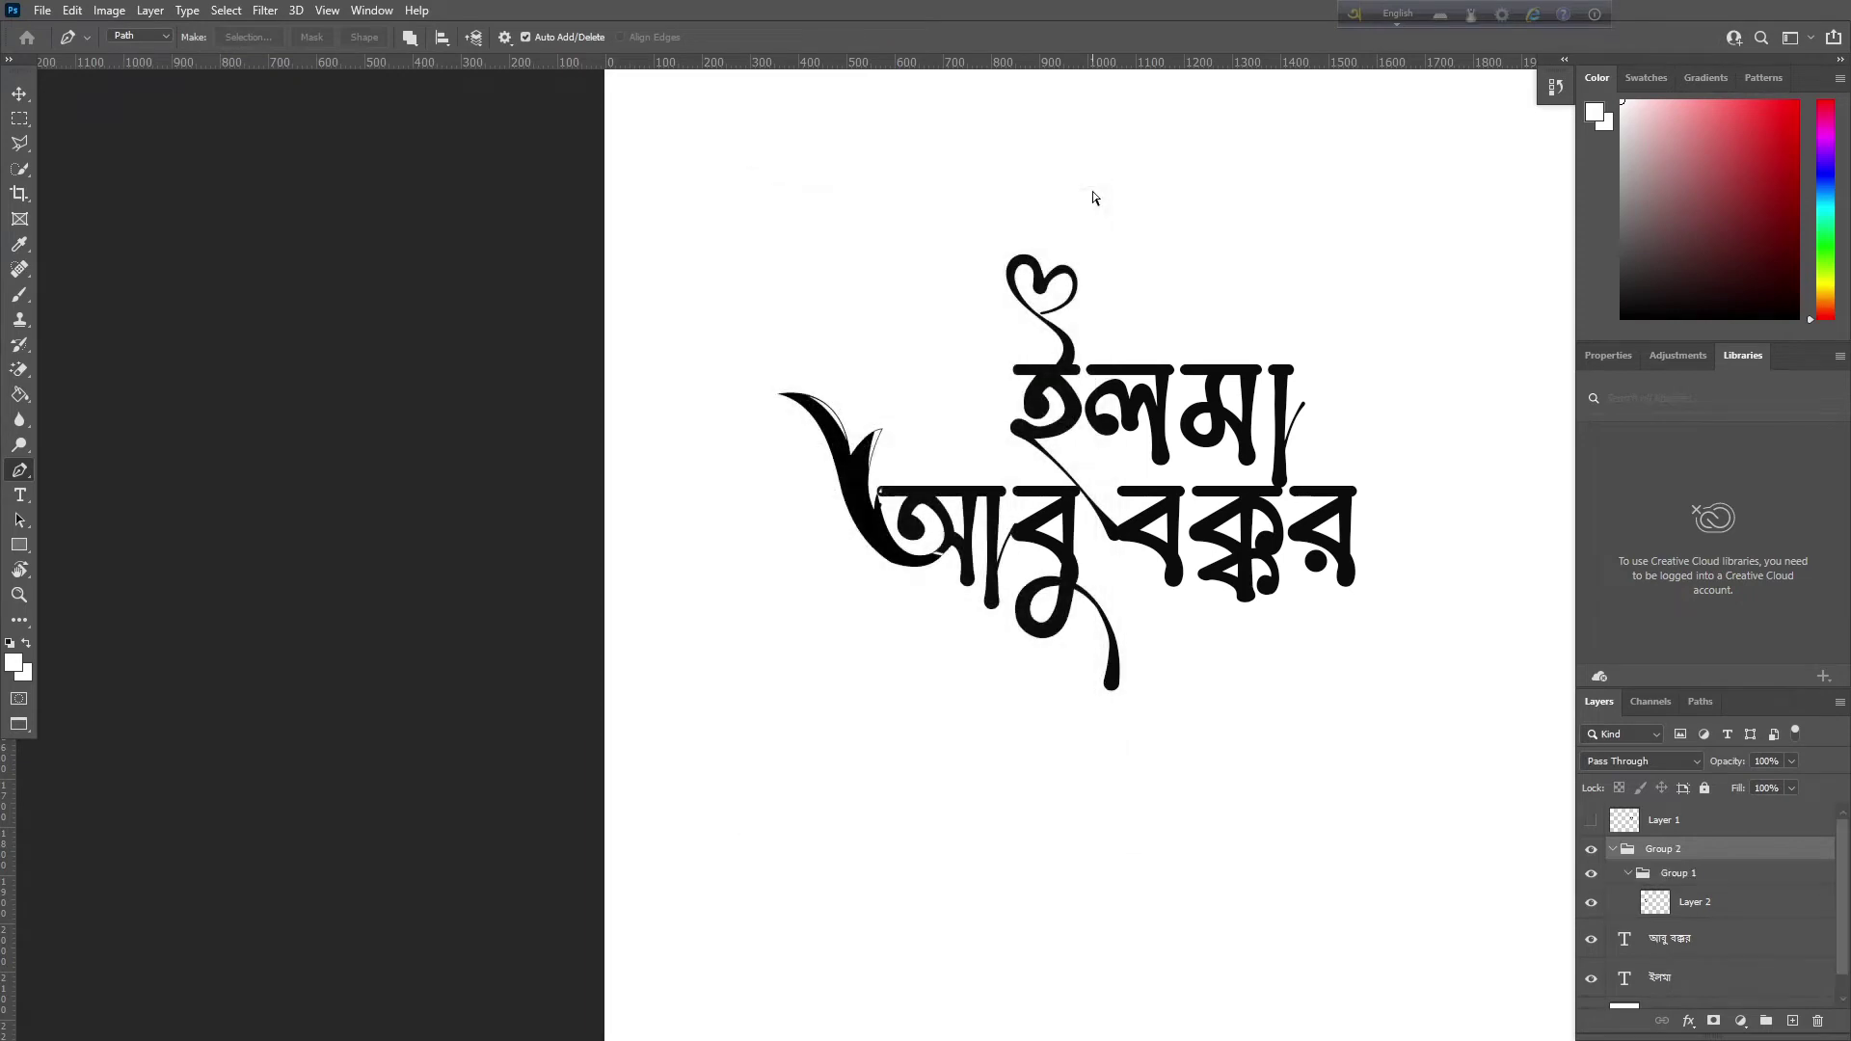
key(ctrl+g)
key(ctrl+shift+g)
key(ctrl+shift+g)
key(ctrl+shift+g)
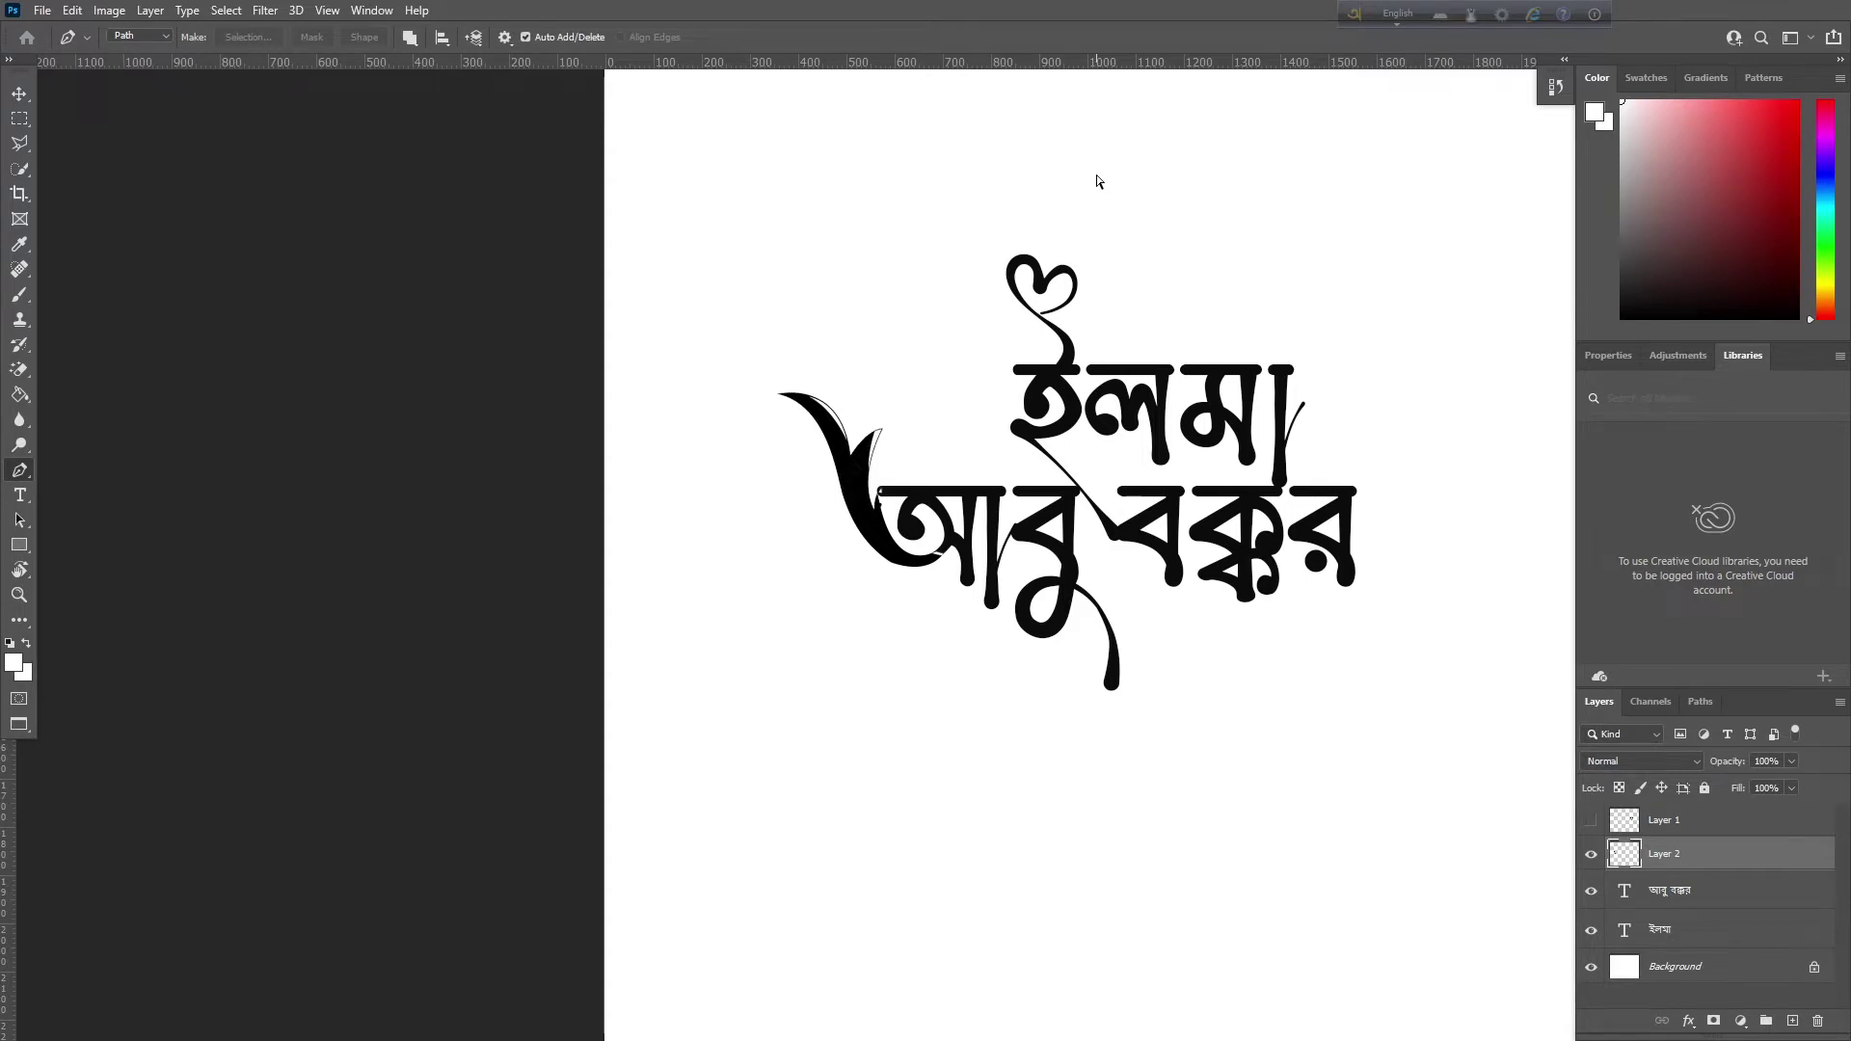
scroll(1096, 181, right, 5)
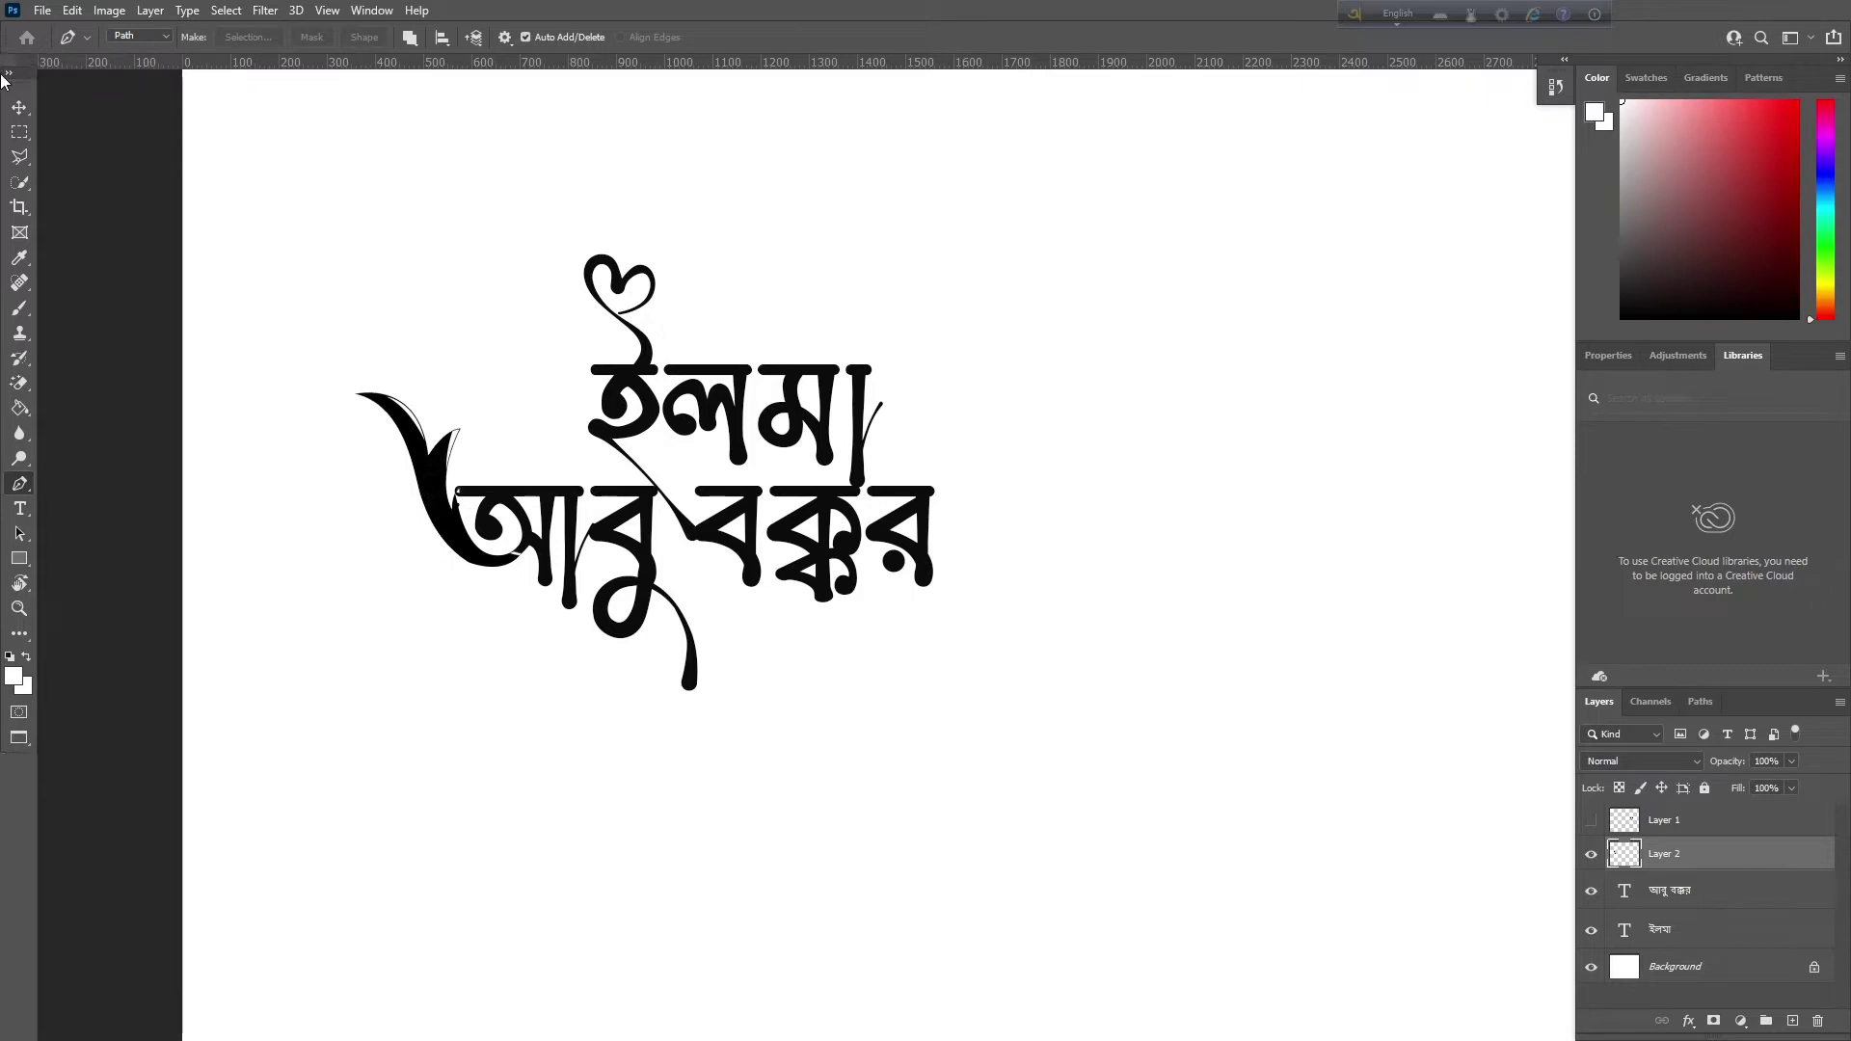
drag(26, 65, 4, 75)
key(ctrl+minus)
key(ctrl+minus)
key(ctrl+minus)
key(ctrl+minus)
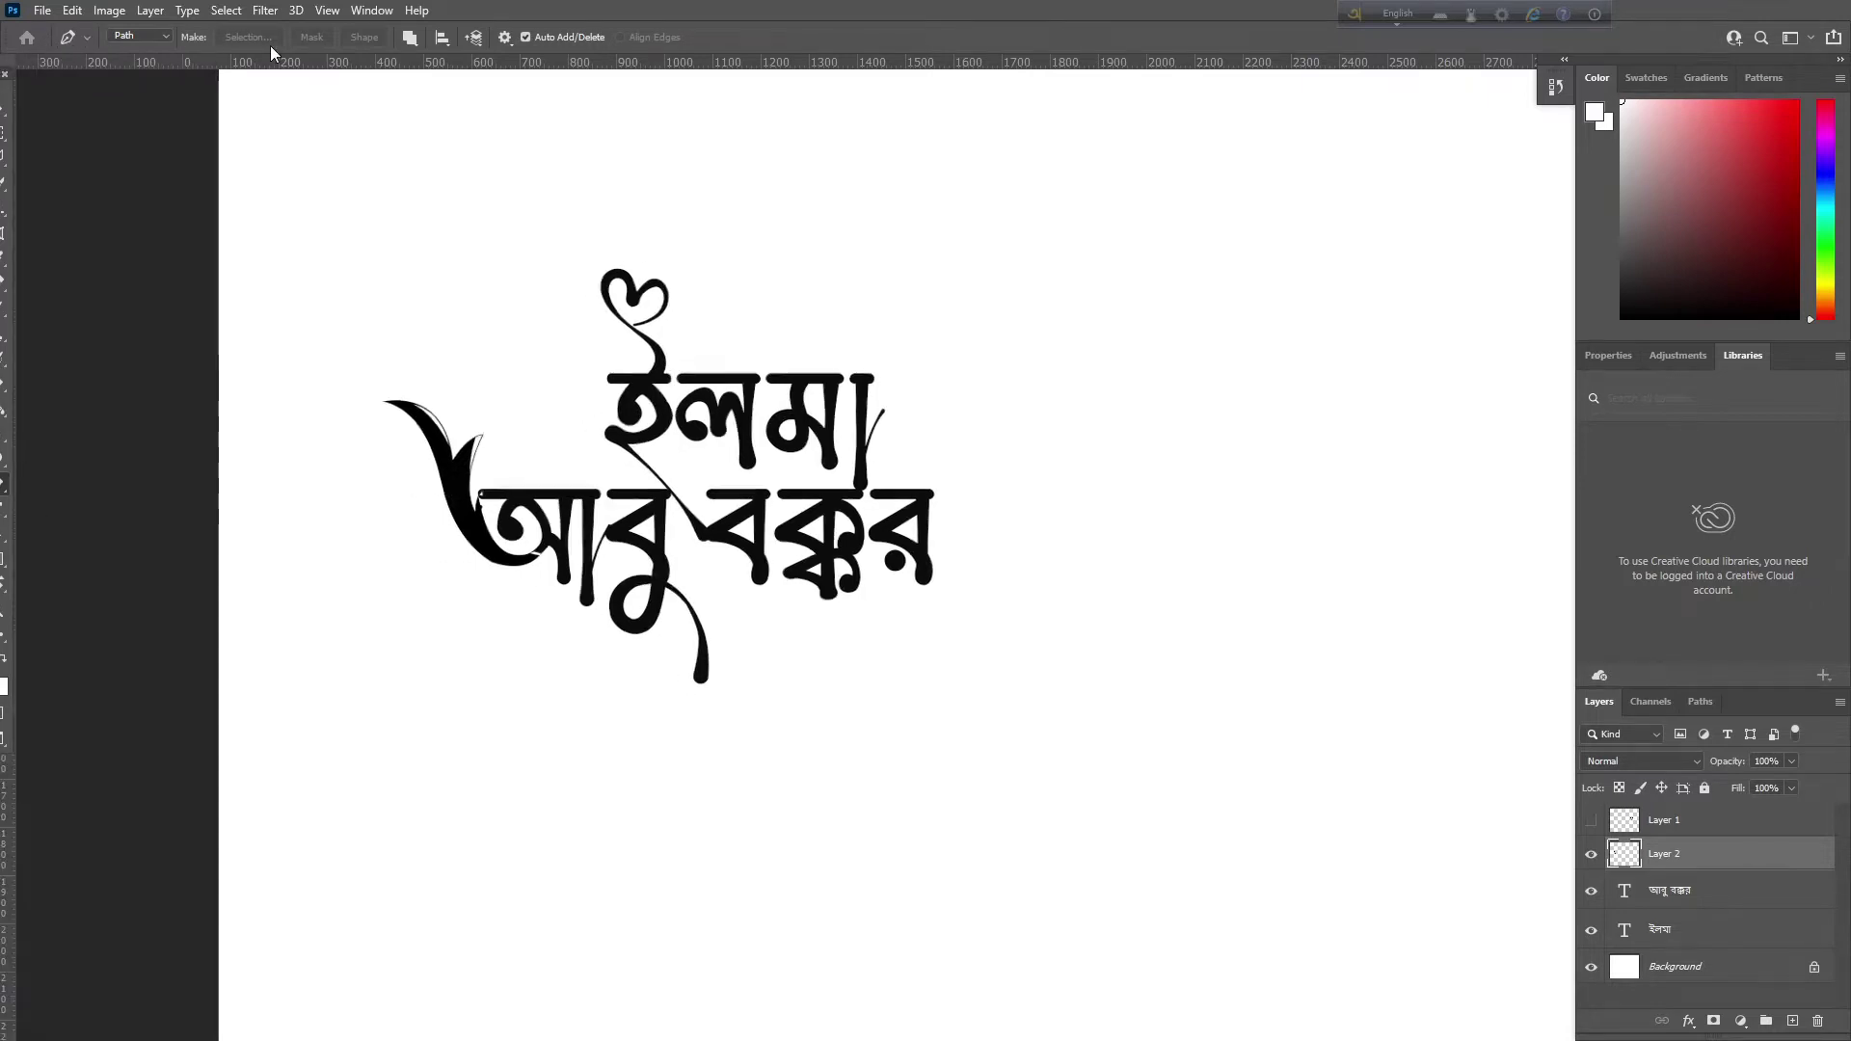
key(ctrl+plus)
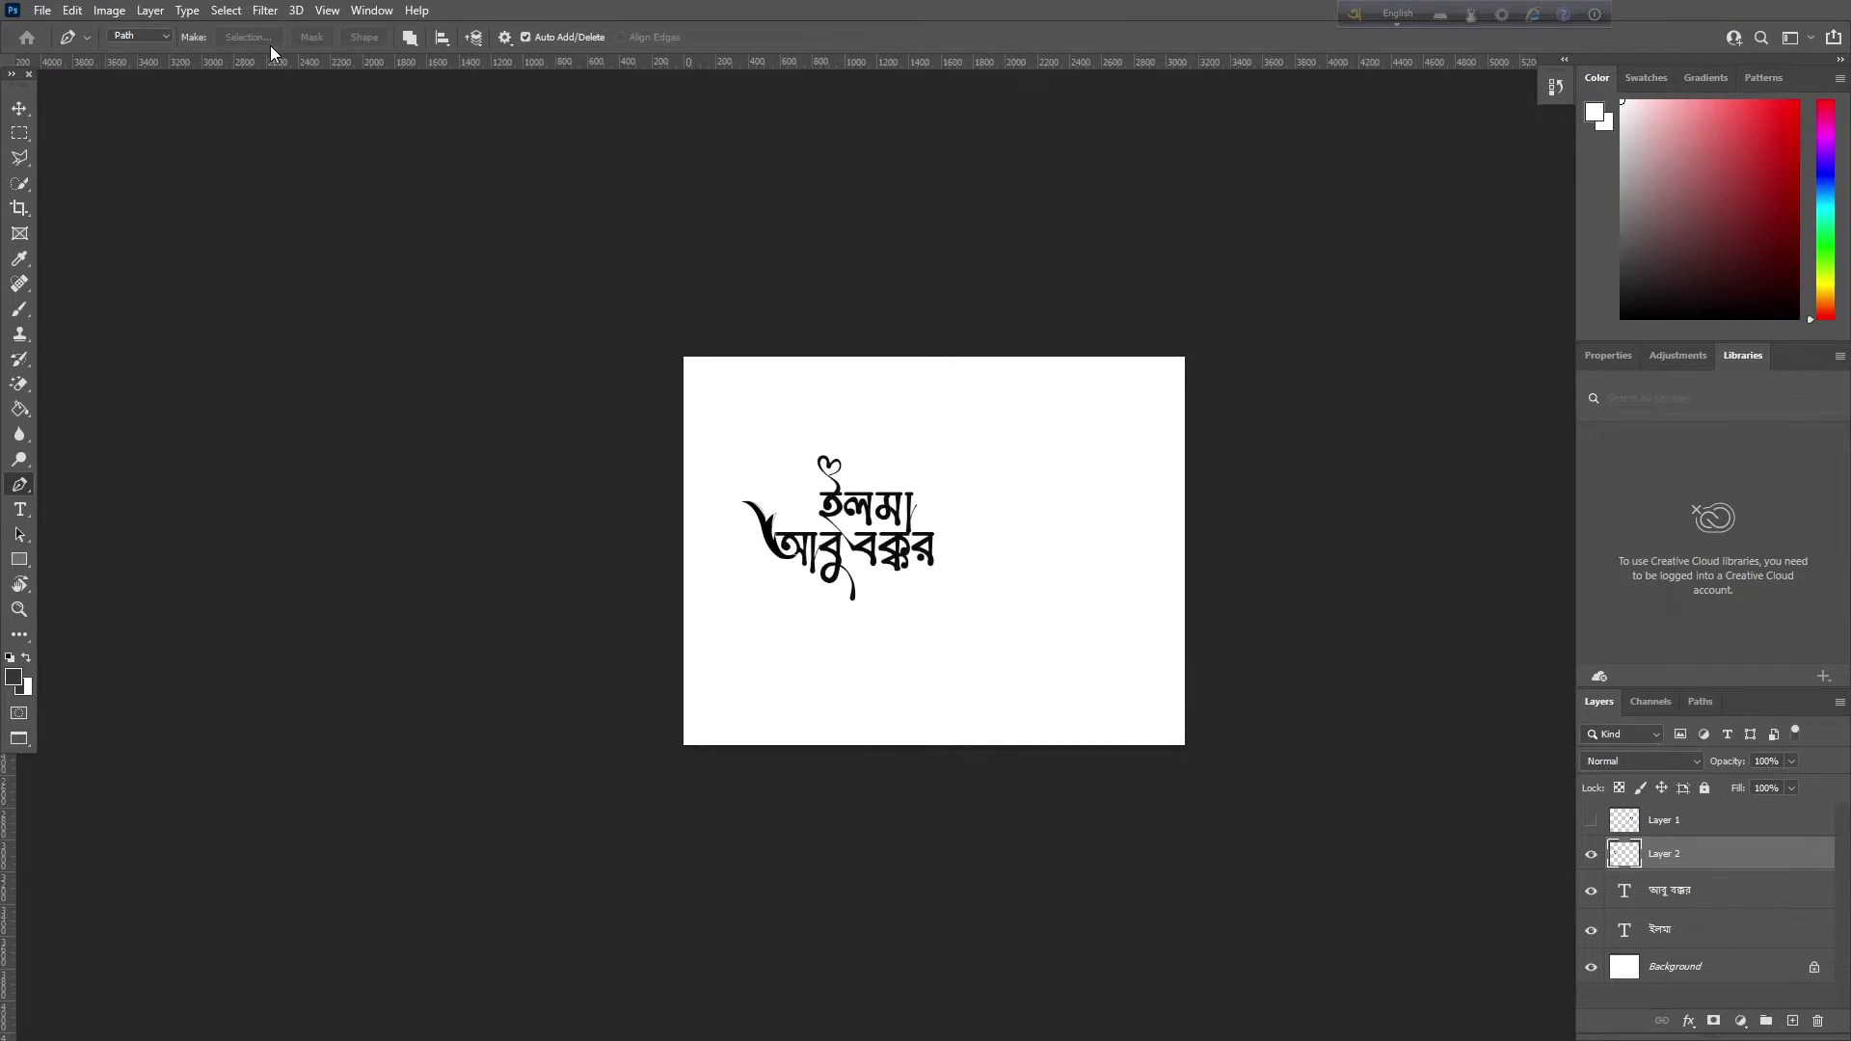
key(ctrl+plus)
key(ctrl+plus)
key(ctrl+plus)
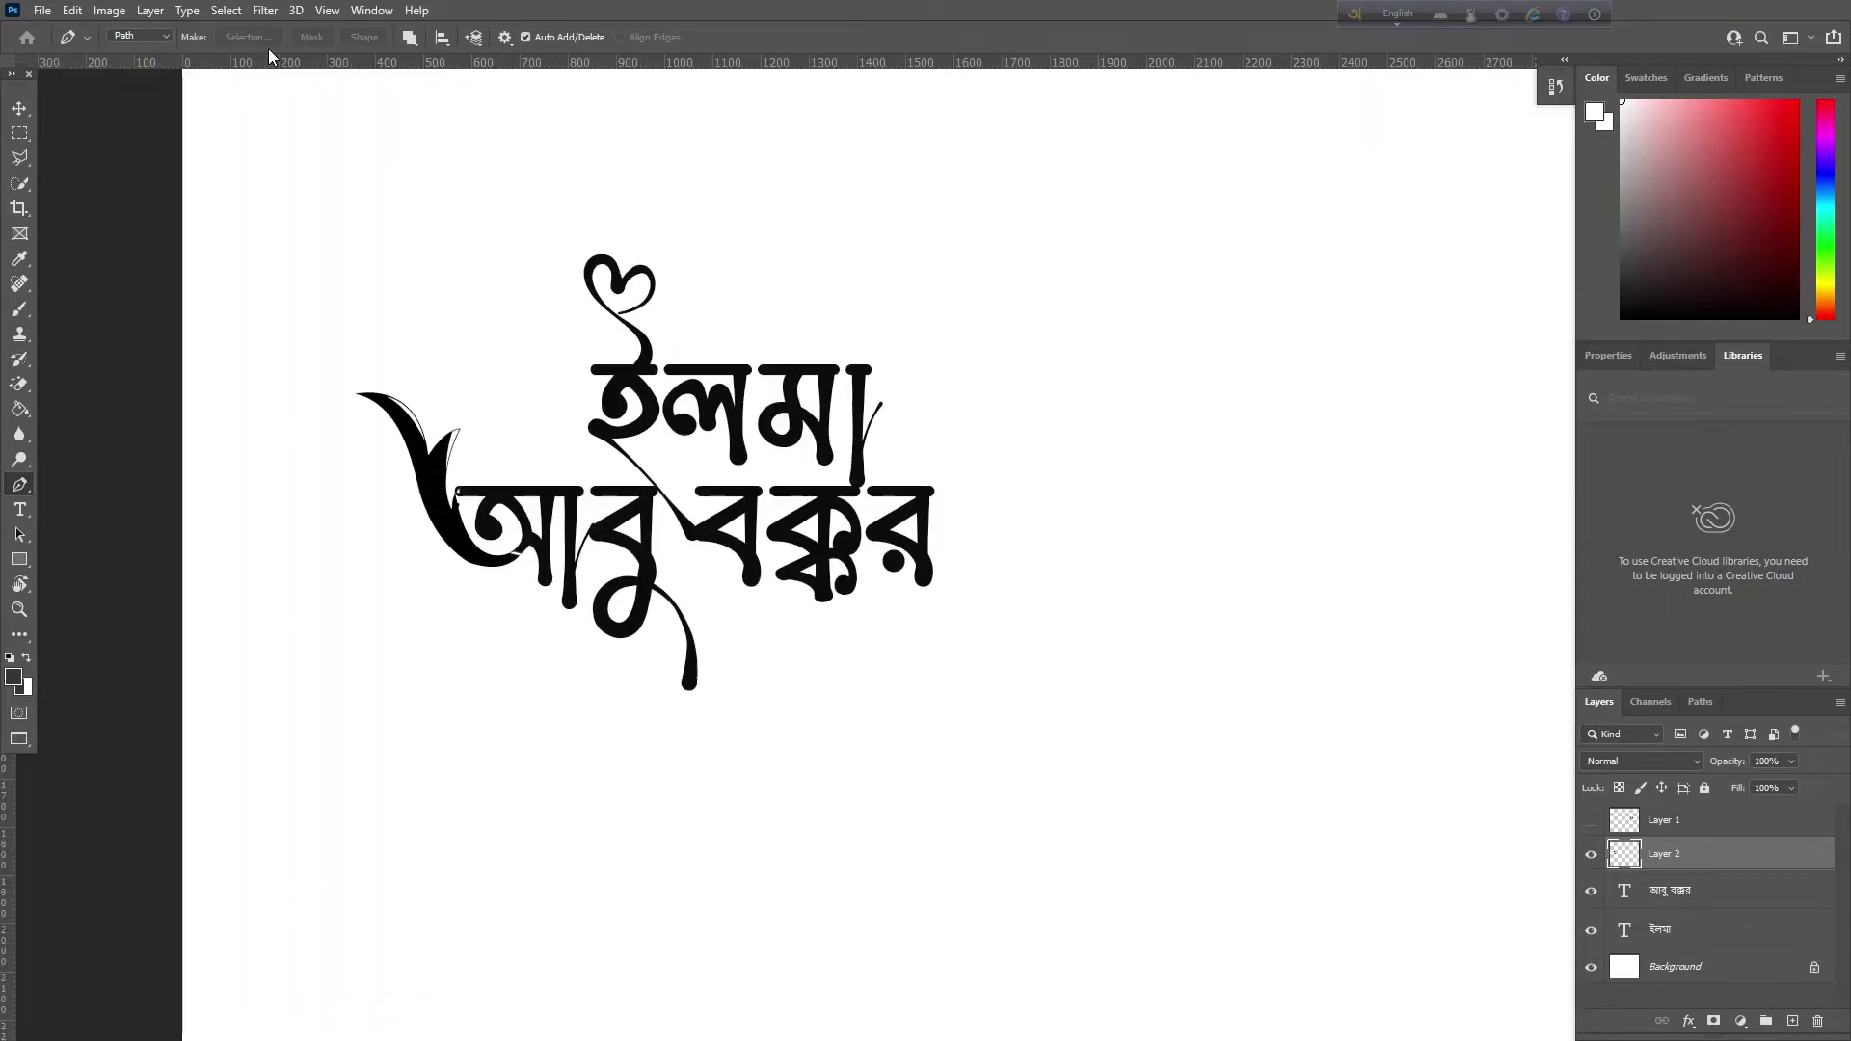
key(ctrl+plus)
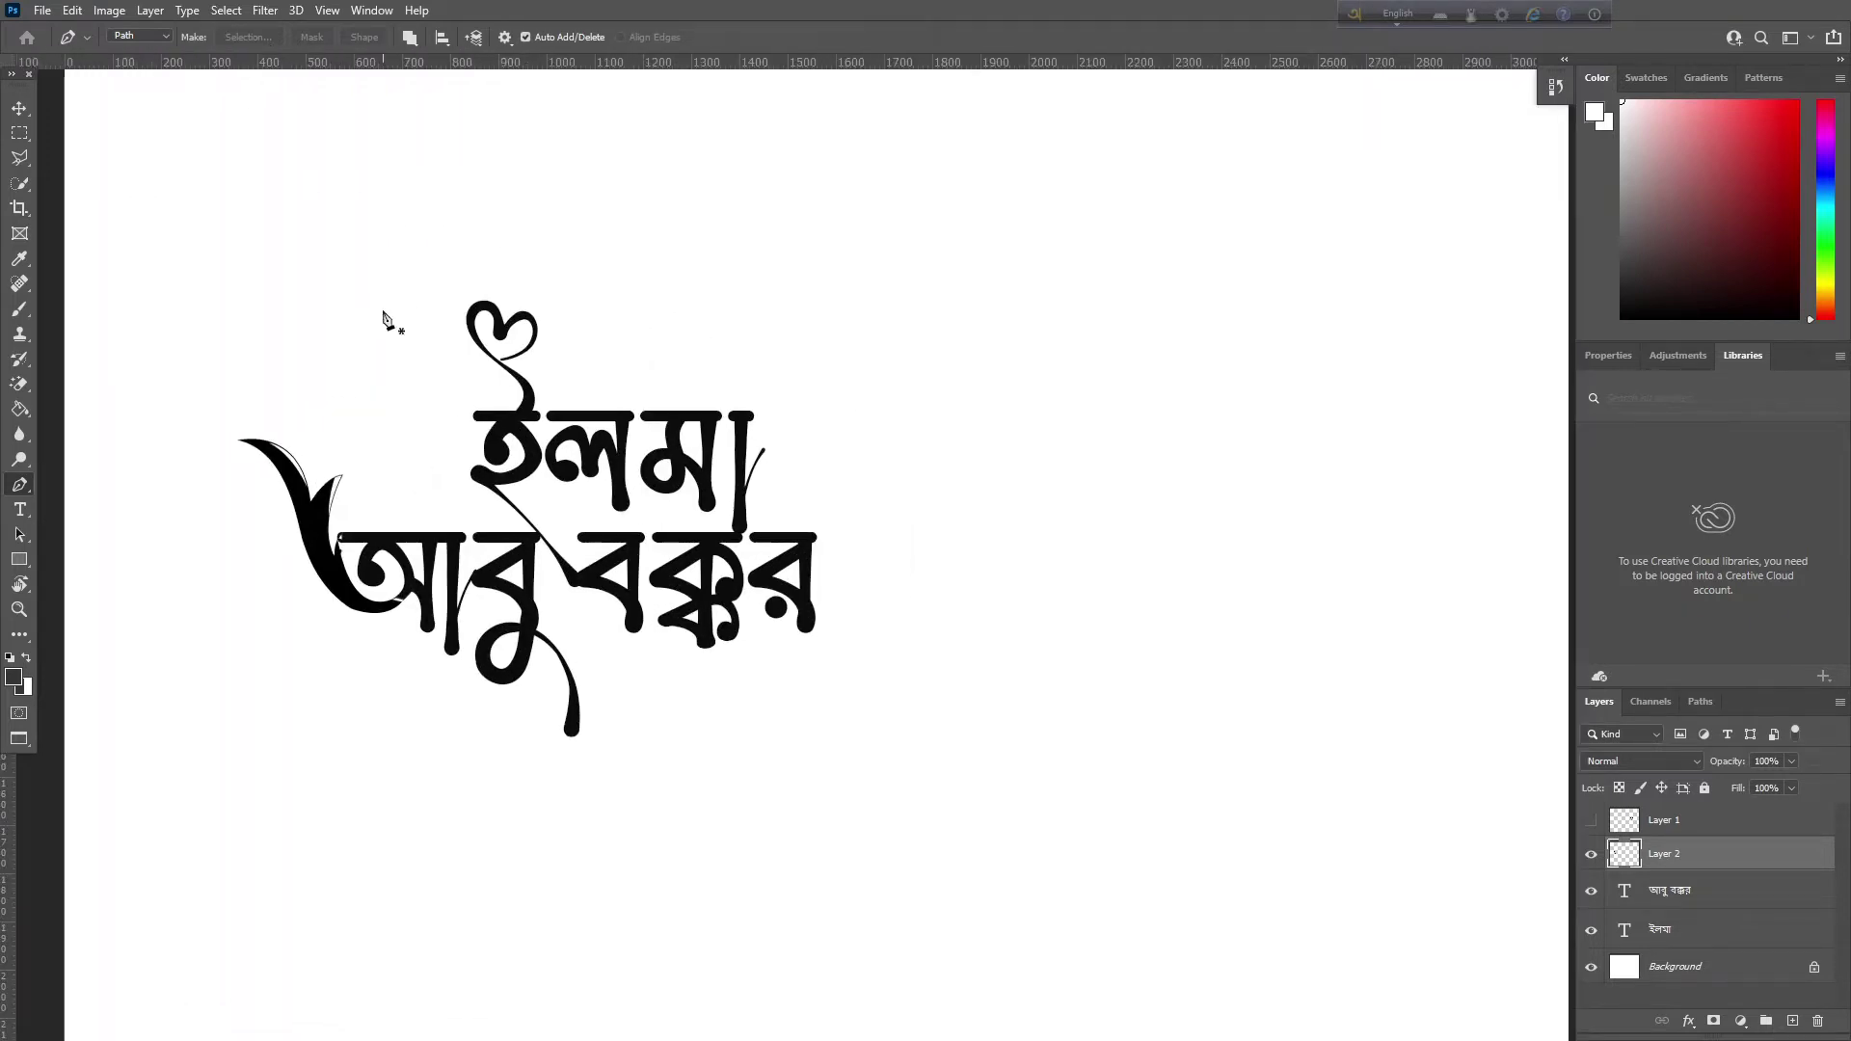
Show the flower artwork on Layer 1 and bring it fully into view
drag(603, 381, 820, 427)
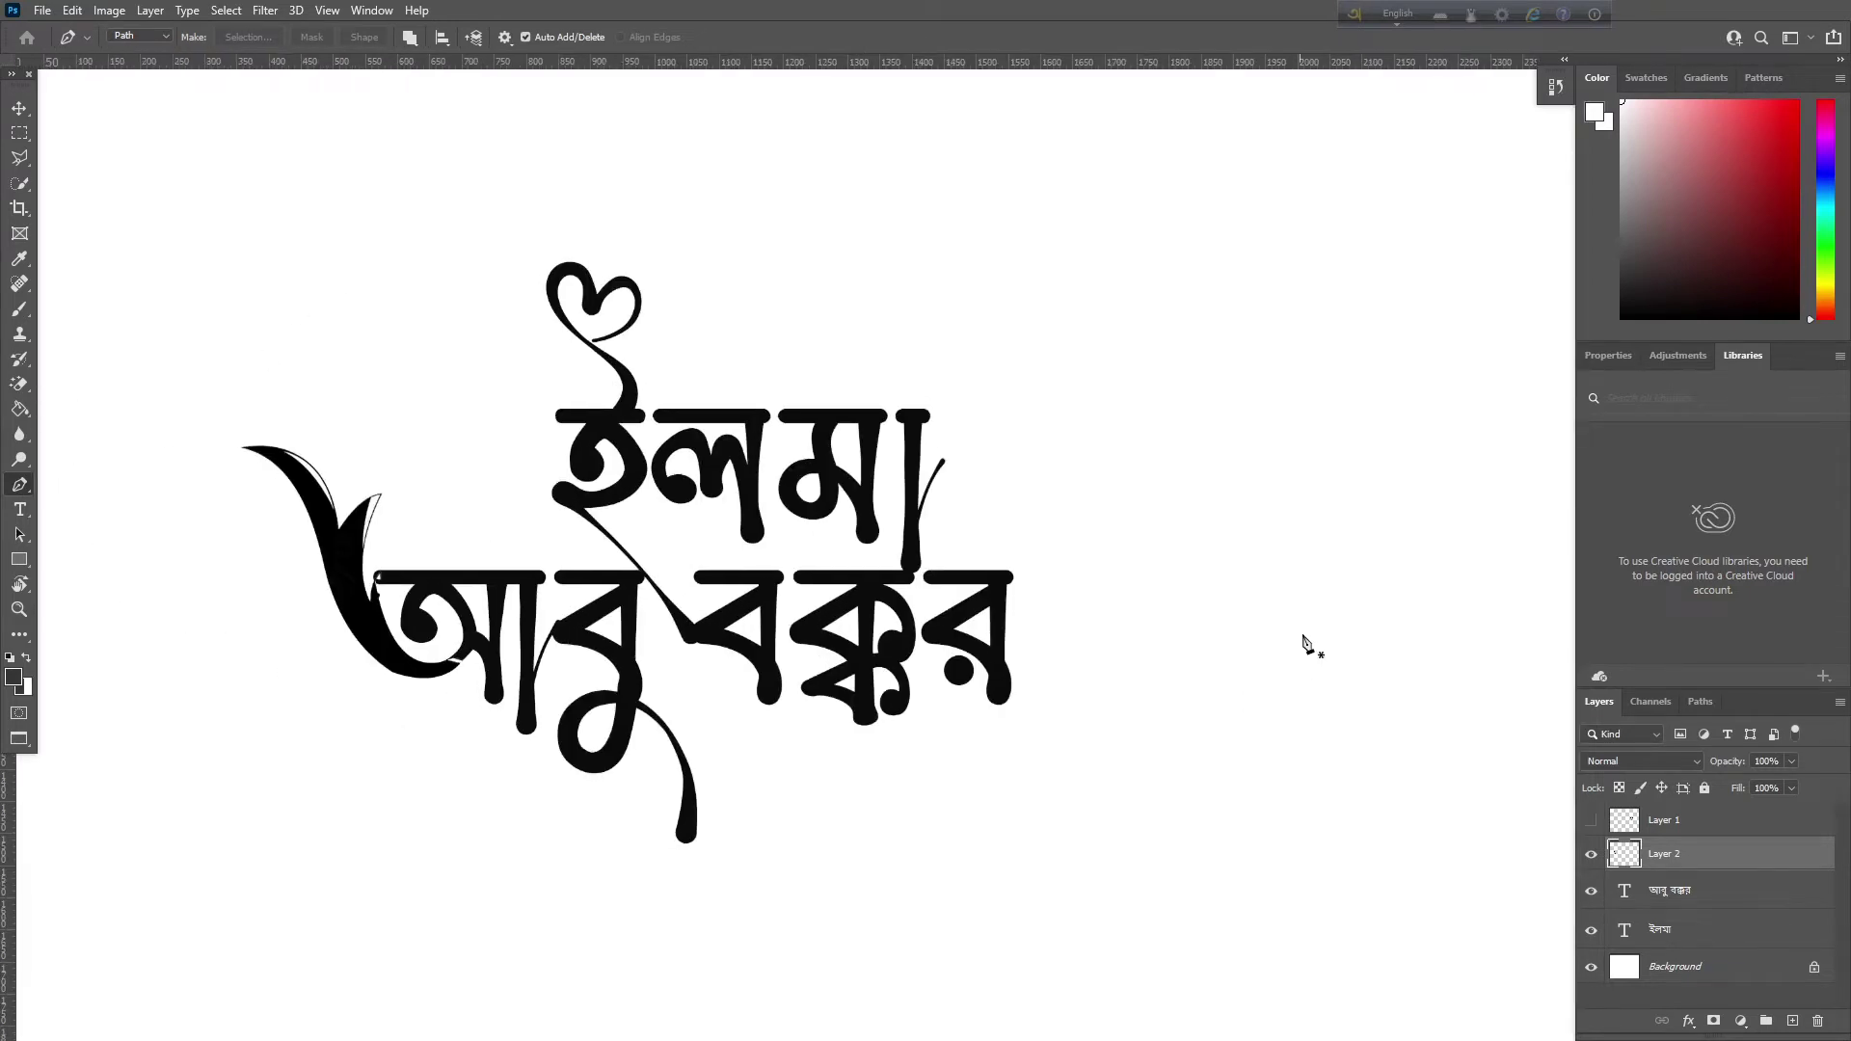
click(1599, 820)
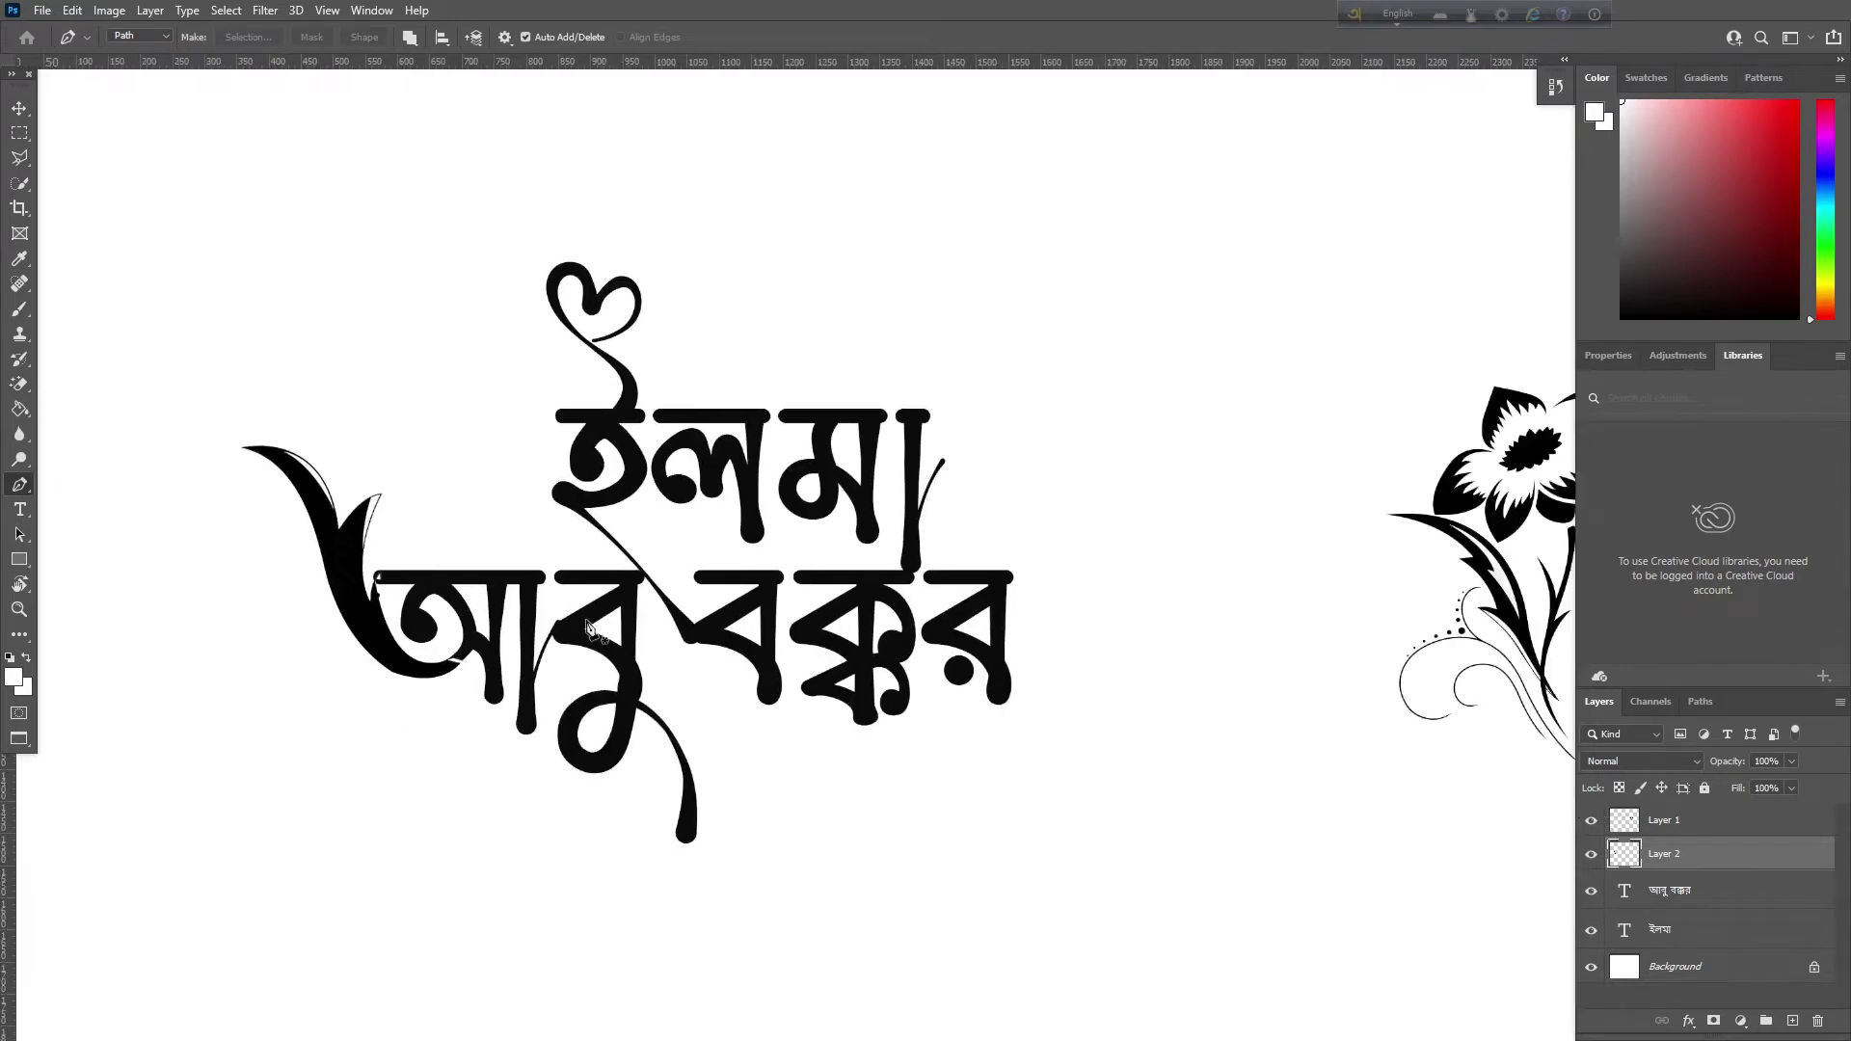
drag(1058, 487, 740, 492)
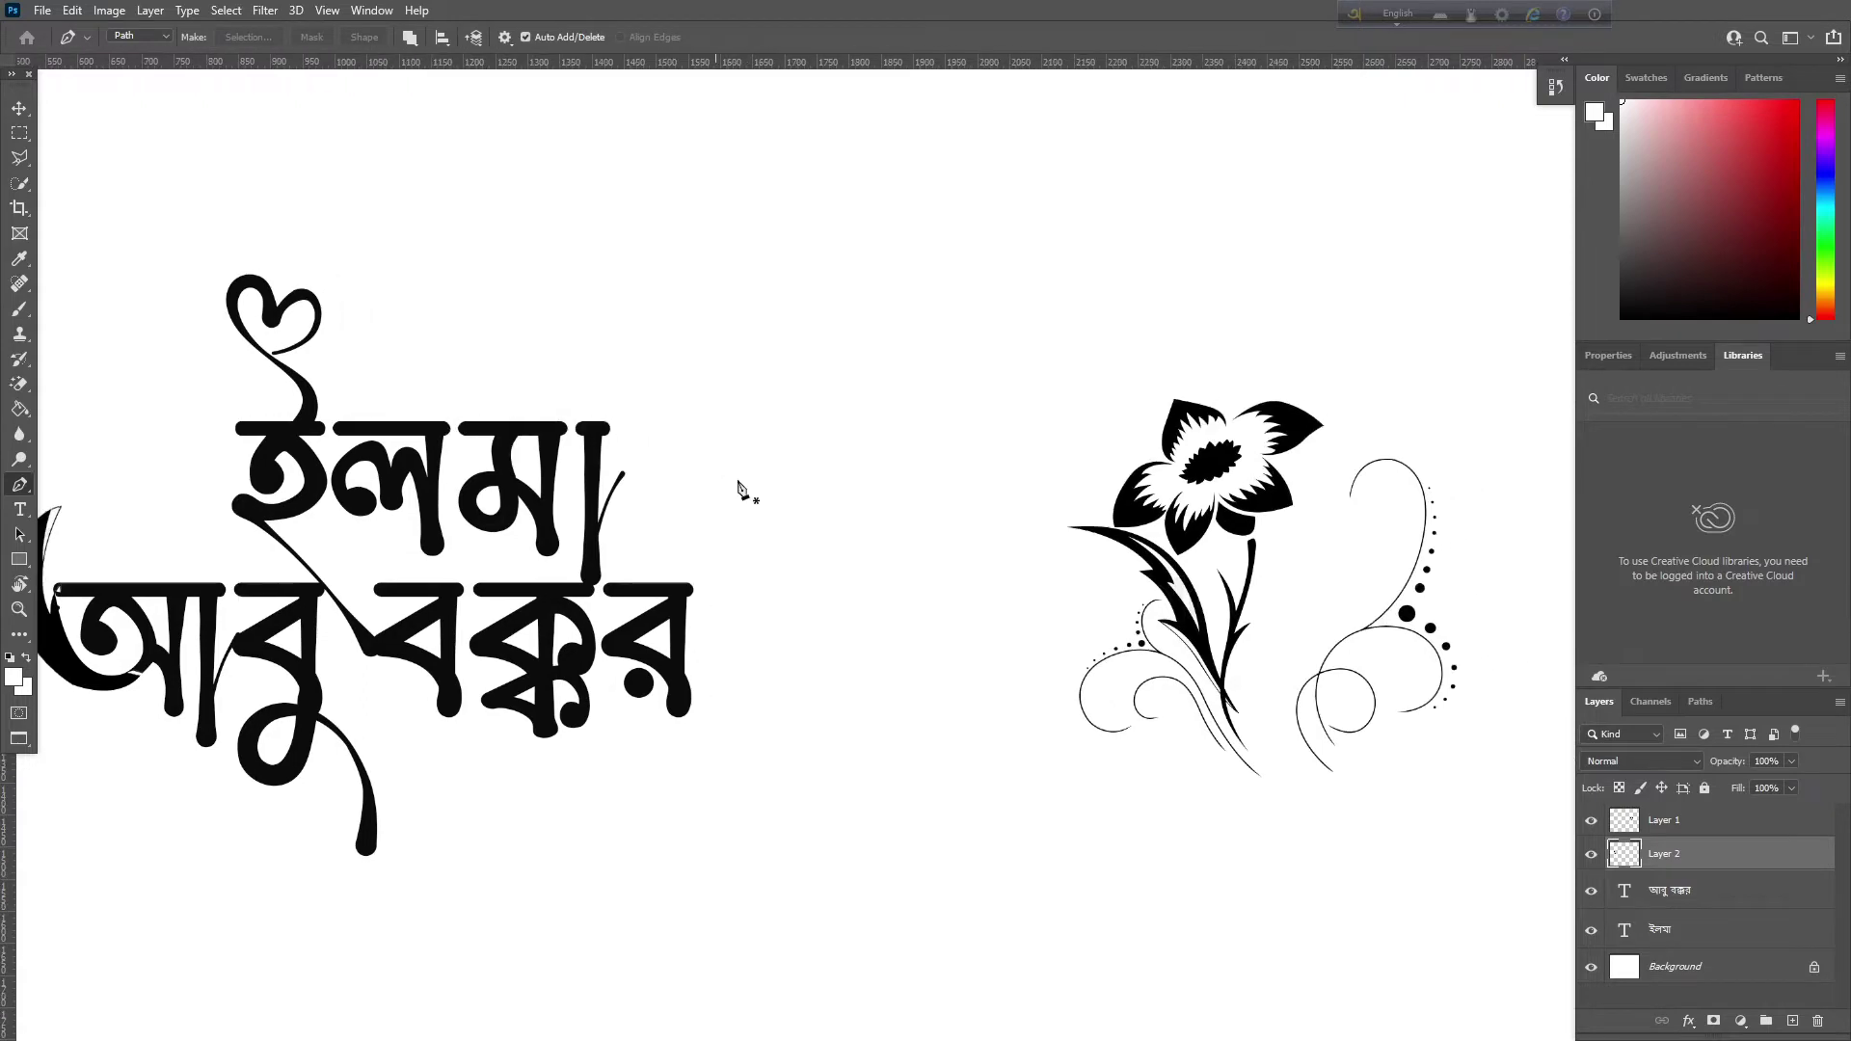
scroll(897, 546, up, 2)
scroll(1004, 628, right, 3)
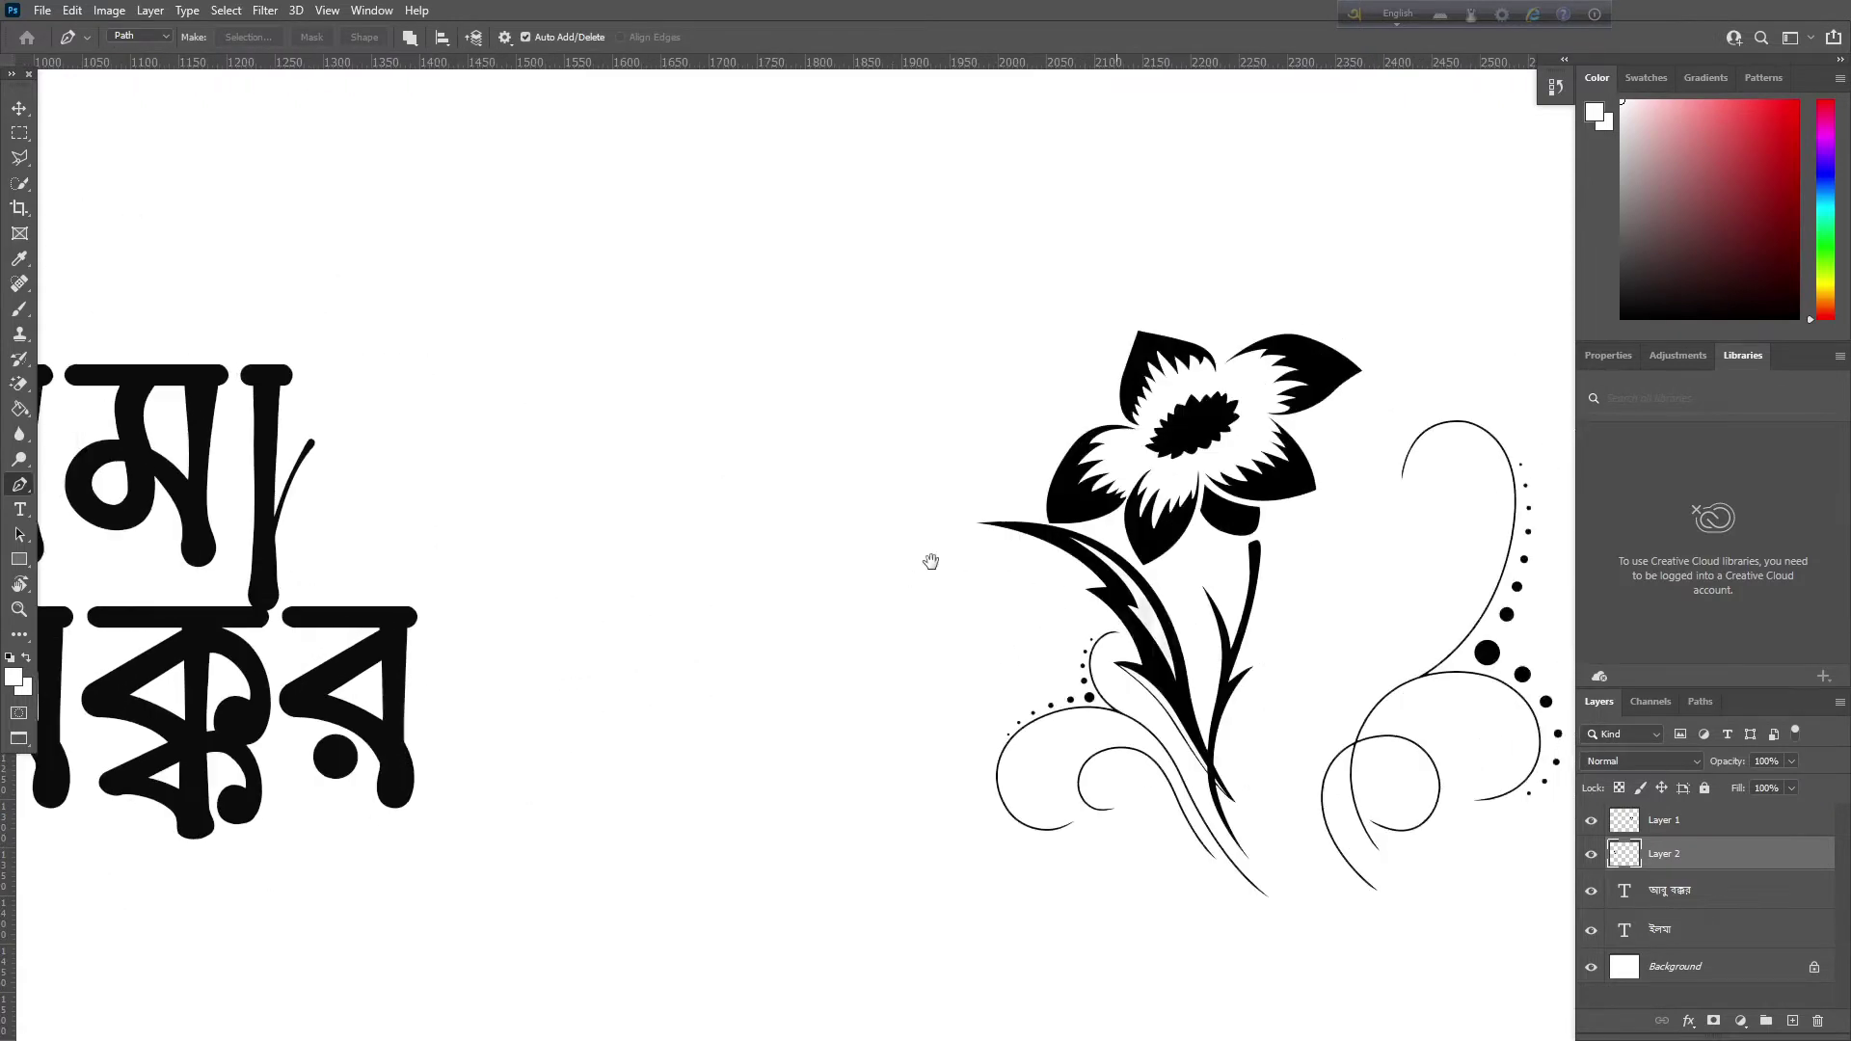
Start a Polygonal Lasso outline around the flower head's lower corners
click(18, 158)
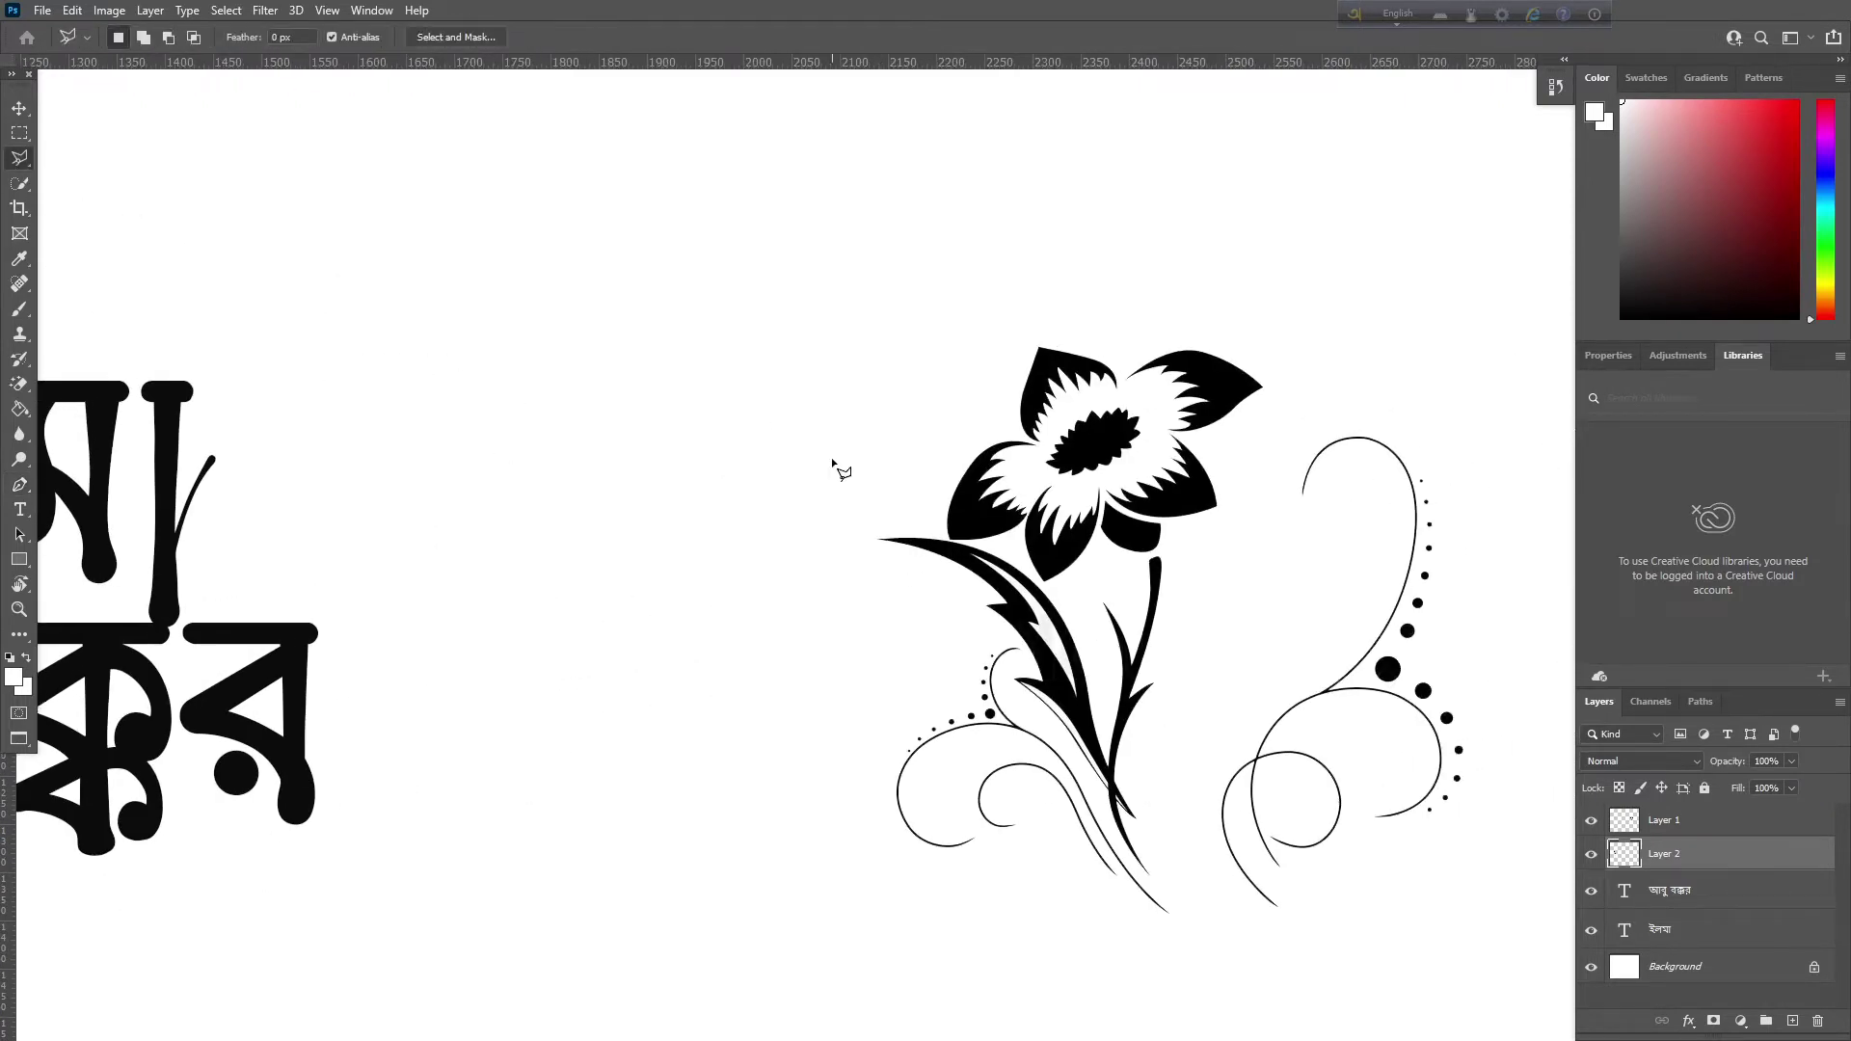
scroll(841, 469, up, 2)
scroll(675, 453, up, 1)
click(614, 386)
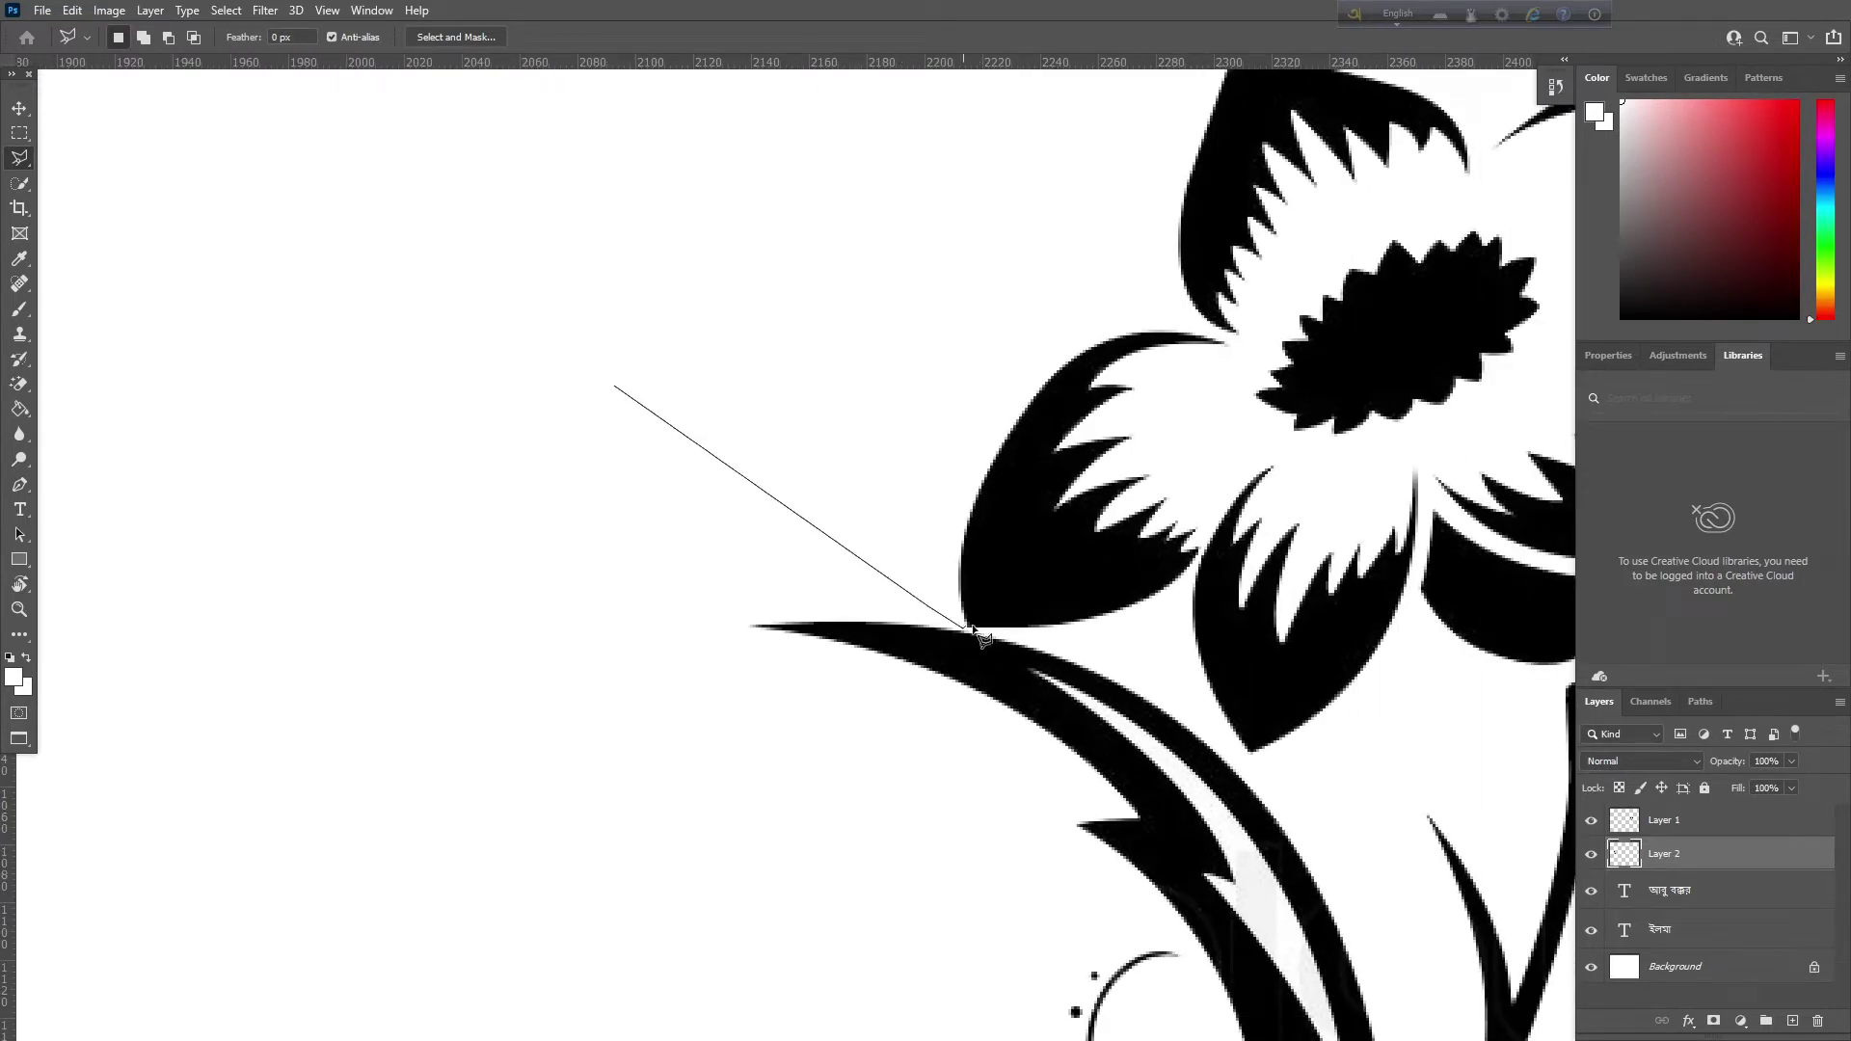
click(1173, 660)
drag(1225, 728, 1103, 521)
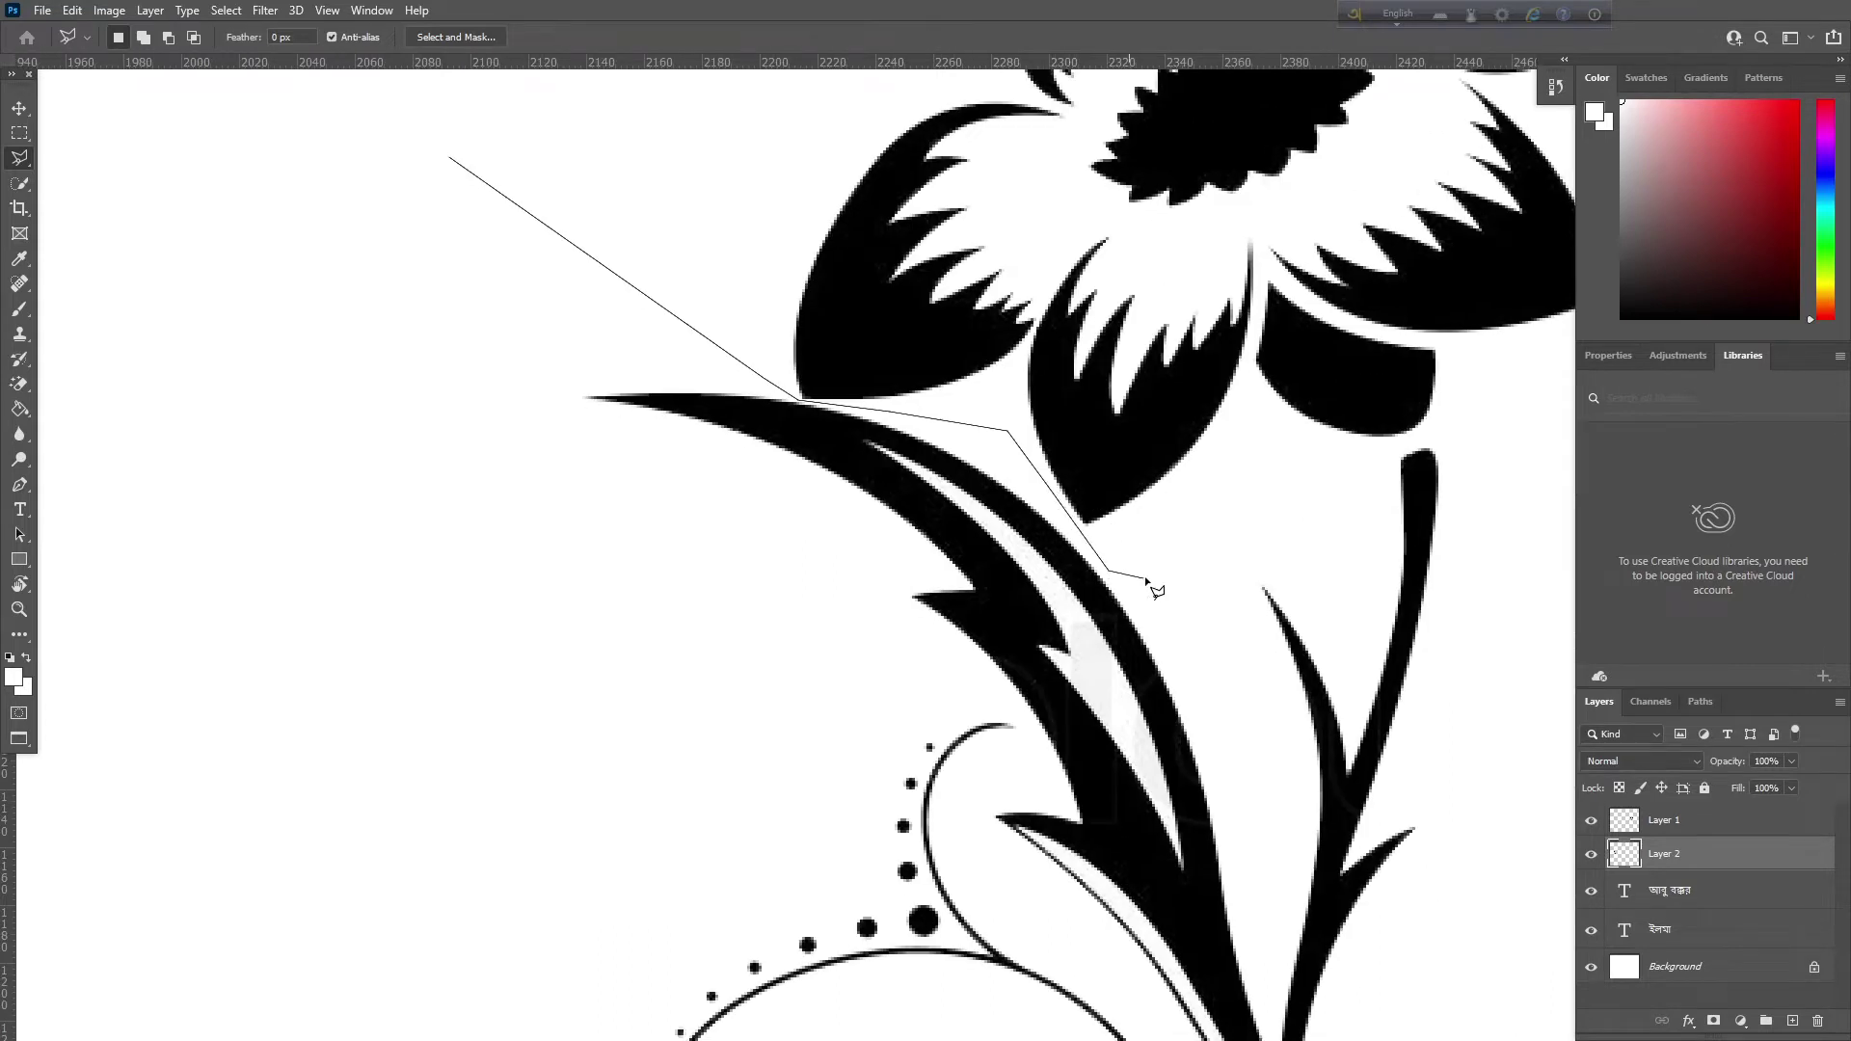
click(1170, 575)
click(1507, 398)
Continue the outline up the flower's right side and across its top-left, closing the selection
click(1138, 465)
click(1130, 150)
click(1178, 102)
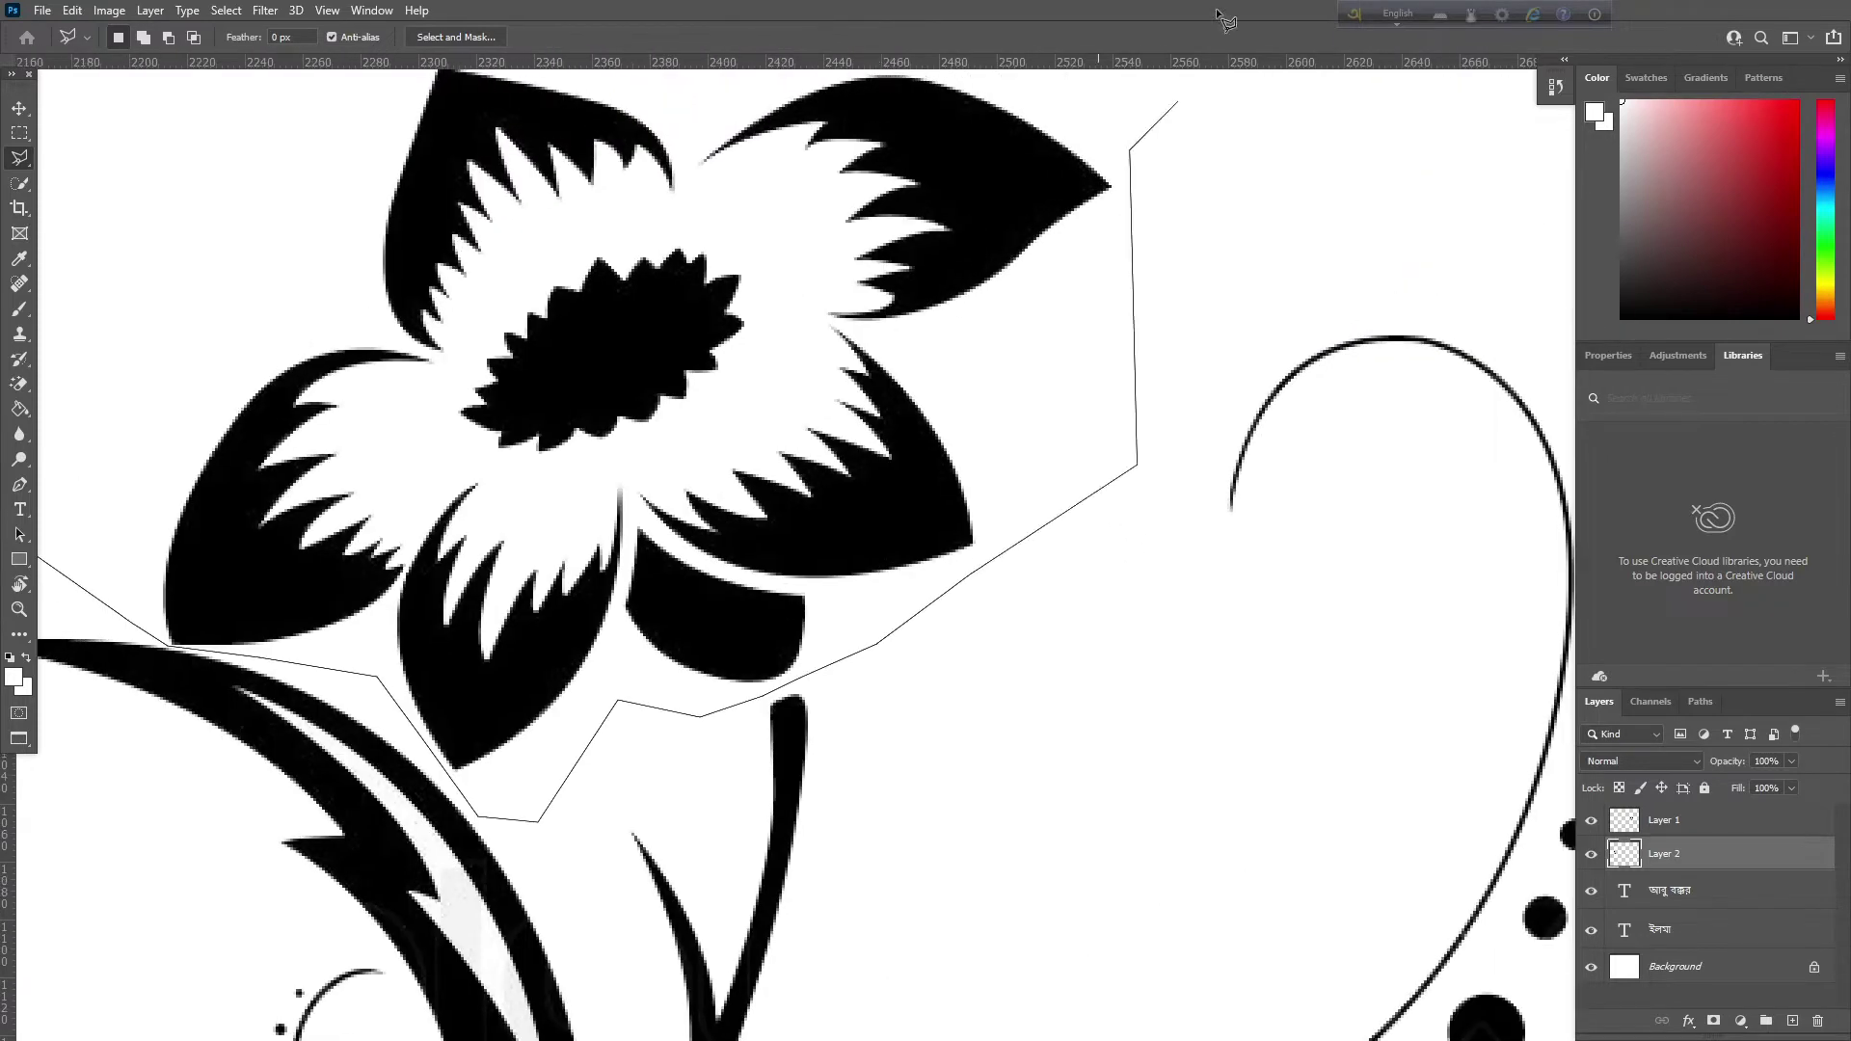
click(909, 70)
click(422, 200)
click(289, 314)
click(223, 437)
click(130, 564)
drag(183, 685, 672, 593)
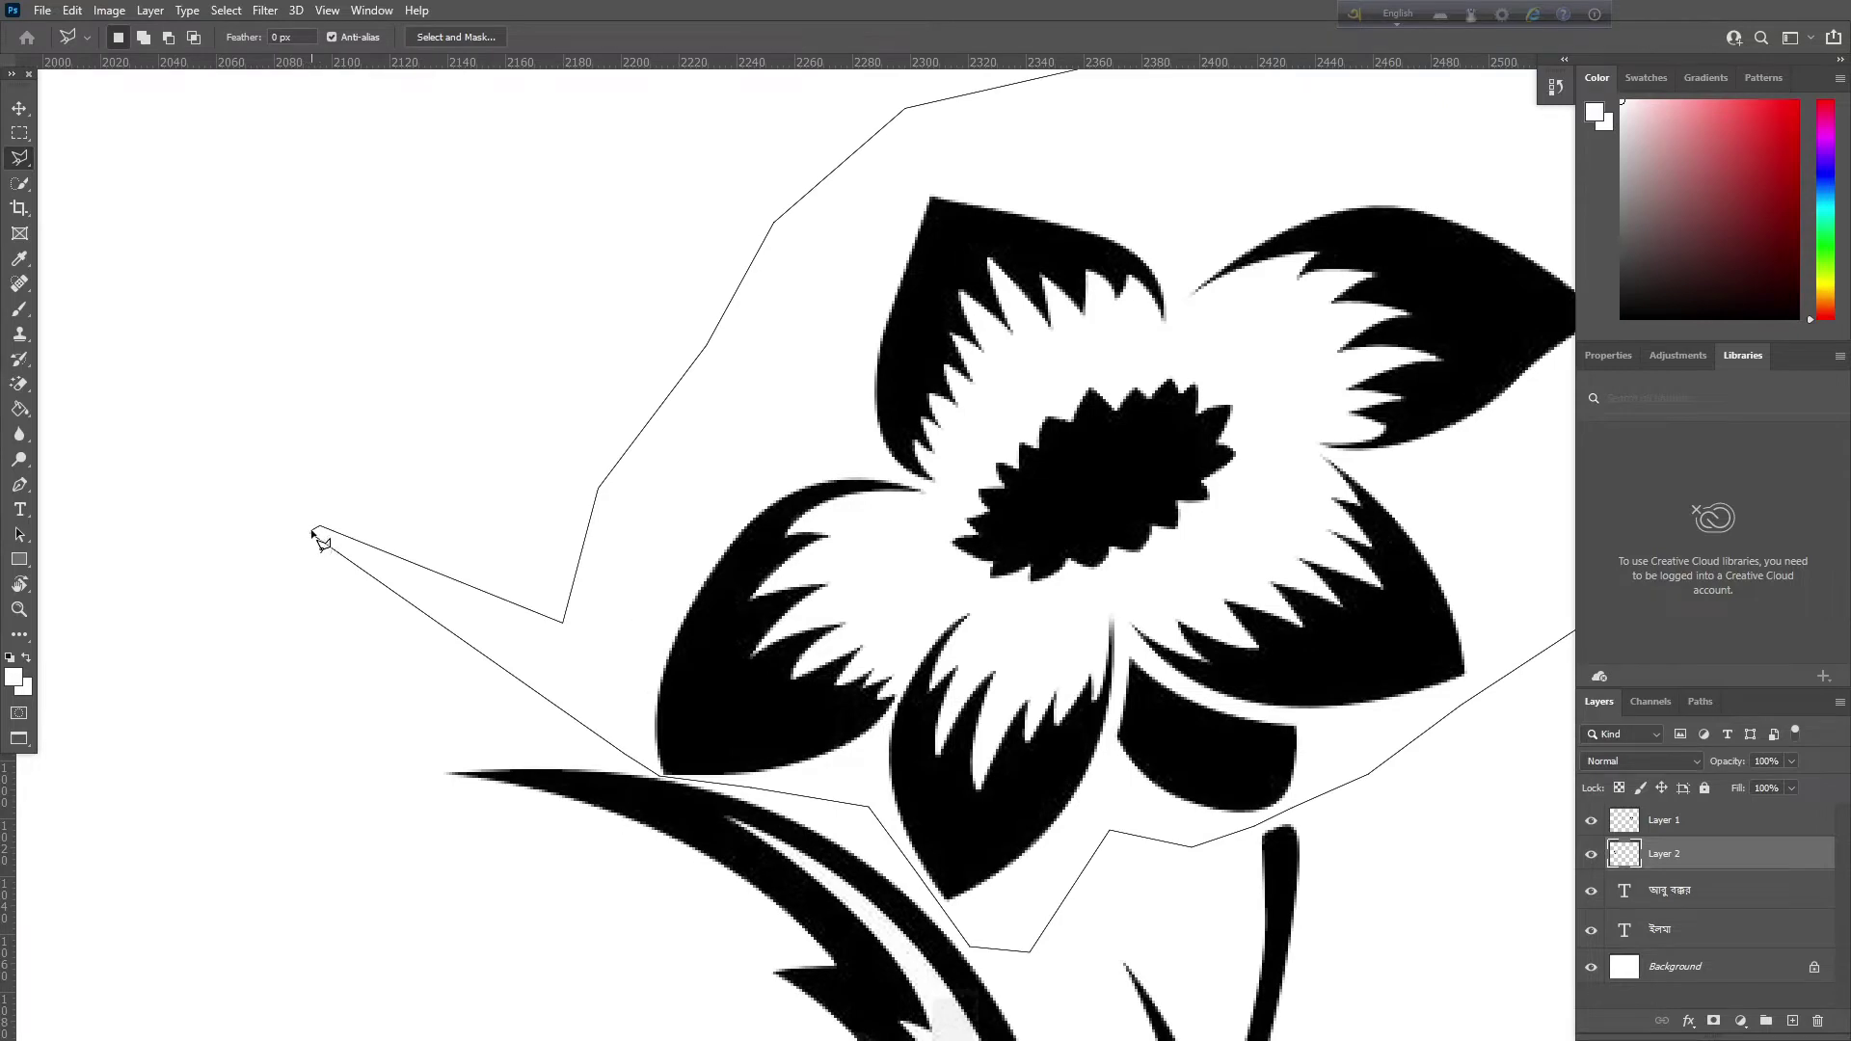
double_click(314, 530)
Dismiss each empty-selection error from the failed cut and move attempts, then select Layer 1
key(ctrl+minus)
key(ctrl+minus)
key(ctrl+minus)
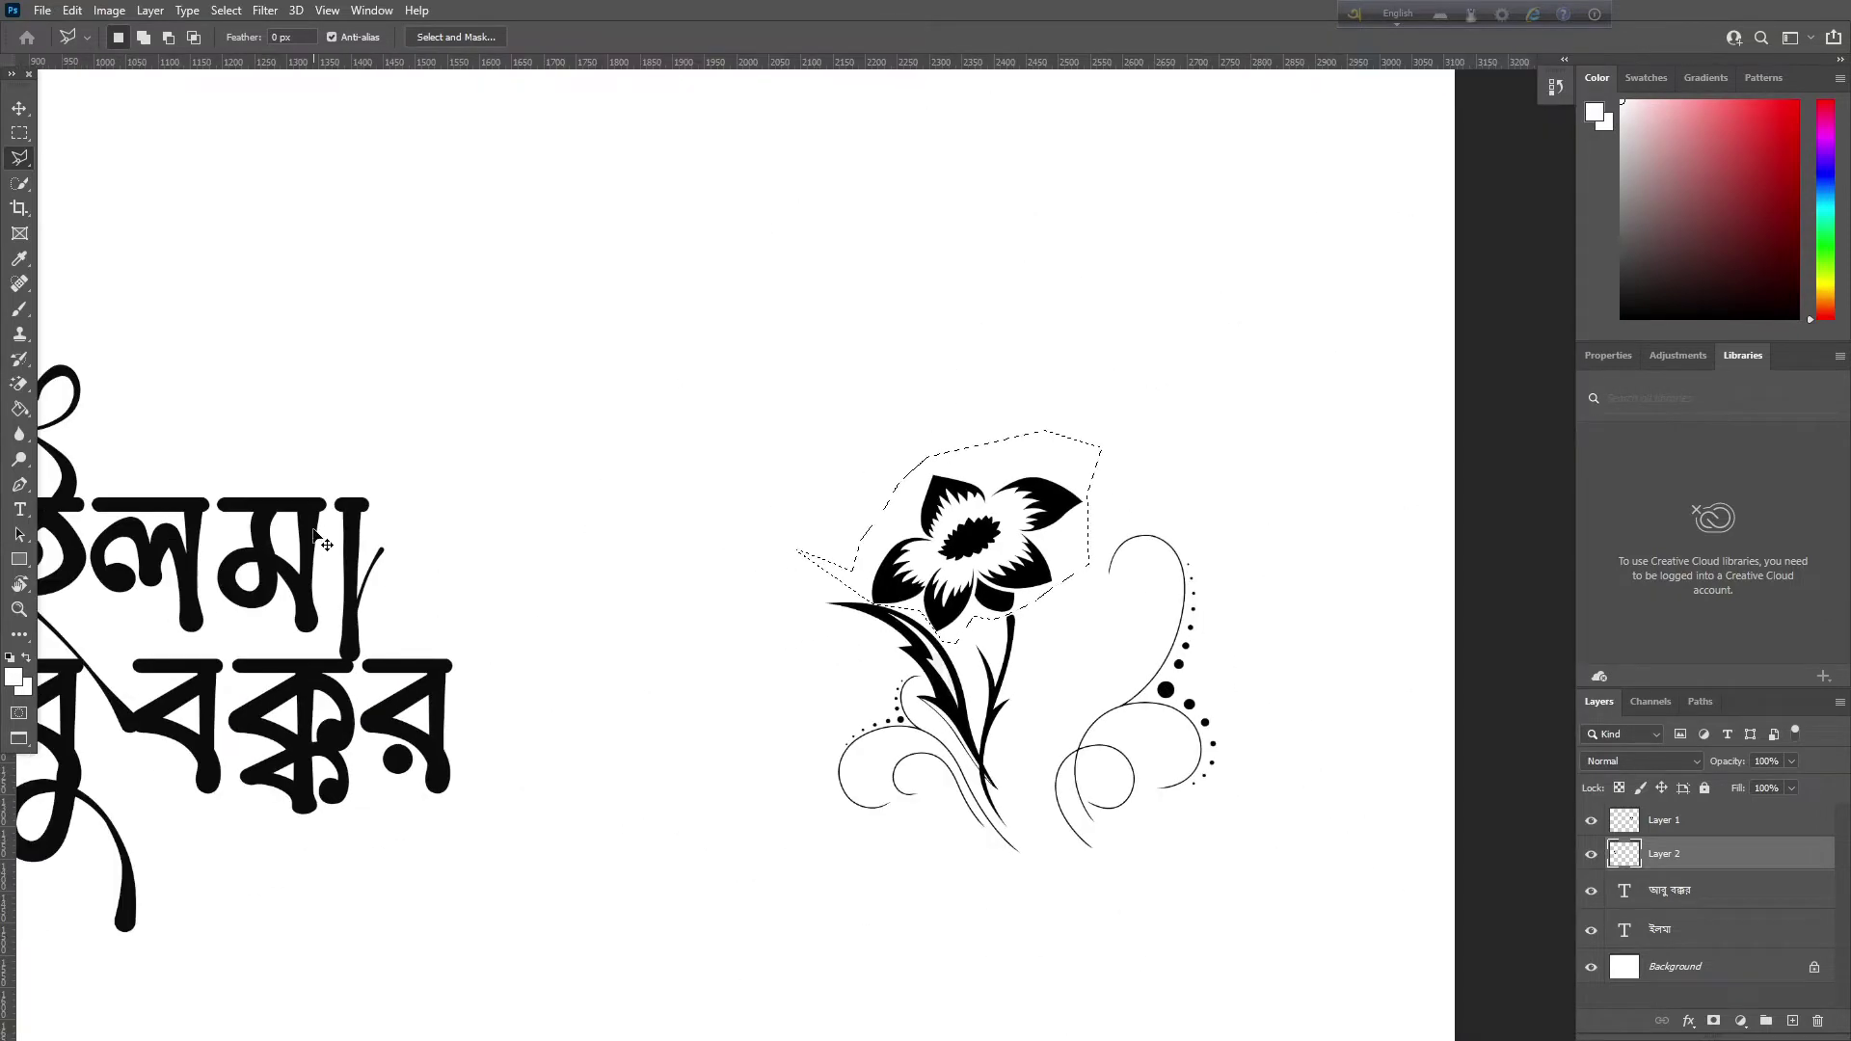
key(ctrl+x)
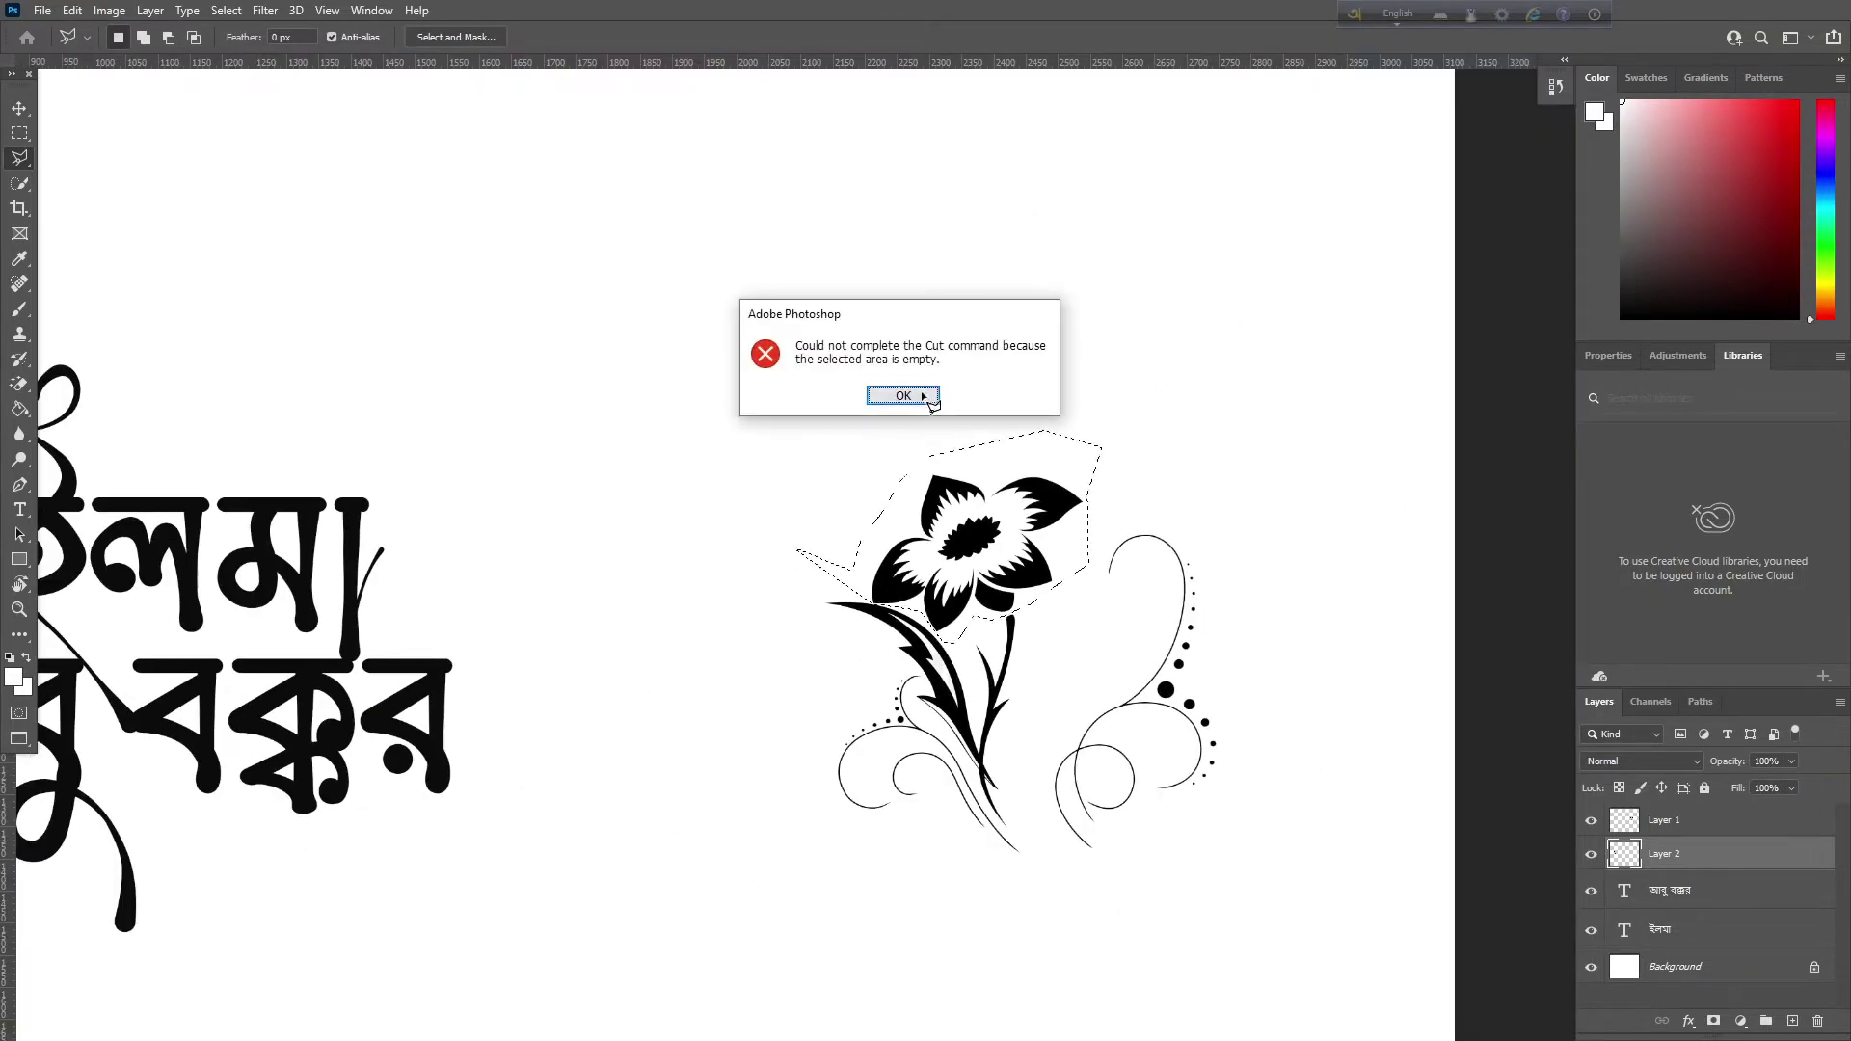
click(931, 390)
key(v)
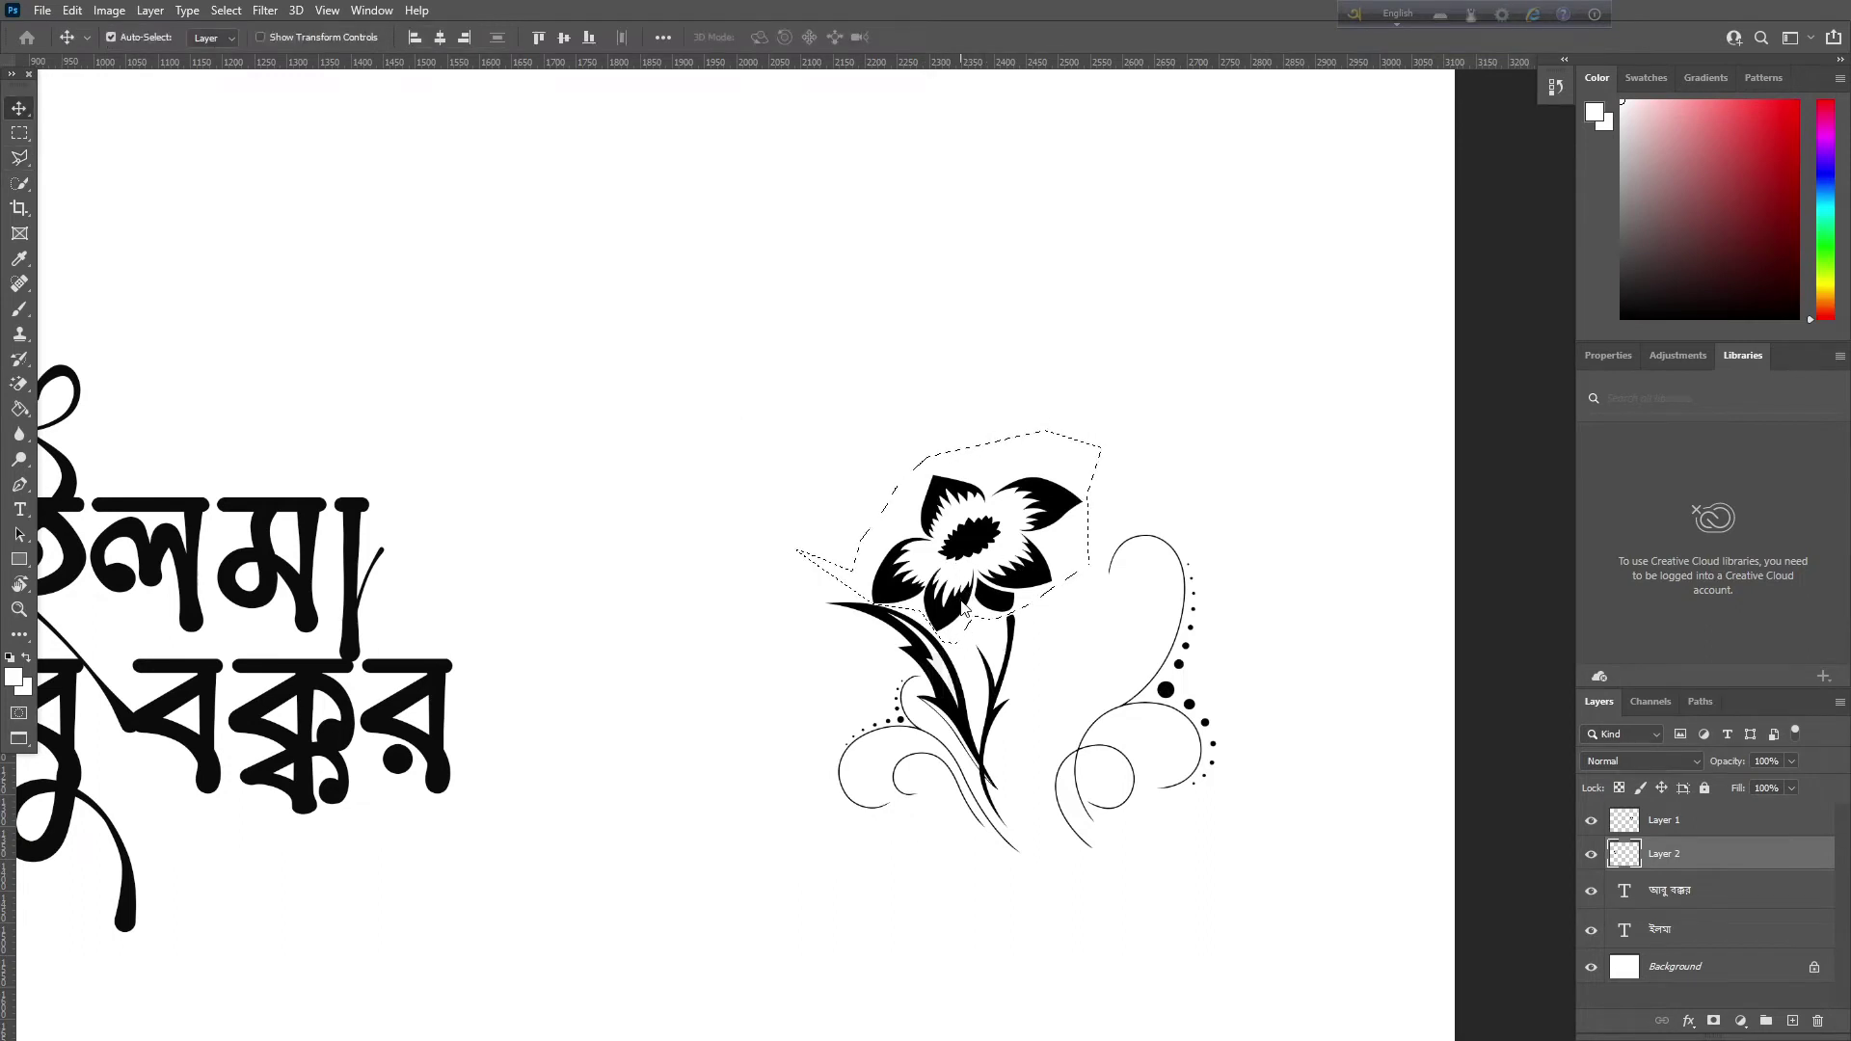
click(965, 608)
click(905, 393)
click(912, 592)
click(884, 394)
click(815, 398)
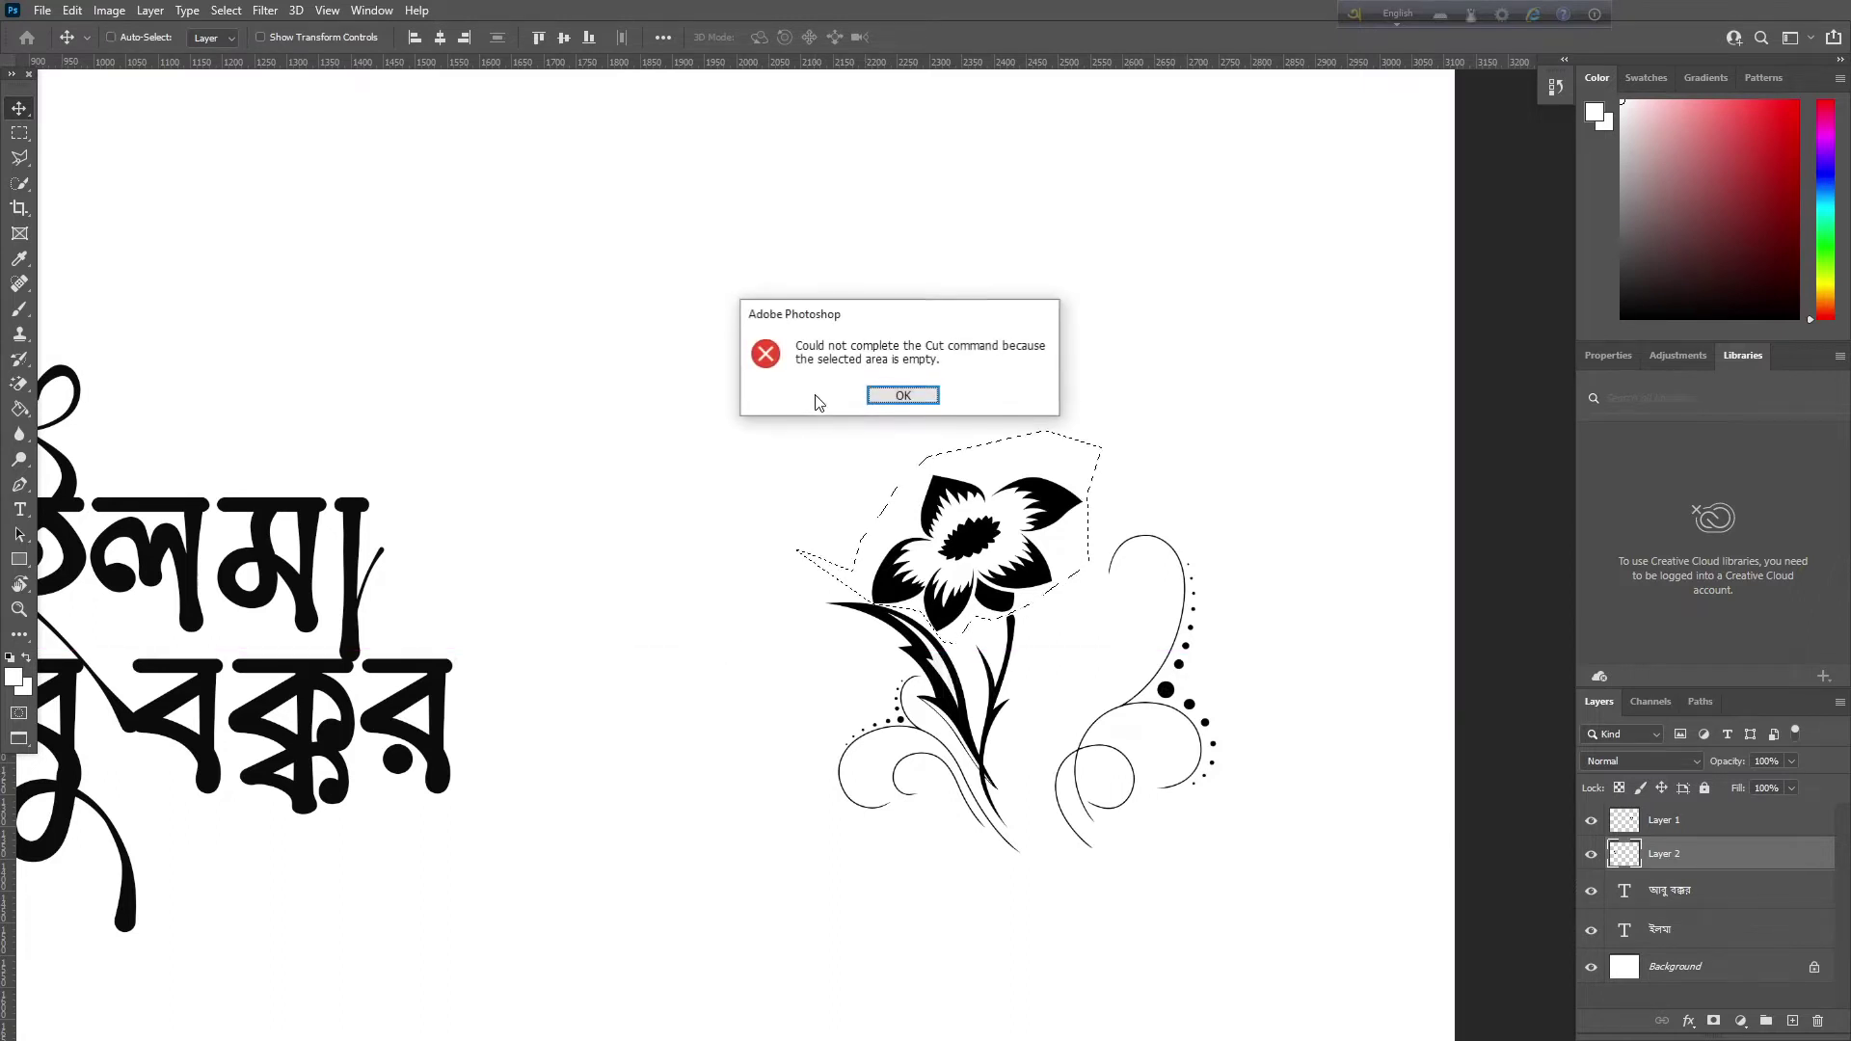
click(884, 396)
click(1657, 821)
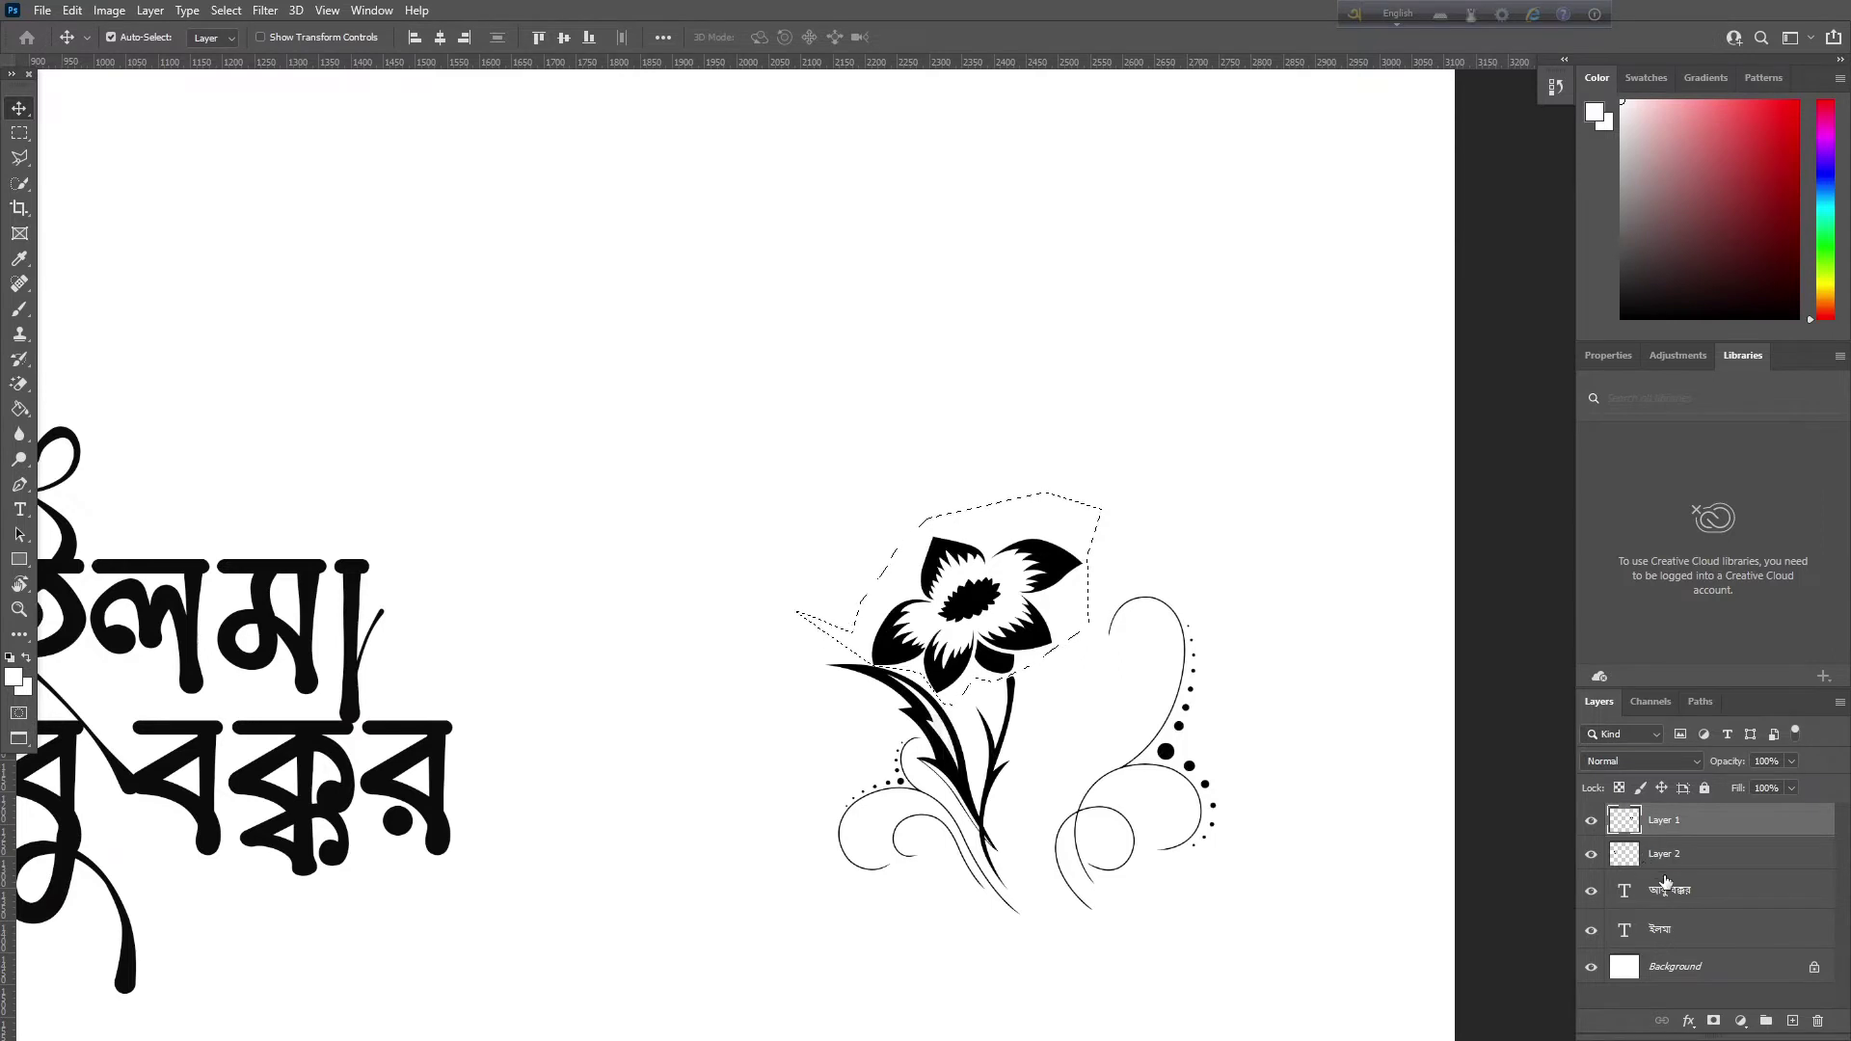
Cut the flower head from Layer 1 and paste it onto a new layer above Layer 2
key(ctrl+x)
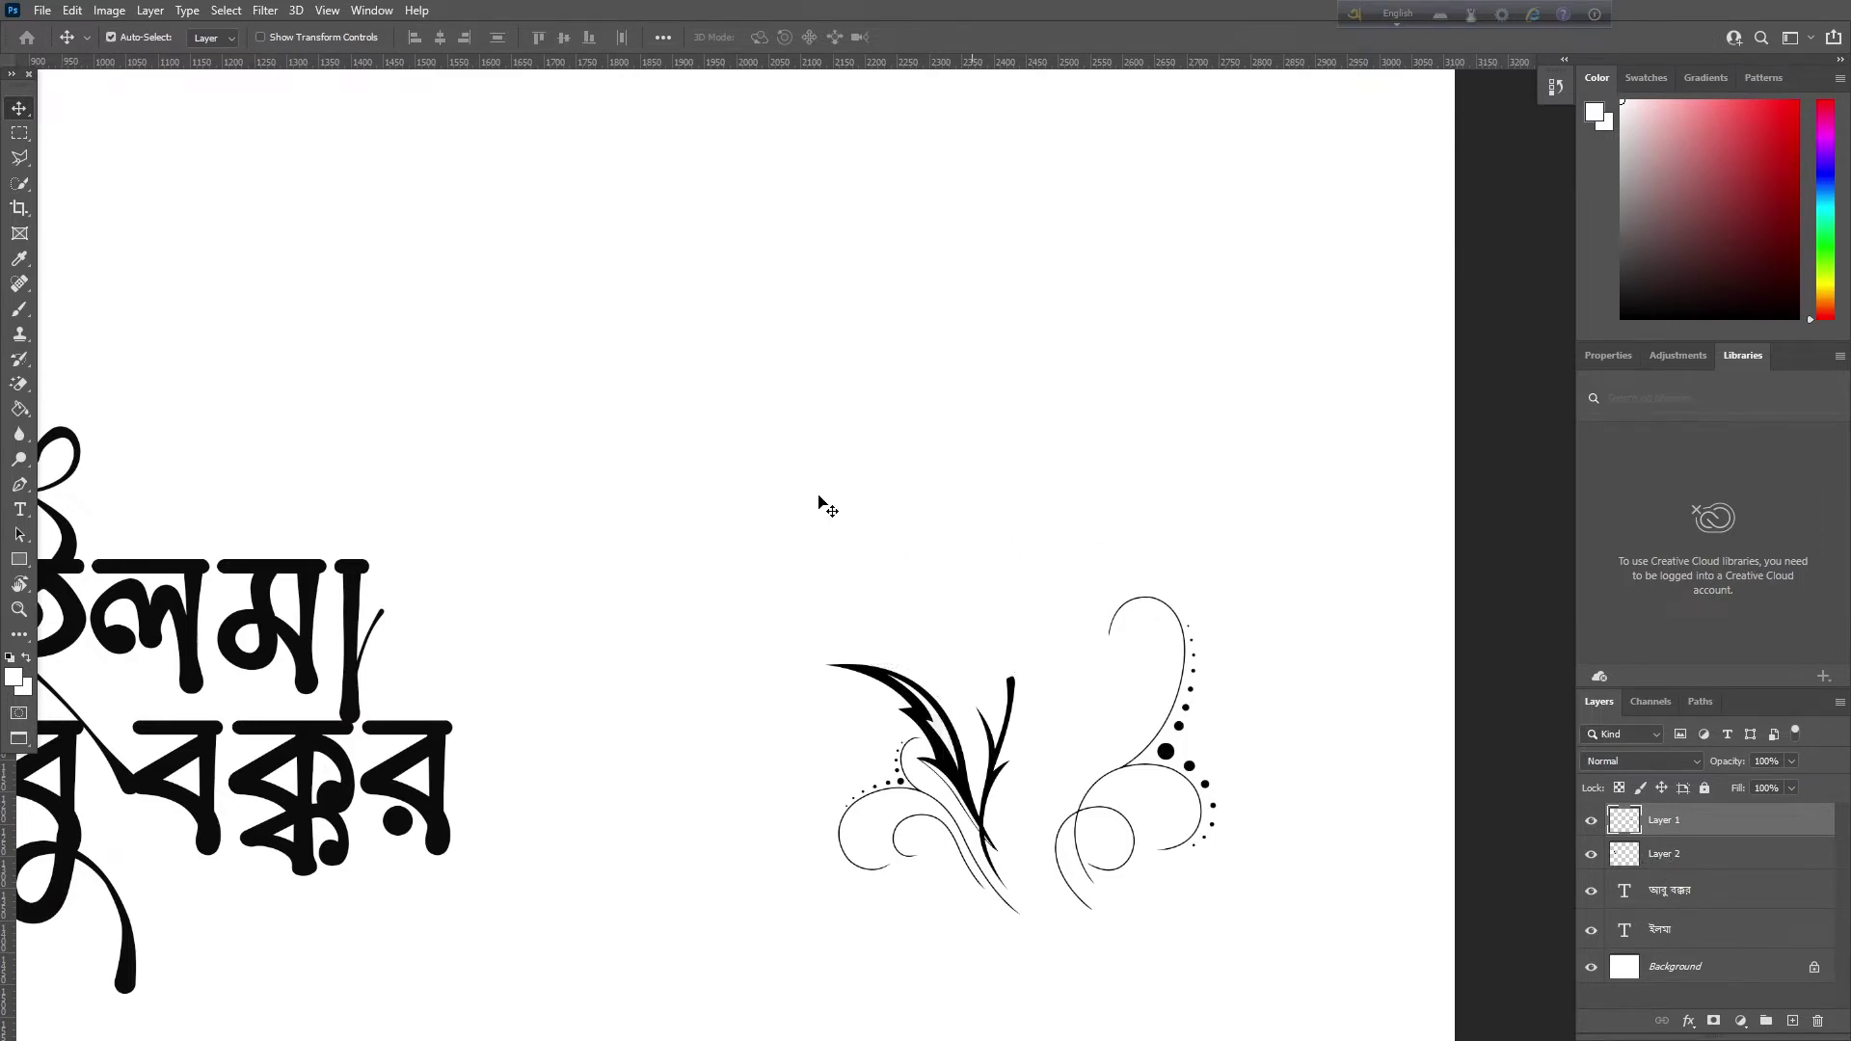
scroll(1021, 351, down, 2)
scroll(1025, 385, up, 5)
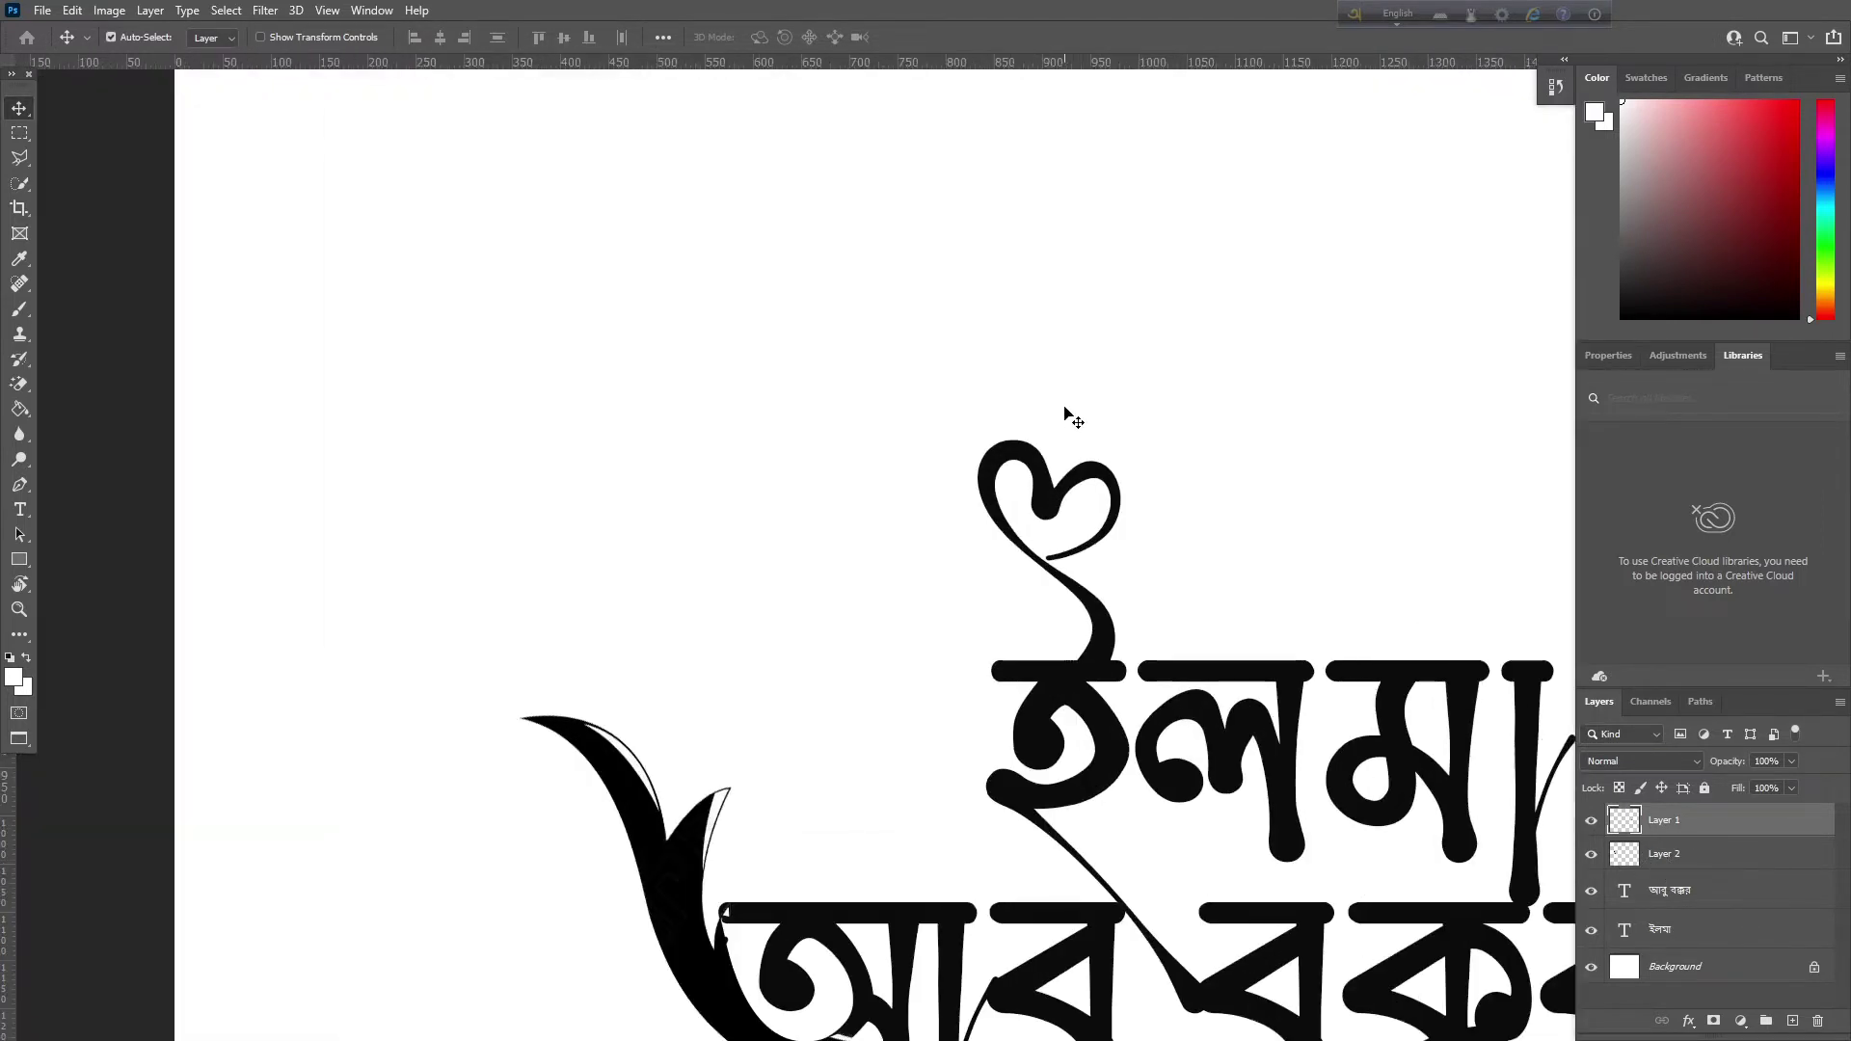
scroll(1073, 419, right, 3)
click(1683, 855)
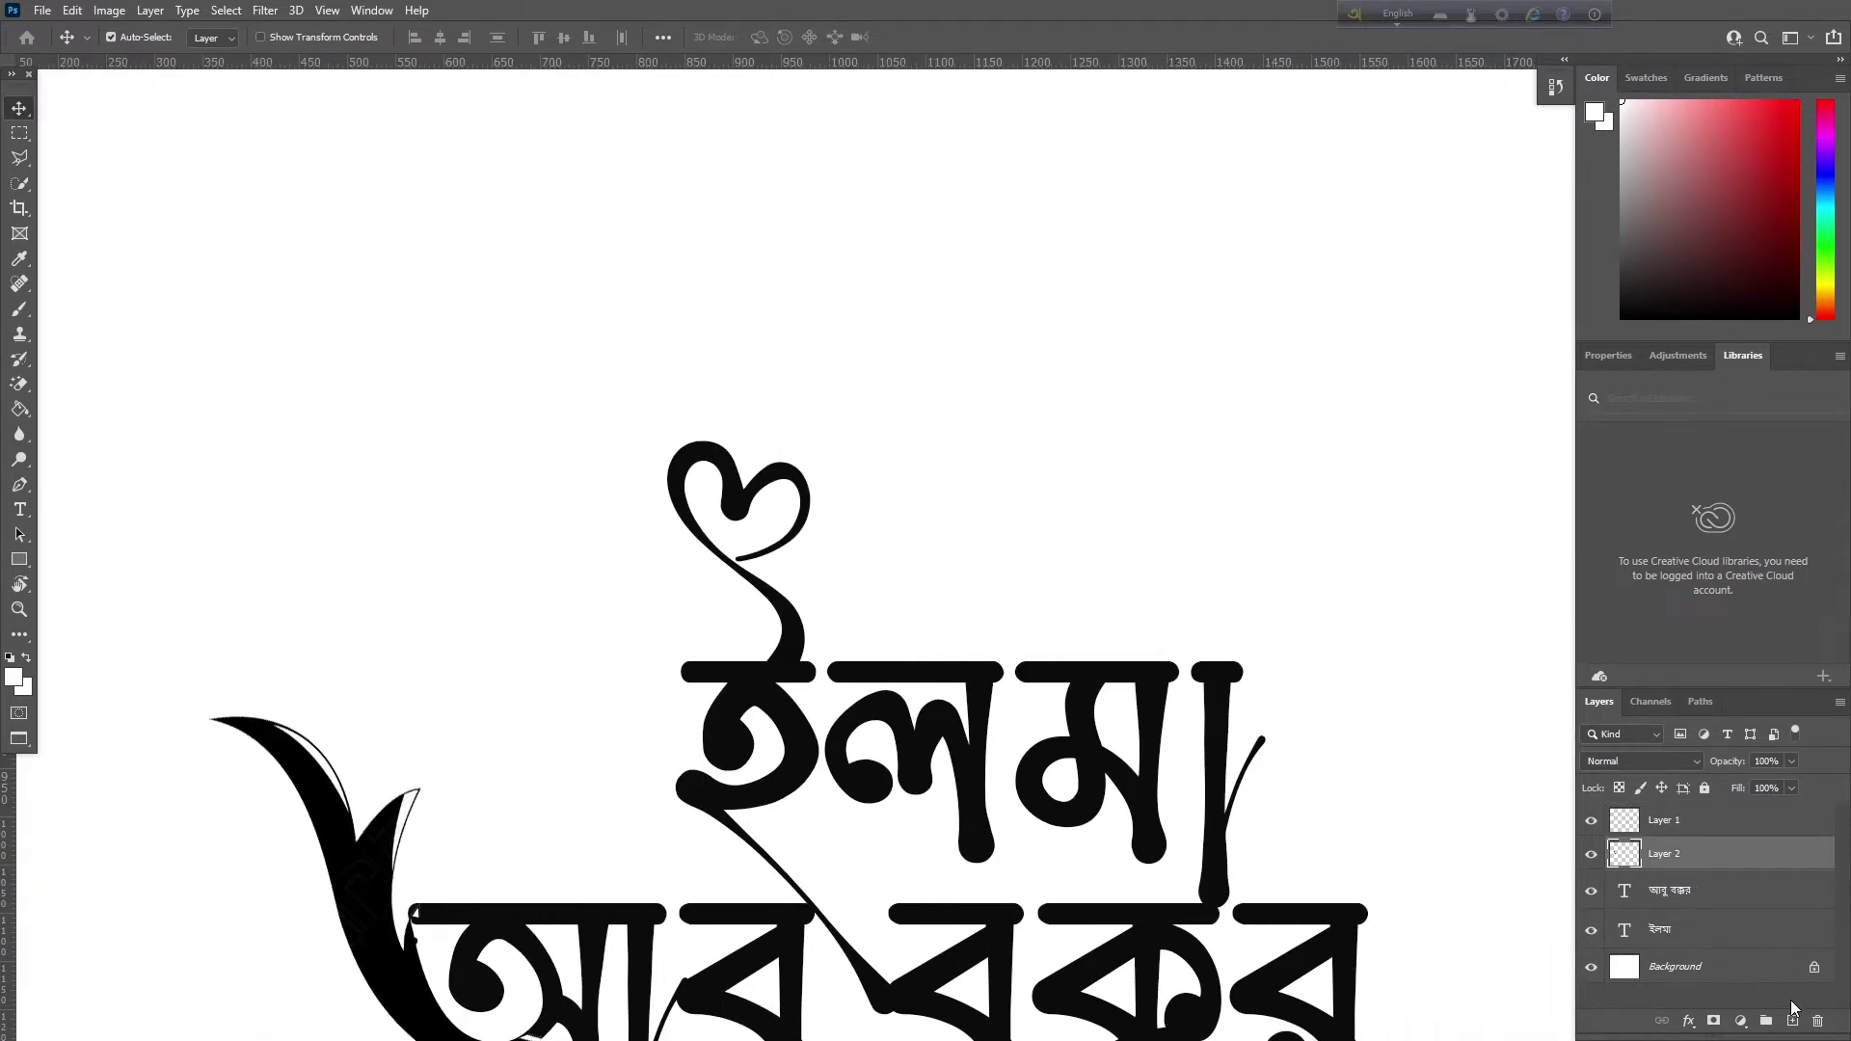
click(1794, 1020)
key(ctrl+v)
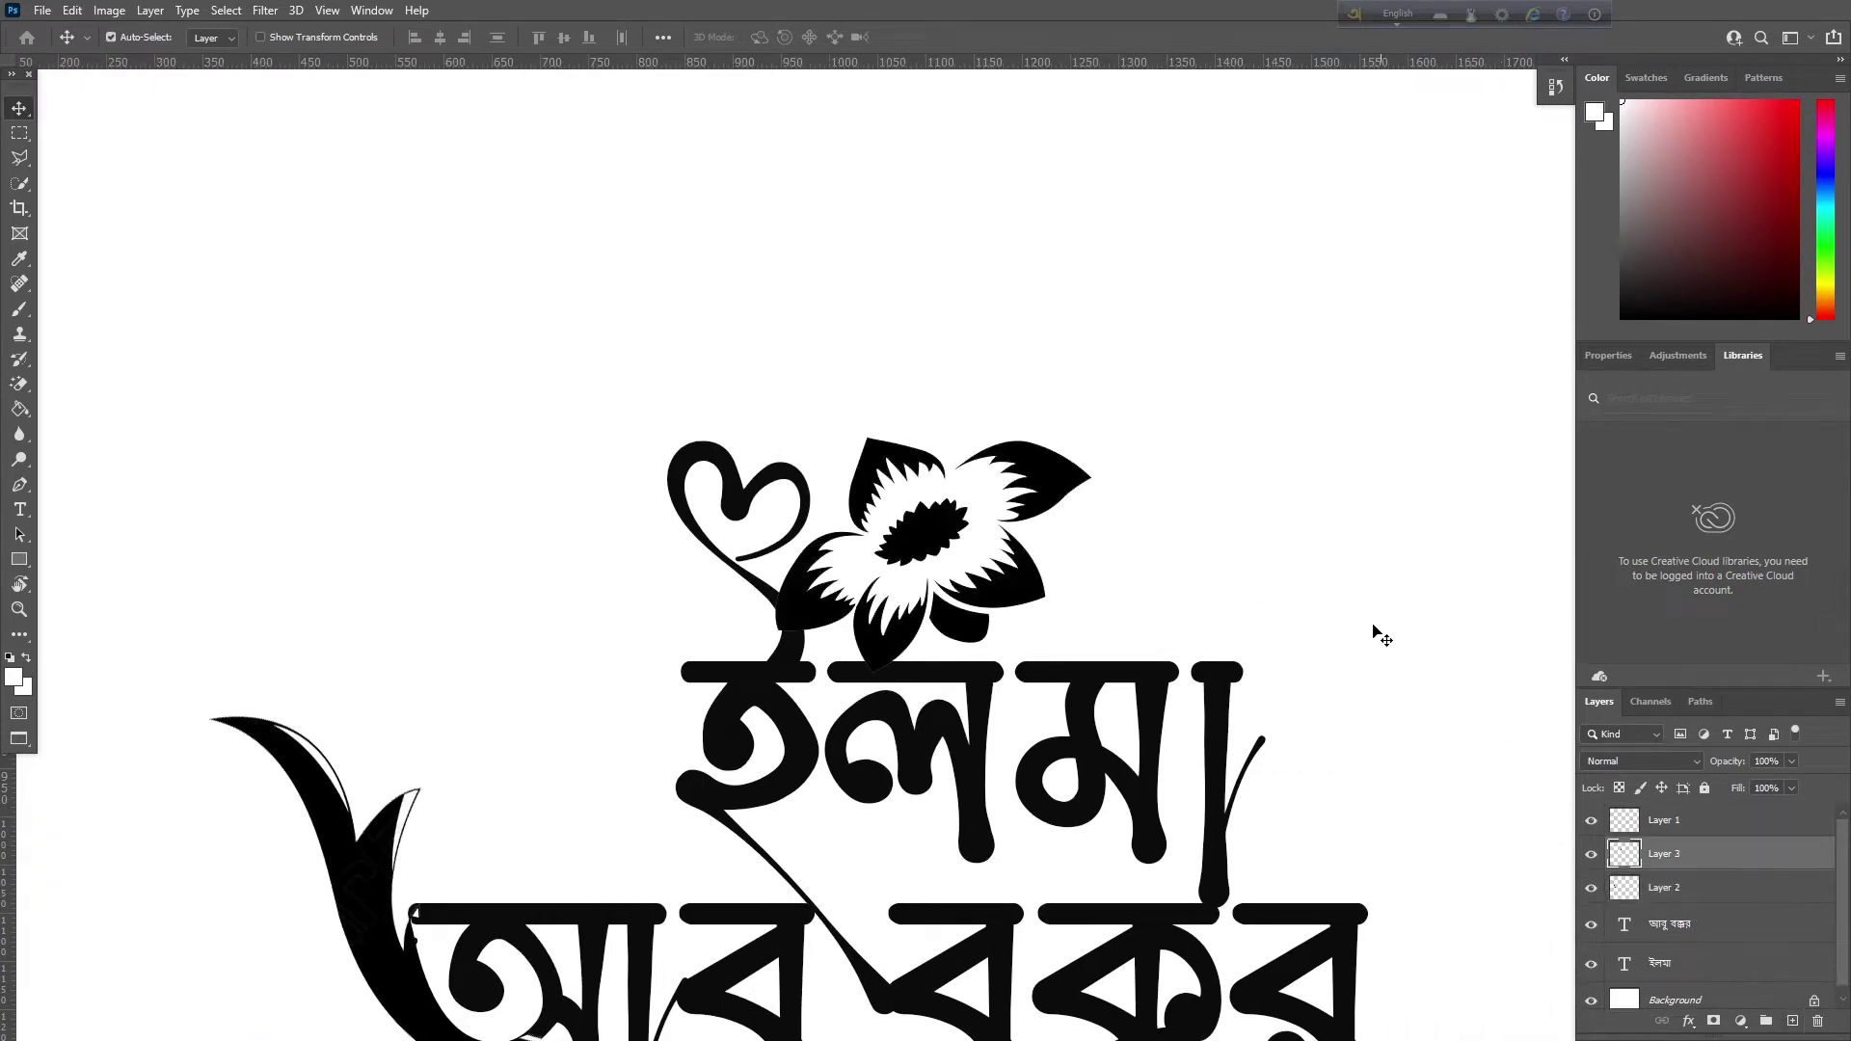
Rotate the pasted flower about 64° and place it beside the name's top line
key(ctrl+t)
drag(1142, 449, 1253, 675)
drag(979, 590, 570, 809)
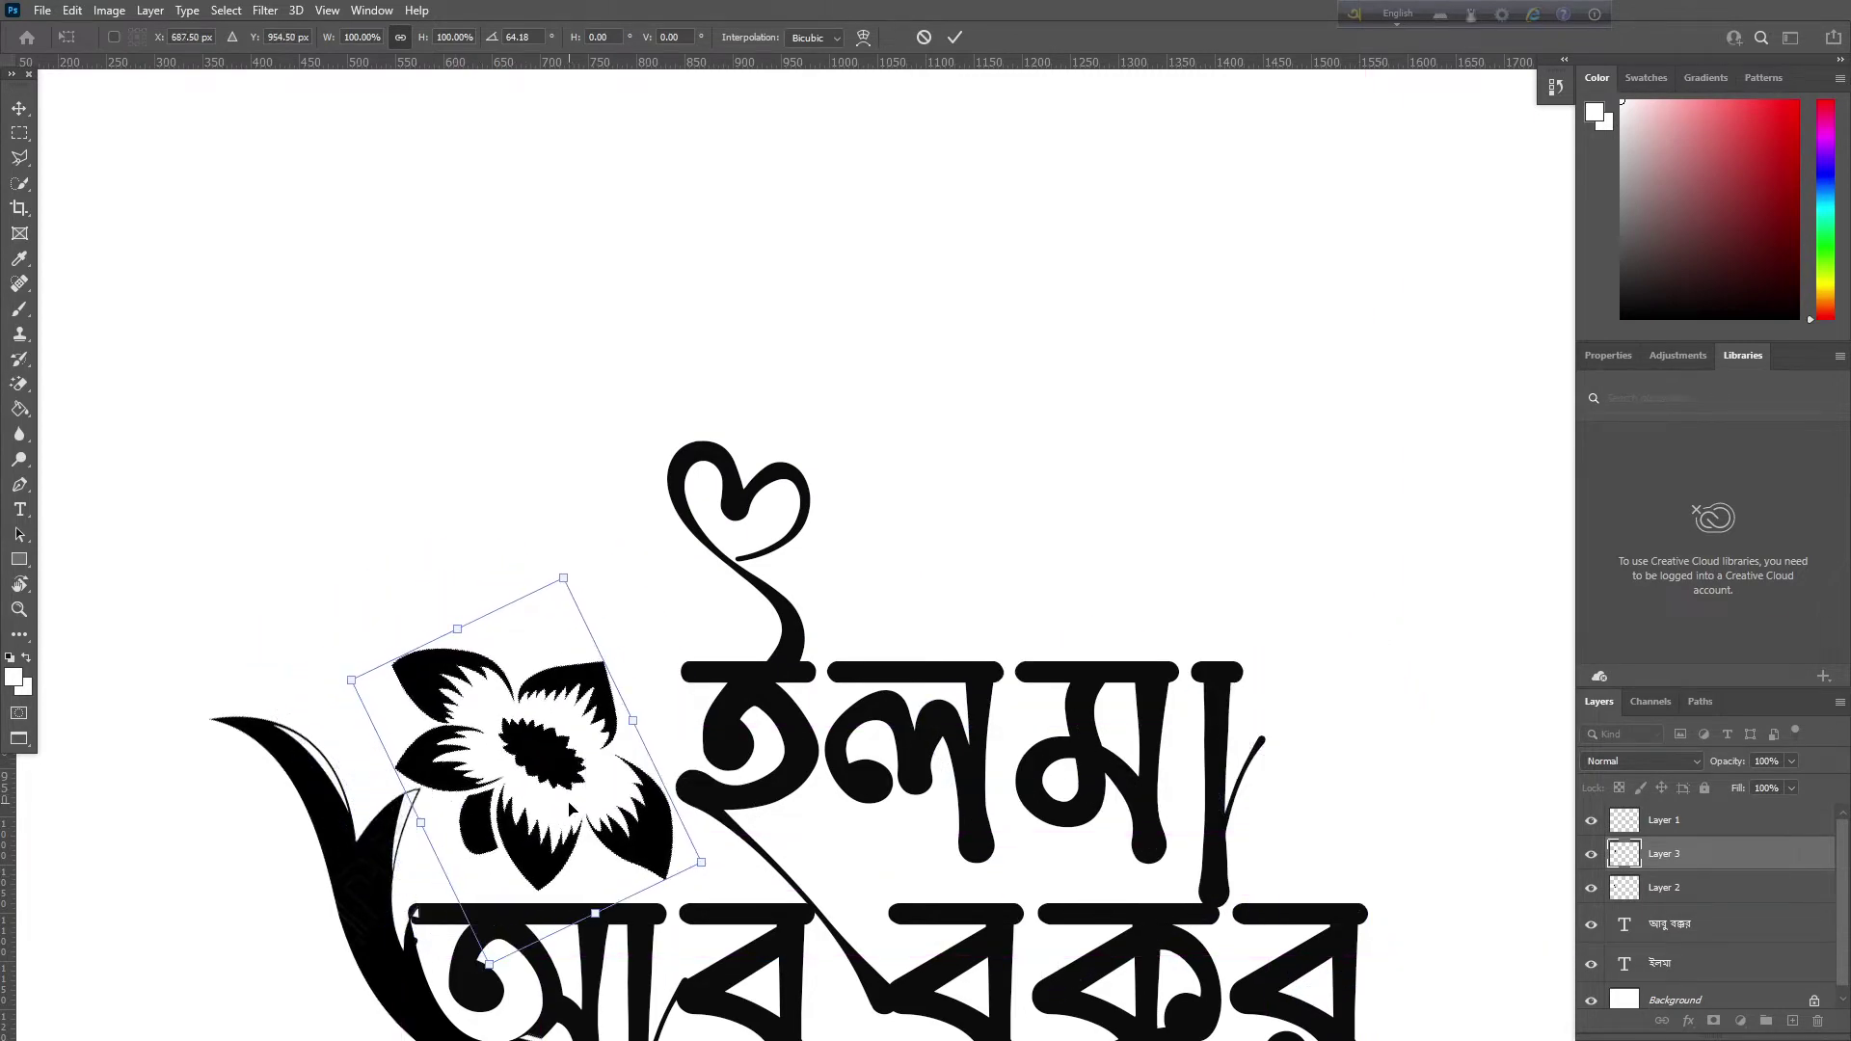
key(ctrl+minus)
key(ctrl+minus)
key(Return)
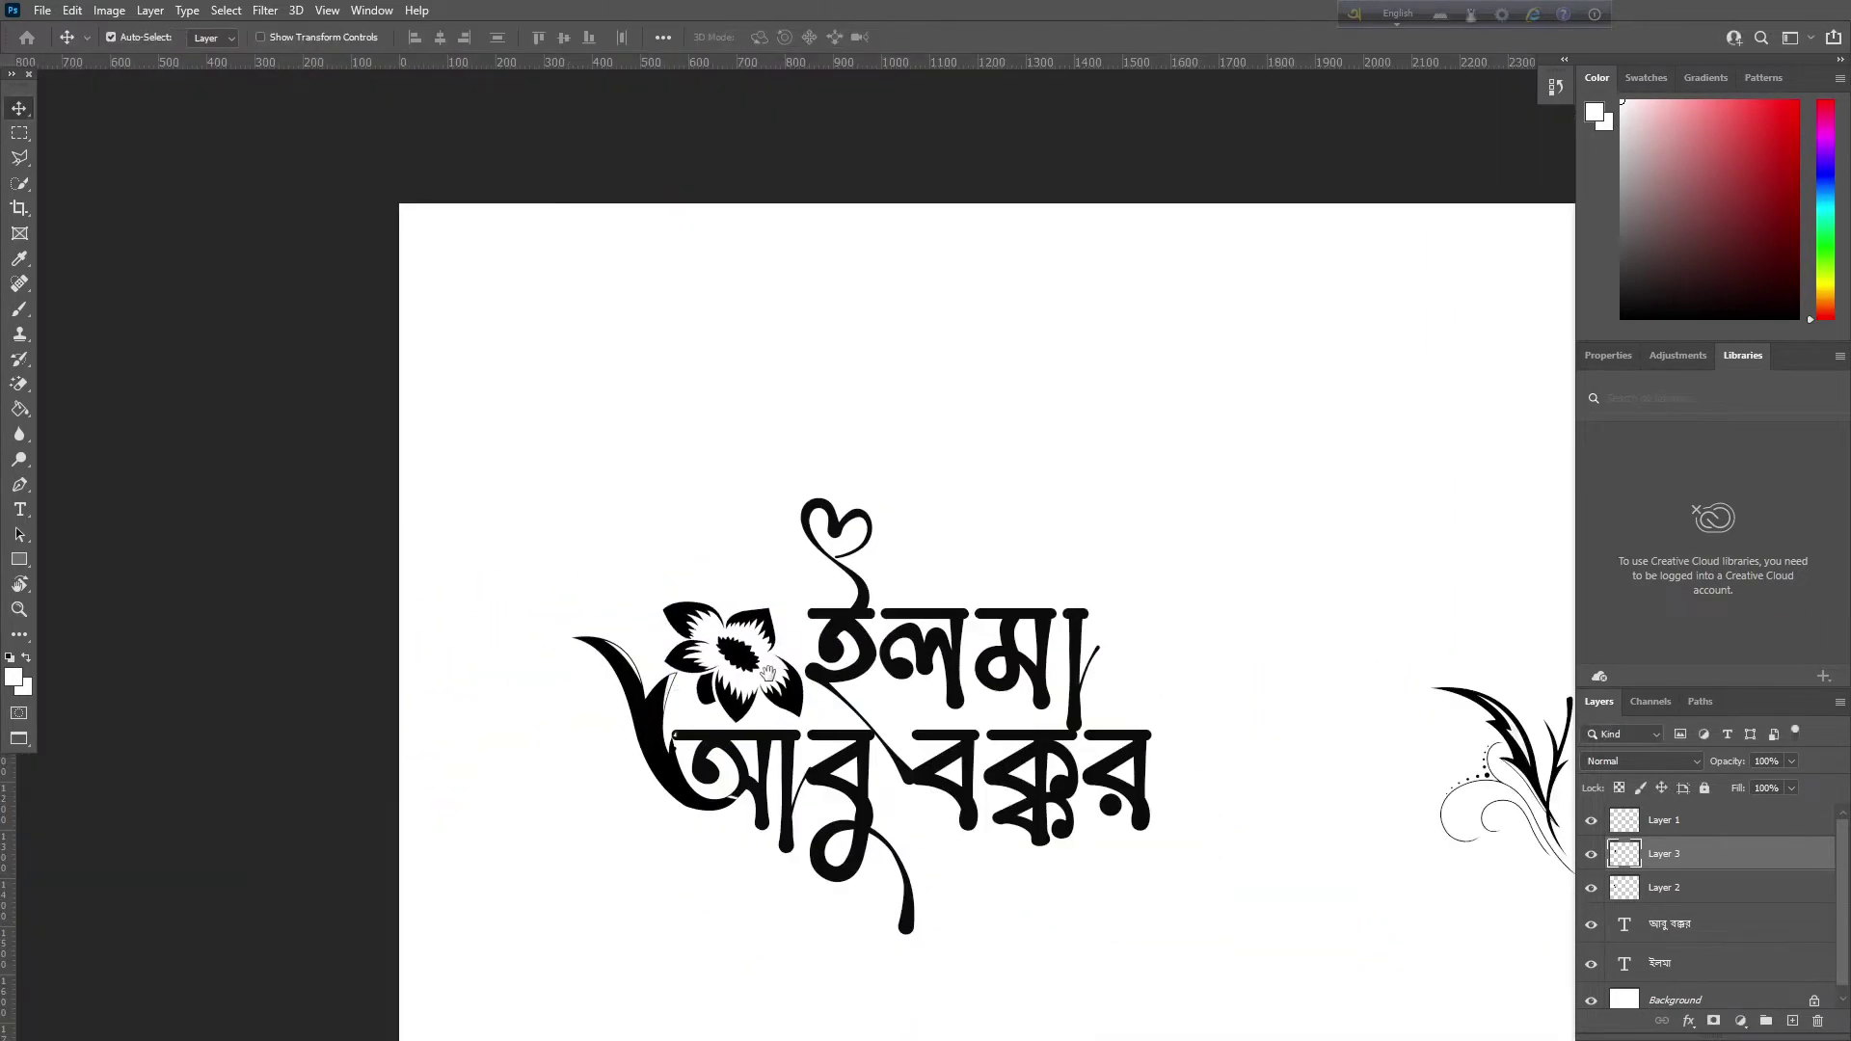
Outline the right-hand swirl ornament with the Polygonal Lasso, then zoom out to the whole name
drag(769, 672, 569, 615)
drag(910, 692, 647, 525)
key(ctrl+plus)
key(ctrl+plus)
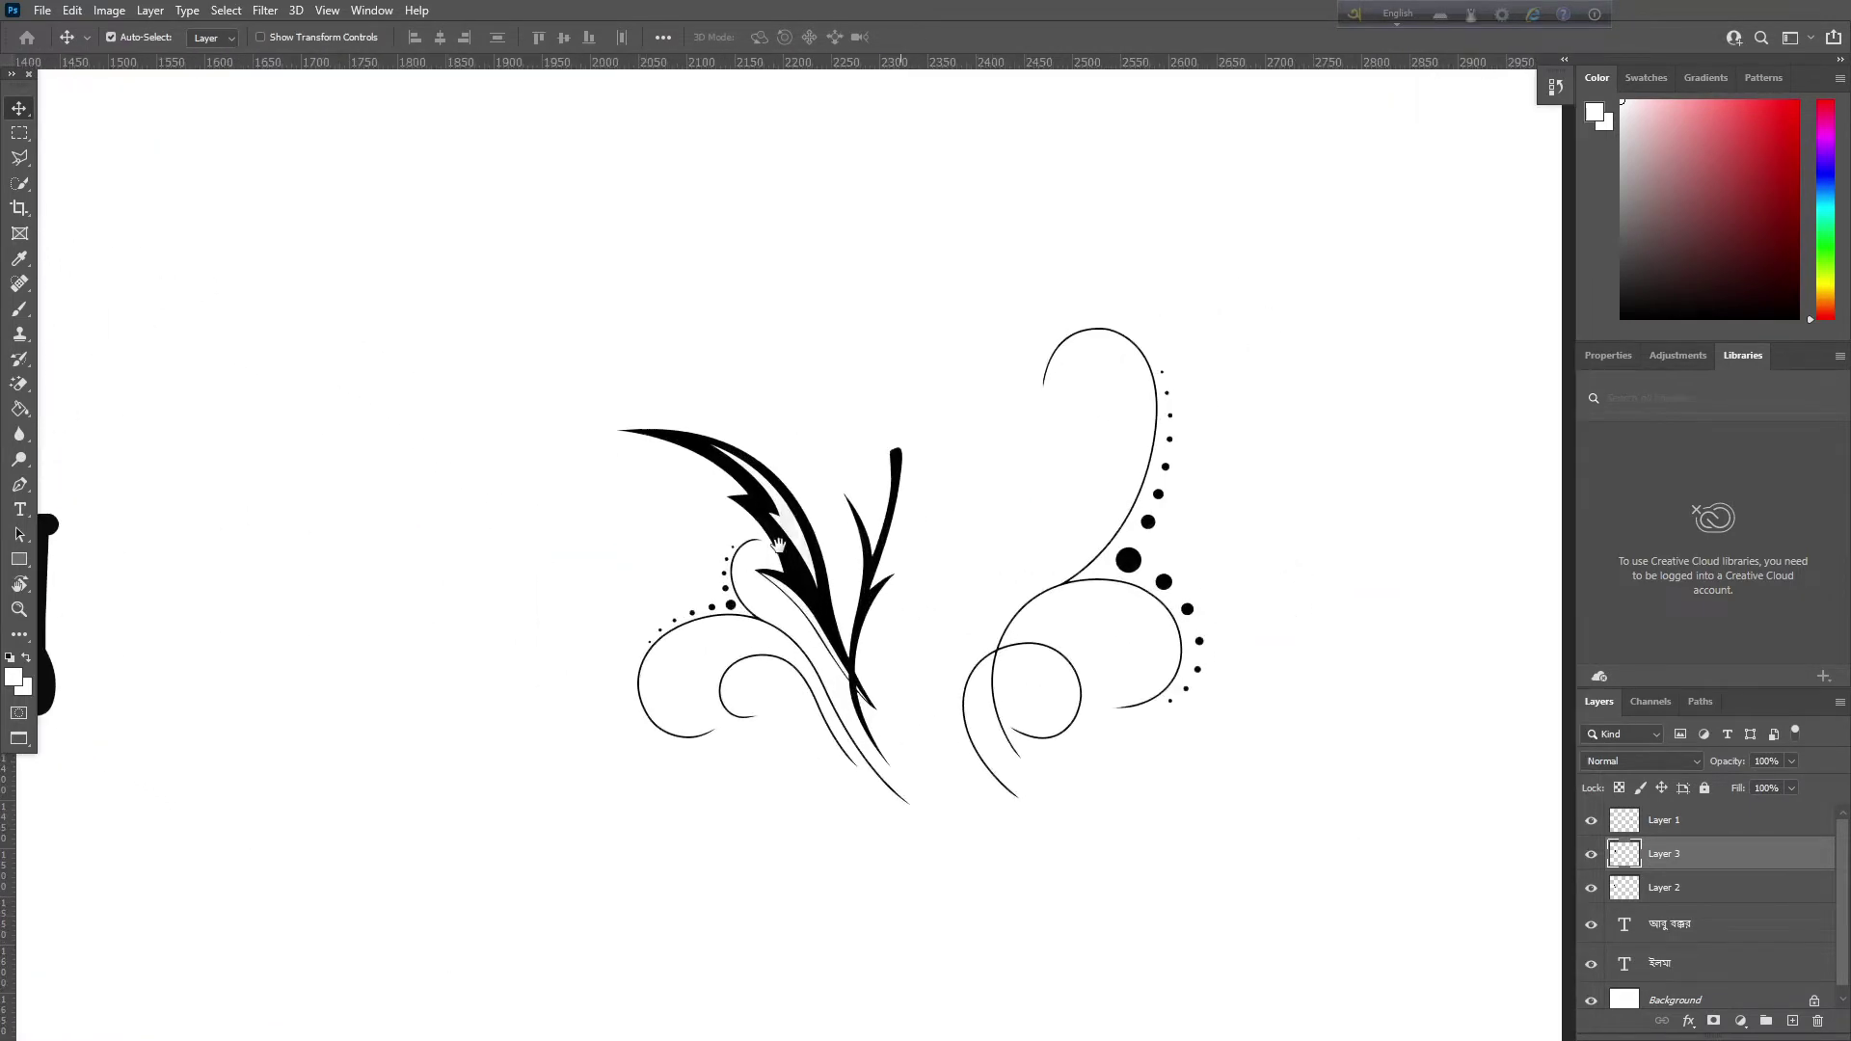
click(17, 164)
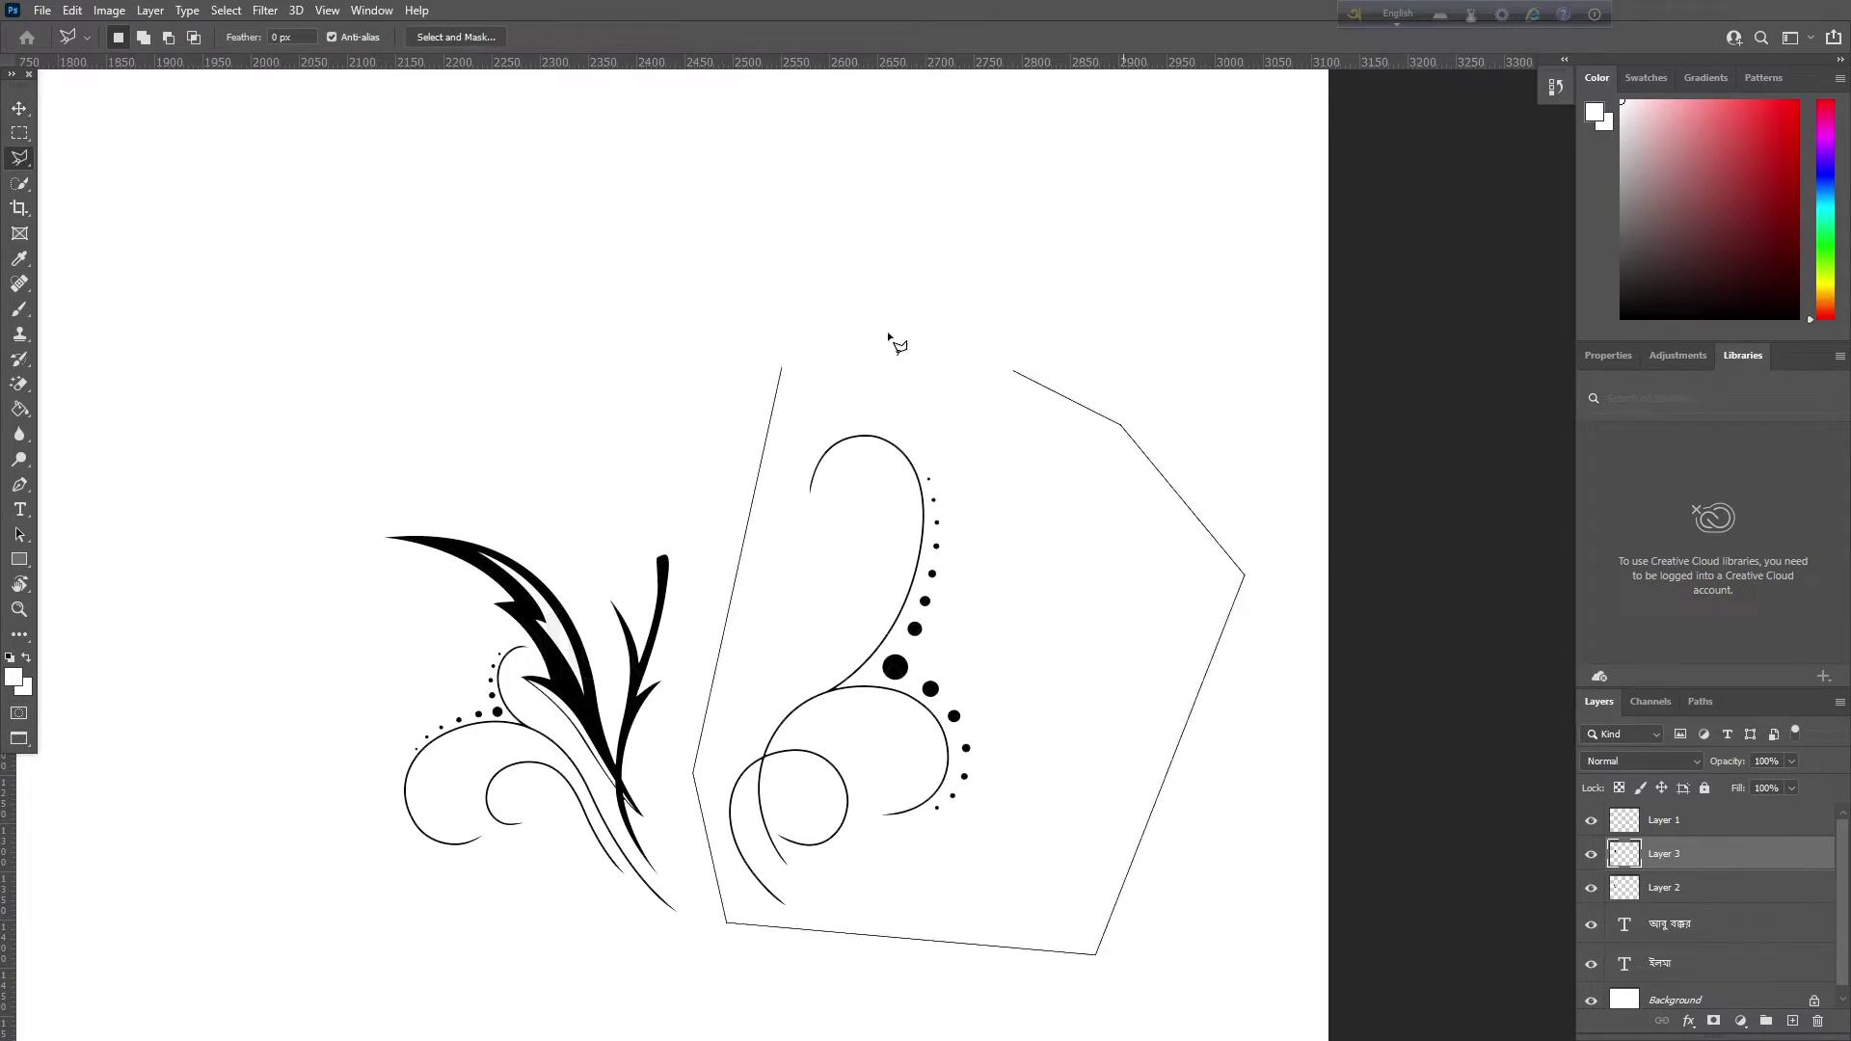
click(781, 371)
key(ctrl+minus)
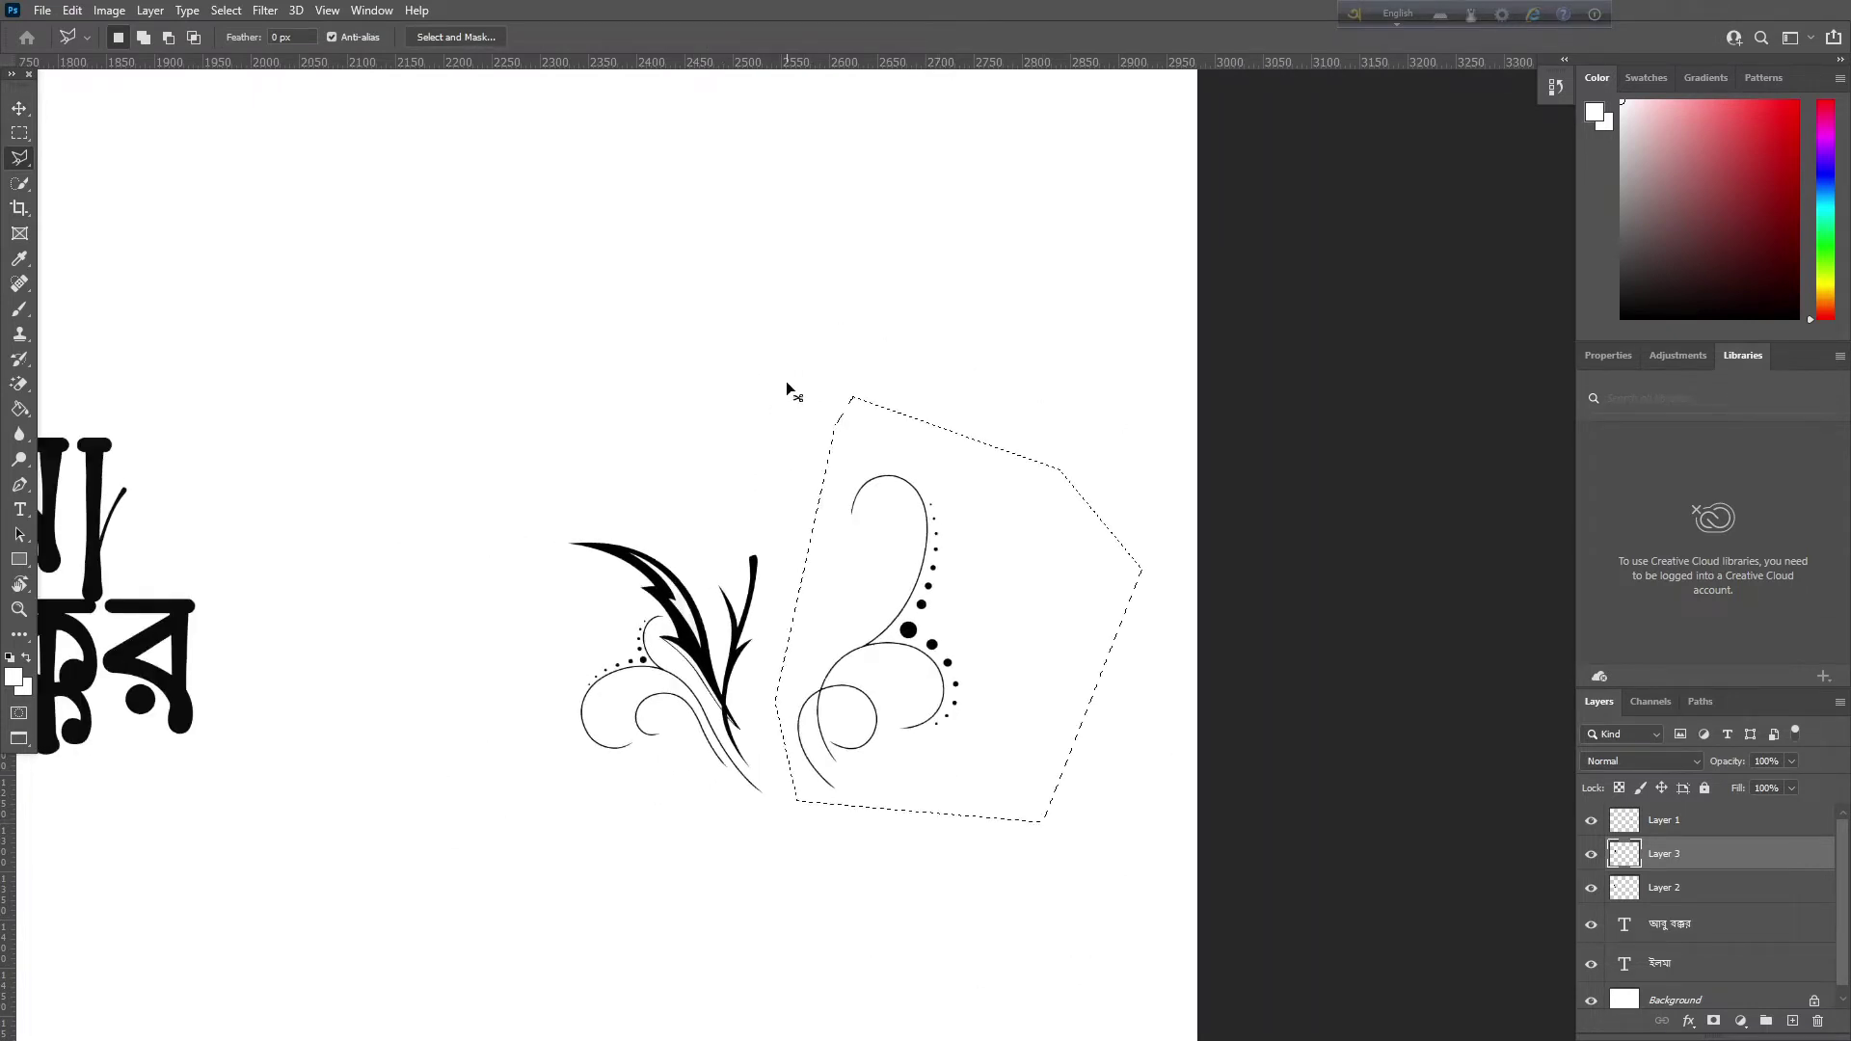
key(ctrl+minus)
click(17, 109)
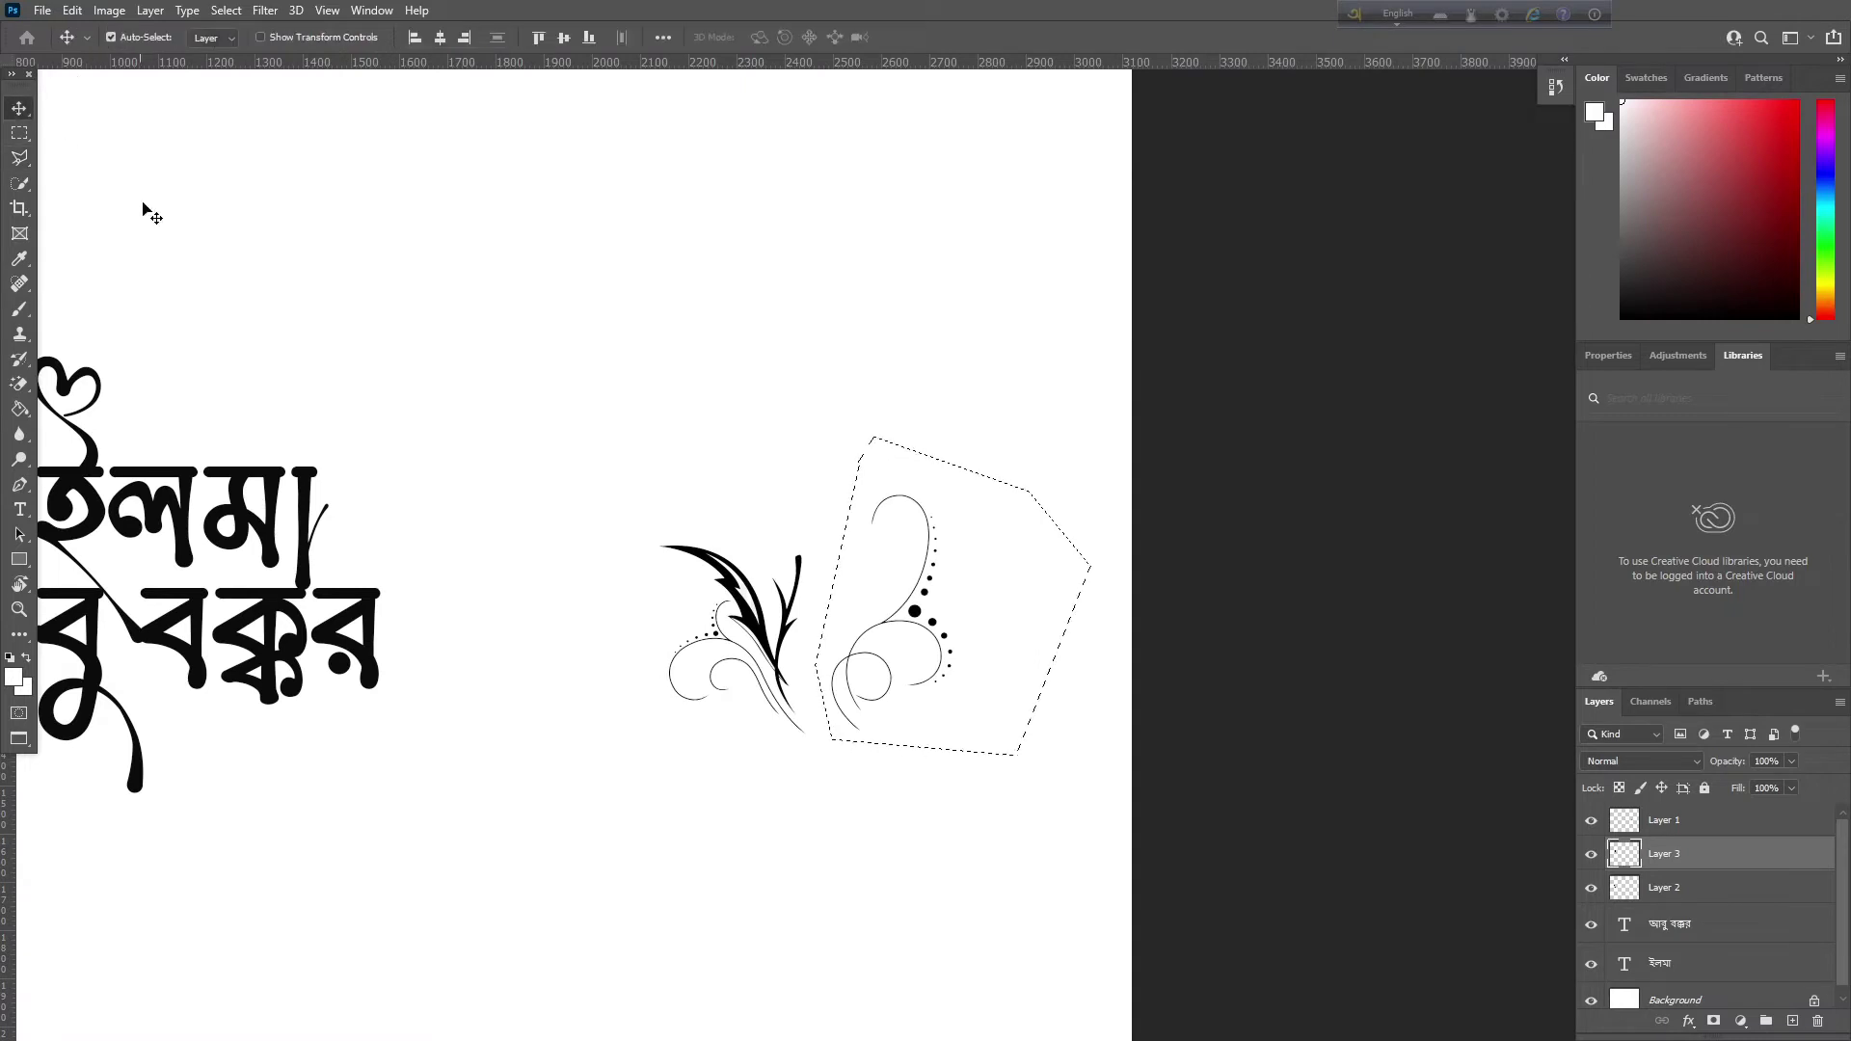
drag(151, 212, 868, 310)
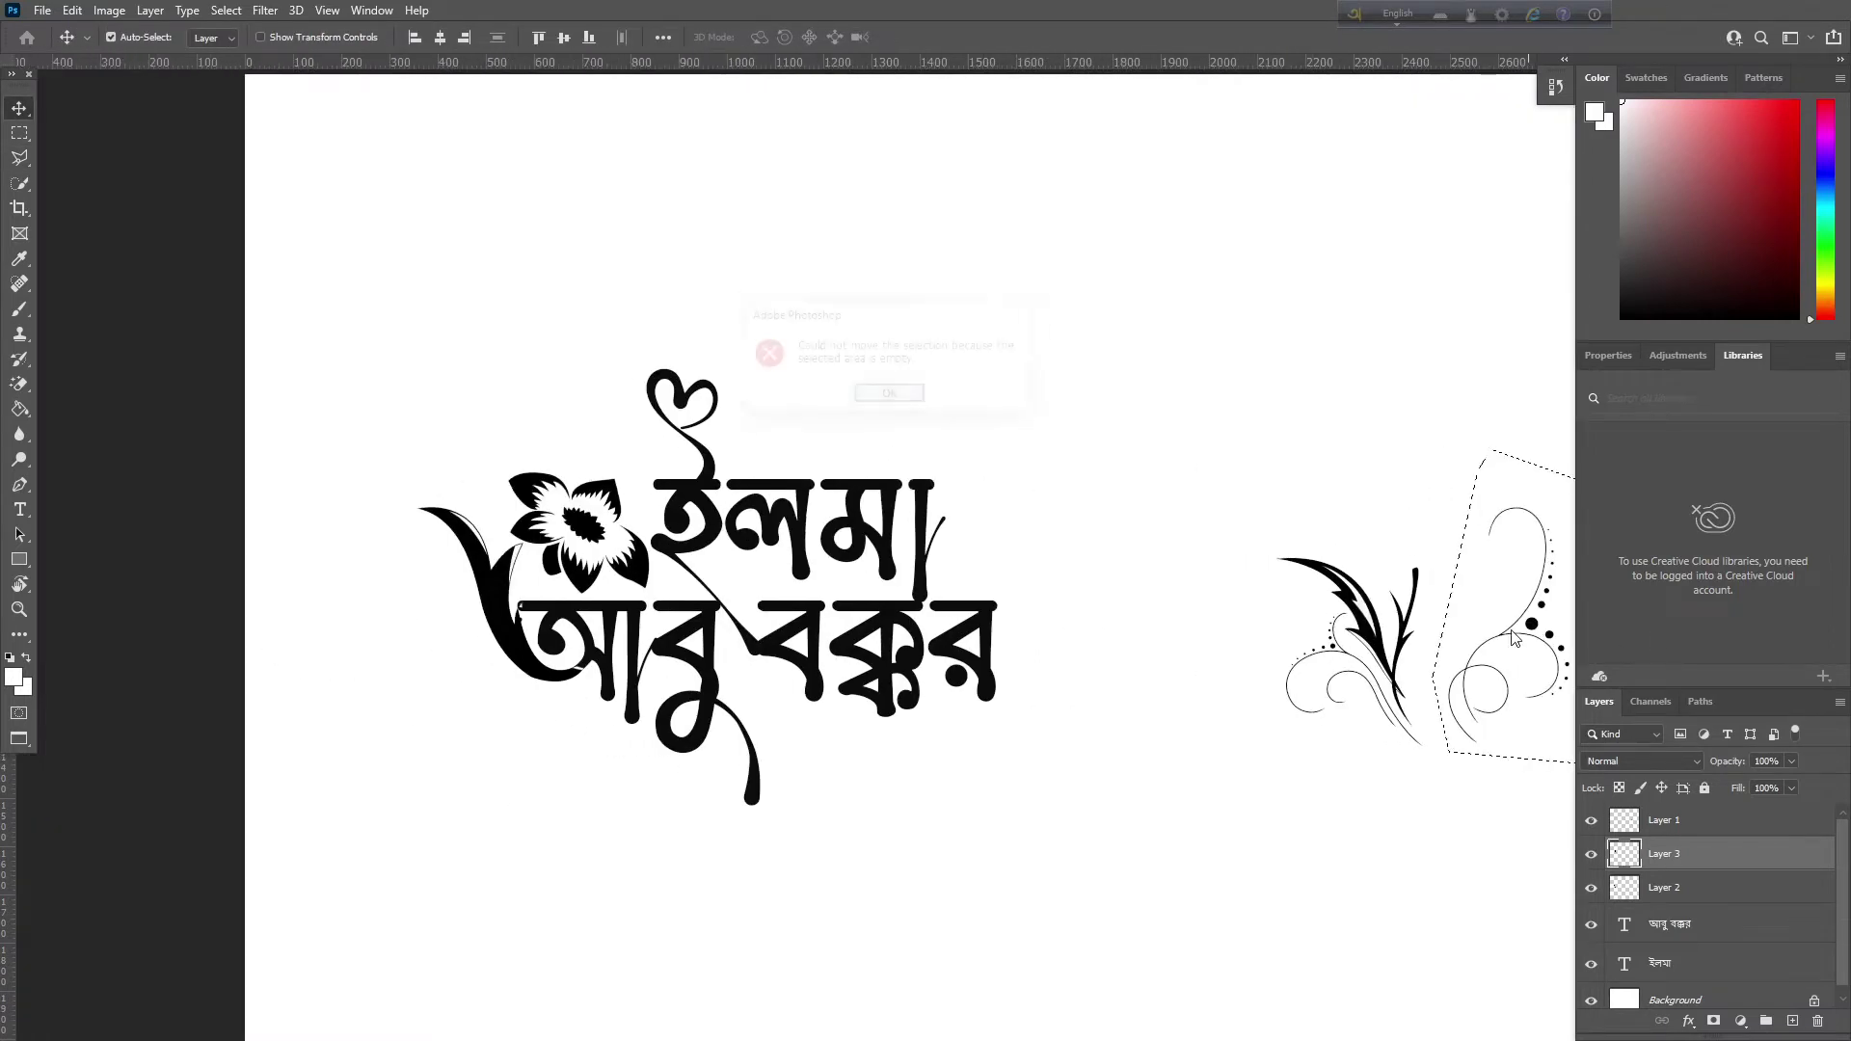
On Layer 1, drag the dotted swirl to curl beside the end of আবু বক্কর, undoing a stray move
click(886, 398)
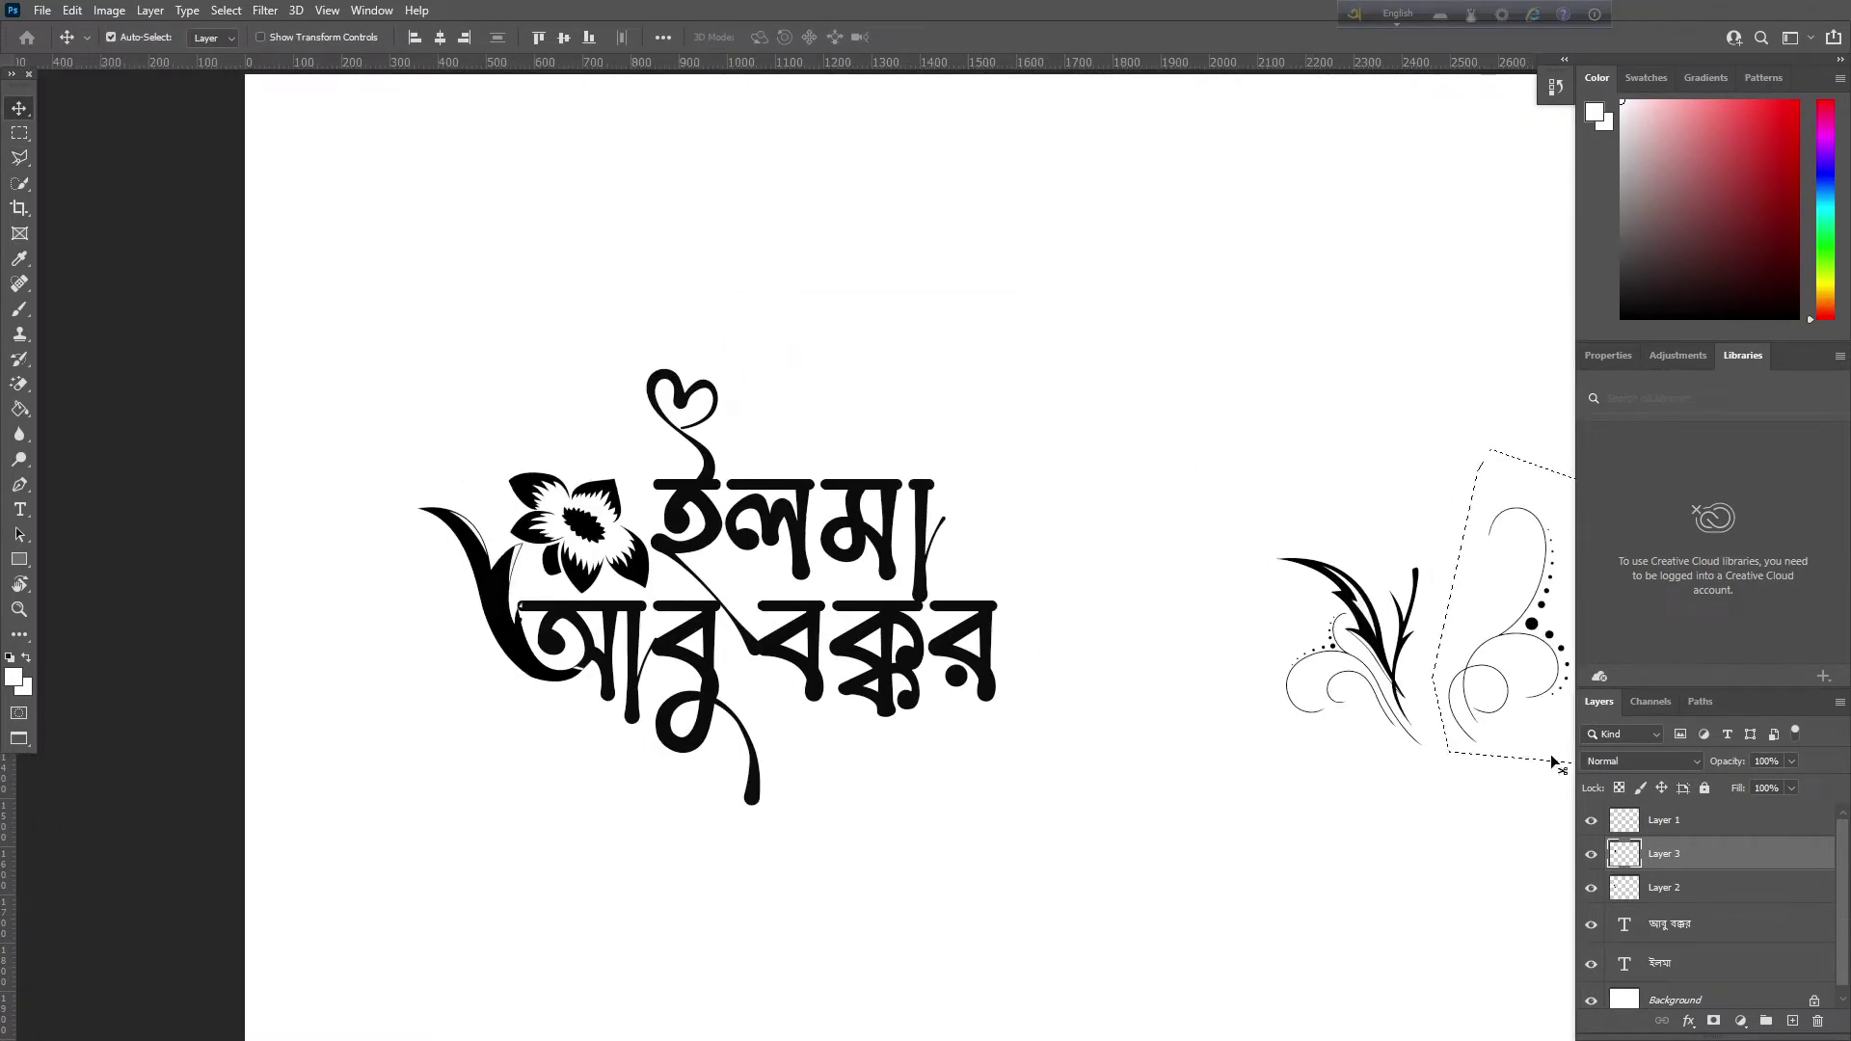
click(1616, 817)
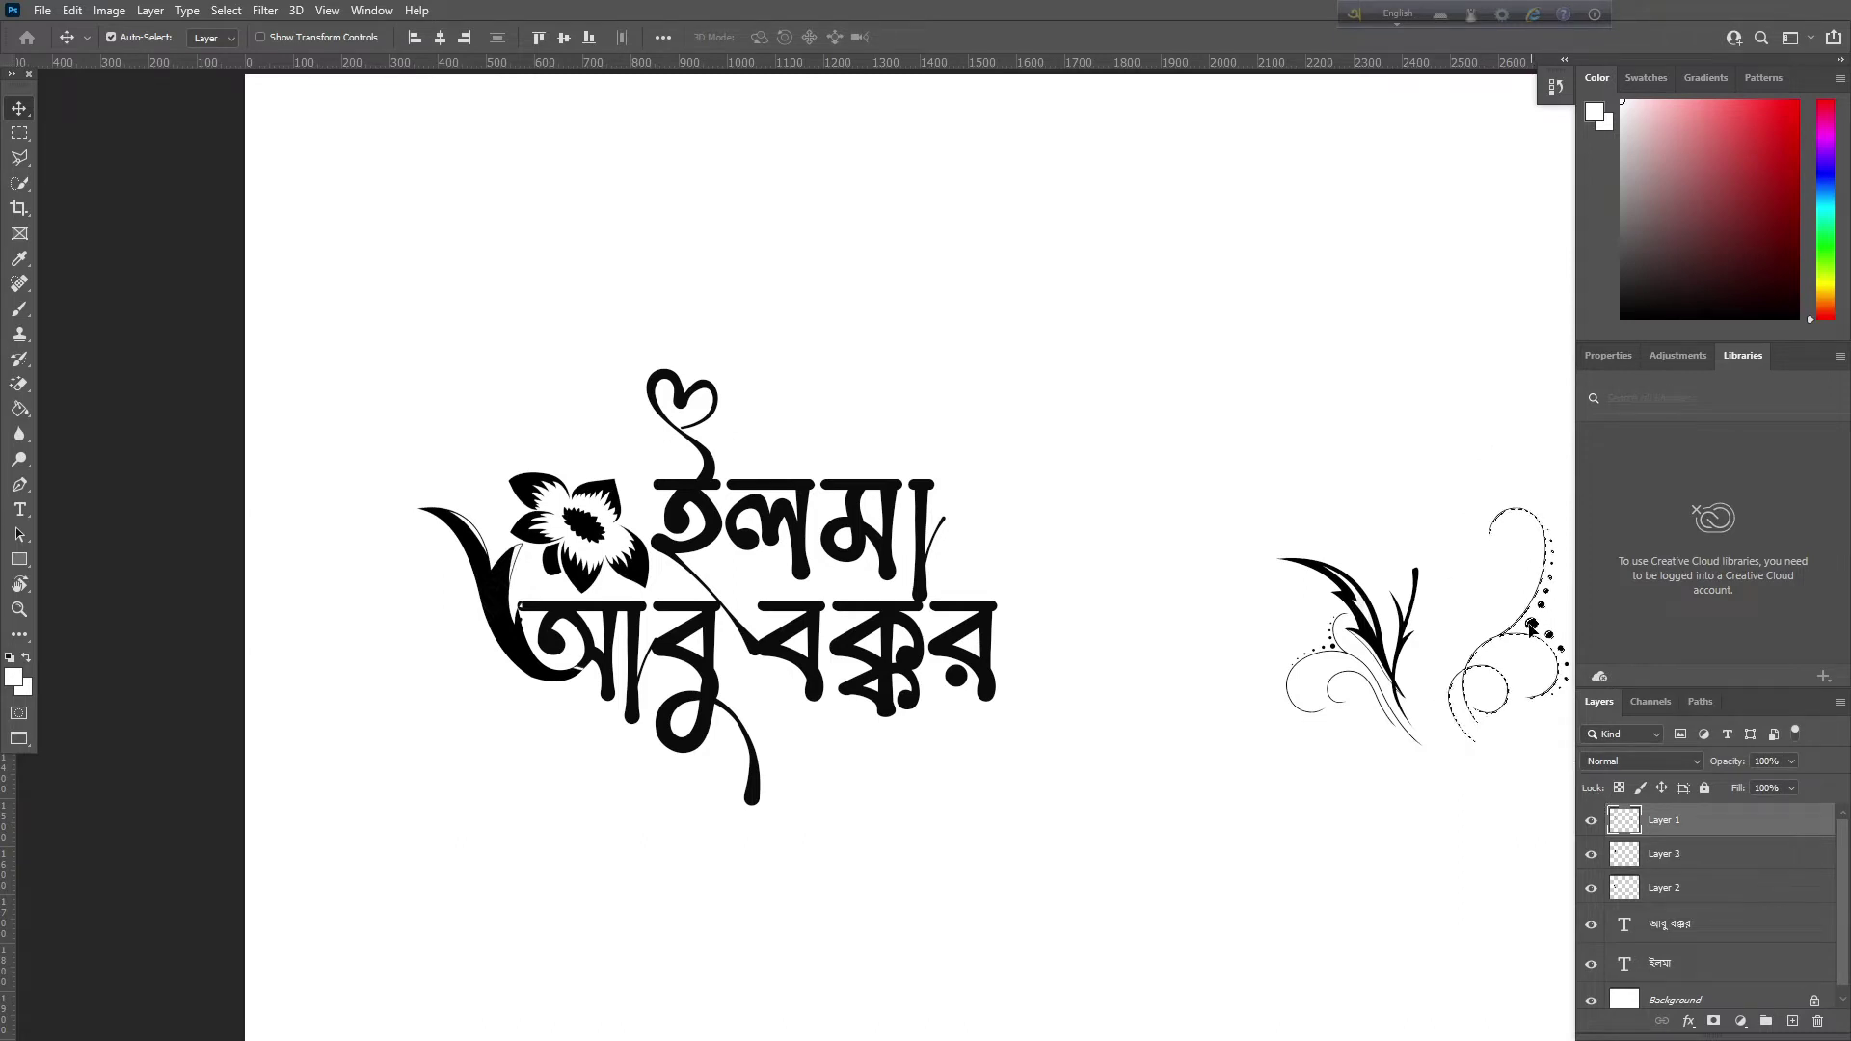
drag(1531, 625, 1022, 695)
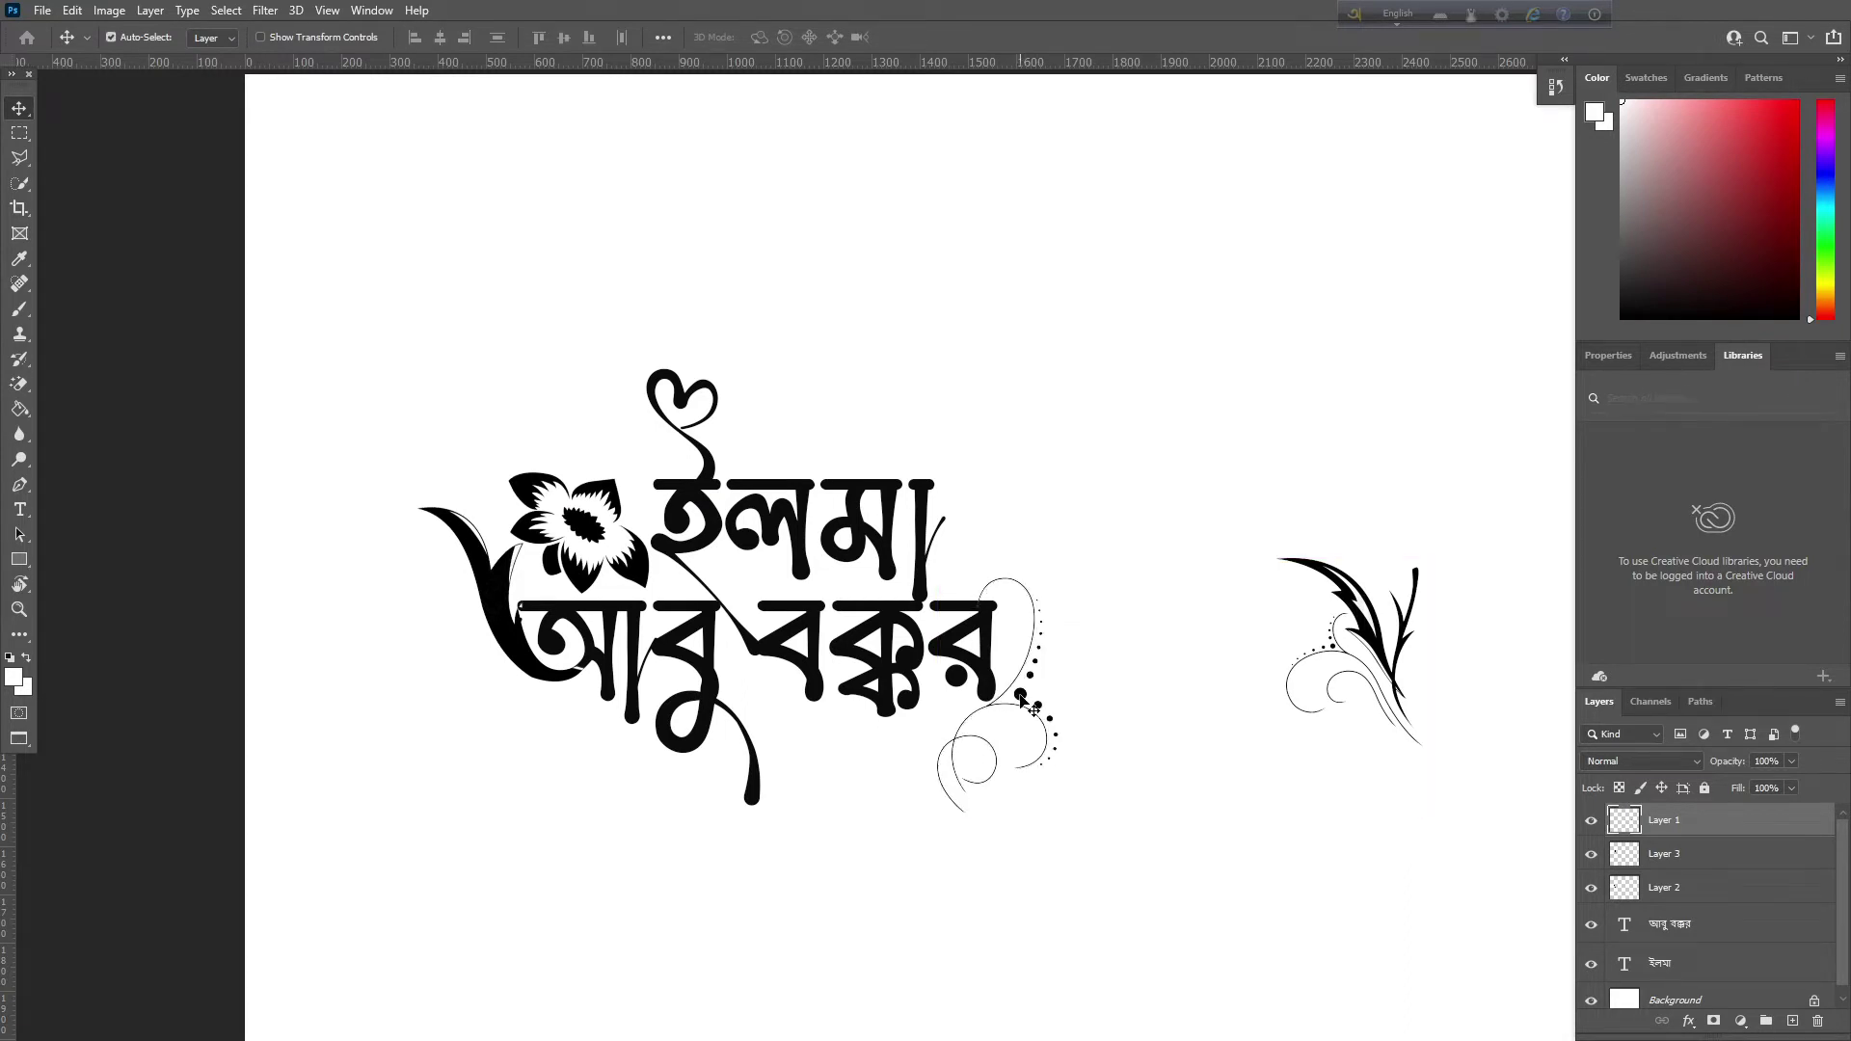
key(ctrl+plus)
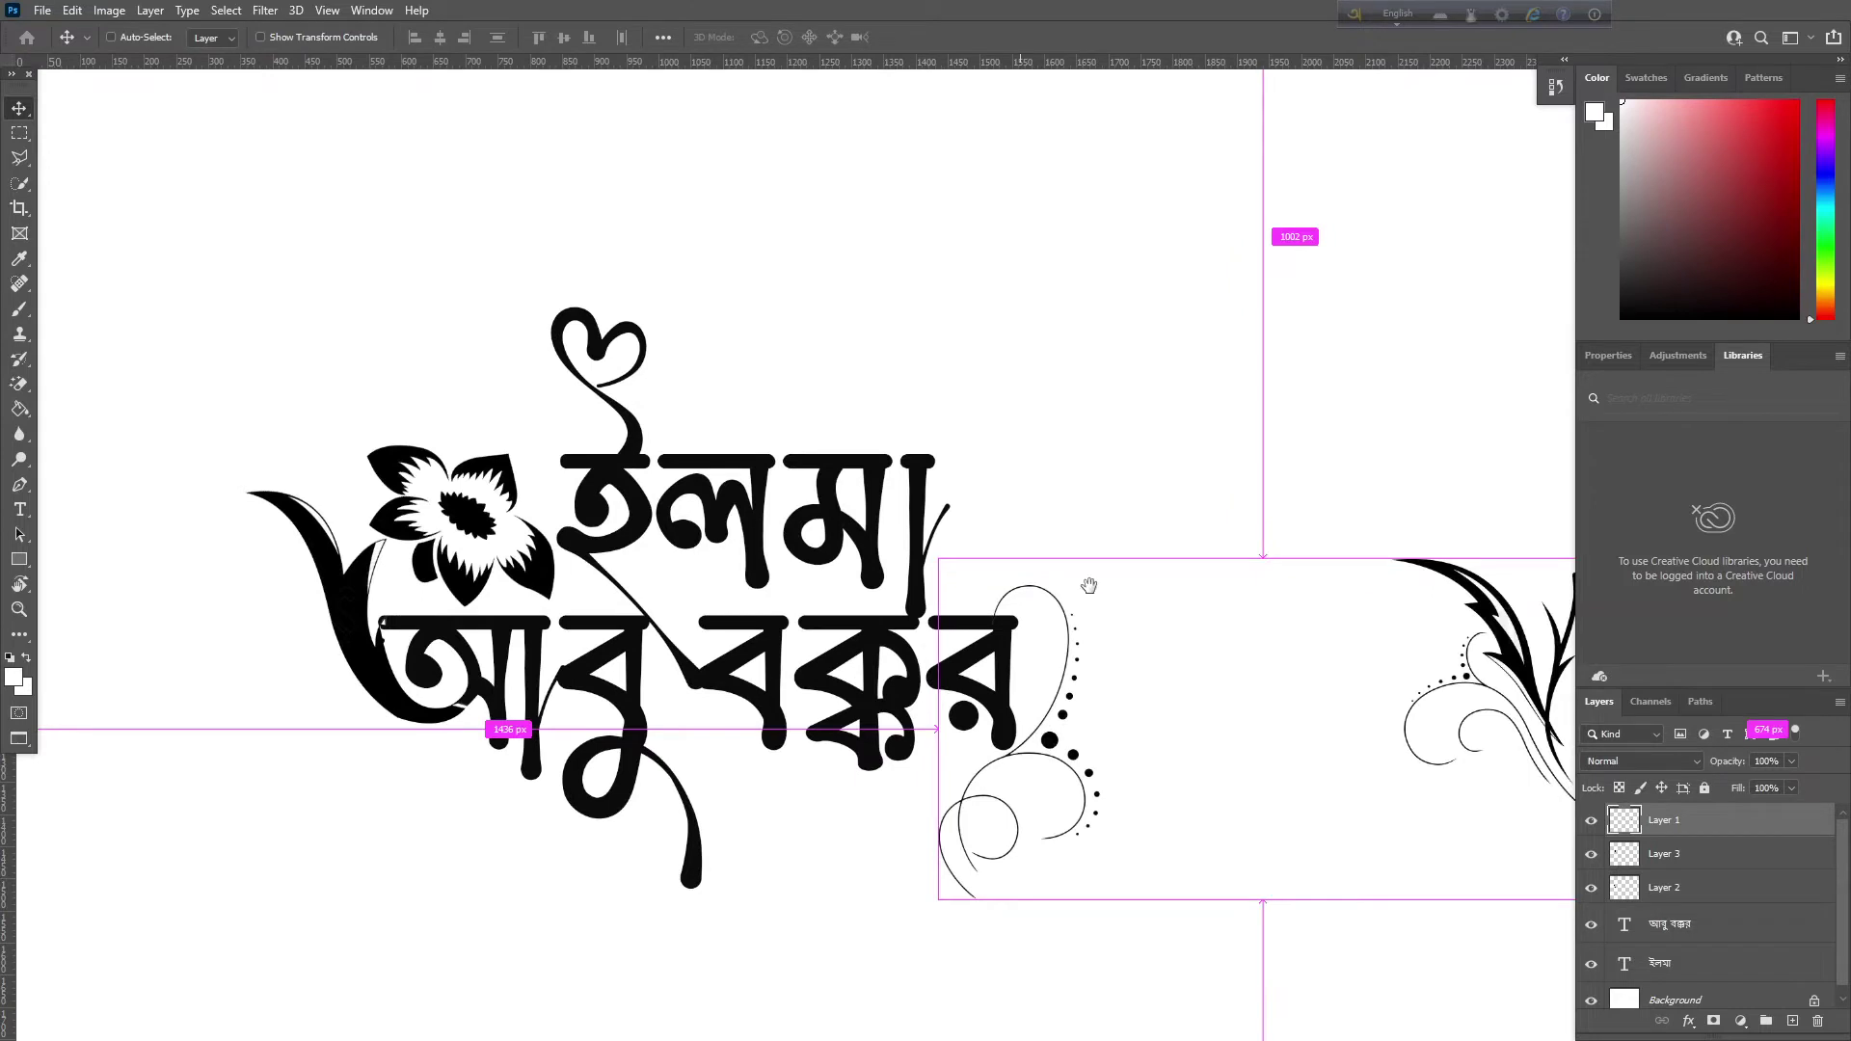
drag(1089, 585, 832, 552)
drag(1242, 637, 997, 496)
key(ctrl+z)
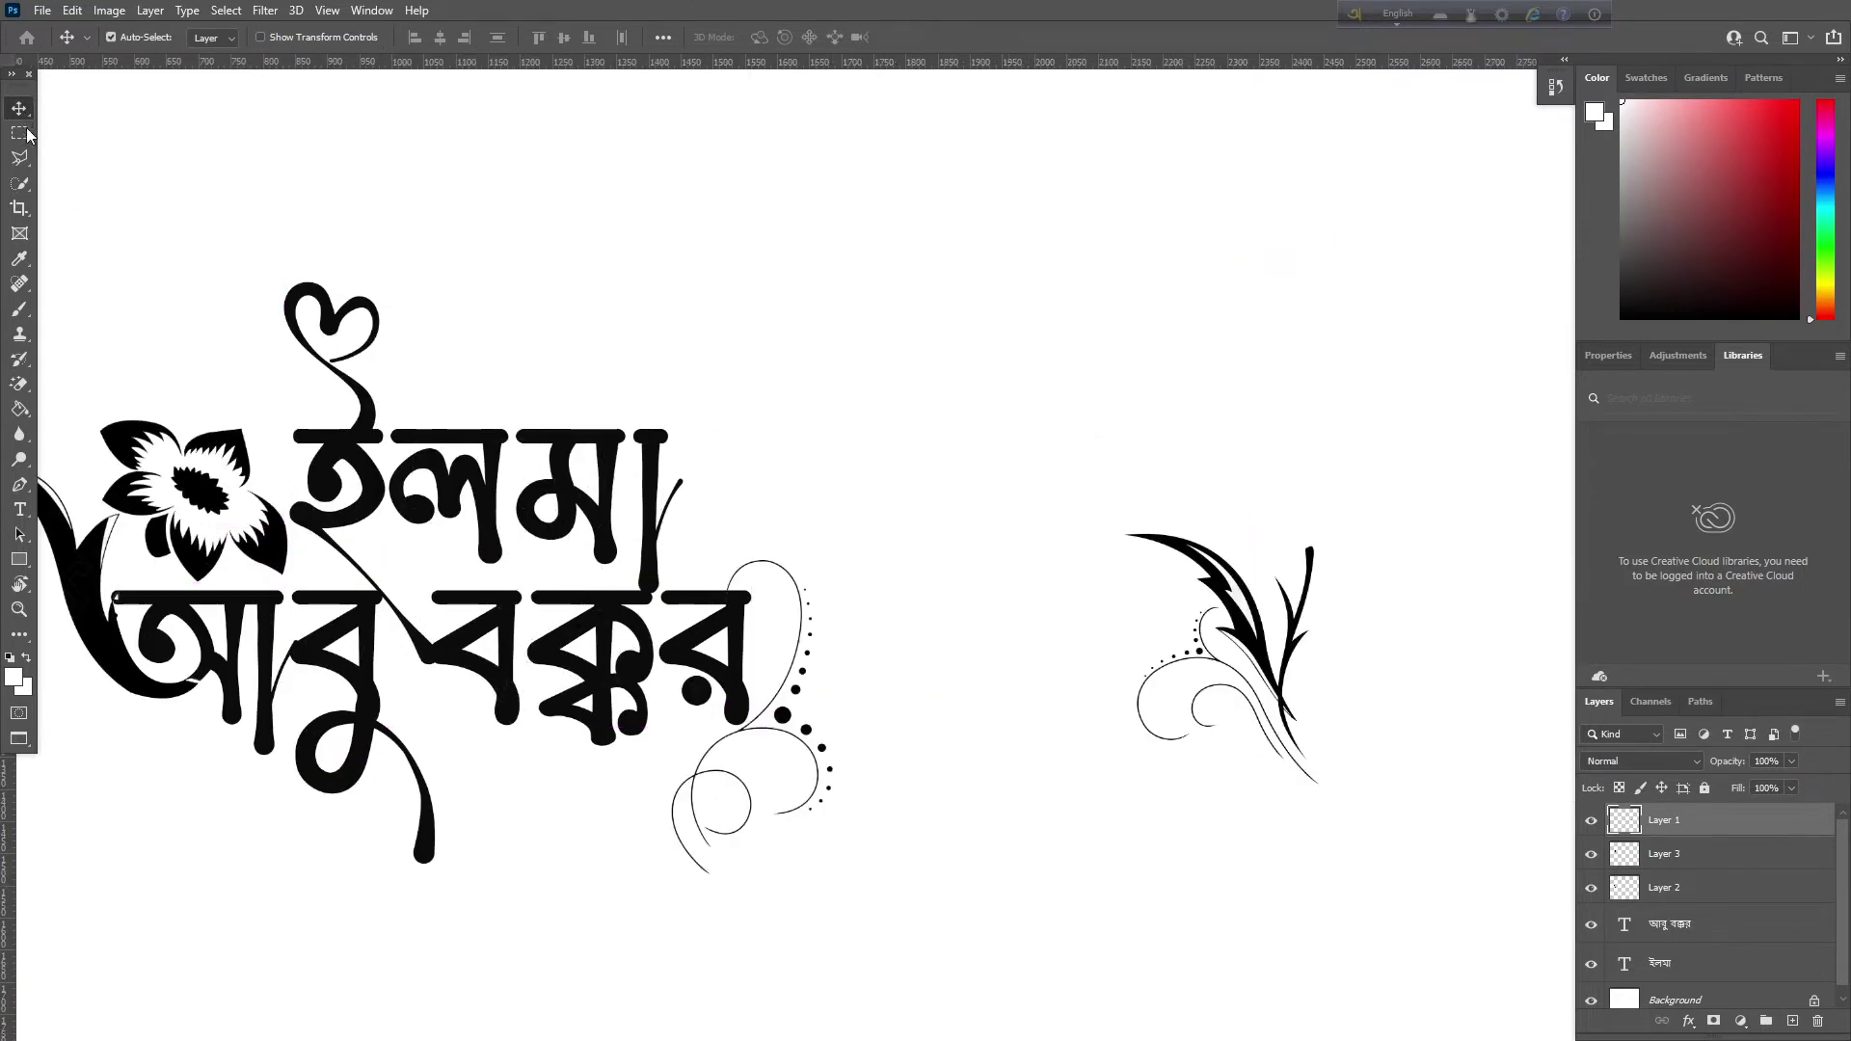
Draw a Polygonal Lasso selection around the feathered leaf ornament
click(18, 160)
click(1292, 1015)
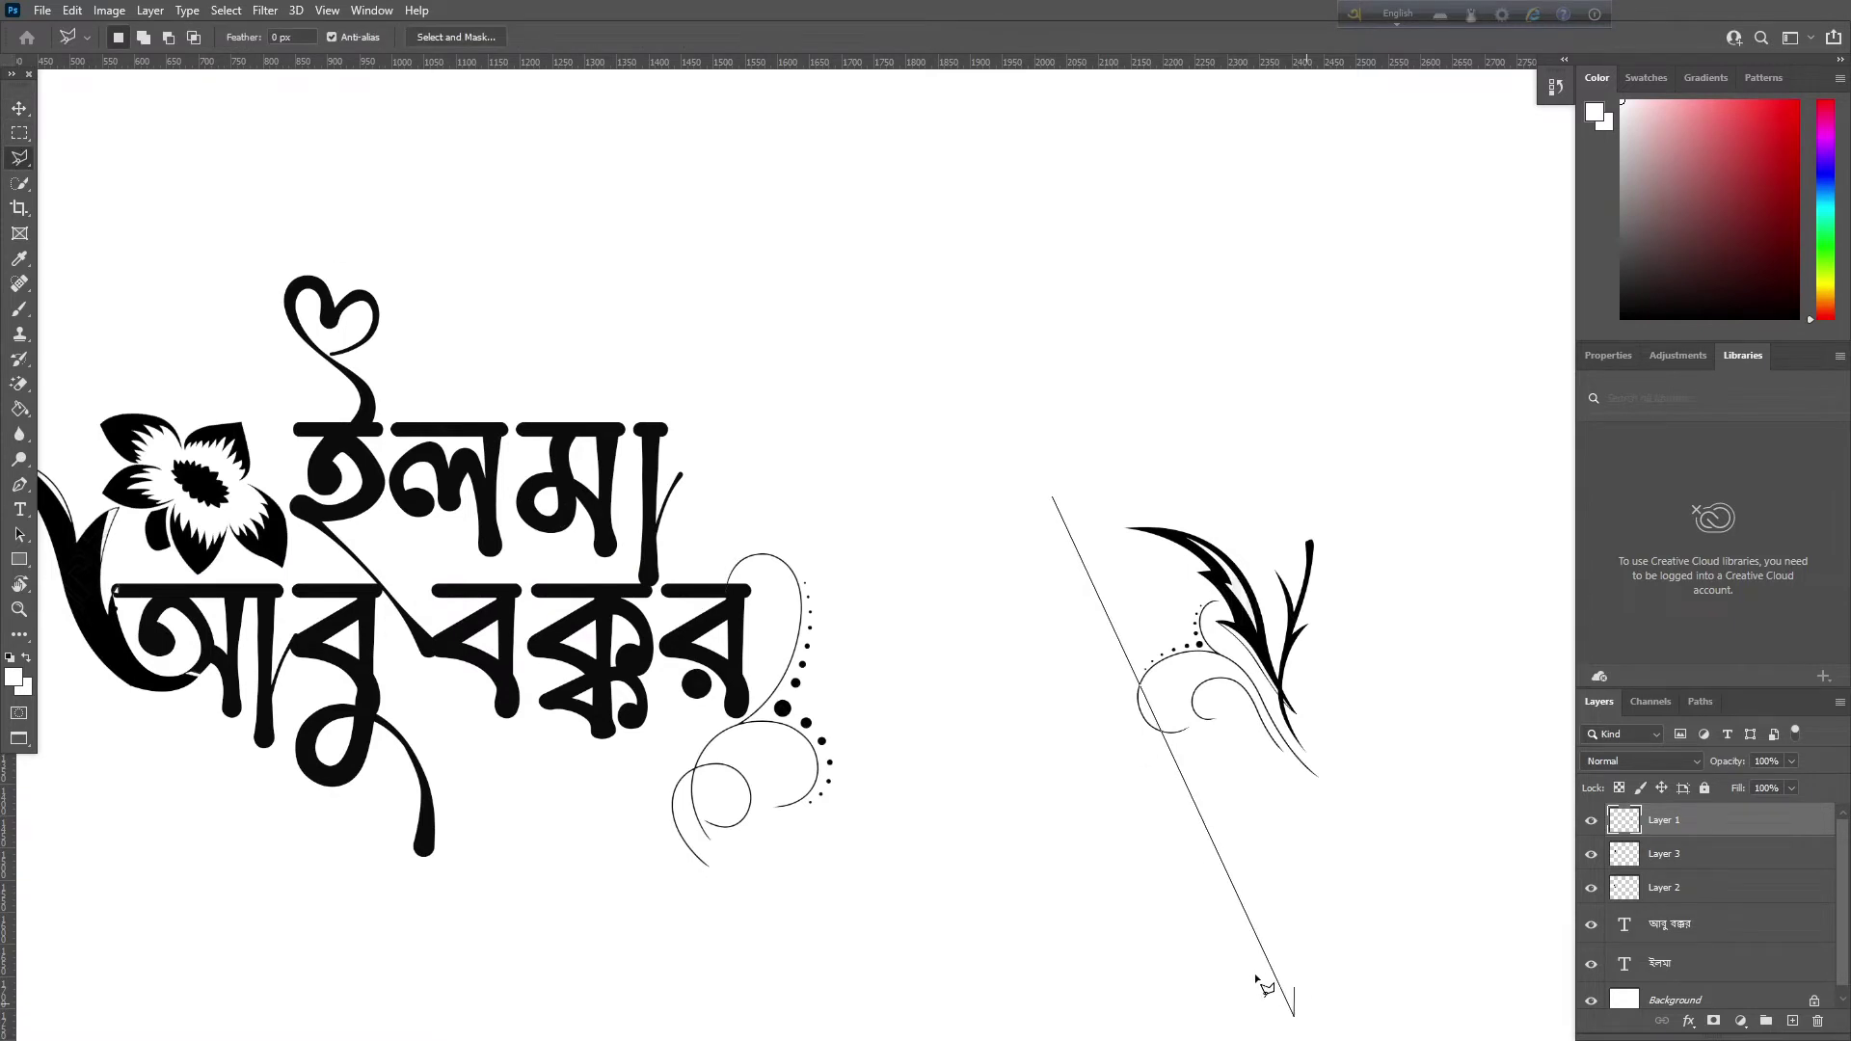
key(BackSpace)
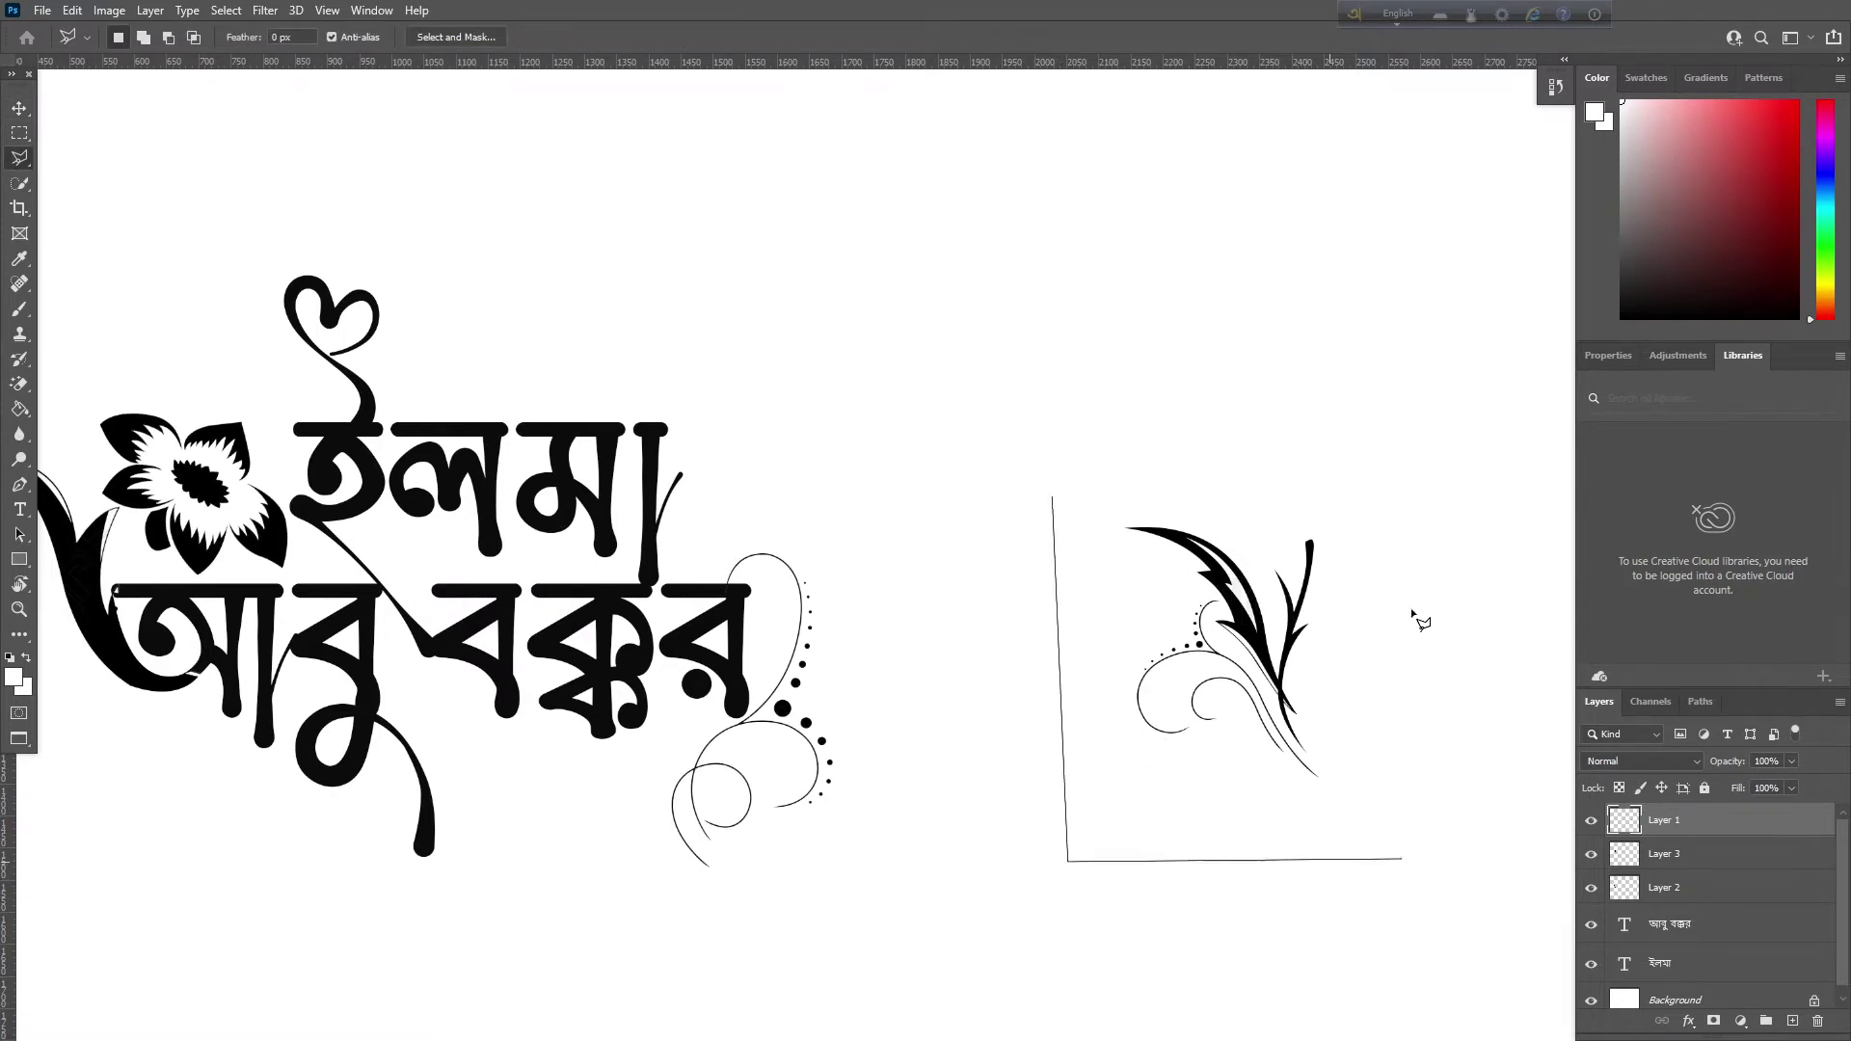
click(1056, 499)
drag(1250, 605, 1237, 562)
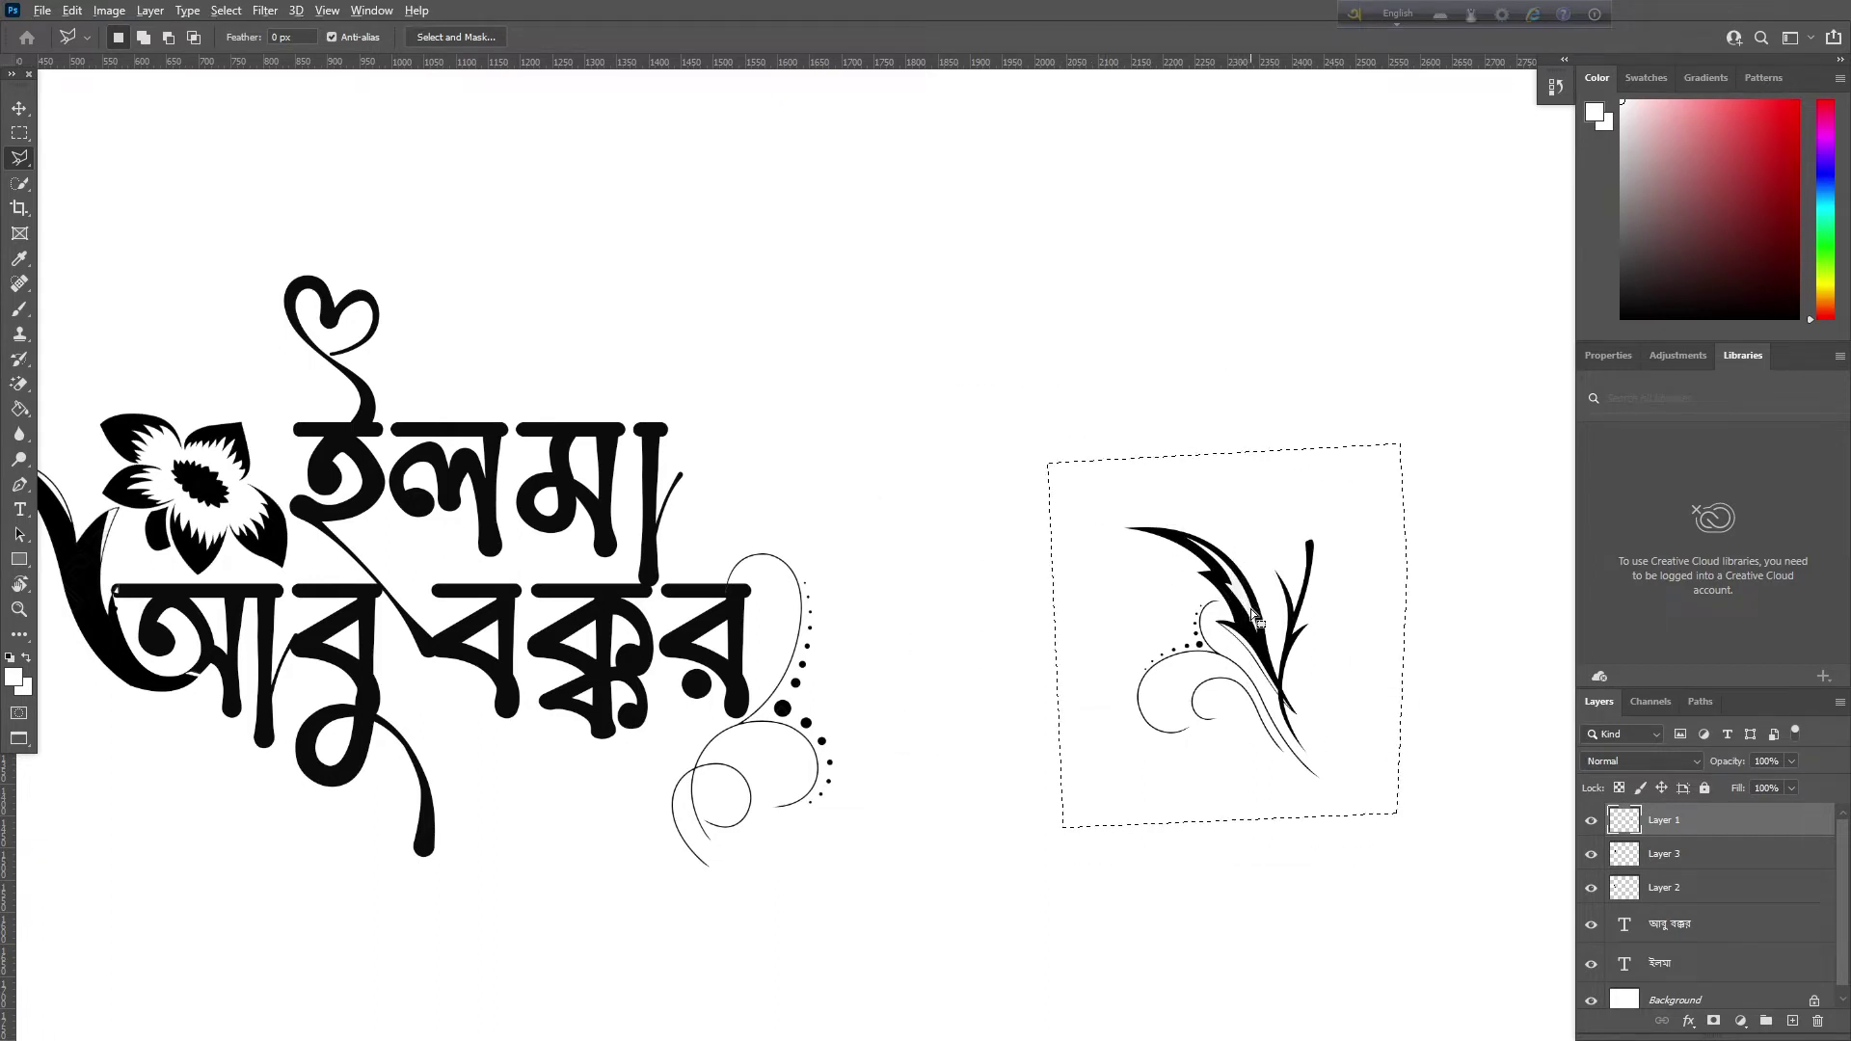
Drag the selected leaf ornament up above the right end of ইলমা
key(v)
key(alt+v)
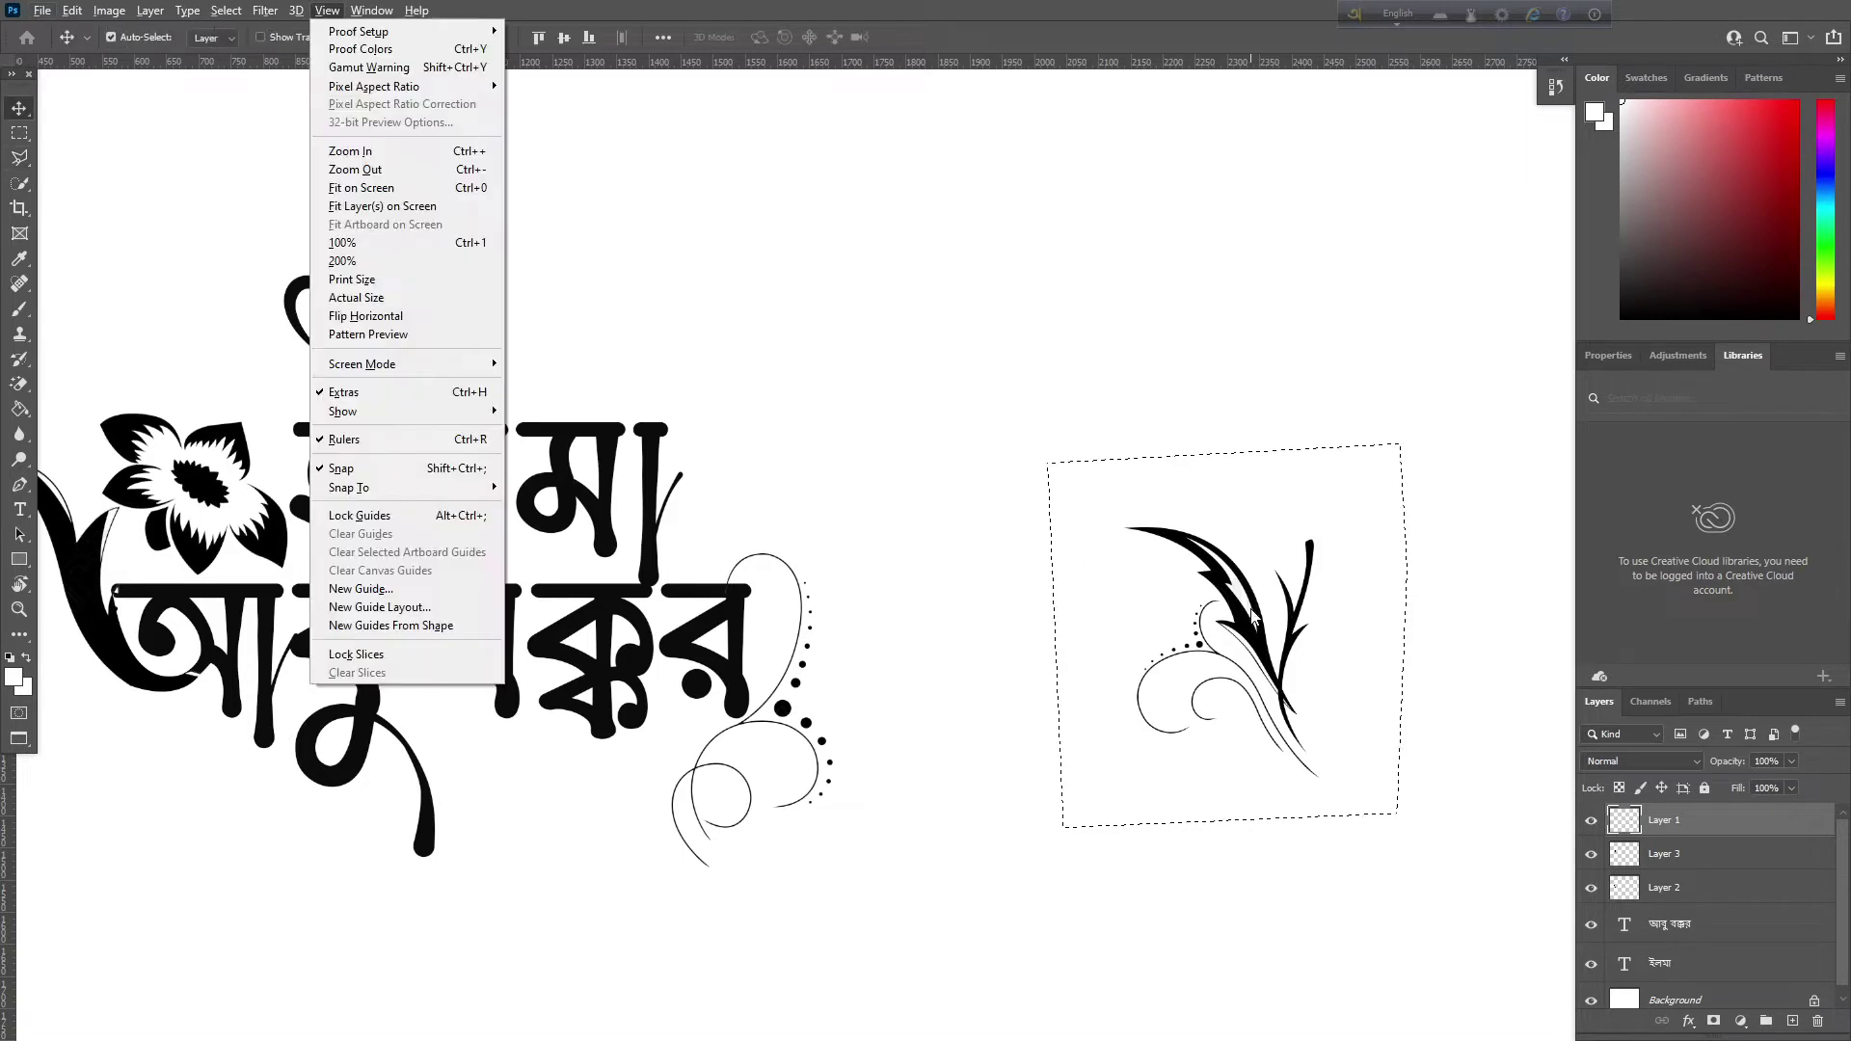
key(Escape)
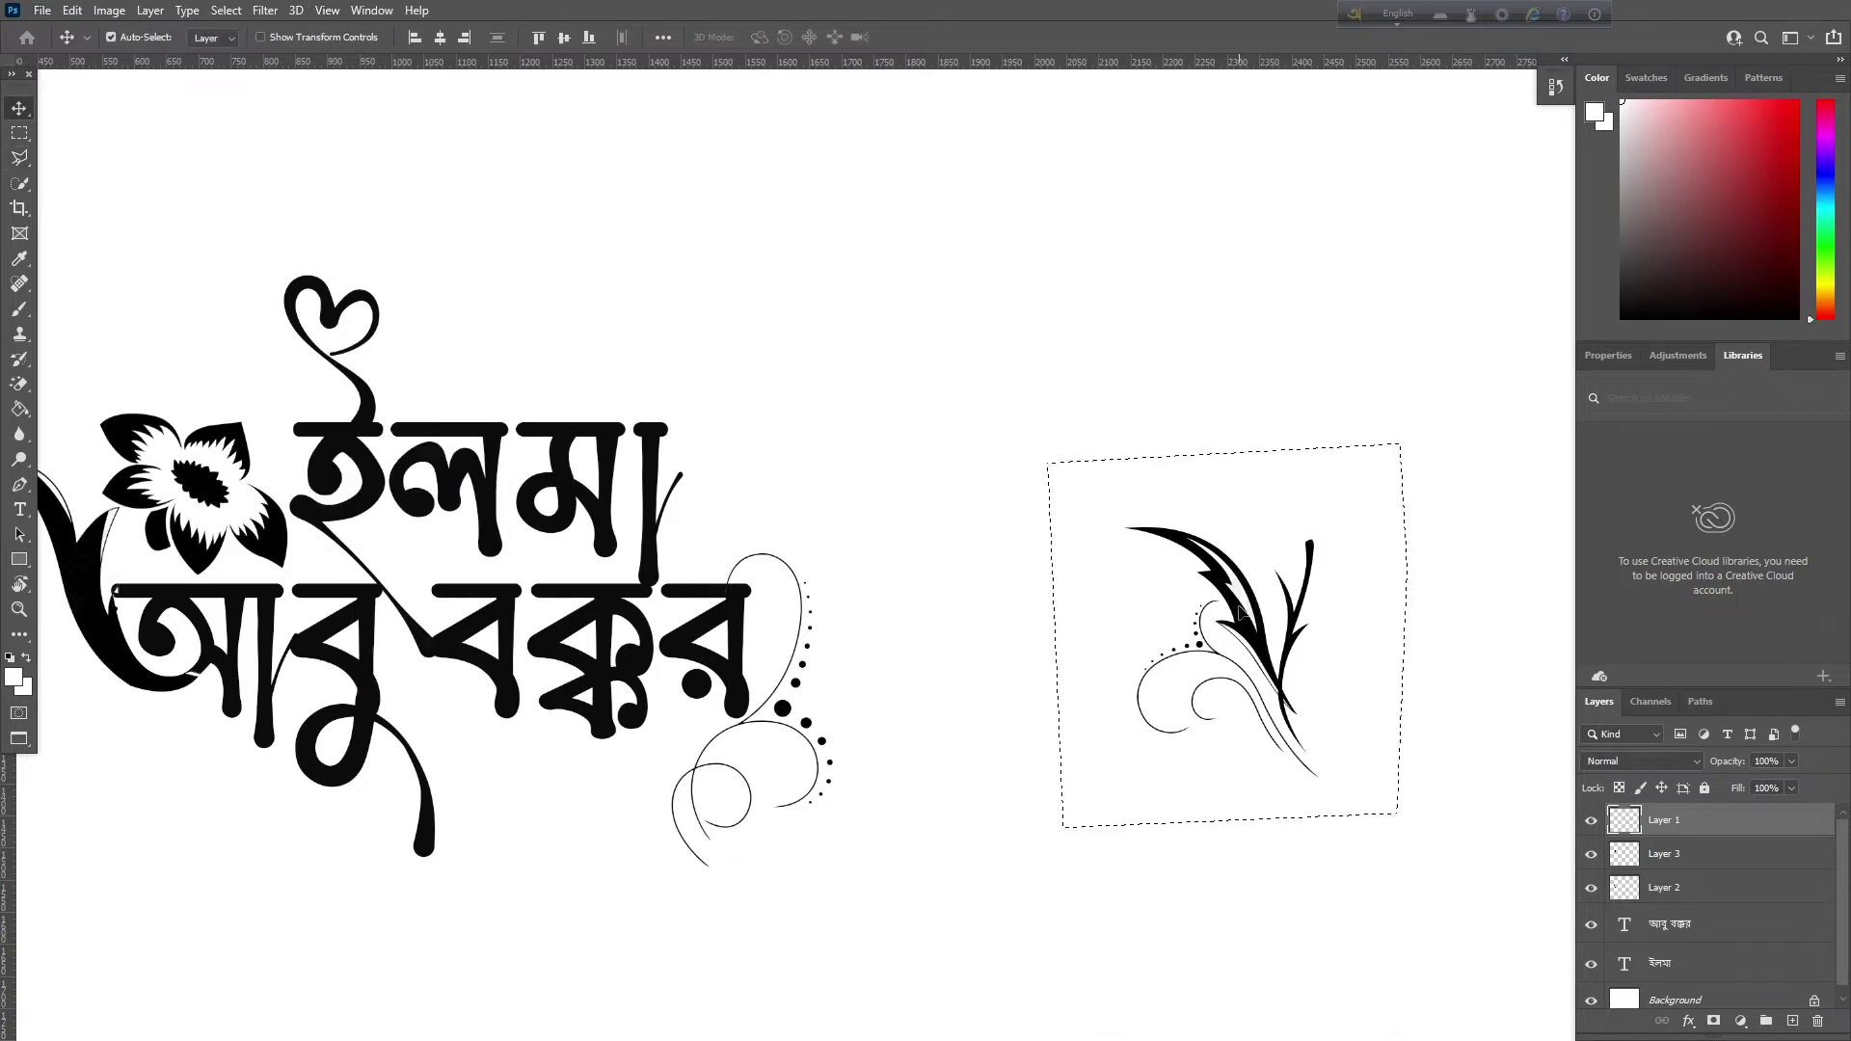
drag(1253, 617, 662, 347)
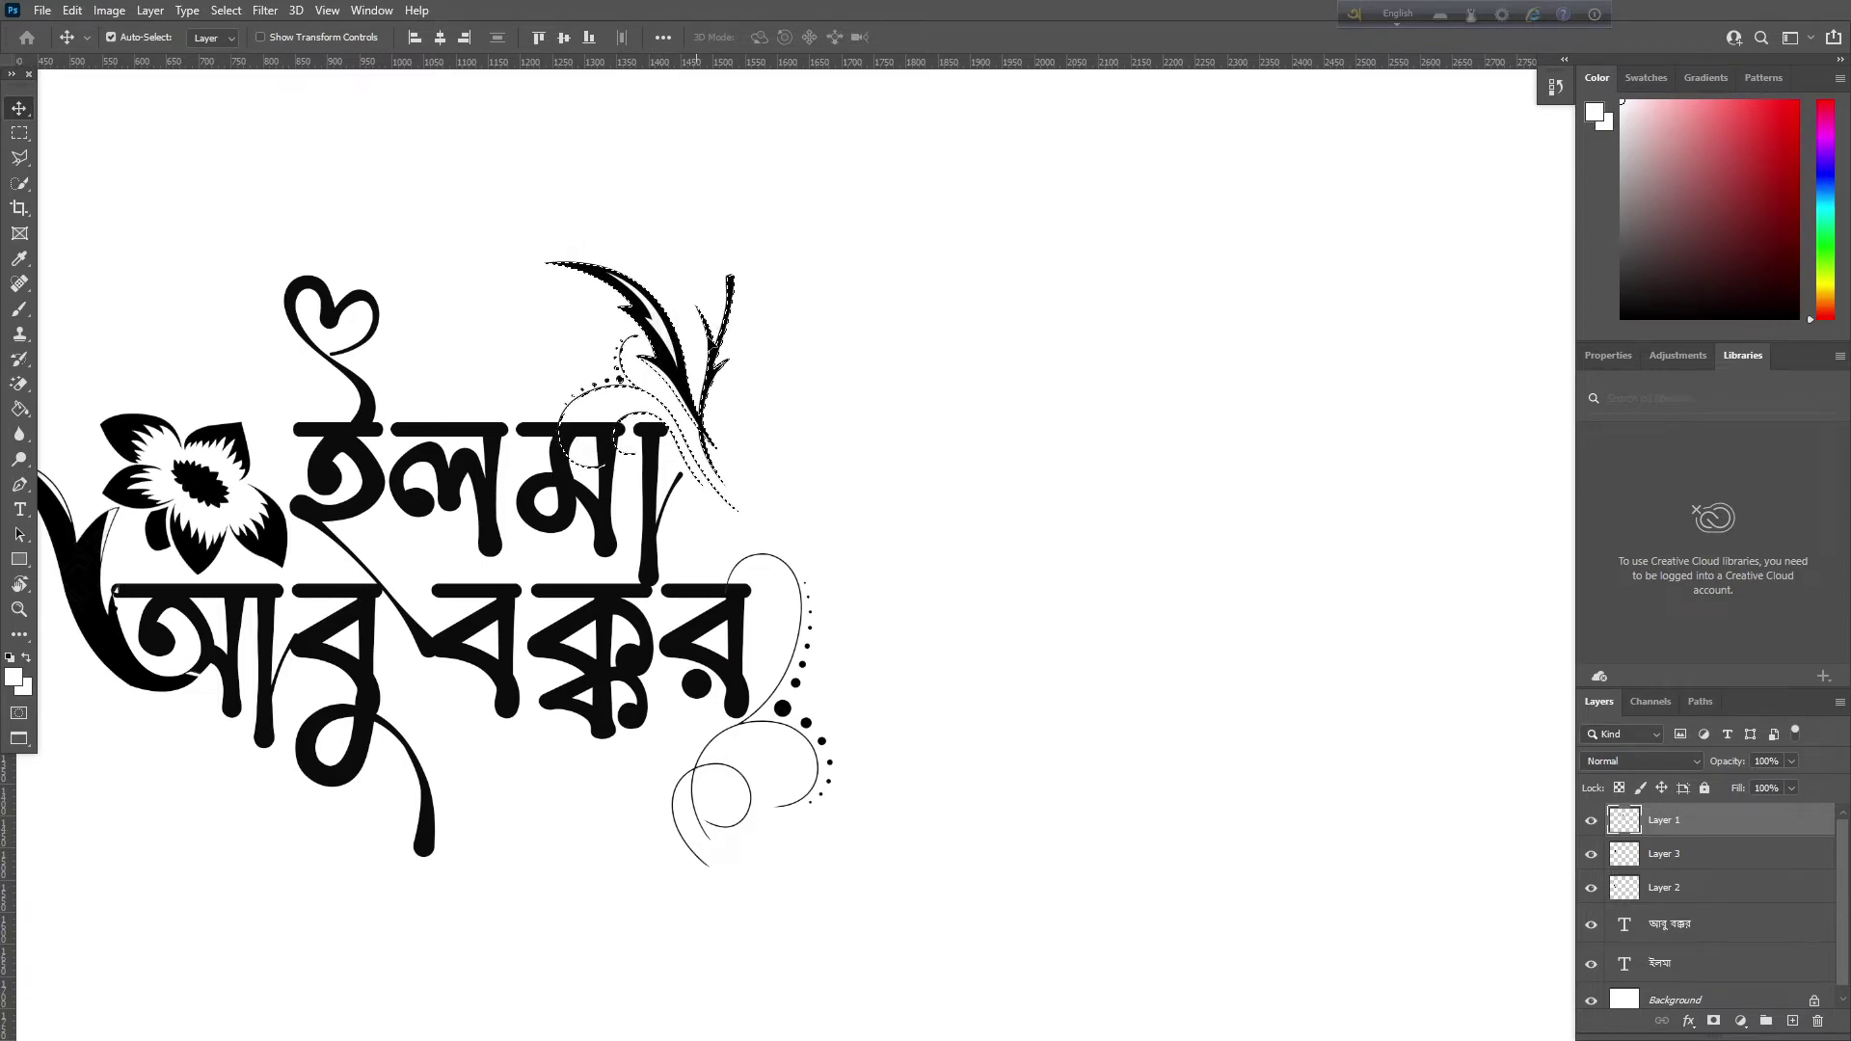
key(l)
key(ctrl+plus)
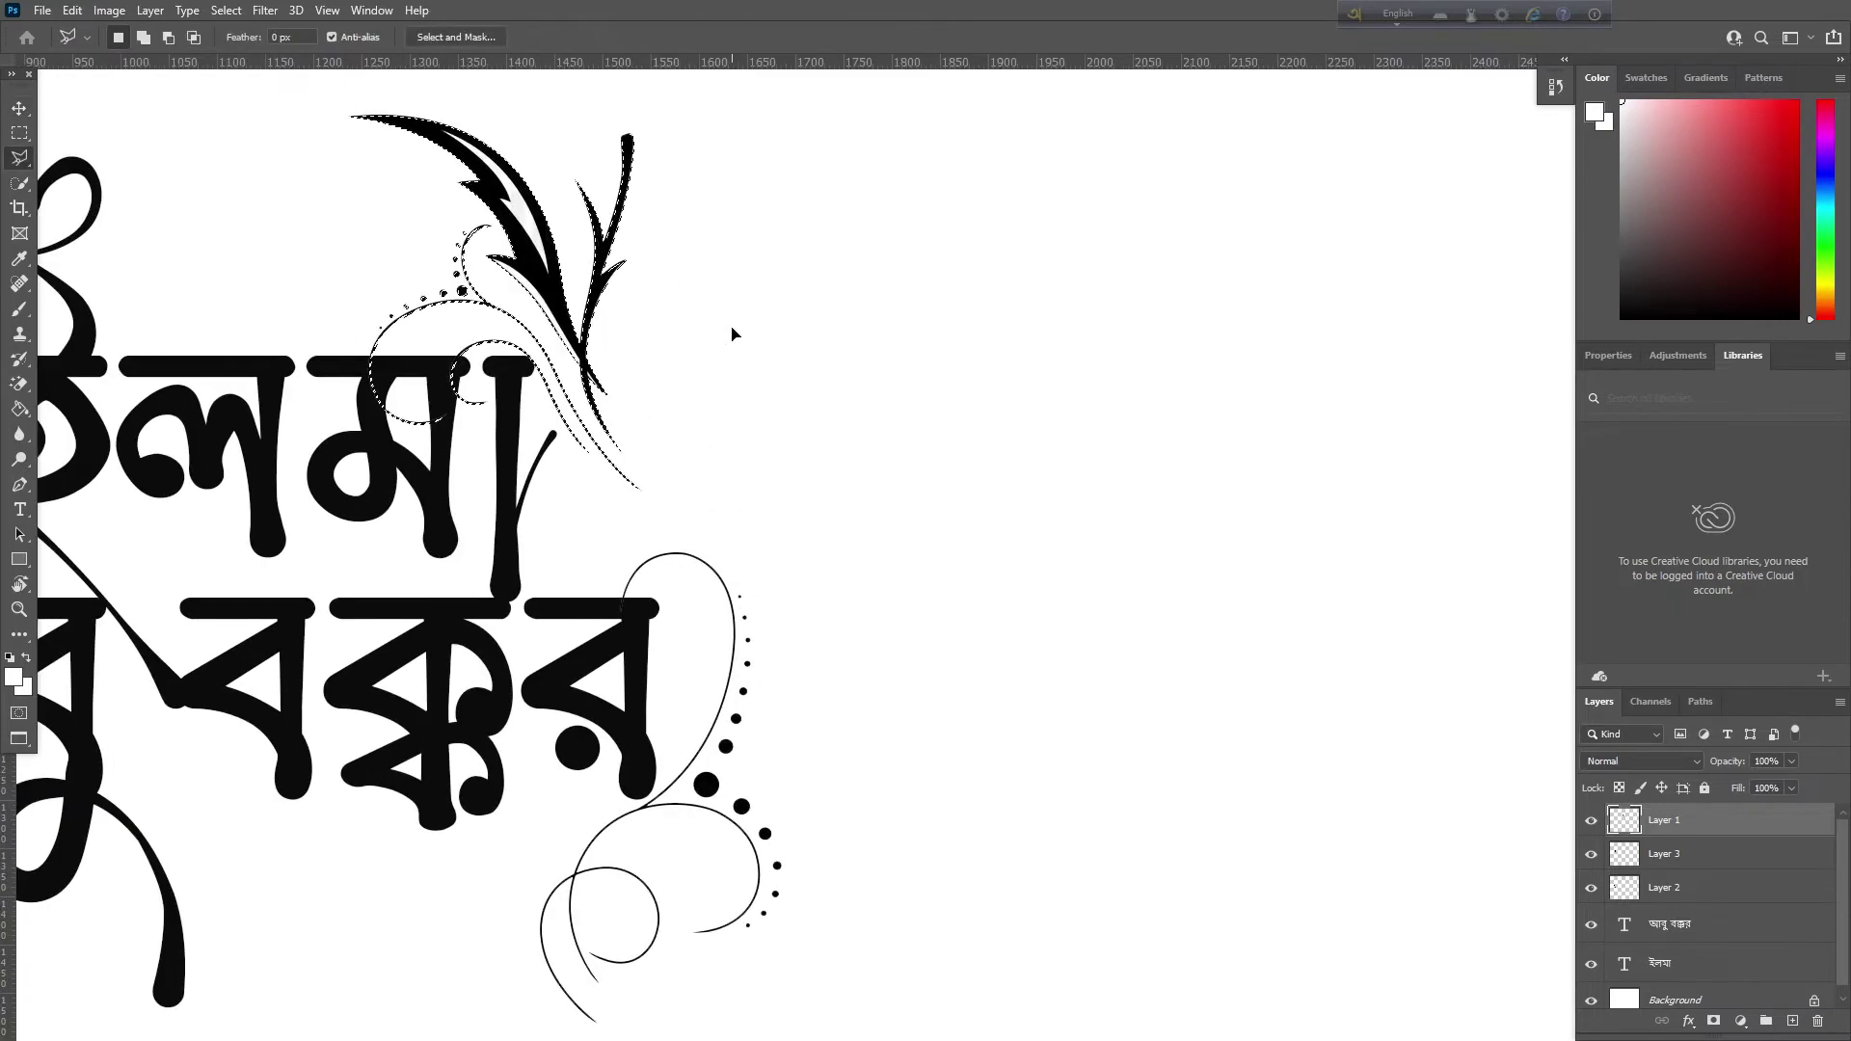
Rotate the leaf ornament about 36° clockwise and shift it to sprout from ইলমা's final stroke
drag(728, 364, 847, 525)
key(ctrl+t)
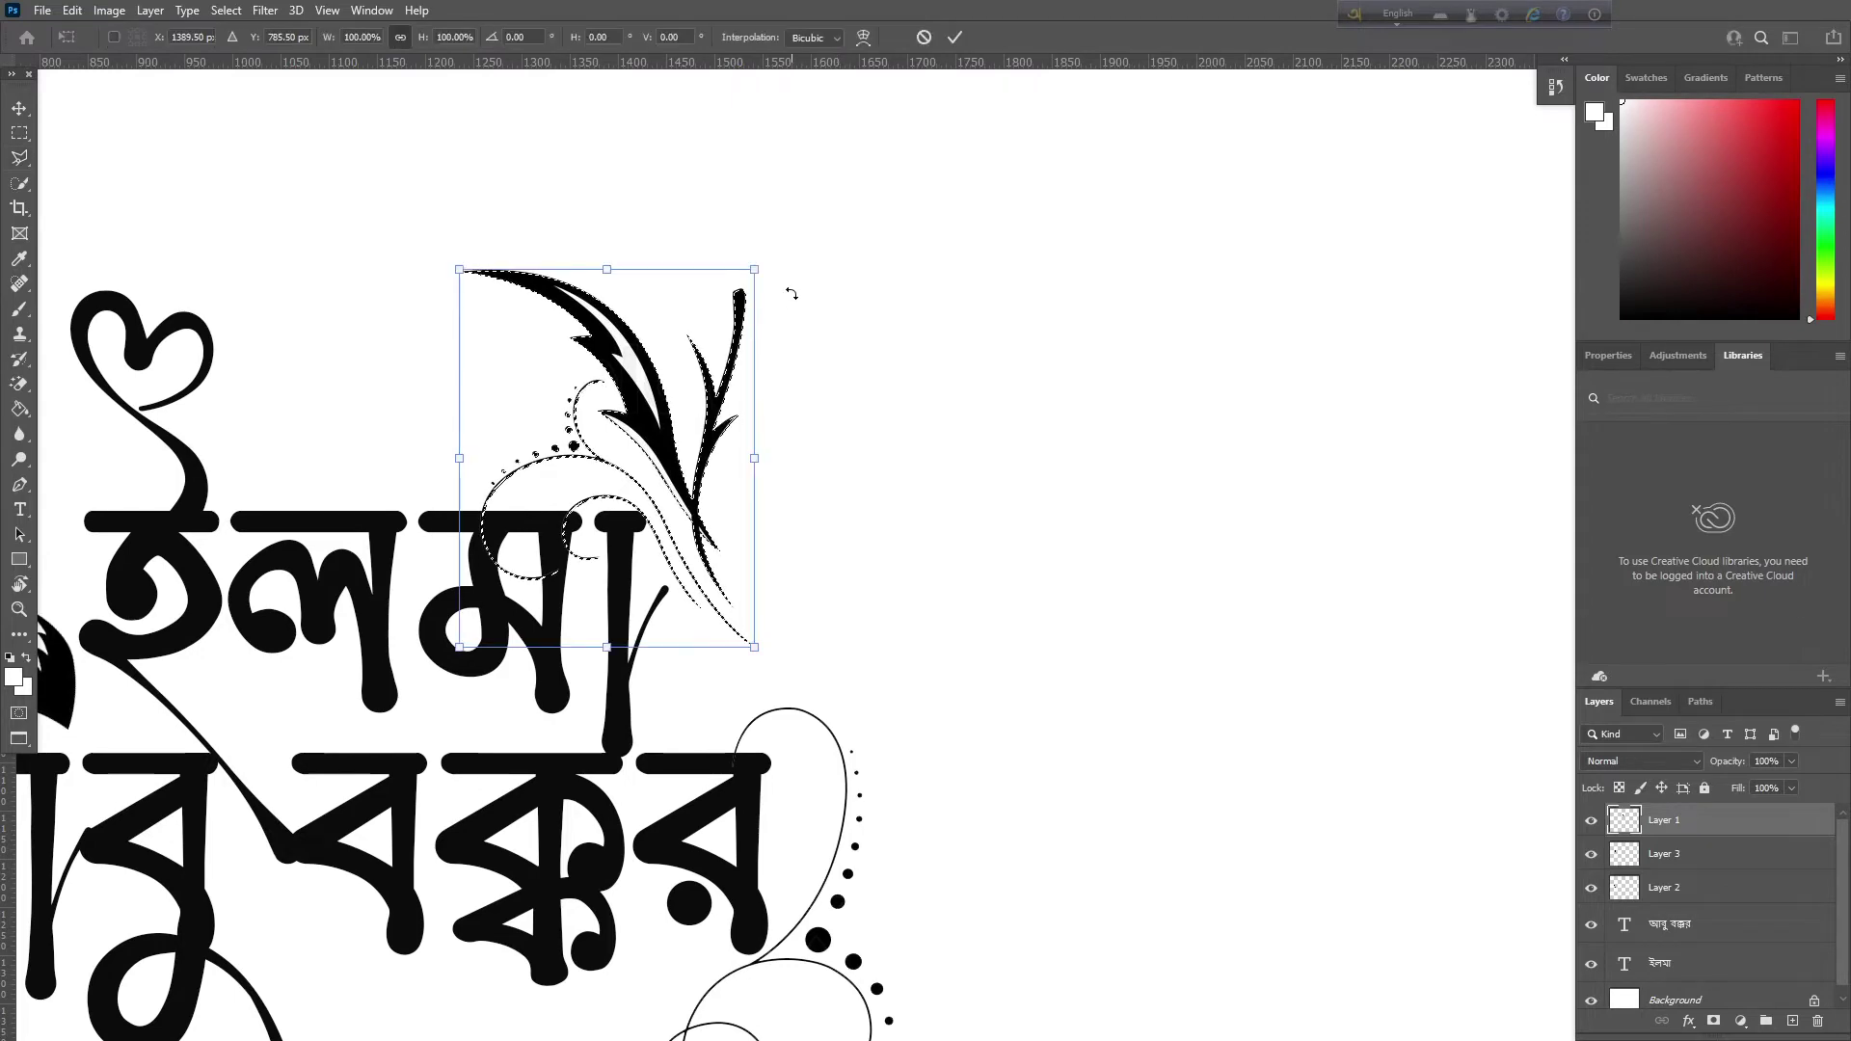
drag(791, 292, 877, 424)
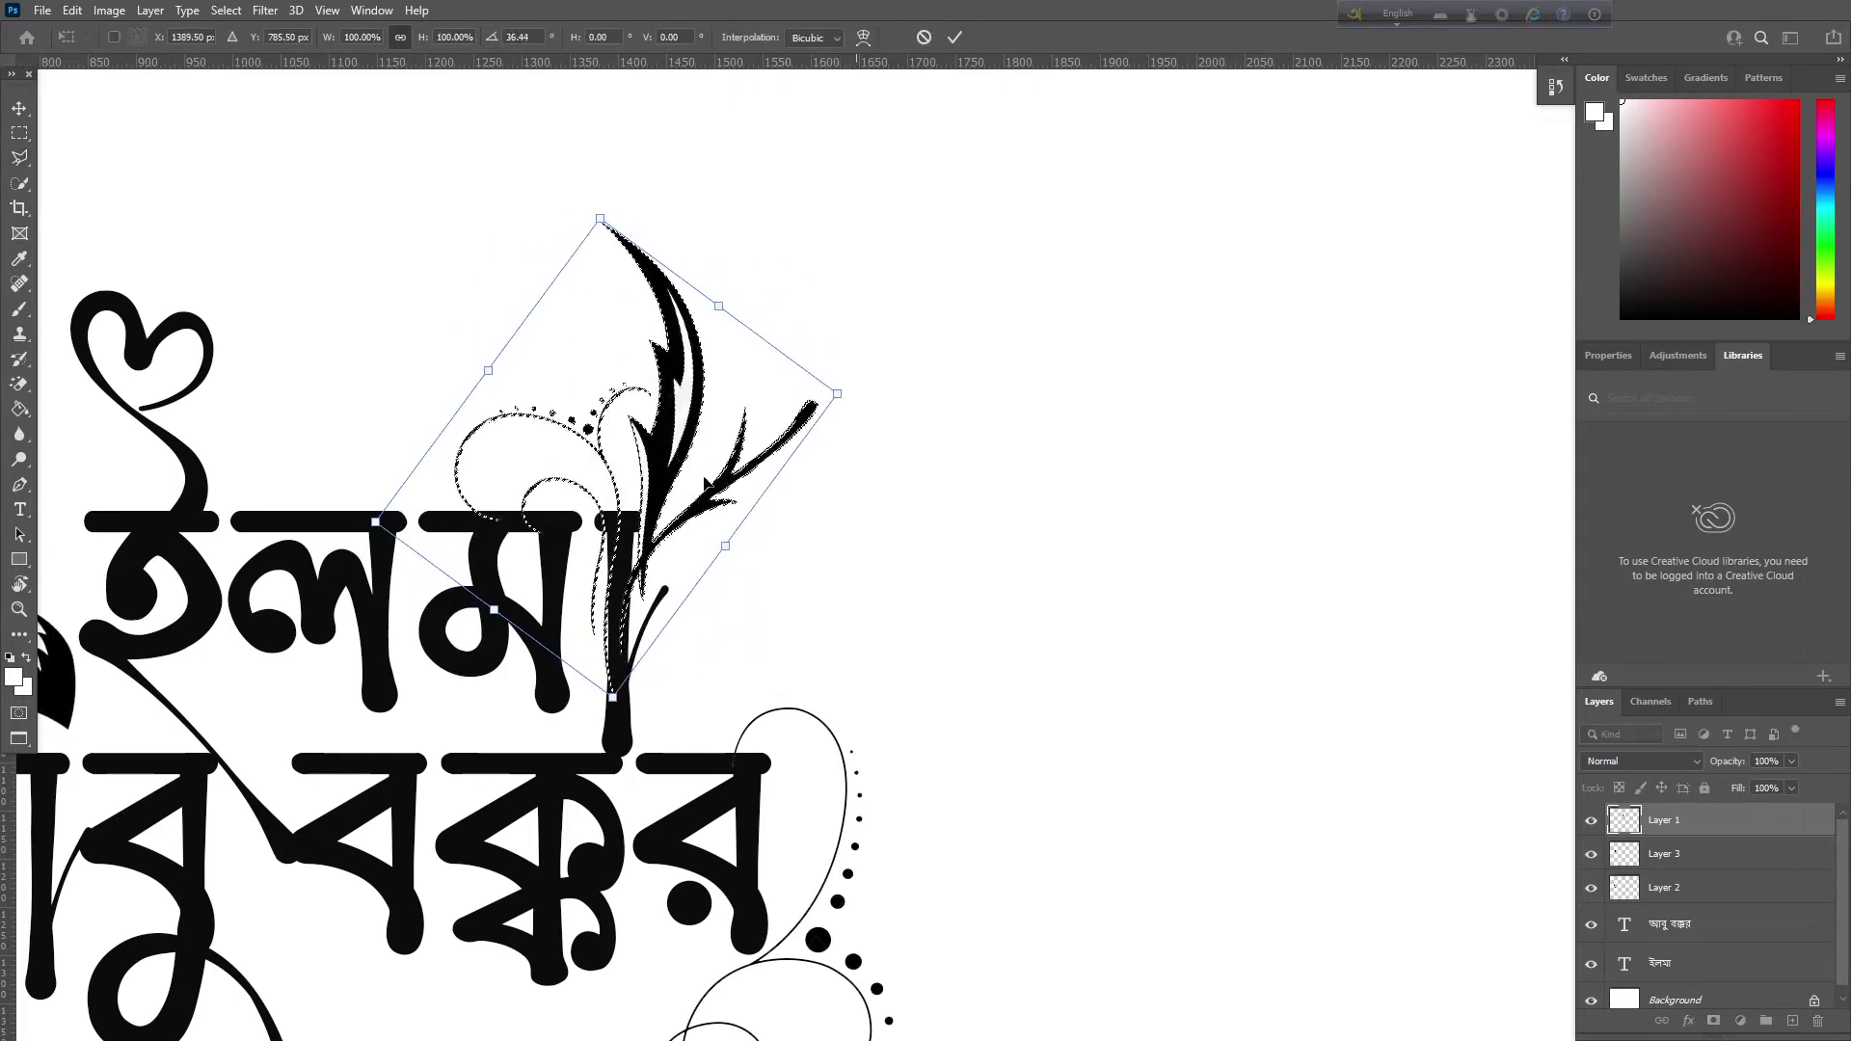
drag(660, 506, 635, 552)
key(Return)
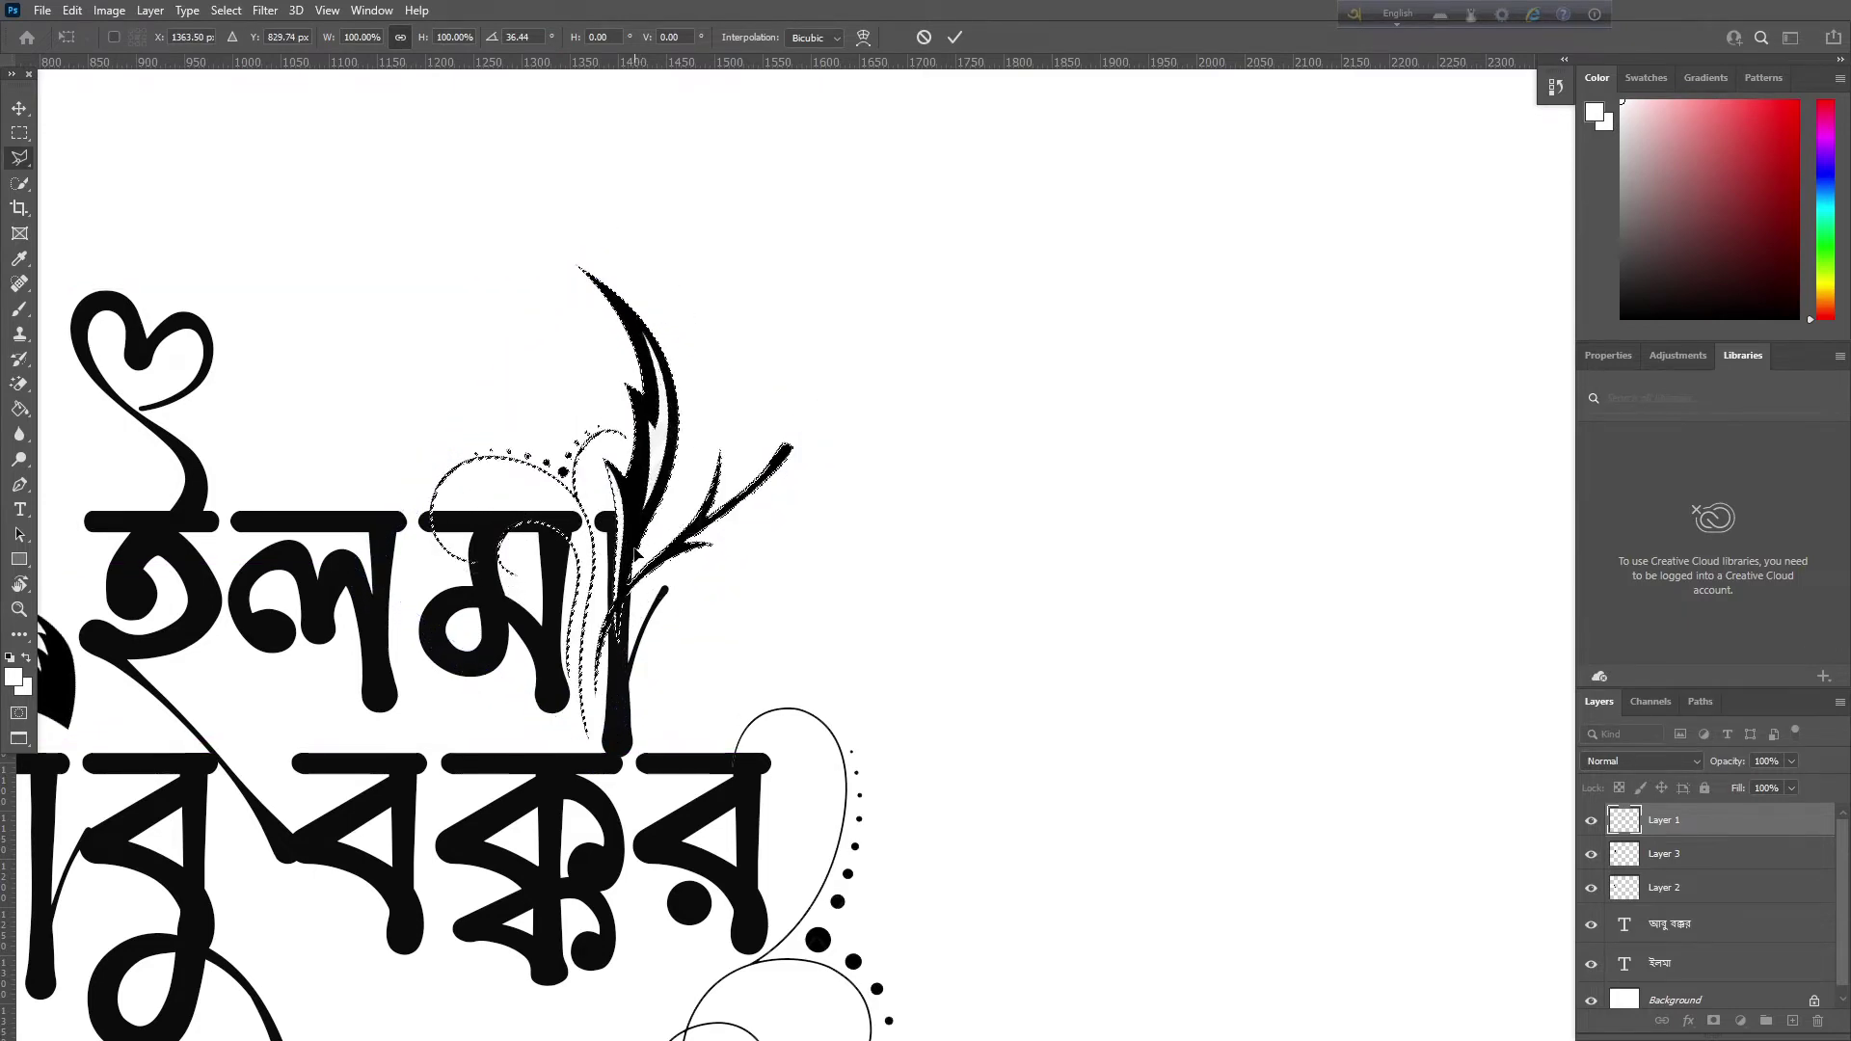
key(l)
key(ctrl+plus)
key(ctrl+plus)
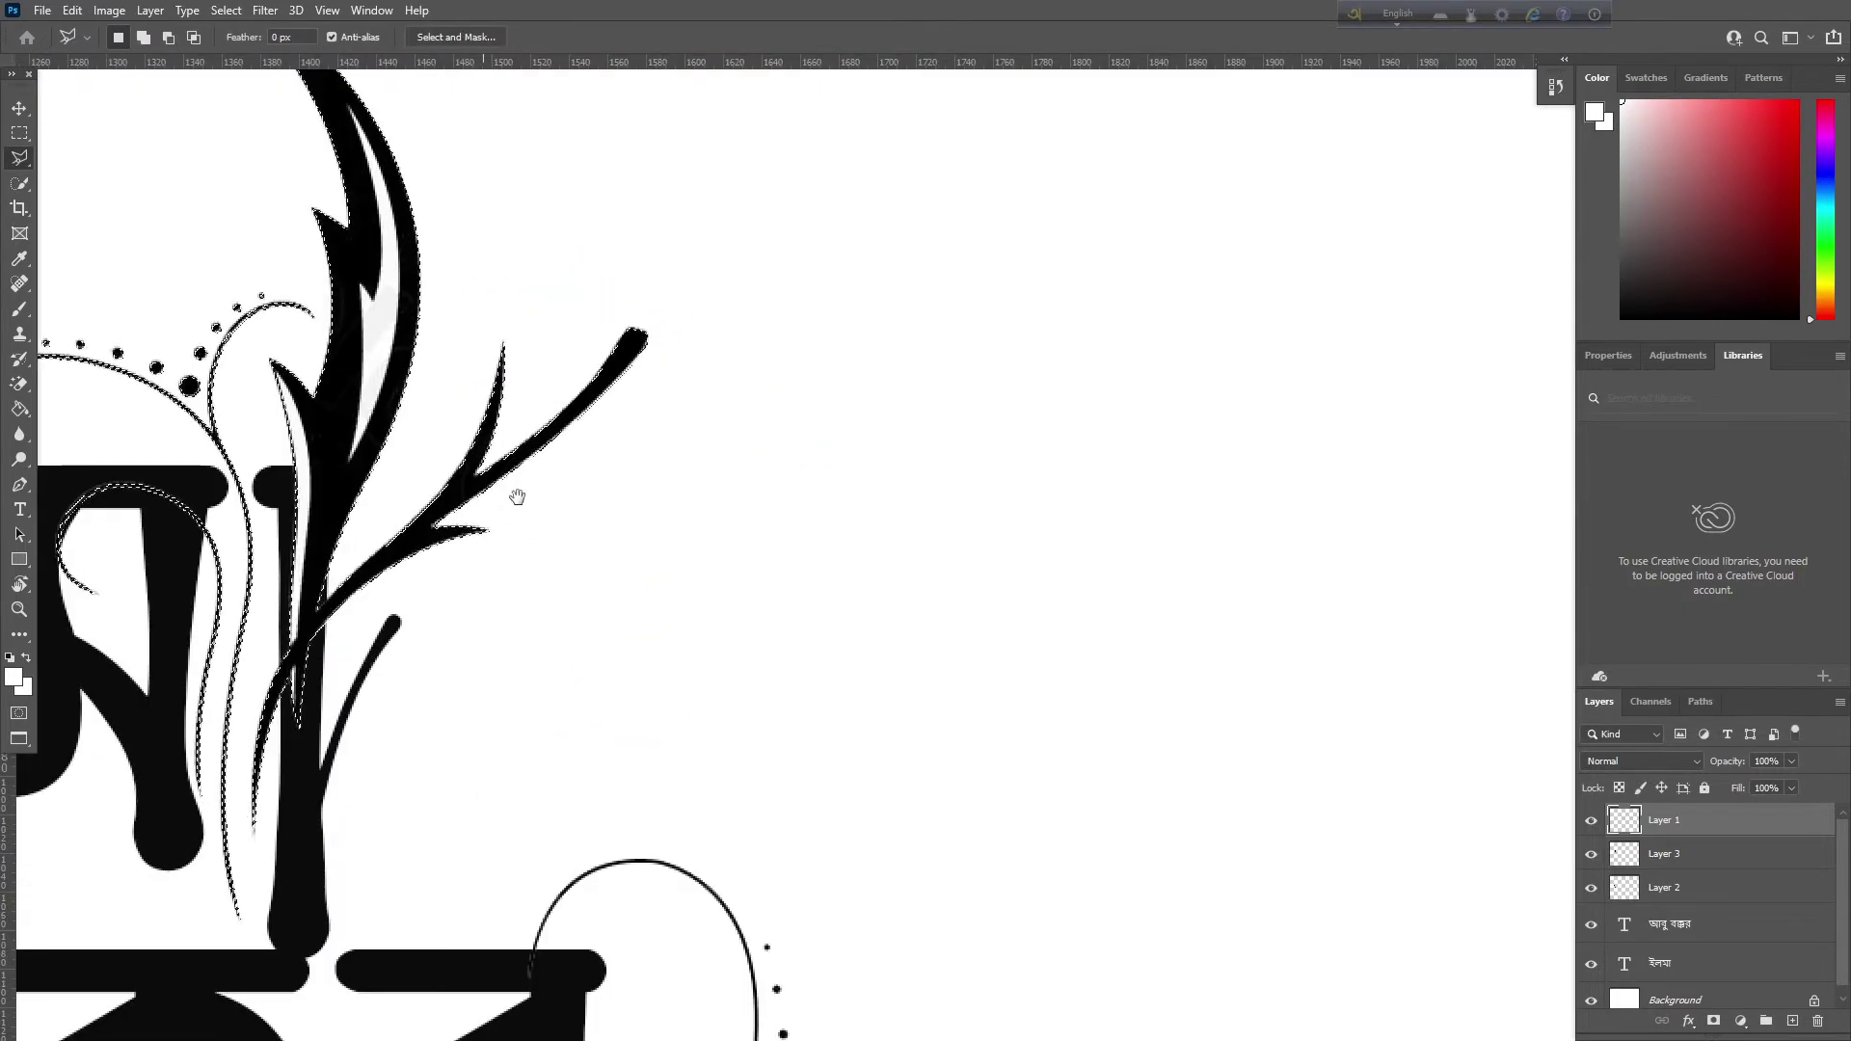
Deselect and set up the Eraser Tool with a 75 px hard round brush
scroll(1148, 483, down, 3)
scroll(1169, 503, up, 3)
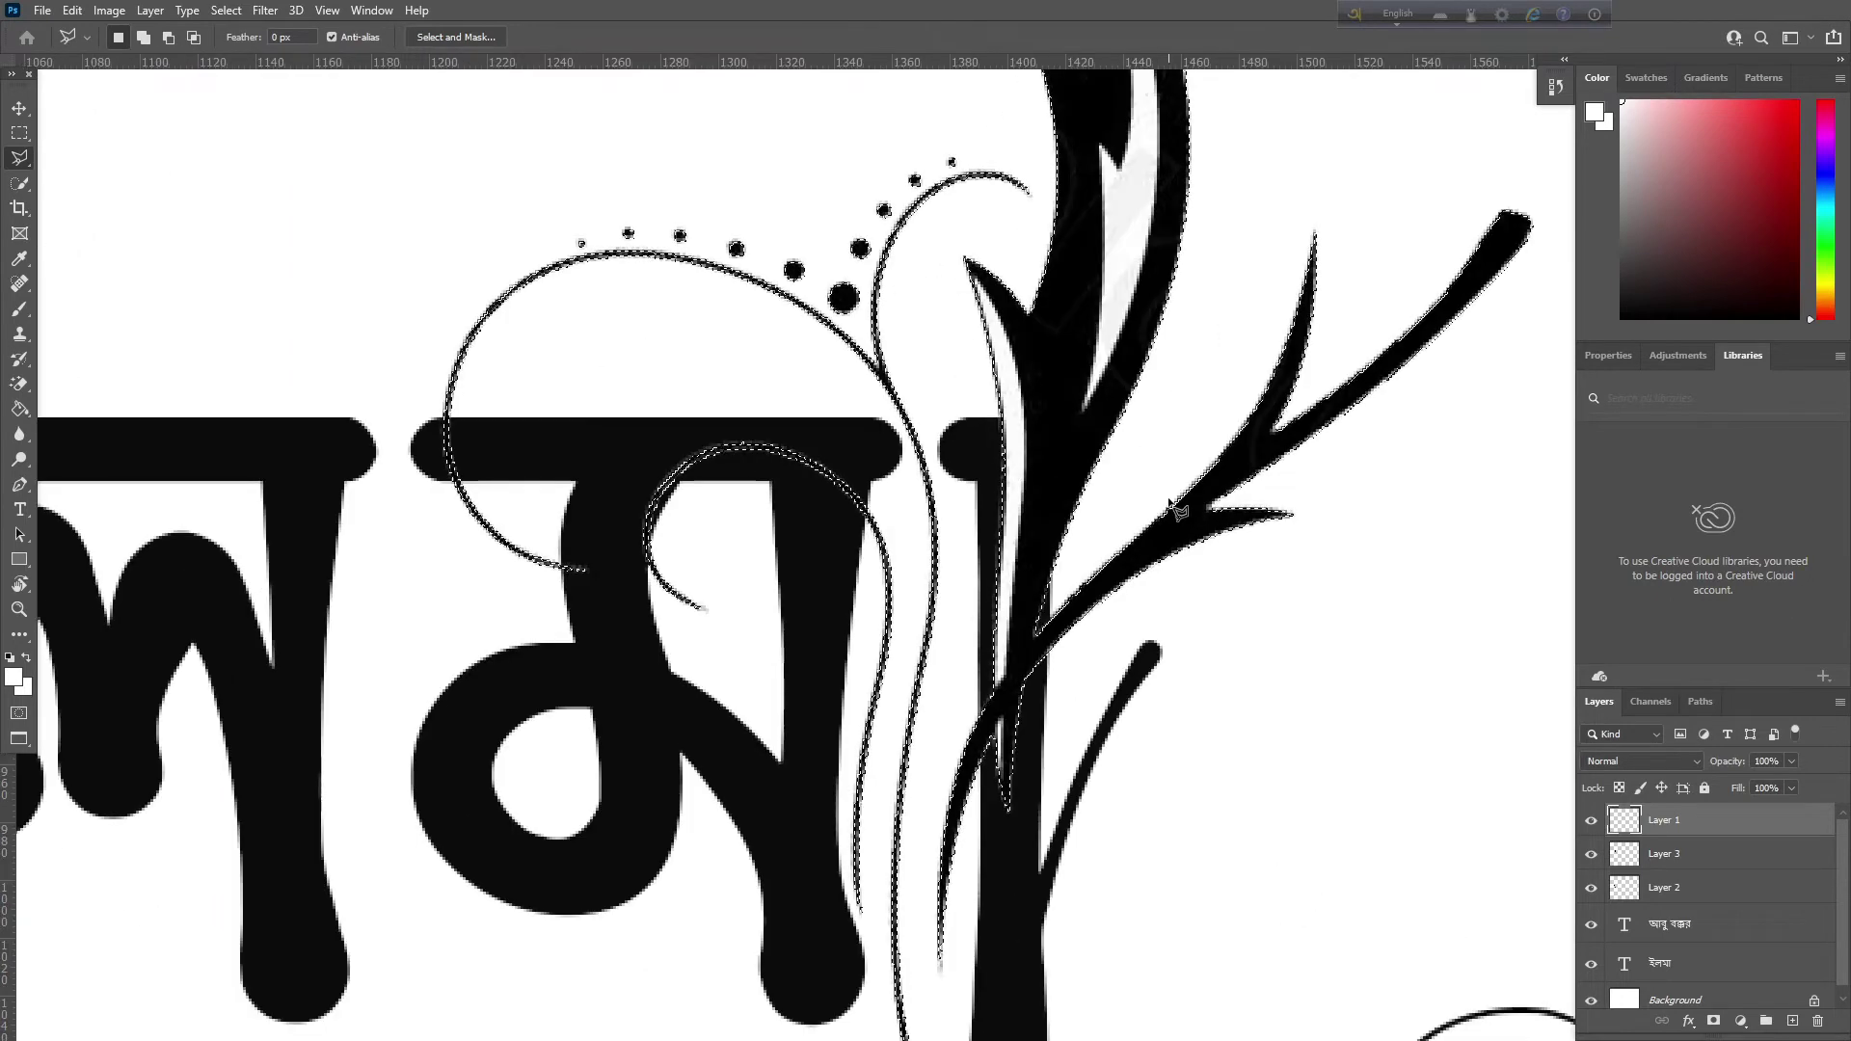
key(ctrl+d)
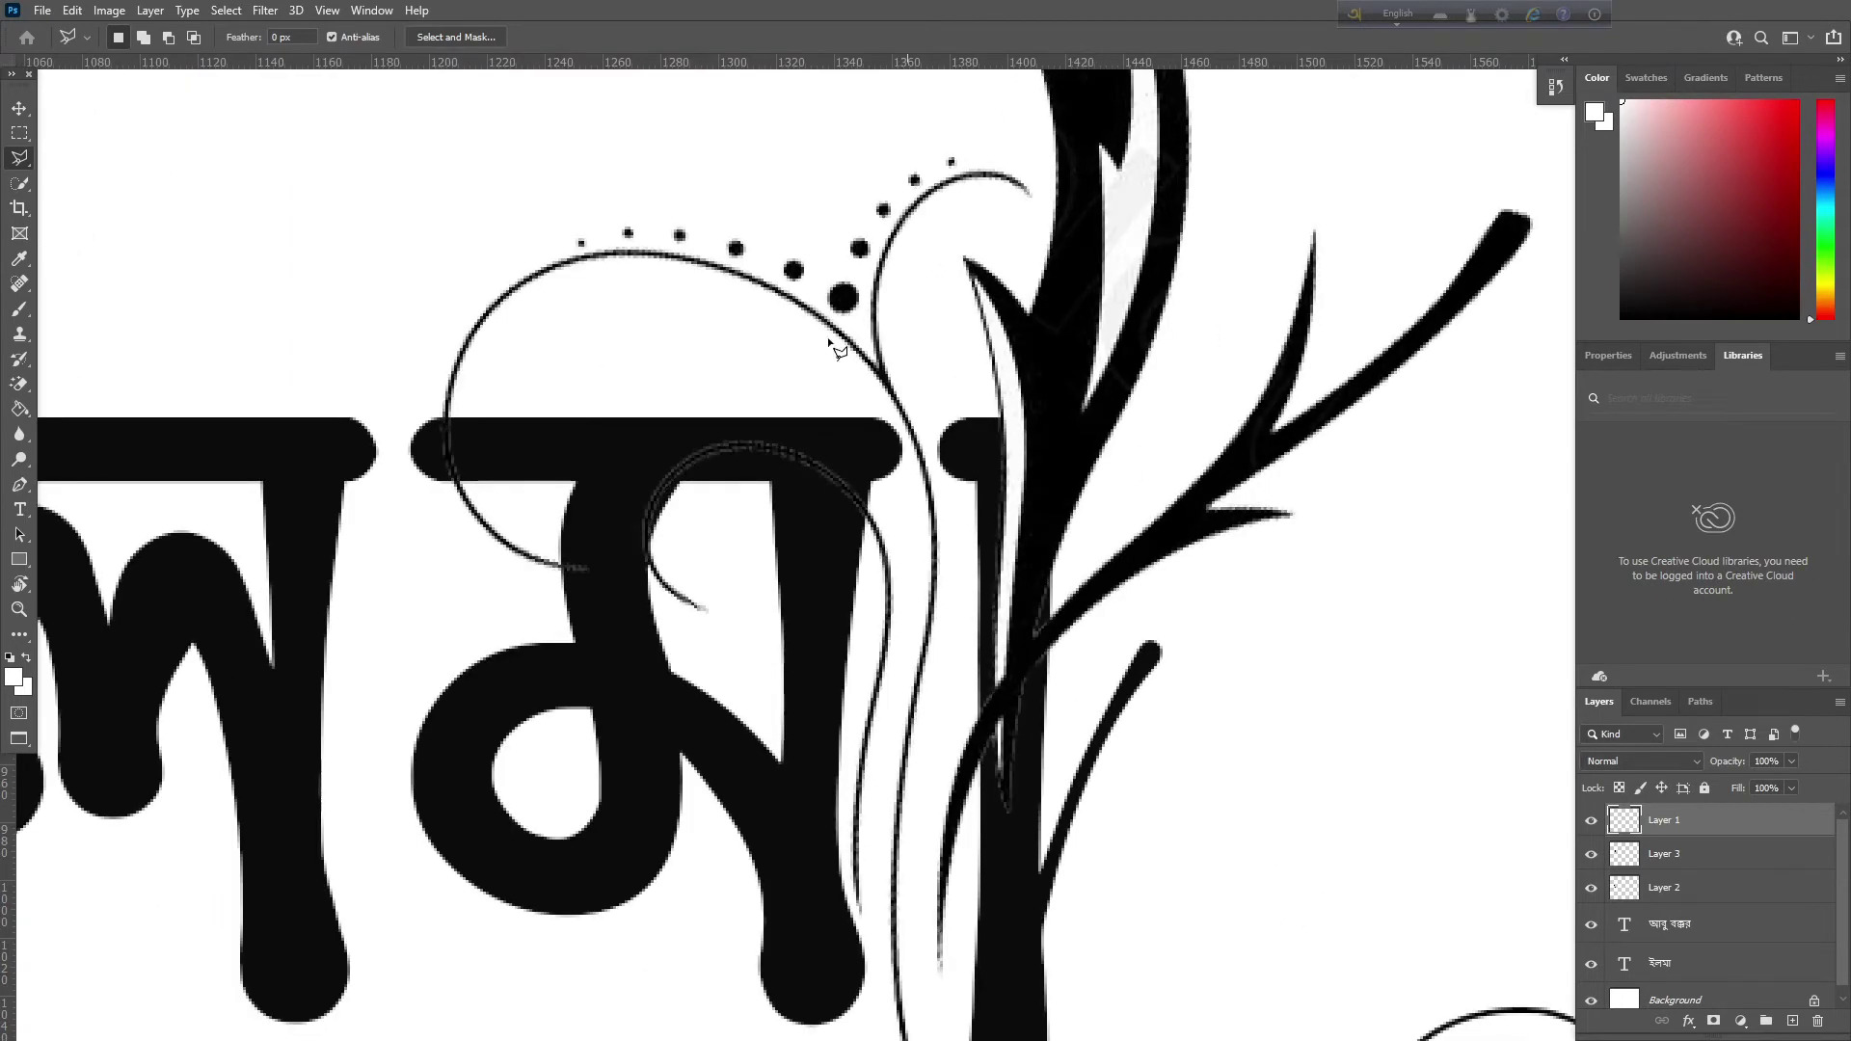
key(e)
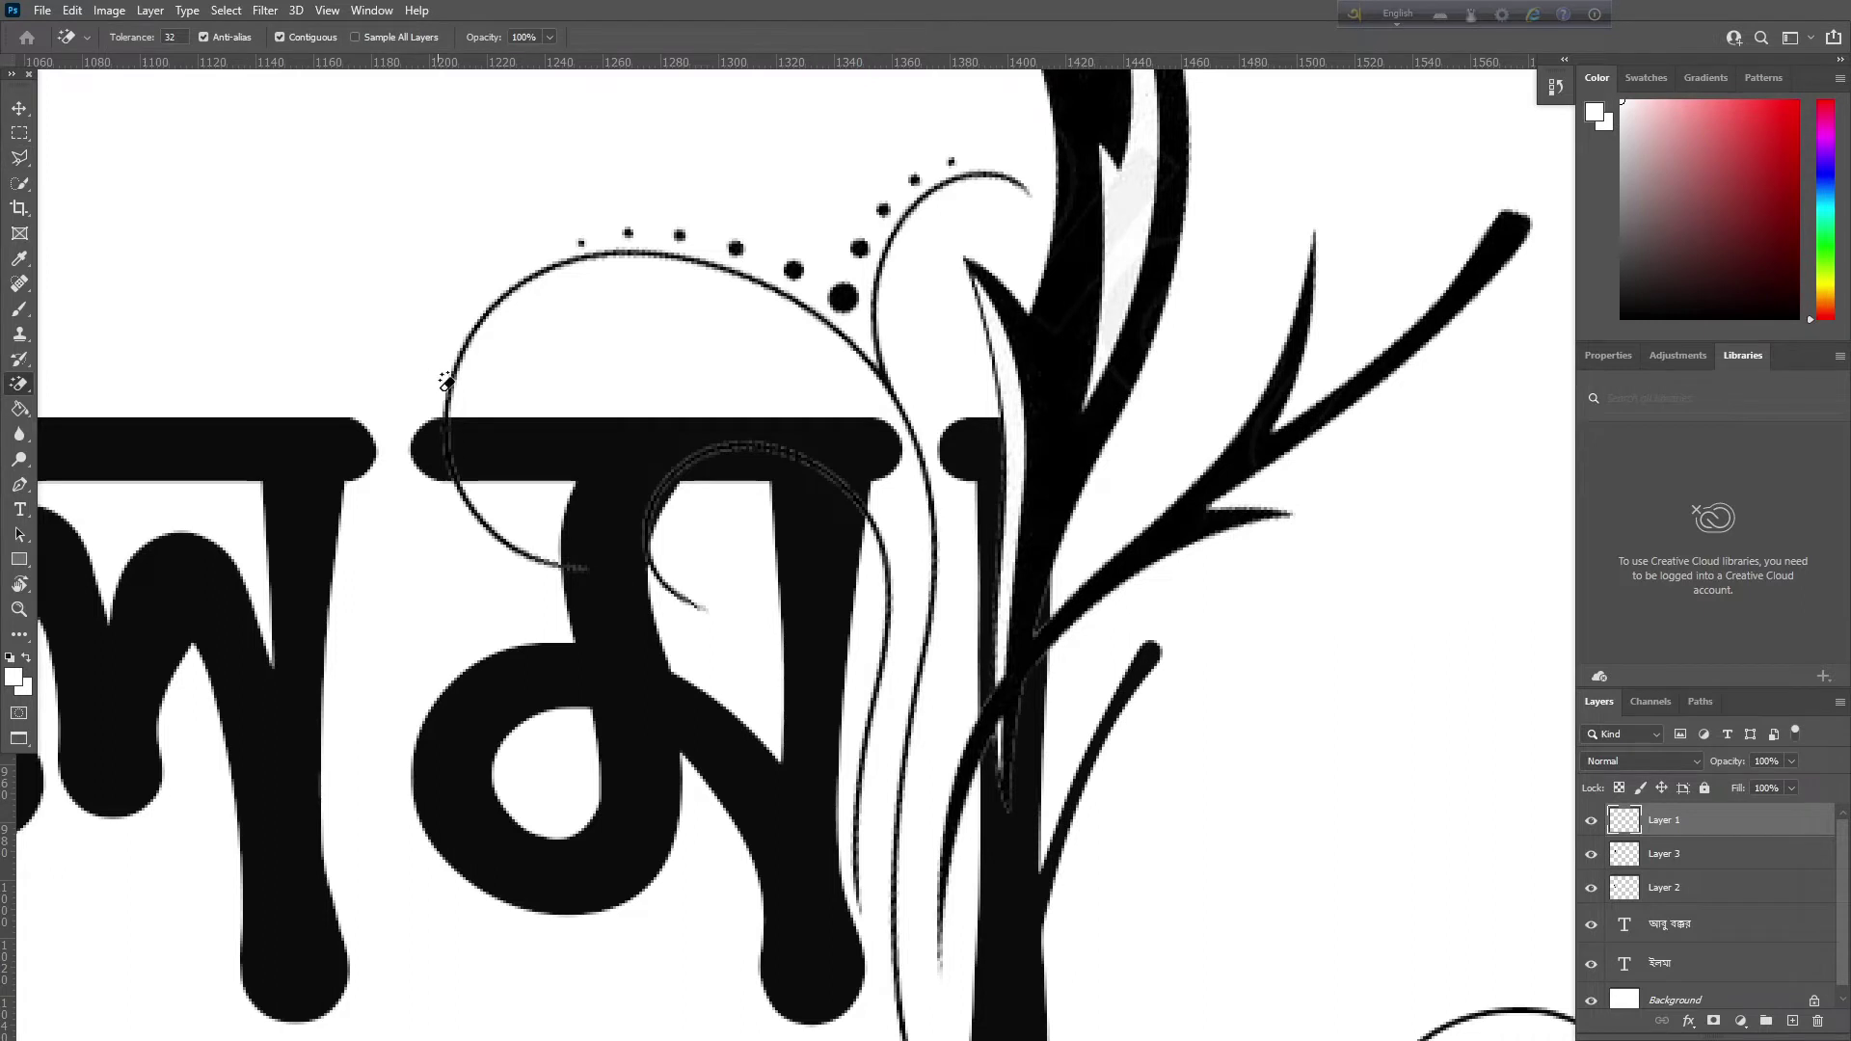
drag(20, 386, 136, 388)
right_click(405, 430)
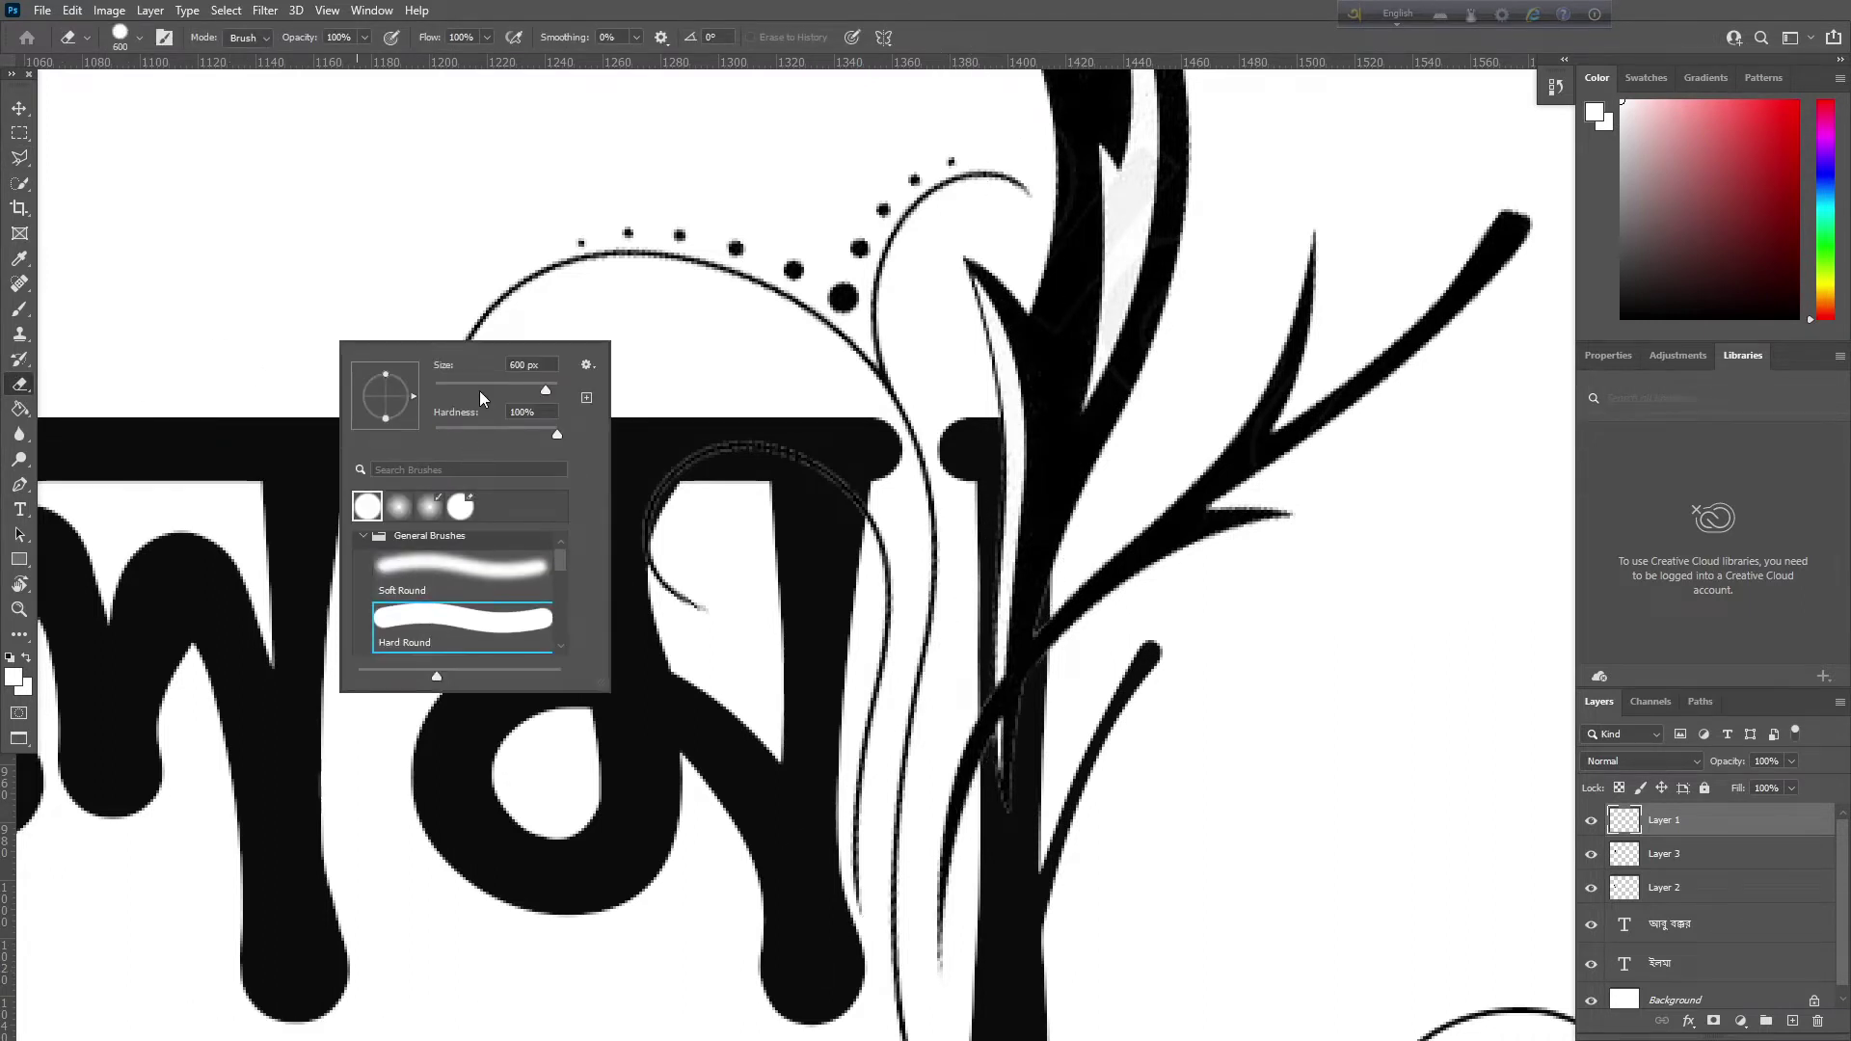
click(481, 389)
click(340, 308)
Erase the thin ornament curves crossing মা, undoing erasures that removed the branch tip
mouse_move(554, 639)
mouse_down()
mouse_move(412, 558)
mouse_move(624, 607)
mouse_move(772, 525)
mouse_move(467, 467)
mouse_move(463, 414)
mouse_move(525, 372)
mouse_move(633, 373)
mouse_move(744, 442)
mouse_move(811, 628)
mouse_move(813, 827)
mouse_move(847, 760)
mouse_move(703, 785)
mouse_up()
key(ctrl+z)
scroll(703, 785, down, 3)
mouse_move(704, 662)
mouse_down()
mouse_move(698, 422)
mouse_move(587, 450)
mouse_move(440, 425)
mouse_move(412, 349)
mouse_move(419, 297)
mouse_move(480, 258)
mouse_move(582, 244)
mouse_move(650, 262)
mouse_move(511, 201)
mouse_move(617, 178)
mouse_move(663, 201)
mouse_move(670, 170)
mouse_move(697, 262)
mouse_up()
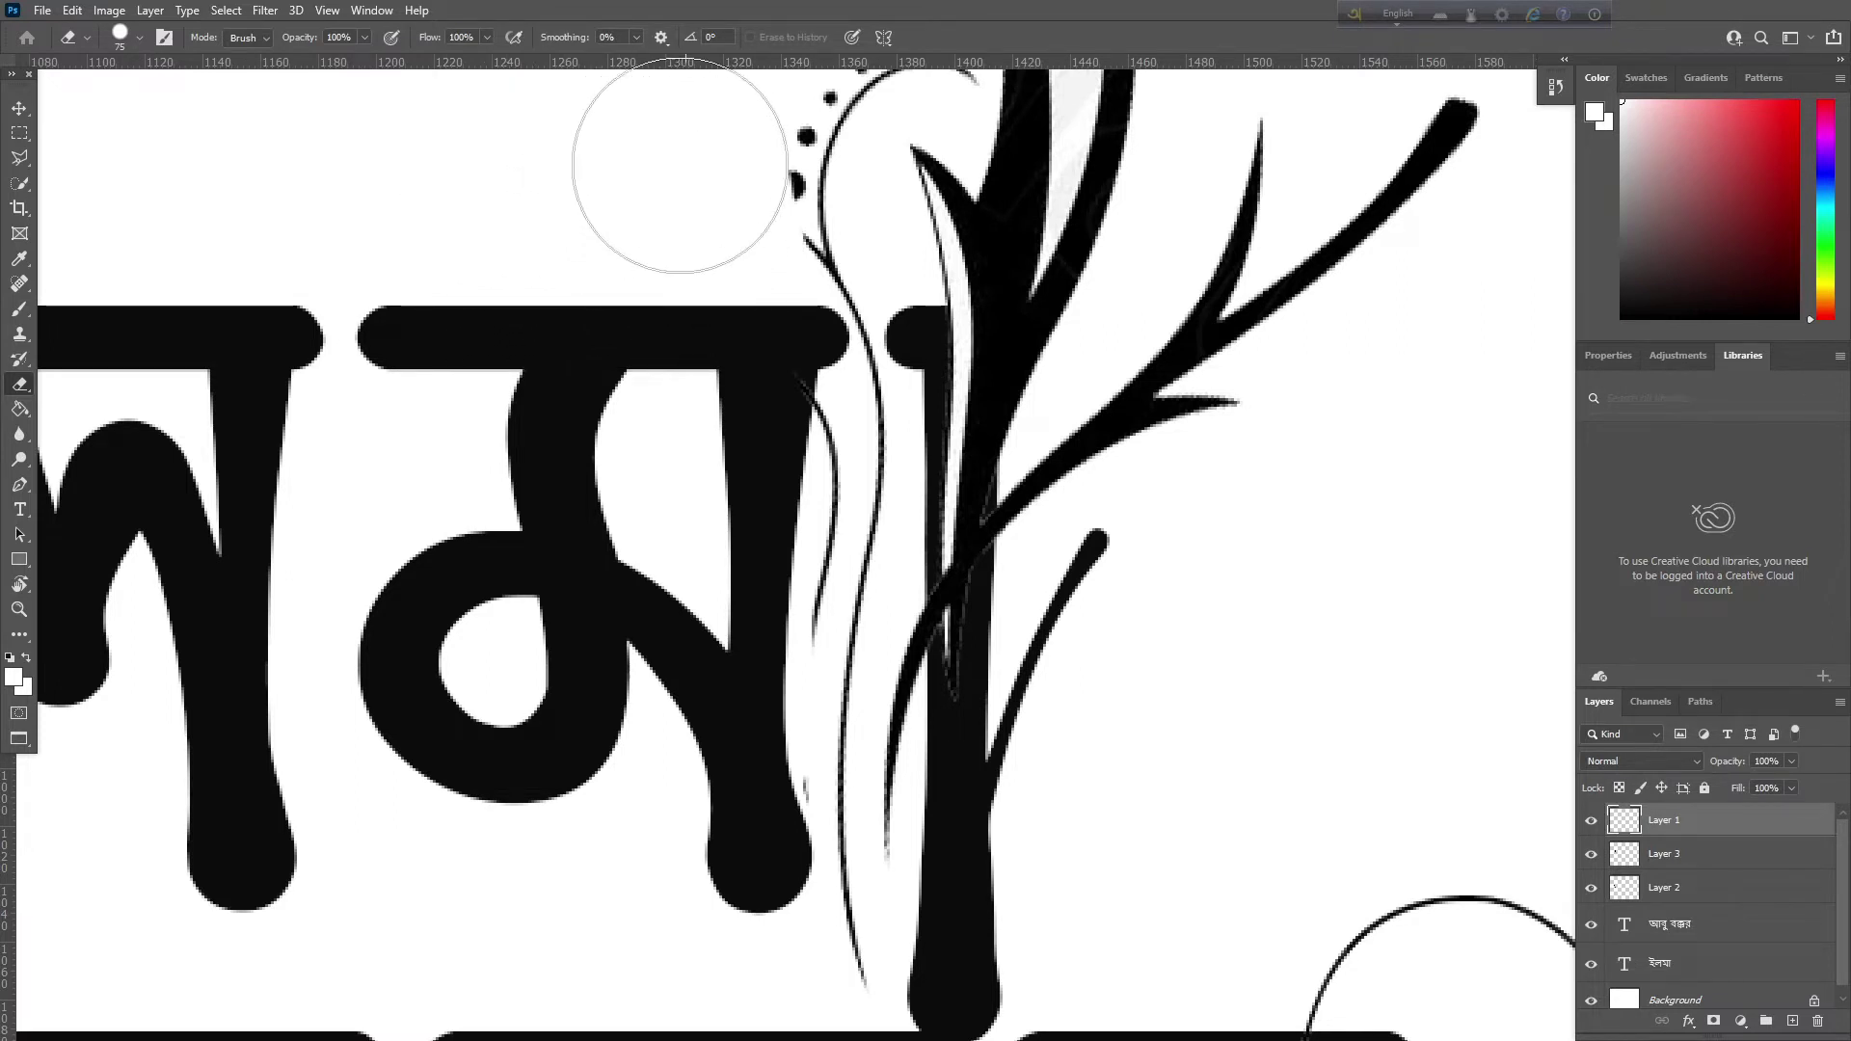
key(ctrl+z)
scroll(620, 338, up, 5)
mouse_move(683, 483)
mouse_down()
mouse_move(715, 551)
mouse_move(690, 503)
mouse_move(583, 439)
mouse_move(410, 502)
mouse_move(480, 752)
mouse_move(515, 714)
mouse_move(591, 691)
mouse_move(614, 507)
mouse_move(648, 437)
mouse_move(662, 410)
mouse_move(687, 439)
mouse_move(735, 280)
mouse_move(836, 207)
mouse_move(719, 741)
mouse_move(688, 762)
mouse_up()
drag(639, 685, 567, 488)
mouse_move(620, 558)
mouse_down()
mouse_move(620, 785)
mouse_move(743, 785)
mouse_move(893, 902)
mouse_move(916, 897)
mouse_move(902, 848)
mouse_up()
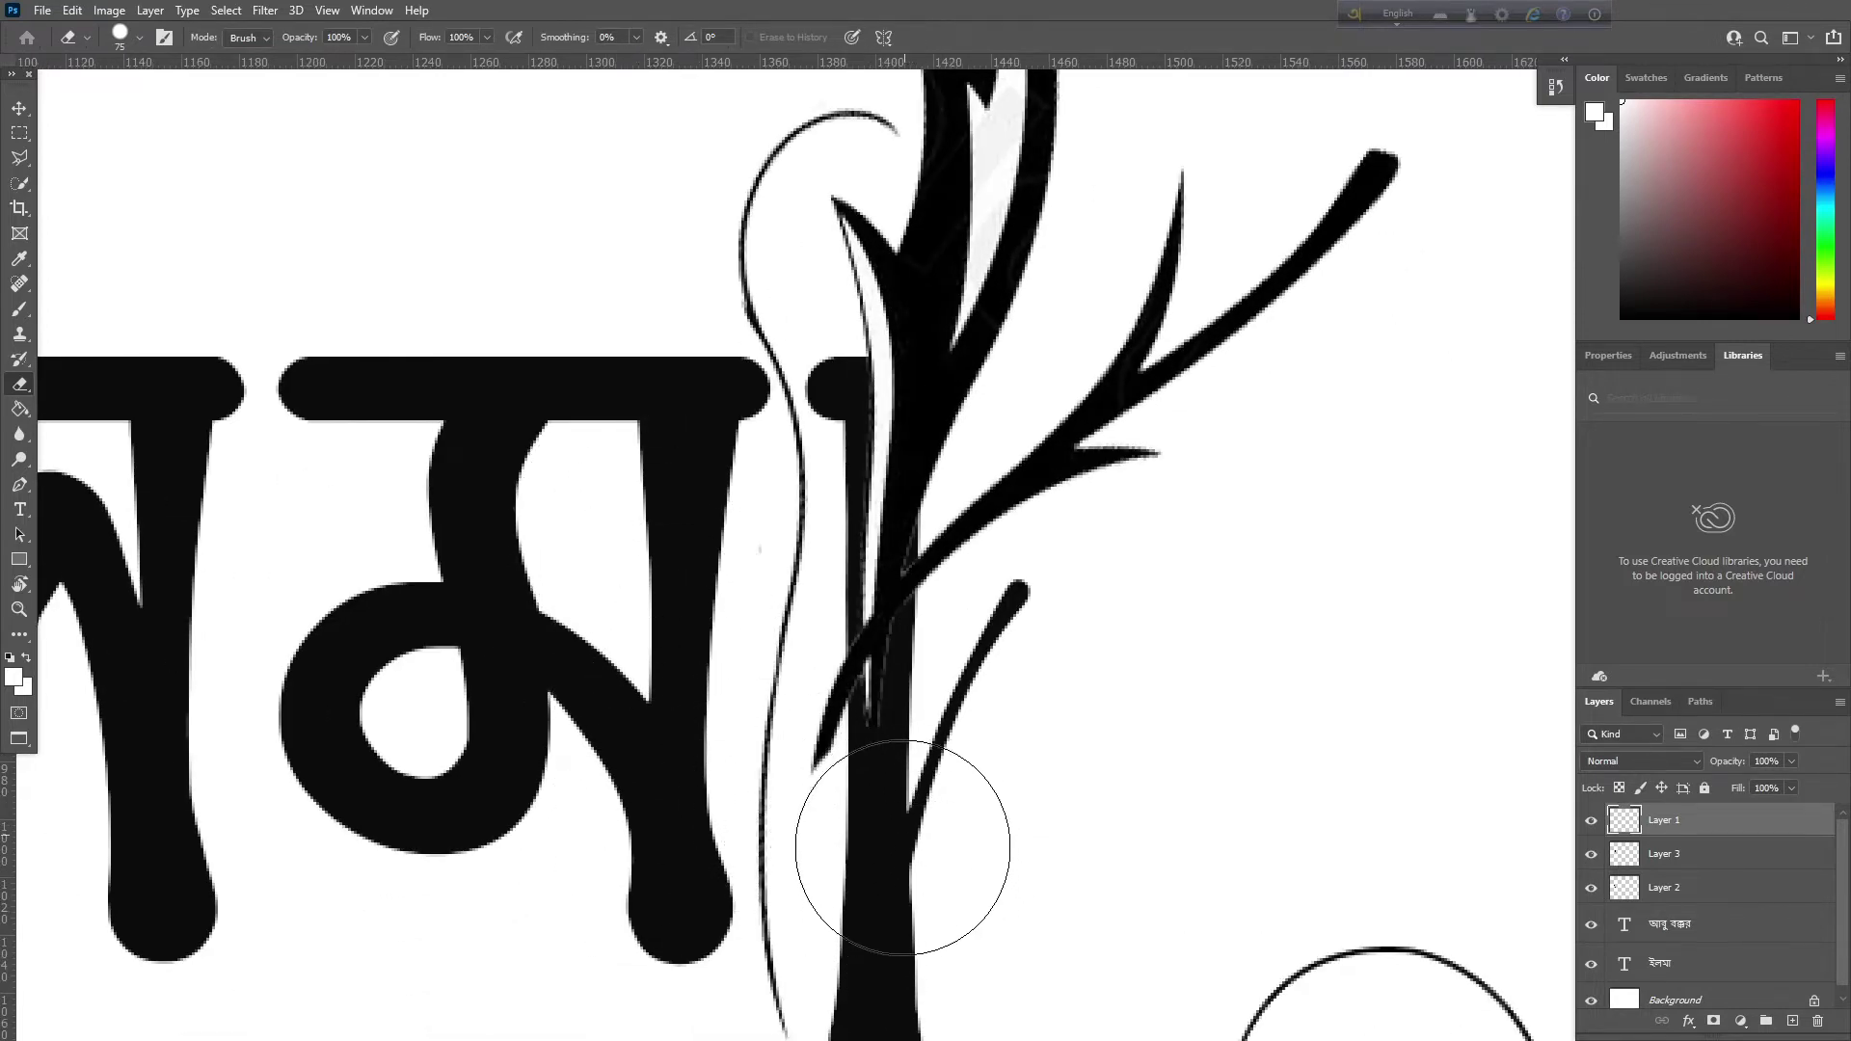
key(ctrl+z)
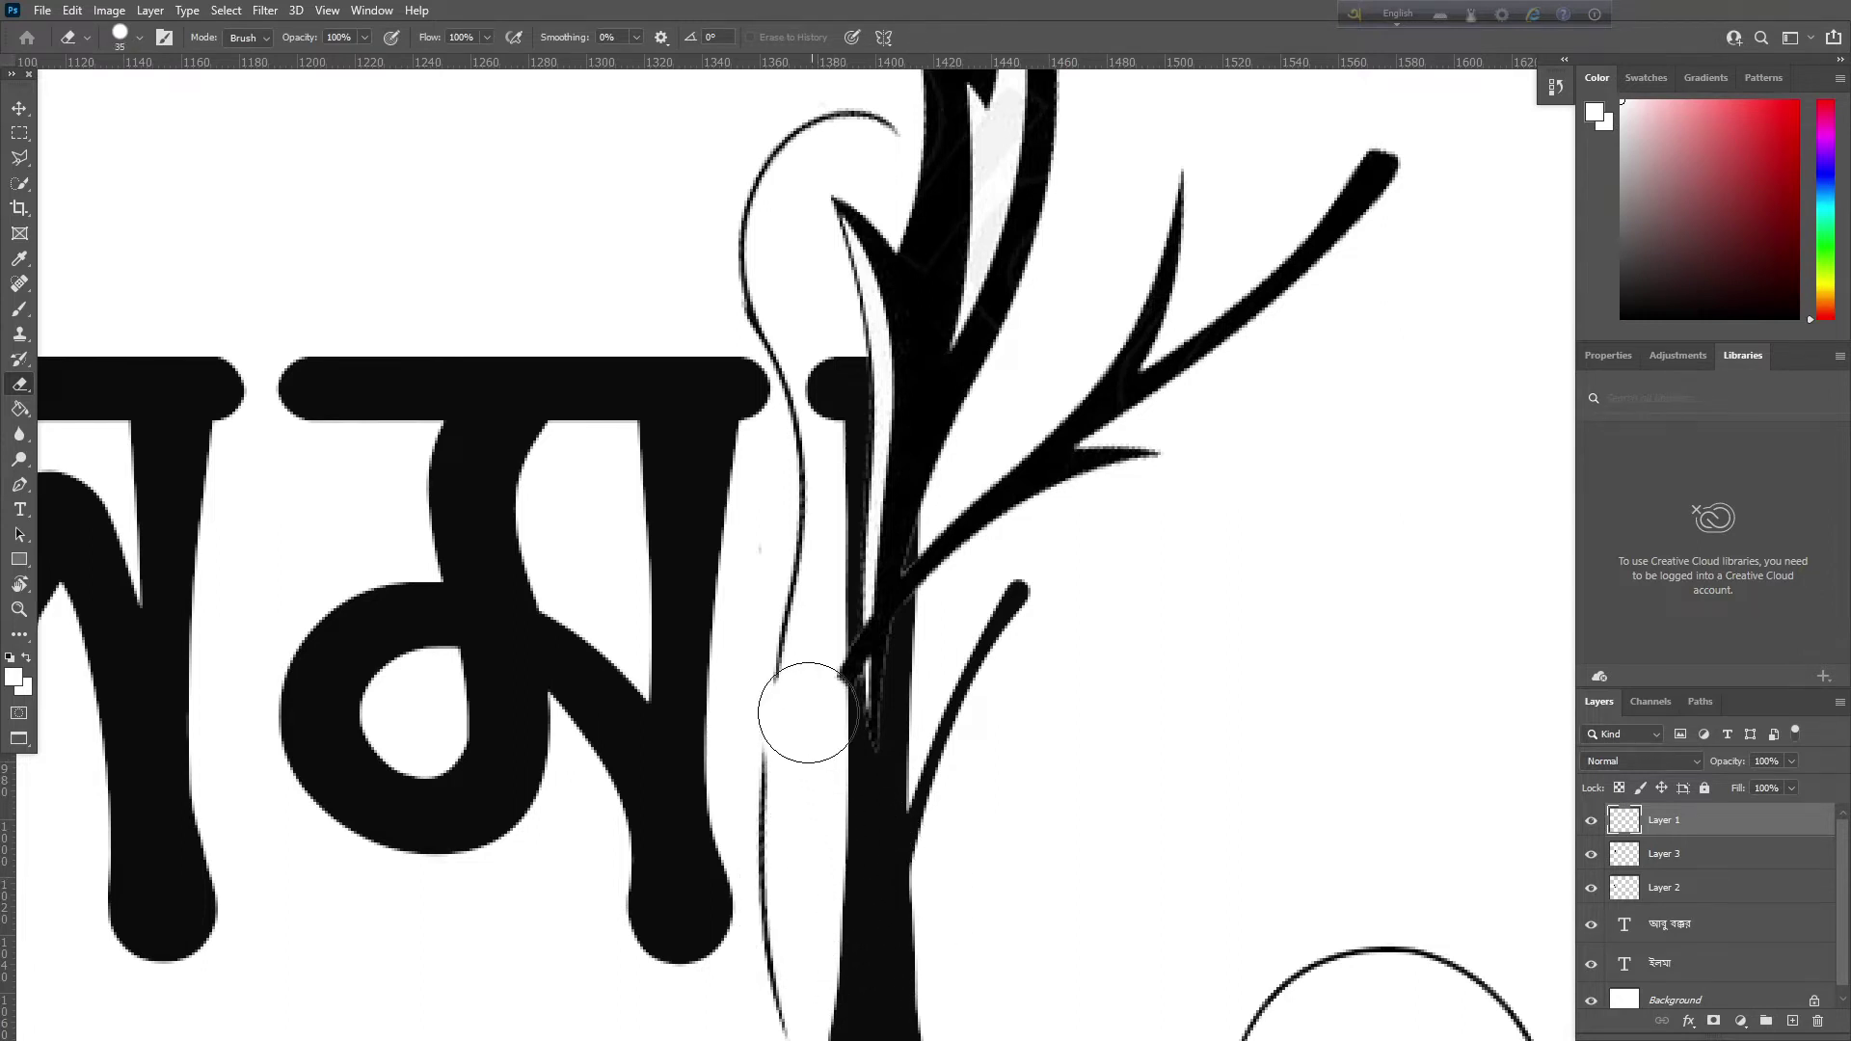
key(ctrl+z)
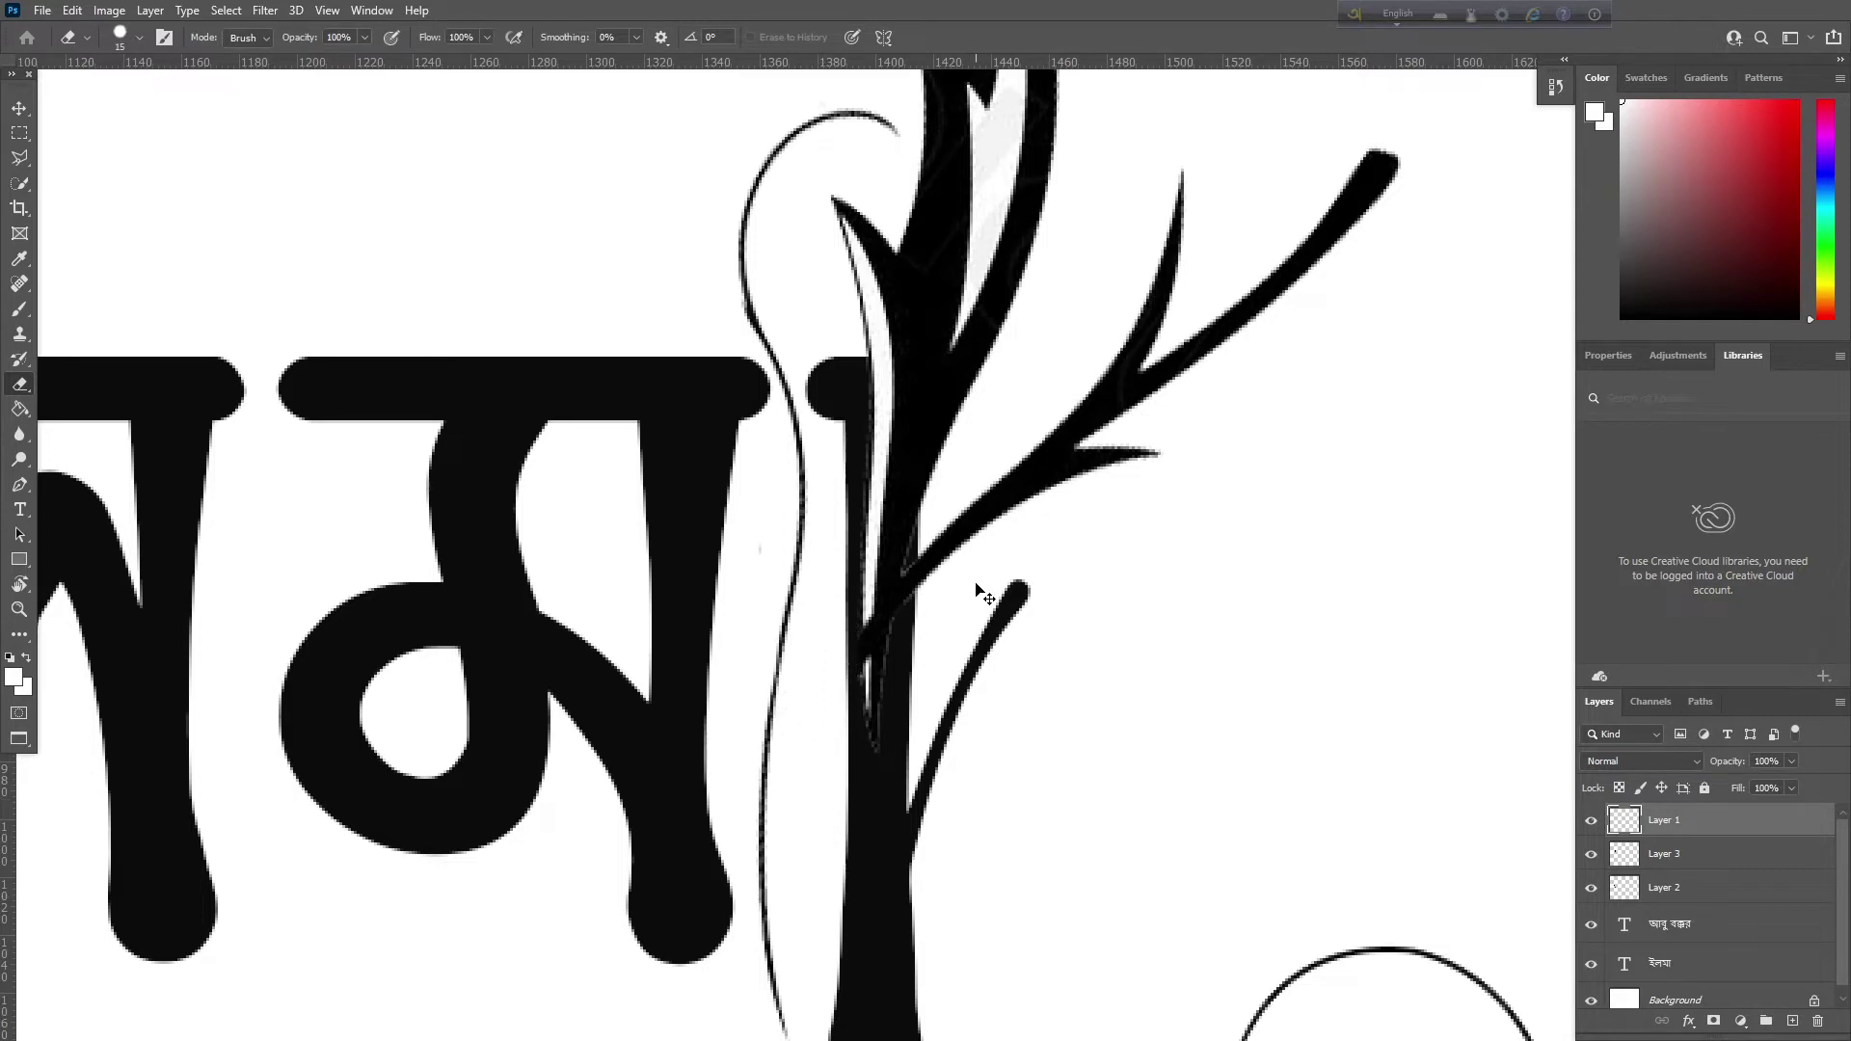
scroll(982, 593, down, 8)
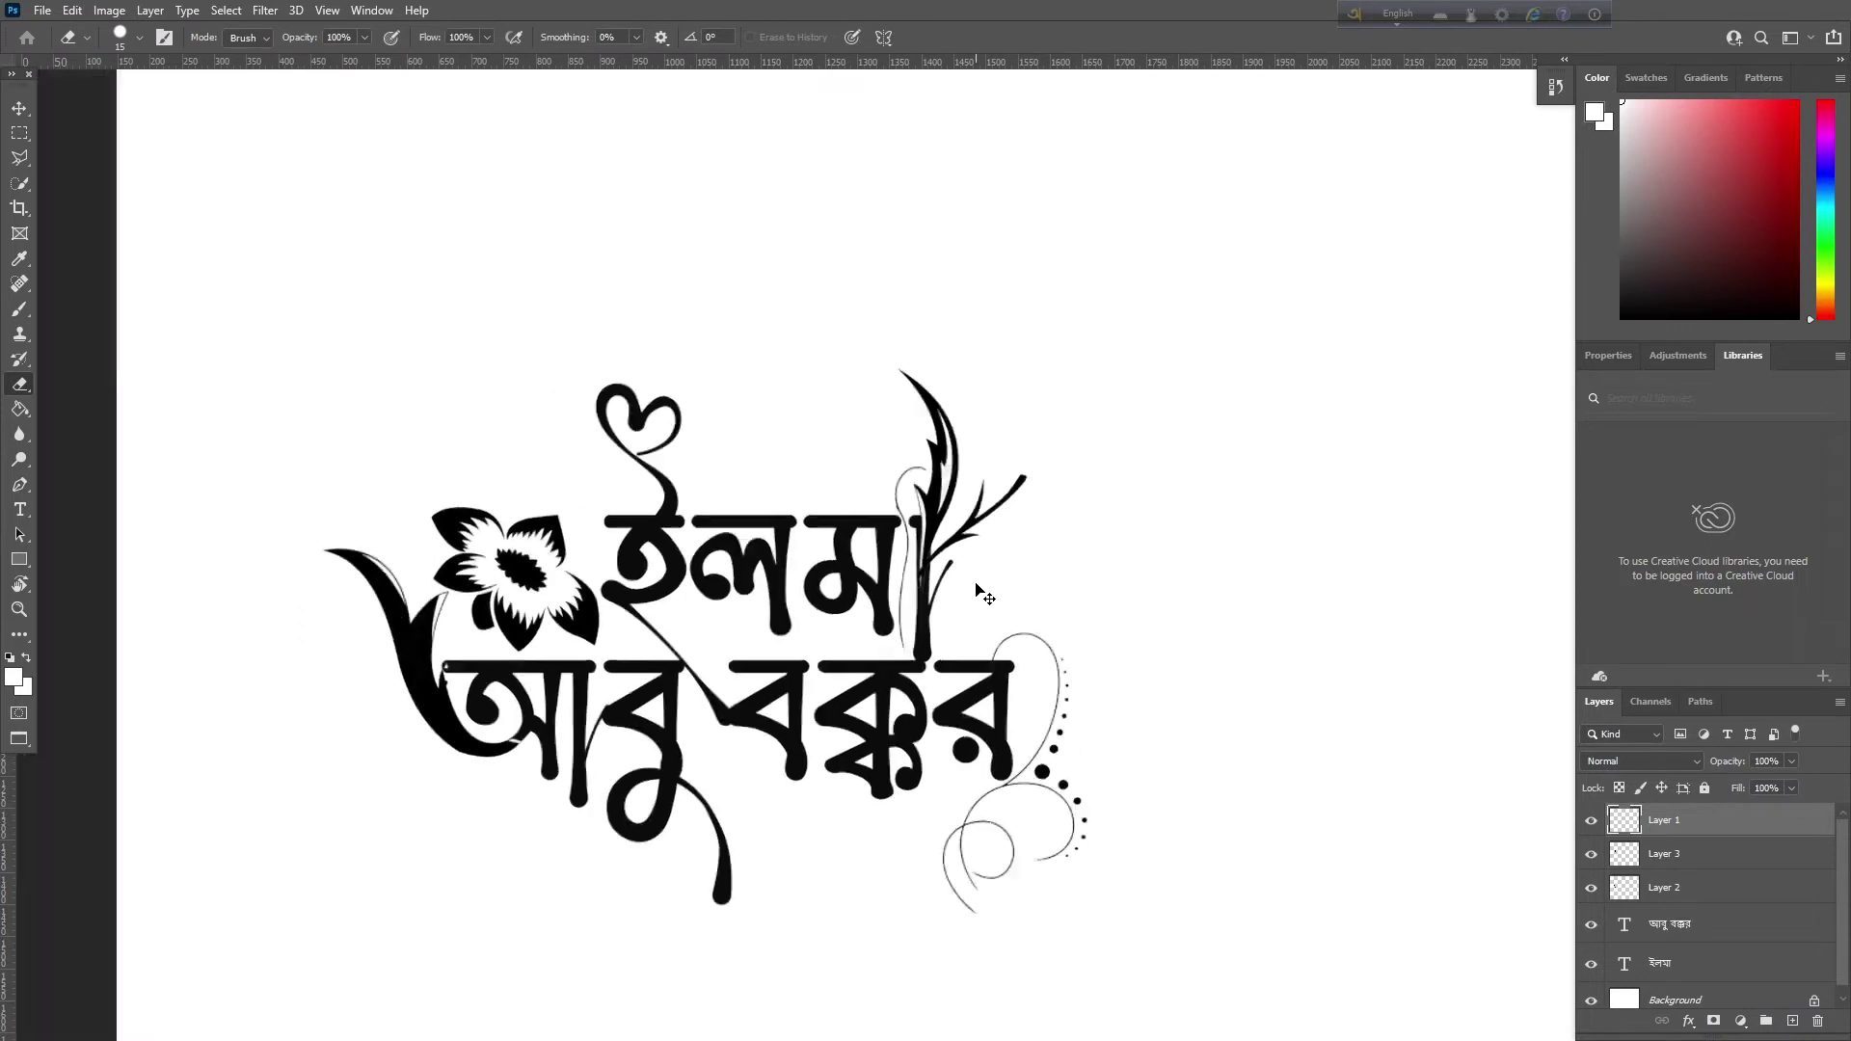
Merge layers Layer 1 through ইলমা and move the calligraphy right and down
scroll(976, 584, down, 4)
scroll(976, 584, up, 2)
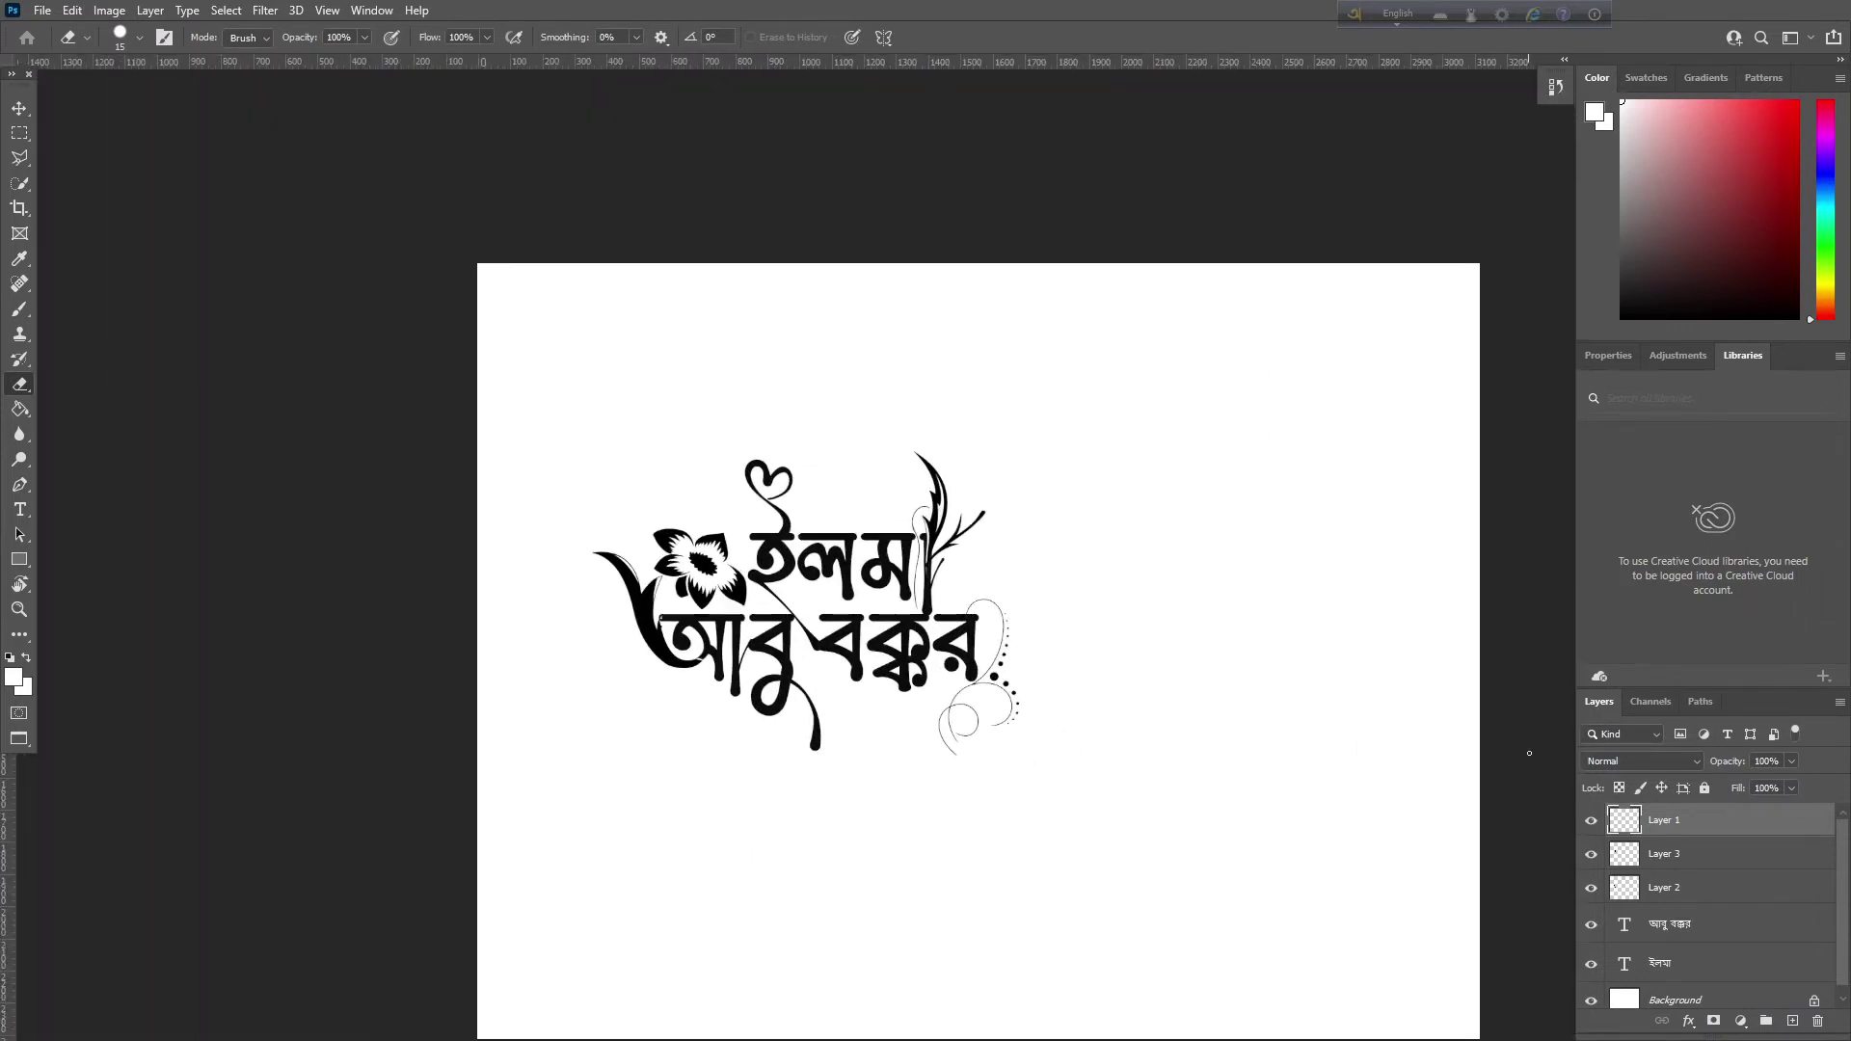
scroll(1716, 941, down, 1)
shift+click(1701, 971)
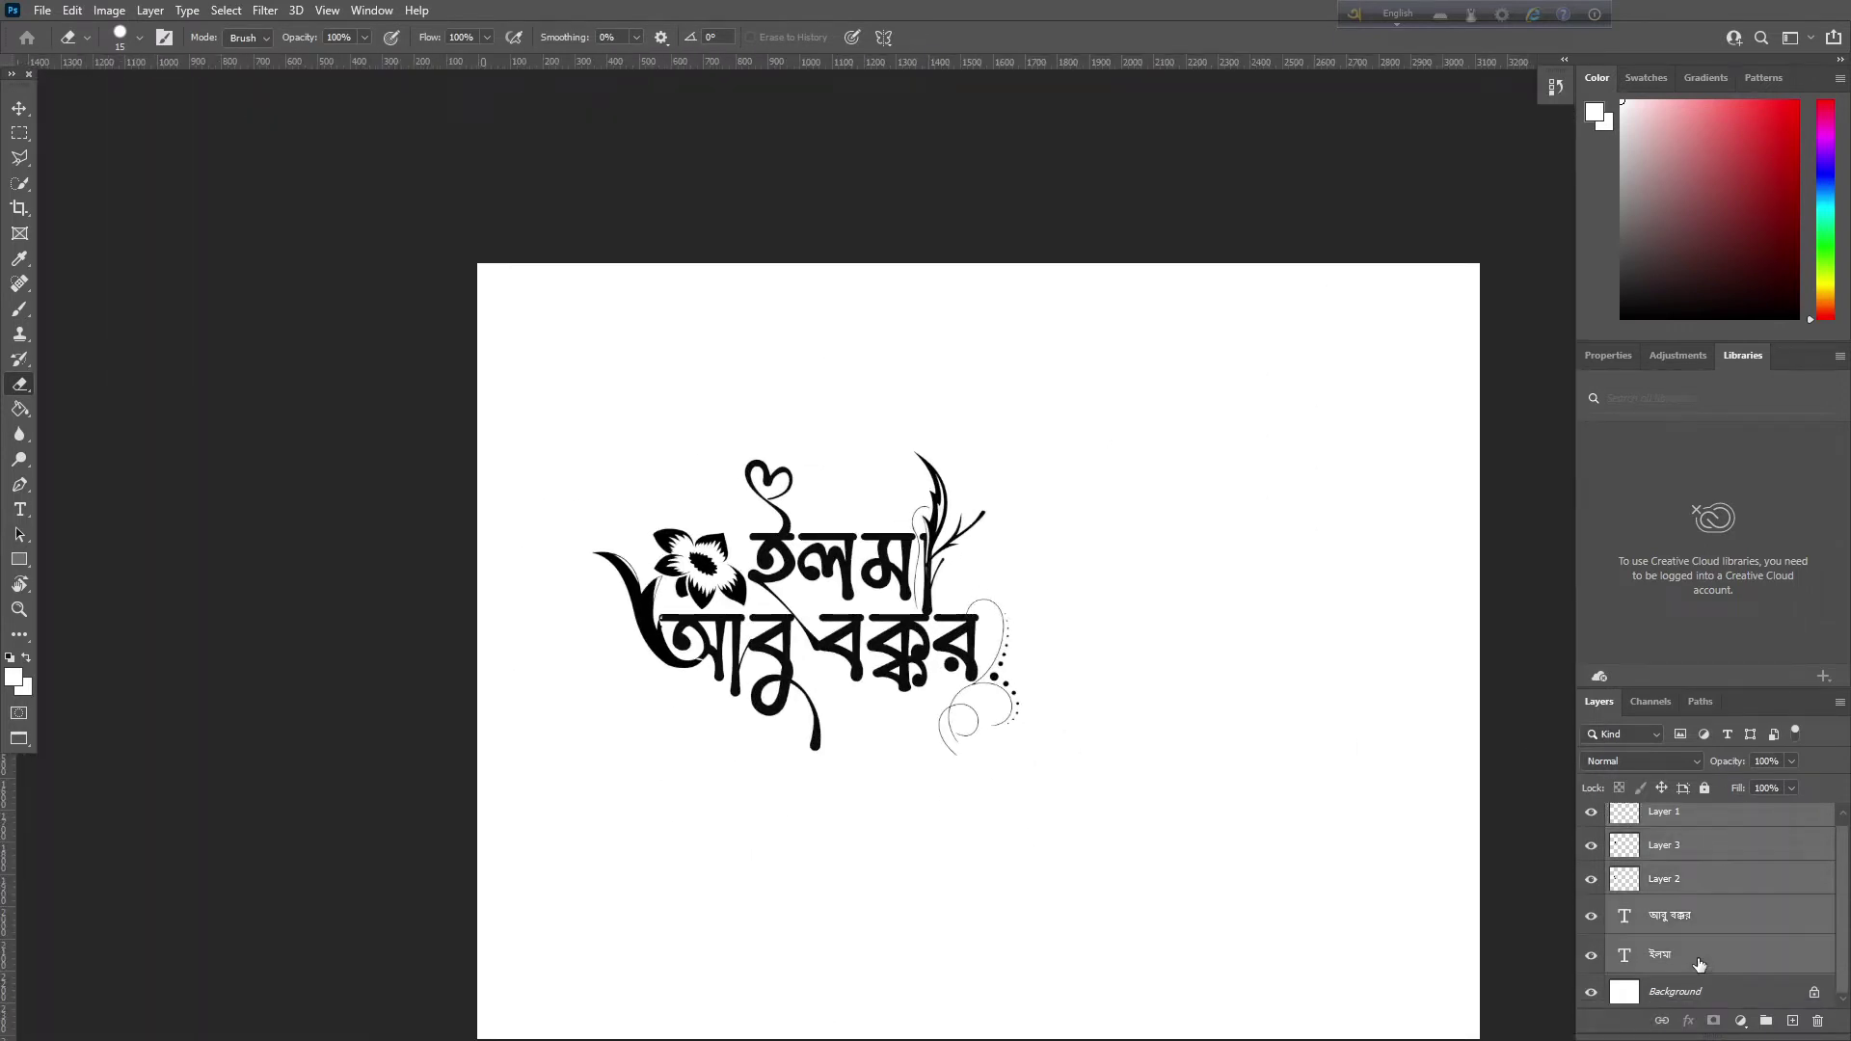
key(ctrl+e)
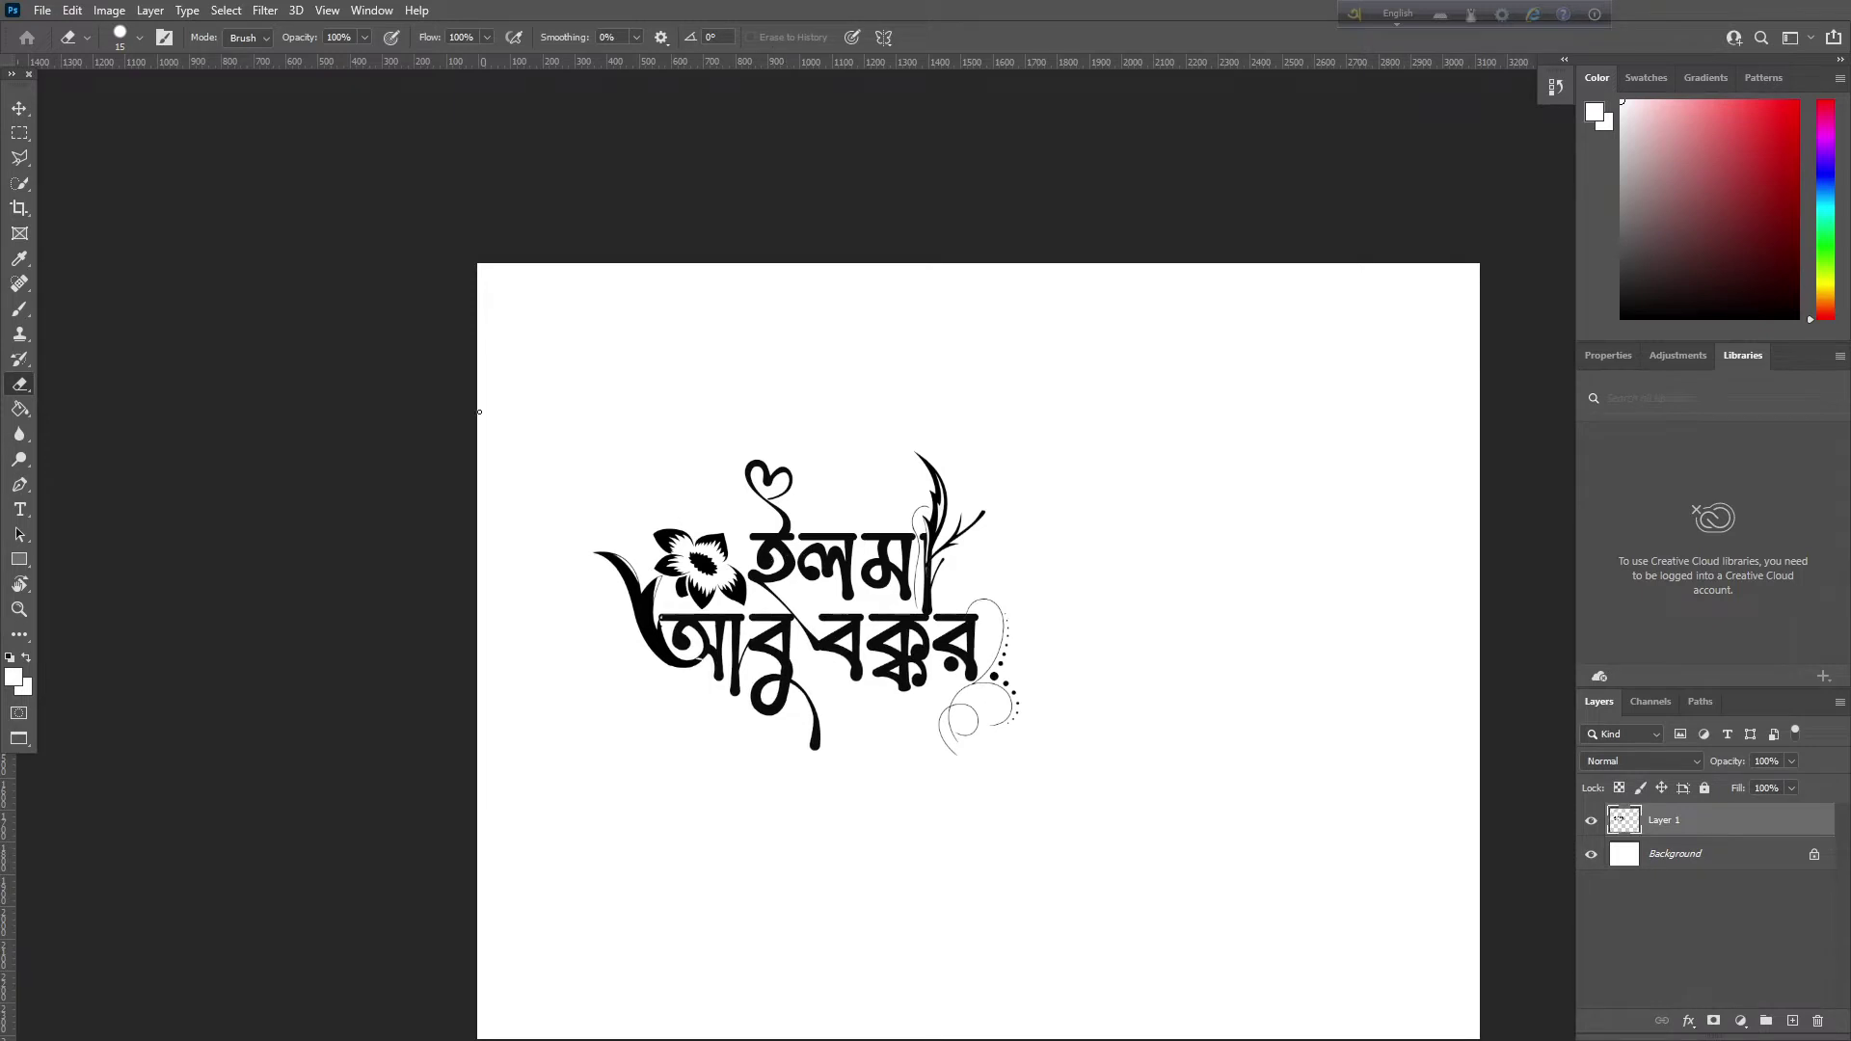
click(17, 107)
drag(808, 573, 988, 620)
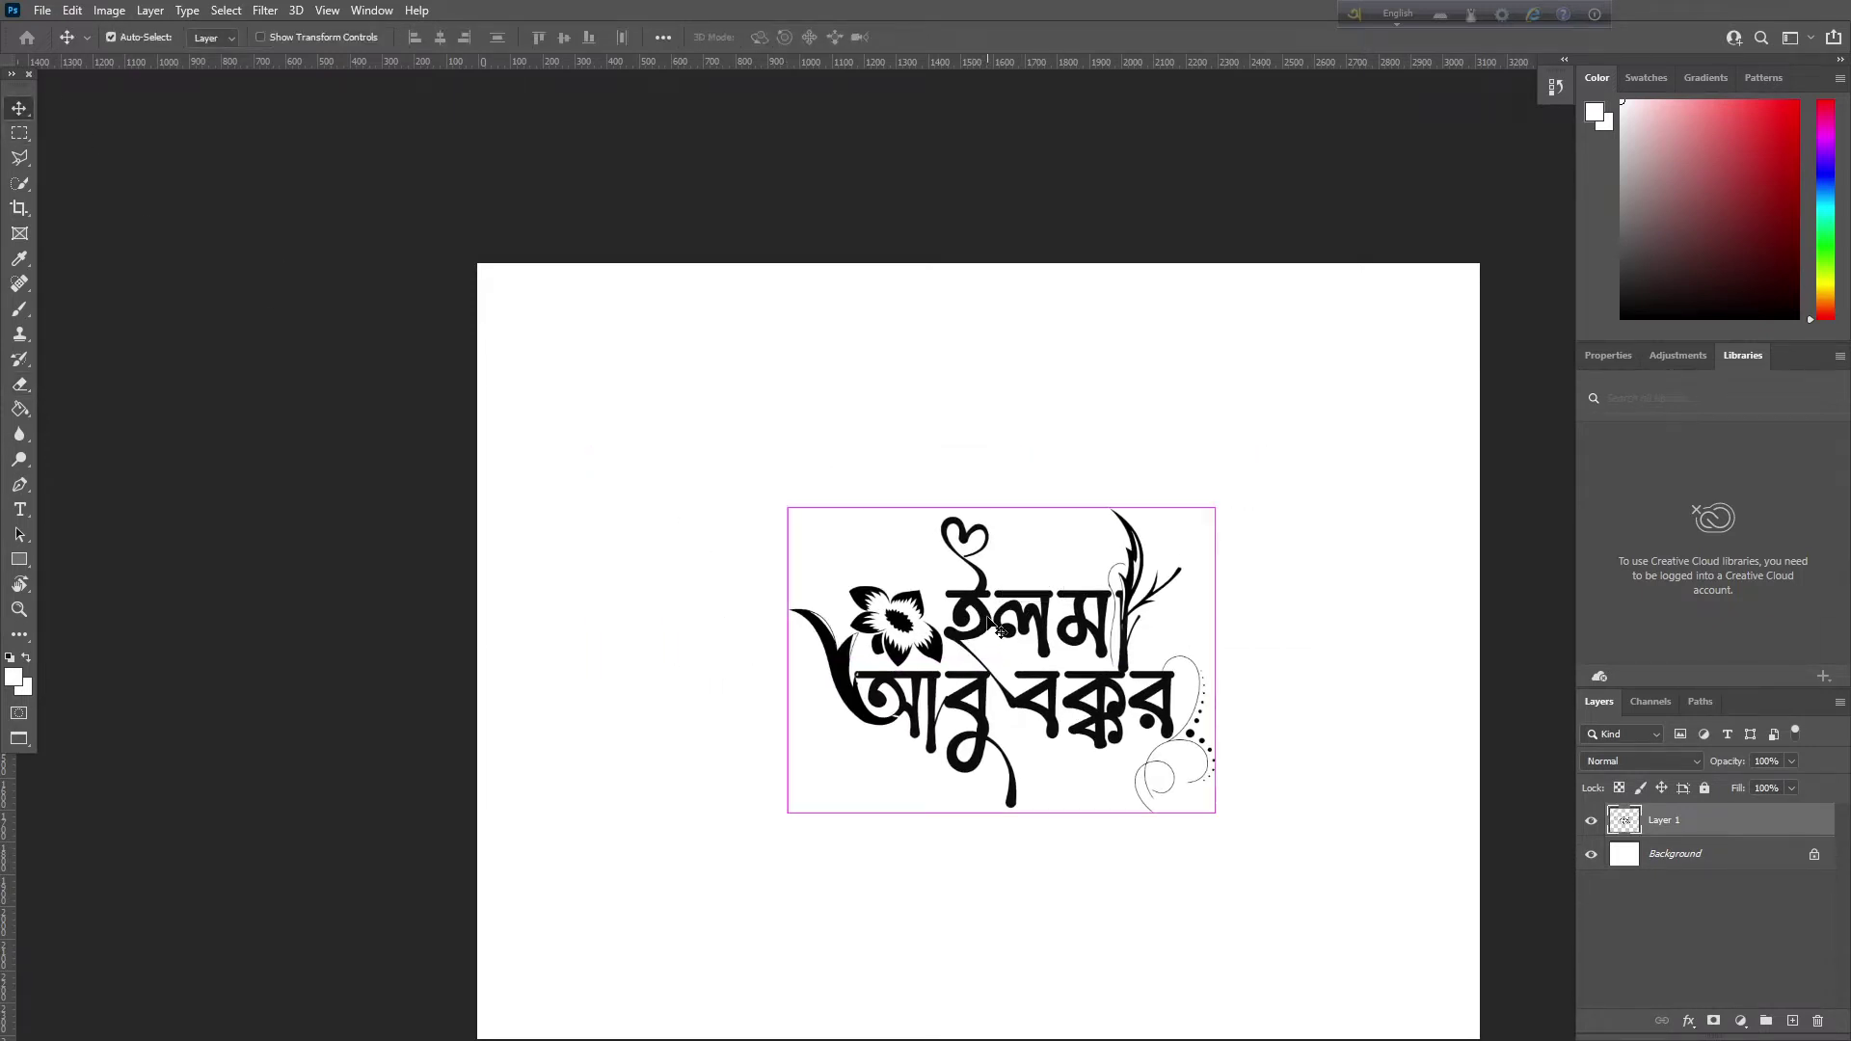
key(ctrl+minus)
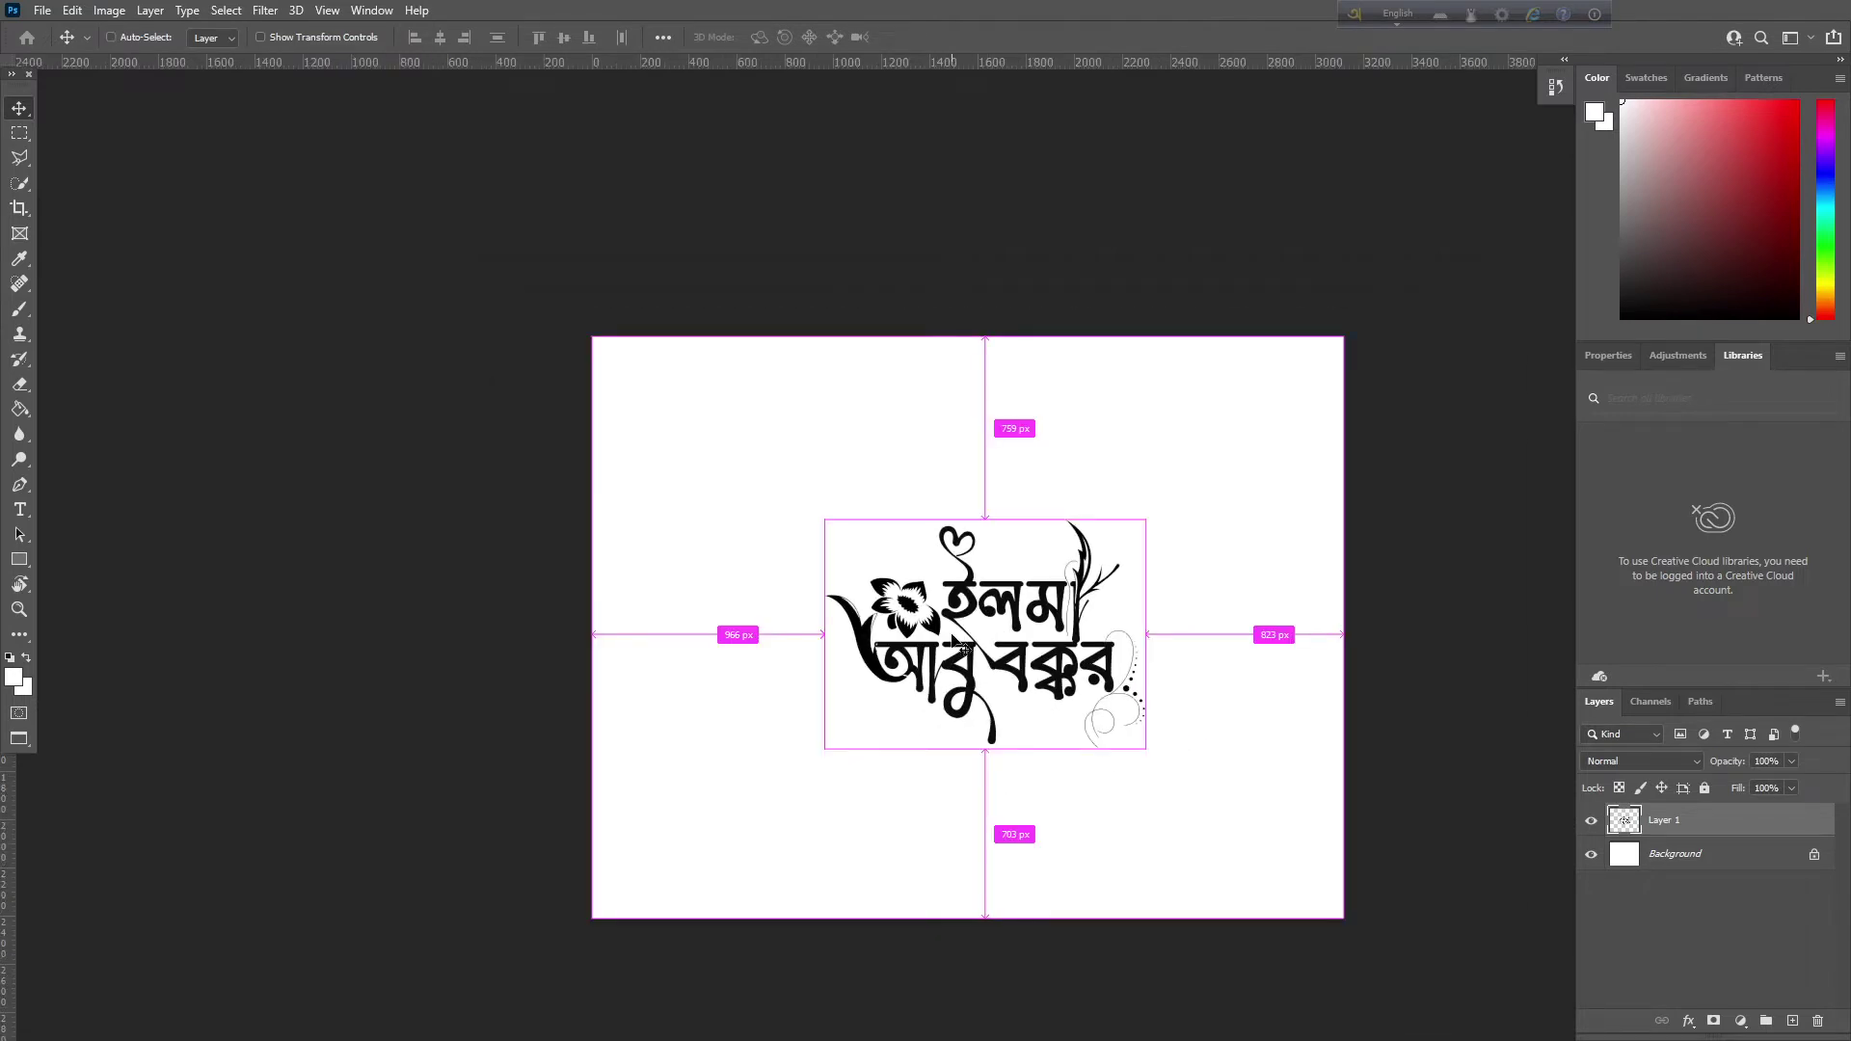
Reset the workspace to the Essentials layout
click(354, 10)
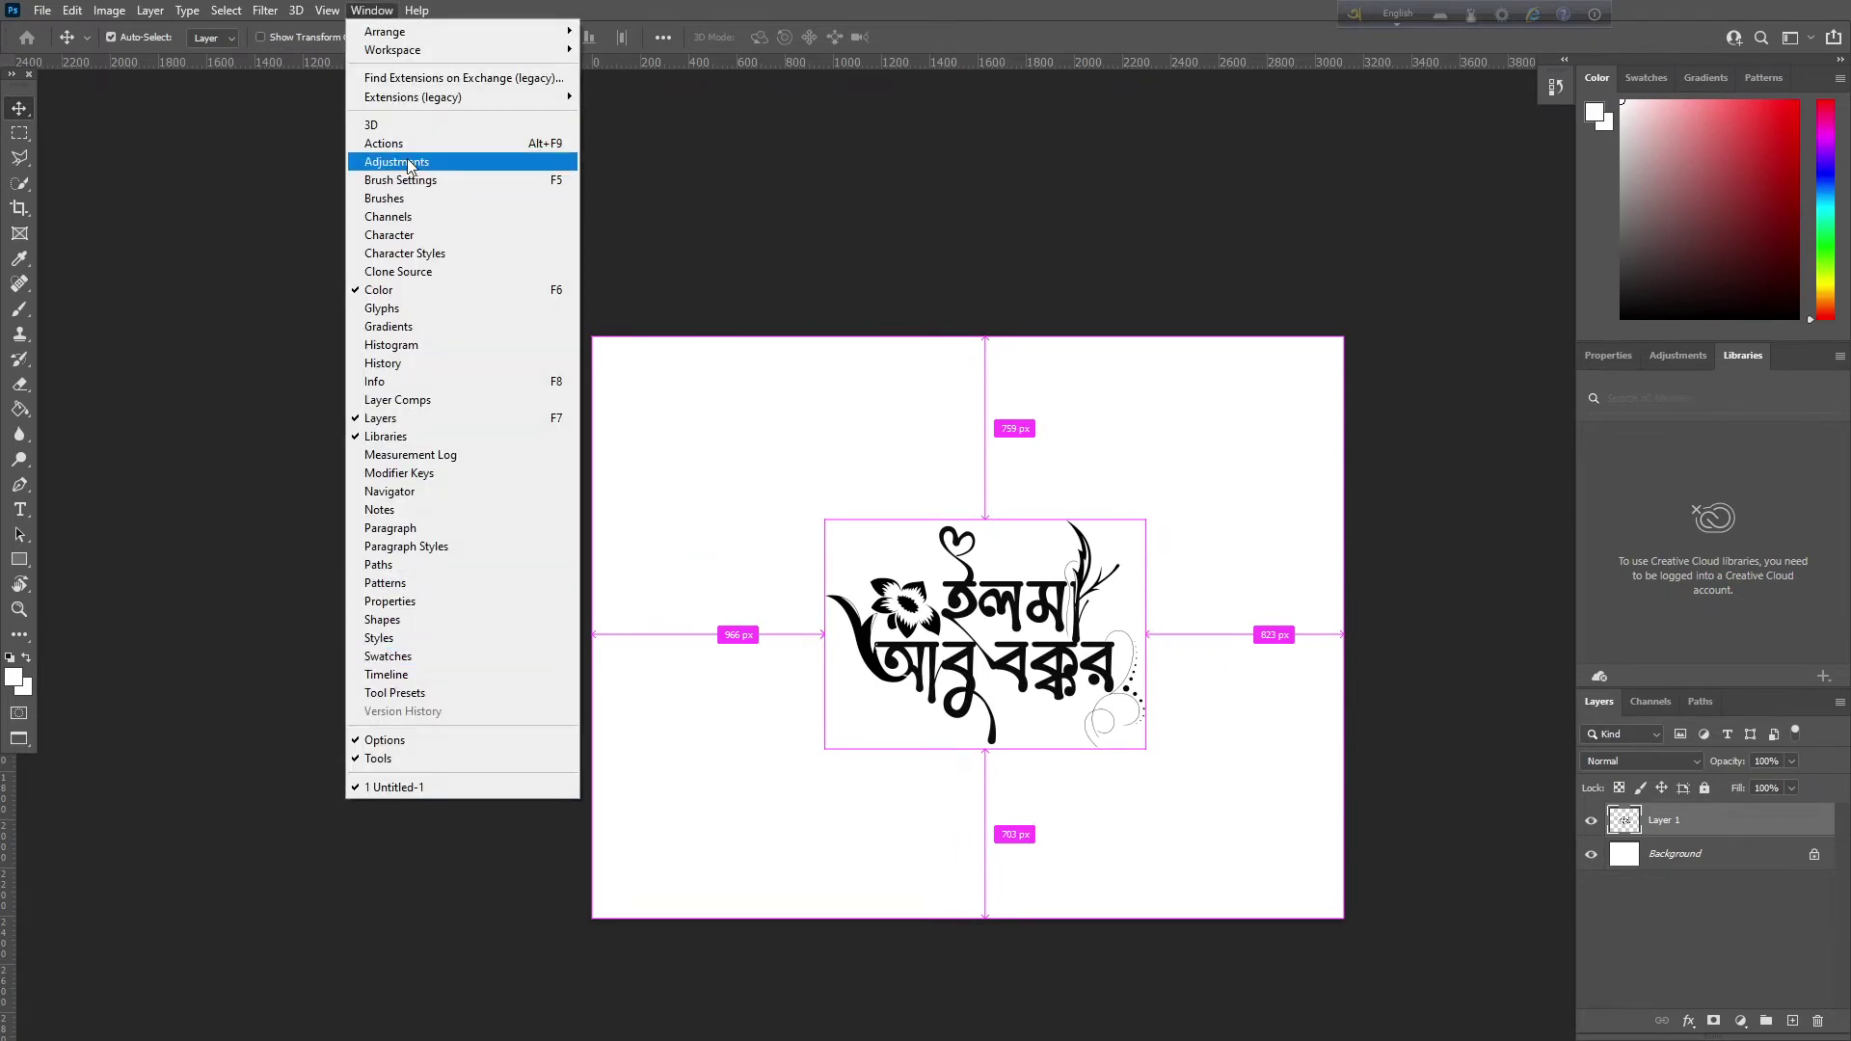
mouse_move(417, 50)
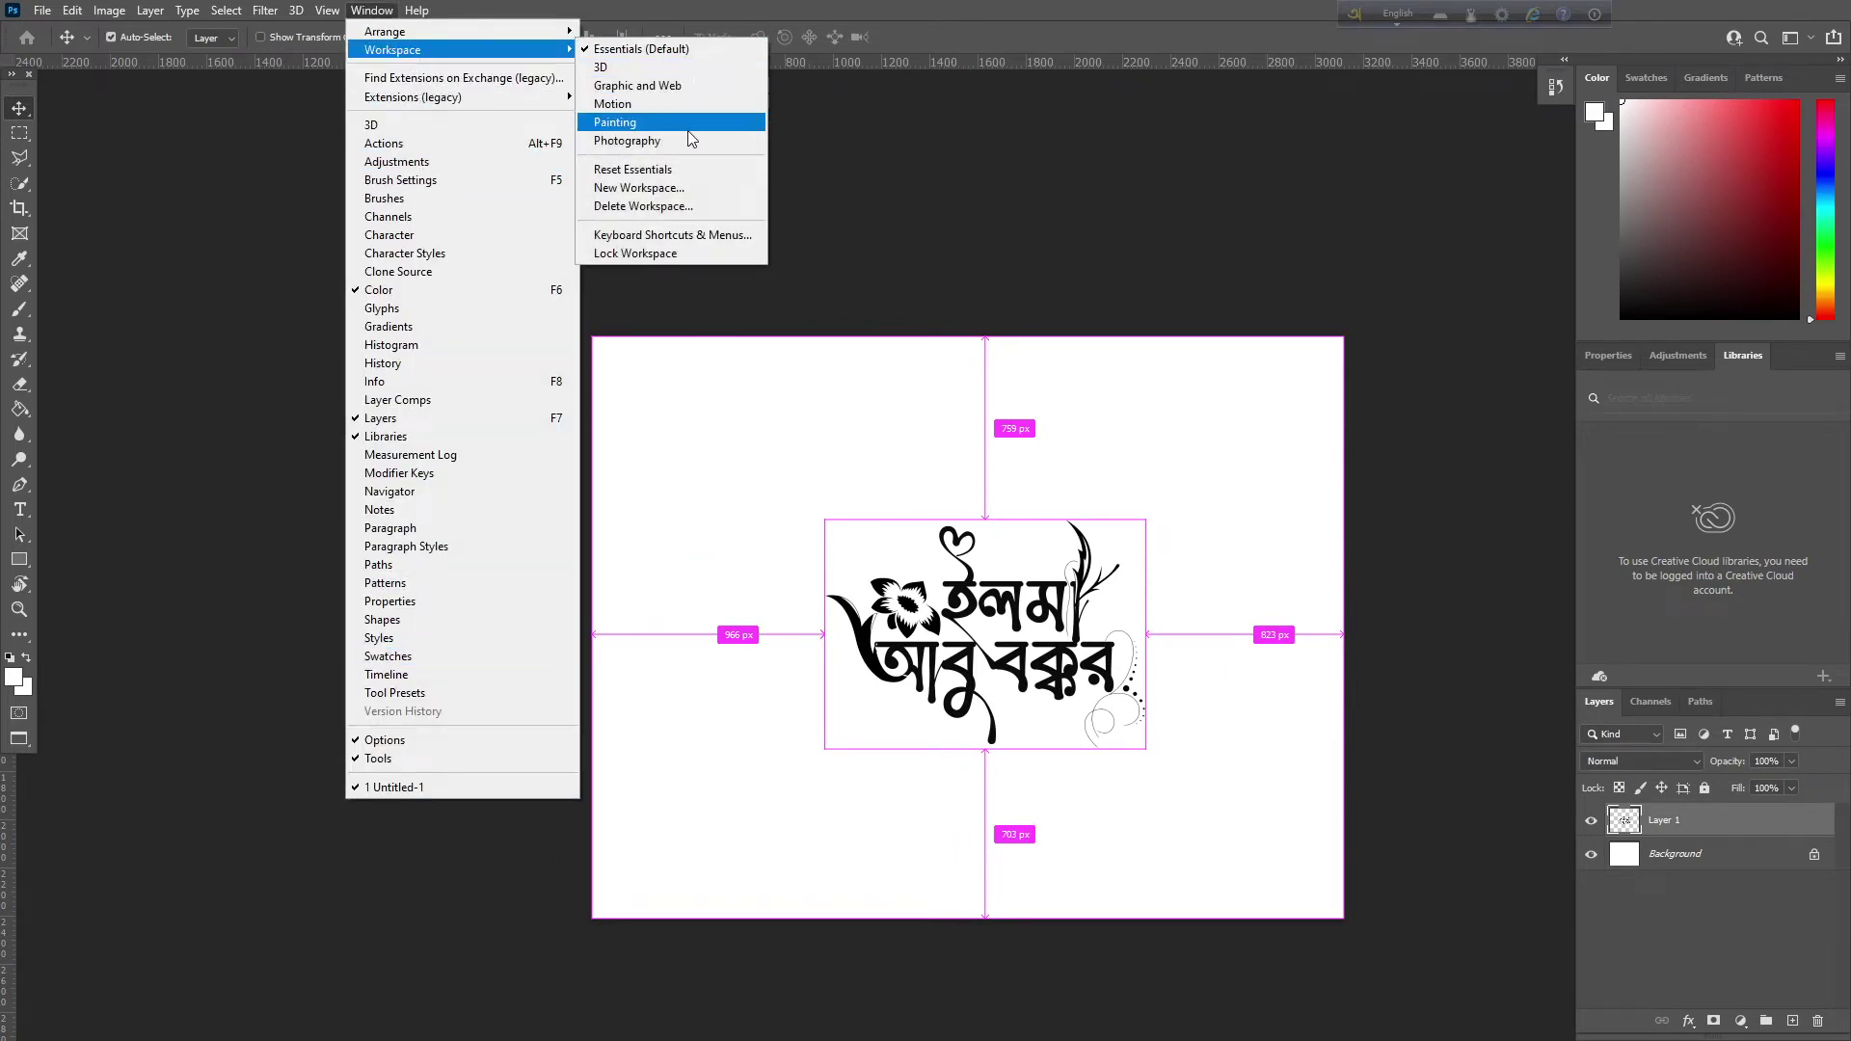
click(658, 170)
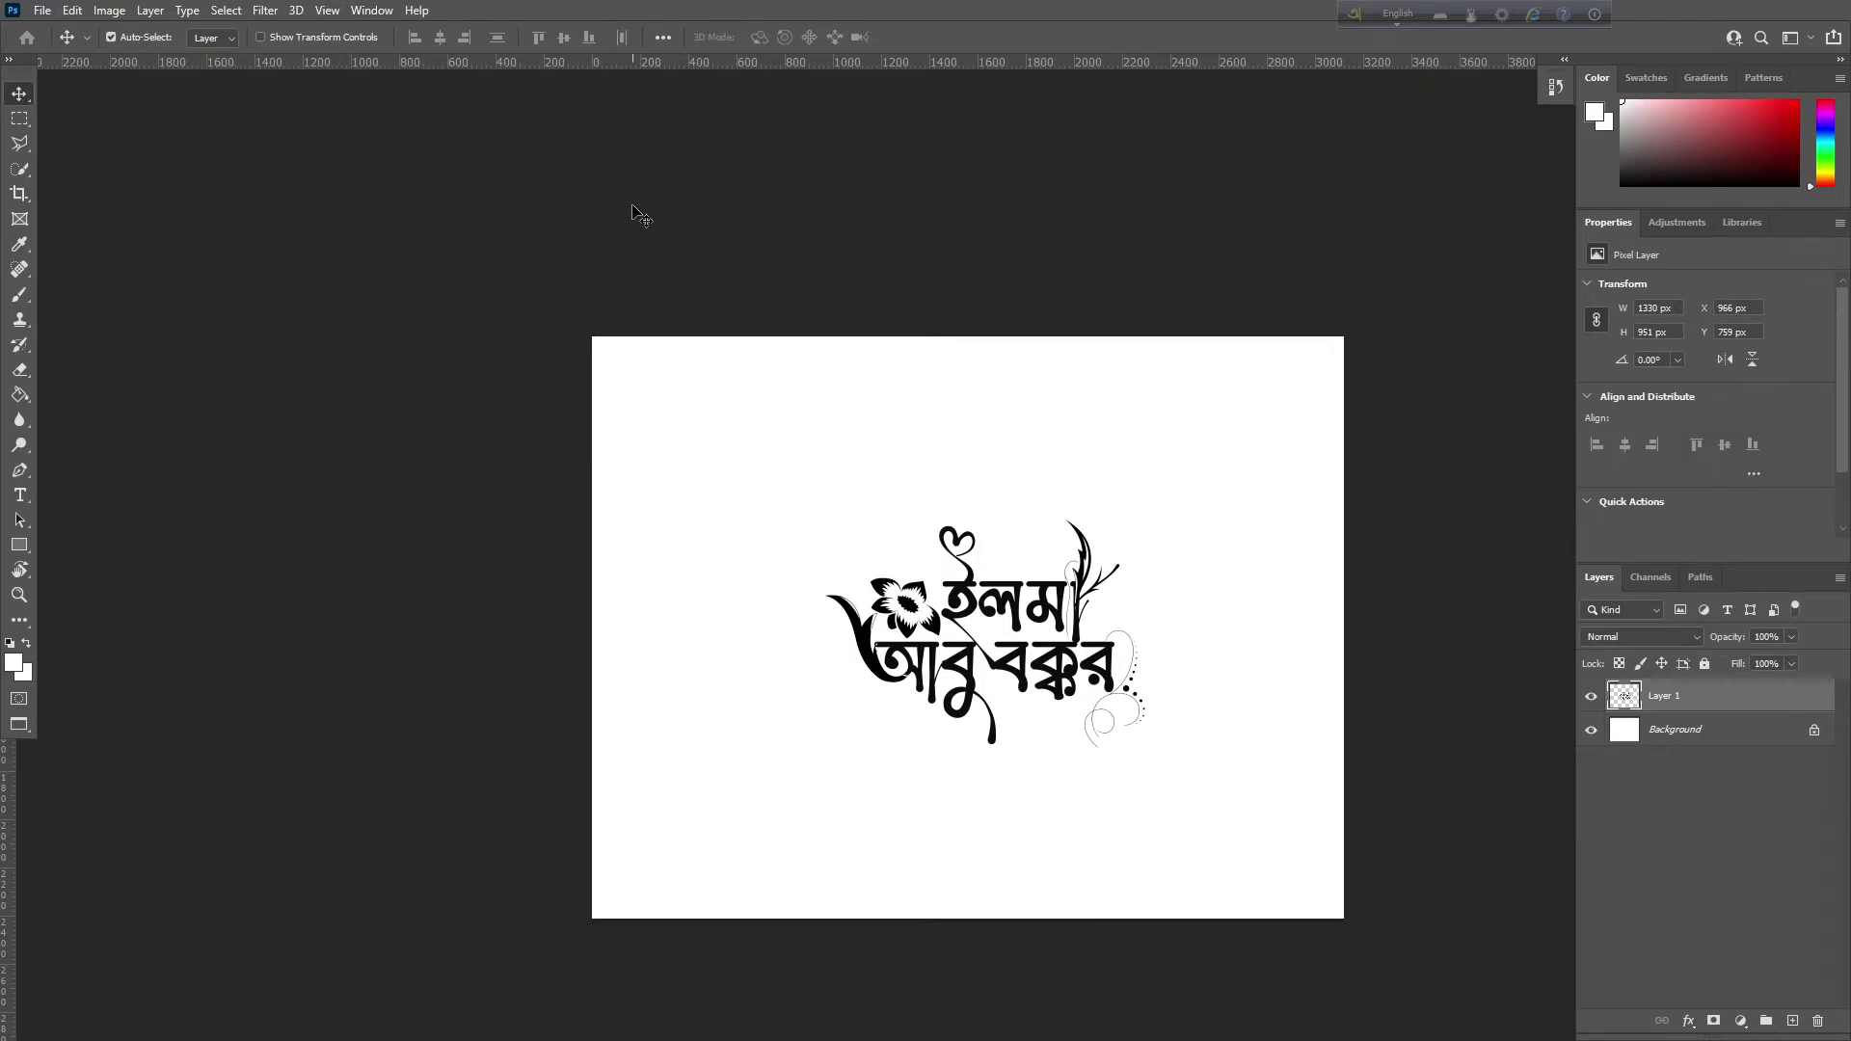
key(ctrl+plus)
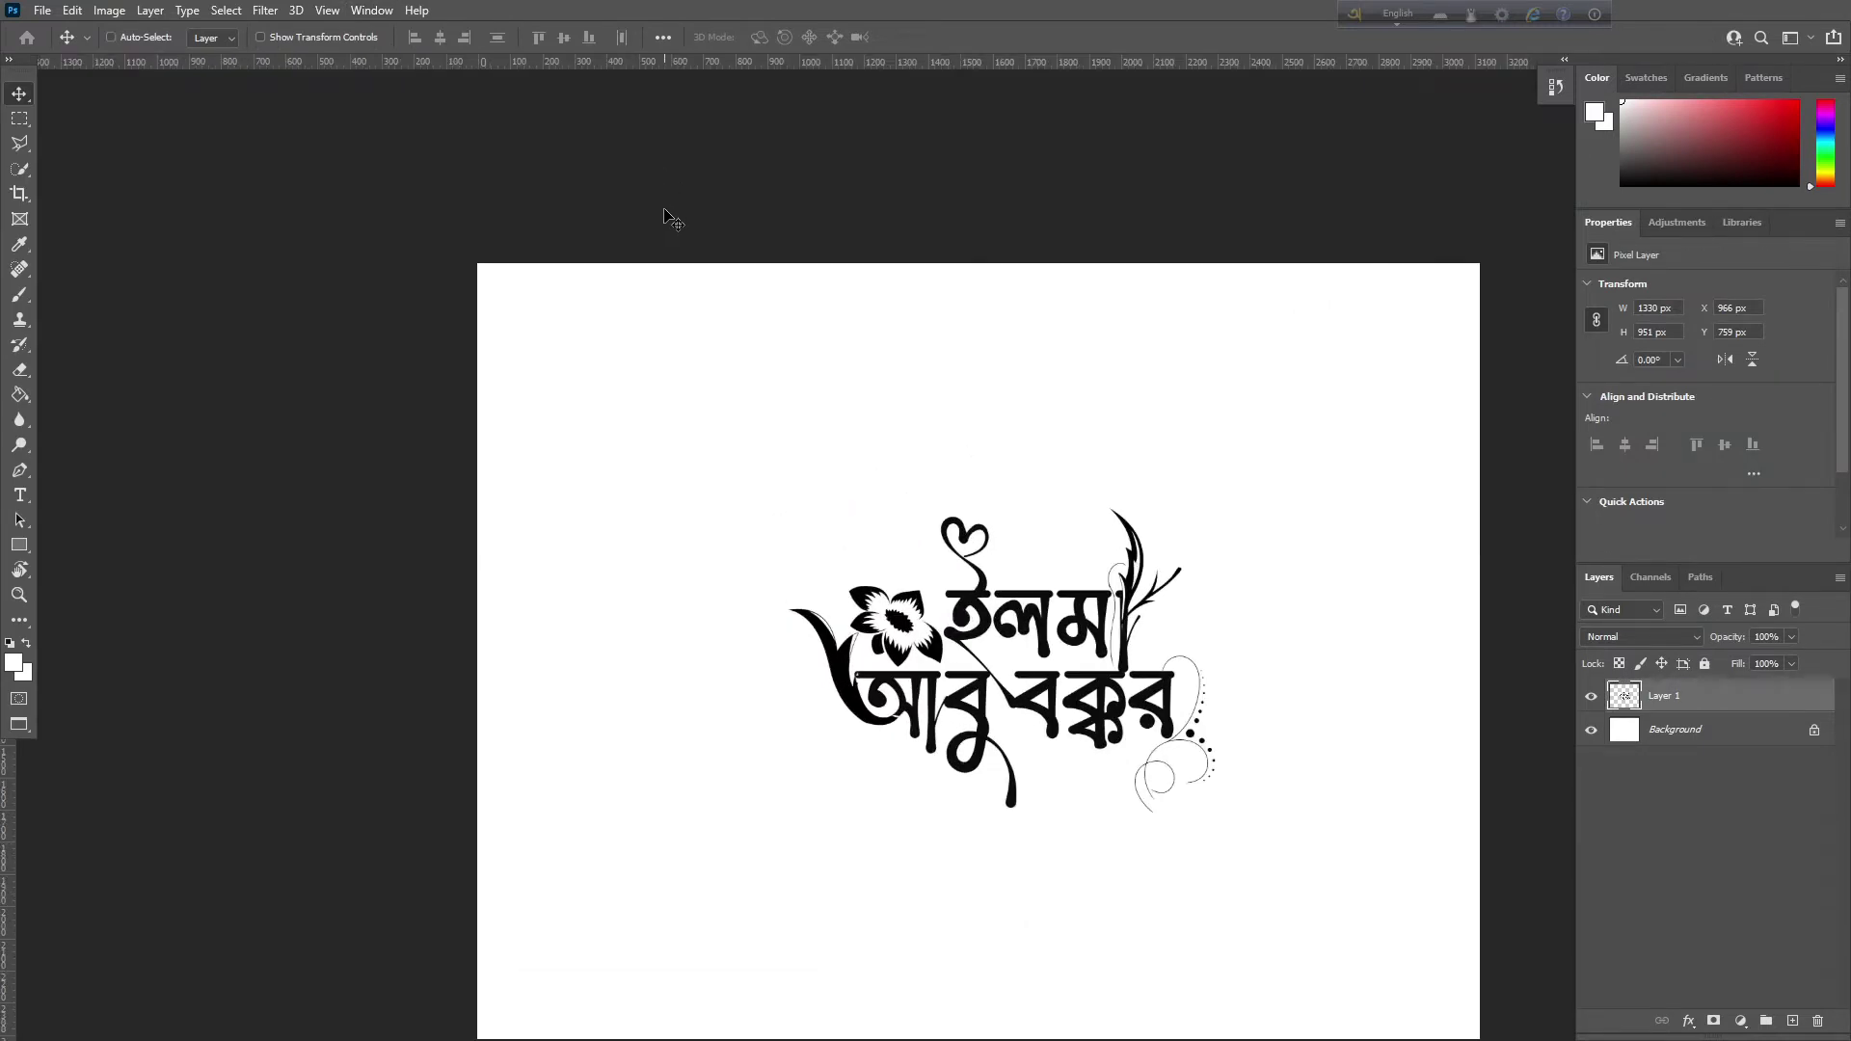
Free Transform the merged calligraphy to about 176% and shift it slightly left and down
scroll(666, 337, down, 3)
scroll(665, 337, right, 5)
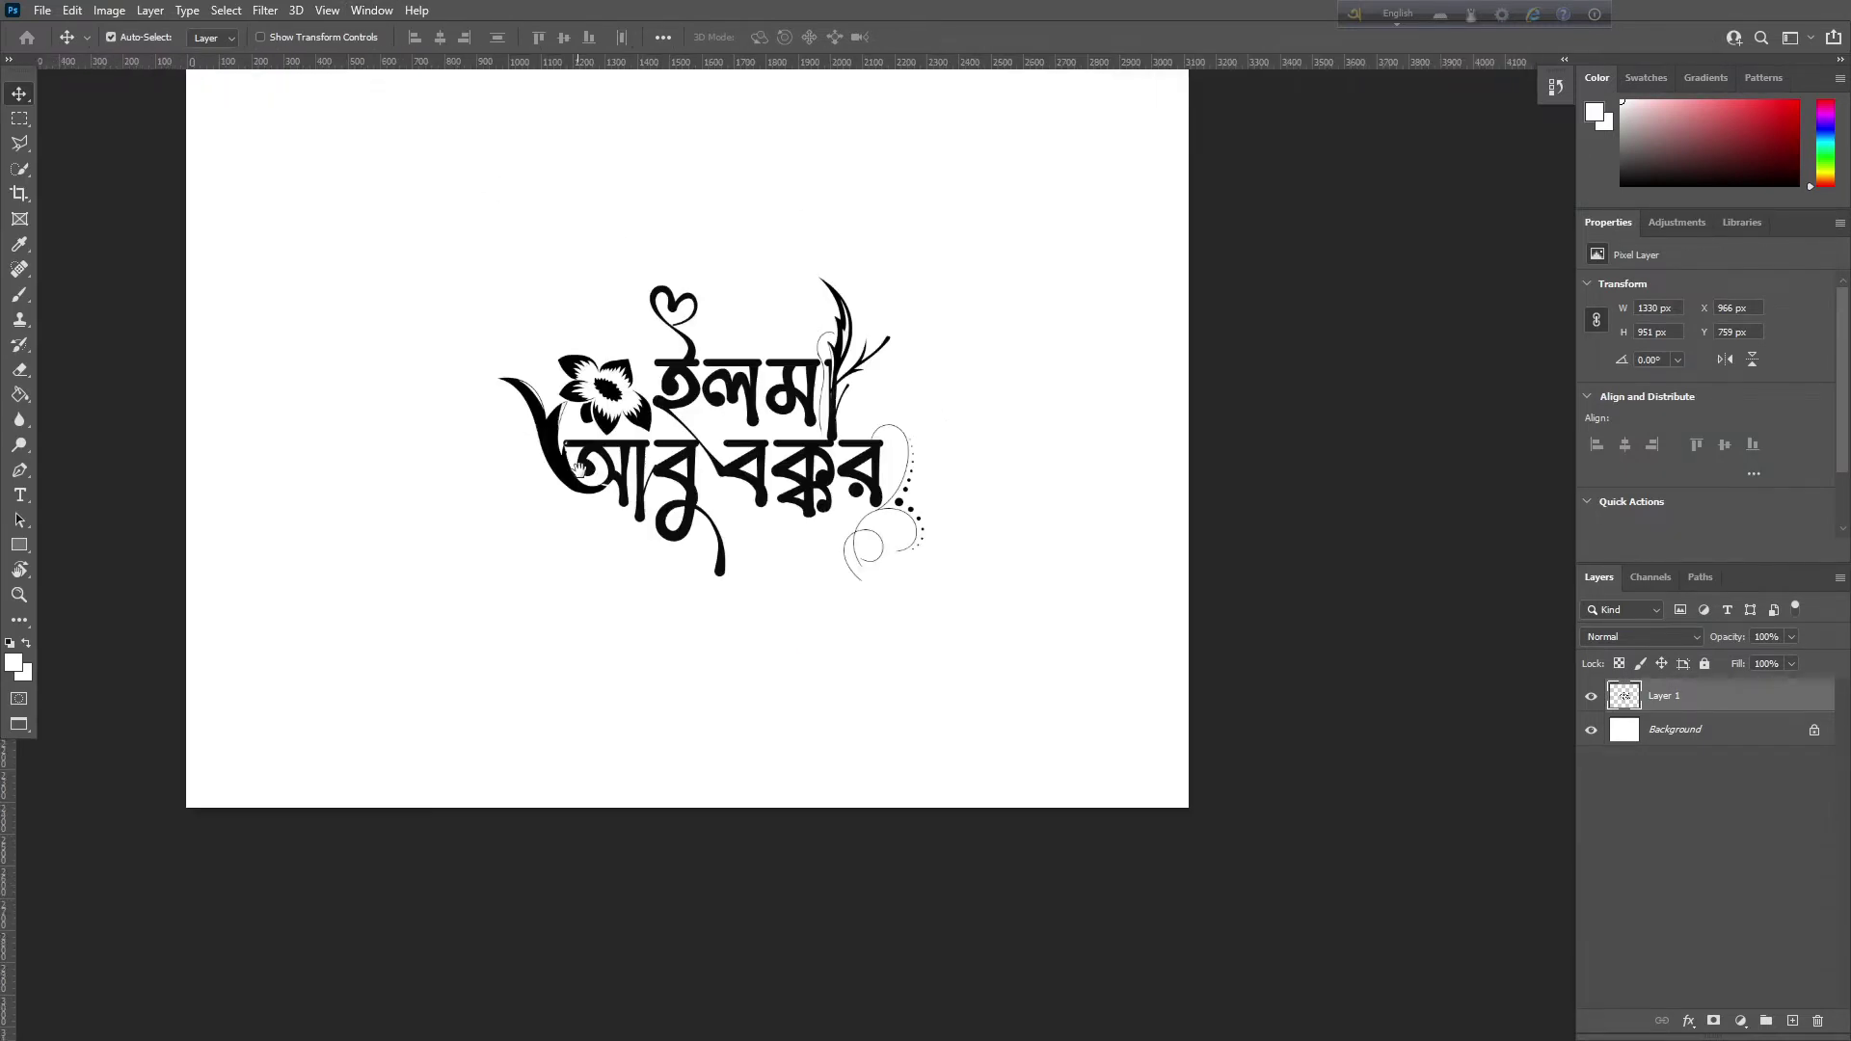
drag(839, 437, 998, 610)
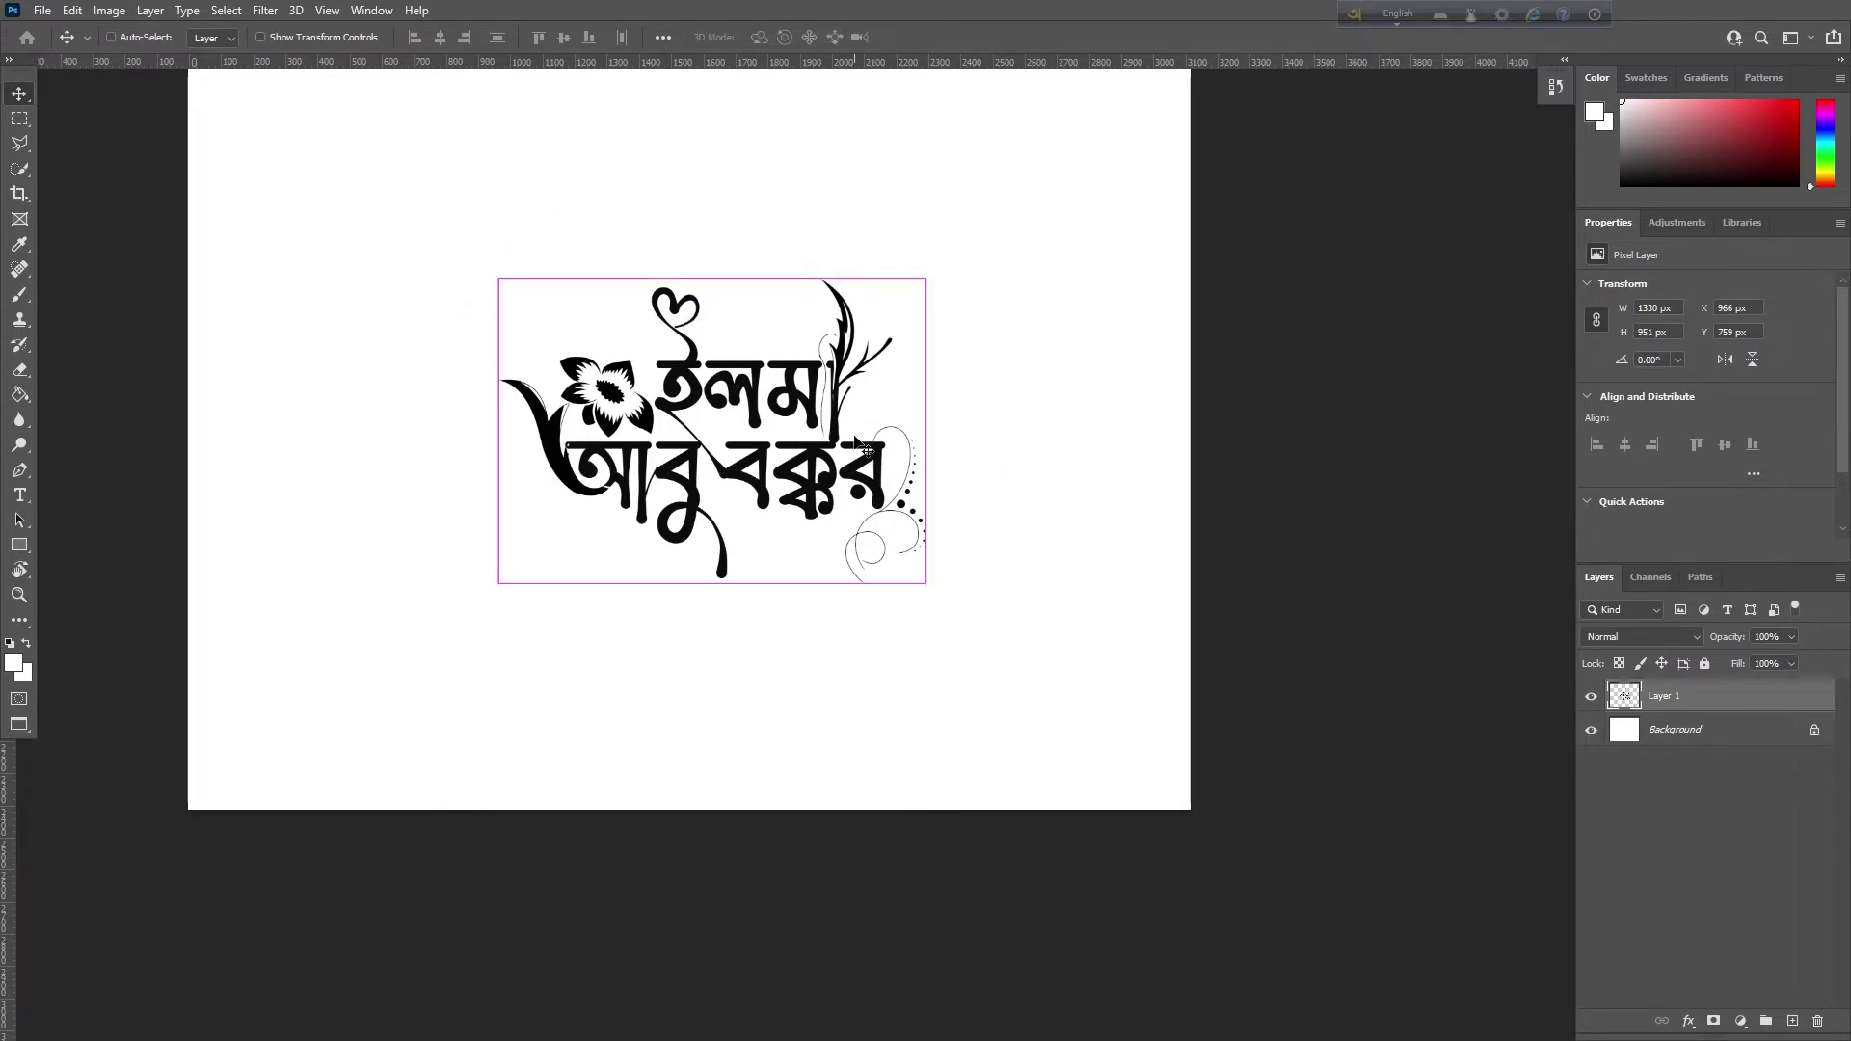
key(ctrl+t)
key(ctrl+minus)
key(ctrl+minus)
drag(823, 412, 822, 349)
drag(829, 571, 822, 622)
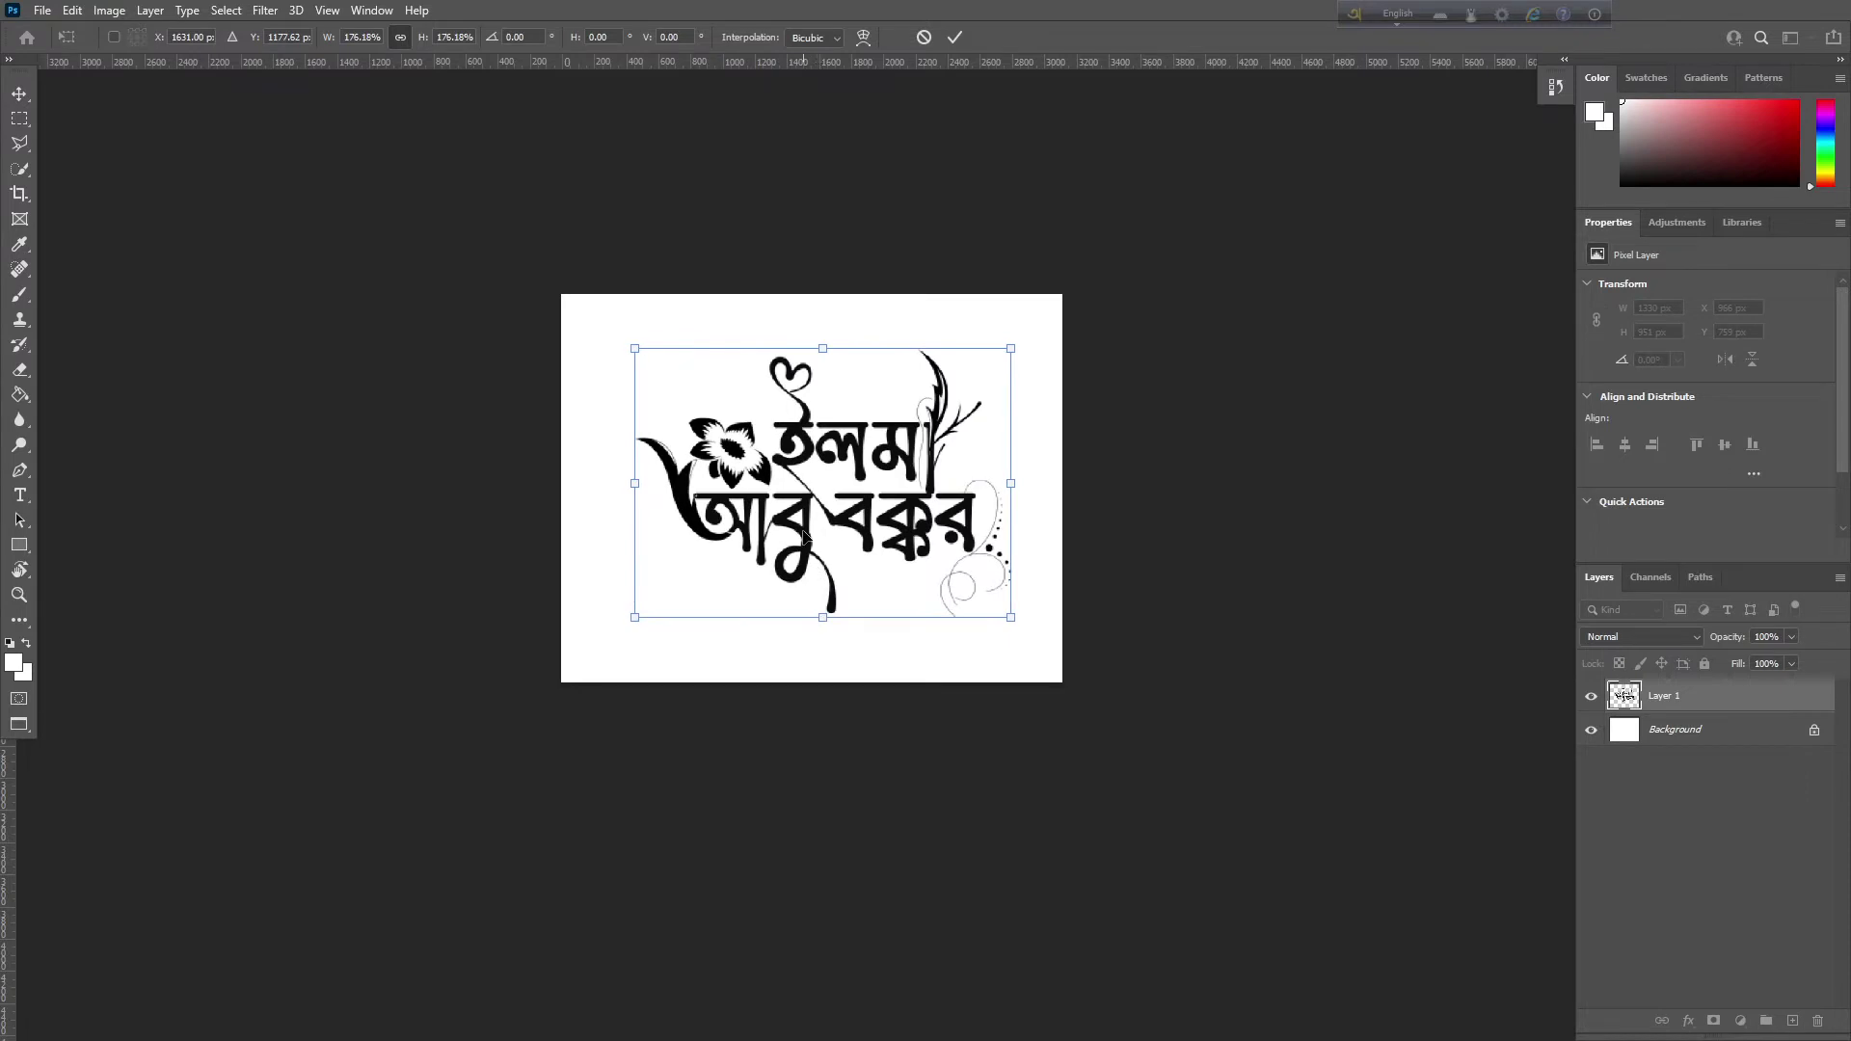
drag(802, 536, 791, 542)
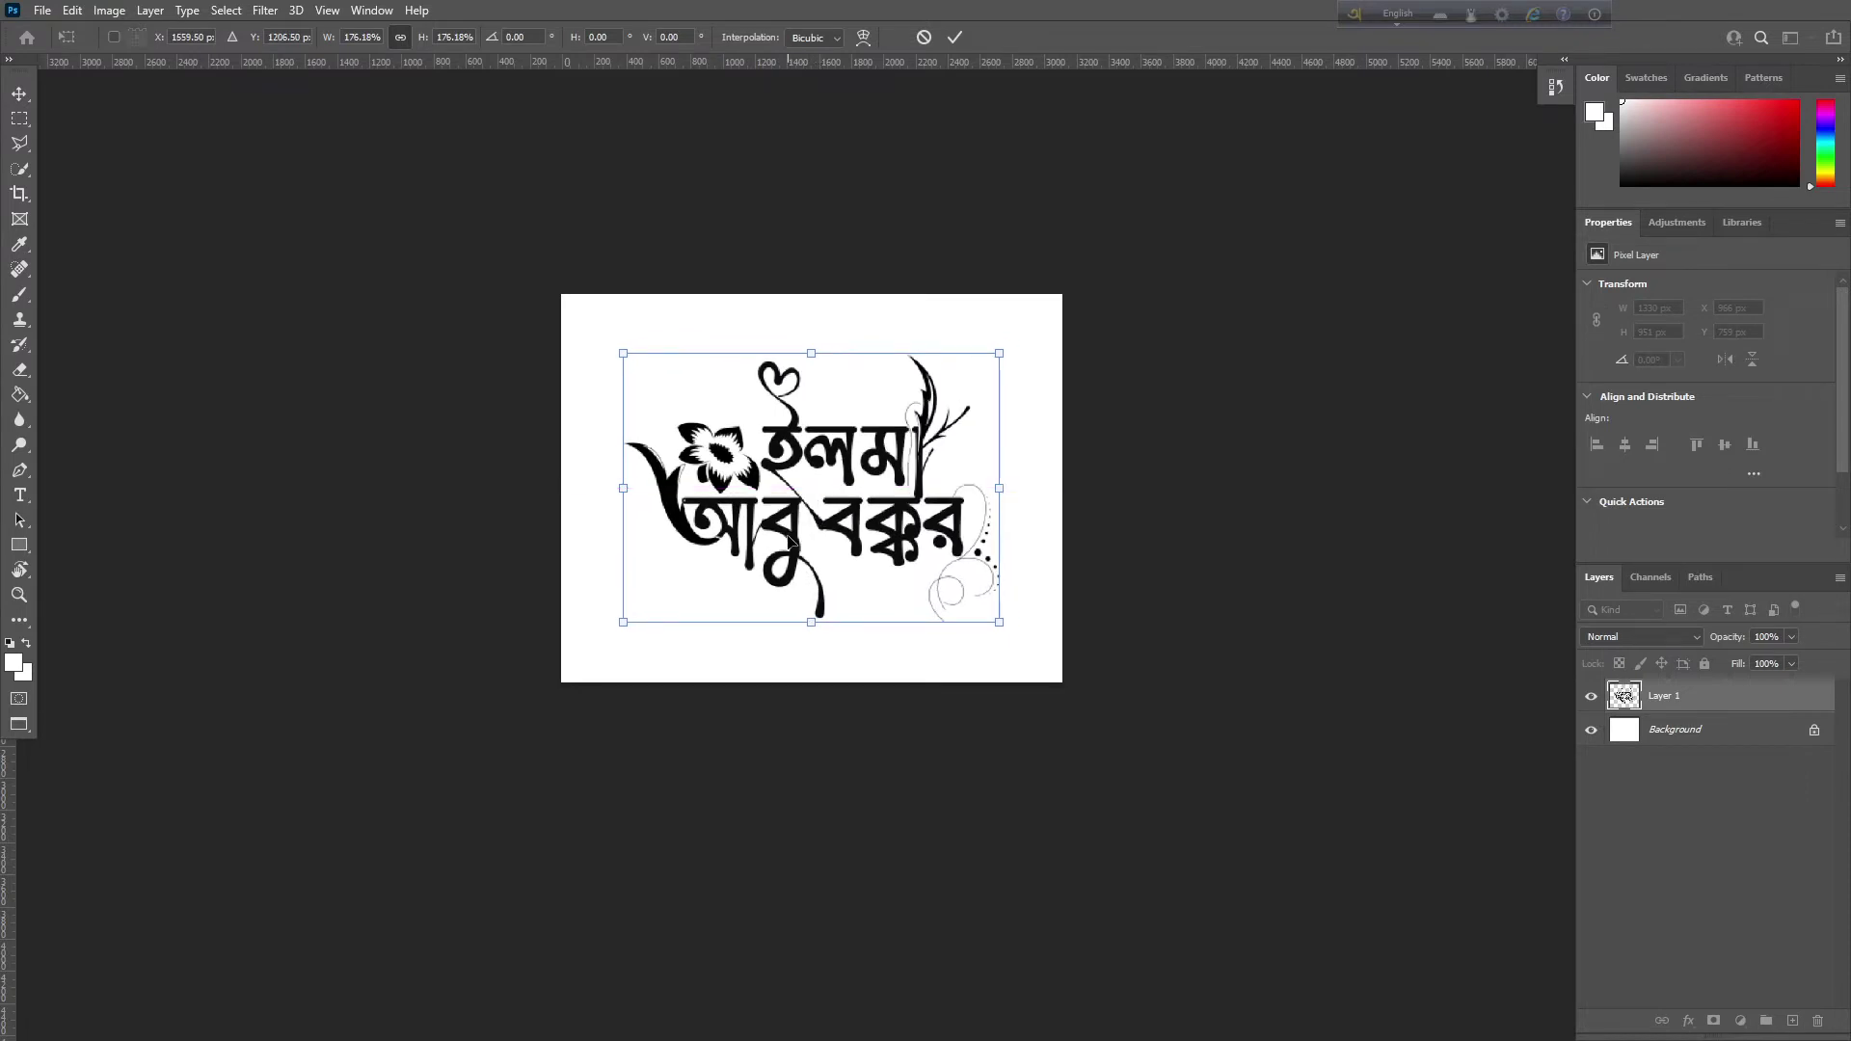
key(Return)
Deselect the layer and bring the Edge YouTube window forward
key(ctrl+plus)
key(ctrl+plus)
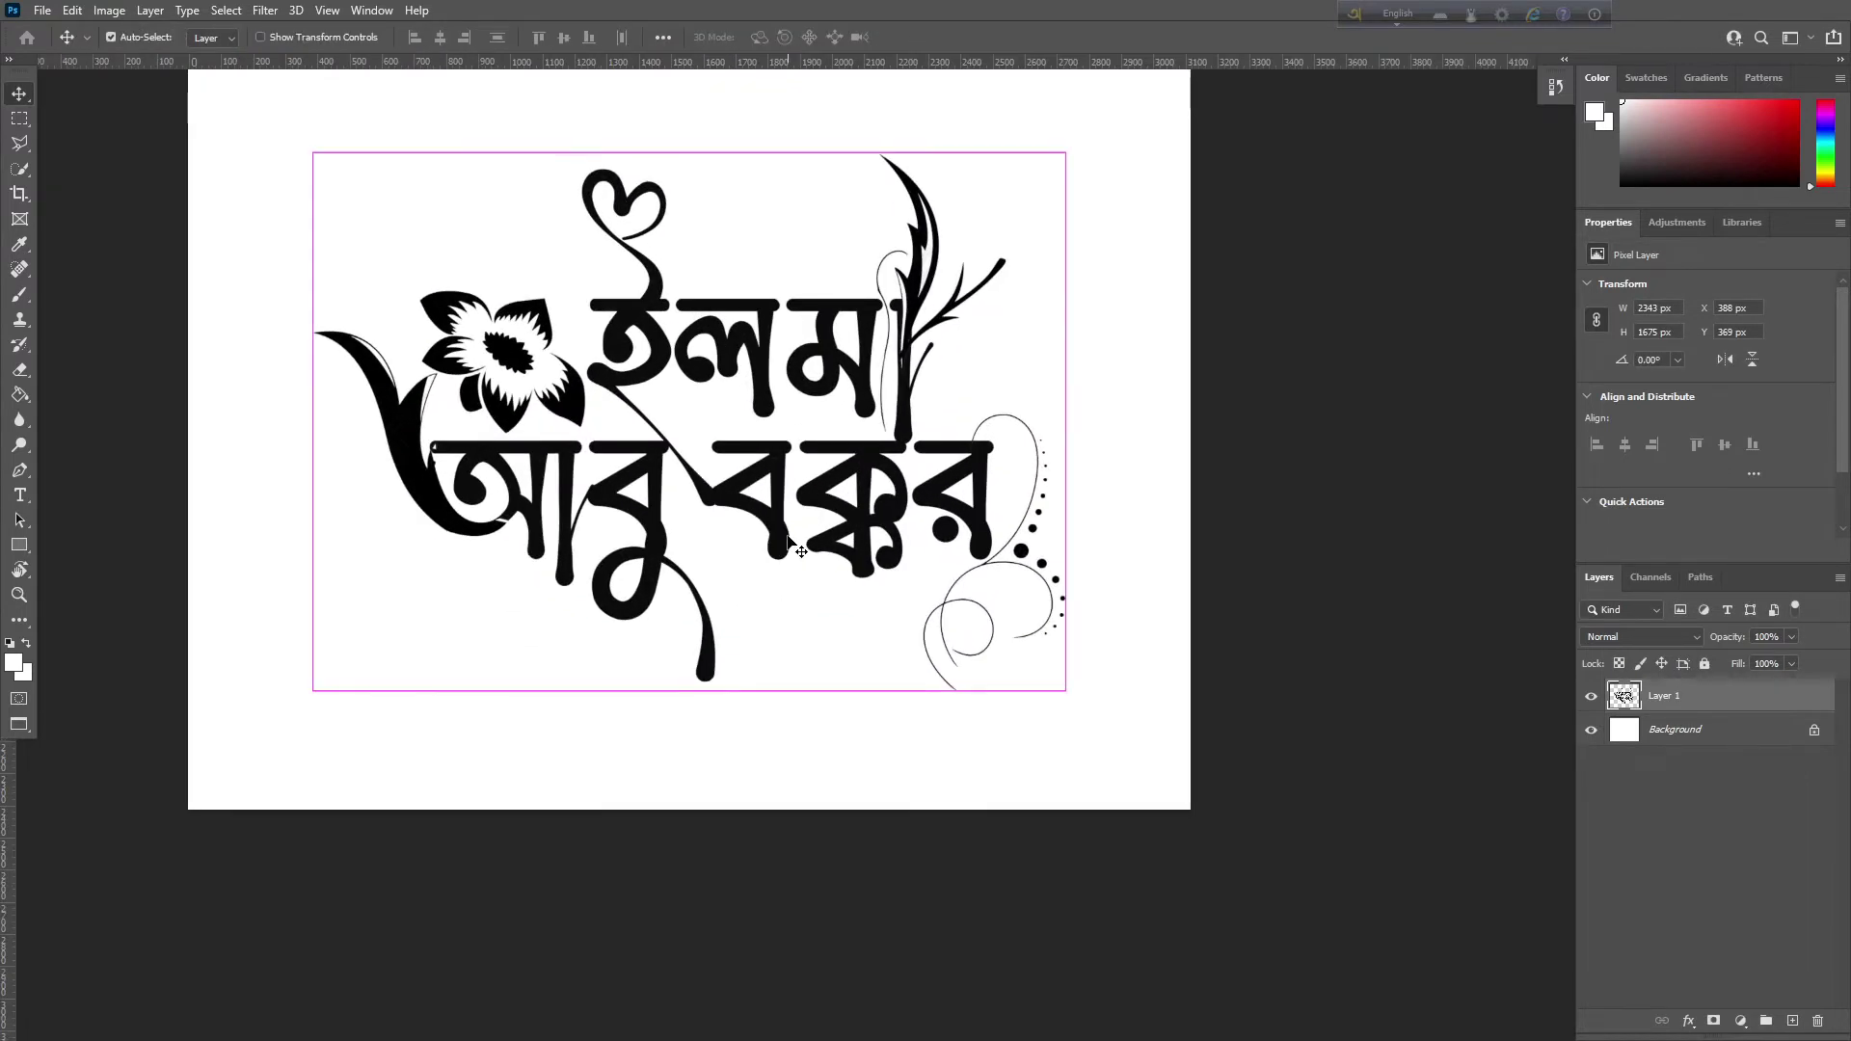
click(1215, 498)
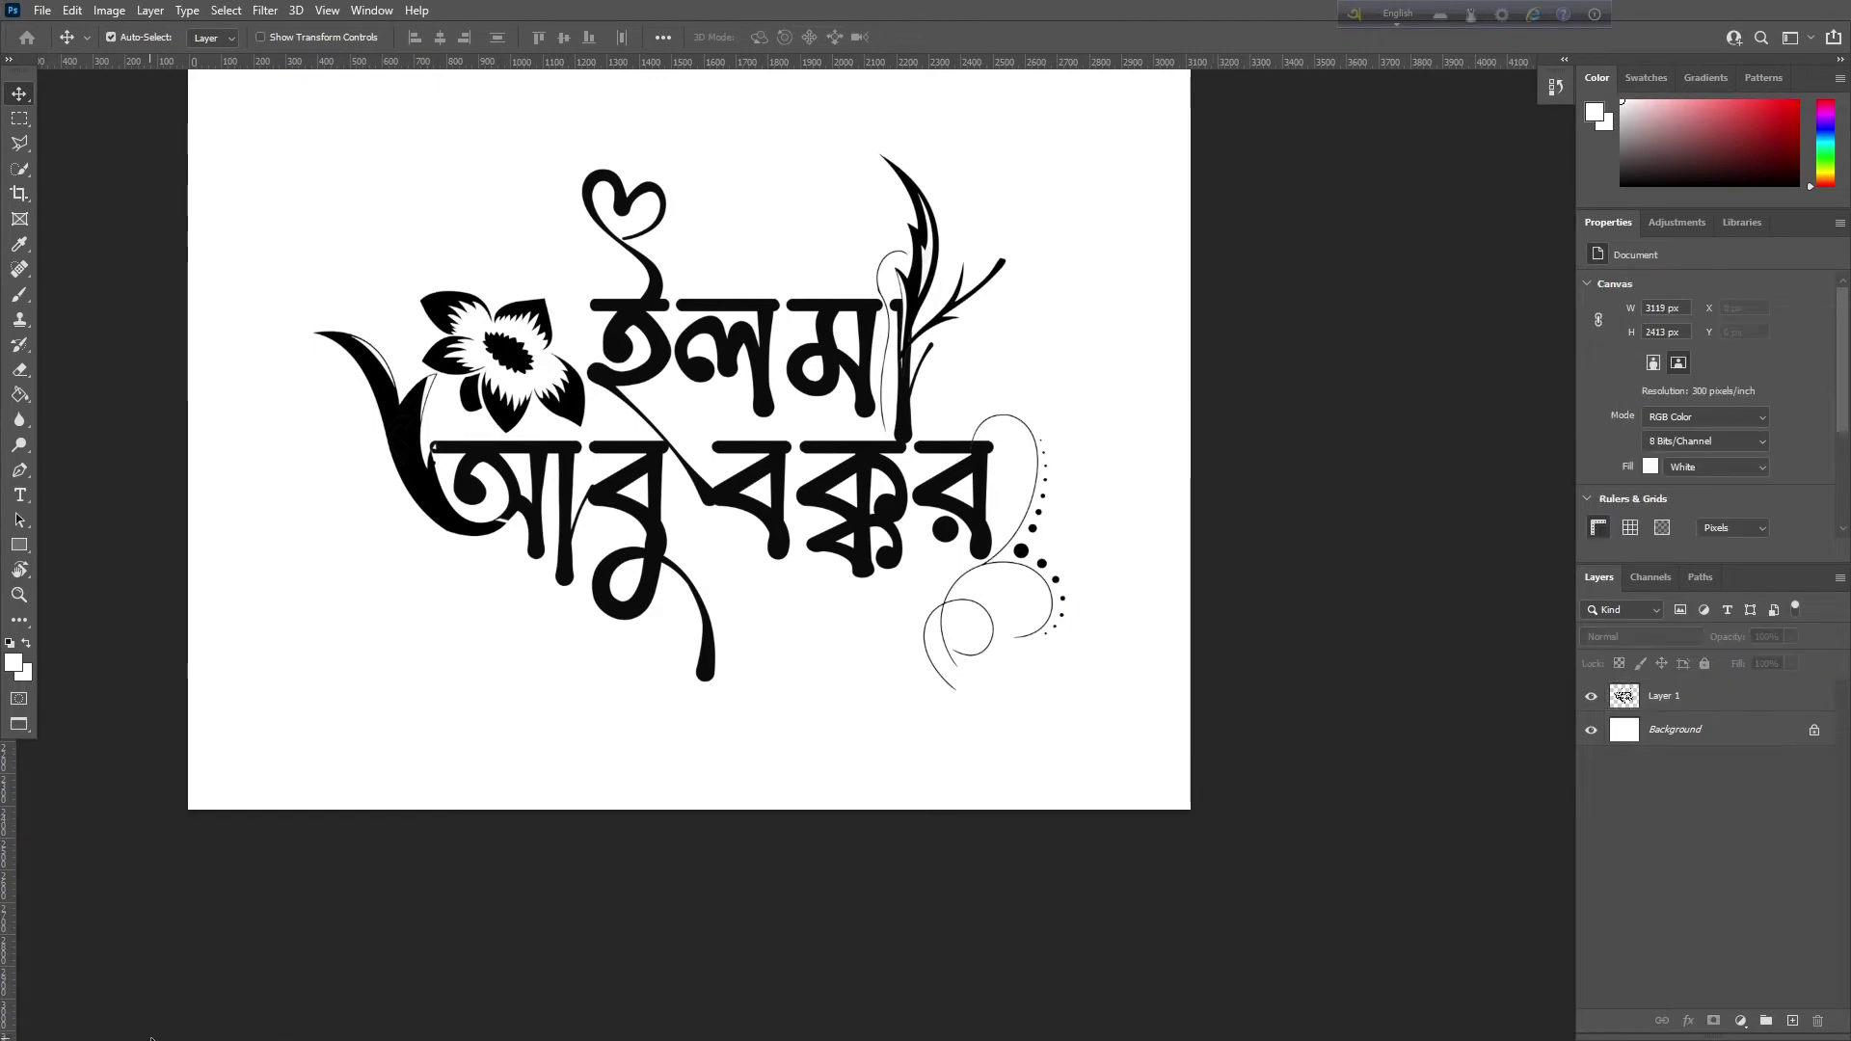
key(super)
click(265, 1026)
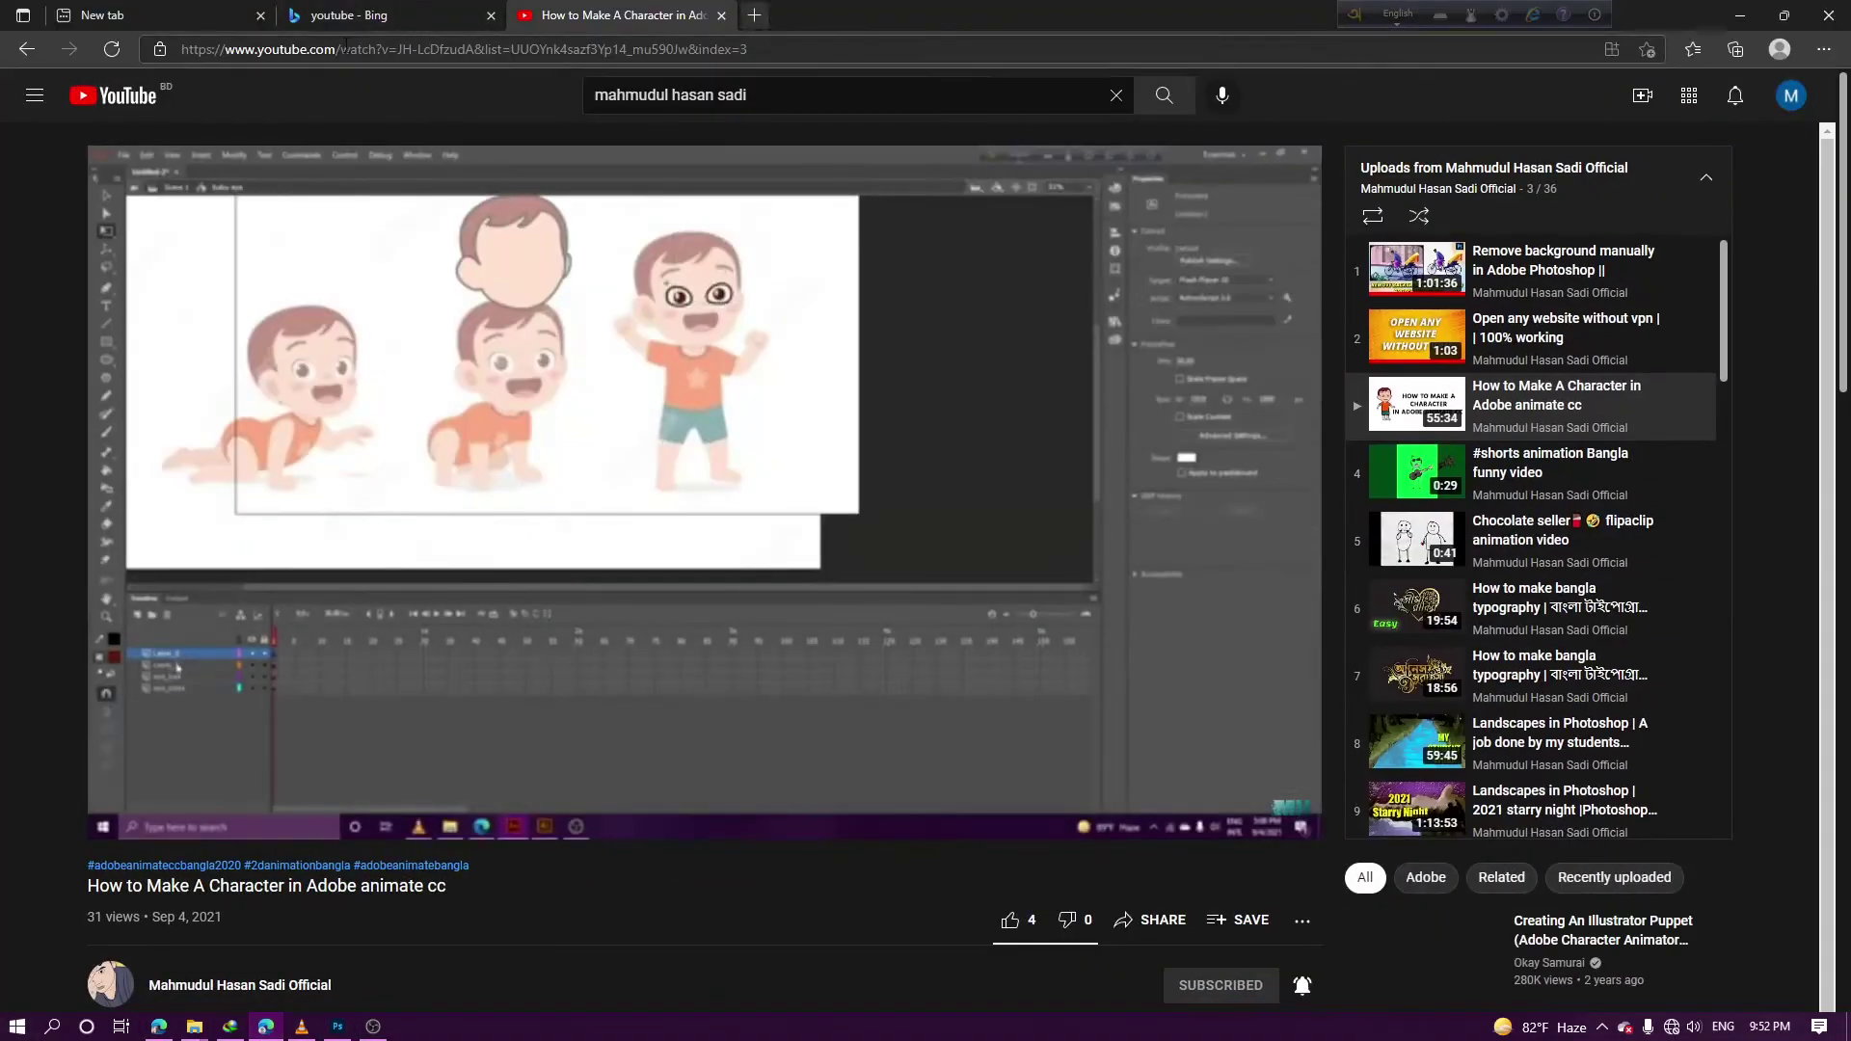
Switch to the Edge flower vector images window and select the whole search query
click(158, 1028)
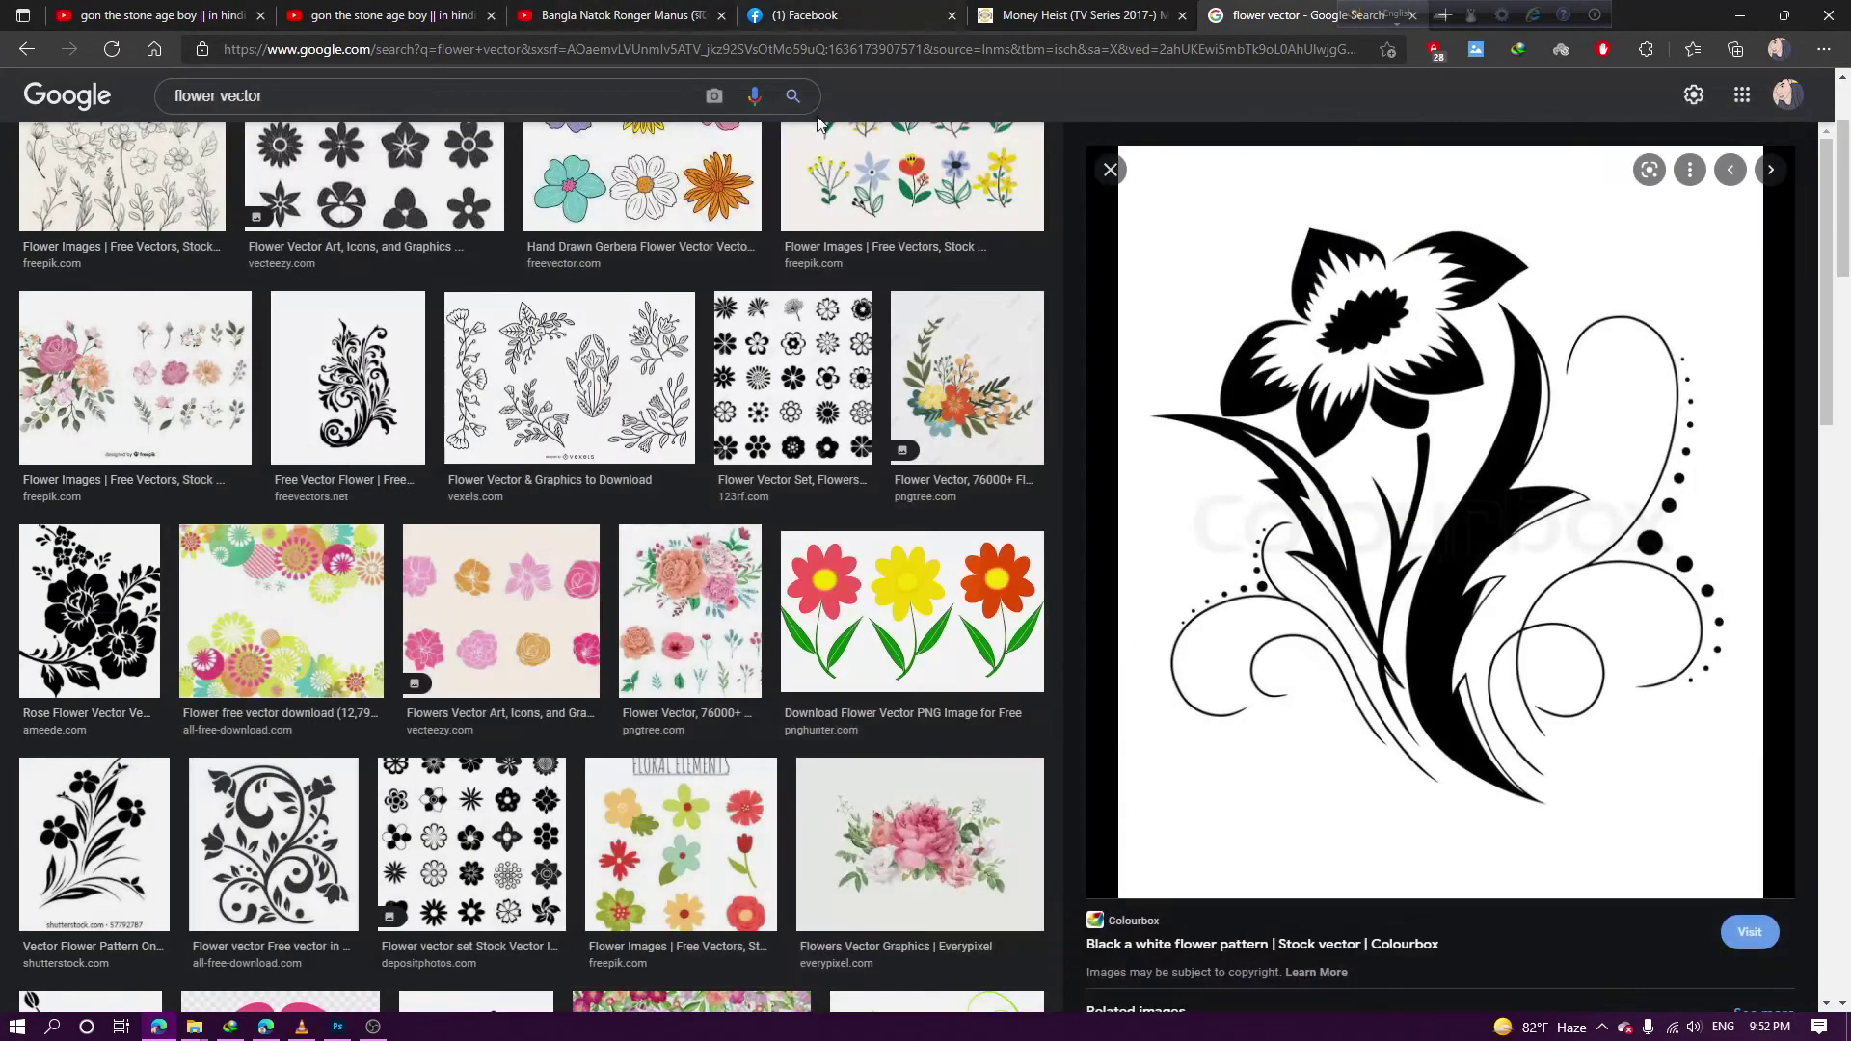
scroll(430, 386, up, 3)
drag(220, 109, 430, 119)
key(ctrl+a)
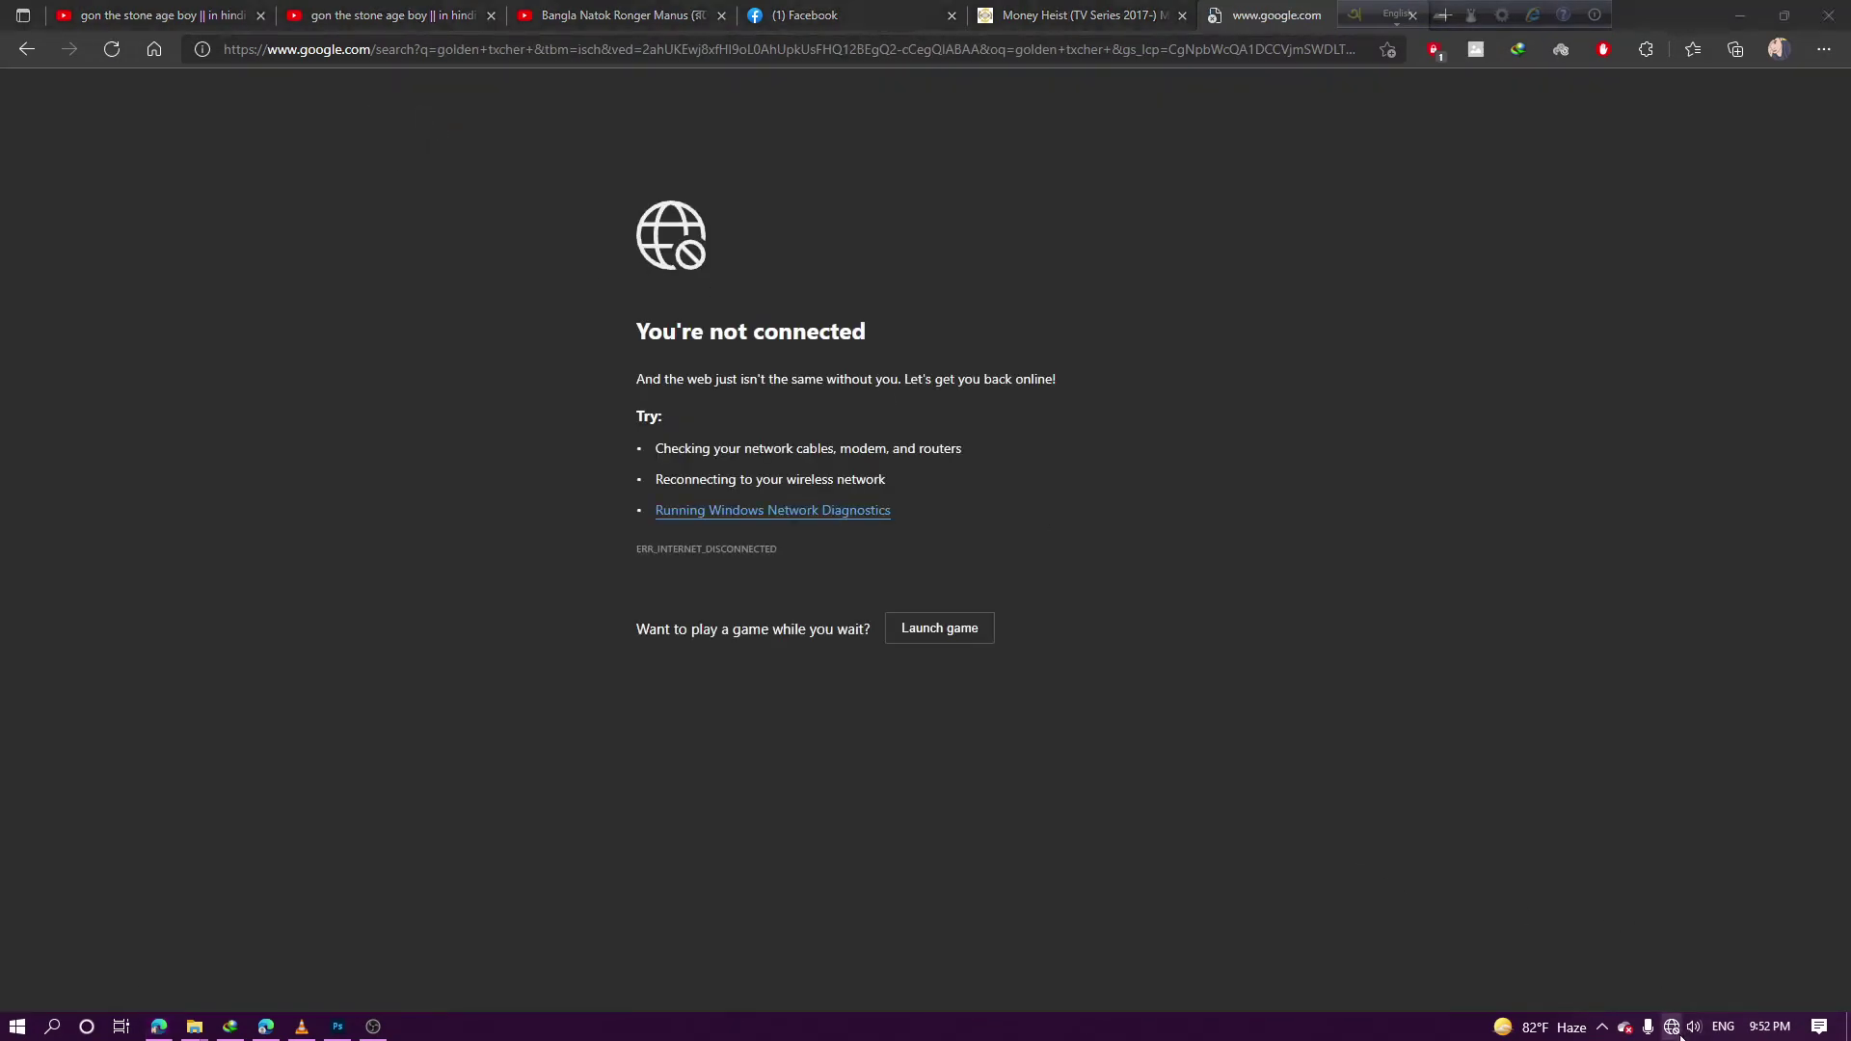
Reconnect to the home Wi-Fi network and dismiss the network panel
click(1605, 509)
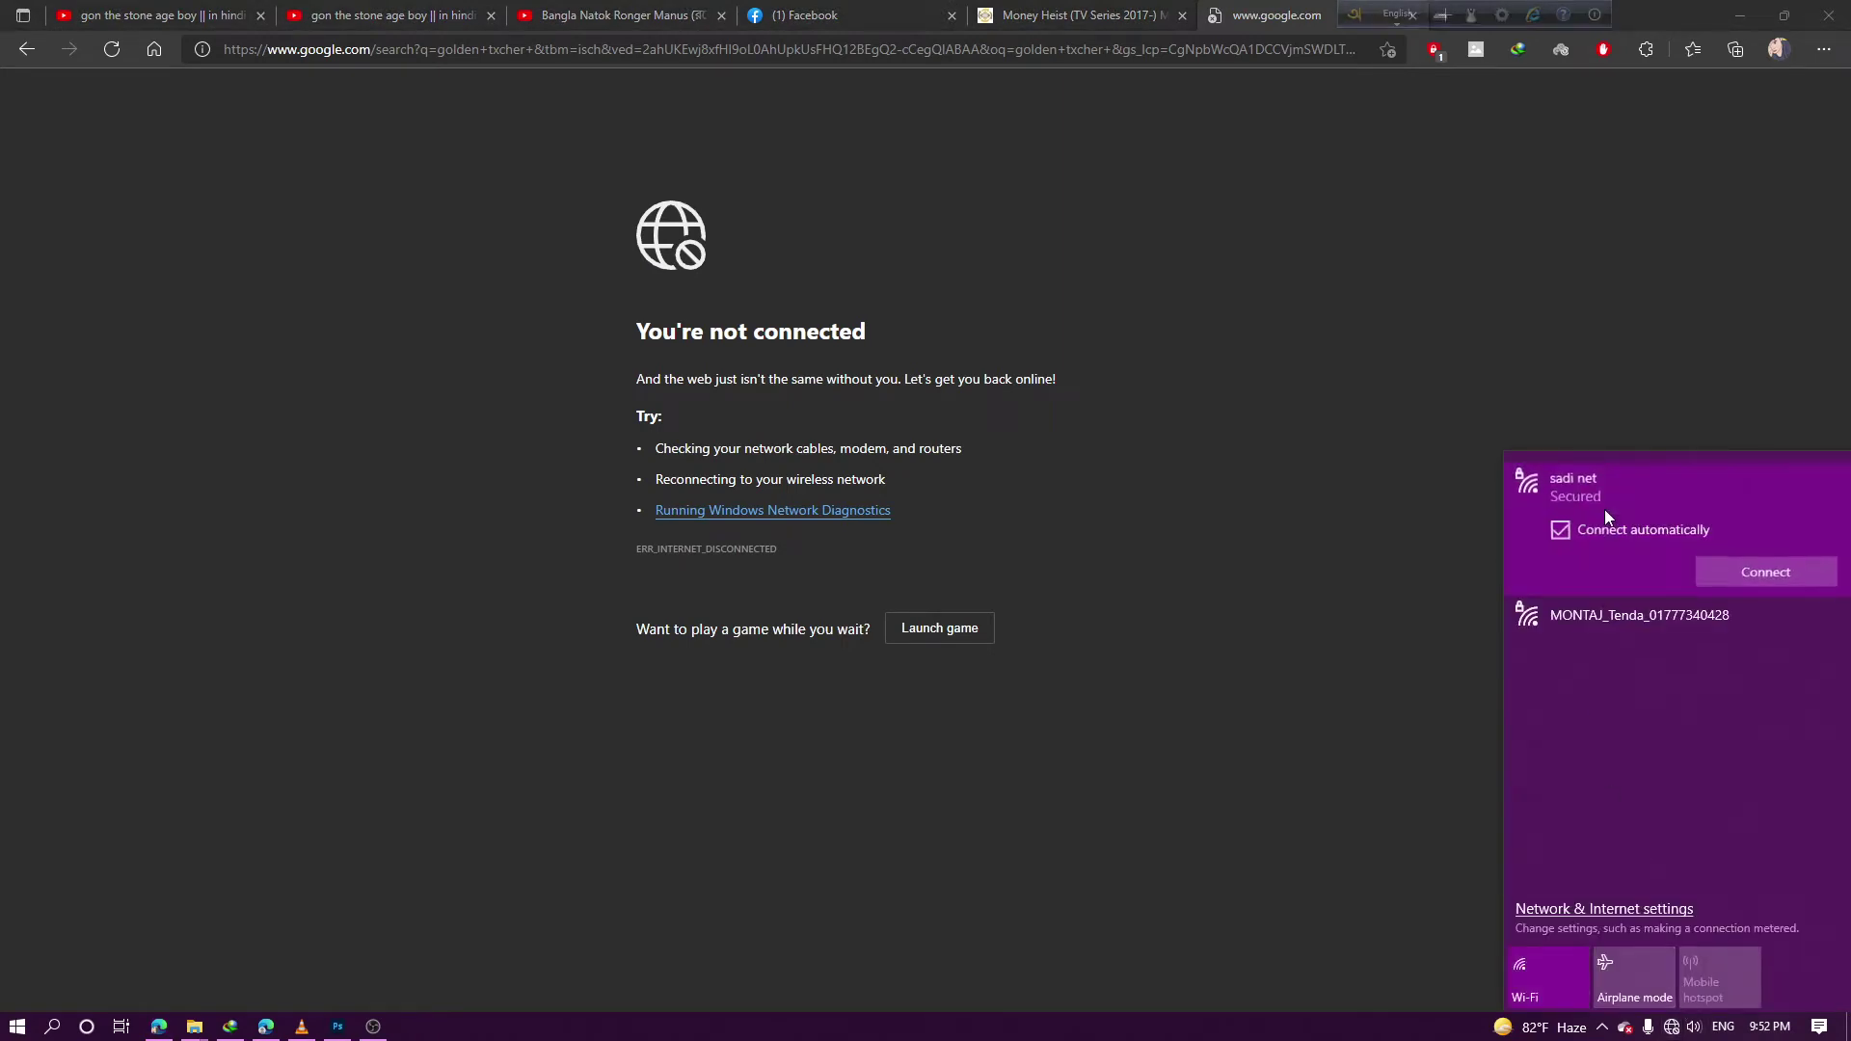
click(1774, 568)
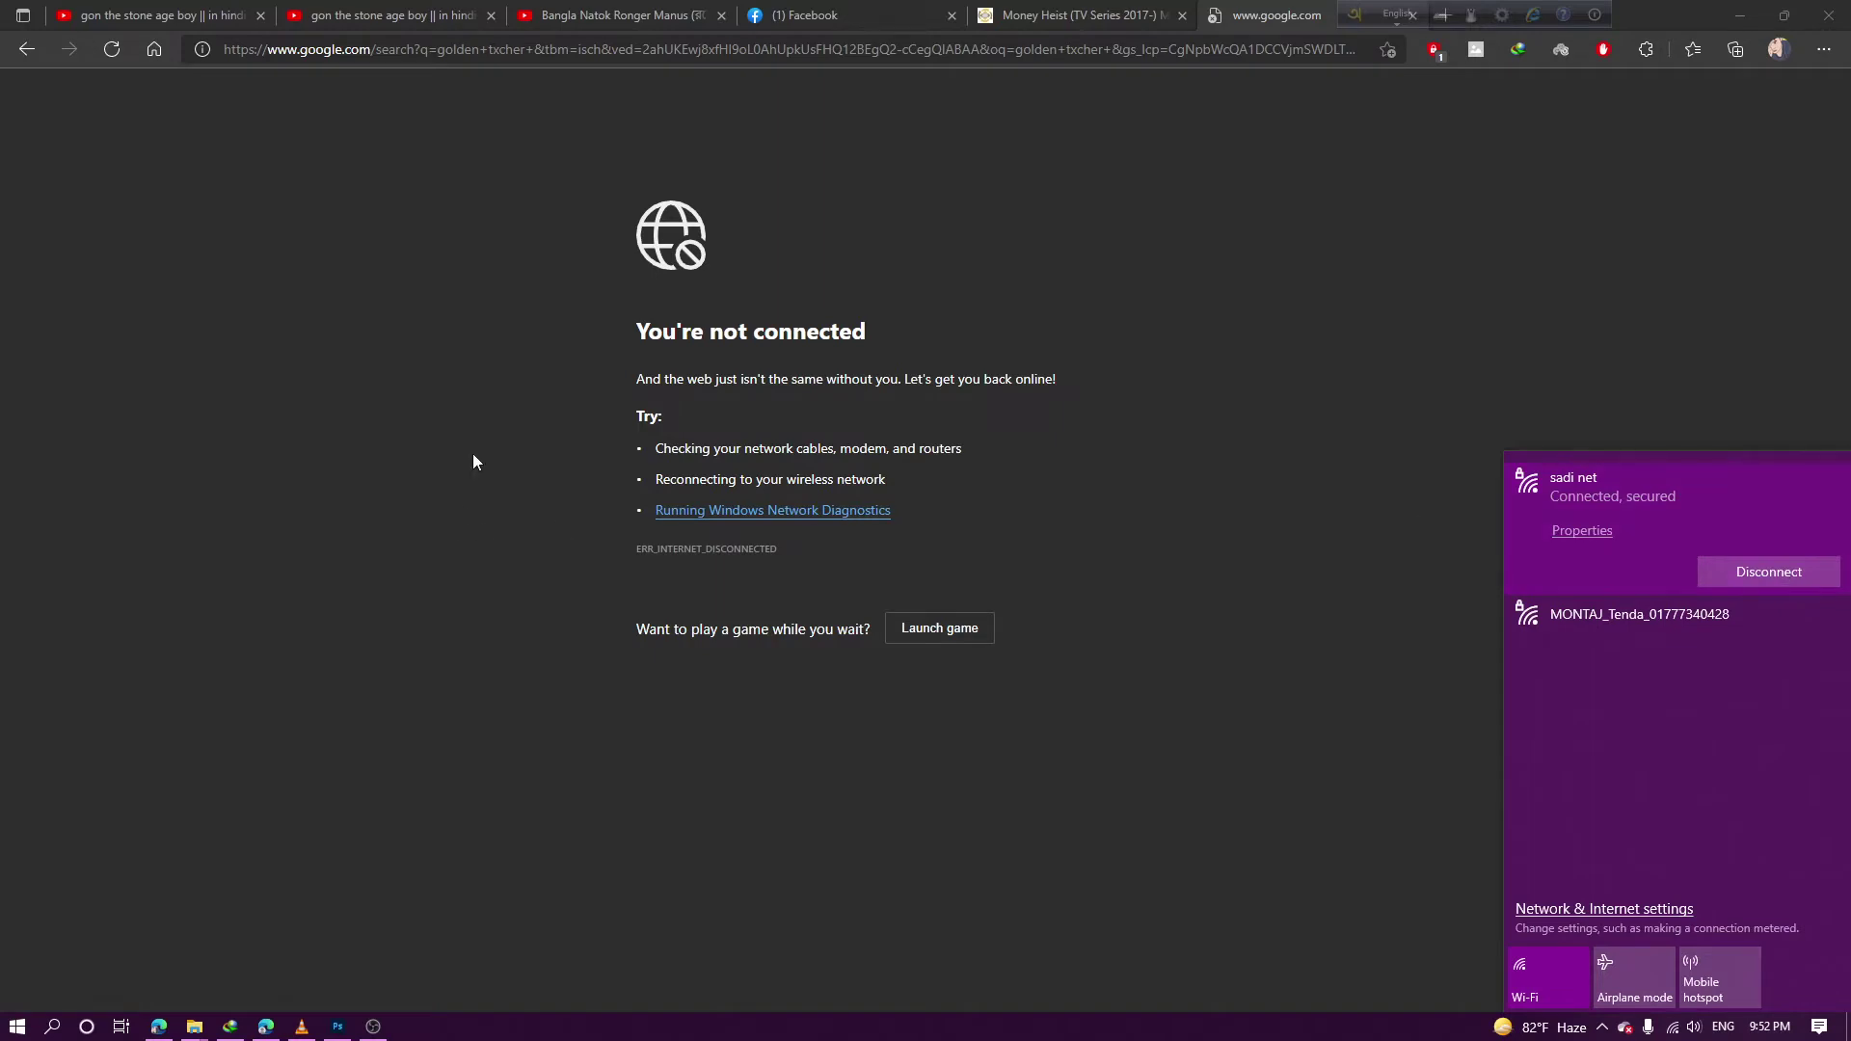
click(426, 143)
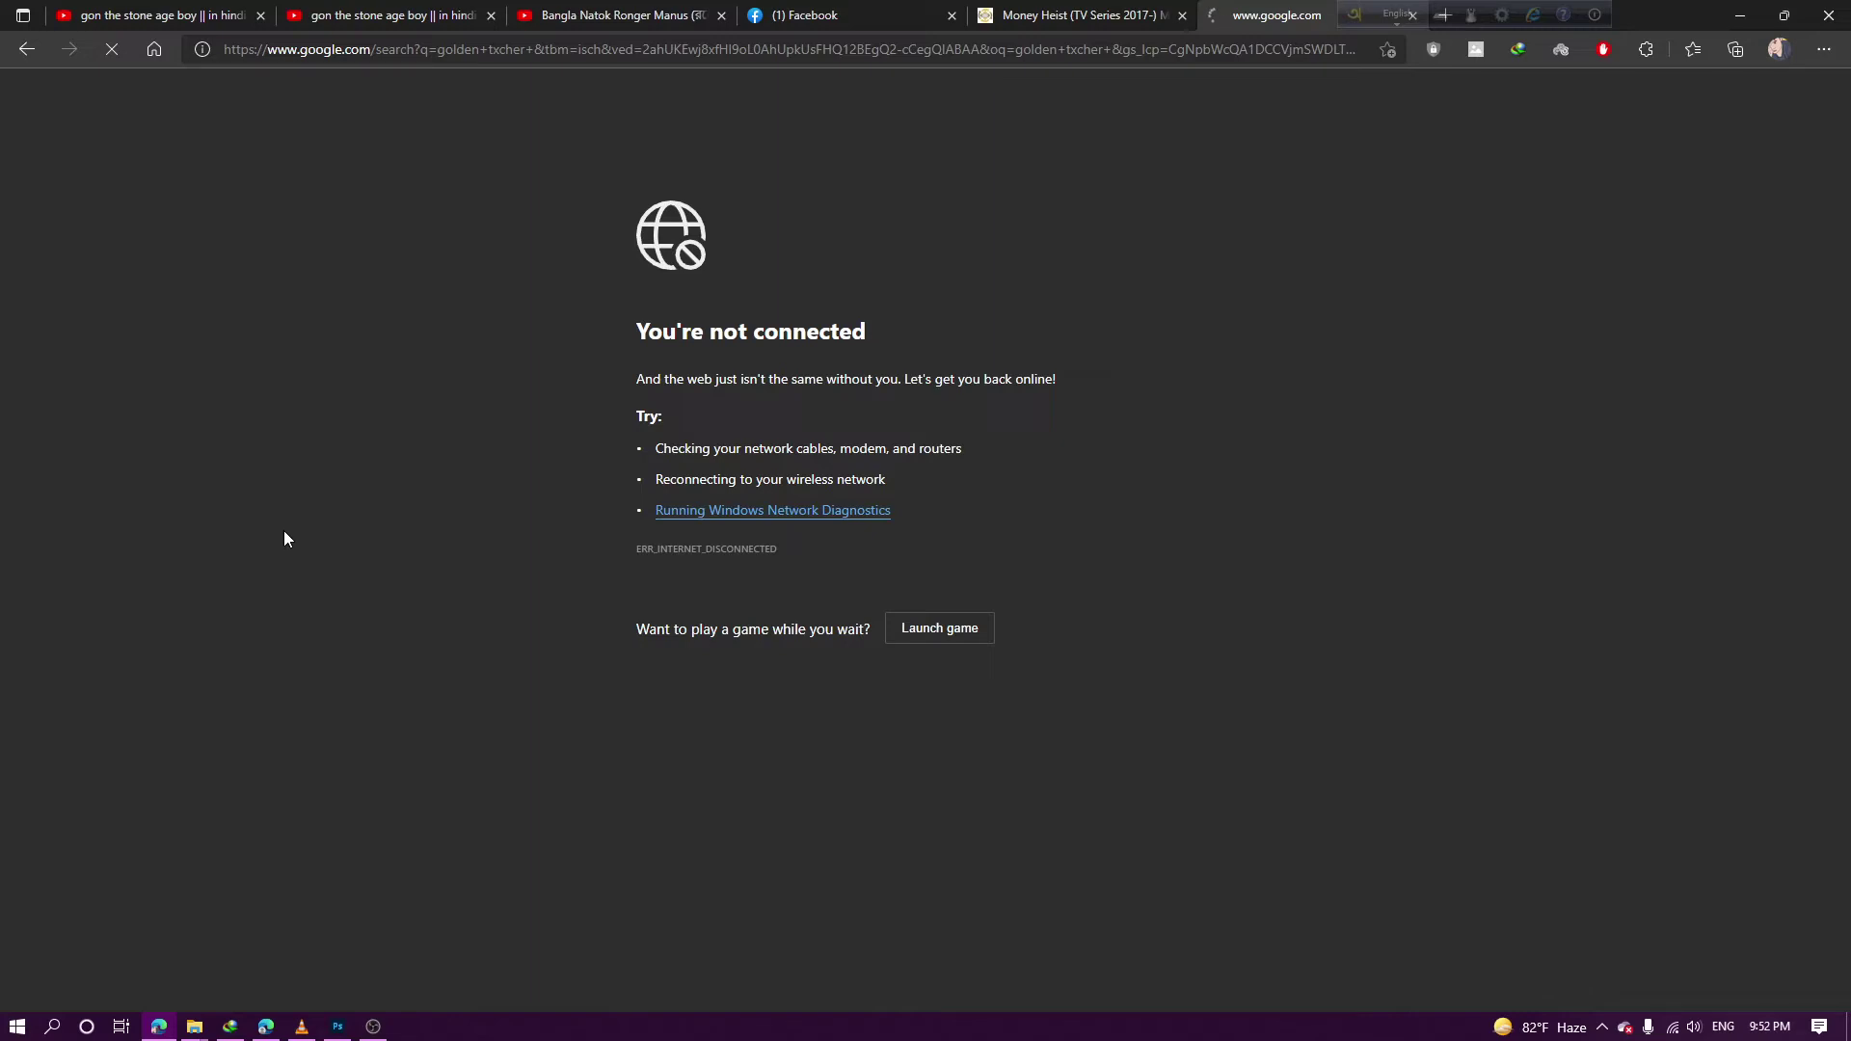
Briefly check the Photoshop document, then return to the browser
click(337, 1026)
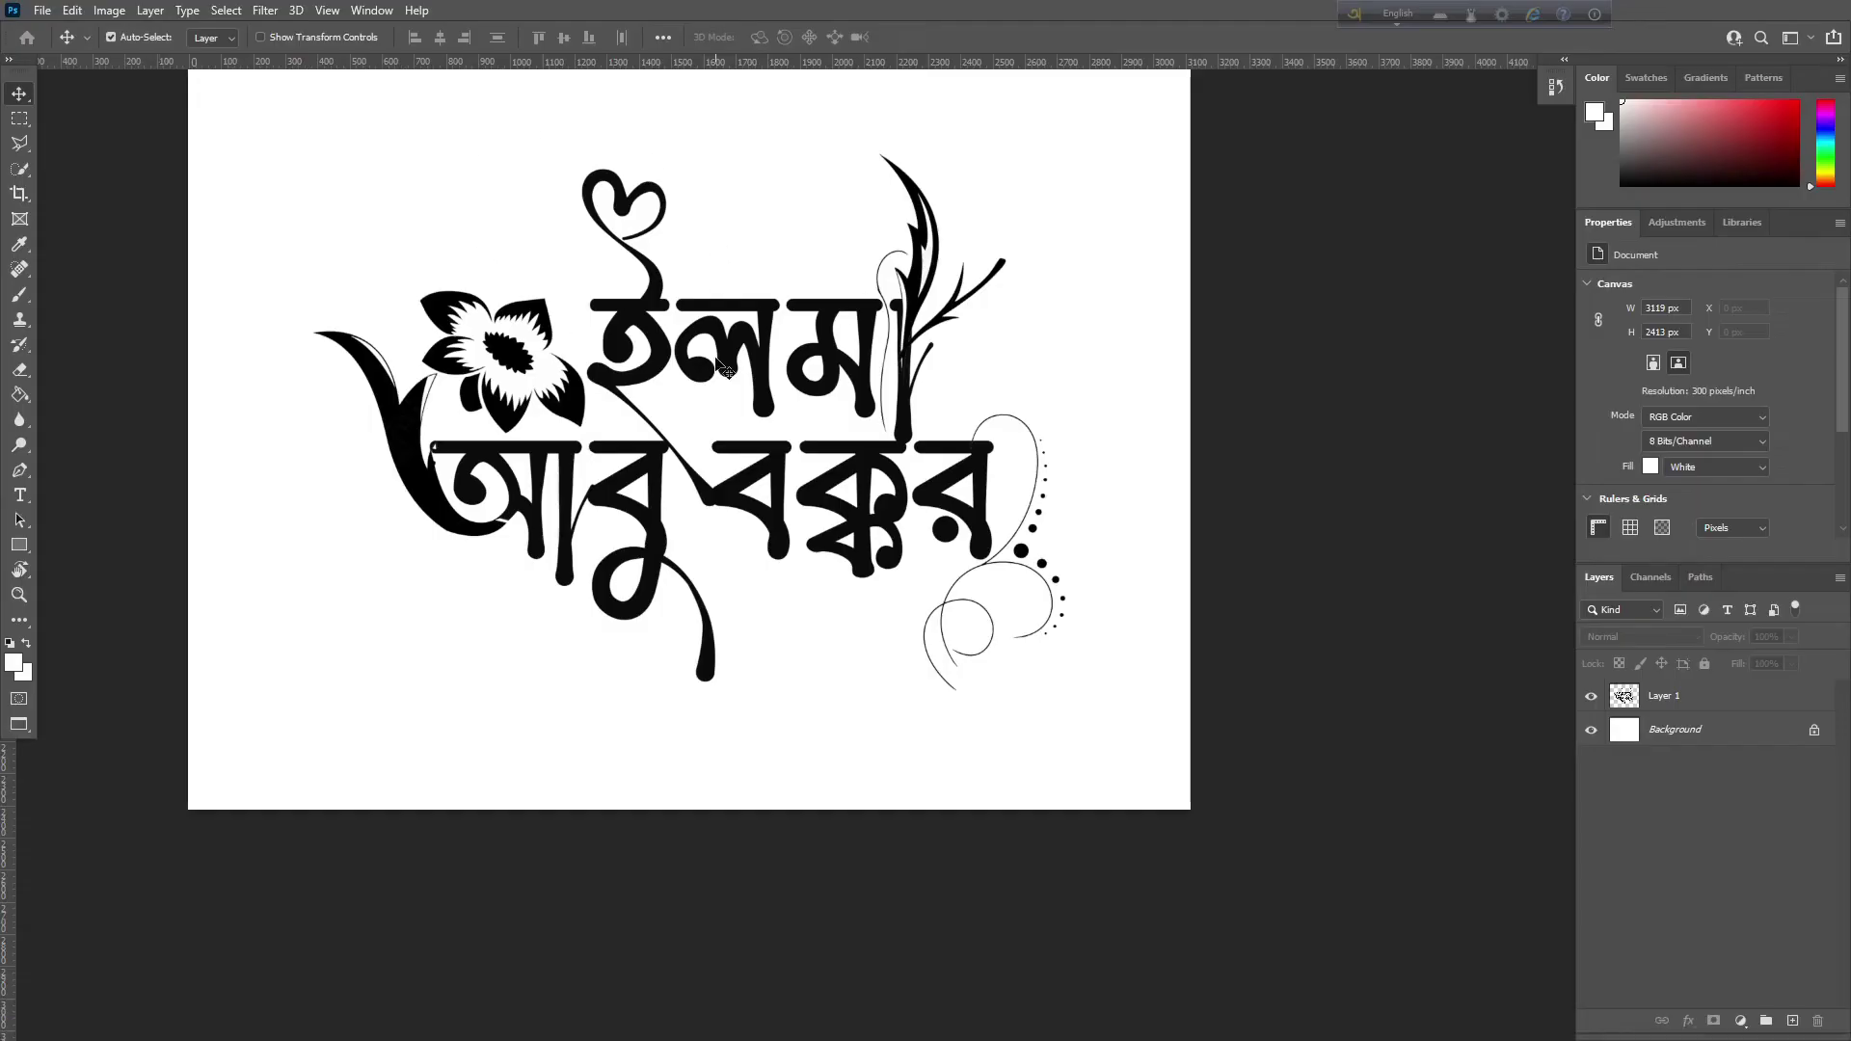
scroll(725, 369, down, 2)
scroll(584, 614, up, 1)
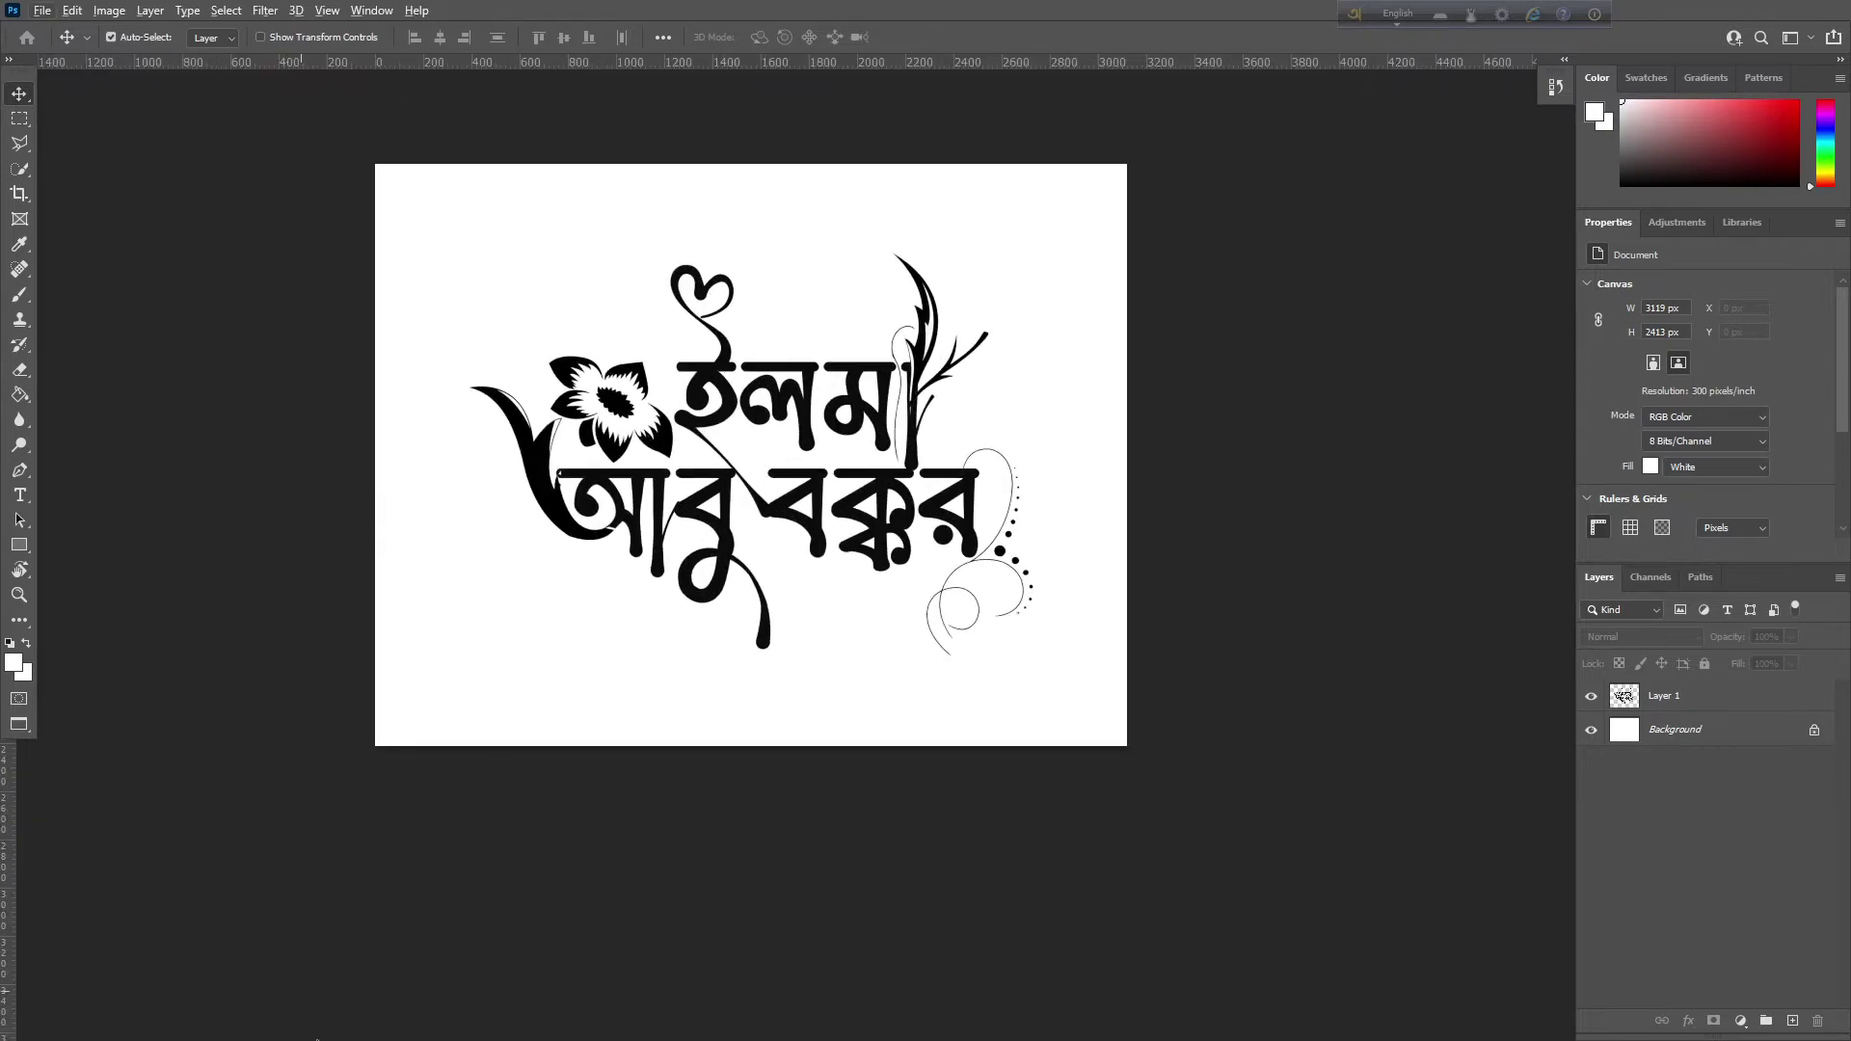
key(super)
click(159, 1026)
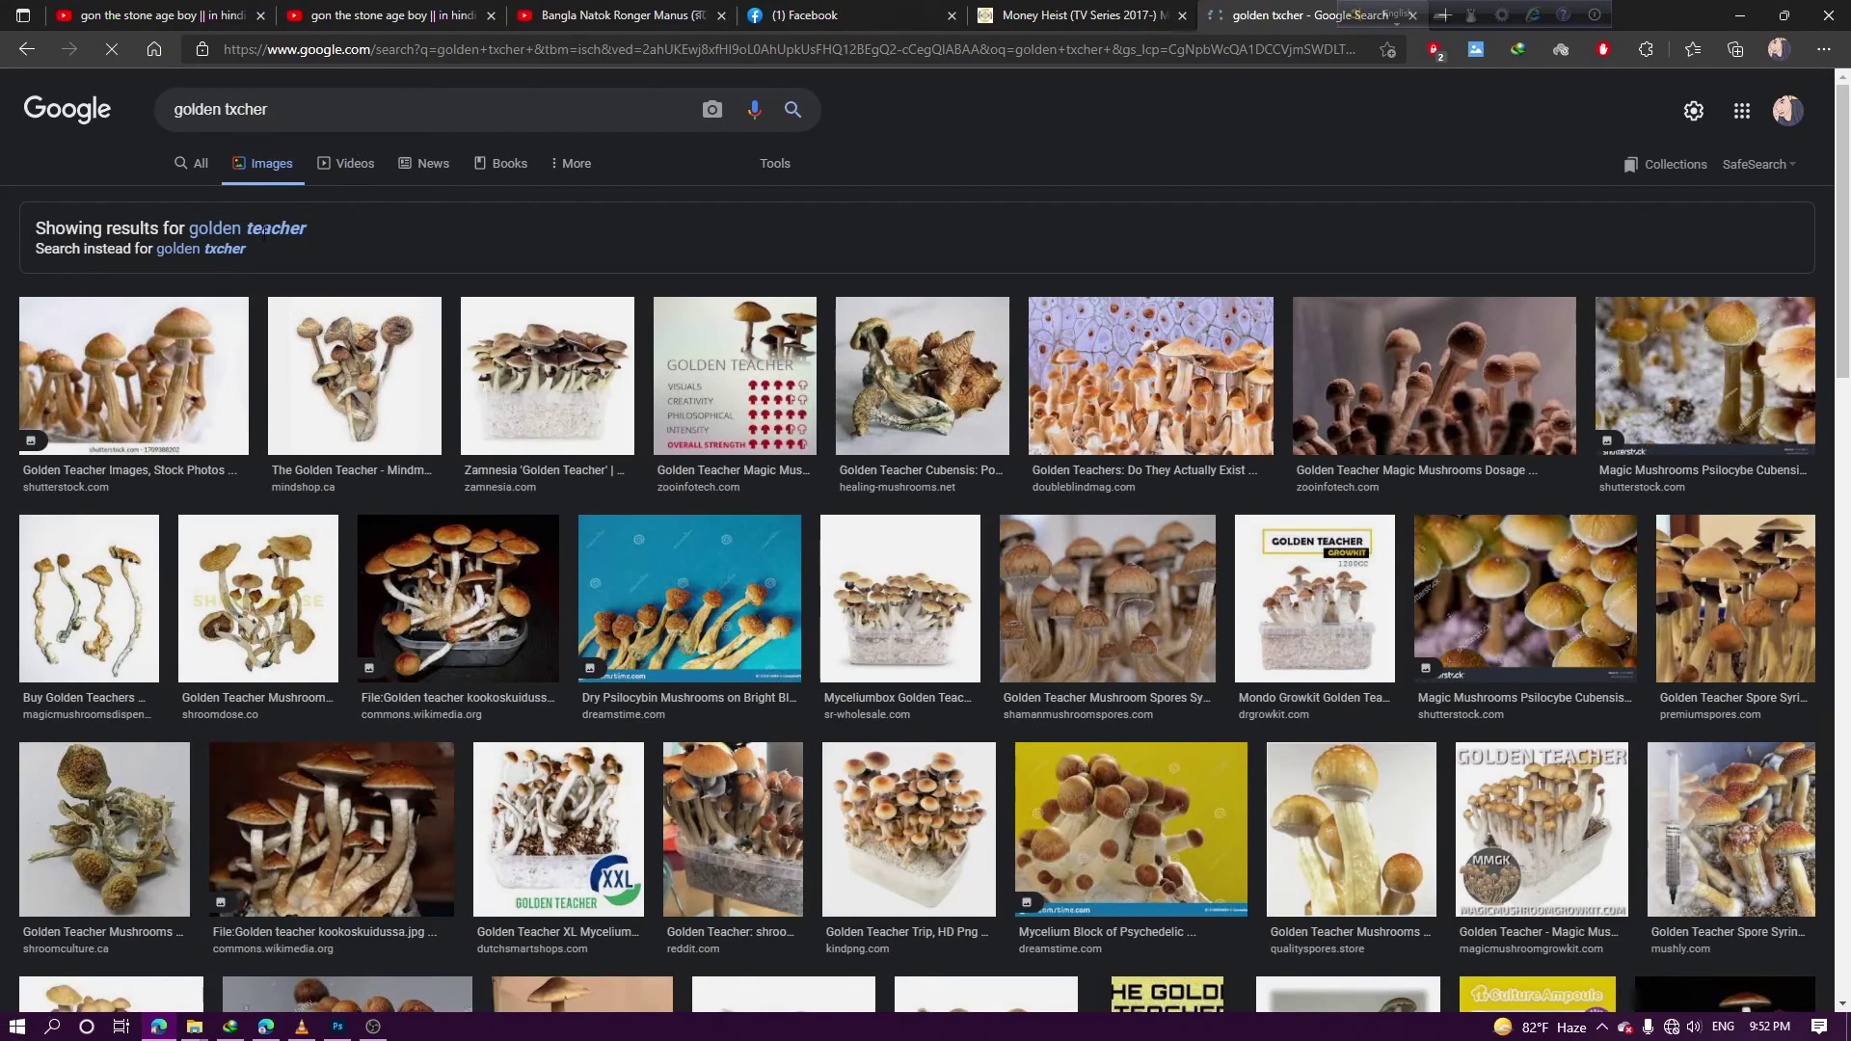
Correct the image search query to 'golden texture' and run the search
click(317, 104)
key(BackSpace)
key(BackSpace)
key(BackSpace)
key(BackSpace)
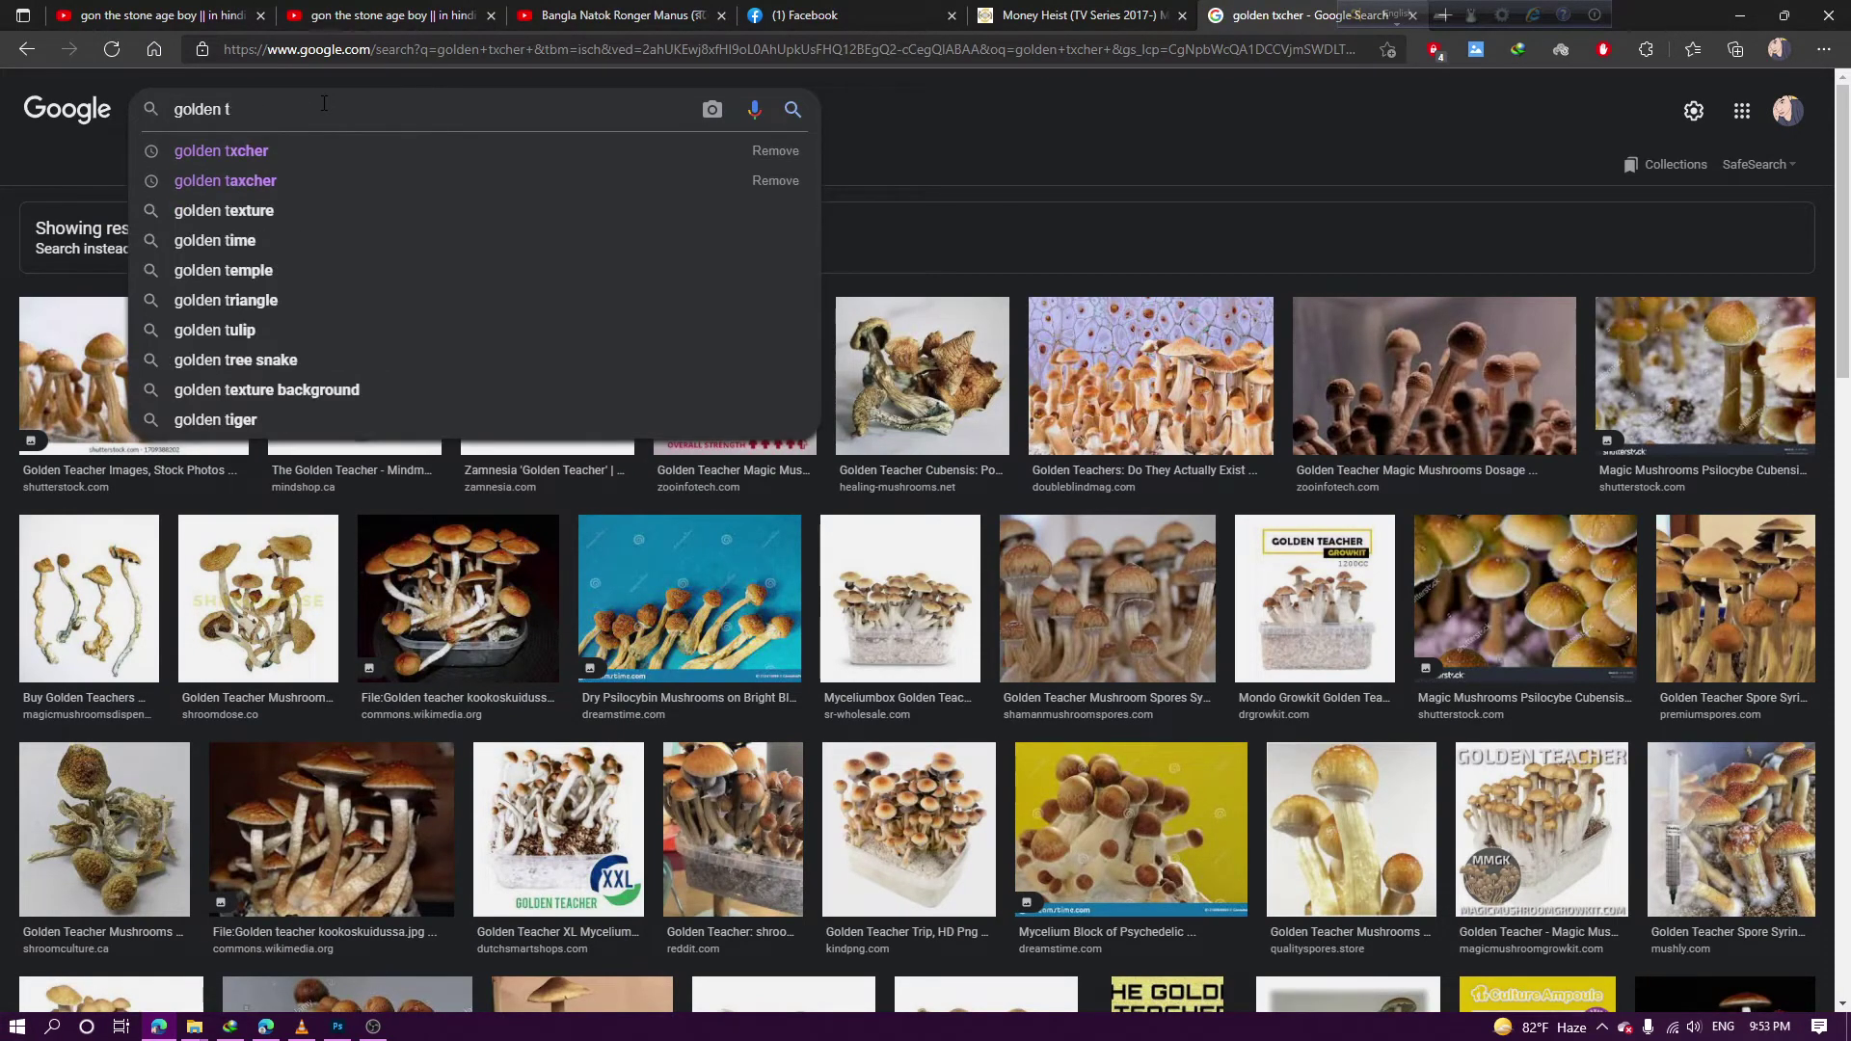
text(exture)
key(Return)
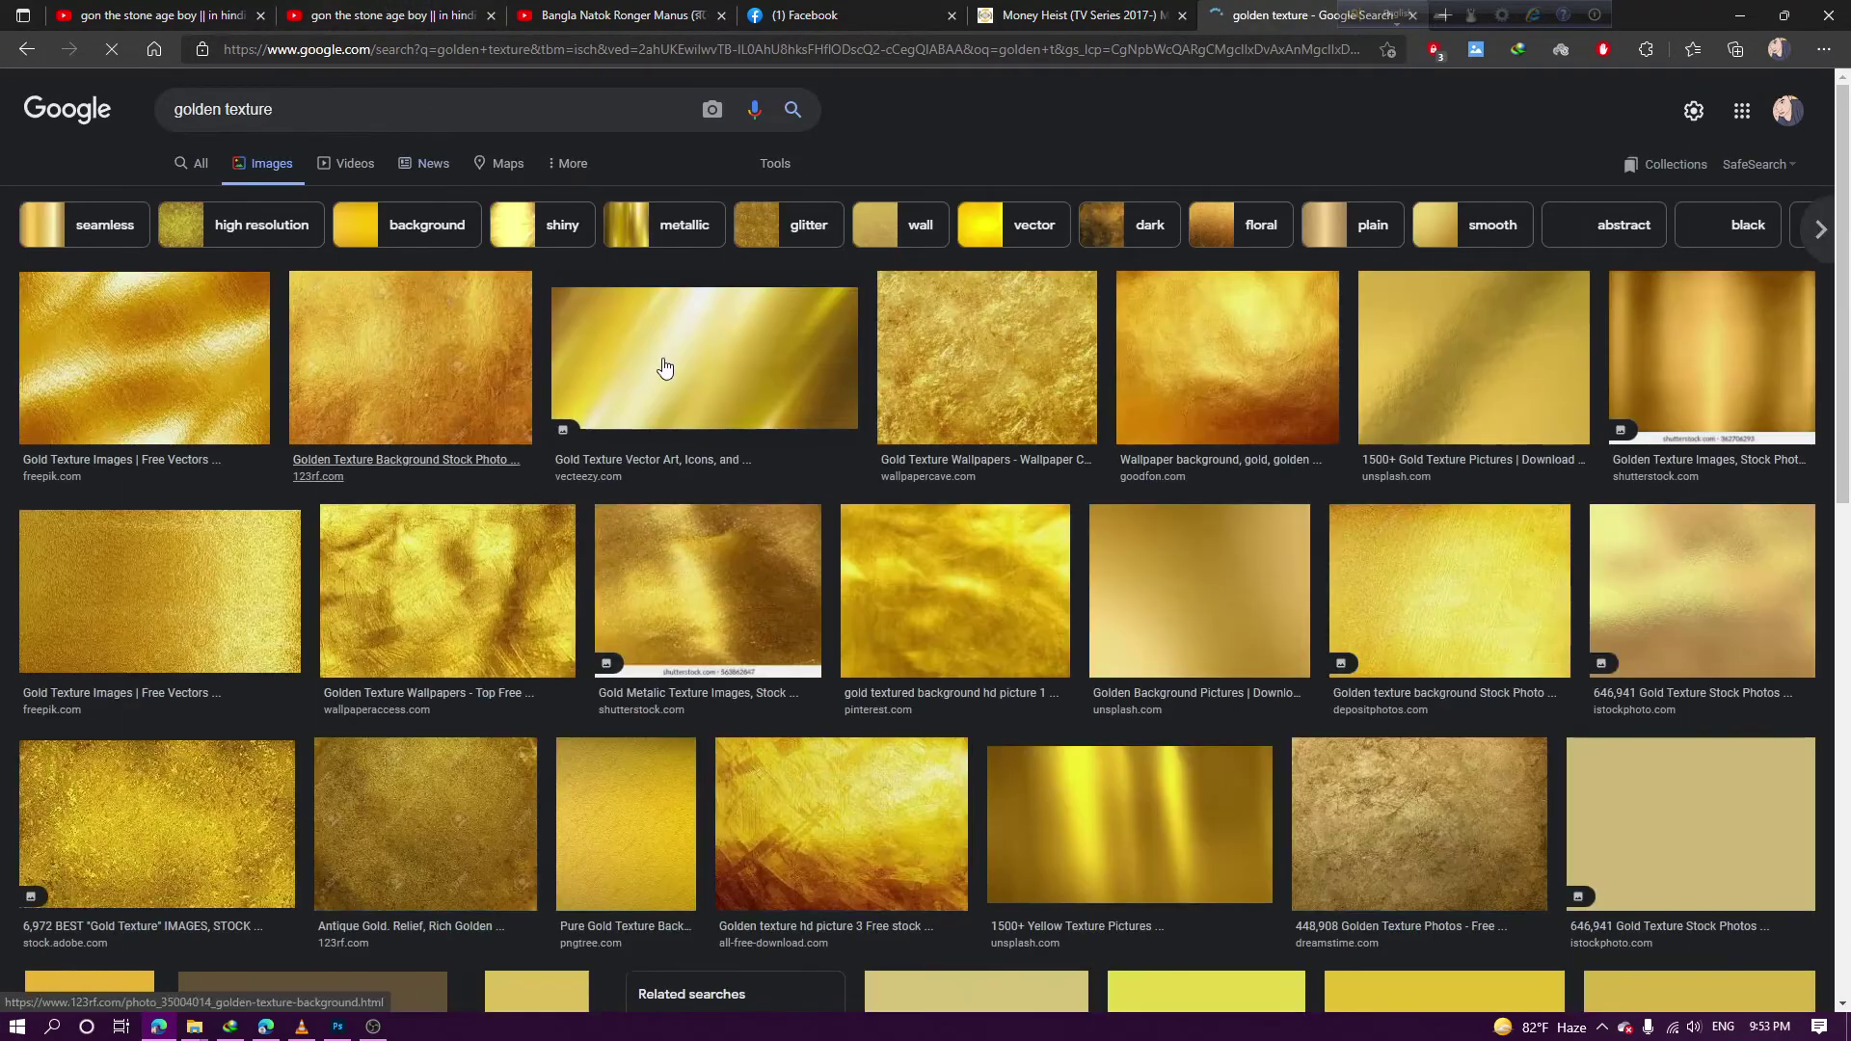
Copy the streaked Vecteezy gold texture image and return to Photoshop
click(665, 367)
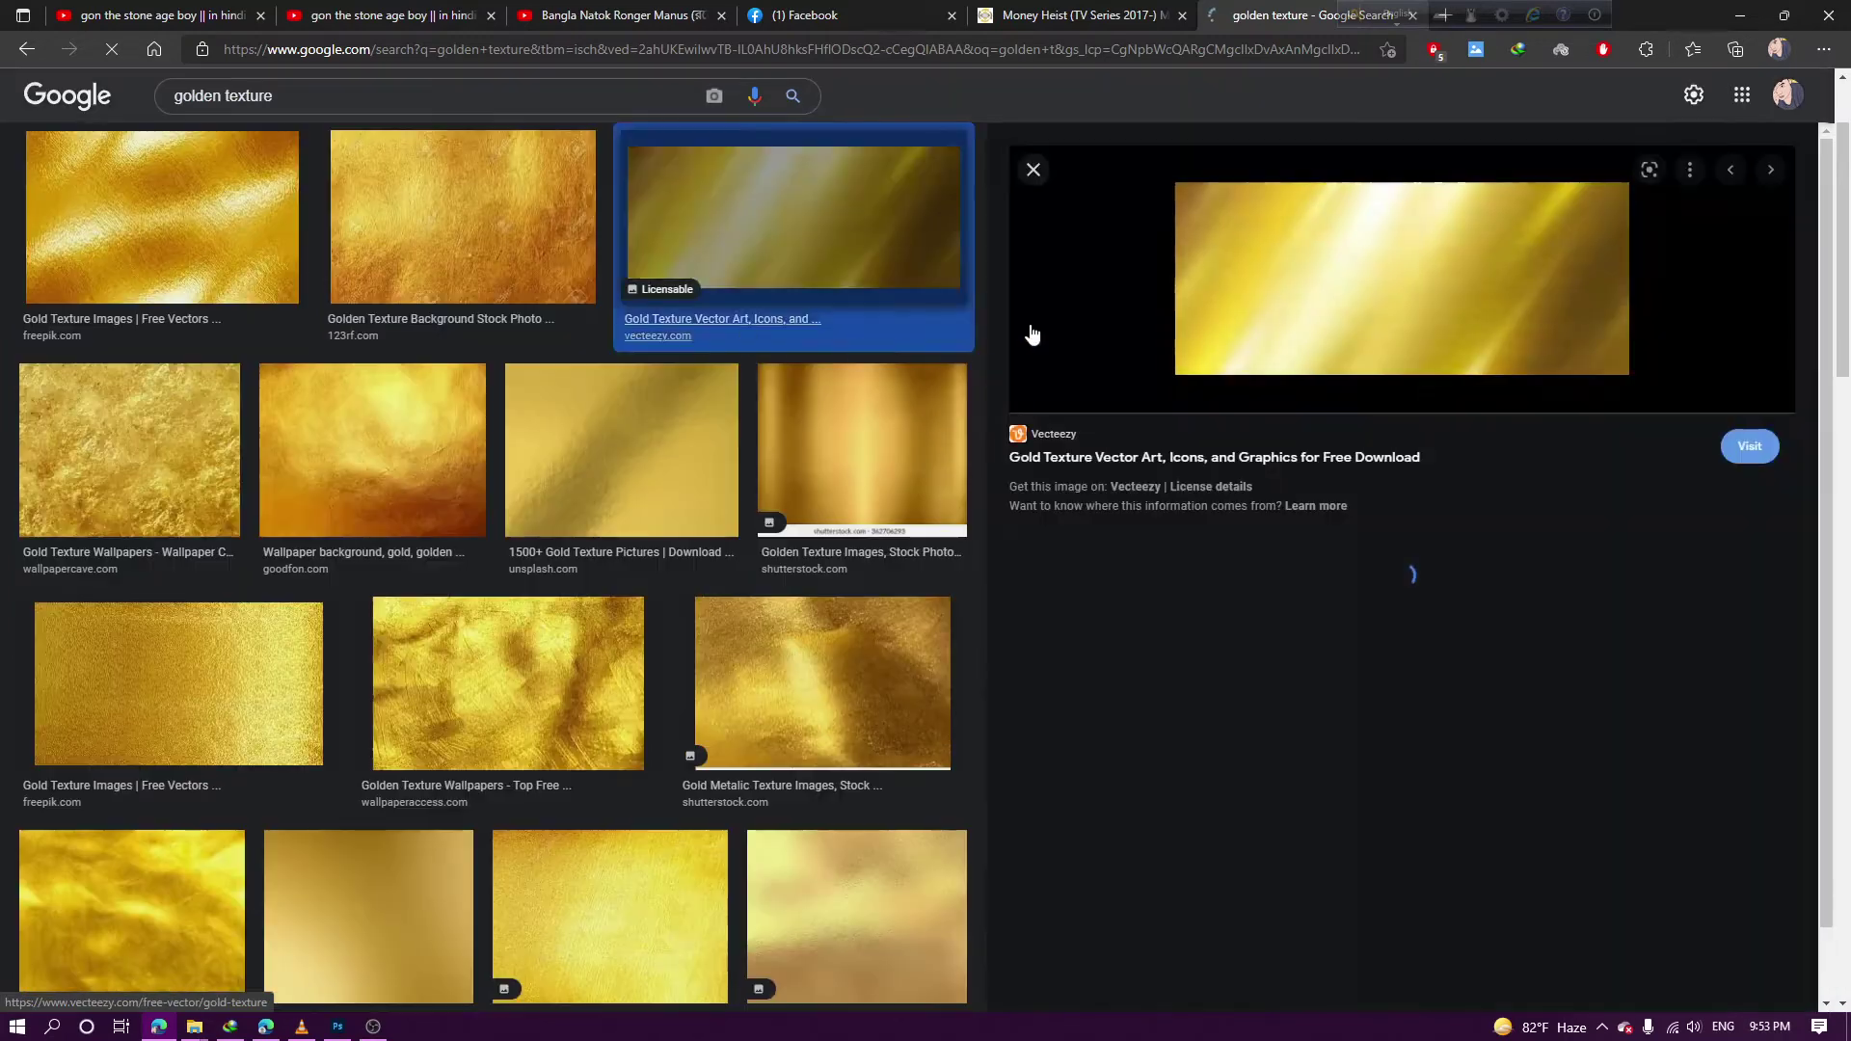
right_click(1351, 295)
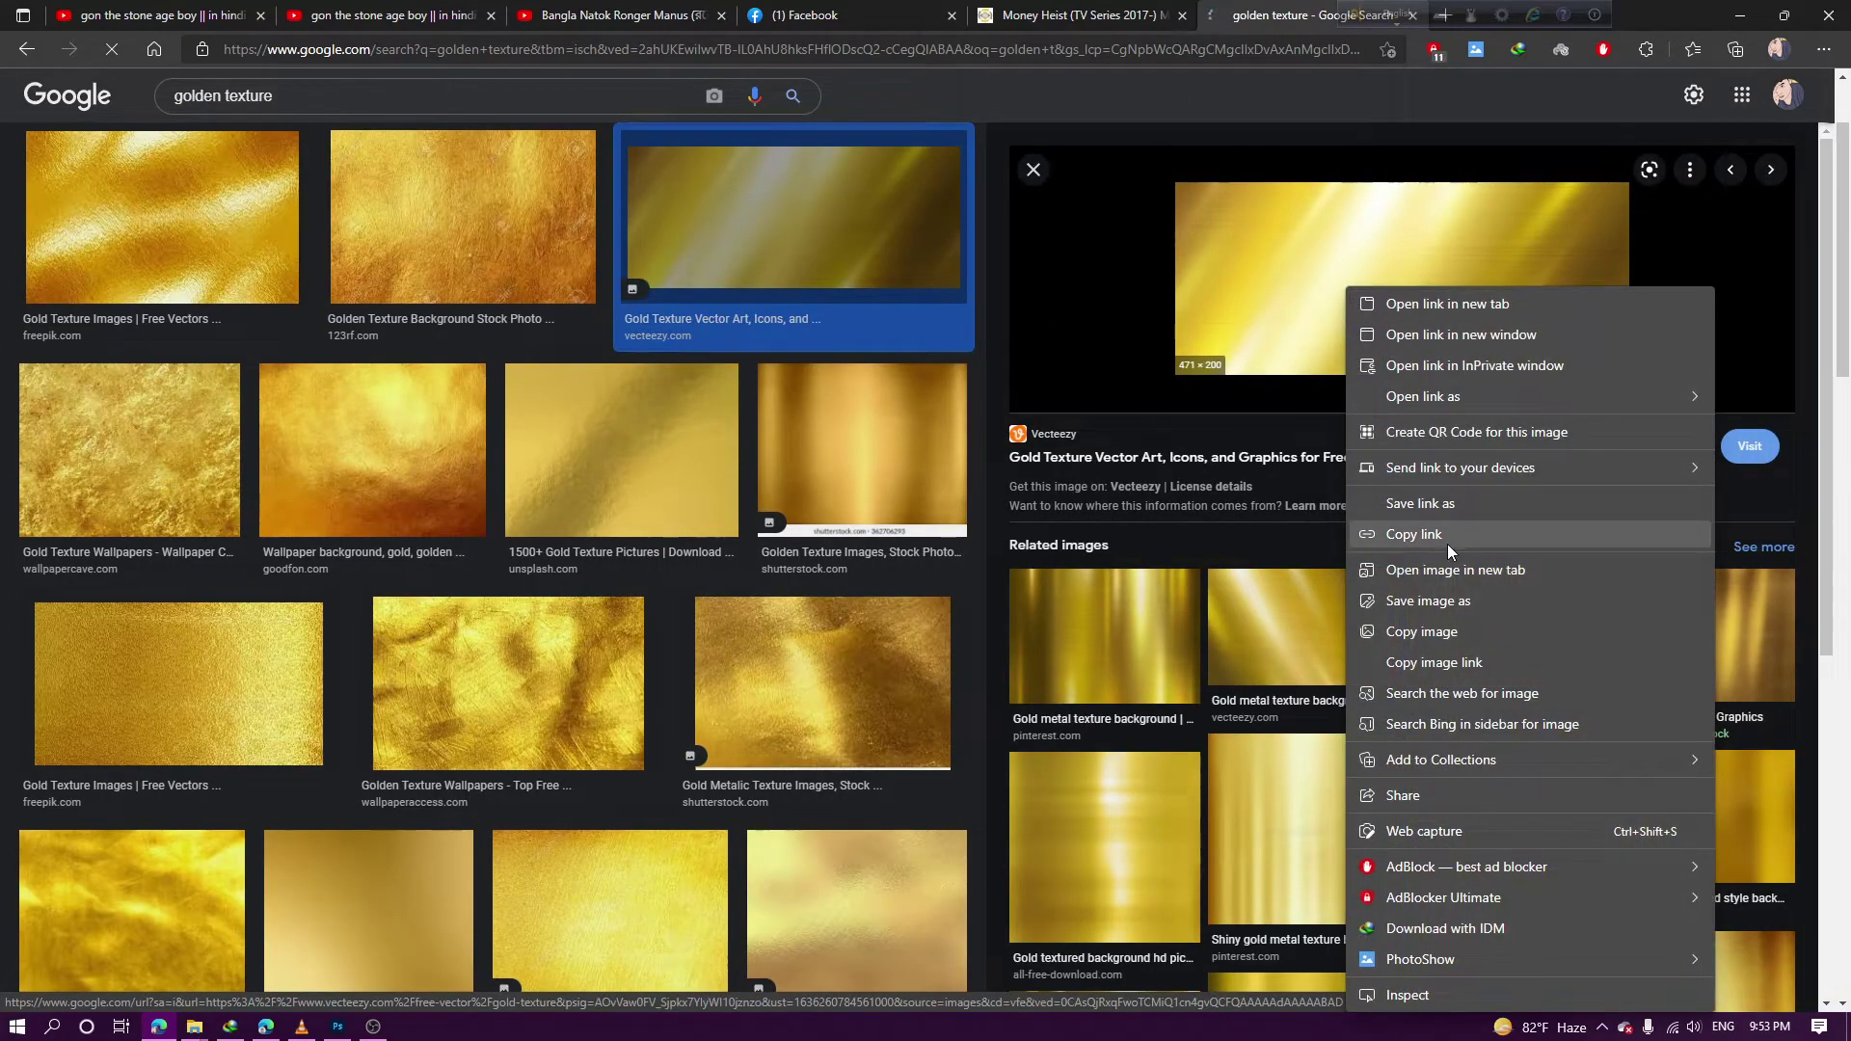
click(1406, 628)
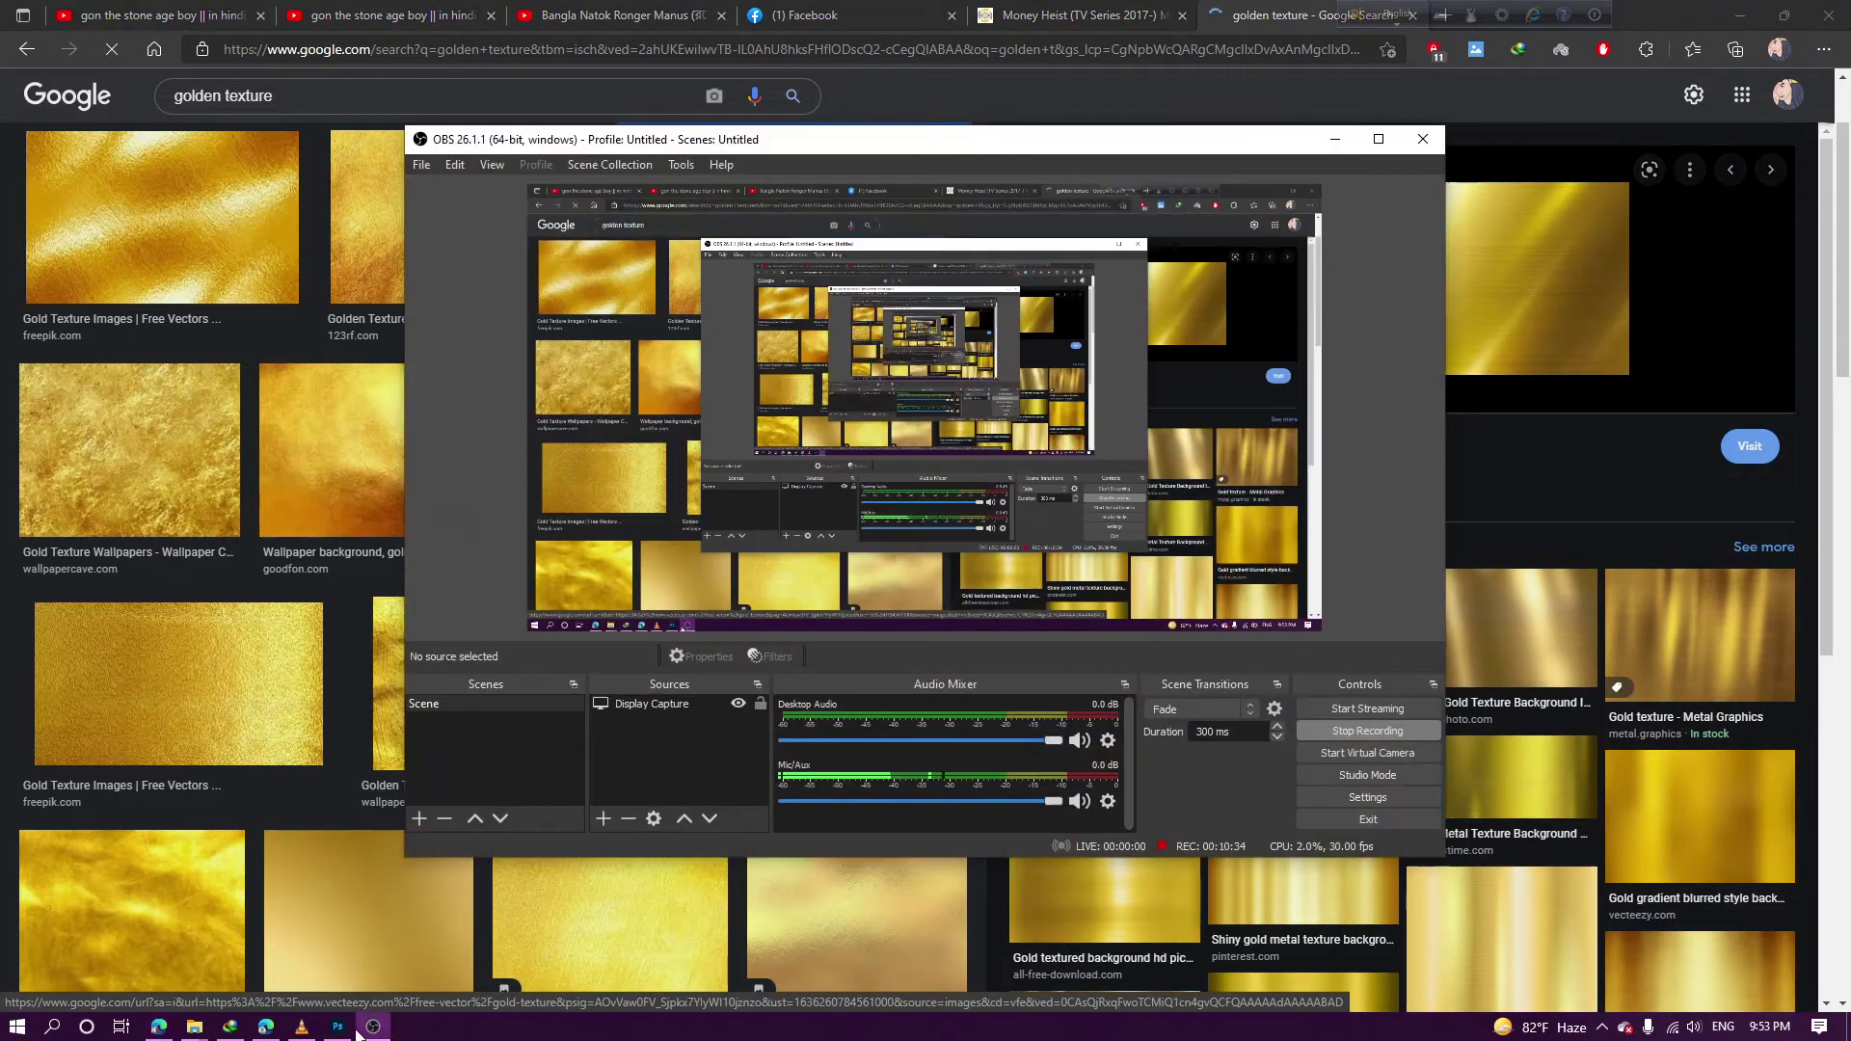
click(339, 1026)
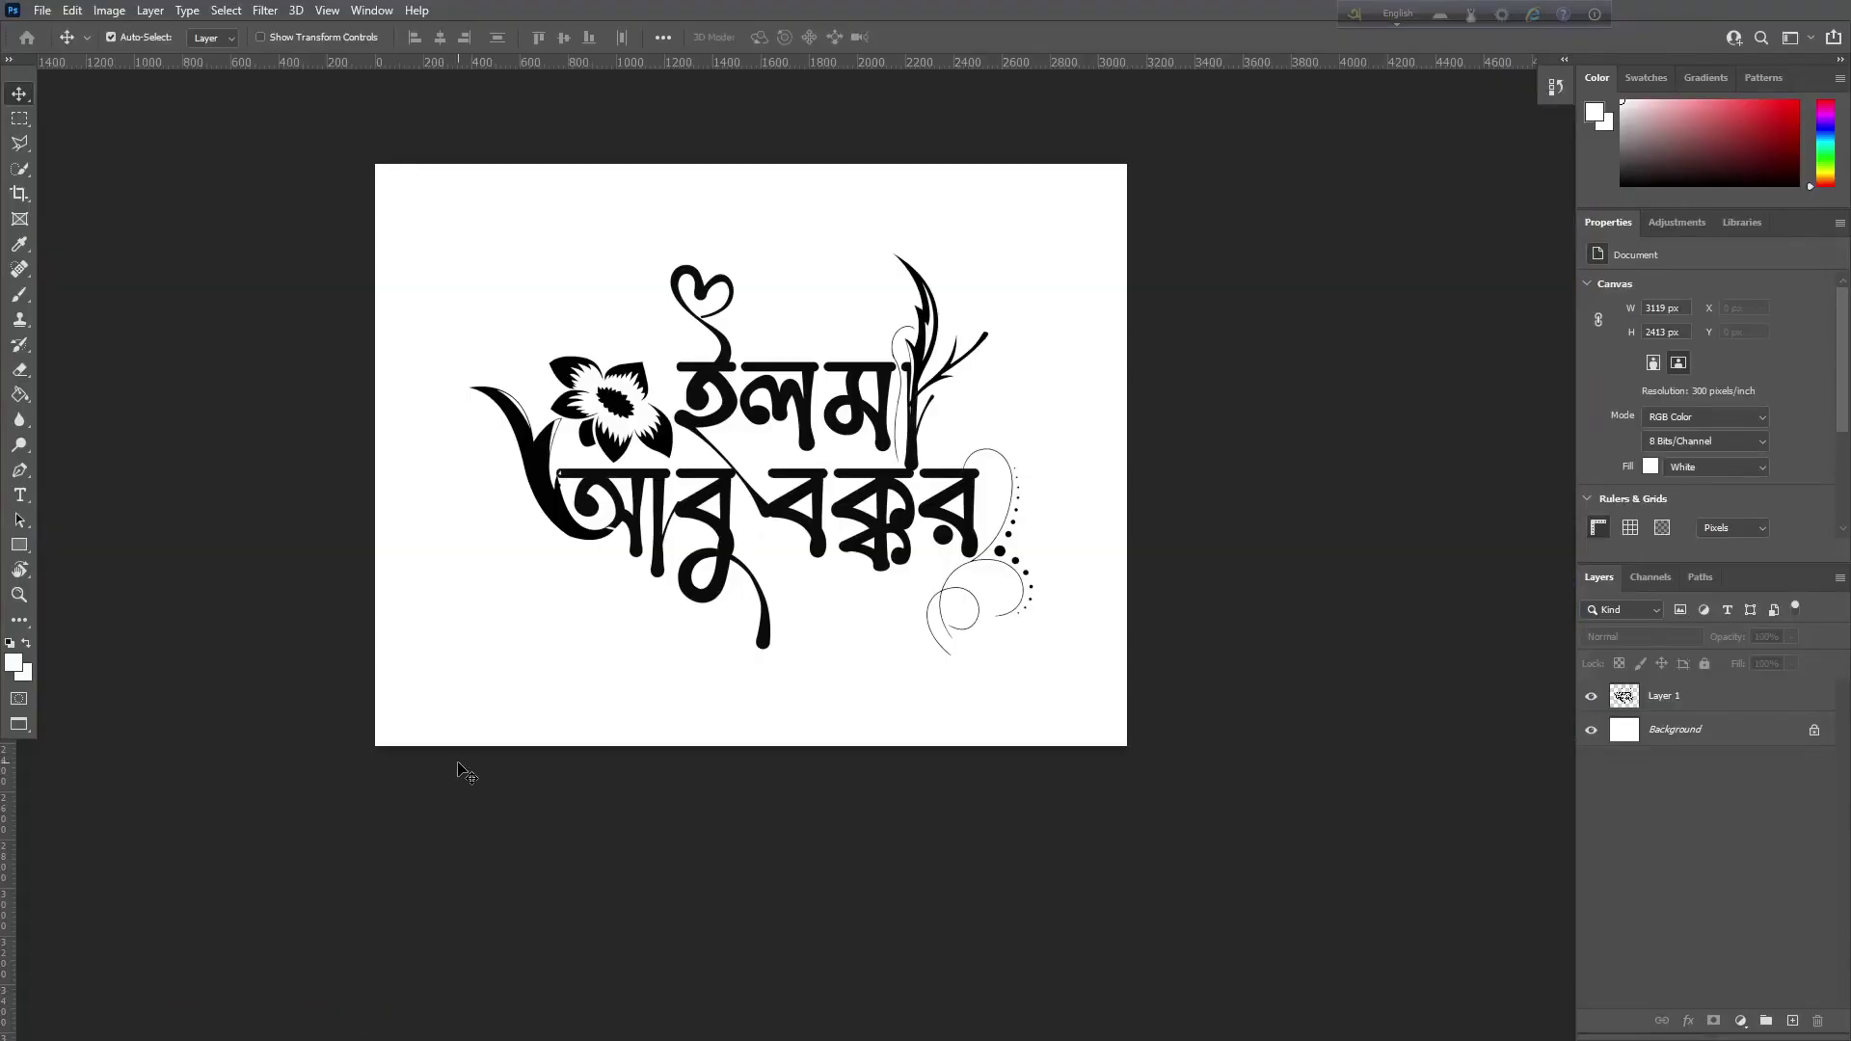
Fill the Background layer with a mid grey foreground colour
click(1646, 728)
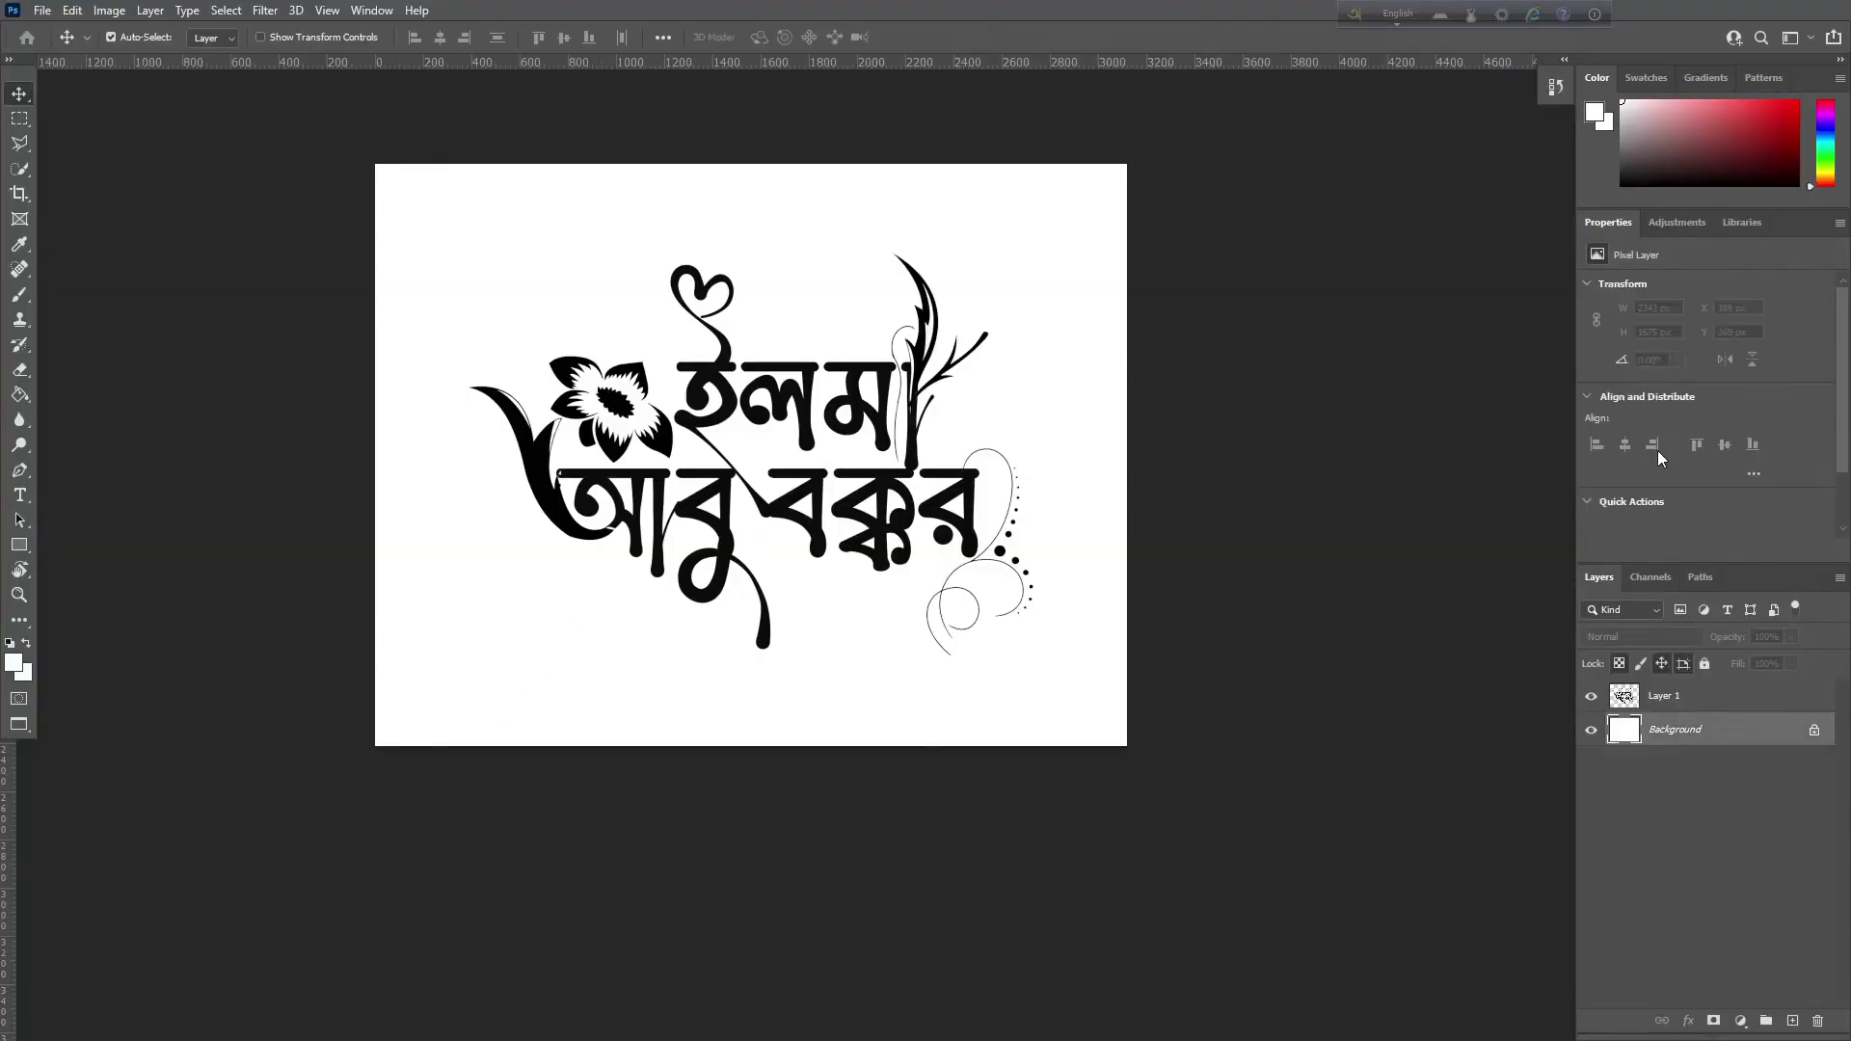
click(1620, 172)
drag(1622, 172, 1616, 162)
key(alt+BackSpace)
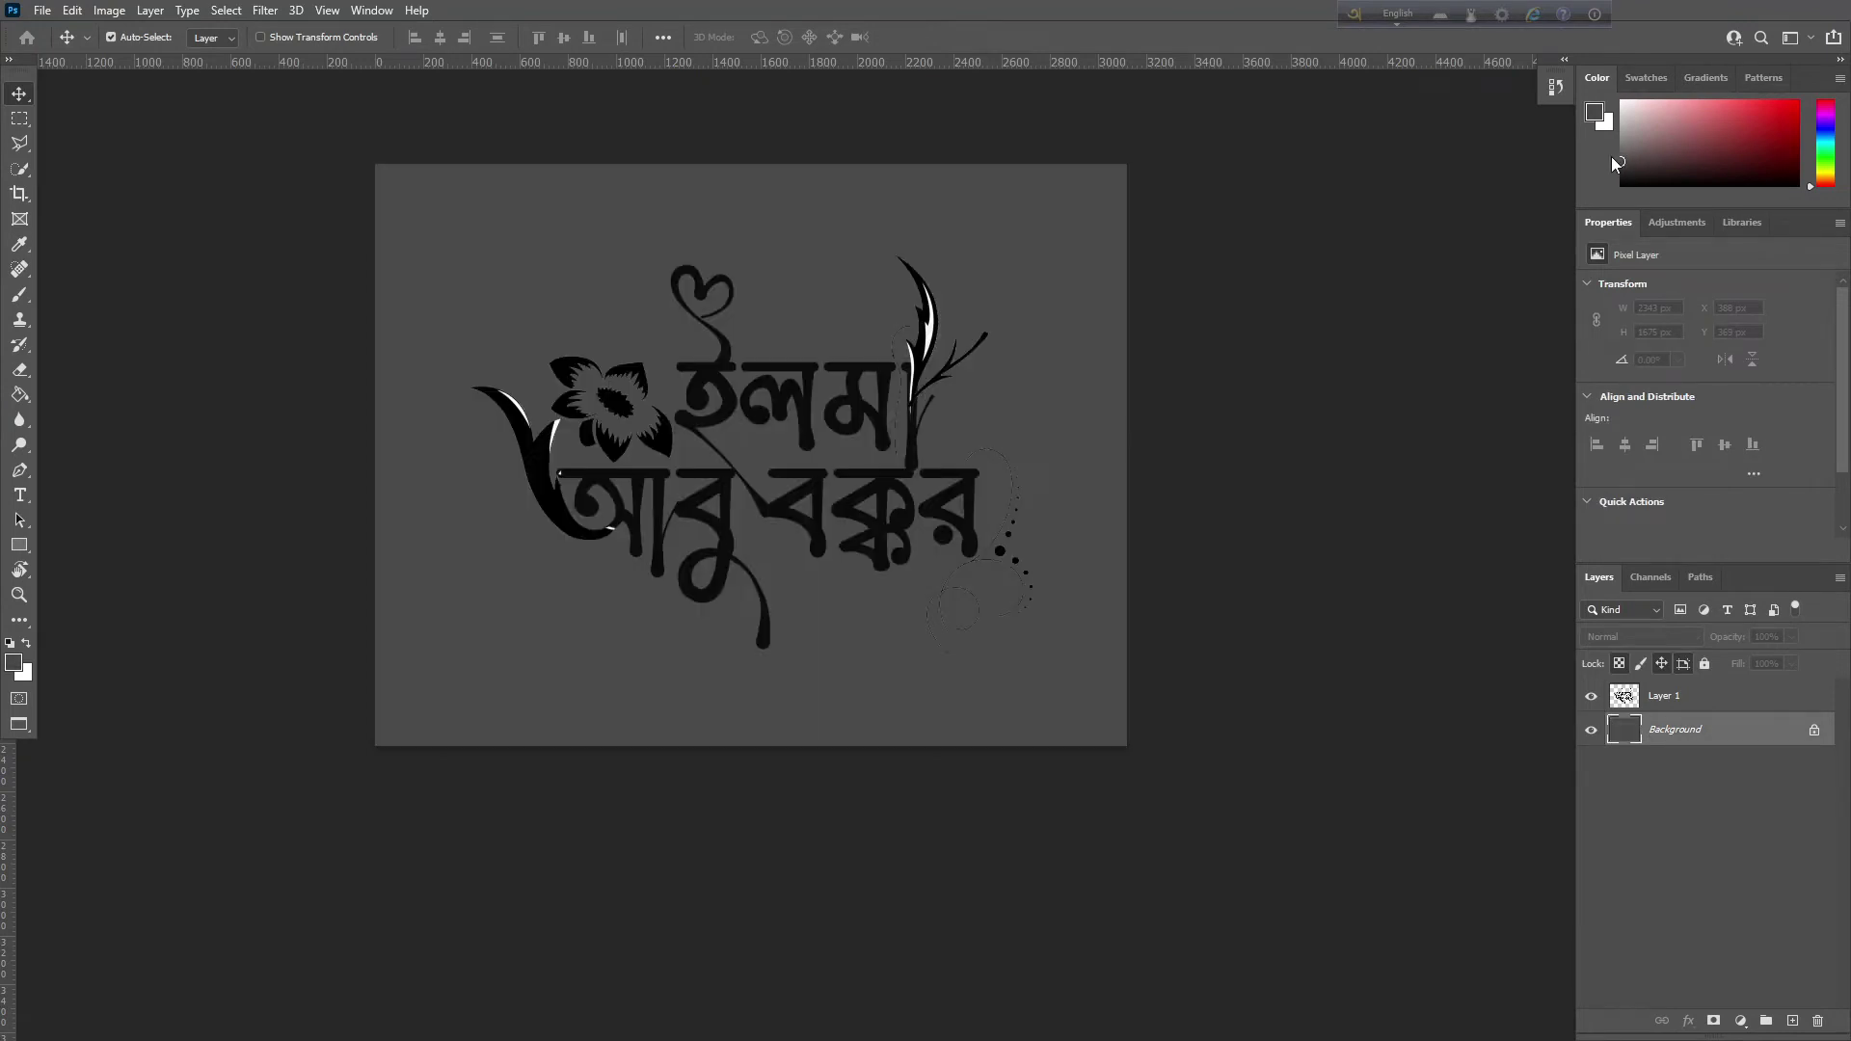
On Layer 1, use the Magic Eraser to remove the white slivers in the upper leaf
click(1664, 695)
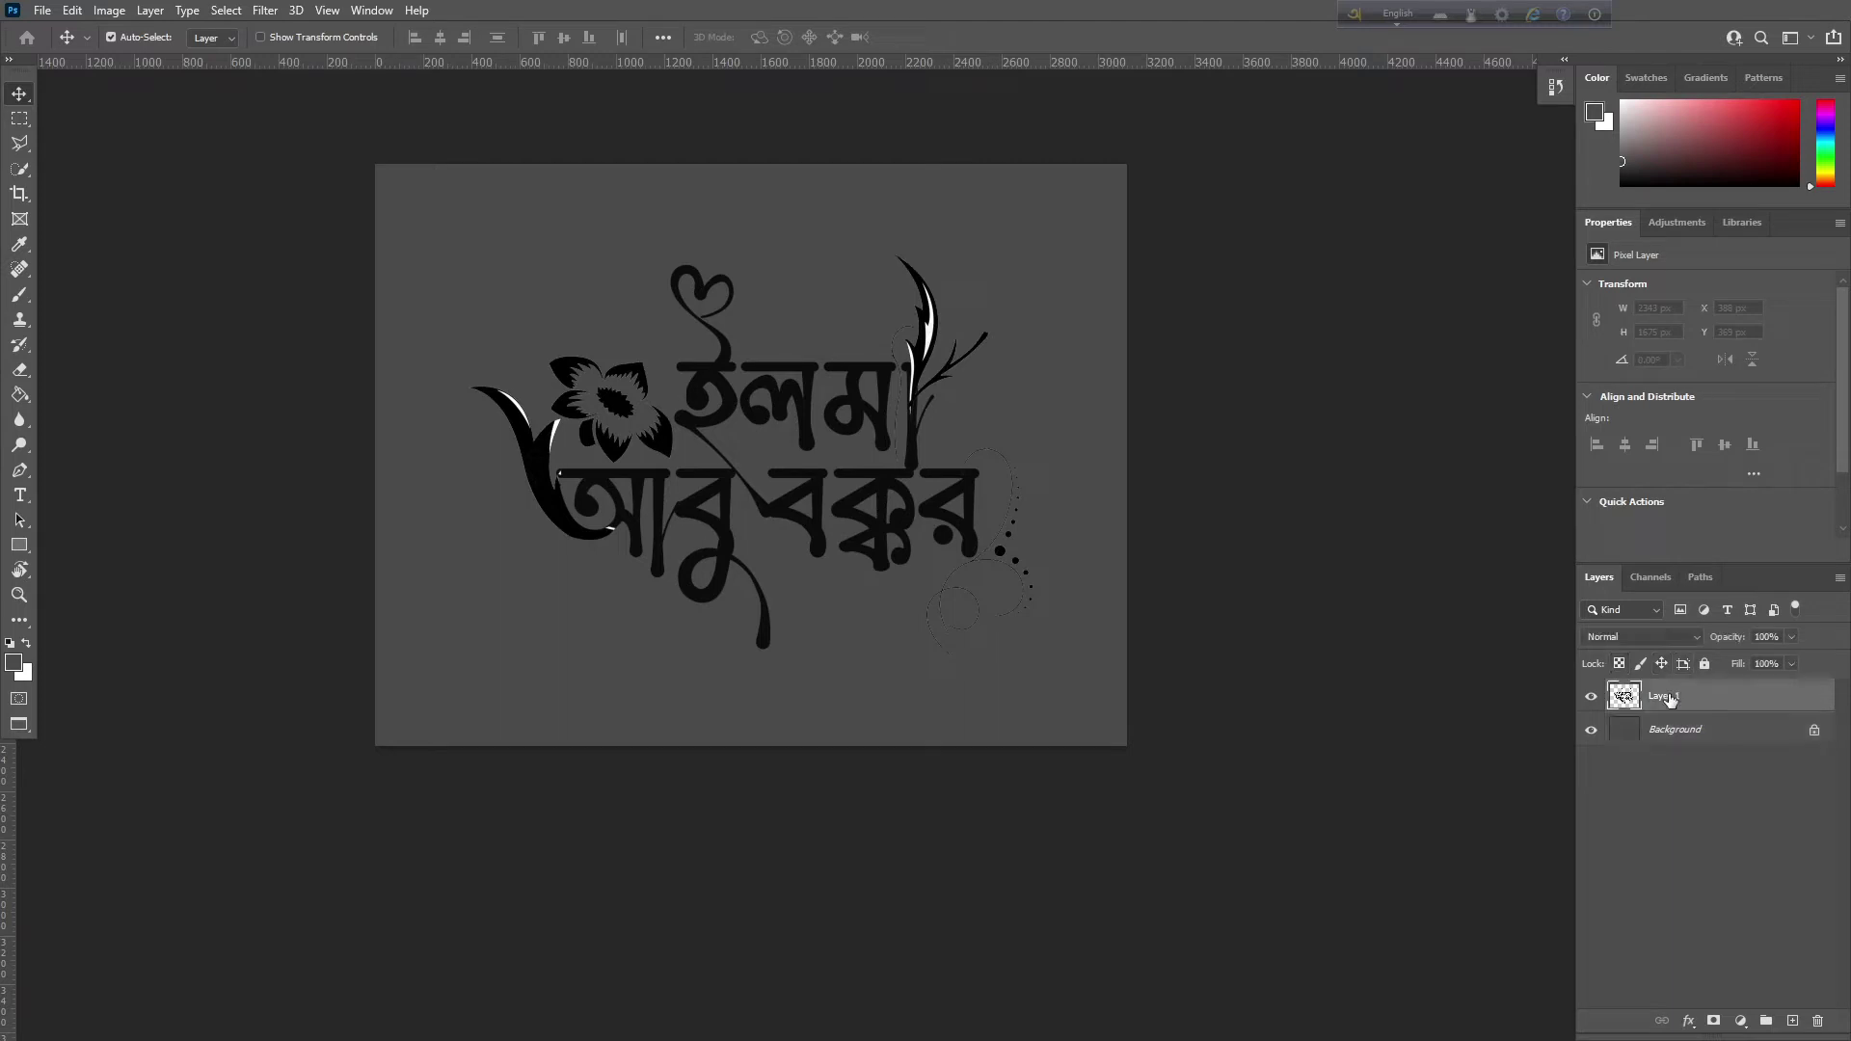
key(ctrl+plus)
scroll(1097, 403, up, 5)
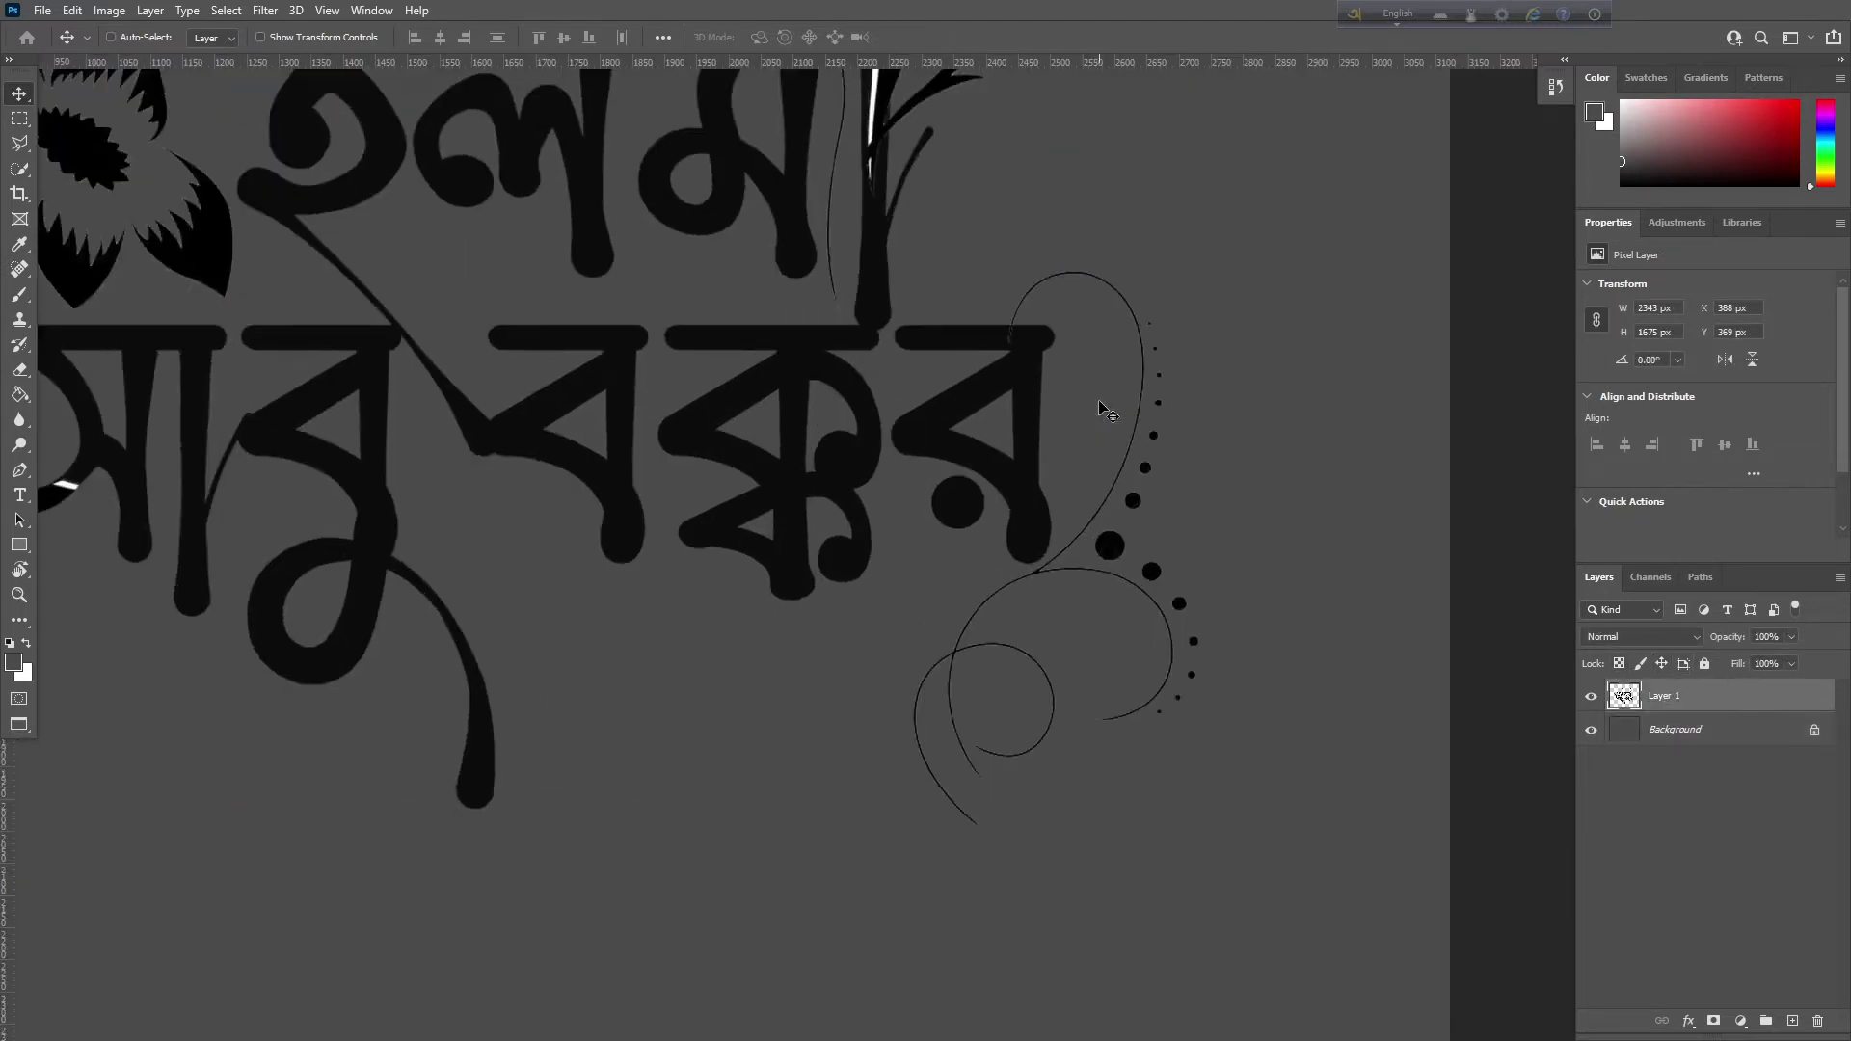
scroll(880, 550, up, 5)
scroll(878, 659, up, 5)
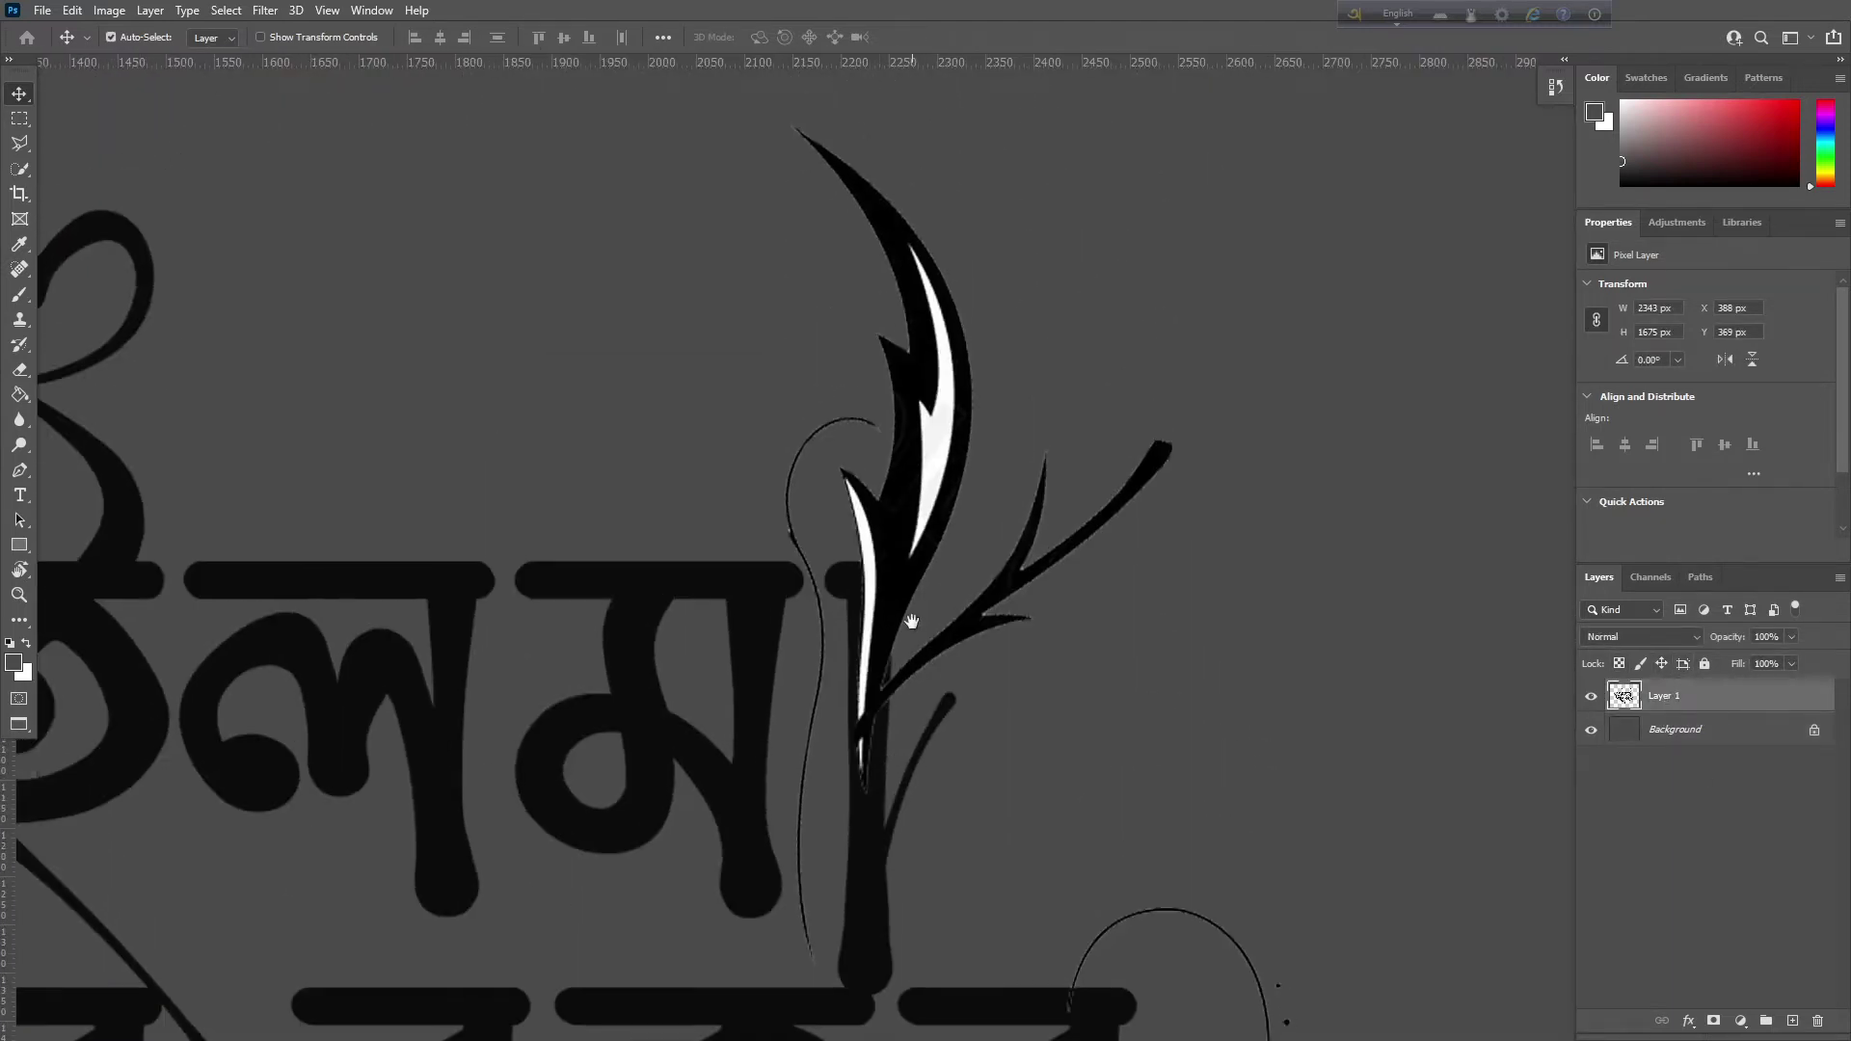
key(e)
right_click(20, 370)
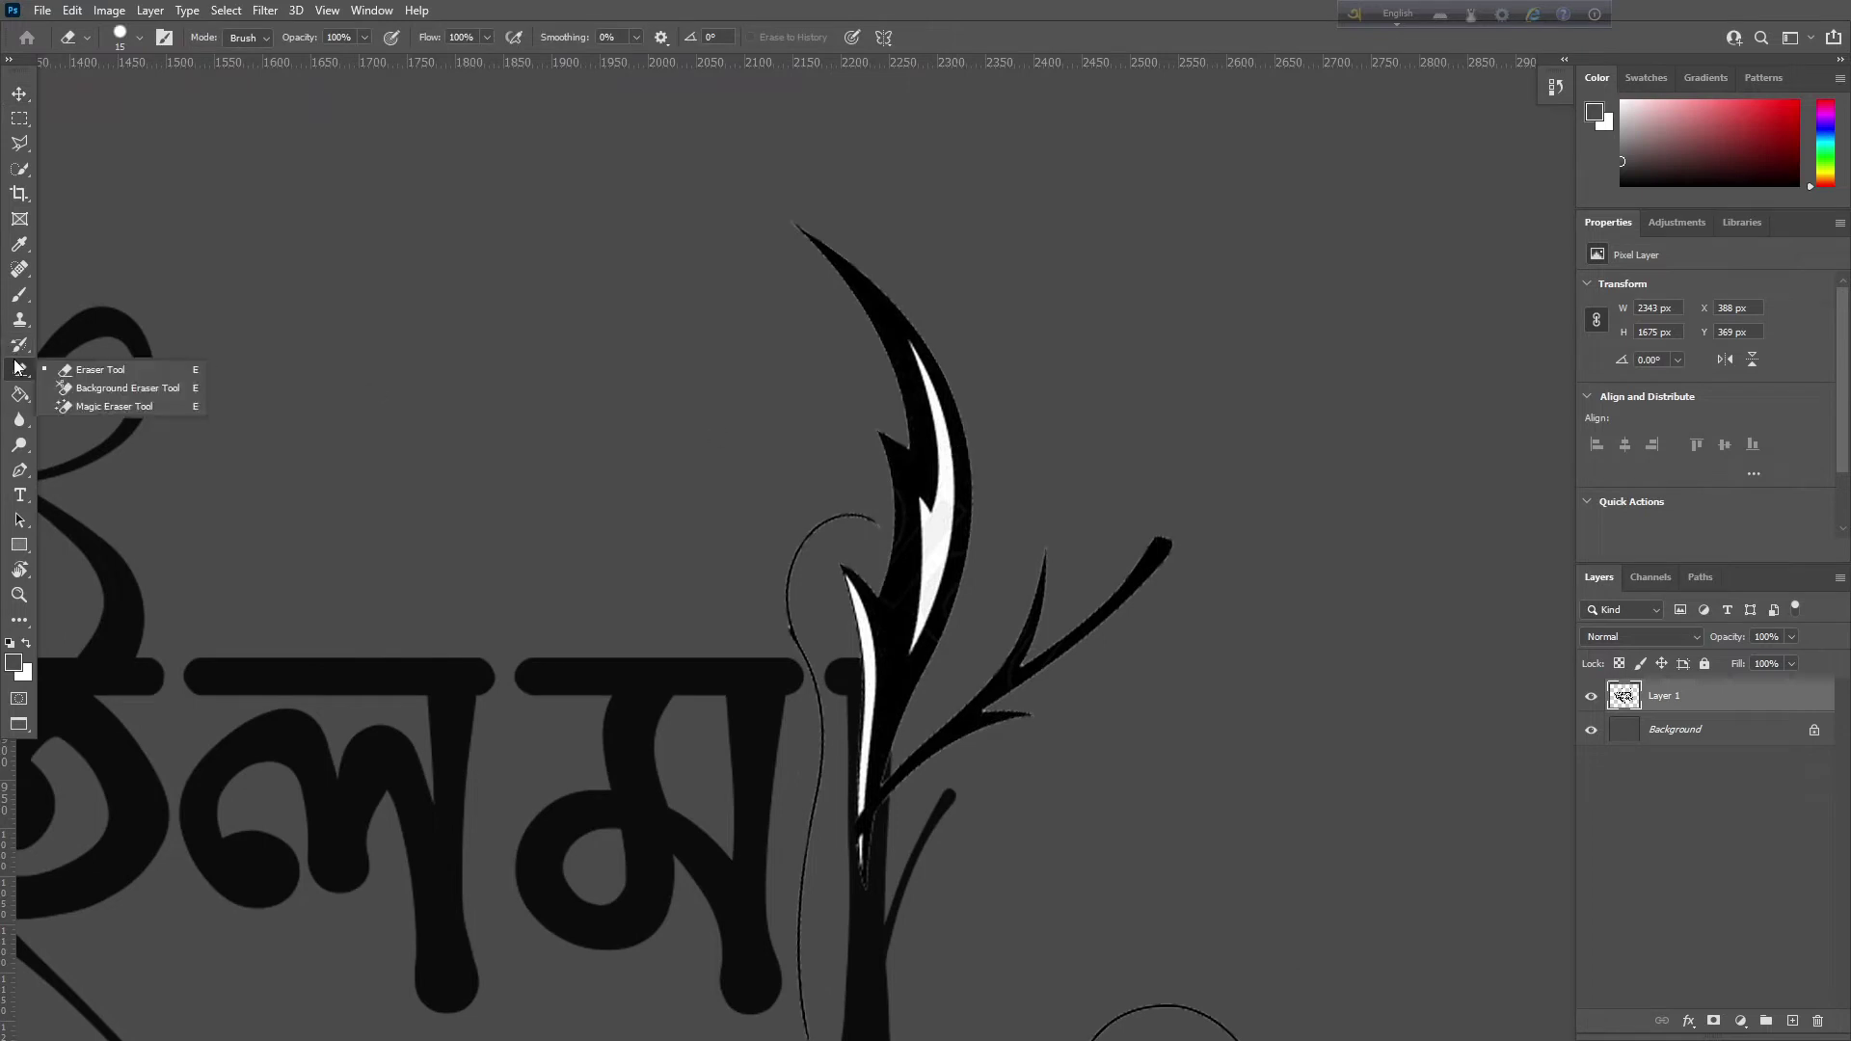
click(83, 413)
click(935, 544)
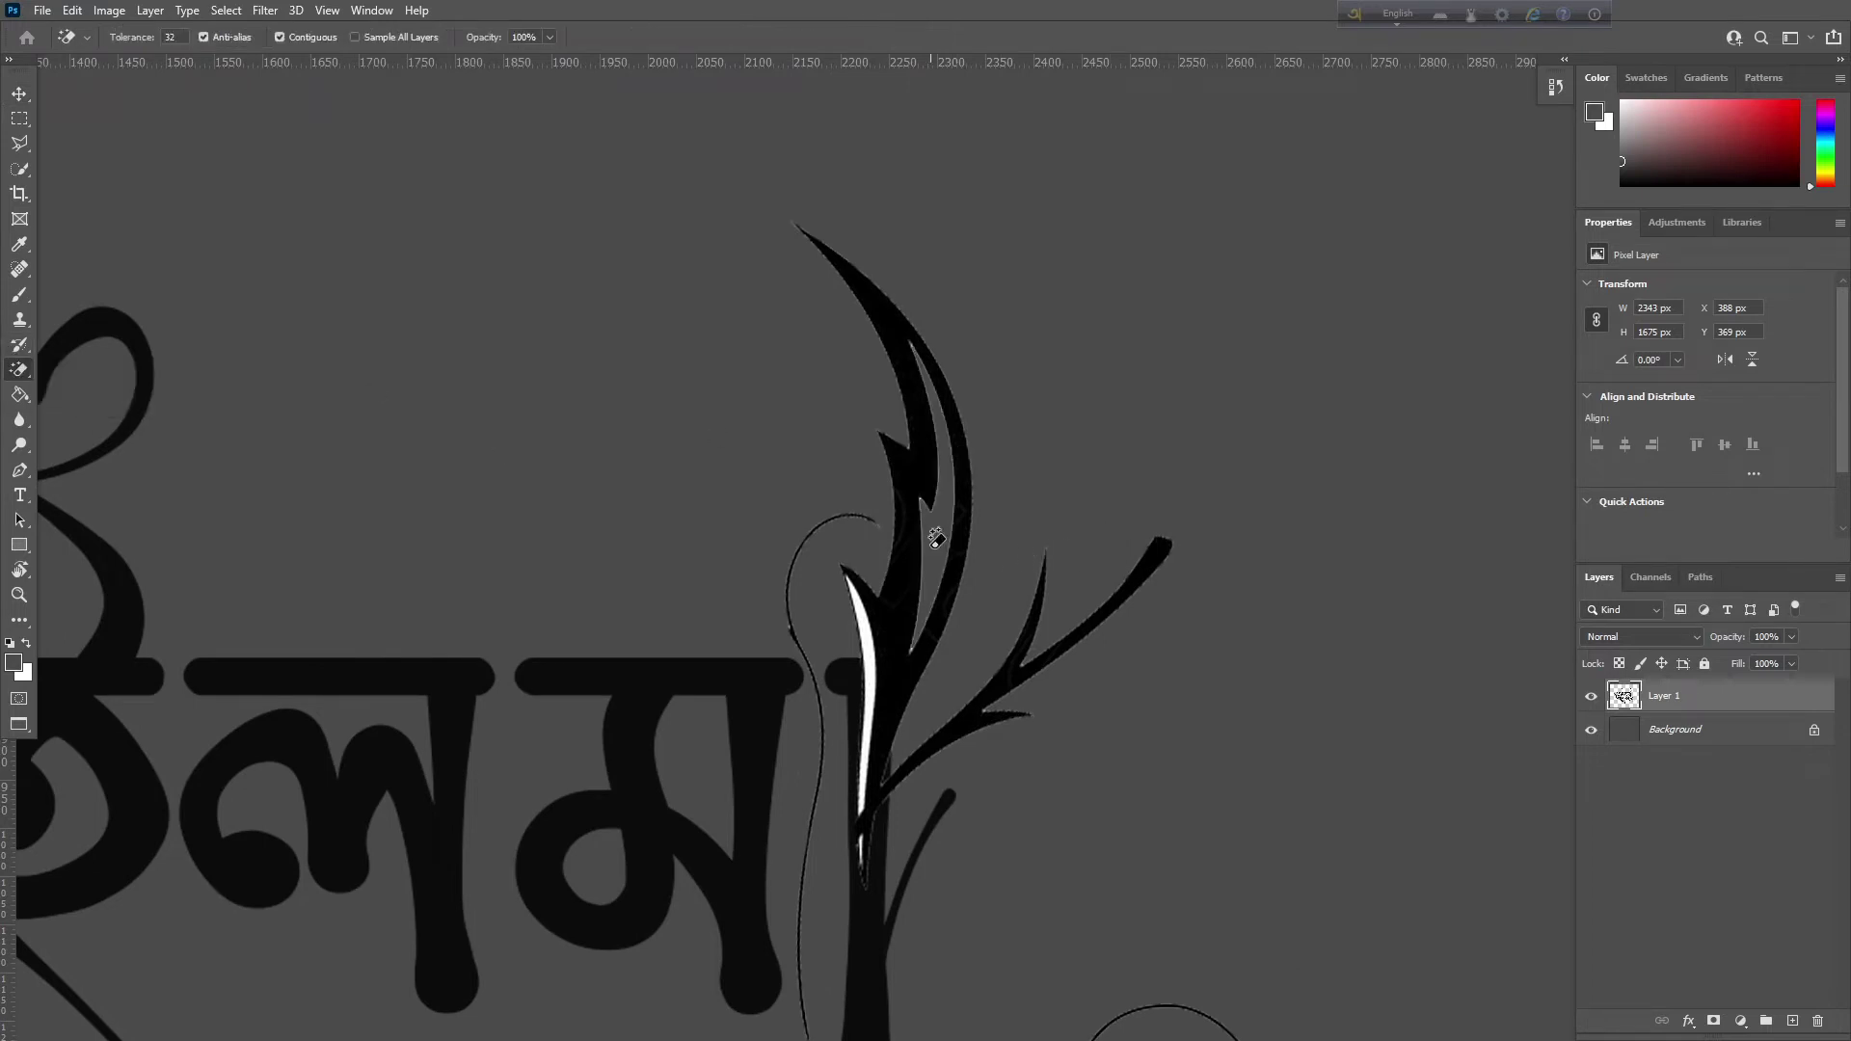
click(865, 642)
Magic-erase the white slivers in the stem and left leaf, then zoom out
scroll(909, 541, down, 4)
scroll(910, 541, left, 4)
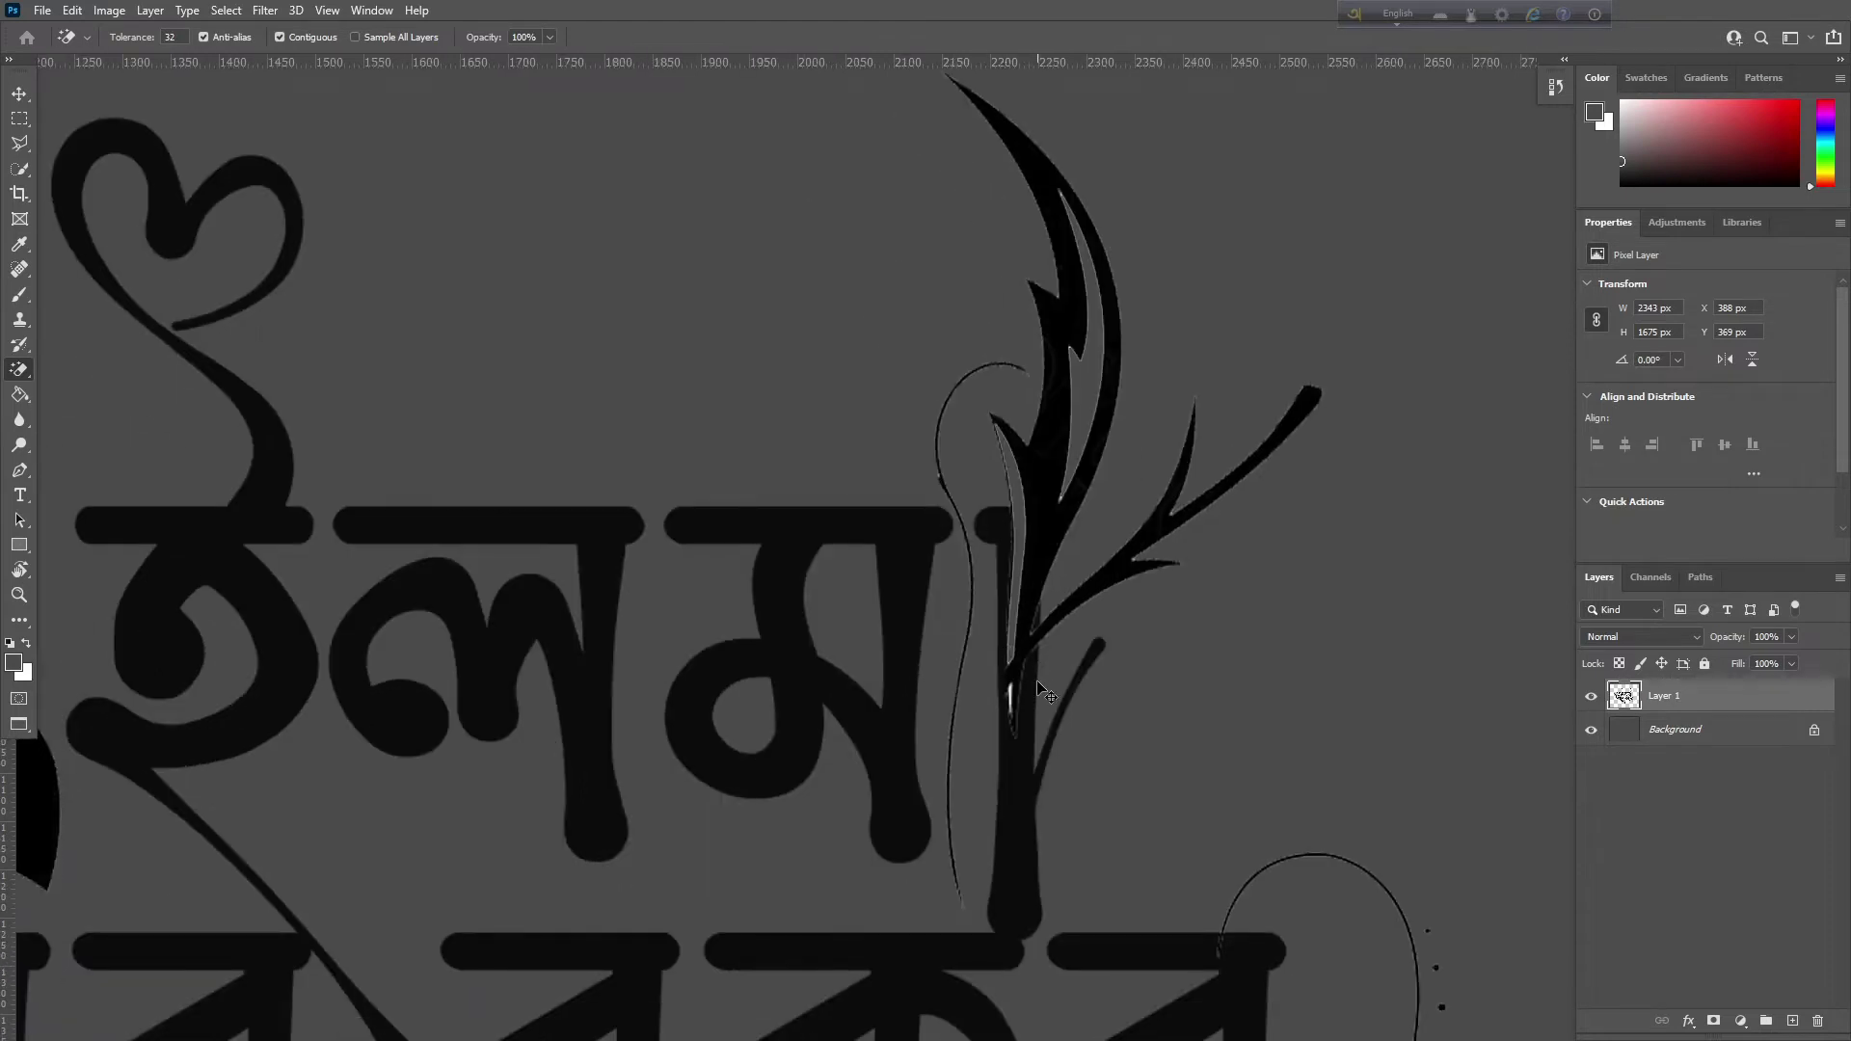
scroll(1011, 683, up, 6)
scroll(972, 264, down, 5)
scroll(972, 264, right, 2)
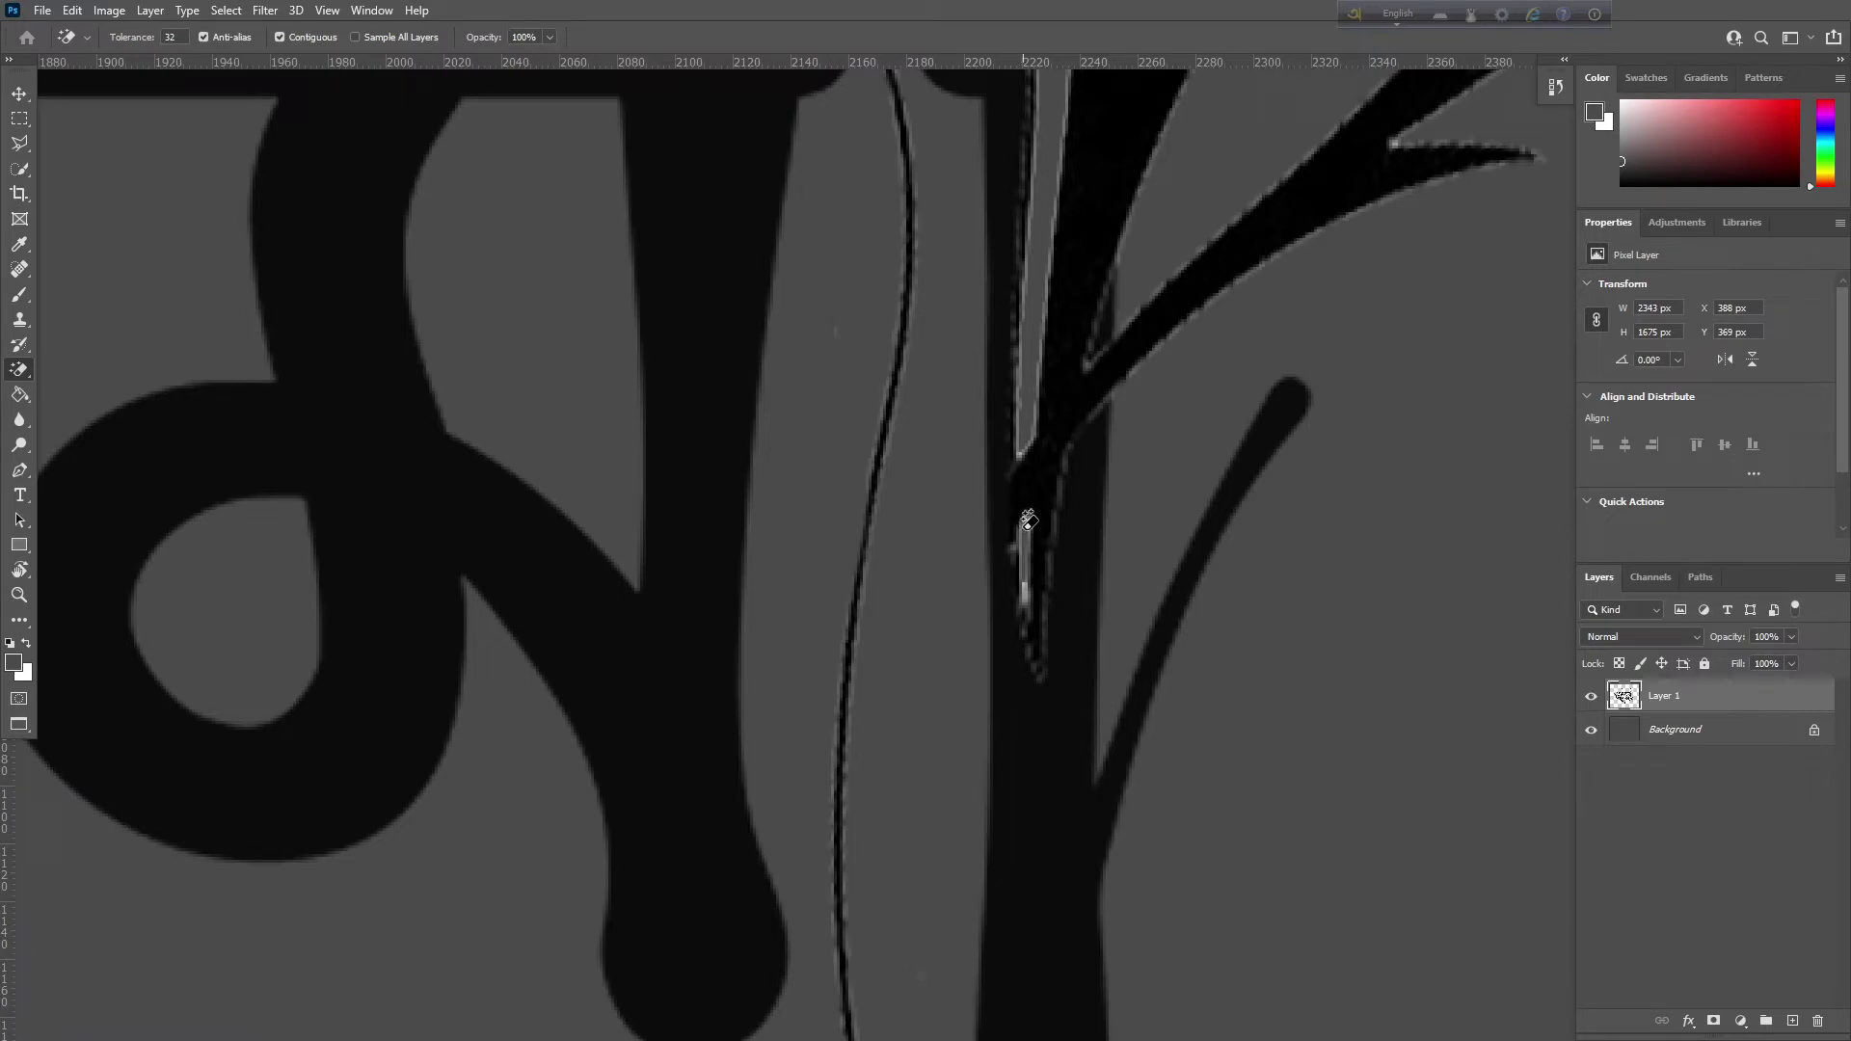
mouse_move(1068, 440)
mouse_down()
mouse_move(732, 546)
mouse_move(864, 508)
mouse_move(790, 521)
mouse_move(750, 467)
mouse_move(1120, 401)
mouse_move(1173, 322)
mouse_up()
drag(740, 763, 864, 599)
click(728, 613)
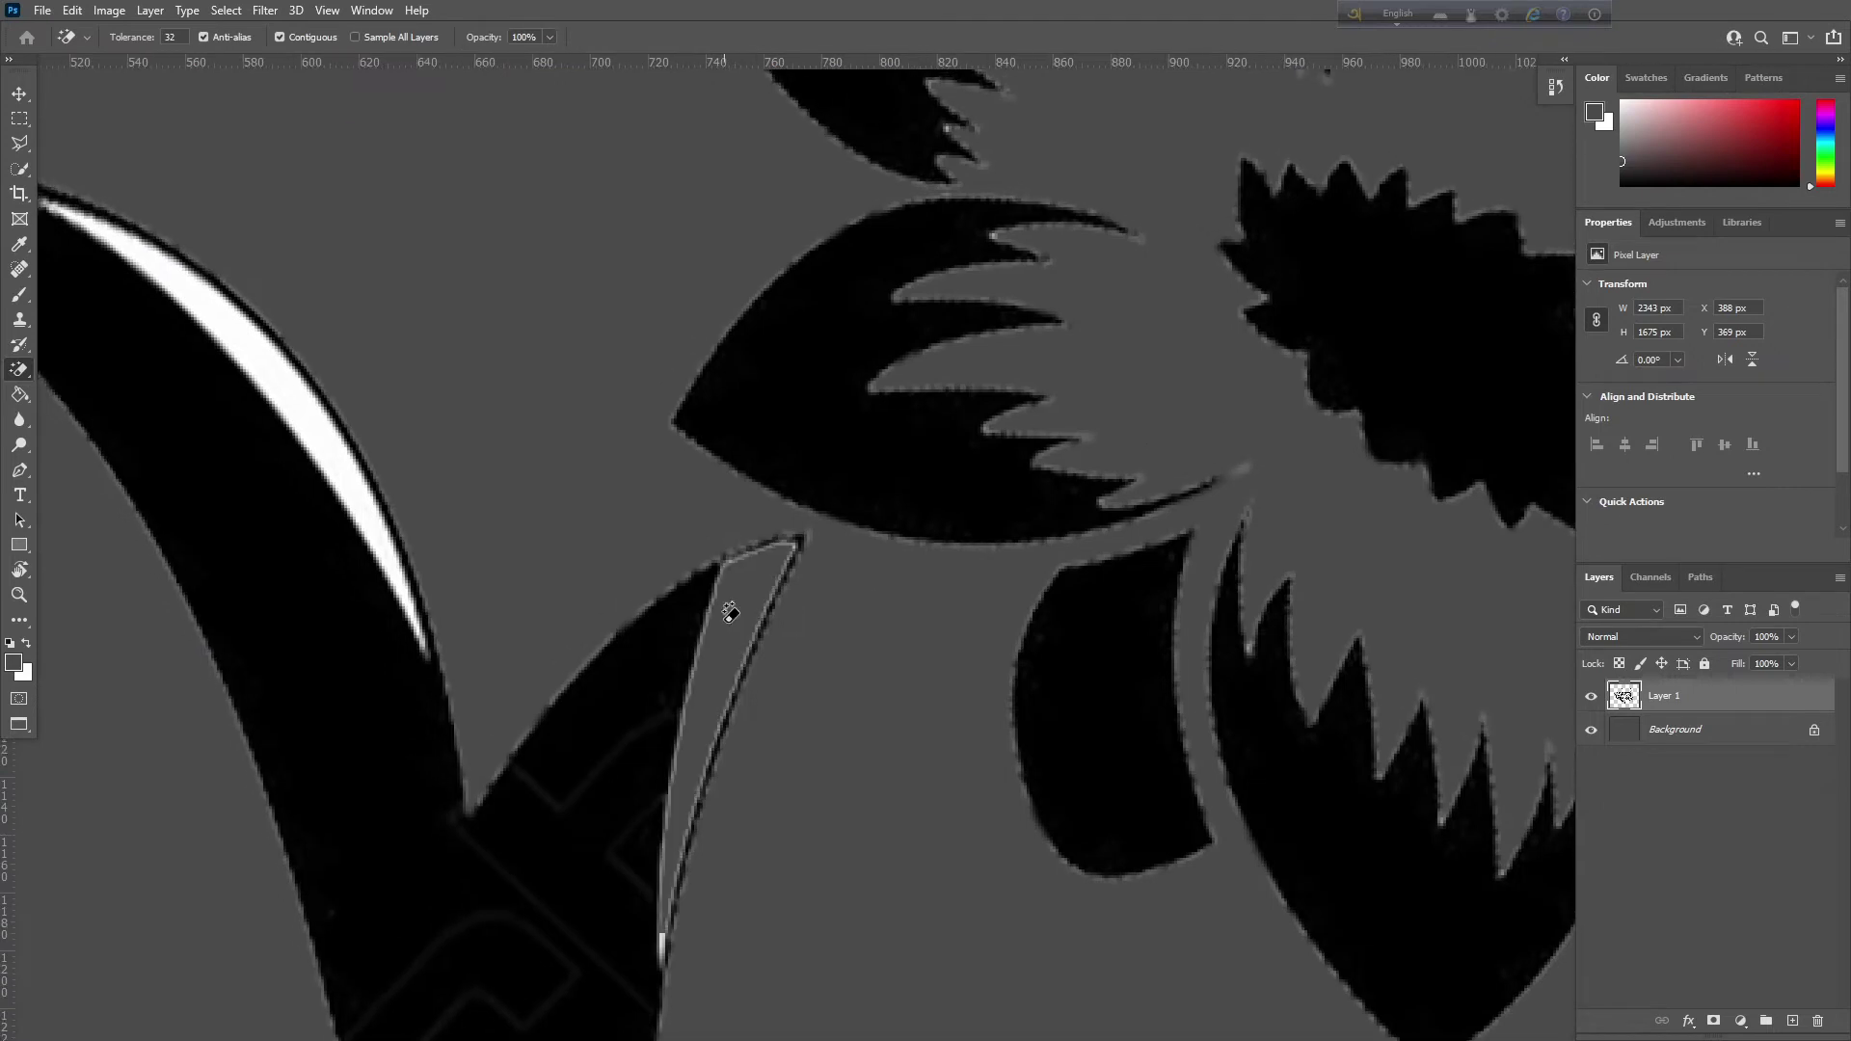
click(359, 459)
key(ctrl+minus)
key(ctrl+minus)
key(ctrl+minus)
key(ctrl+minus)
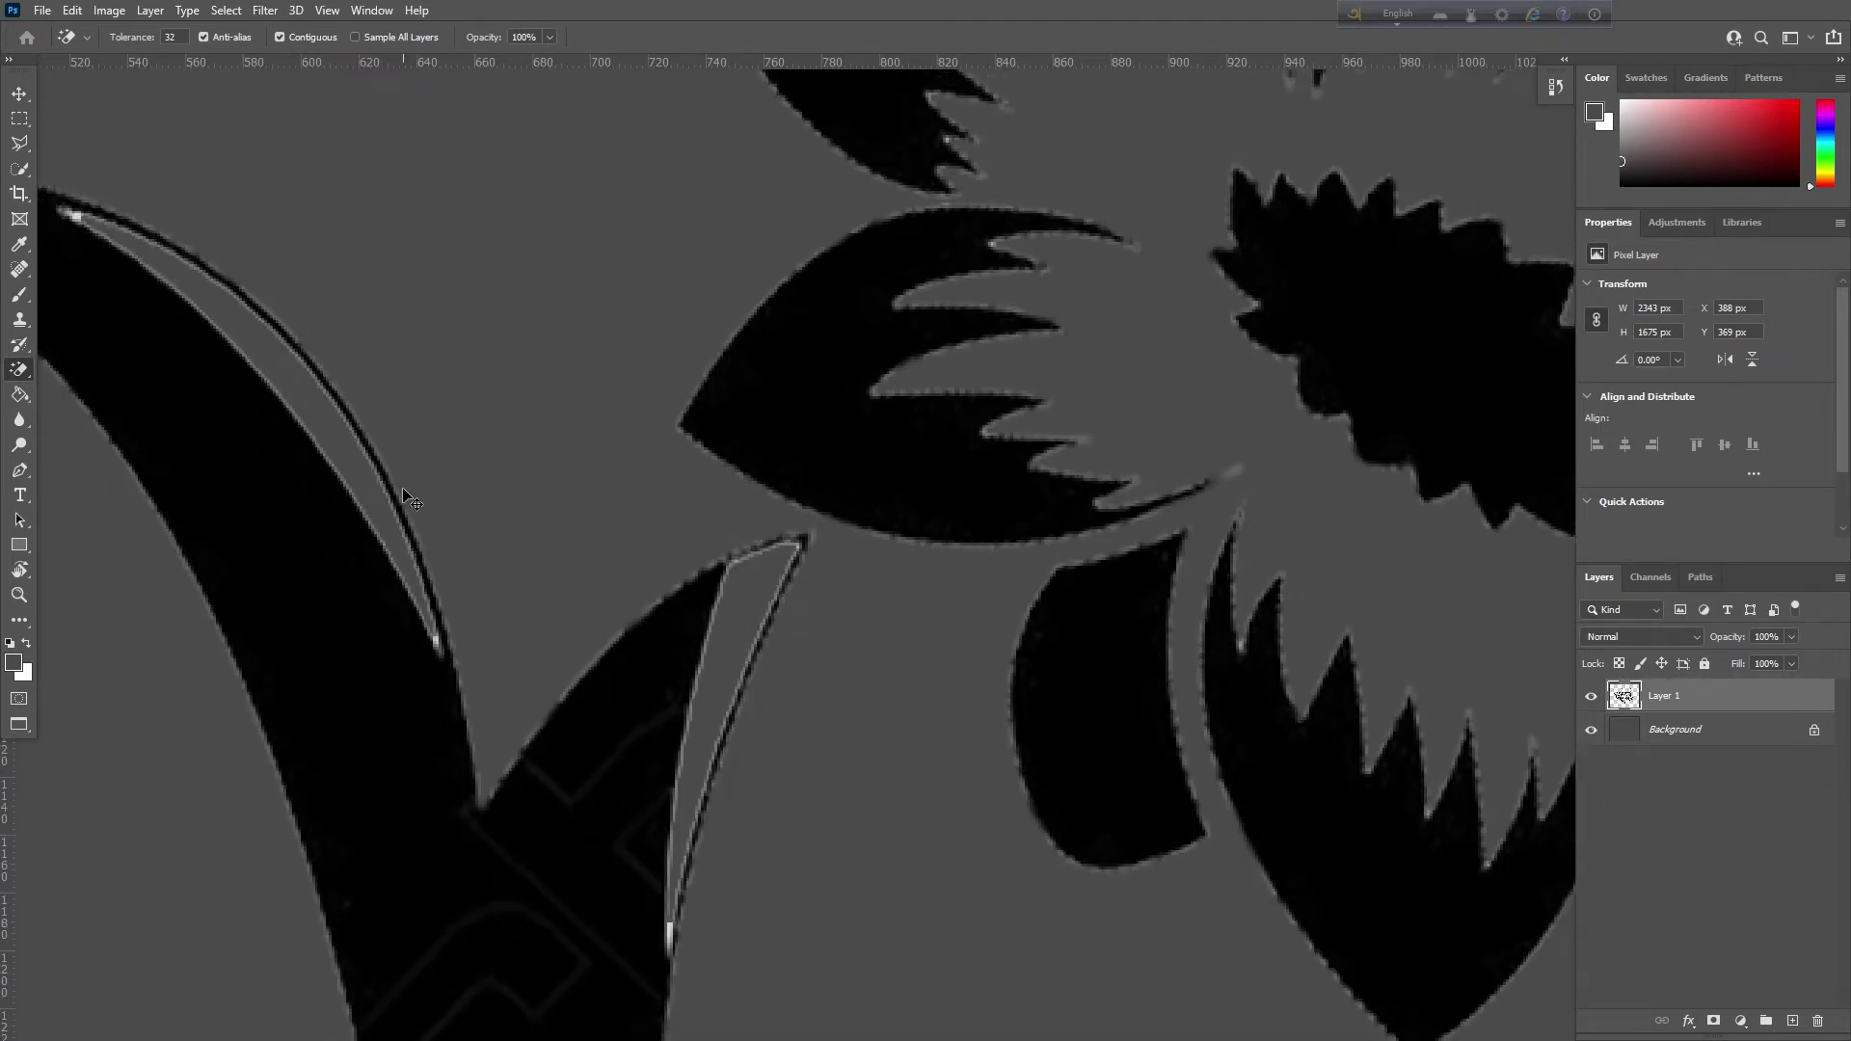
key(ctrl+minus)
key(ctrl+minus)
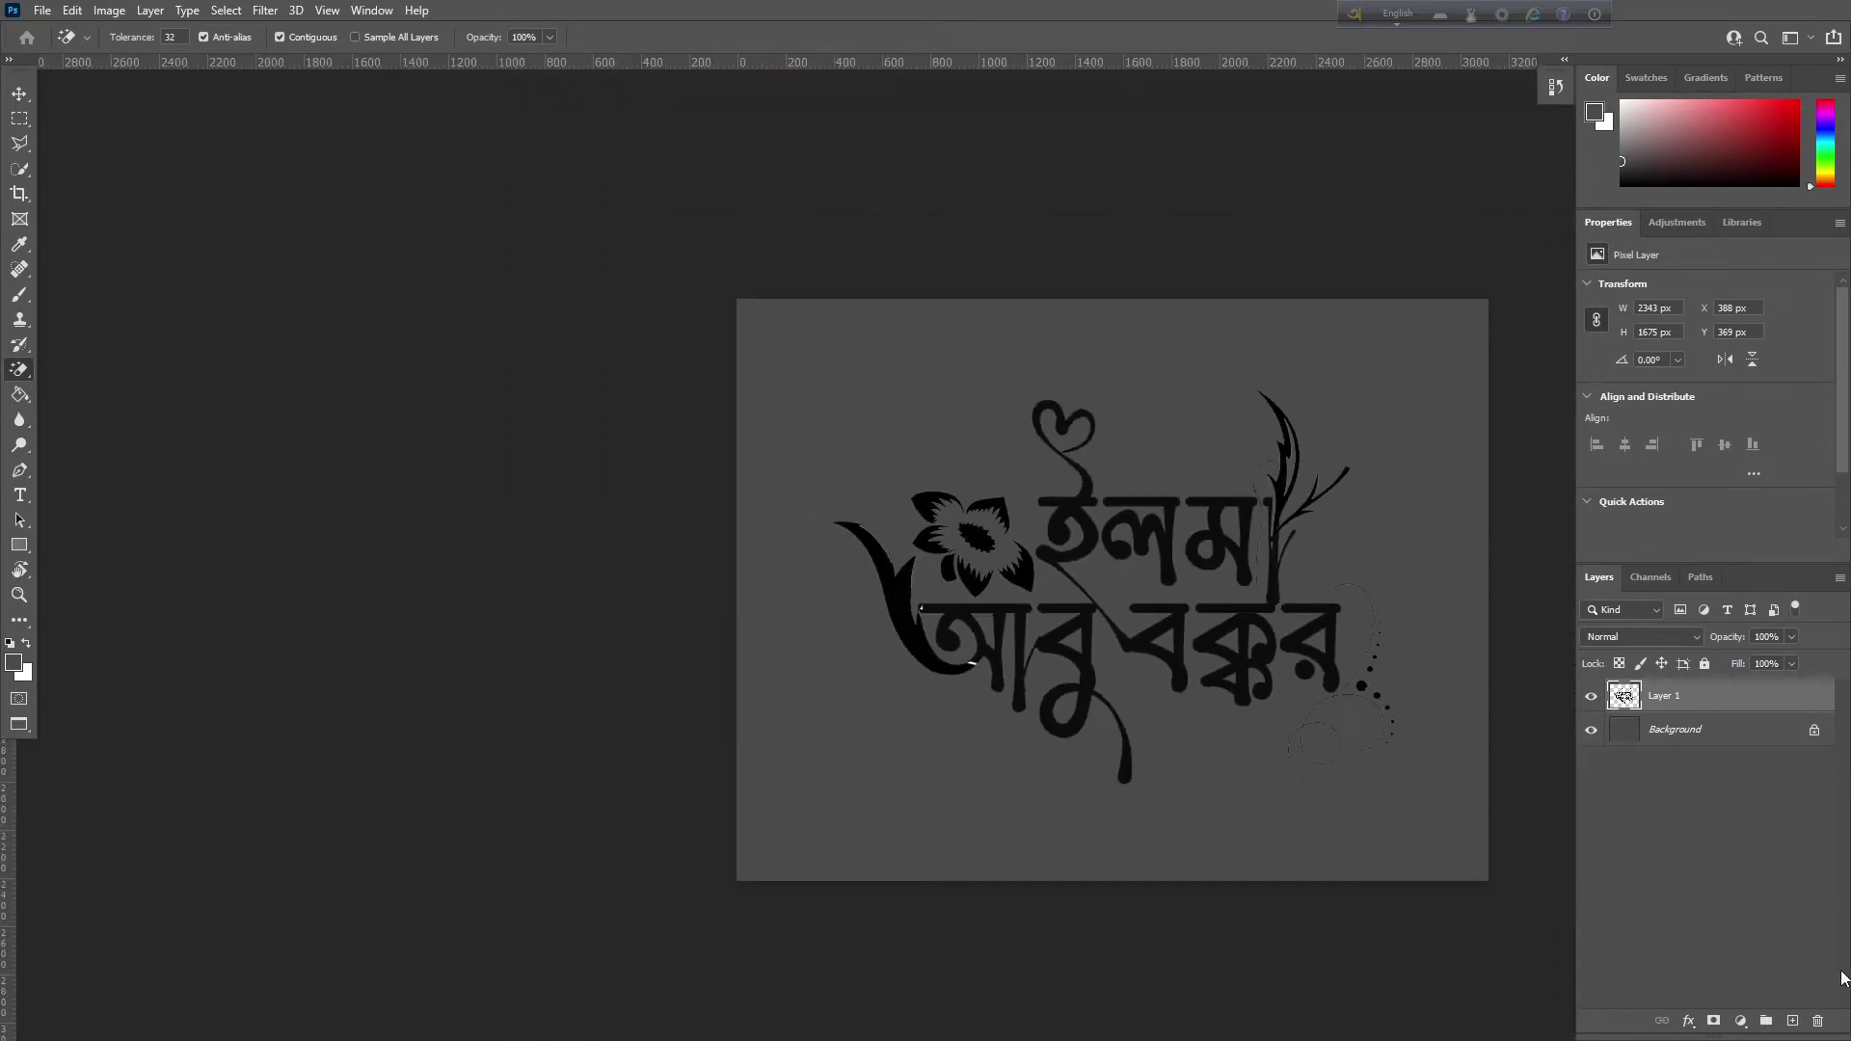
Paste the gold texture as a new layer and scale it past the canvas edges
key(ctrl+v)
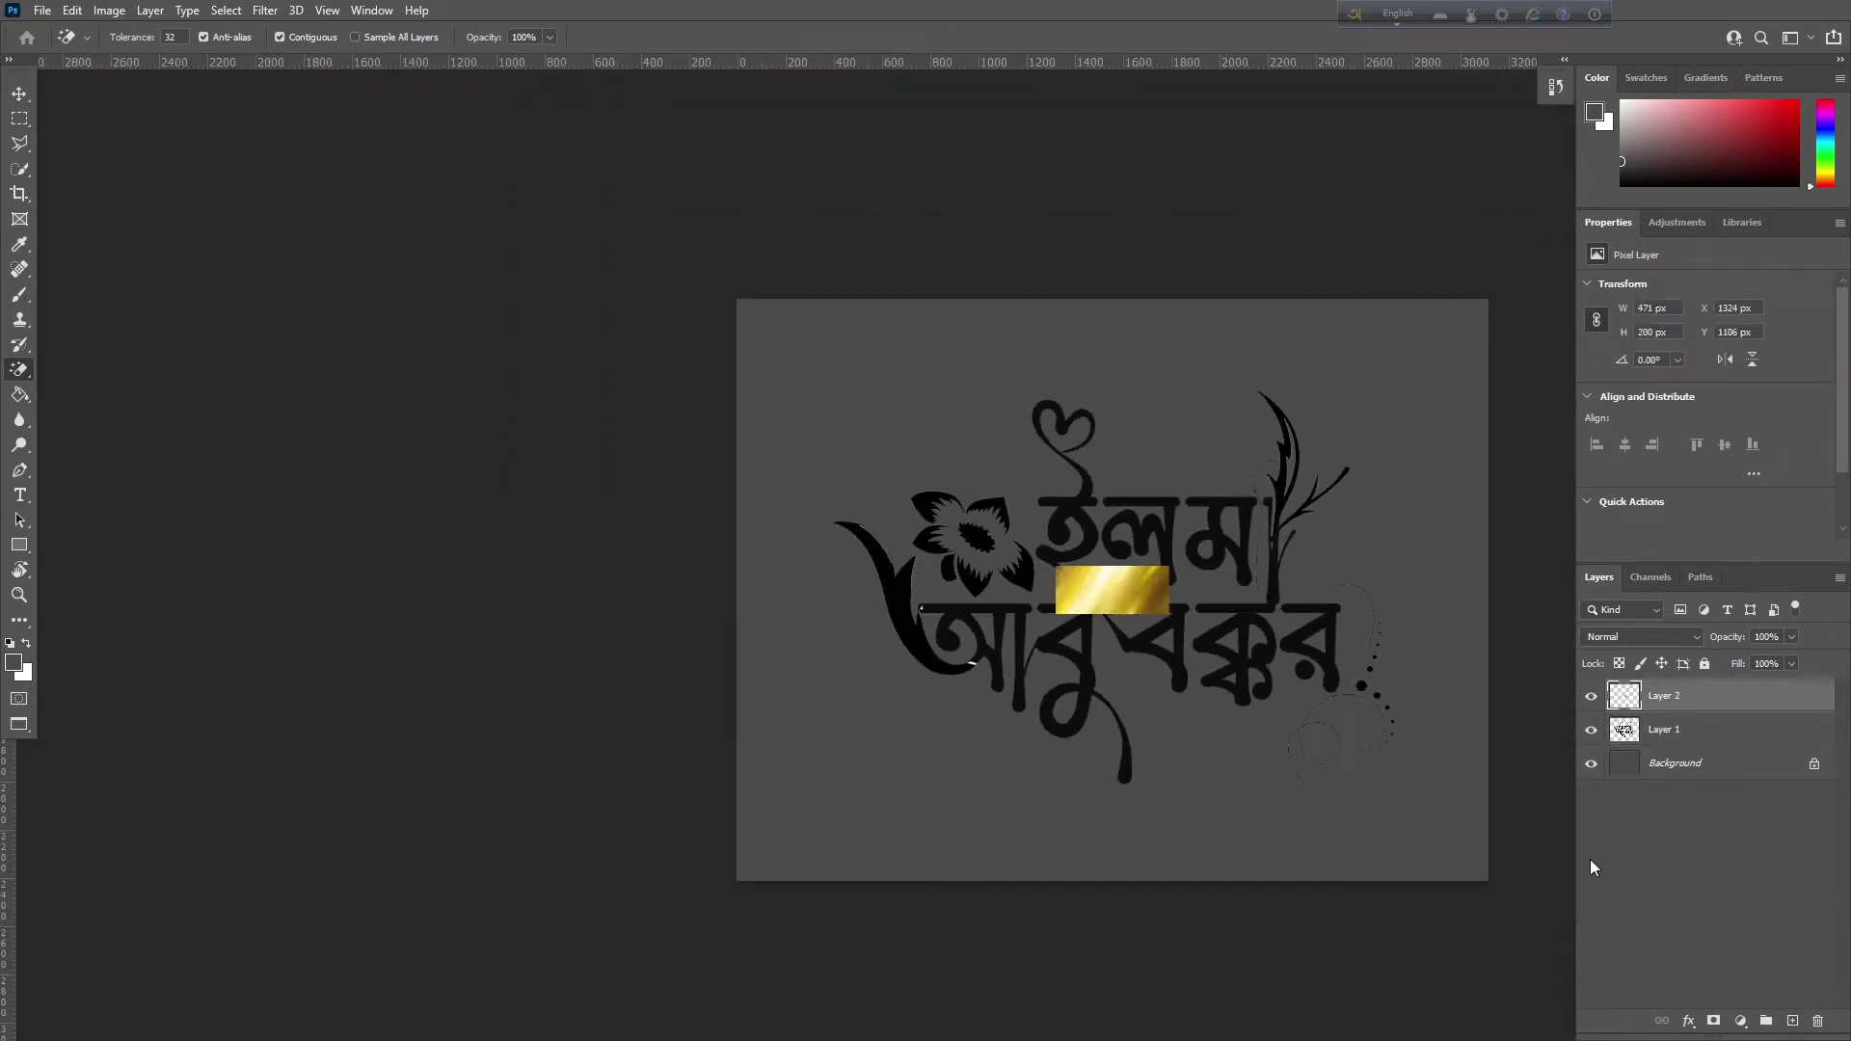
key(ctrl+t)
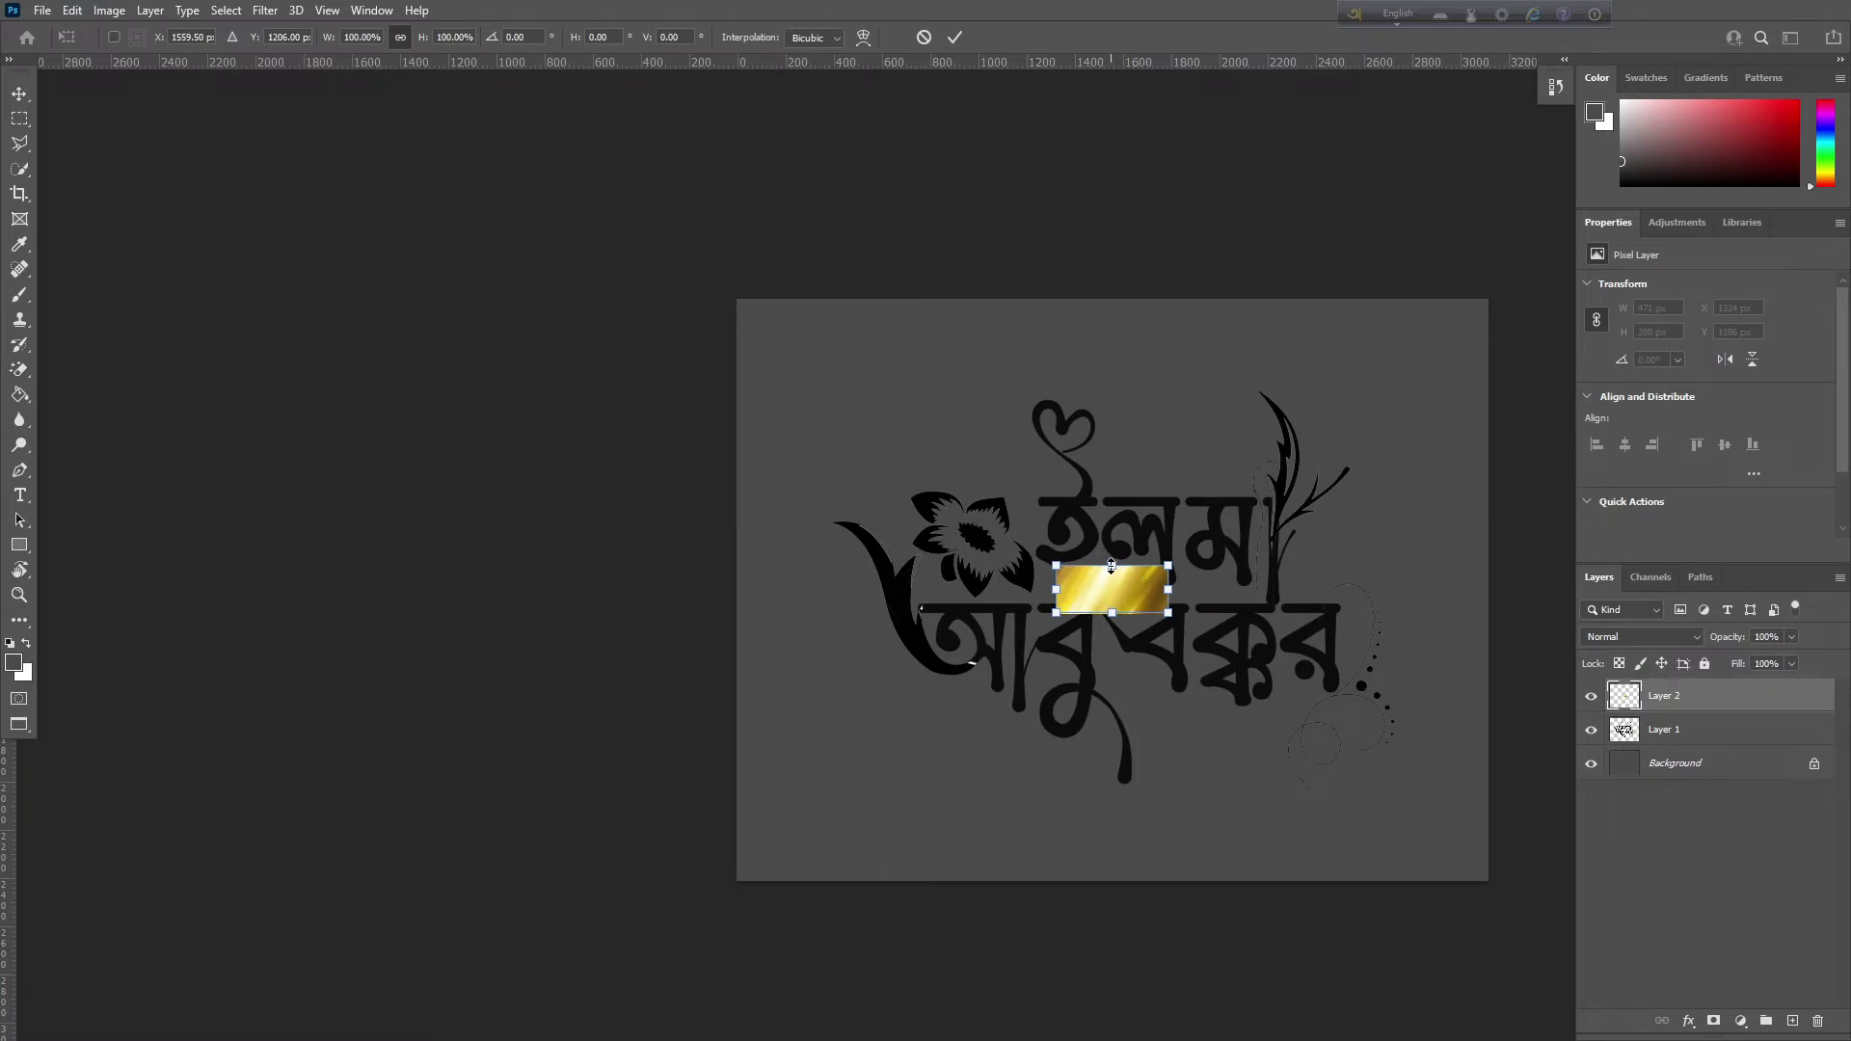
drag(1111, 566, 1109, 277)
drag(1195, 580, 1195, 615)
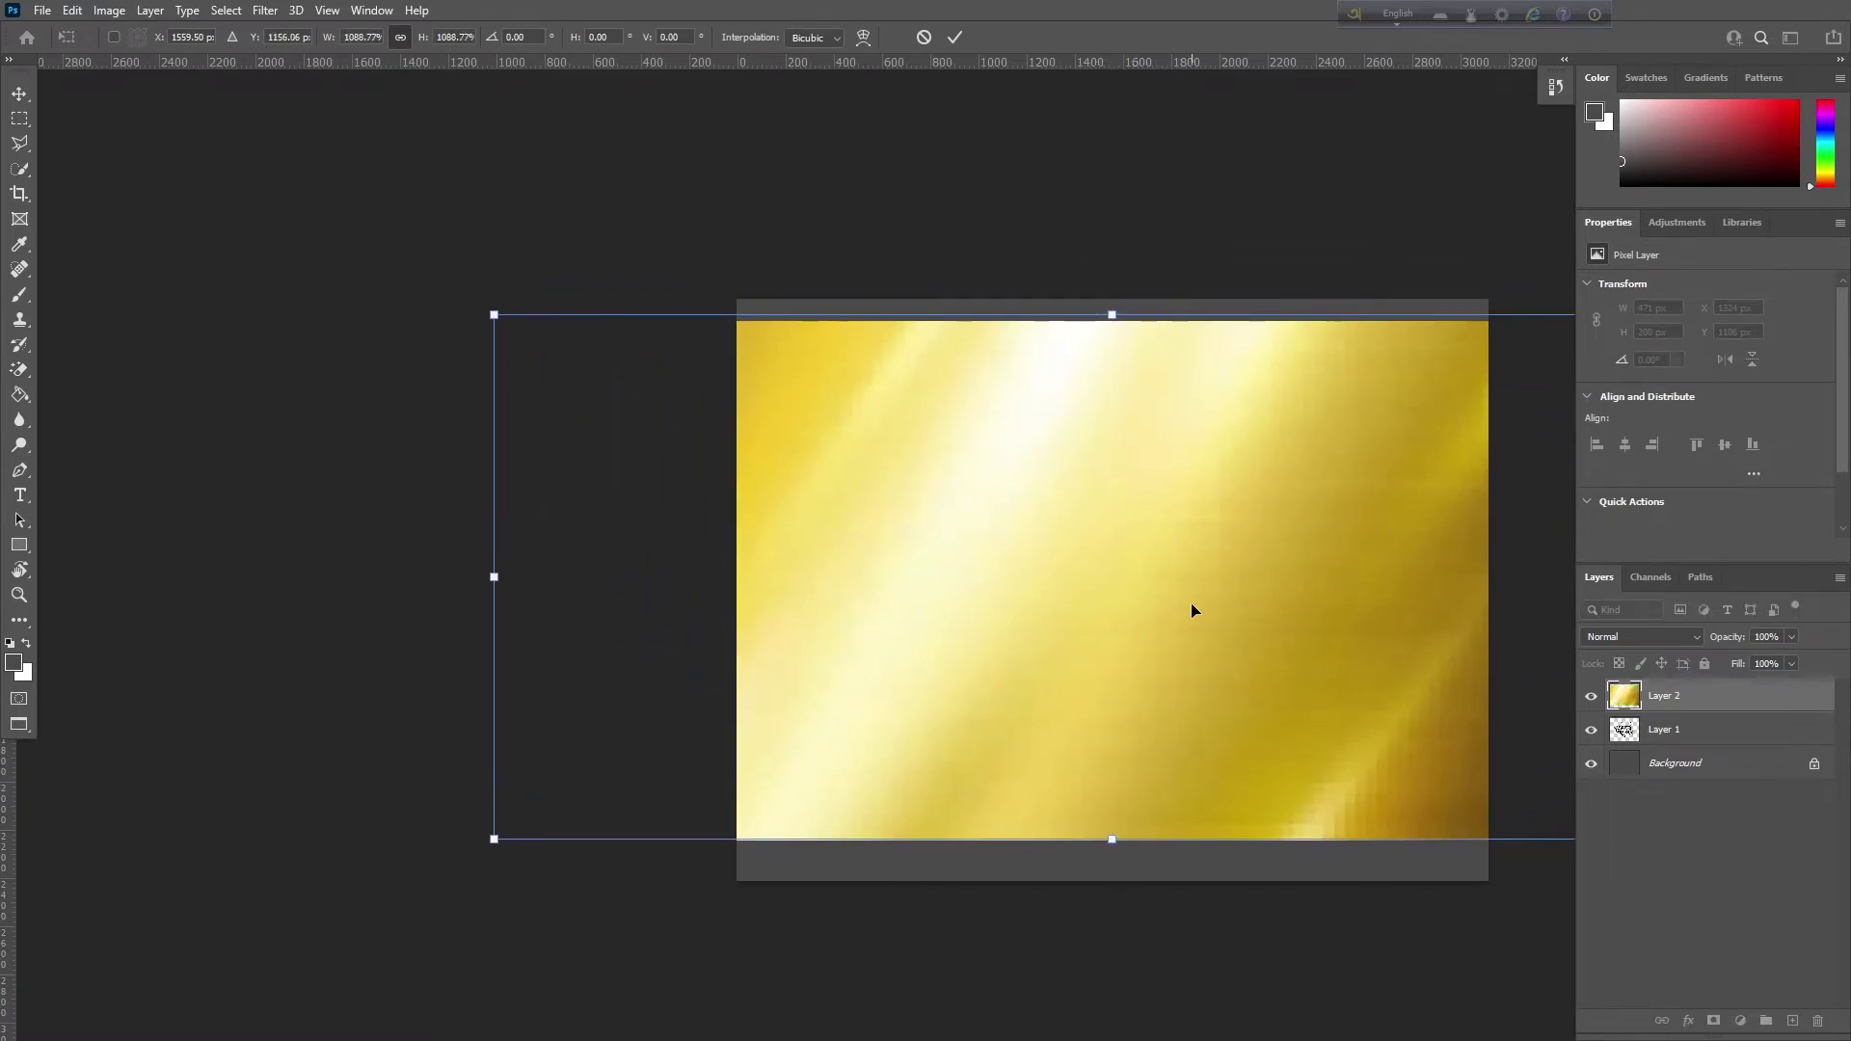
key(Return)
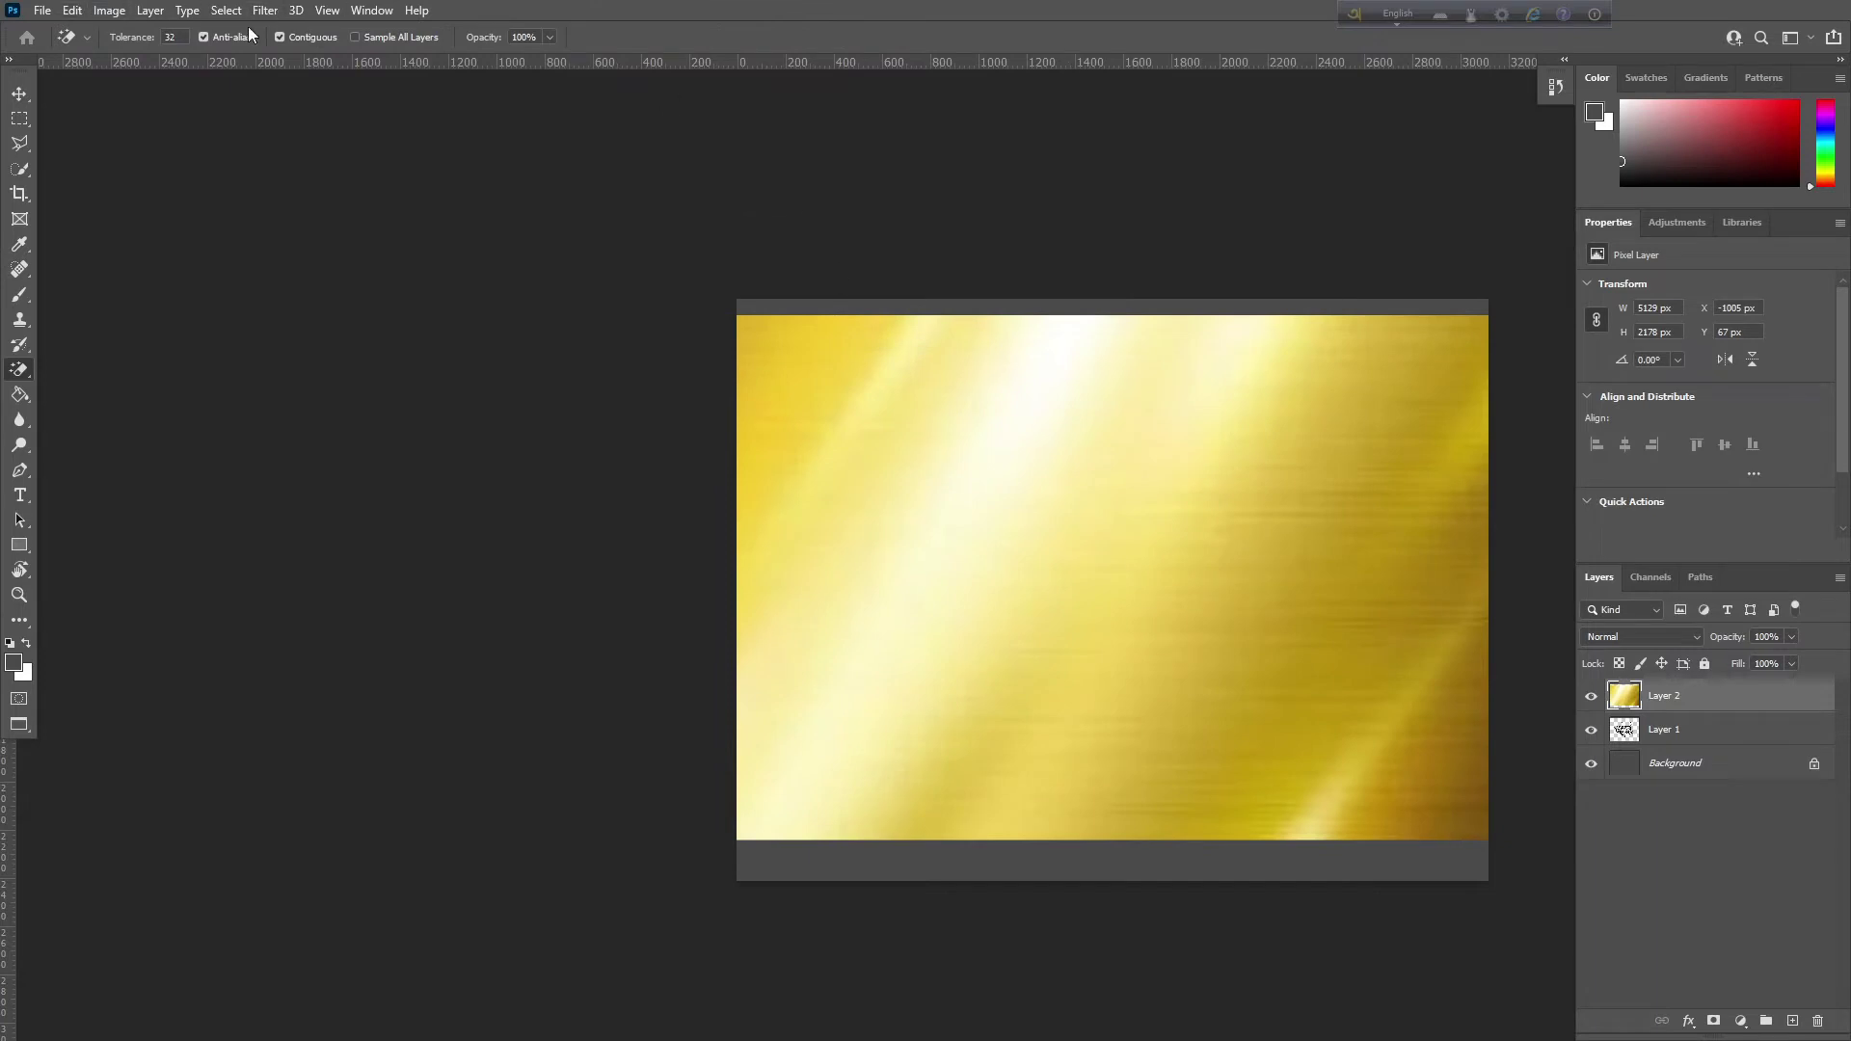
Apply a 4 px Gaussian Blur, then a 35 px Gaussian Blur to the gold texture
click(264, 11)
mouse_move(287, 254)
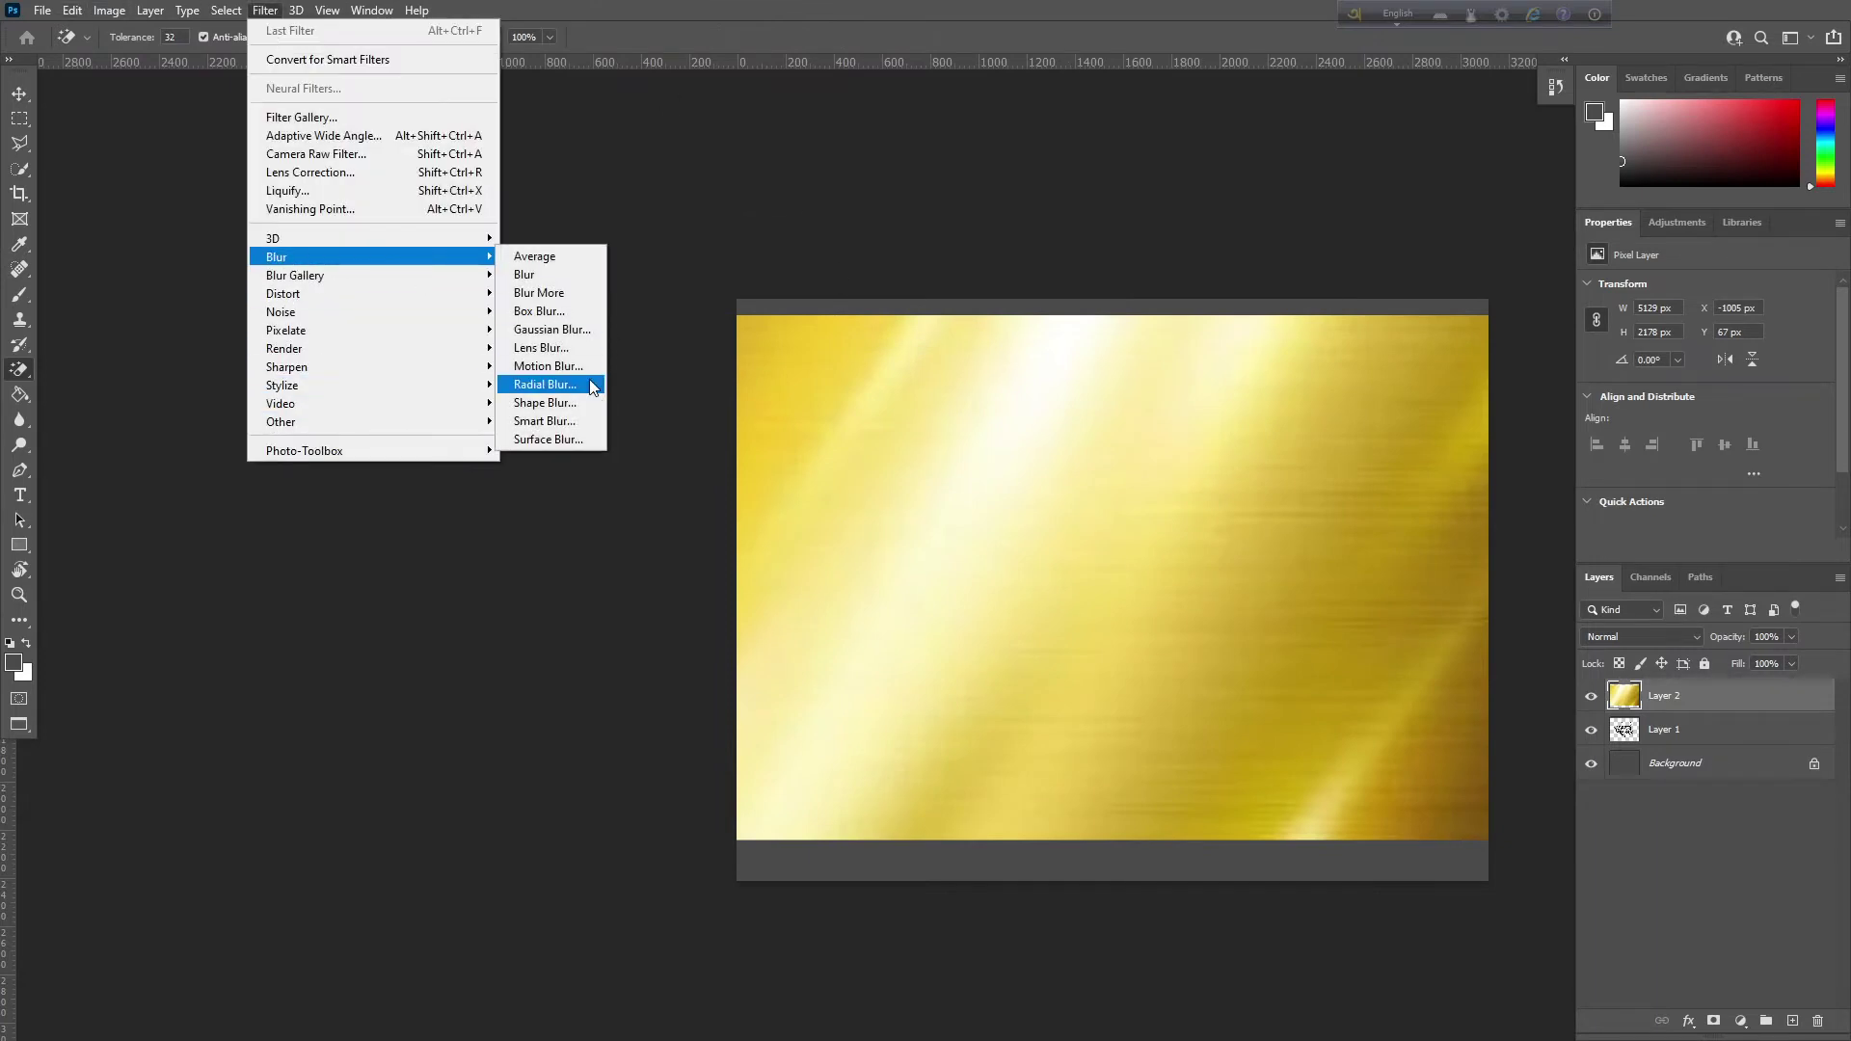
click(569, 329)
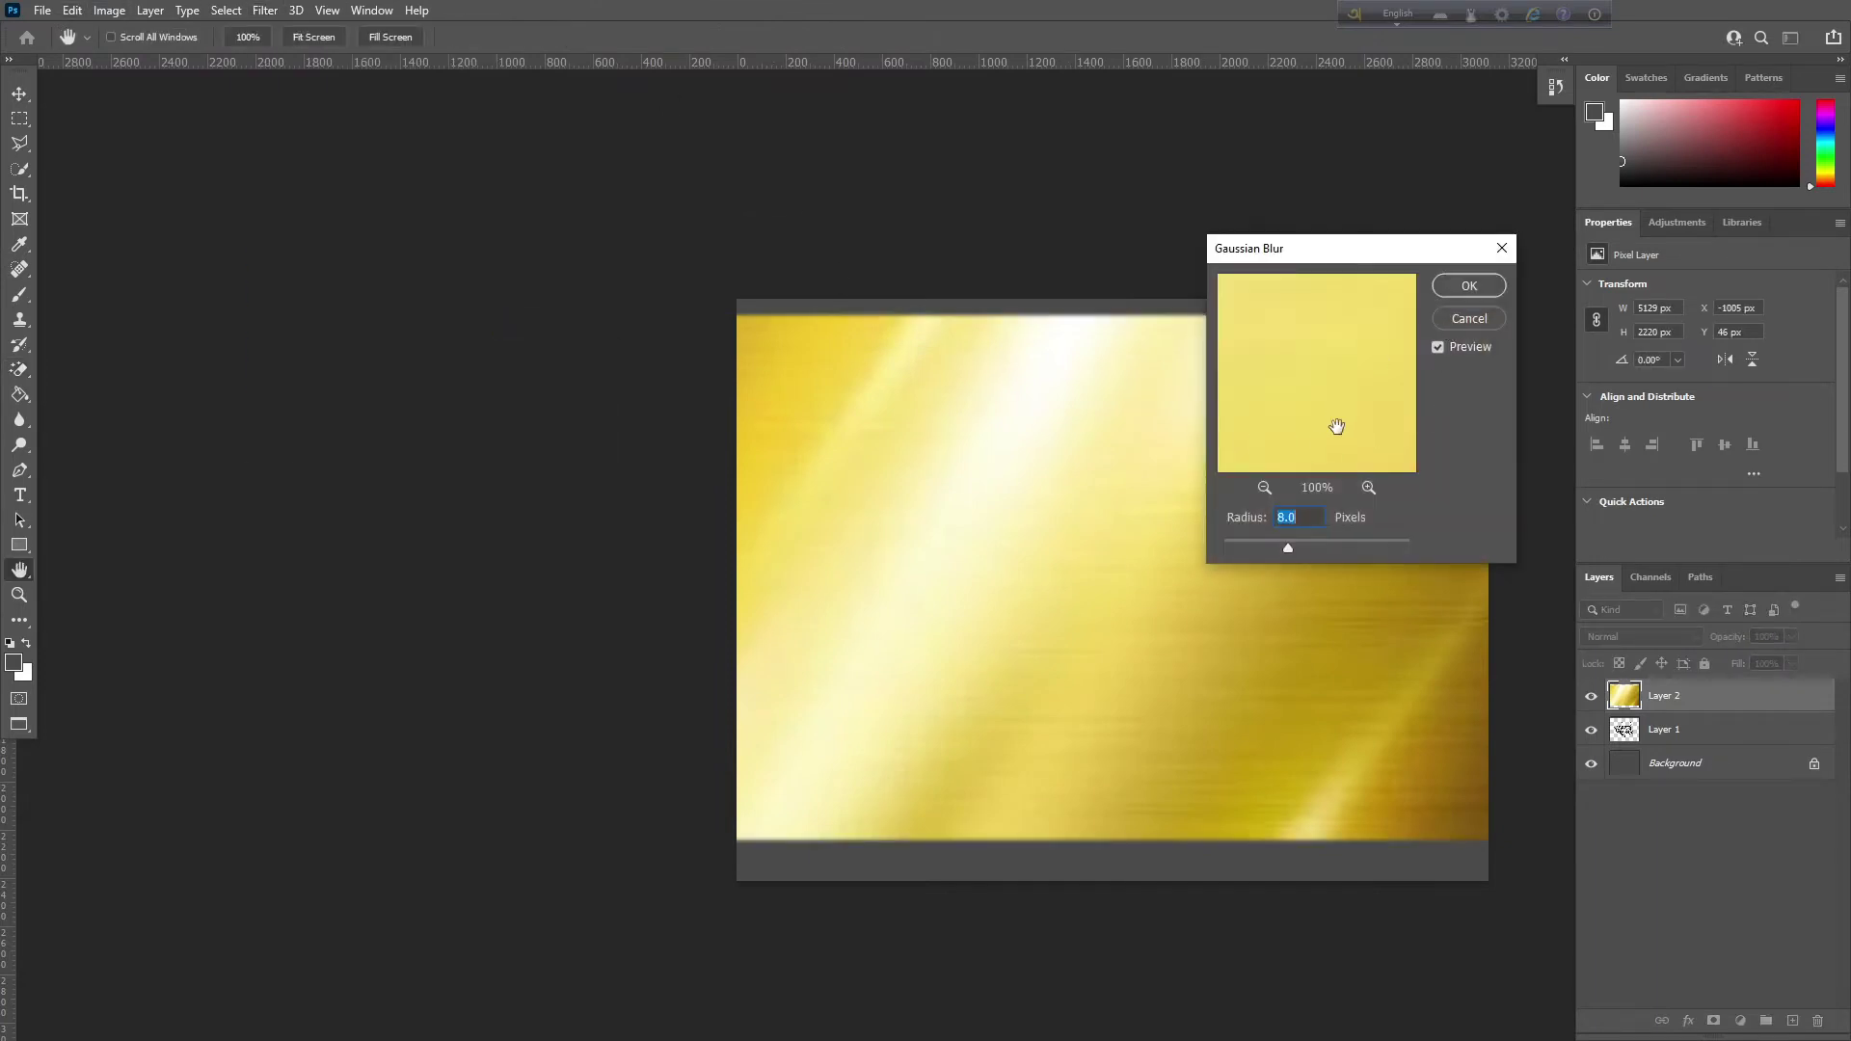
text(4)
key(Return)
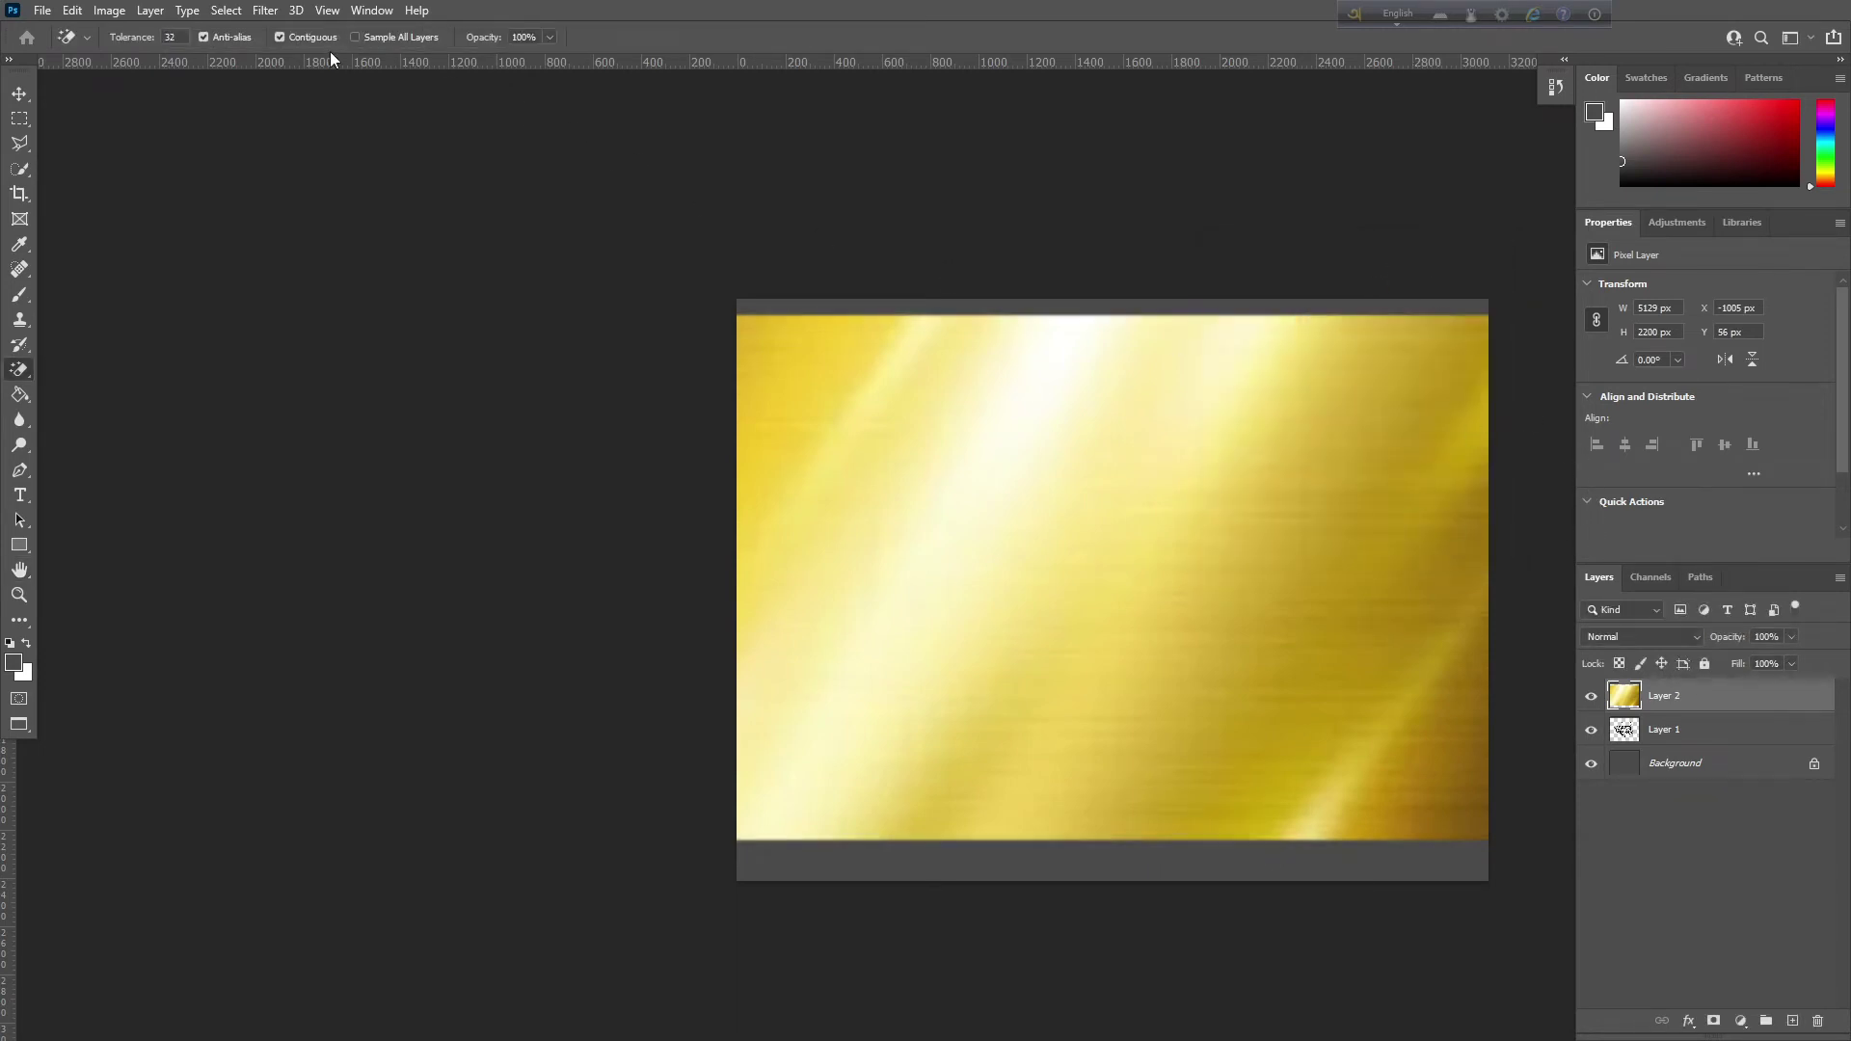
click(274, 12)
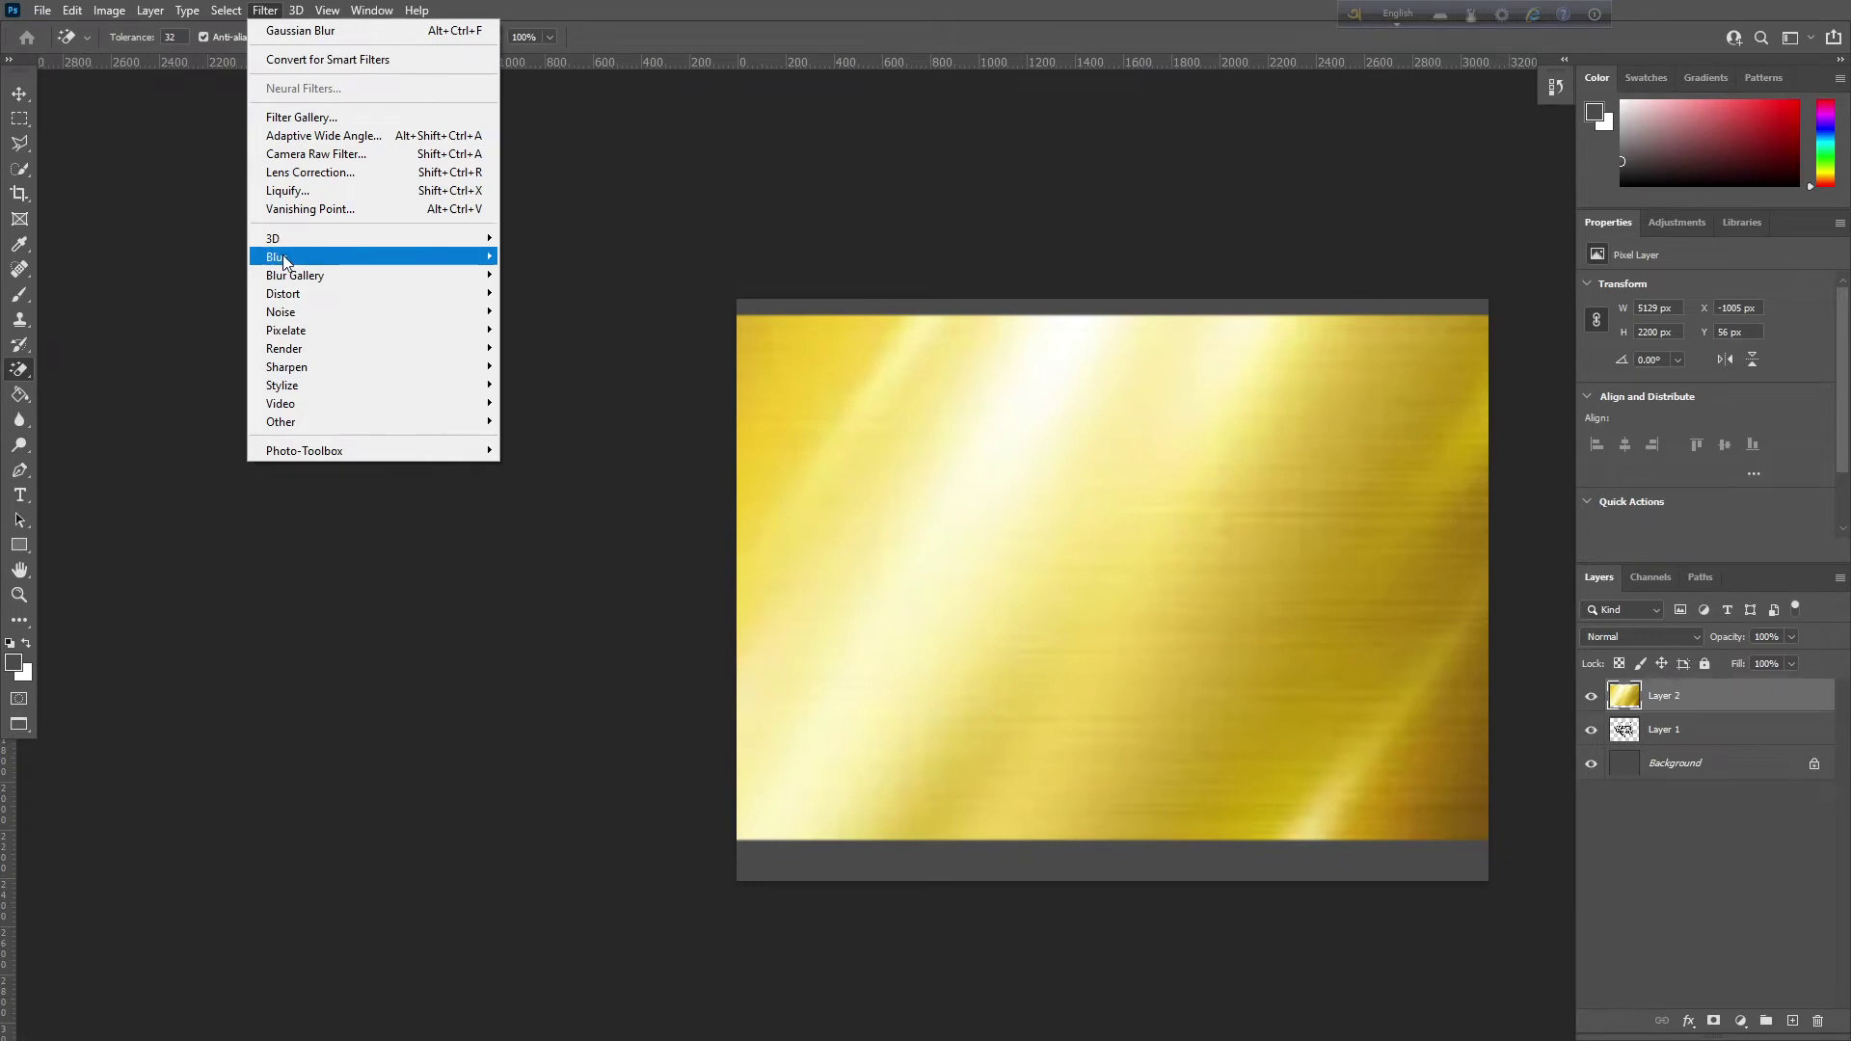
mouse_move(288, 257)
click(546, 328)
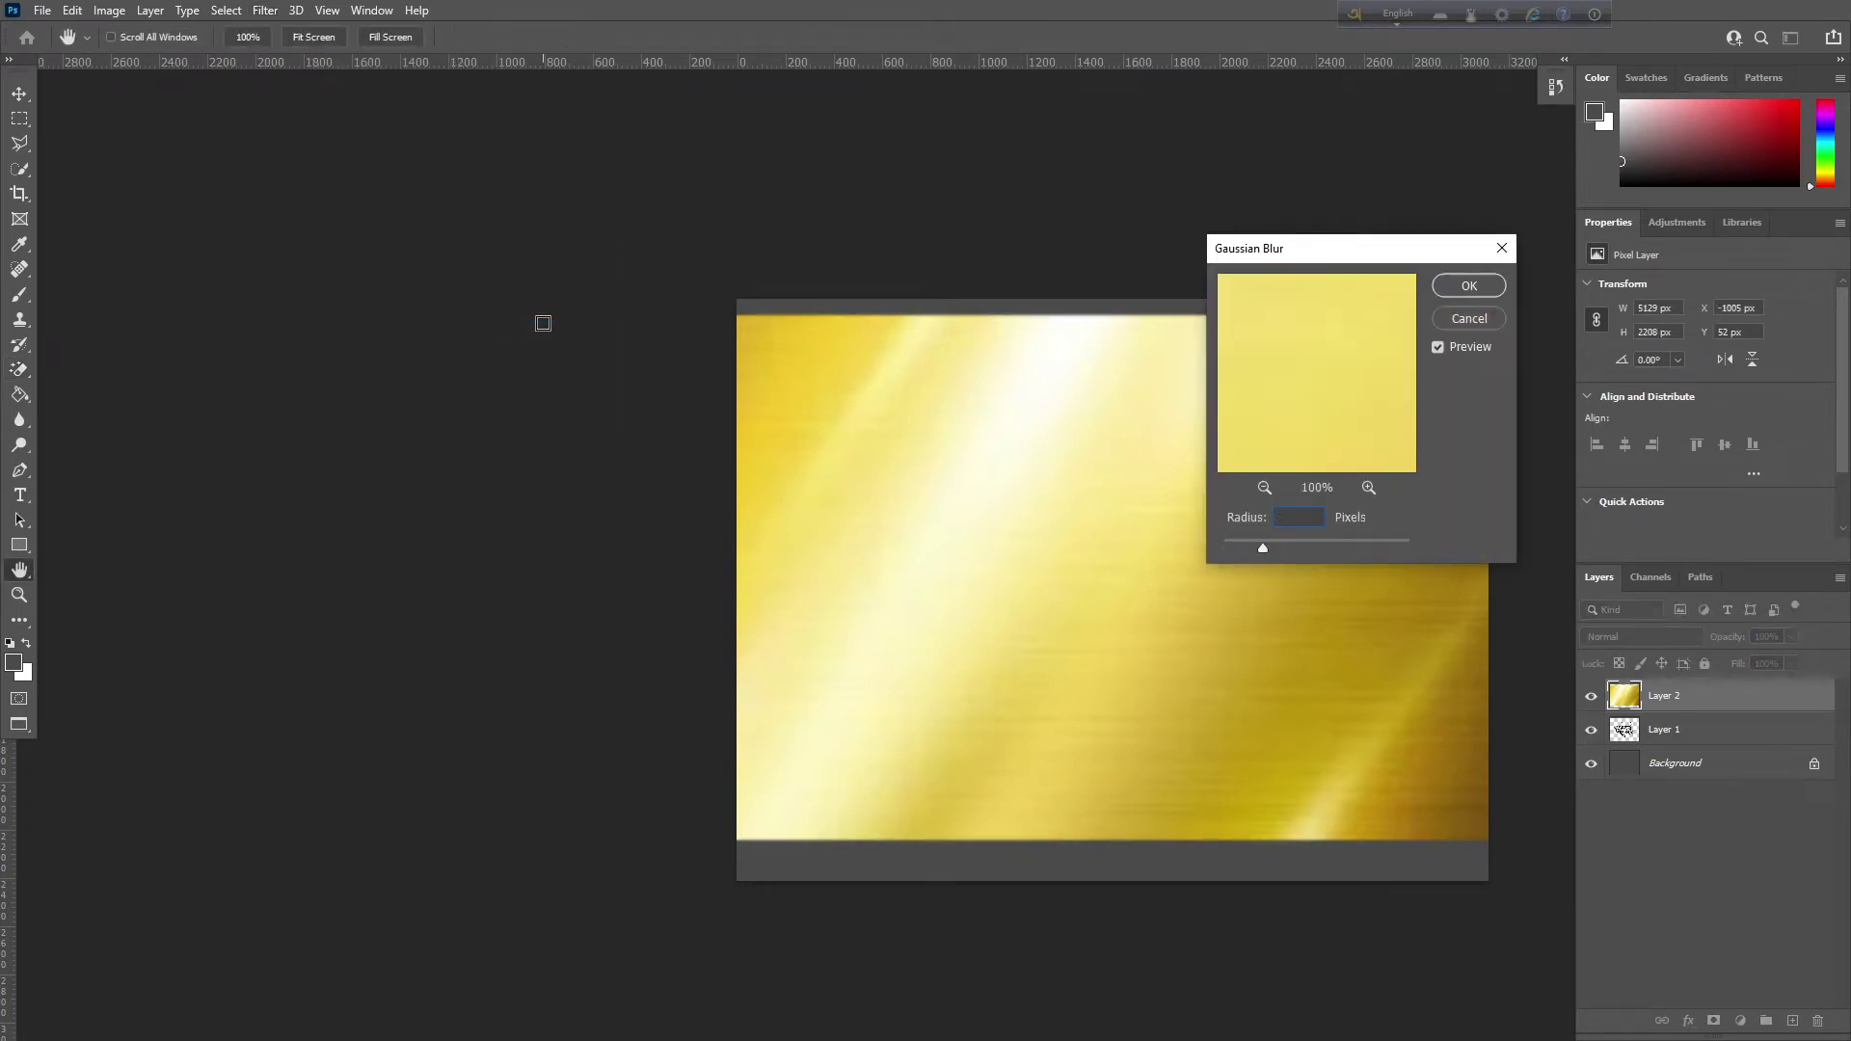
text(3)
text(5)
key(Return)
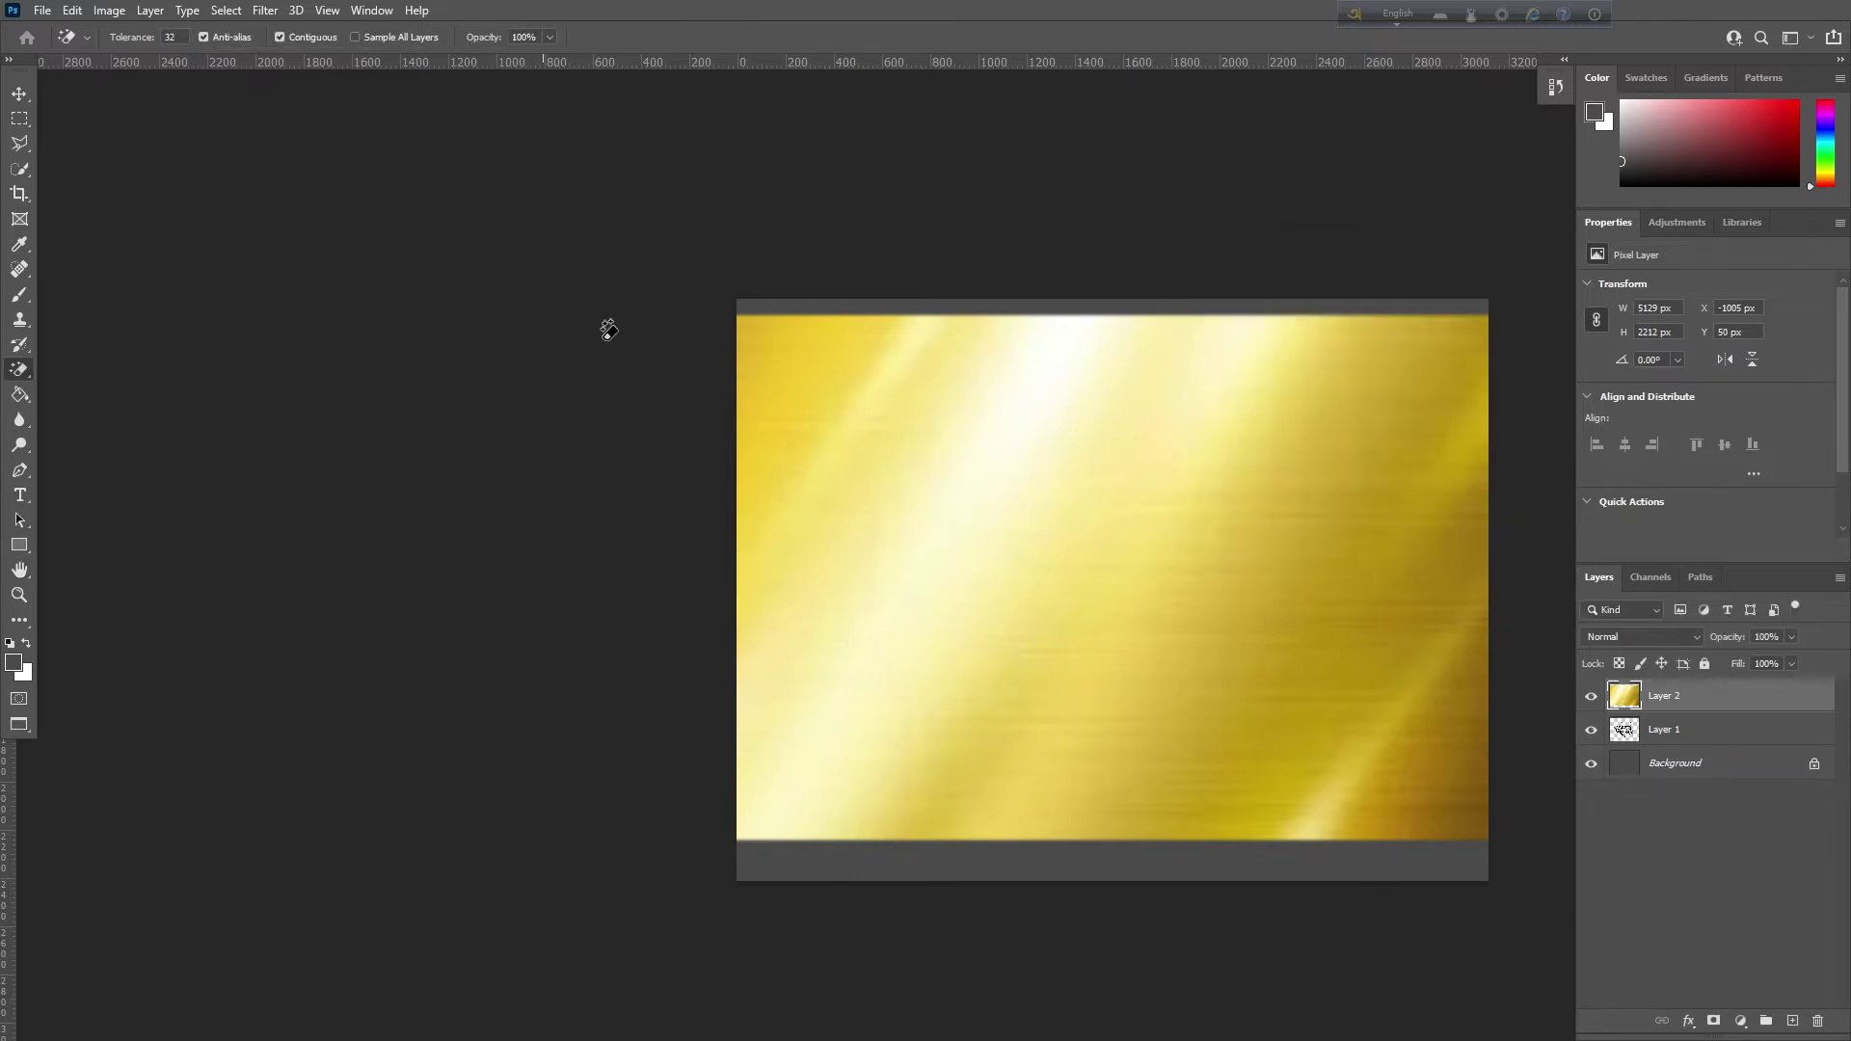
Clip the gold texture layer to the lettering with a clipping mask
right_click(1730, 704)
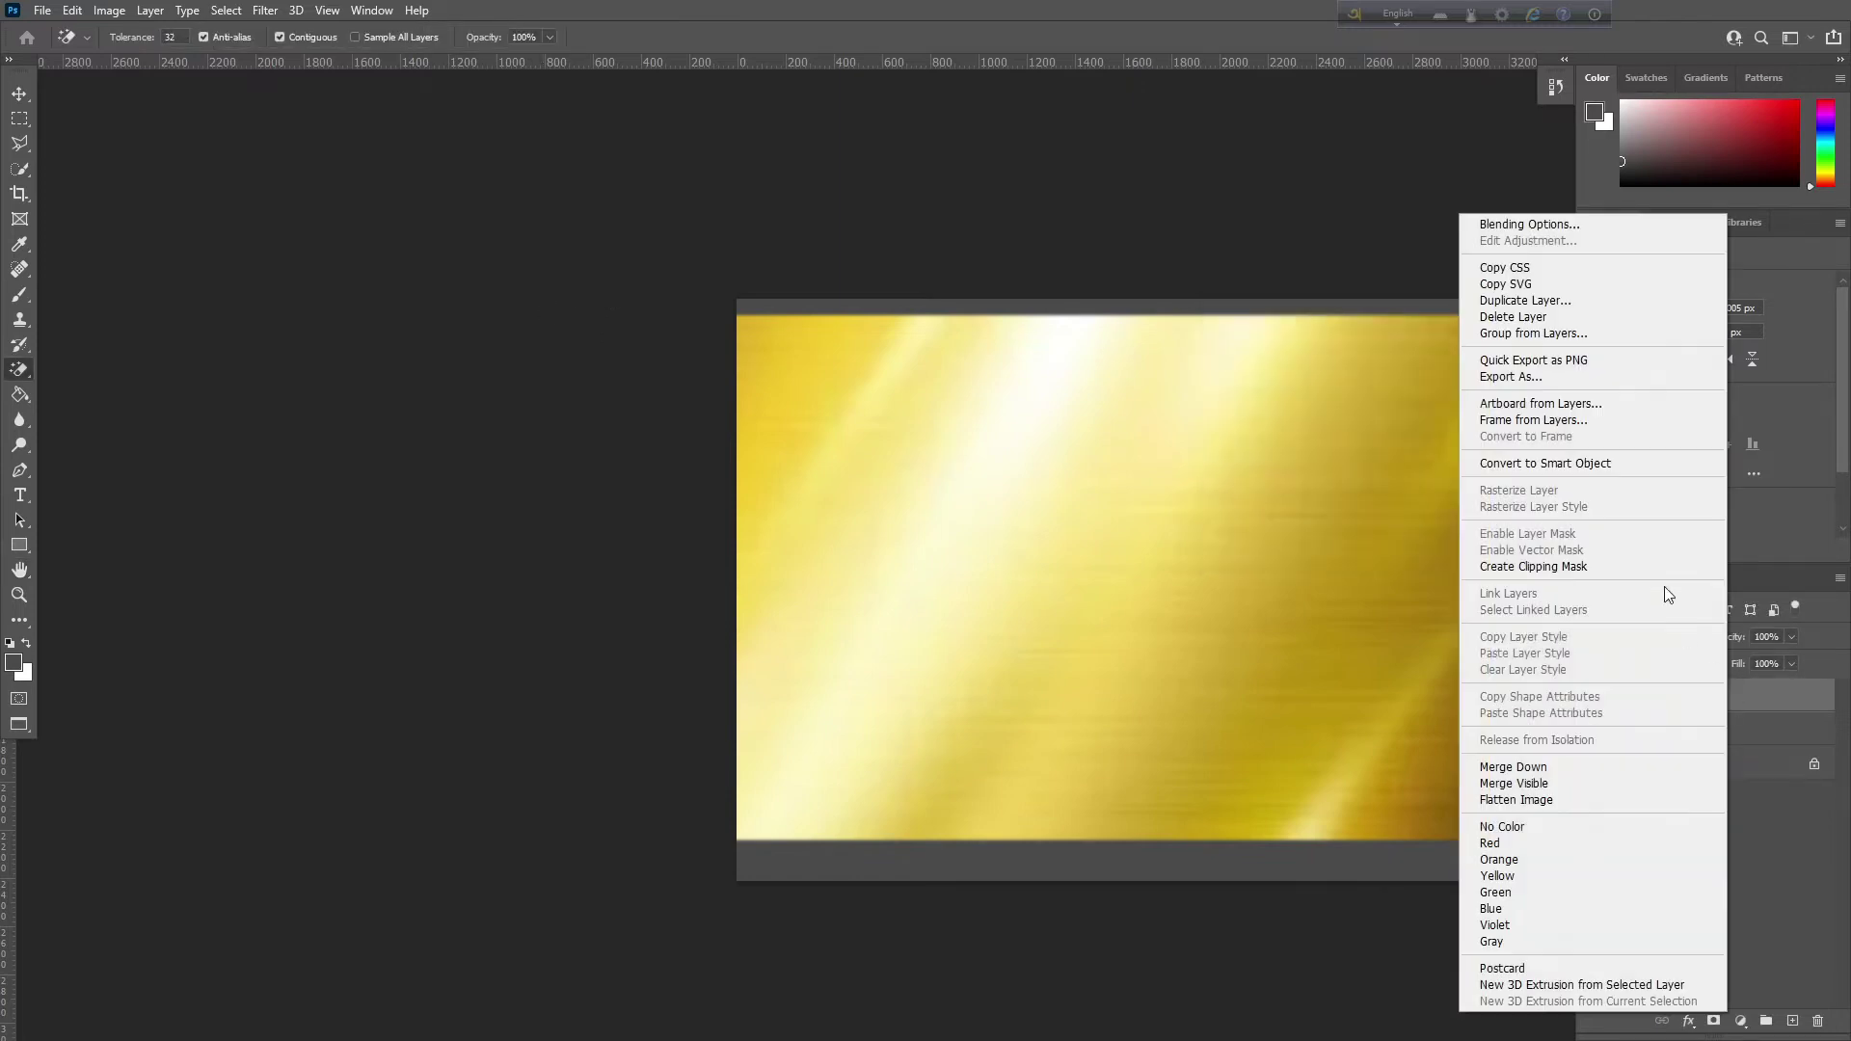
click(1578, 567)
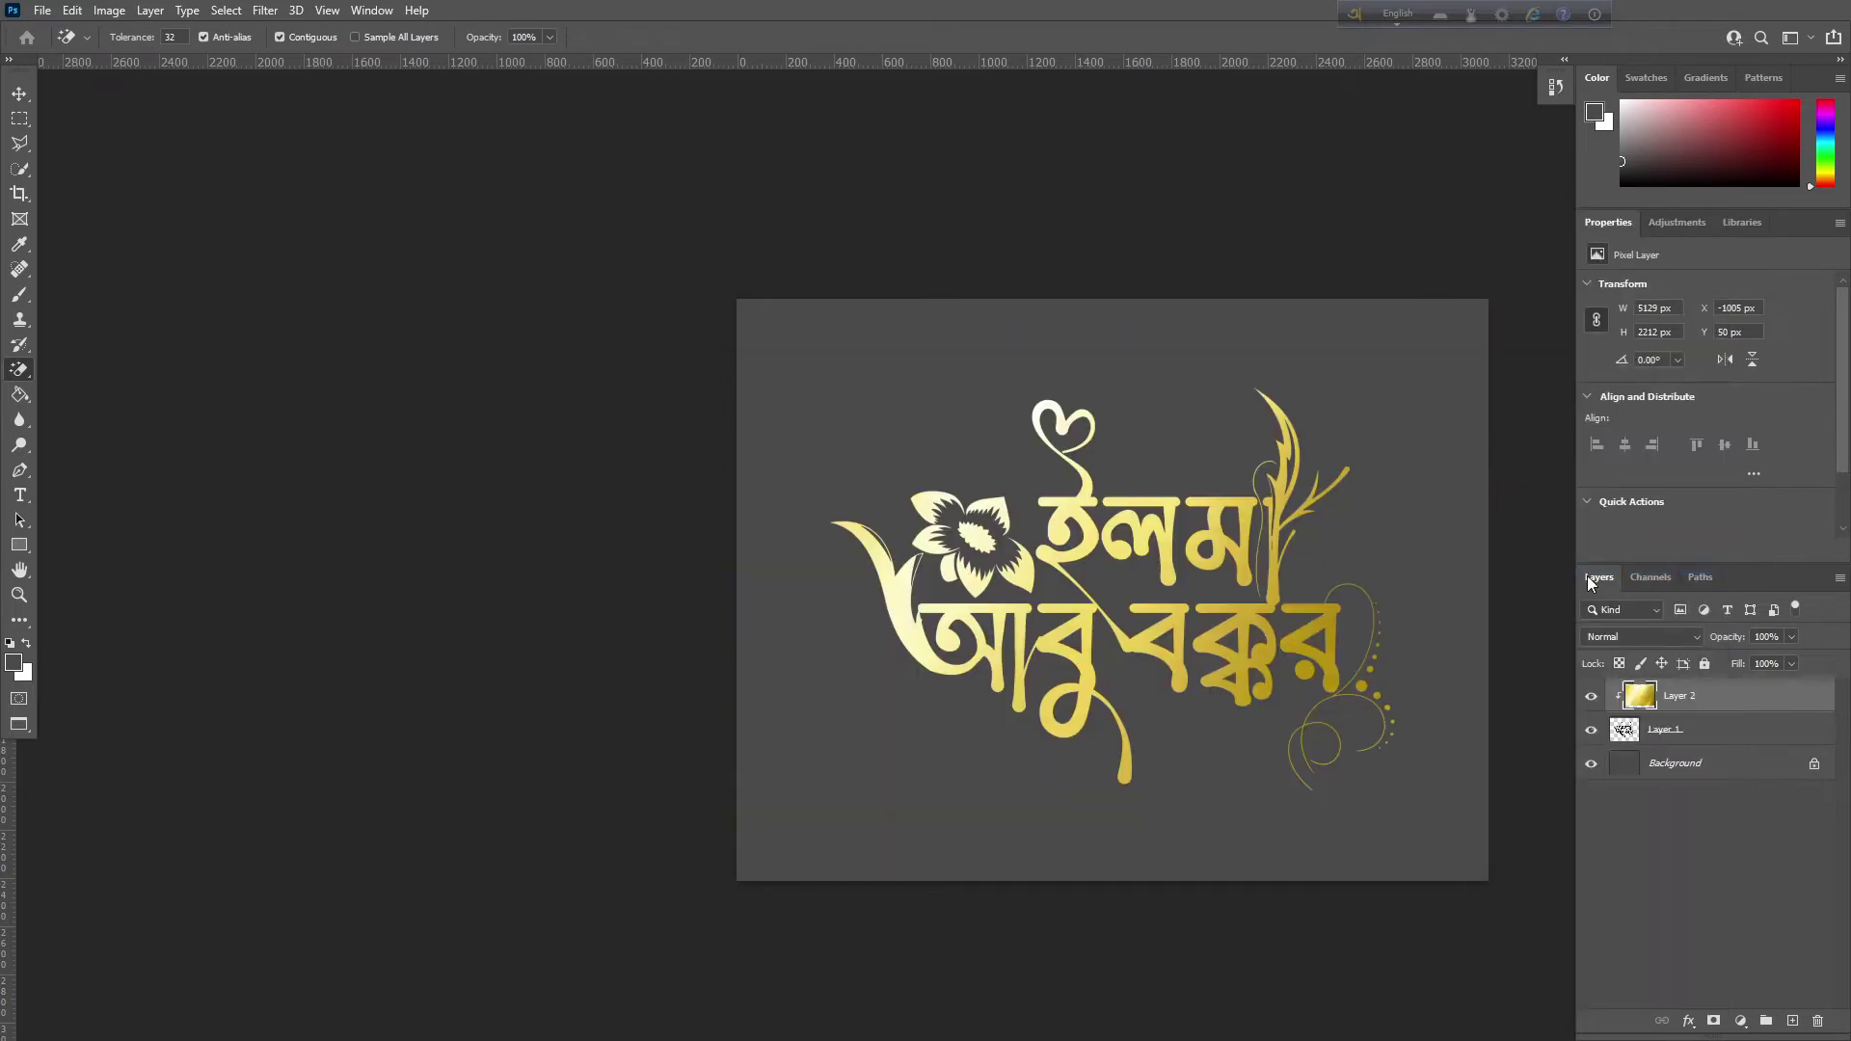
scroll(899, 479, up, 2)
scroll(899, 480, down, 4)
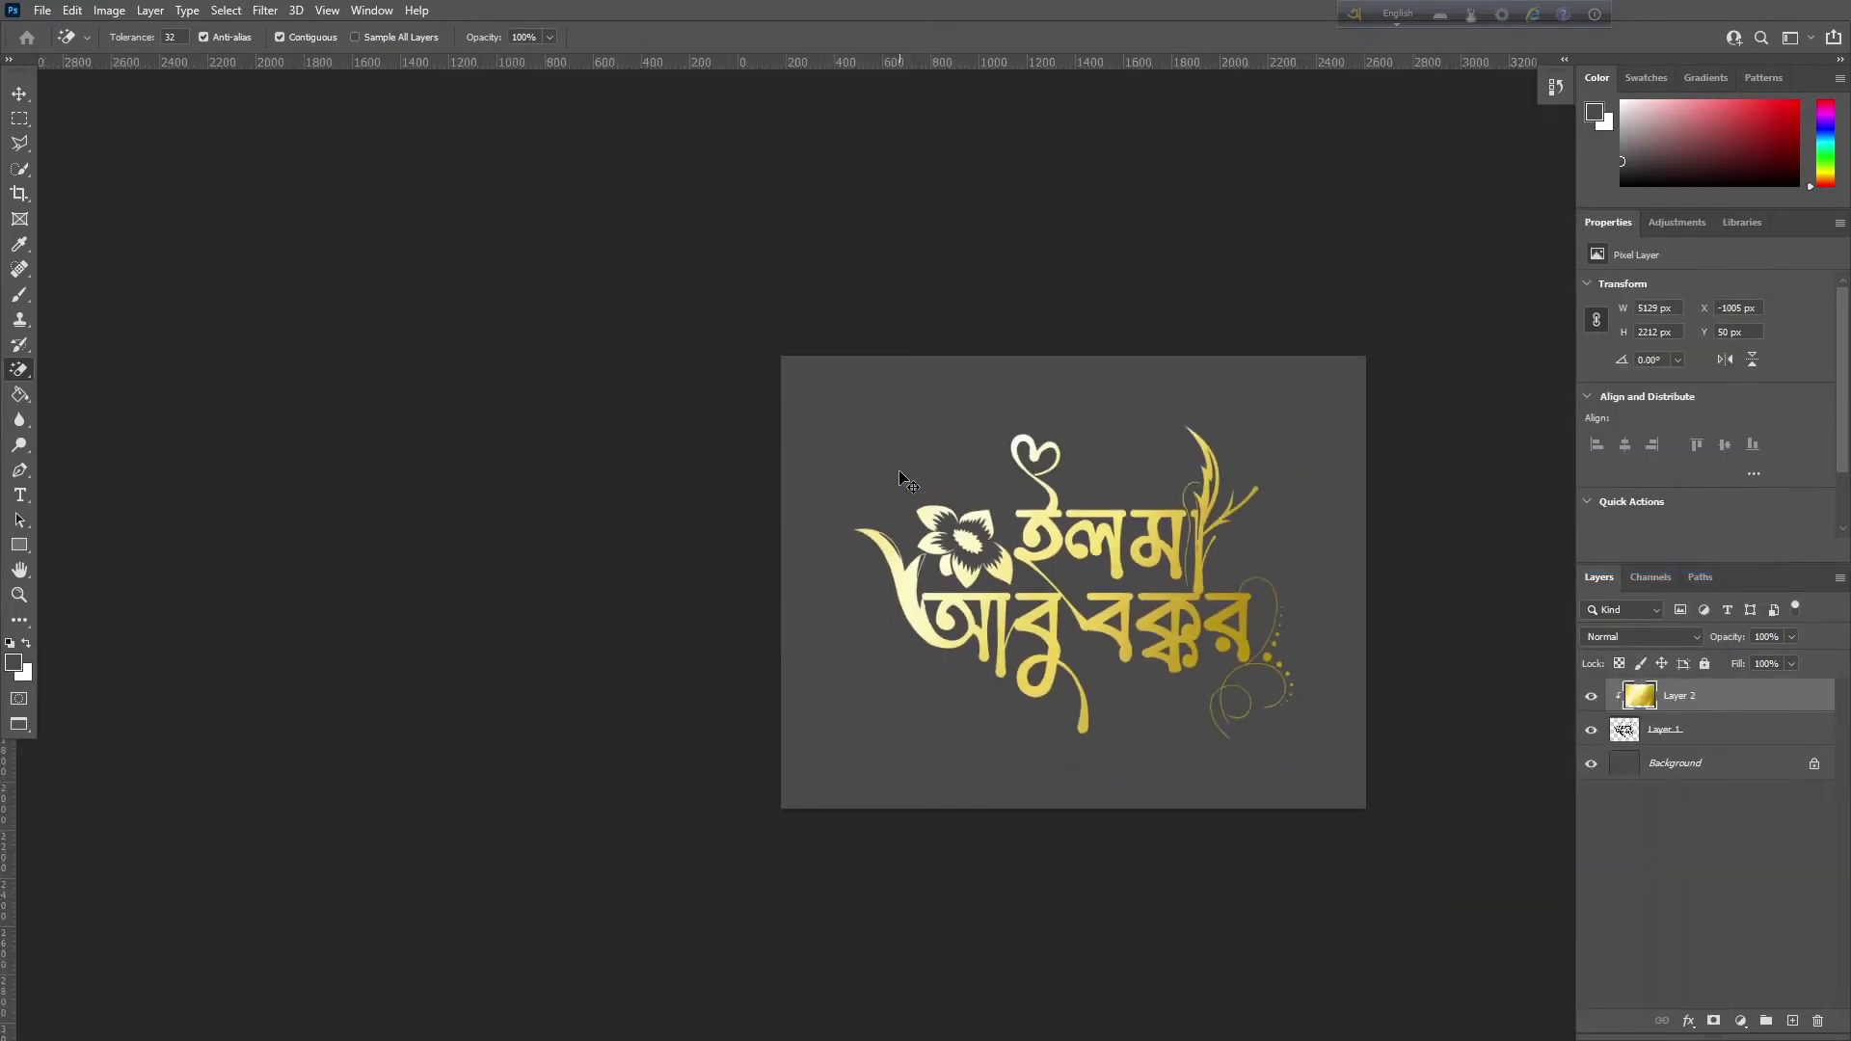
Nudge the gold texture over the lettering and merge it with Layer 1
click(20, 118)
click(20, 94)
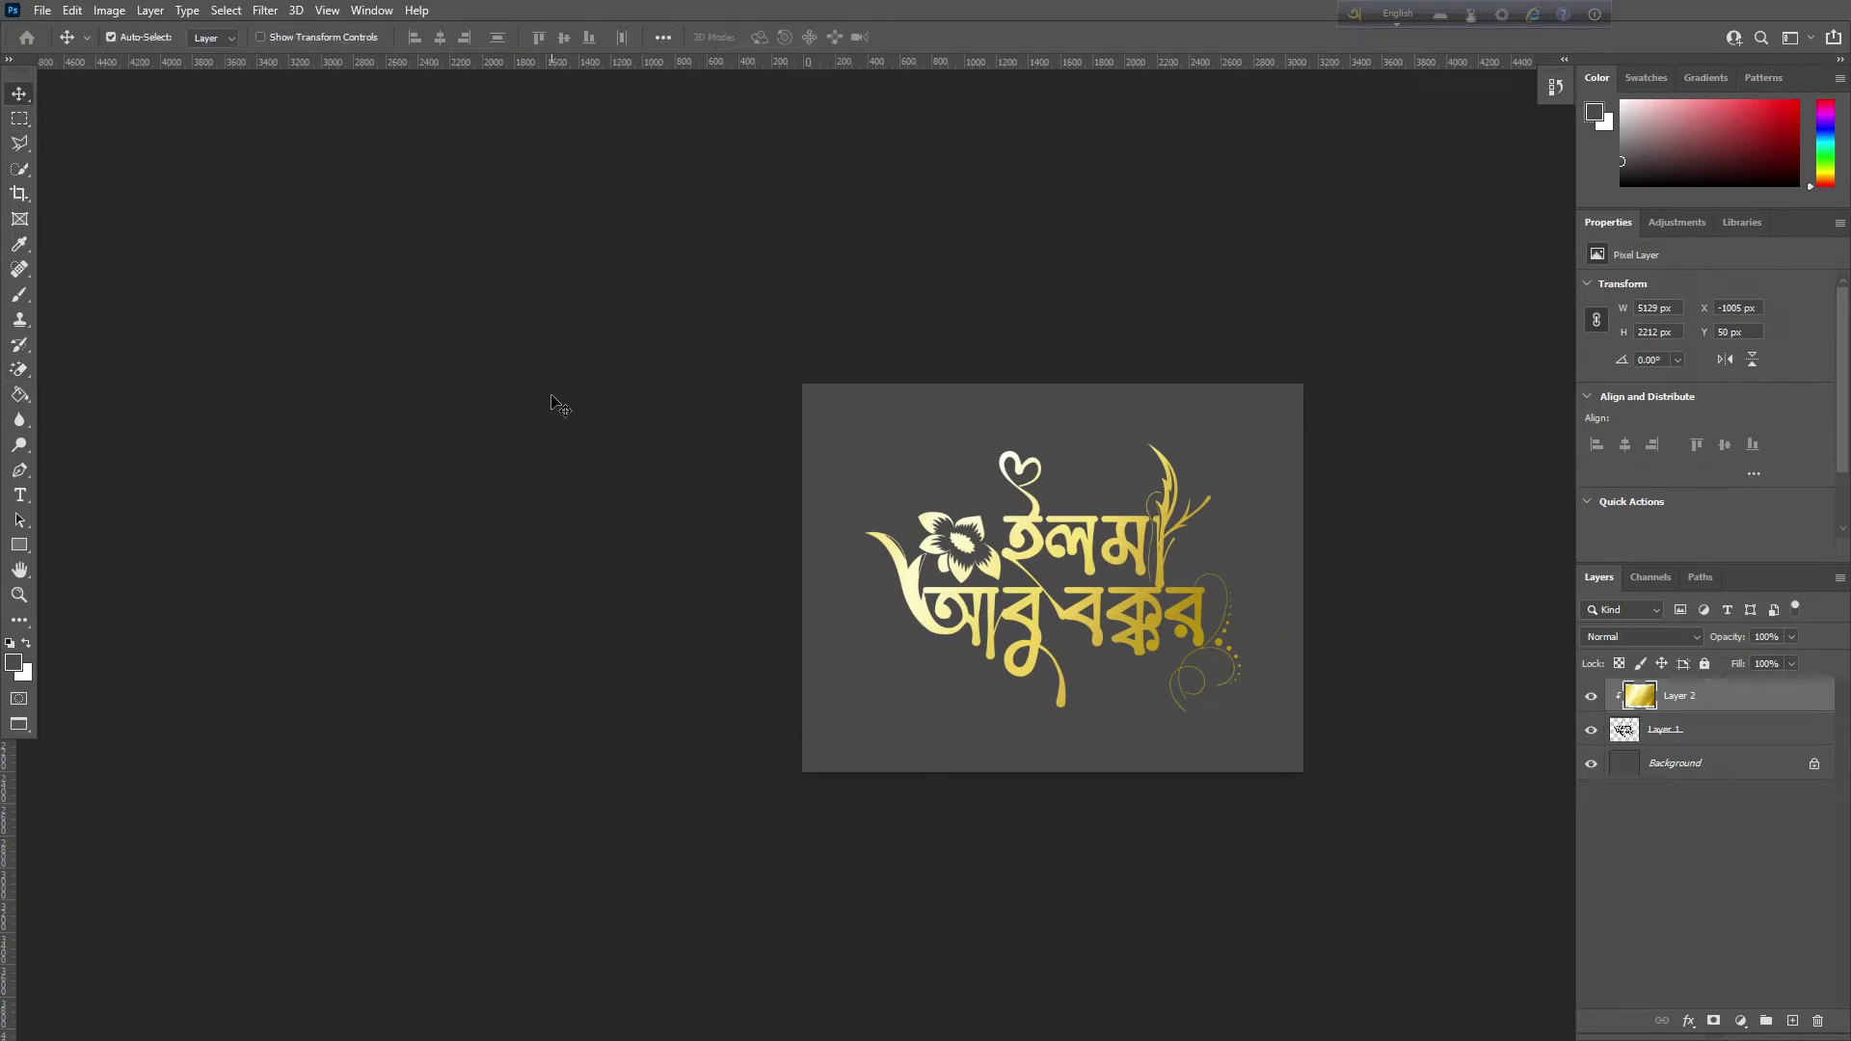
scroll(559, 405, right, 5)
scroll(159, 359, up, 2)
scroll(897, 508, left, 5)
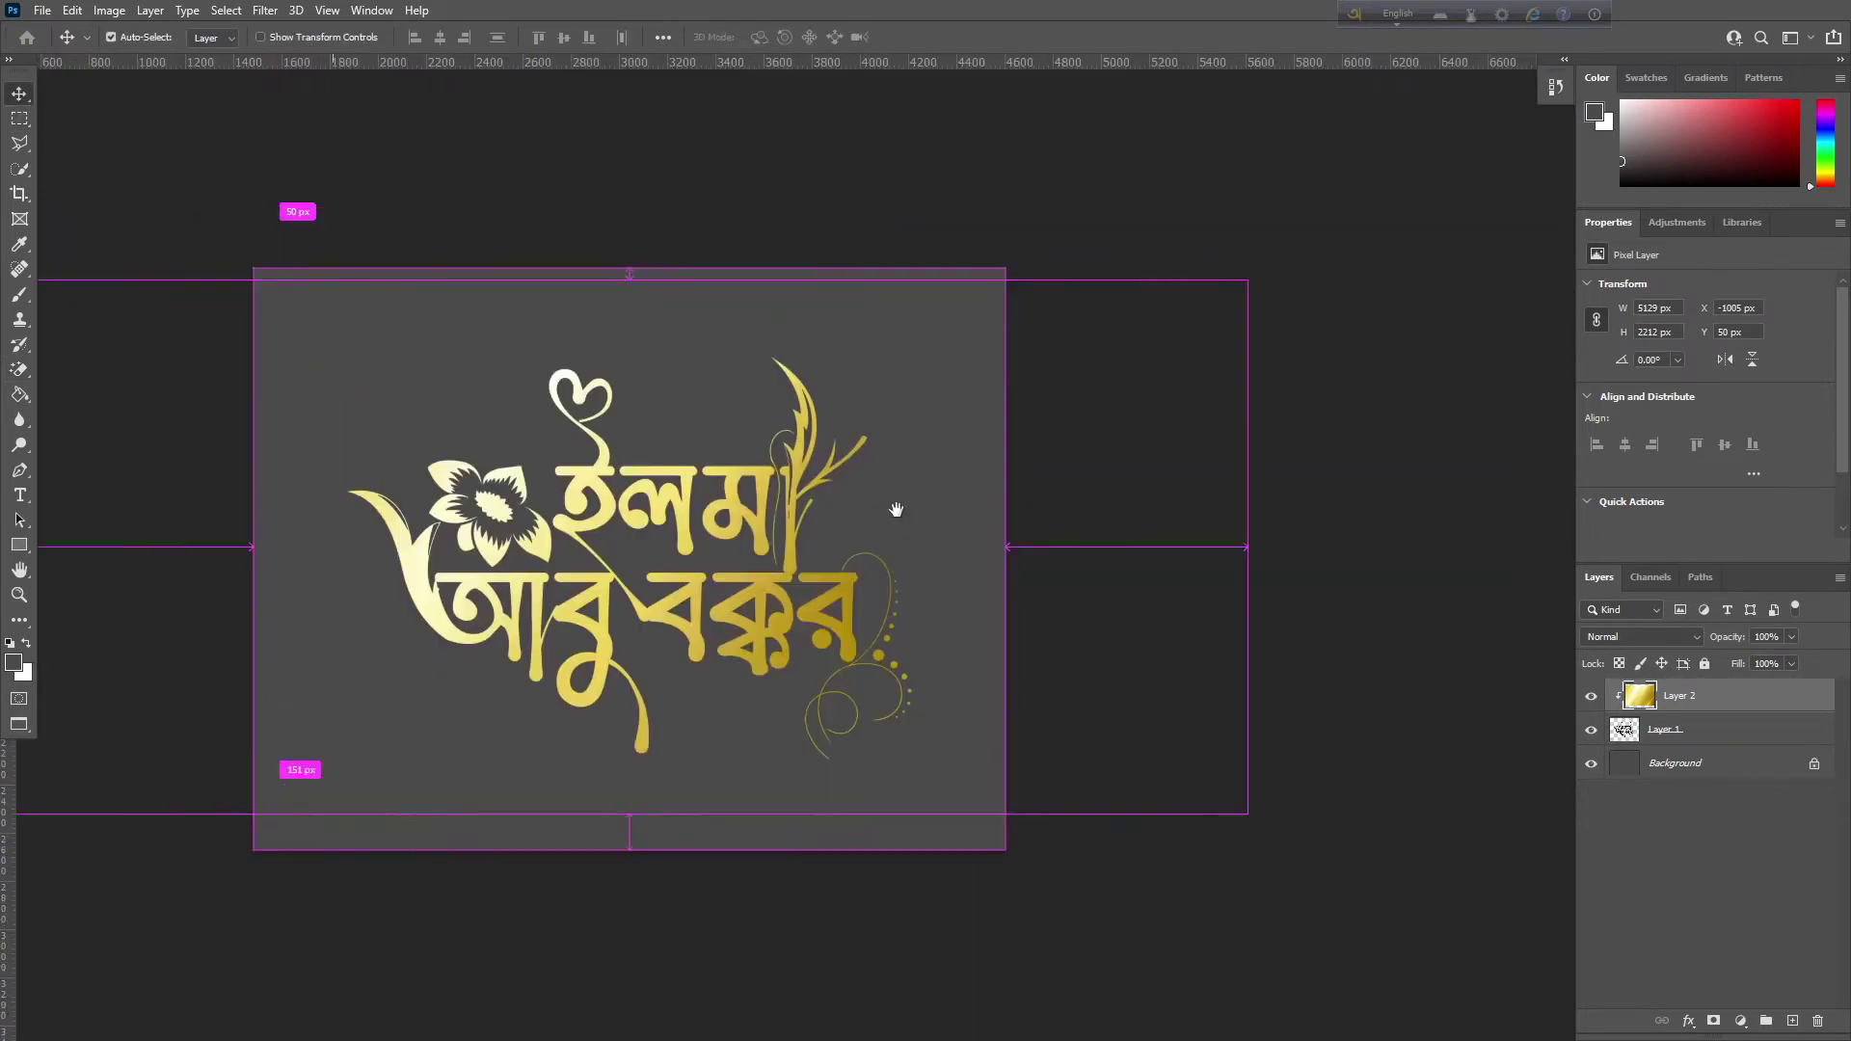
scroll(904, 511, up, 2)
key(ctrl)
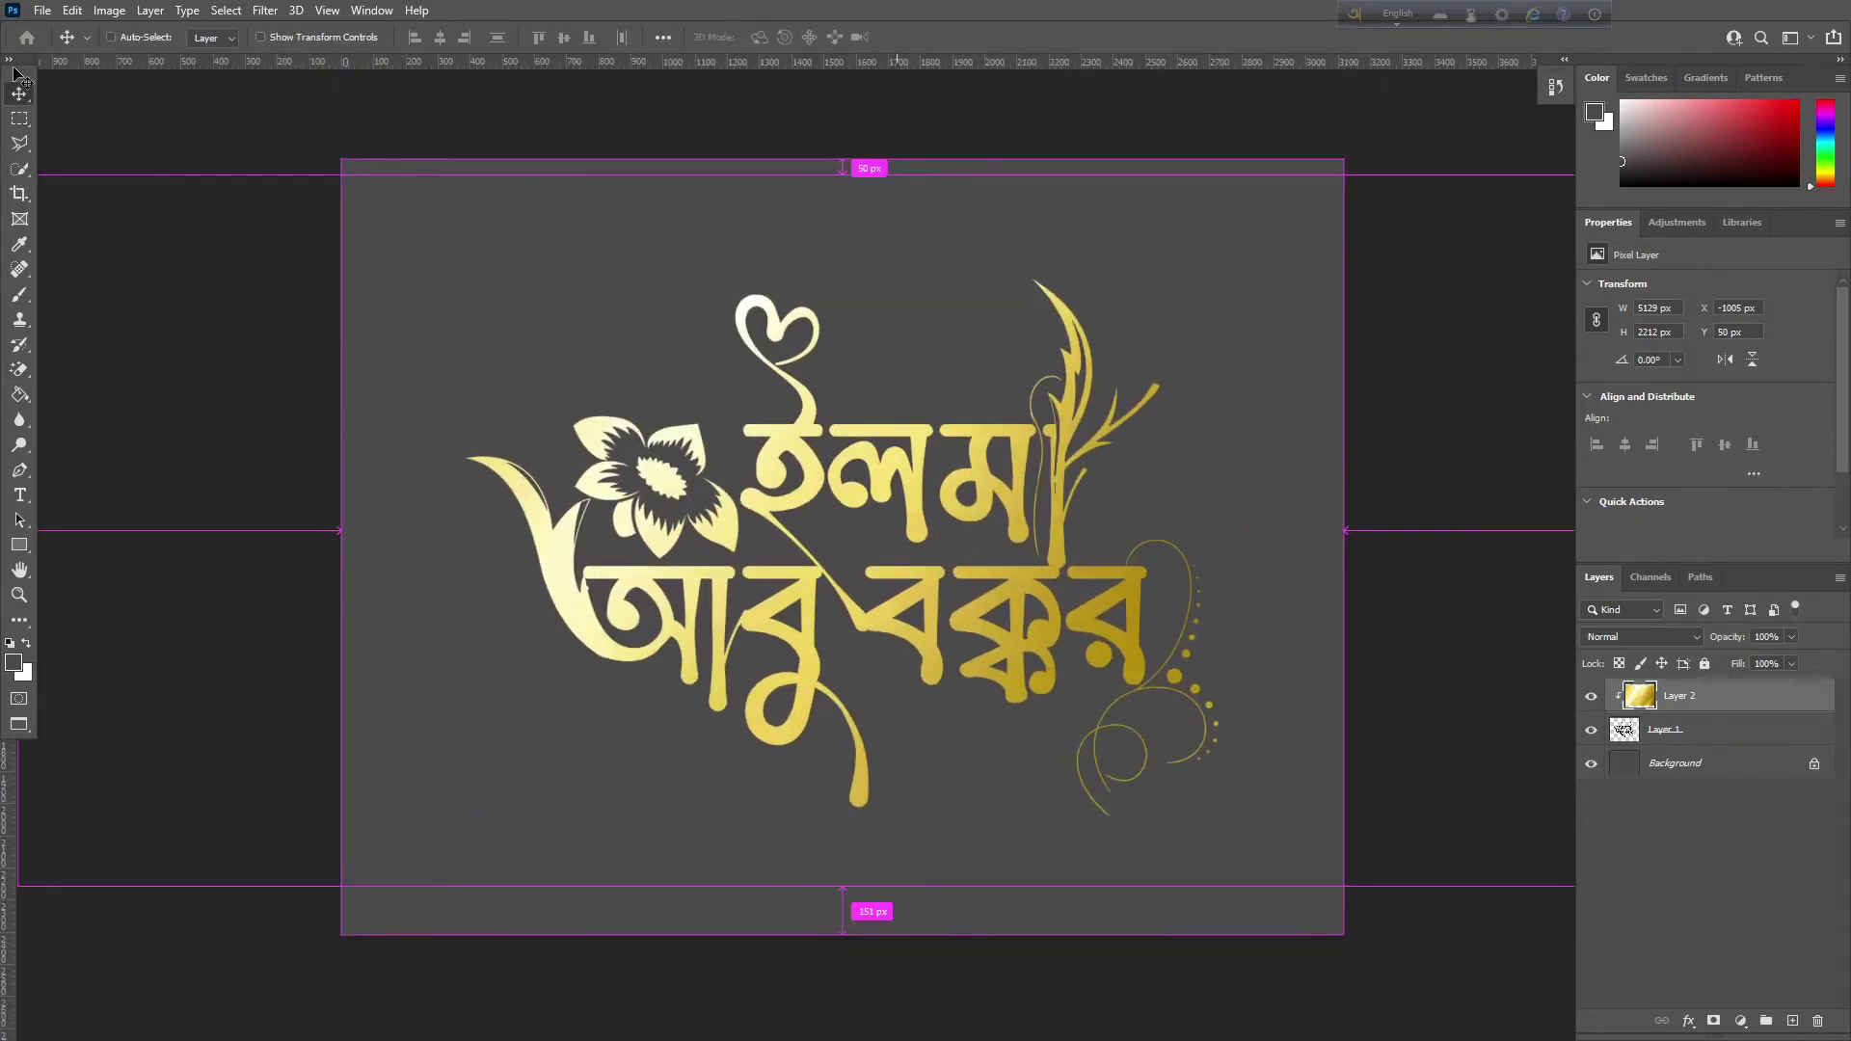
mouse_move(908, 482)
mouse_down()
mouse_move(942, 447)
mouse_move(916, 497)
mouse_up()
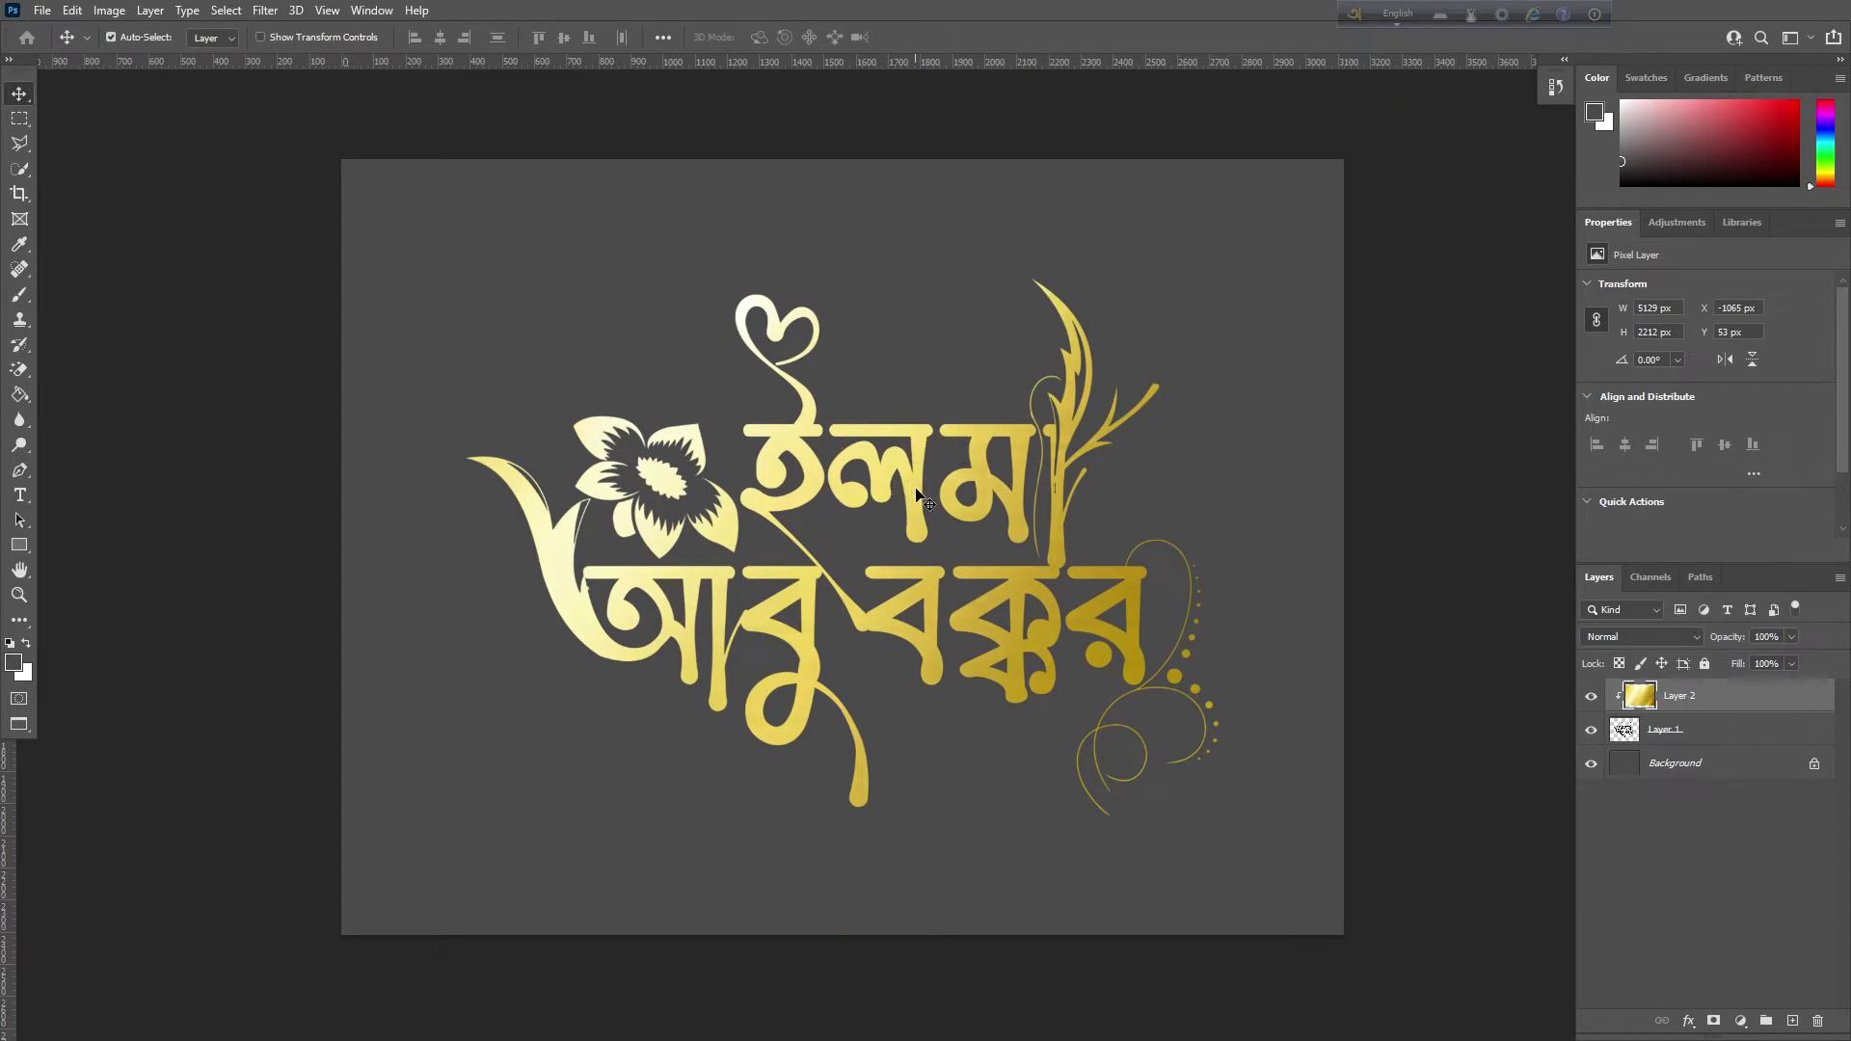
ctrl+click(1679, 727)
key(ctrl+e)
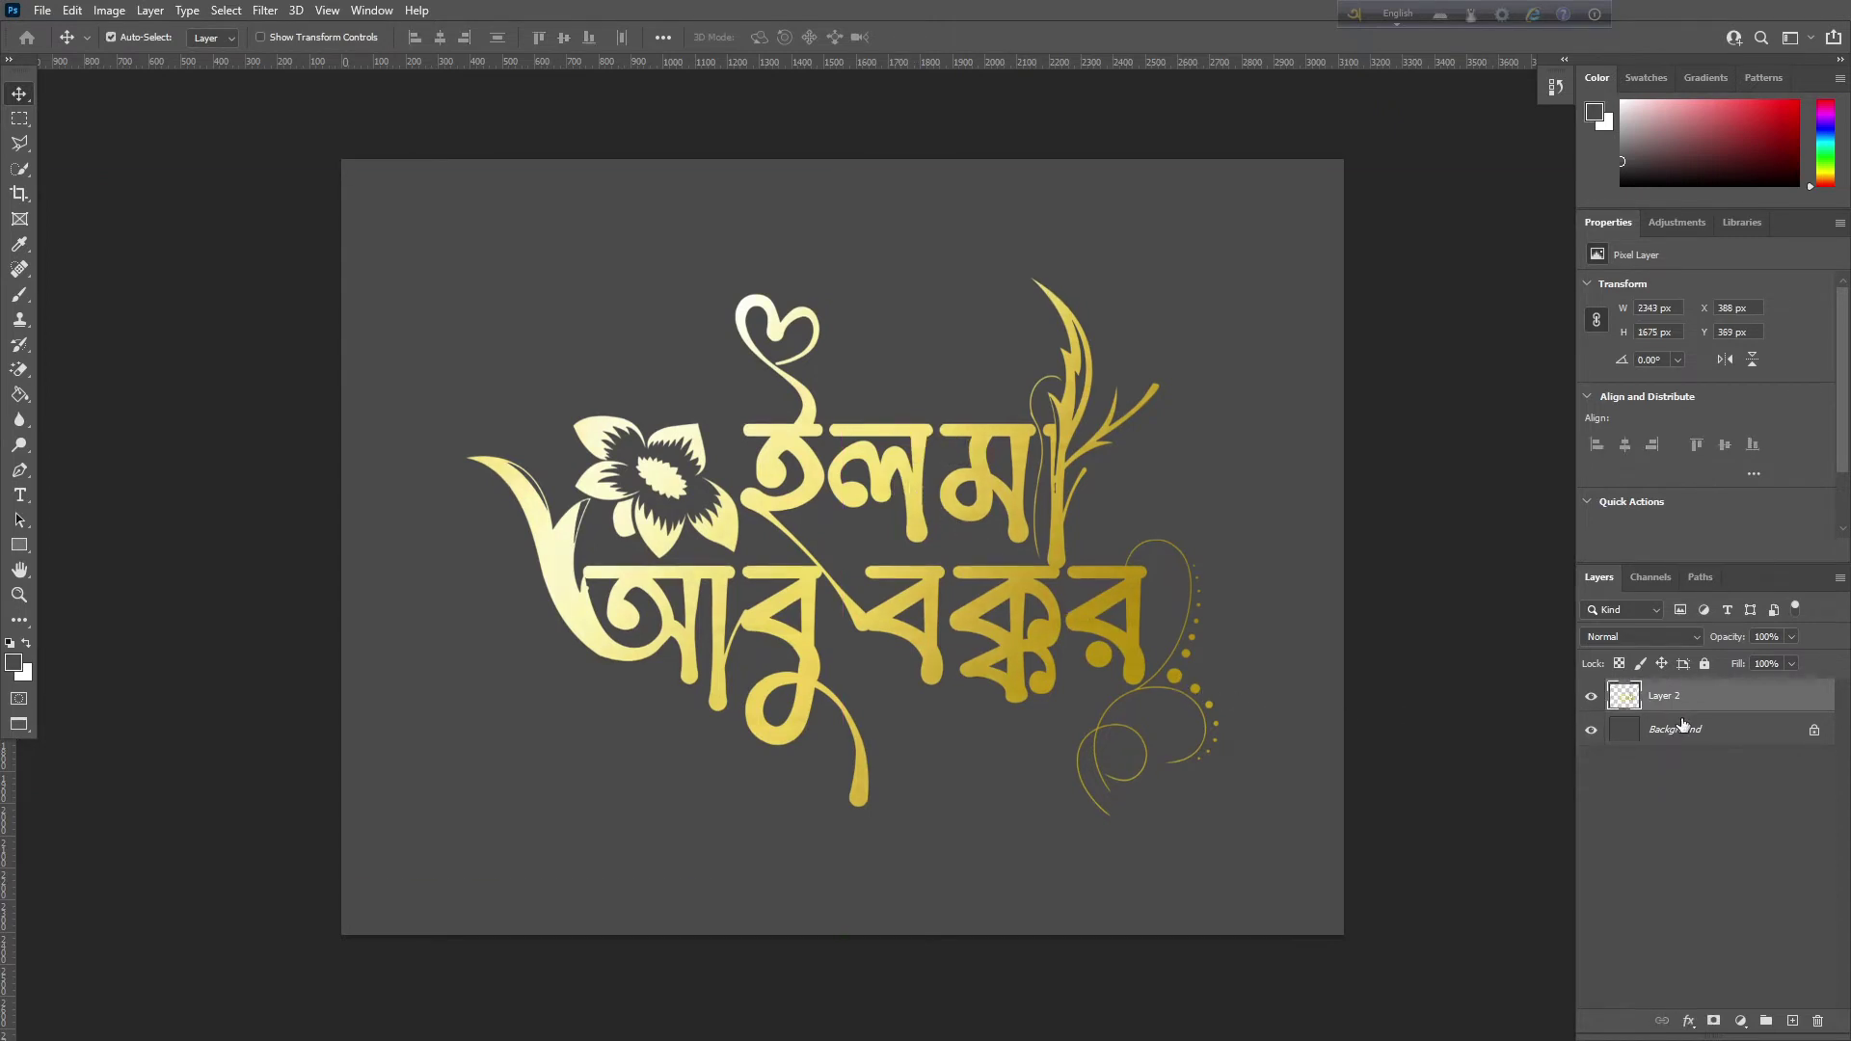
Hide the Background layer so the gold lettering sits on transparency
click(1591, 731)
click(1591, 731)
click(1591, 729)
In Save As, navigate to New folder (2) on the Desktop
key(ctrl+shift+s)
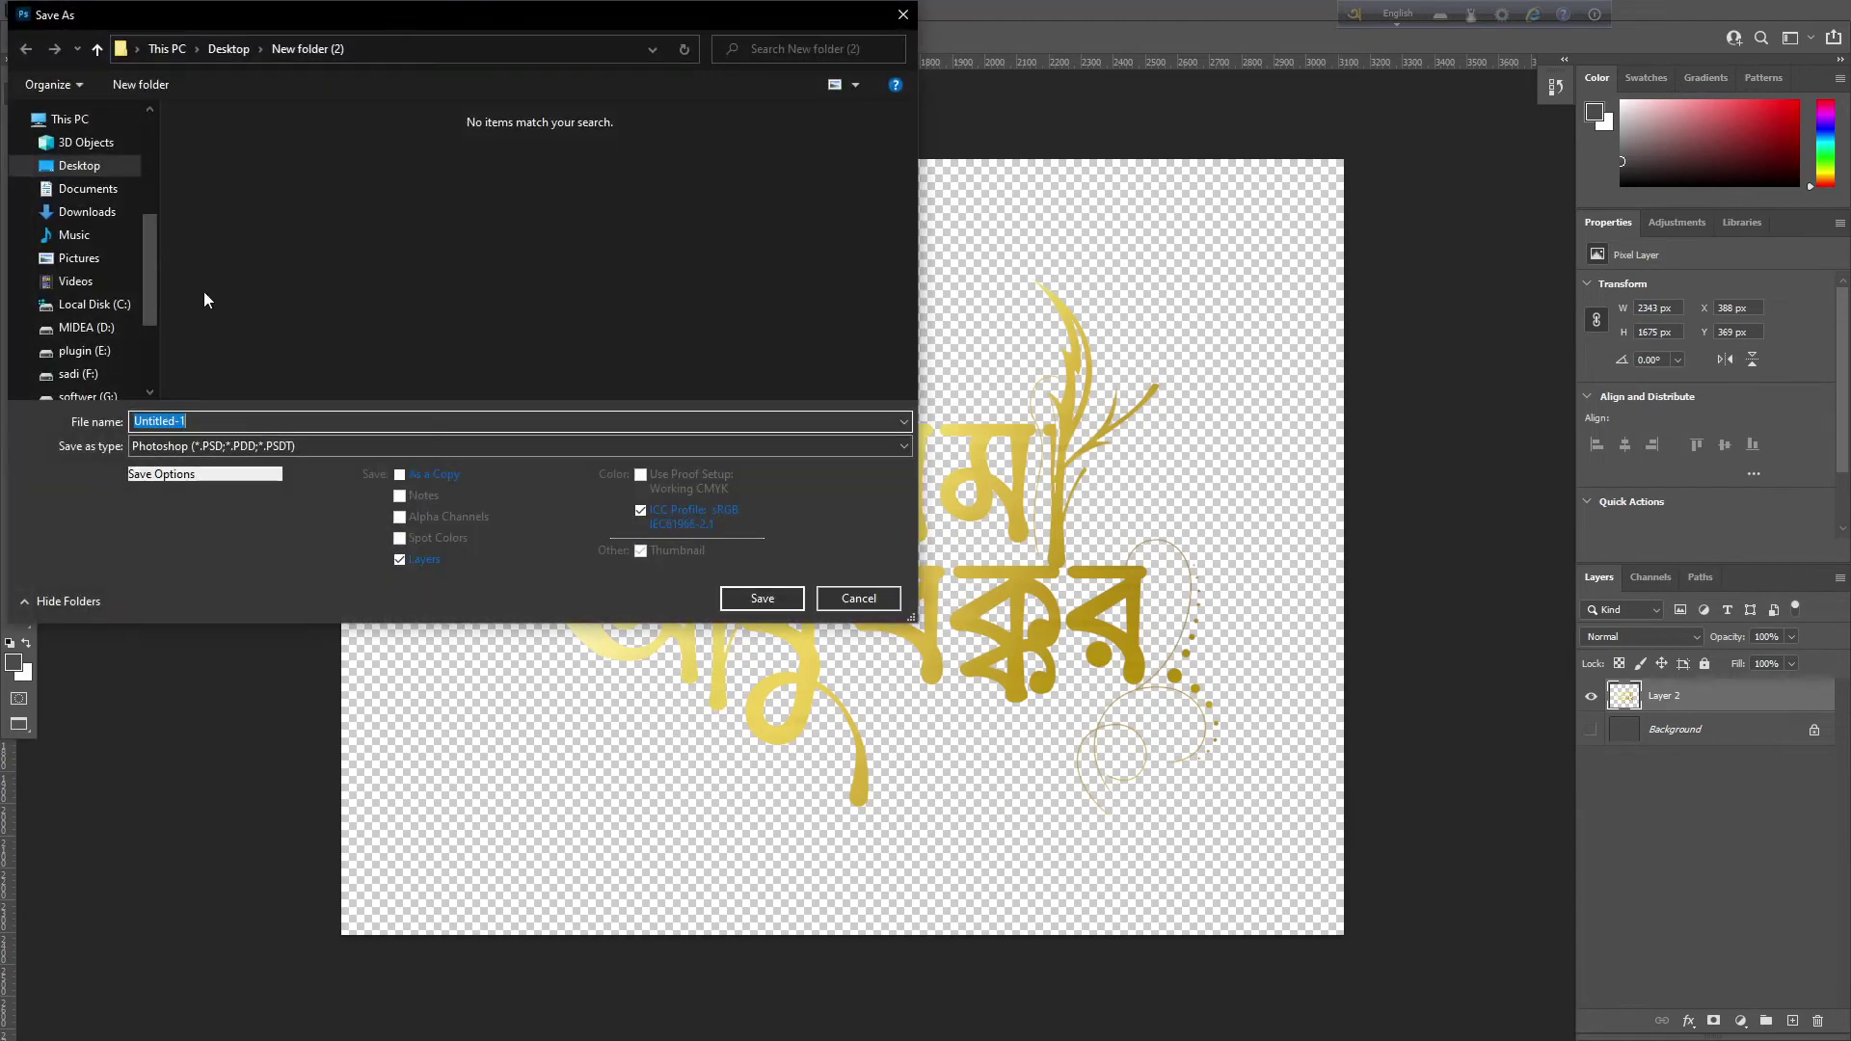
click(73, 127)
scroll(59, 214, up, 2)
scroll(60, 214, up, 3)
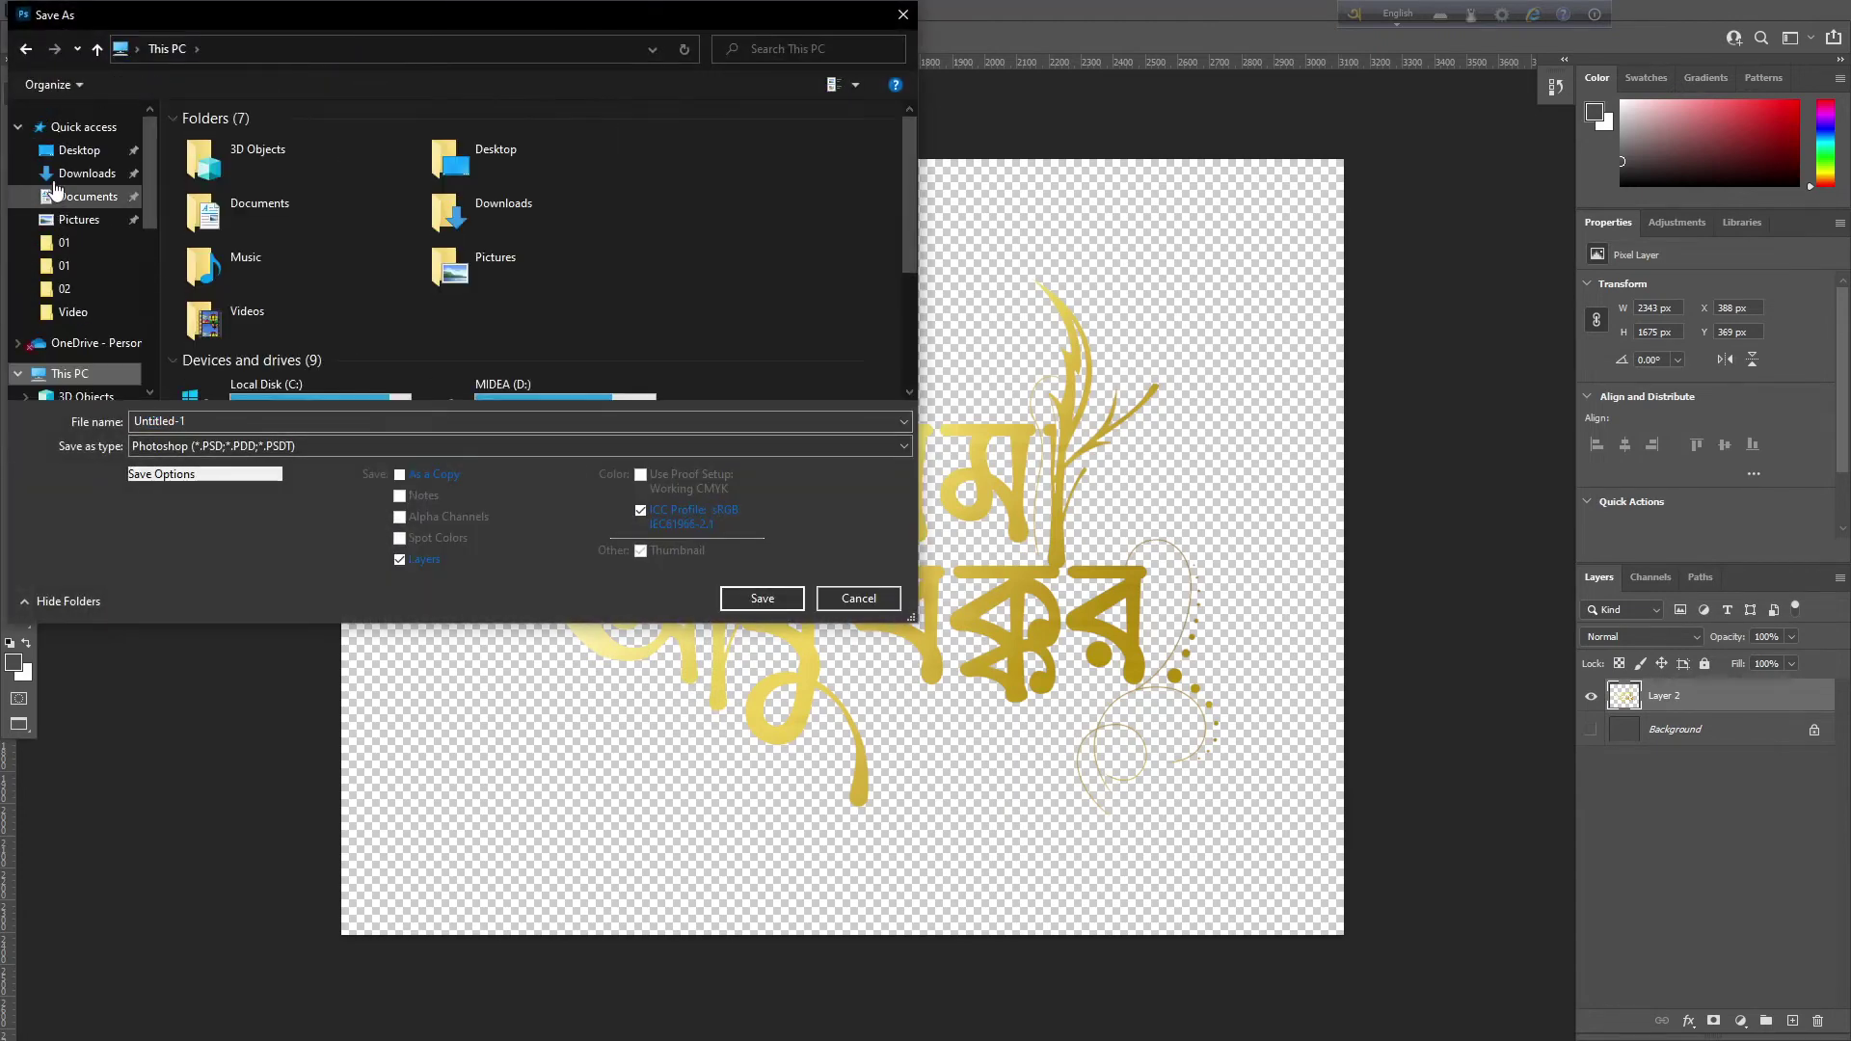
click(77, 149)
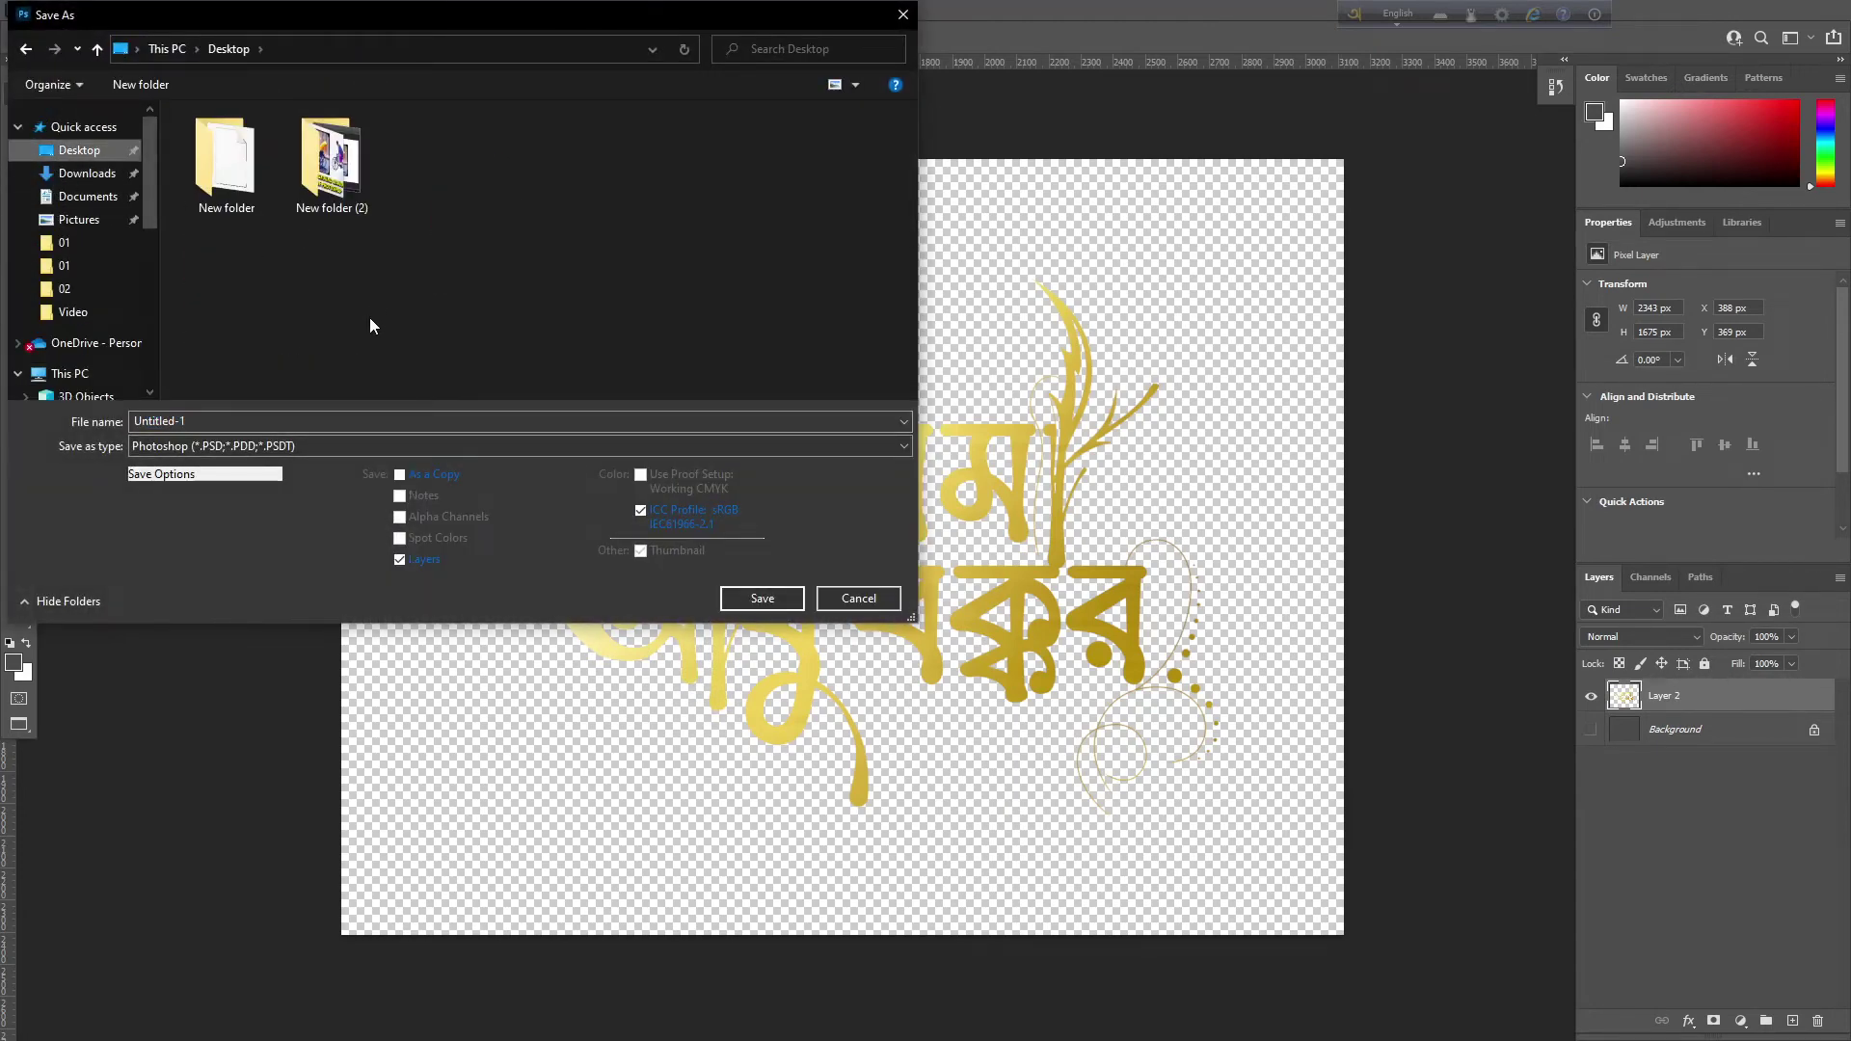
click(286, 444)
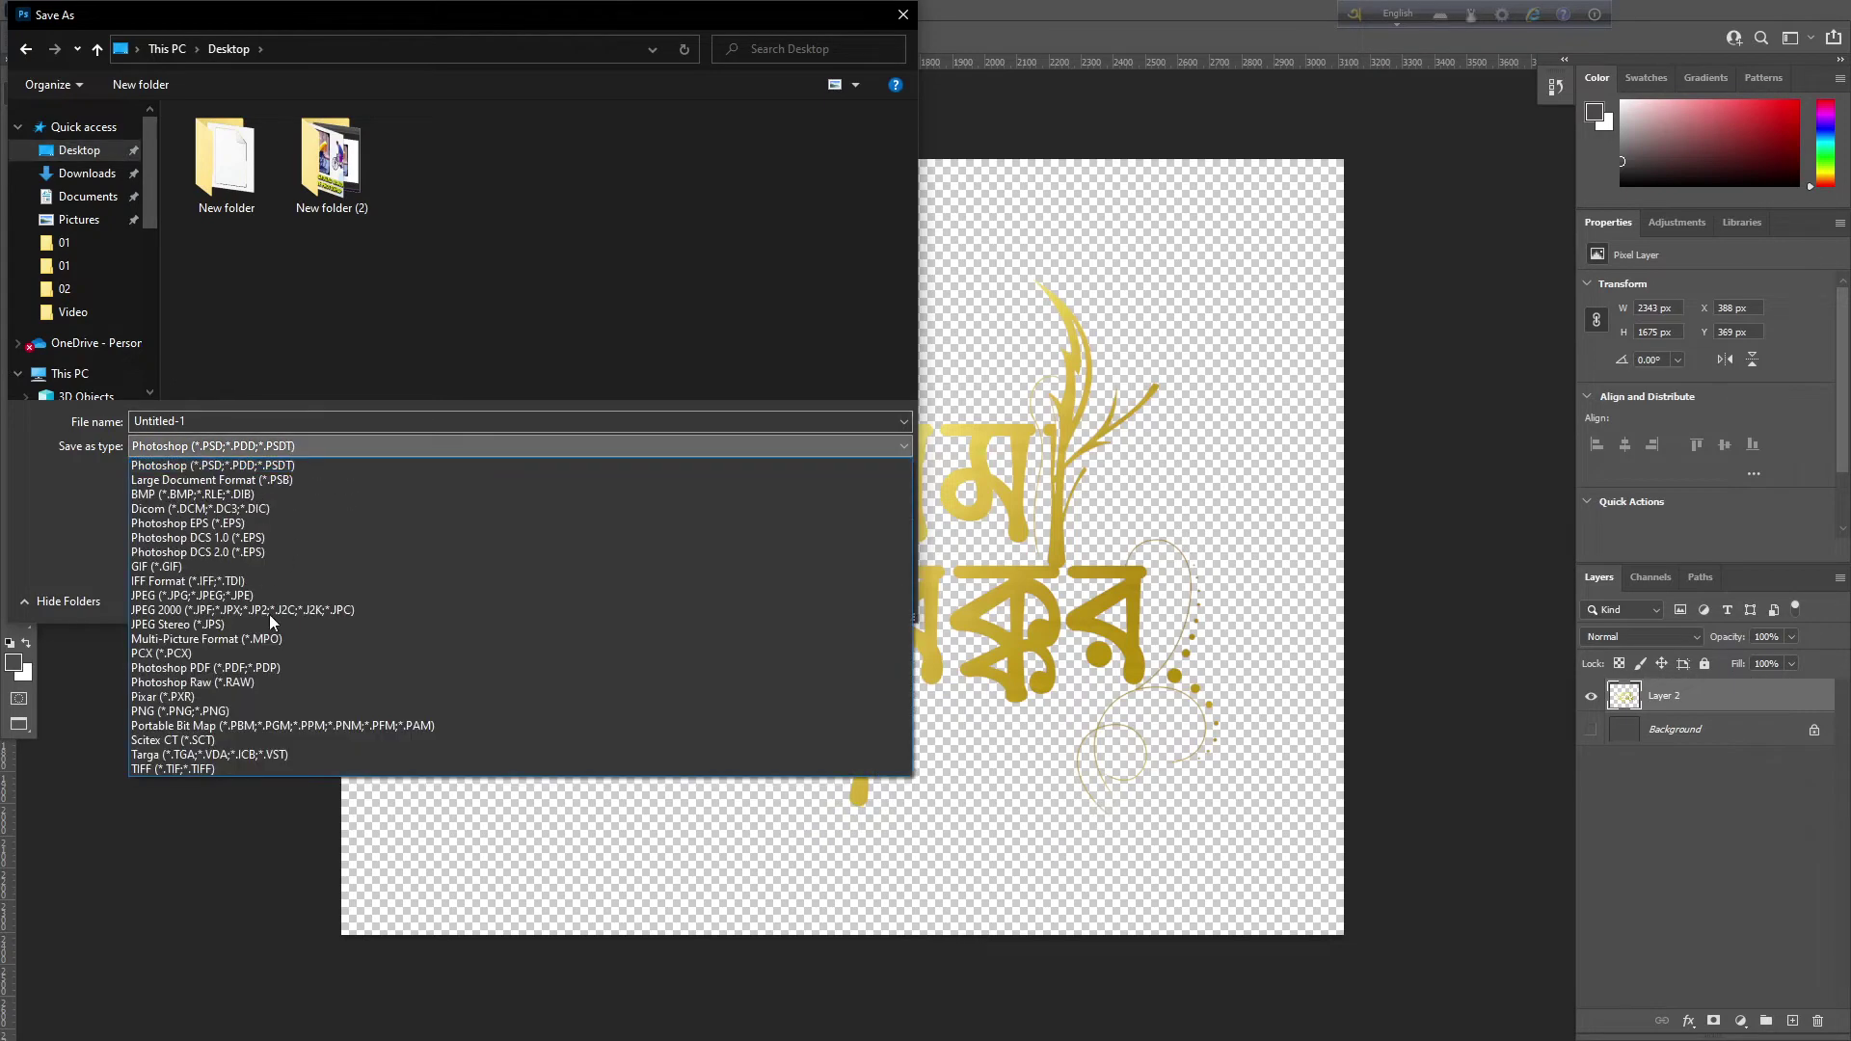
click(315, 152)
double_click(334, 206)
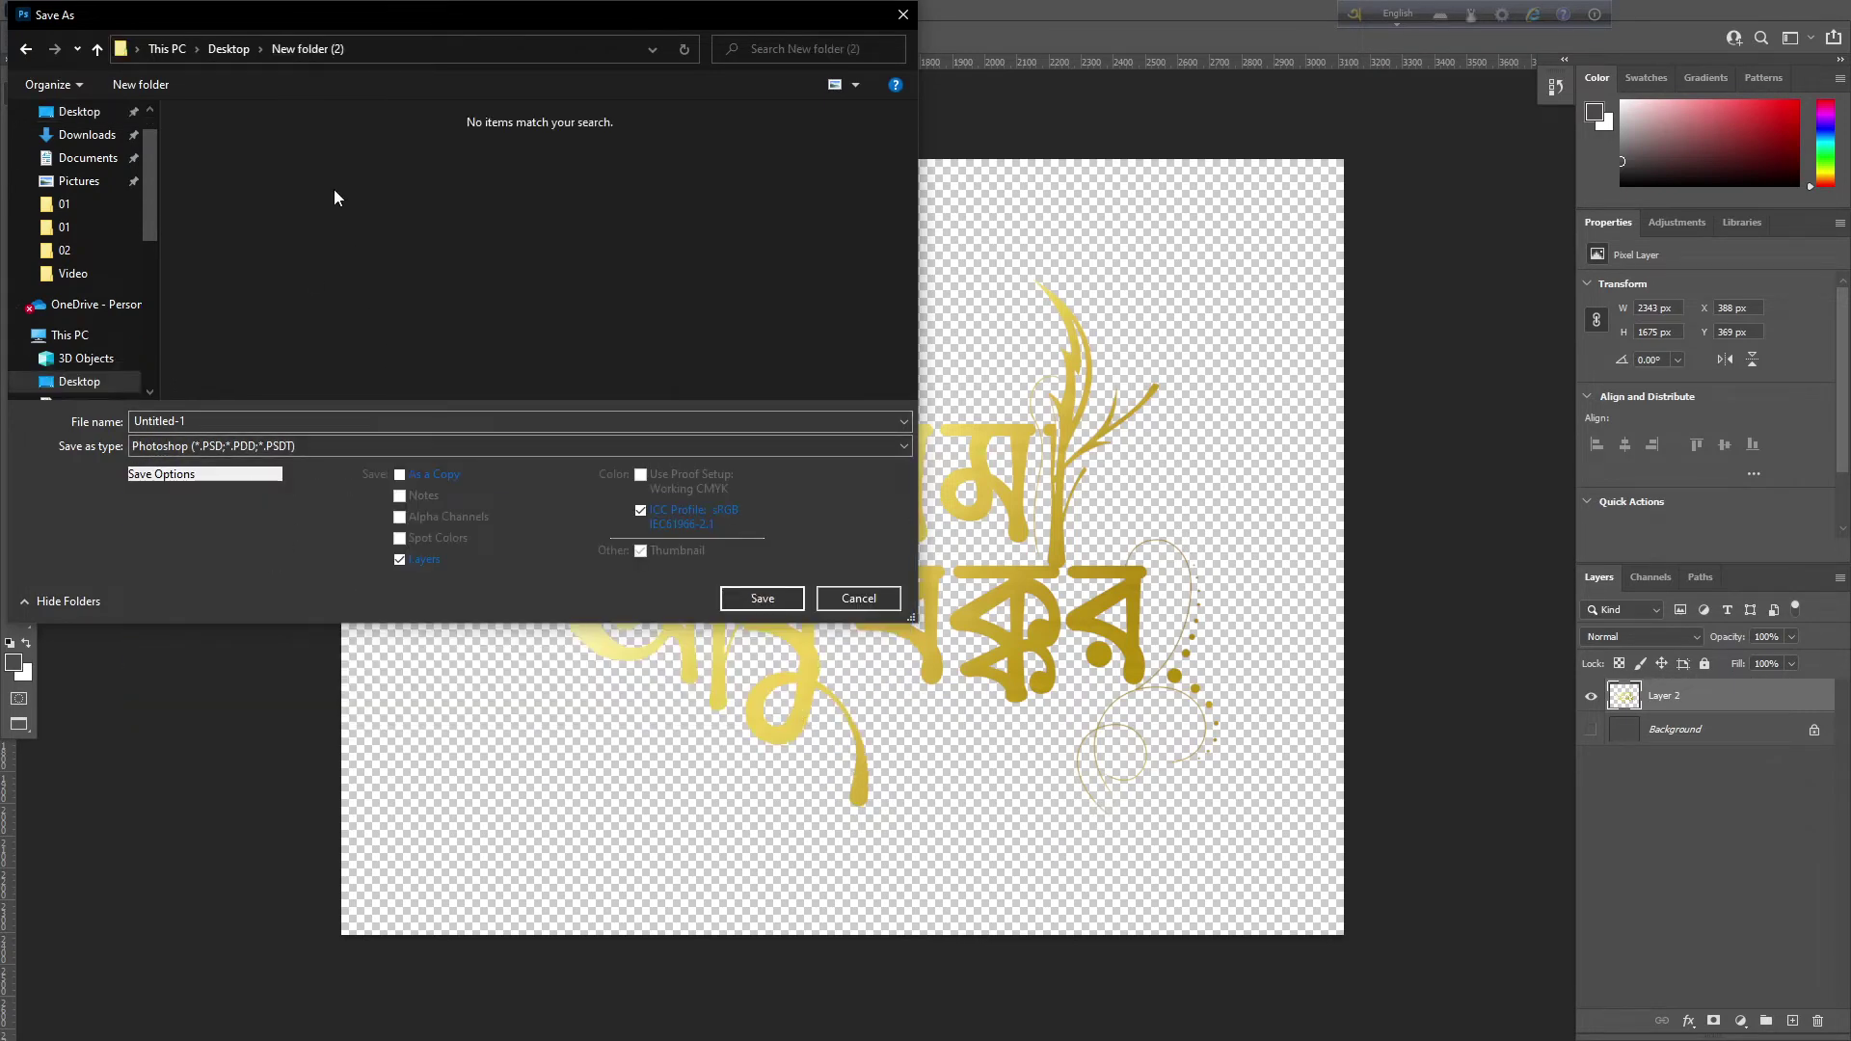
Create a new folder named 'png' there and open it
right_click(356, 326)
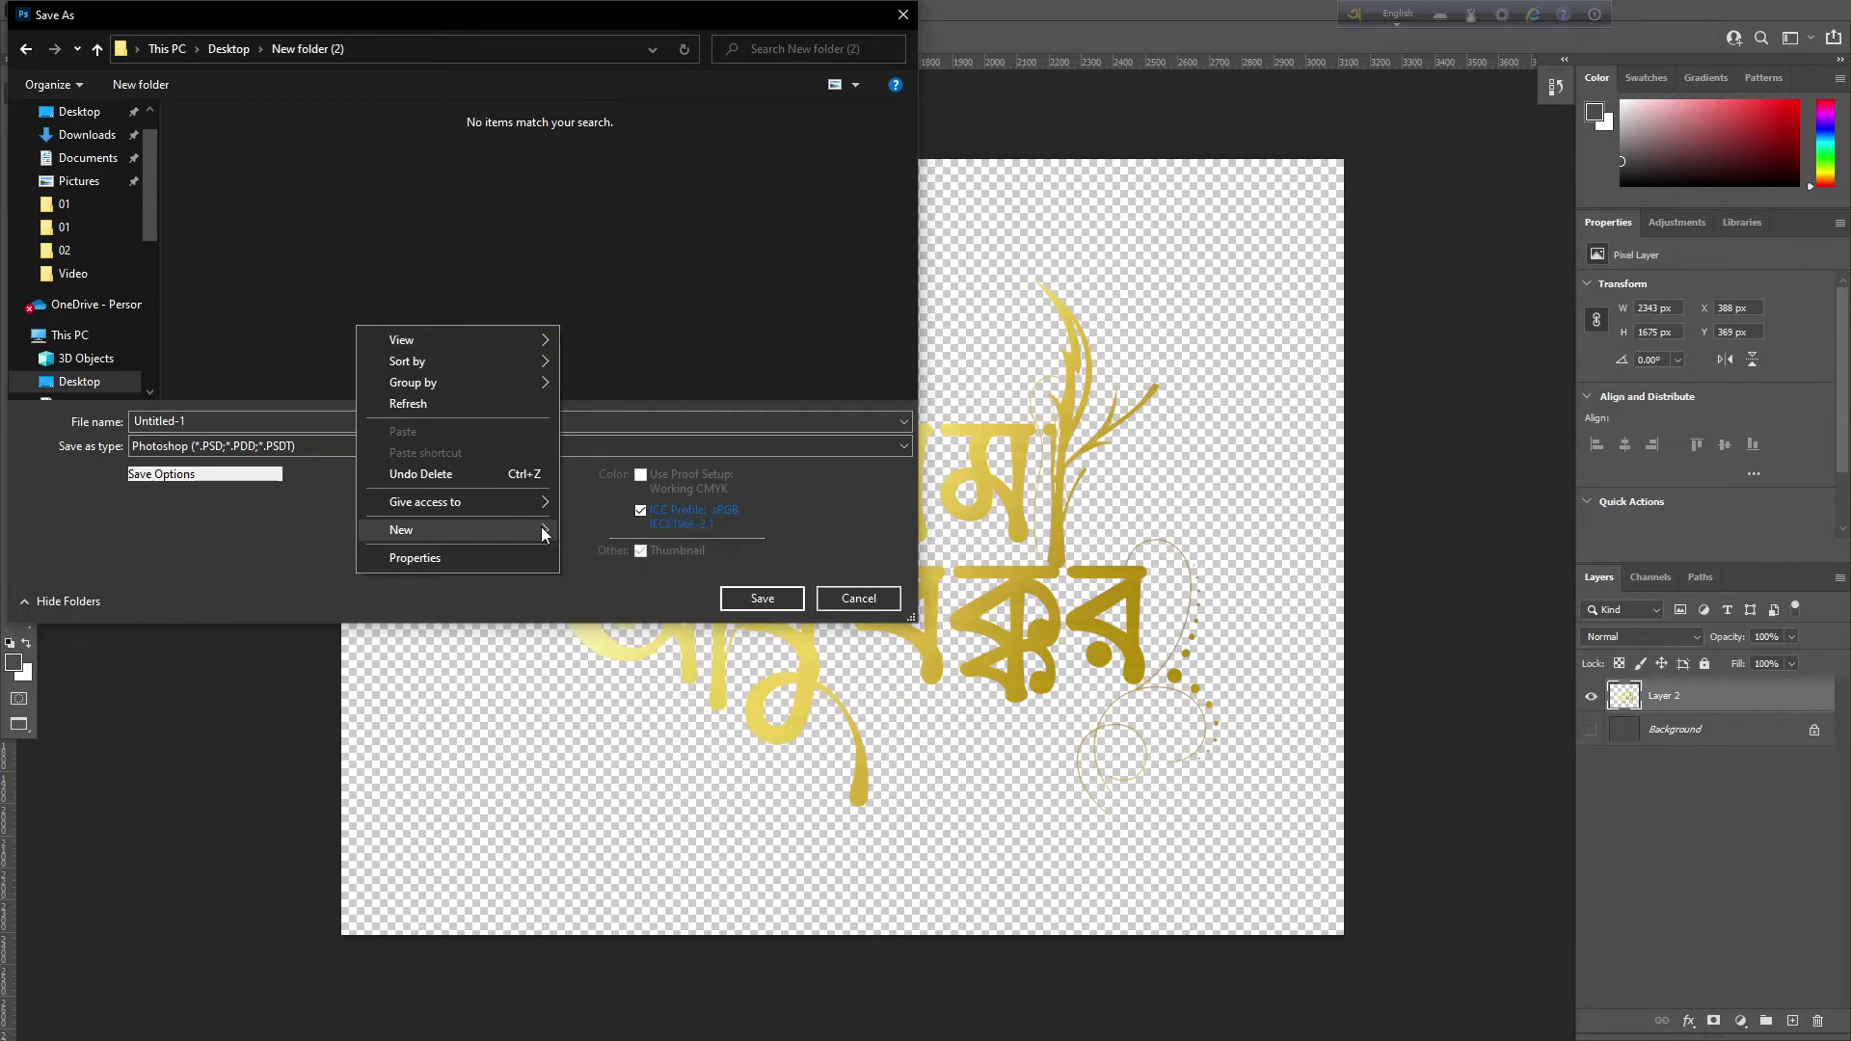
mouse_move(557, 529)
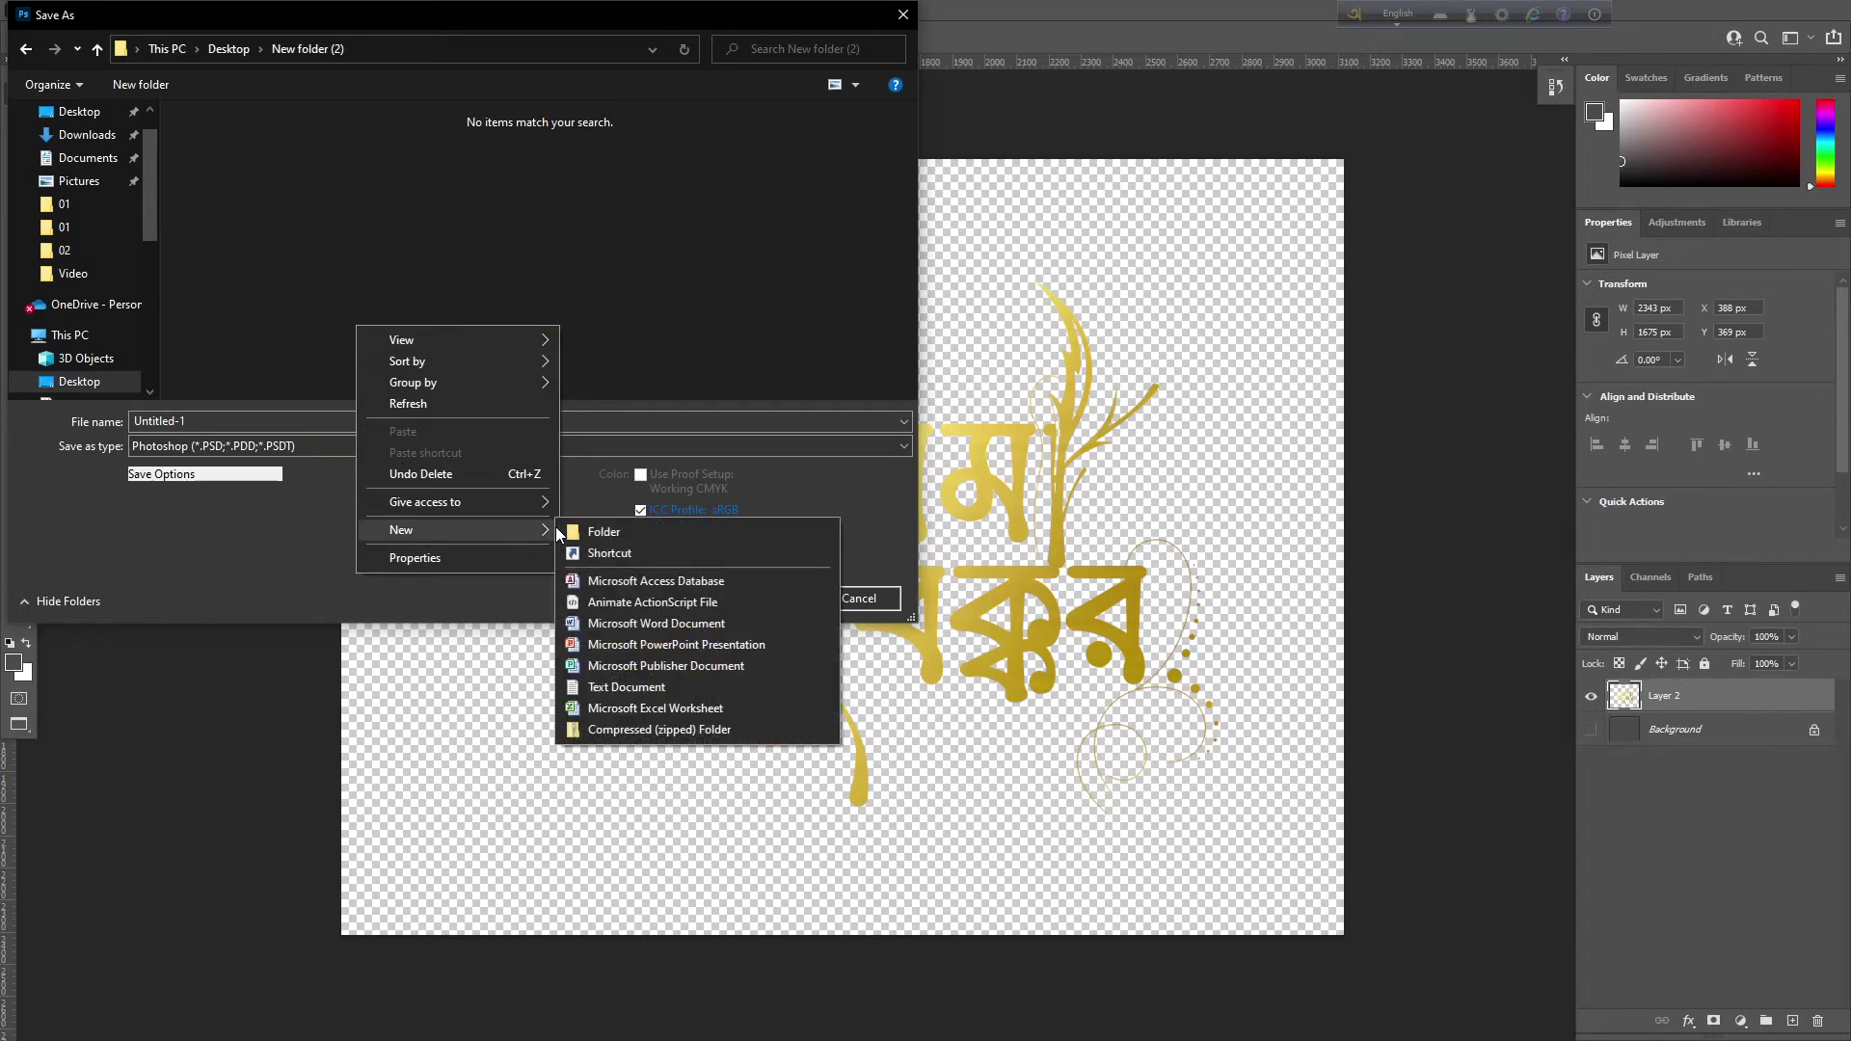
click(588, 532)
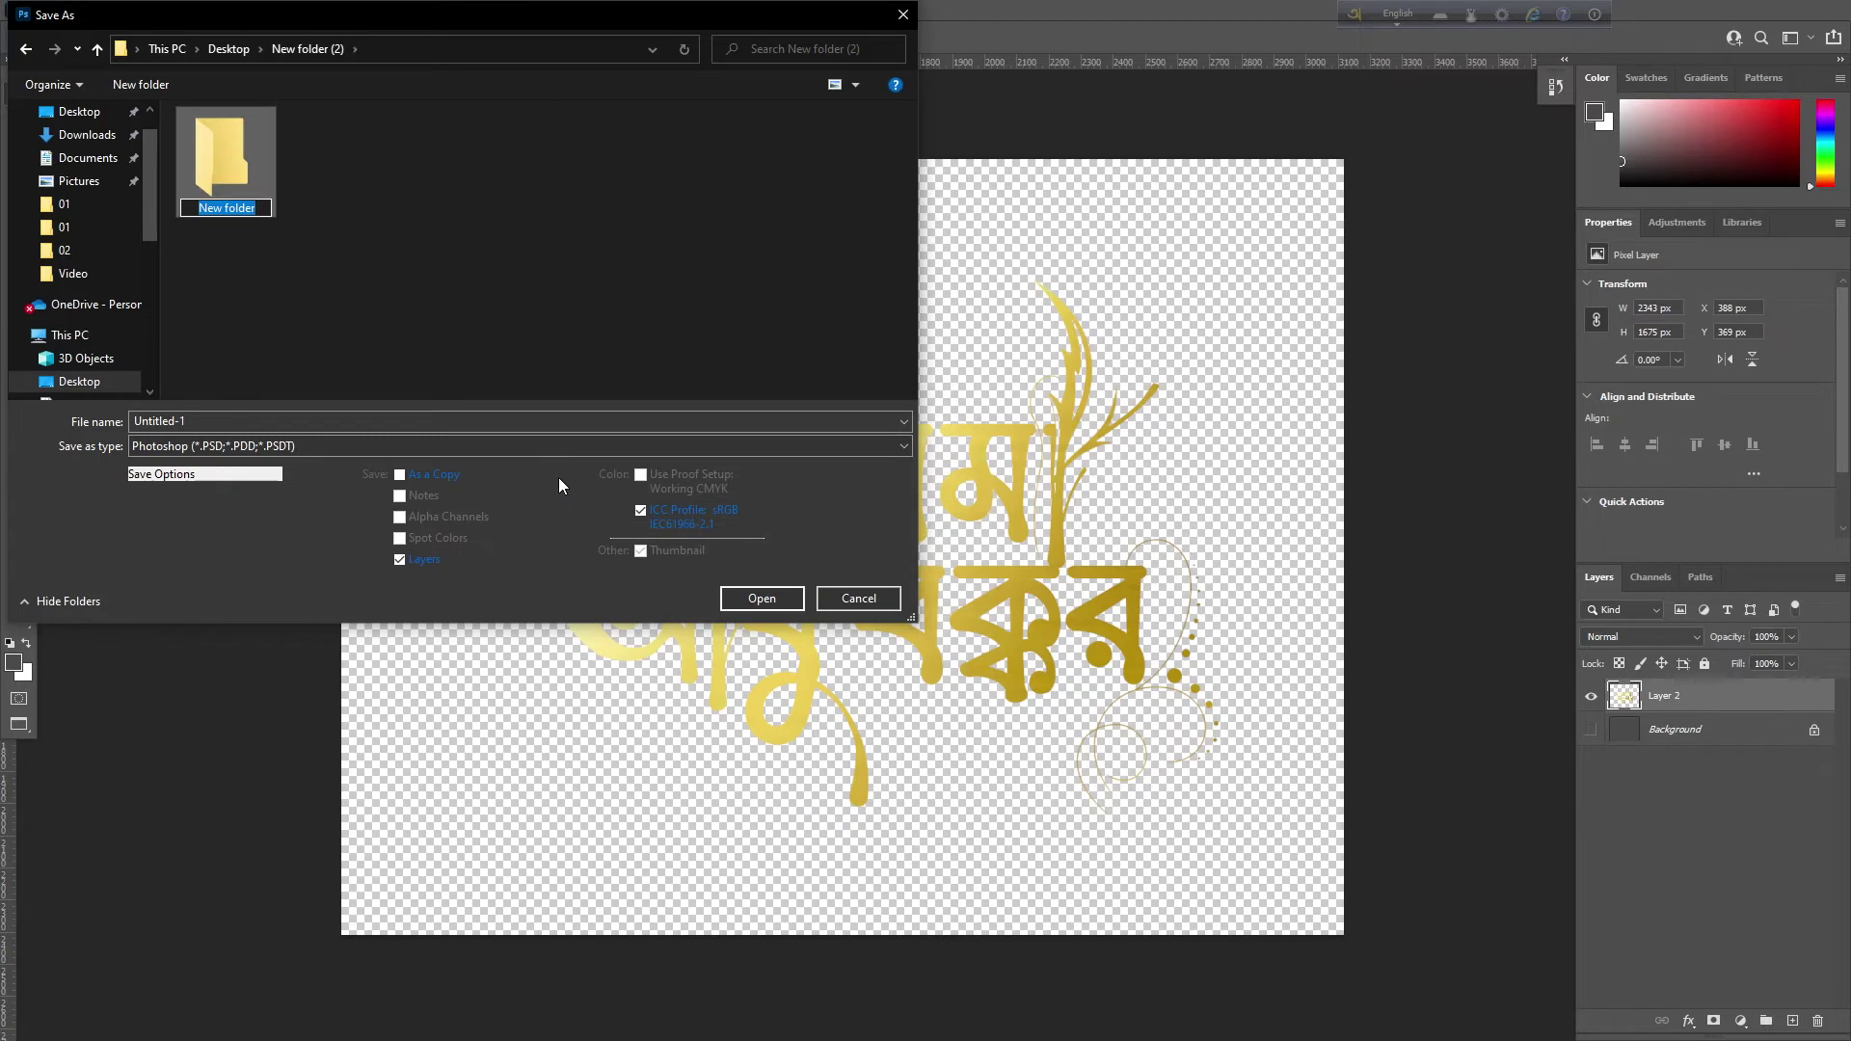
text(png)
key(Return)
key(Return)
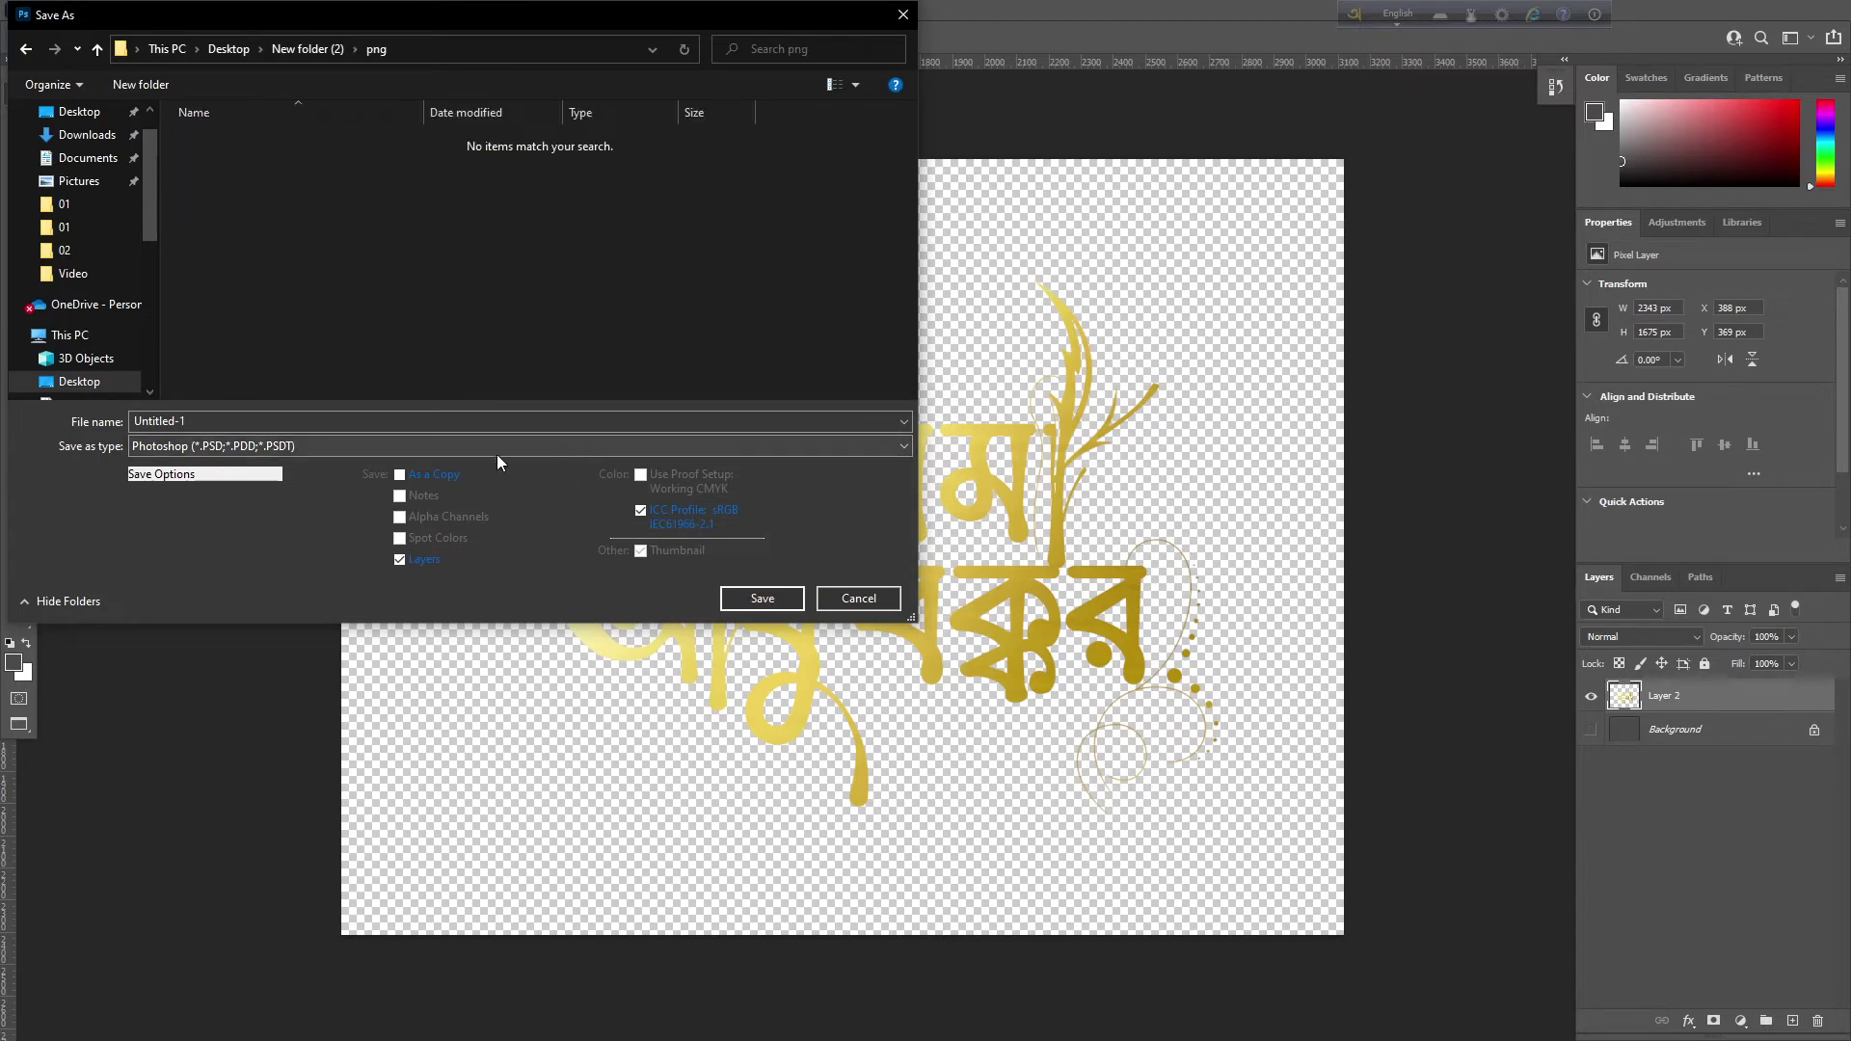
click(498, 451)
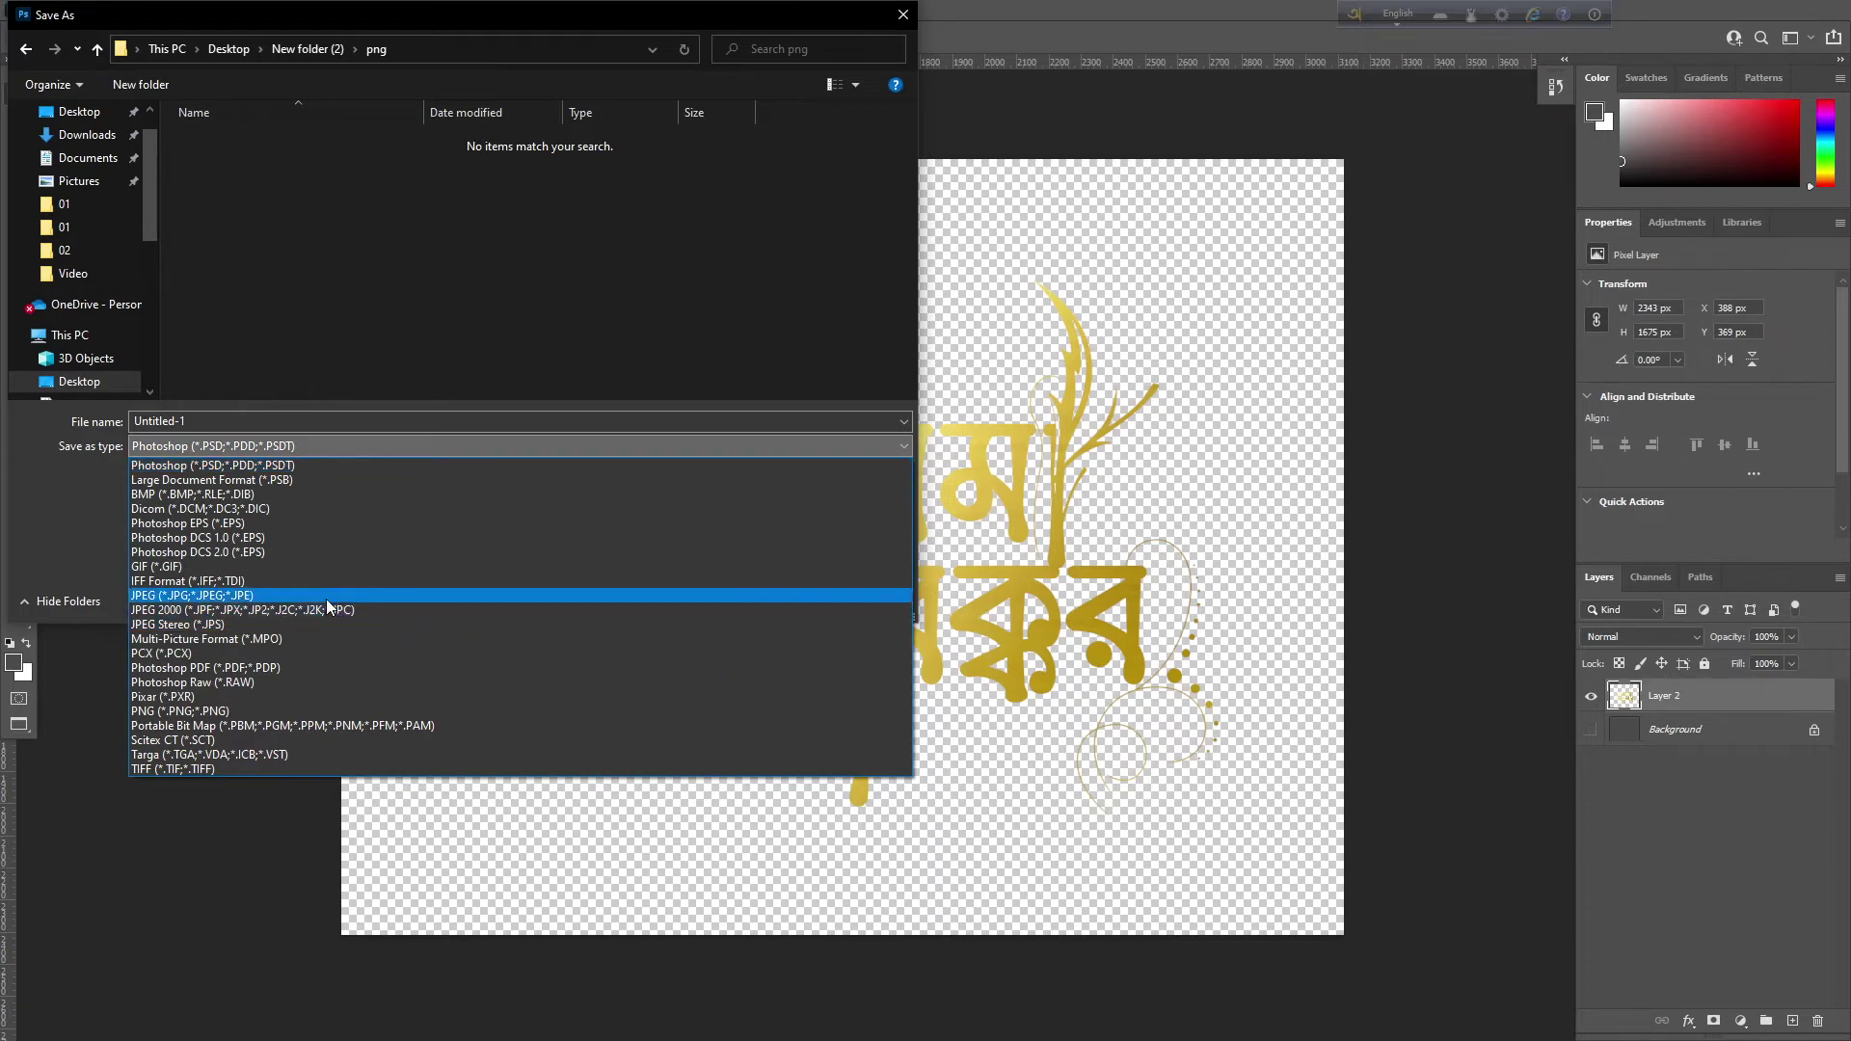
Save the image as a PNG named 'png' in that folder
click(229, 710)
click(225, 421)
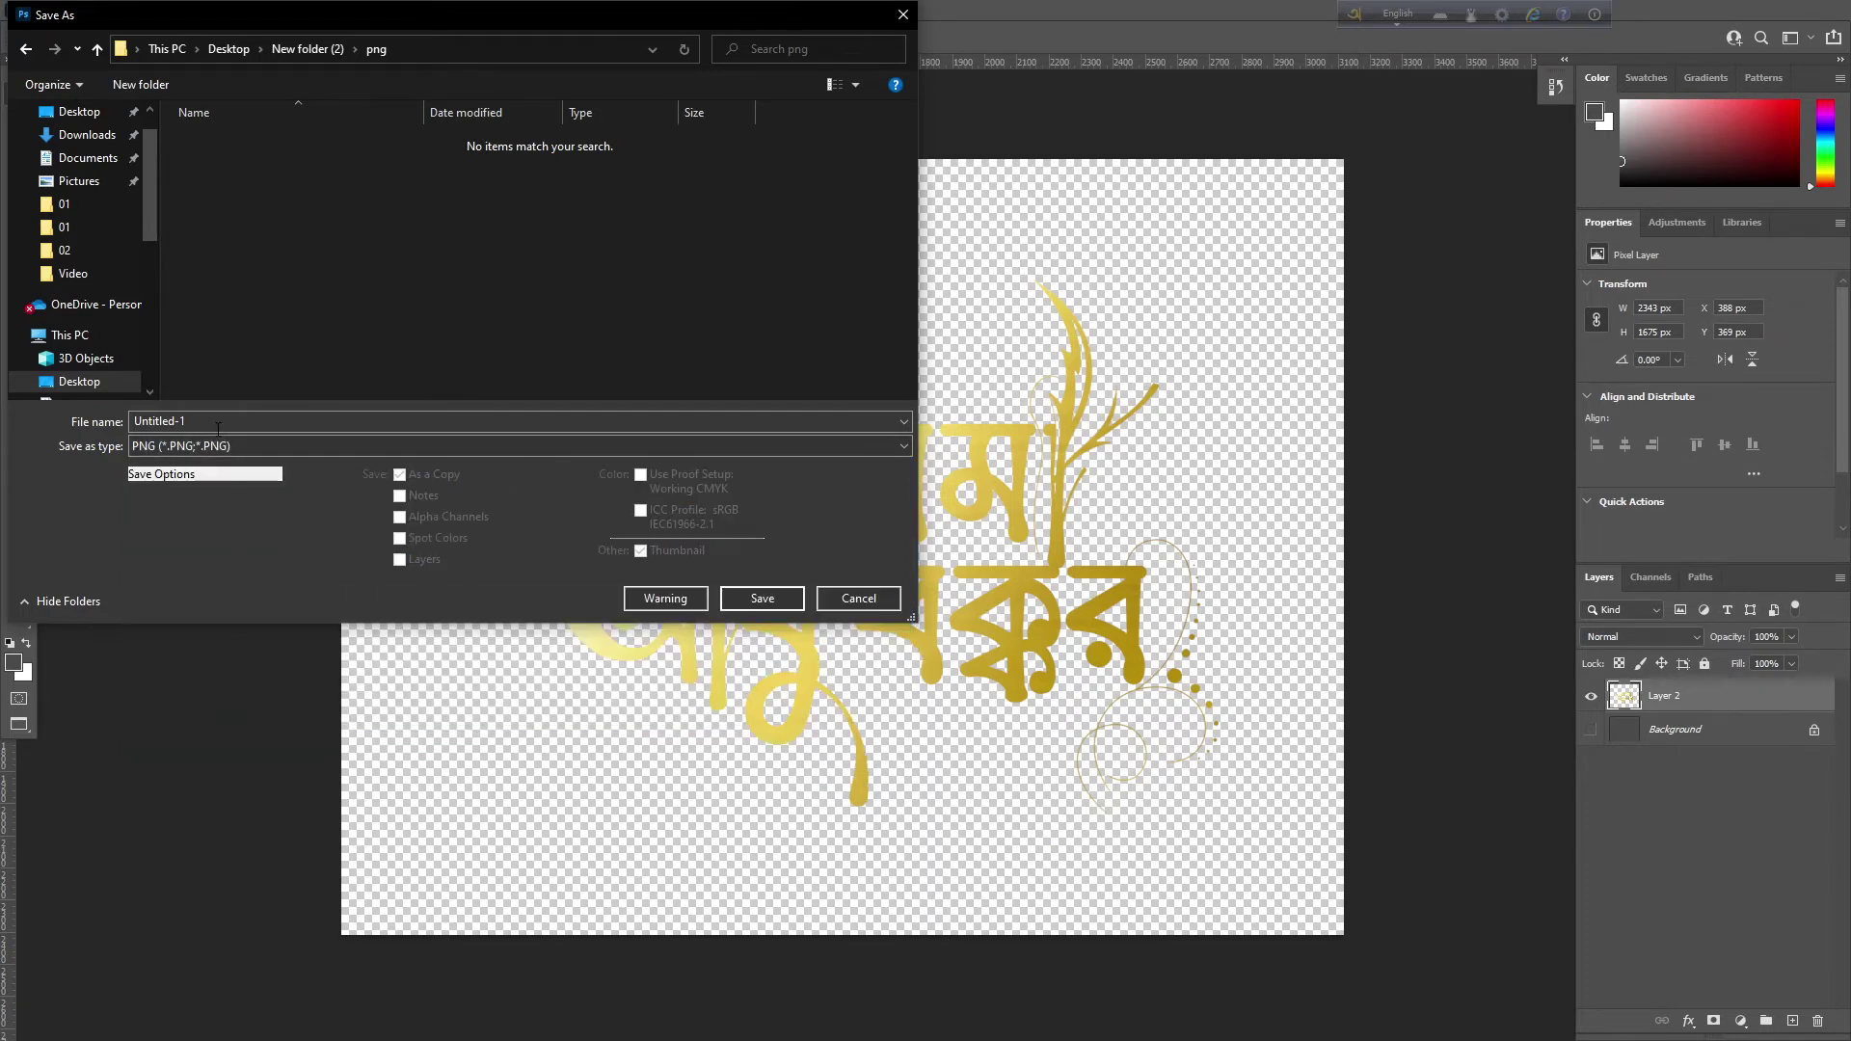
key(BackSpace)
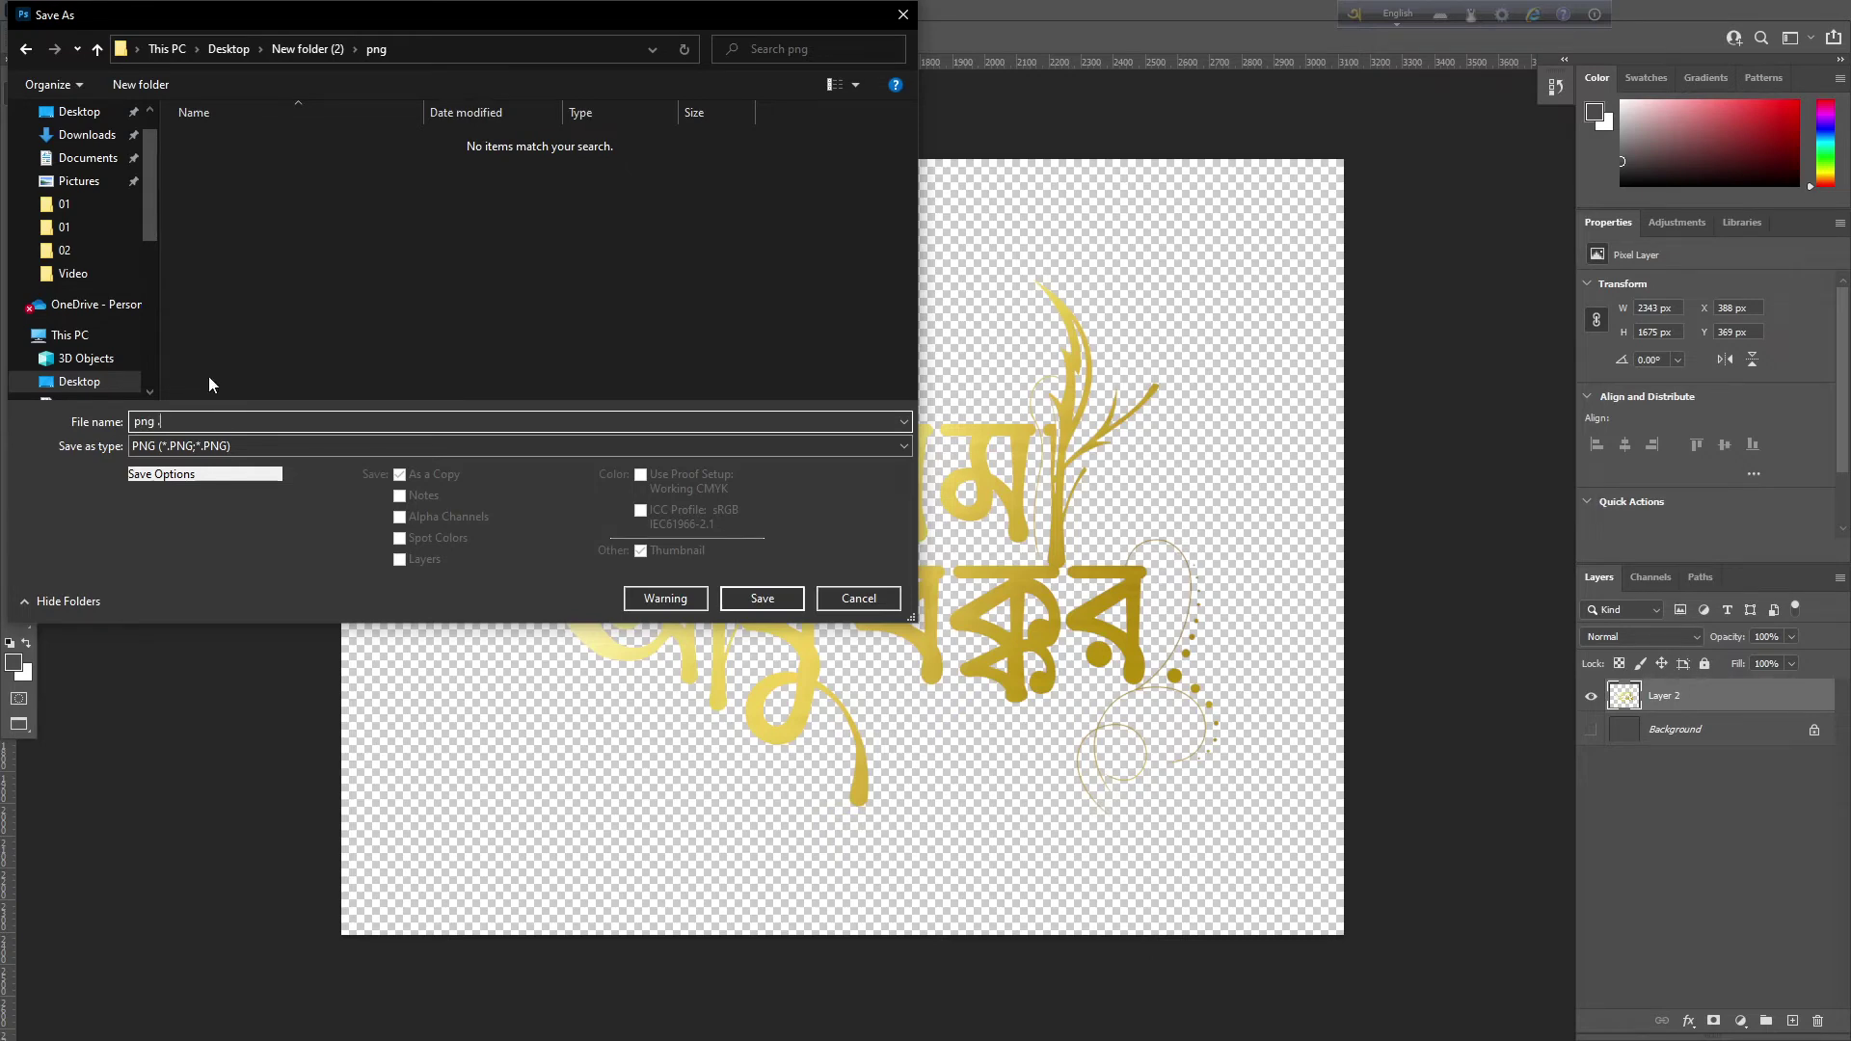
click(750, 598)
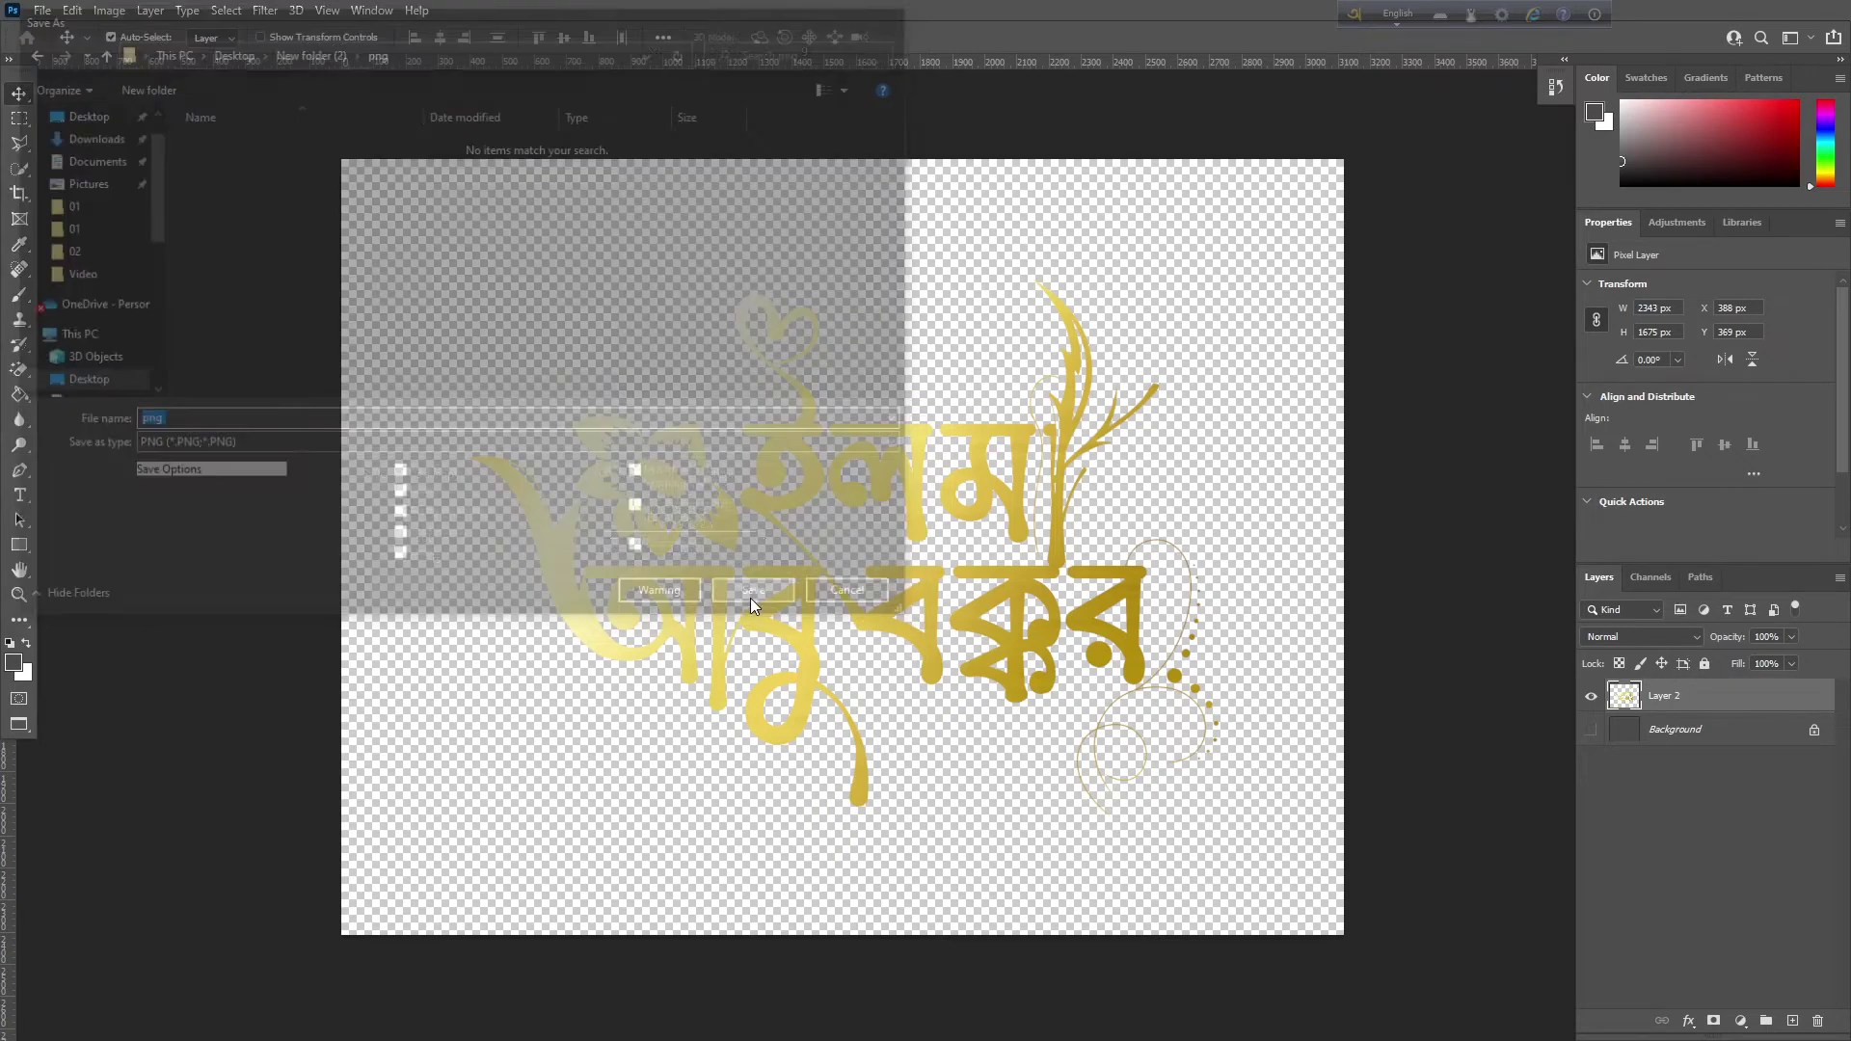
Accept the PNG save options, show the dark background again, and add a Drop Shadow to the lettering
key(Return)
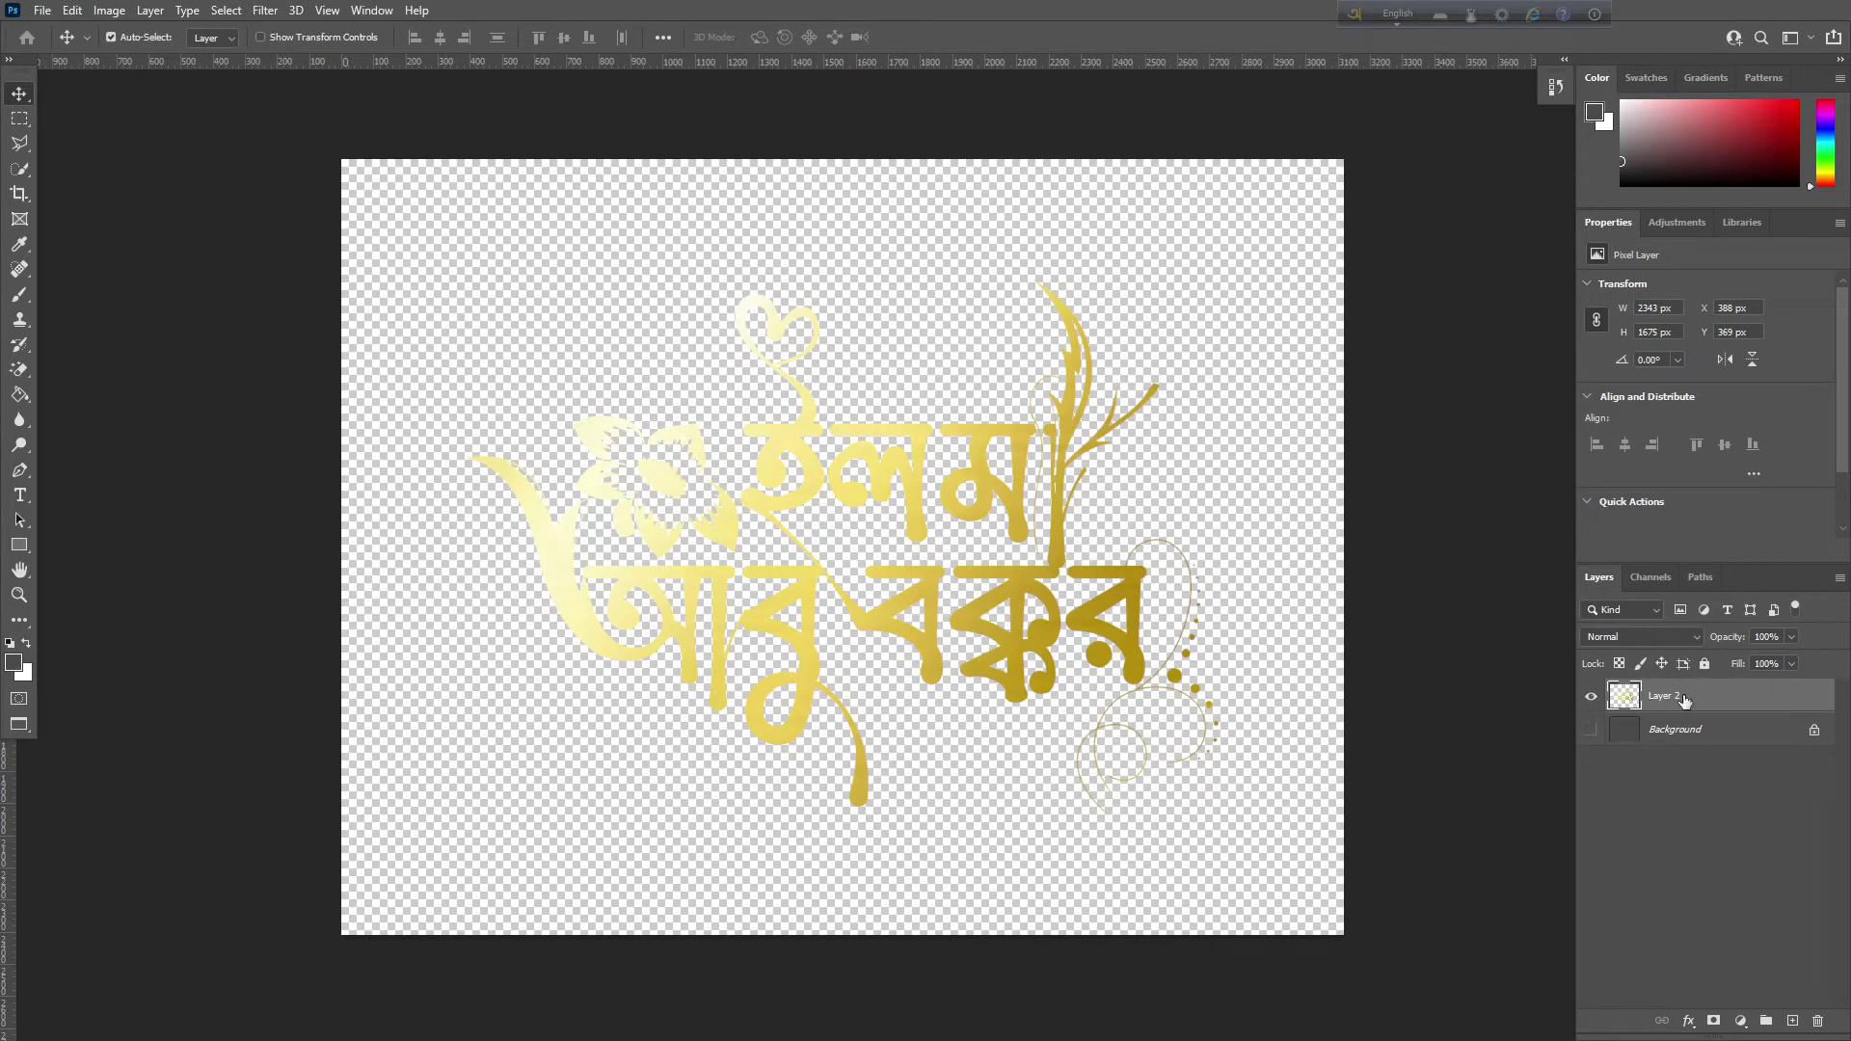
click(1590, 730)
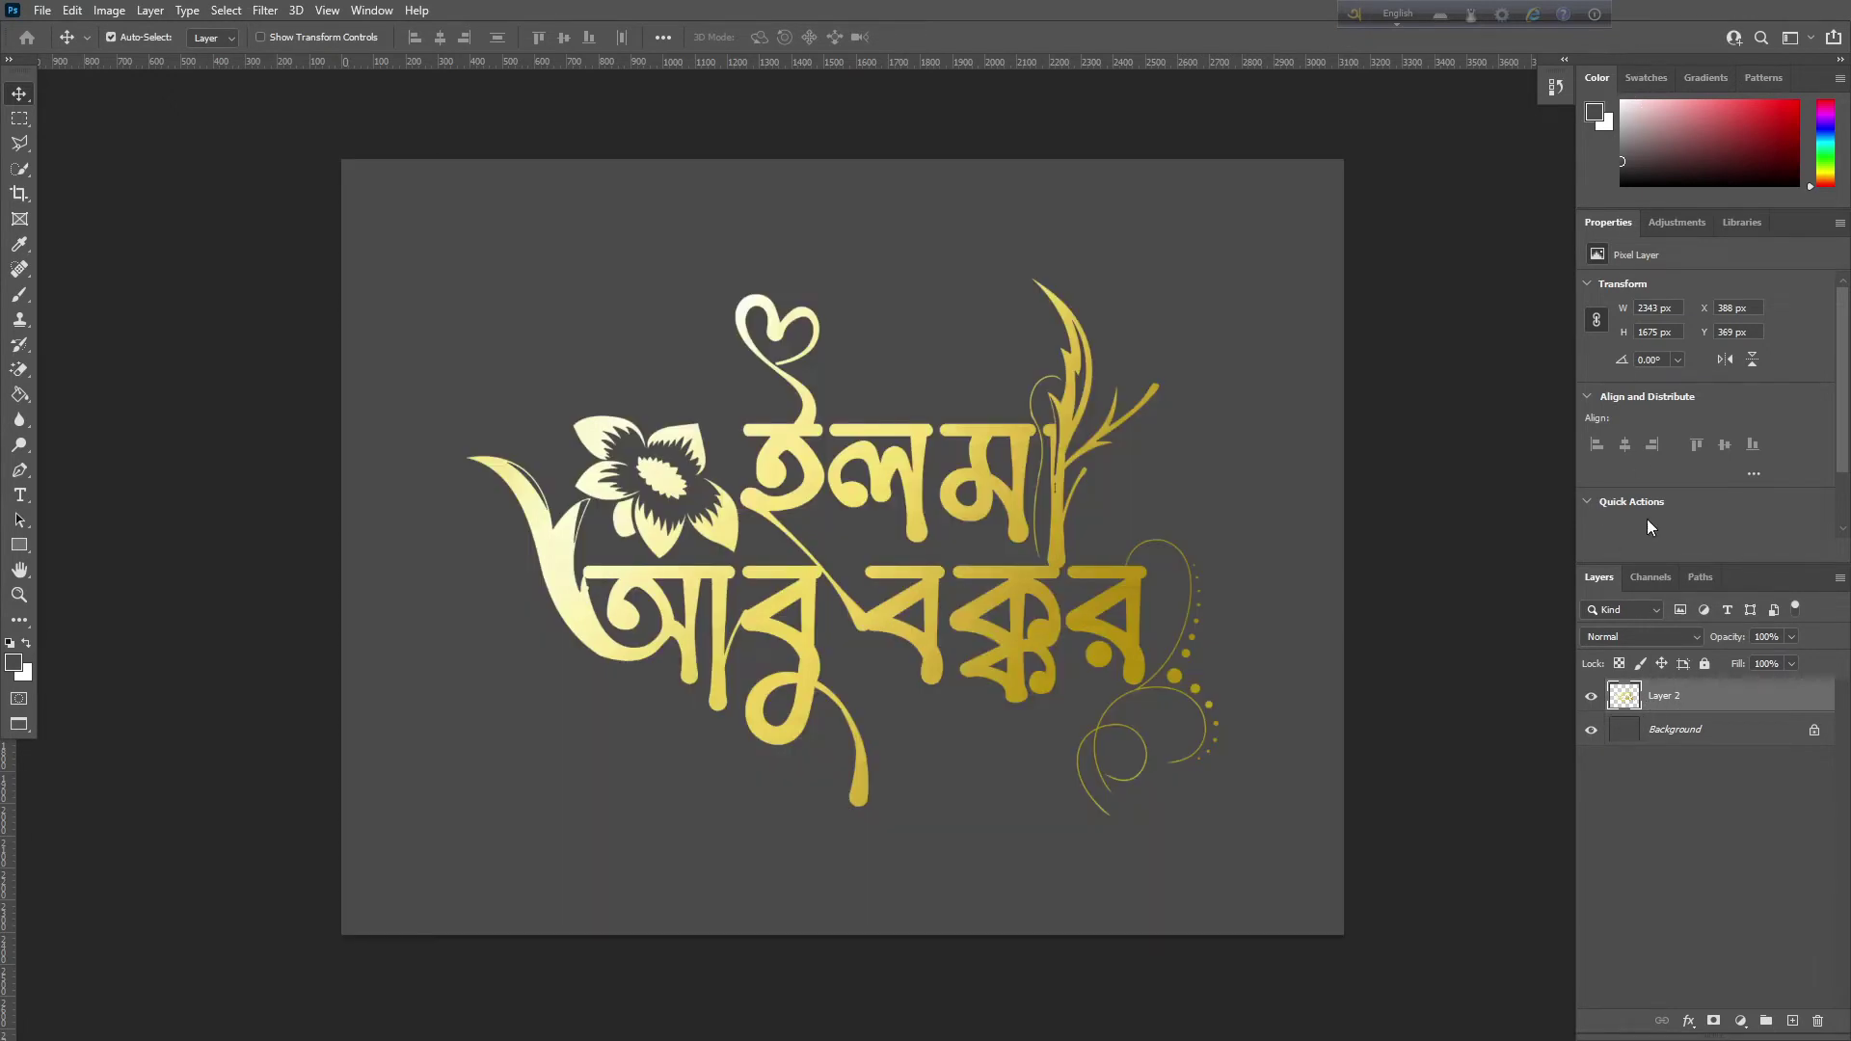
click(1689, 1022)
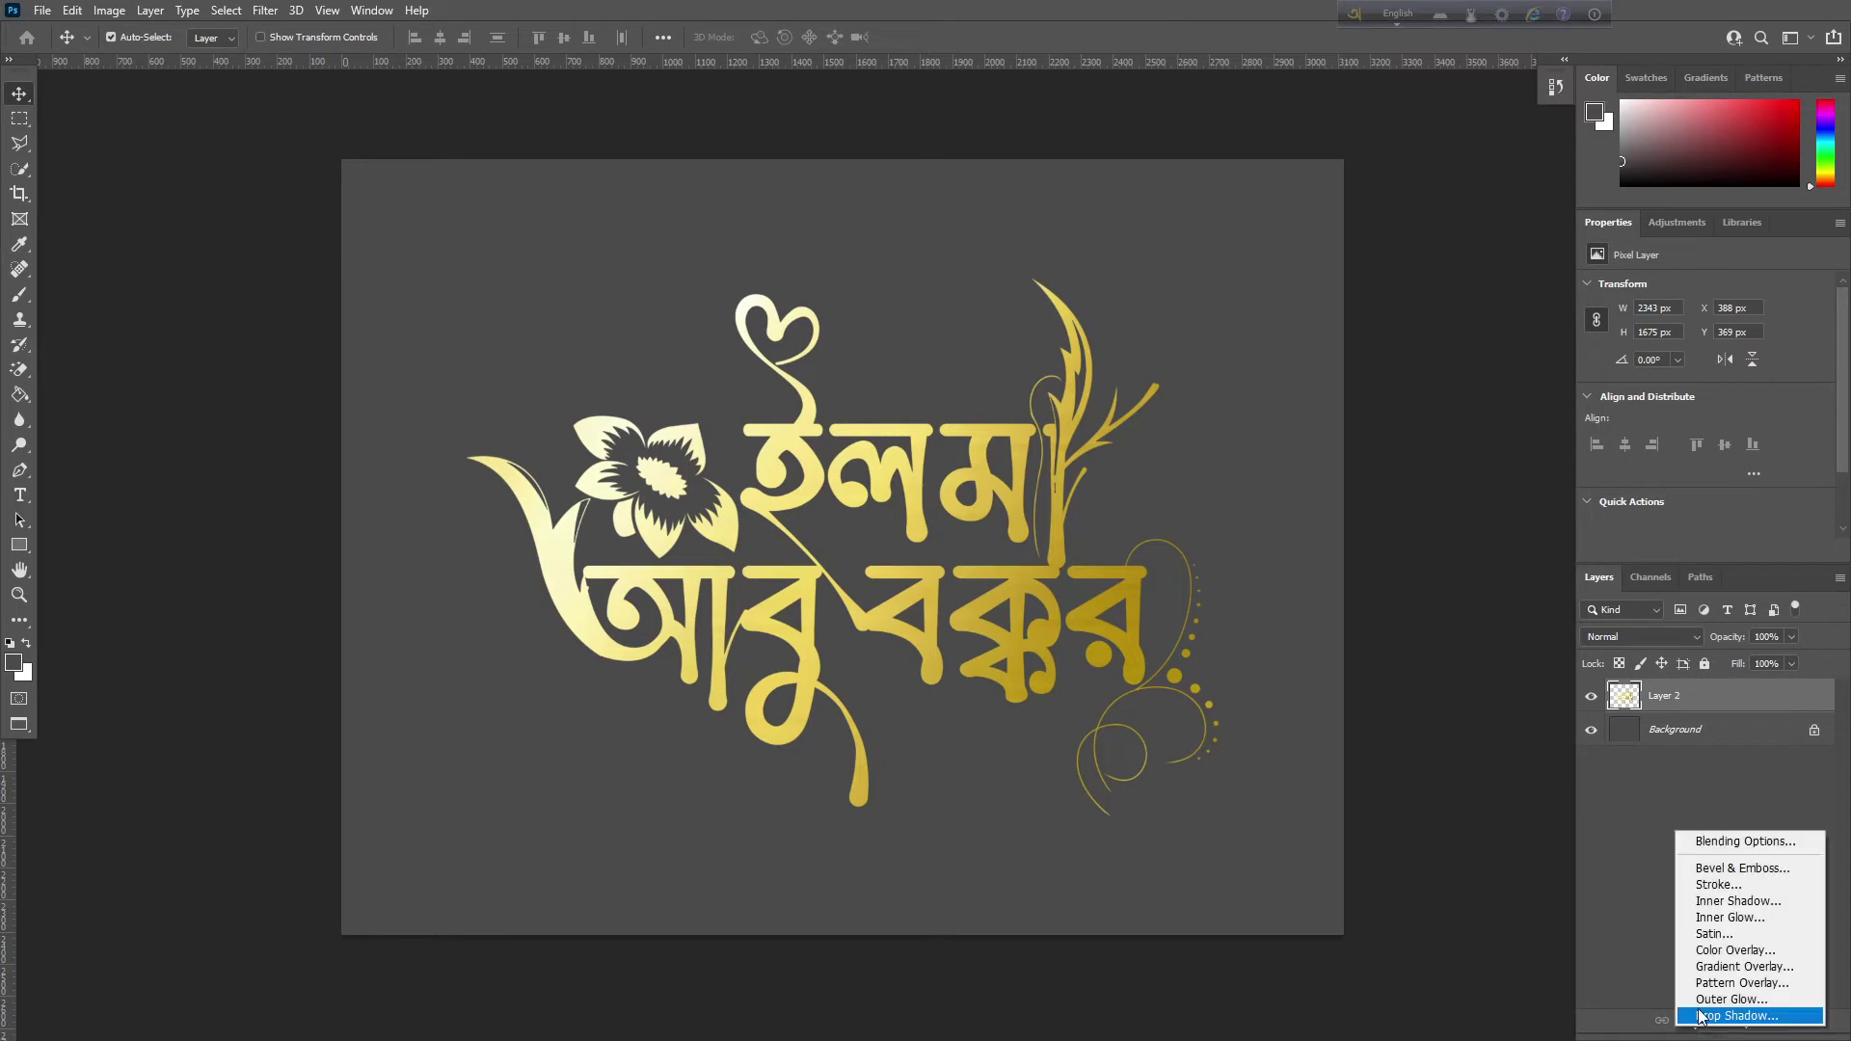
click(1701, 1017)
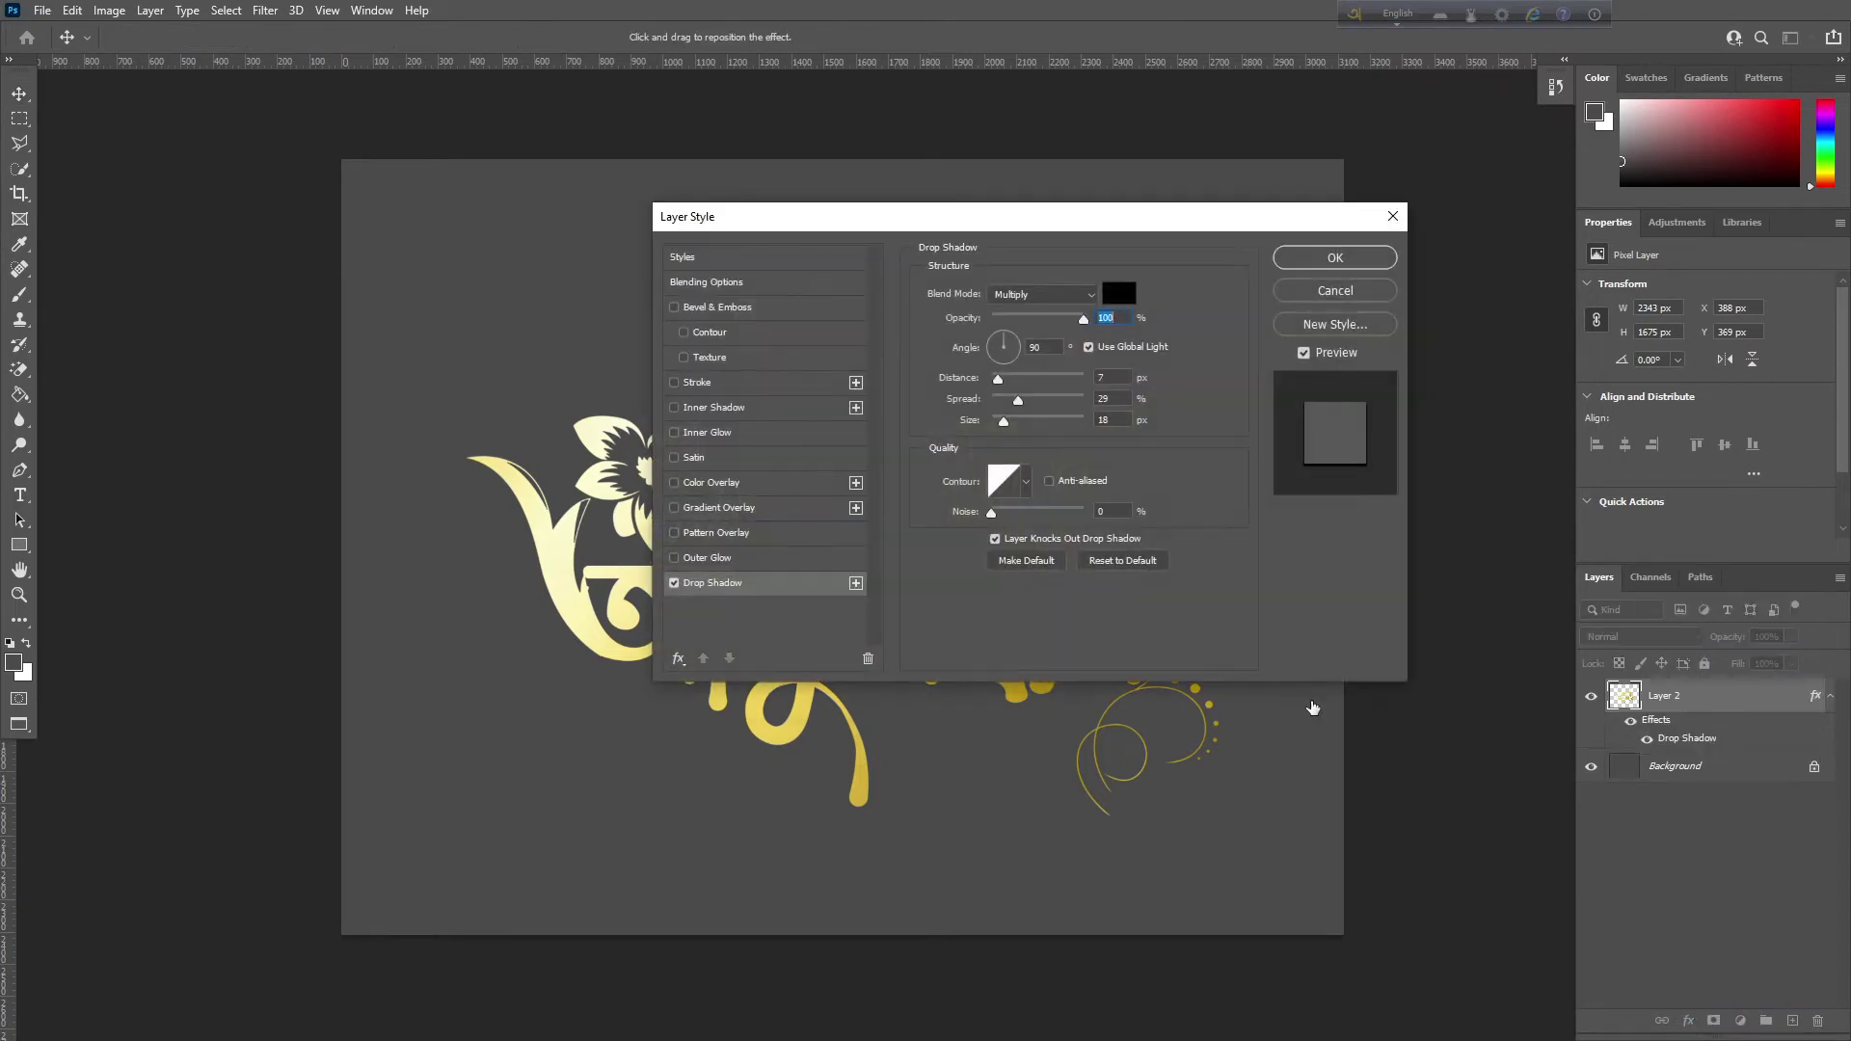
drag(1030, 215, 1697, 177)
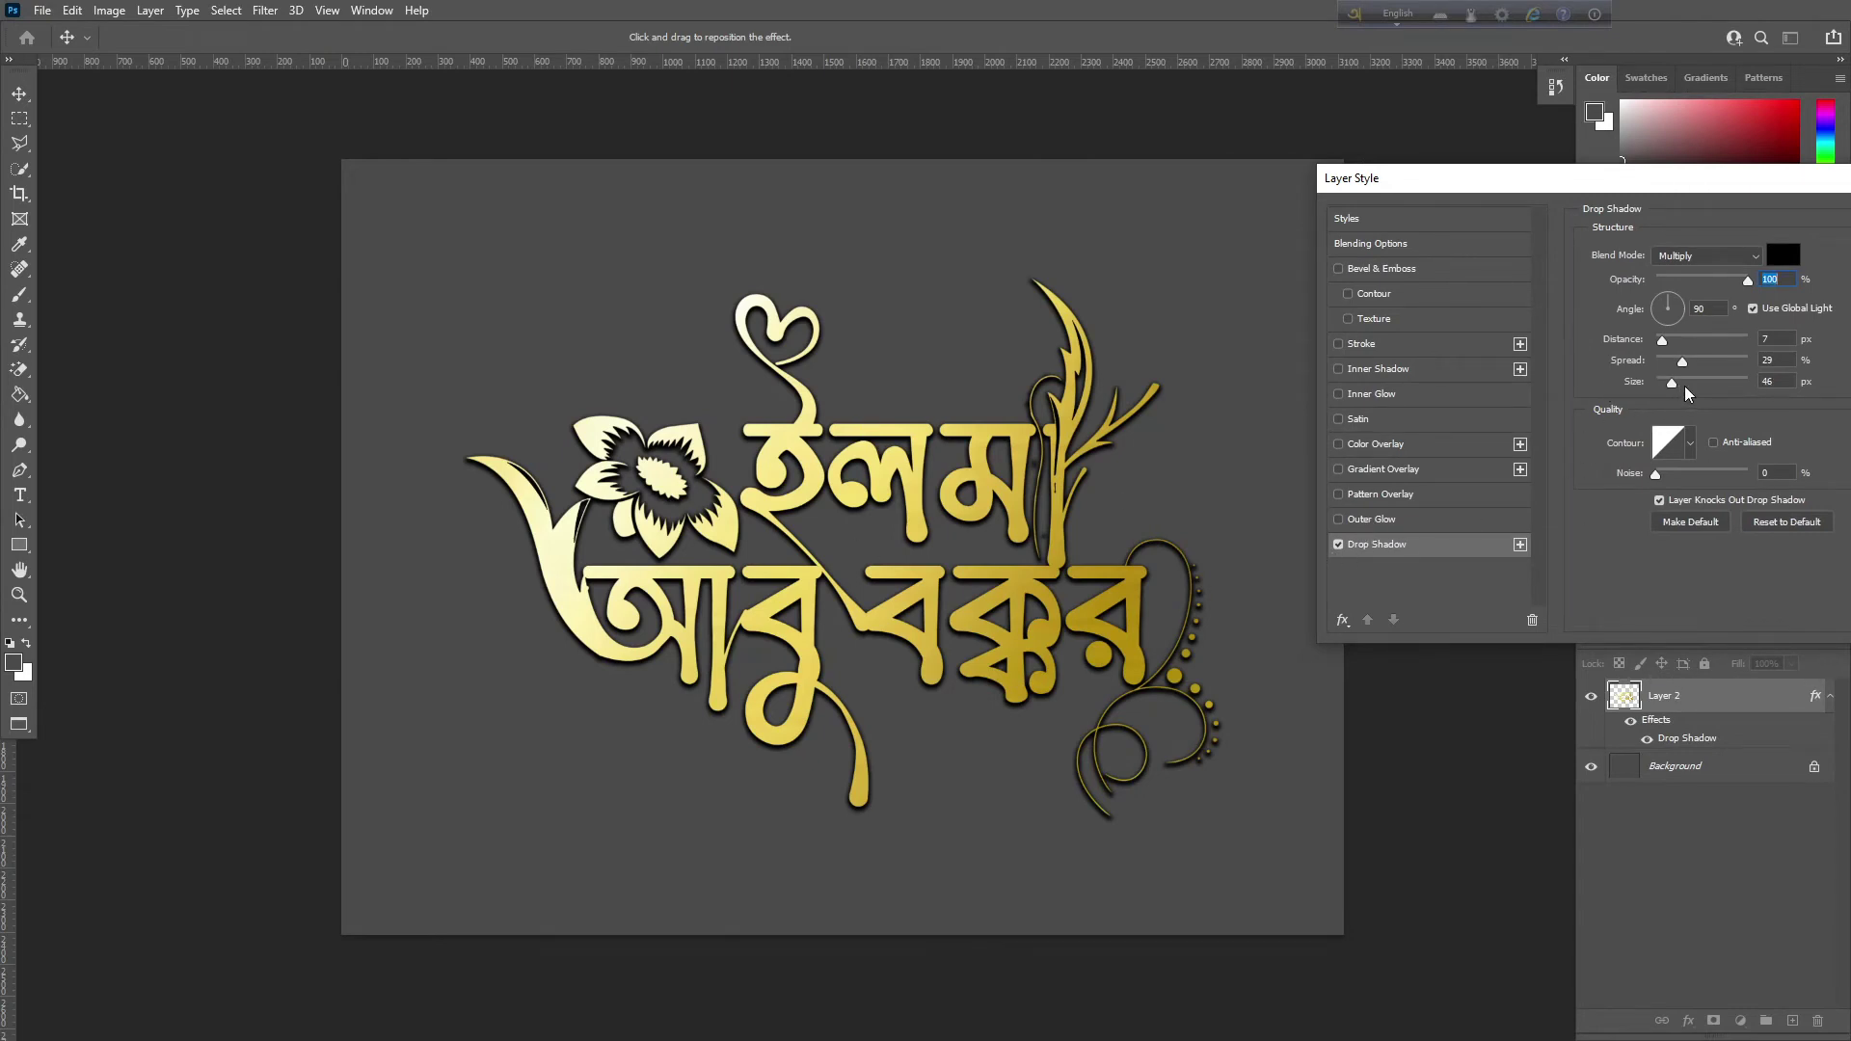
Set the drop shadow size to 142 px and opacity to about 18%, then confirm
click(1716, 381)
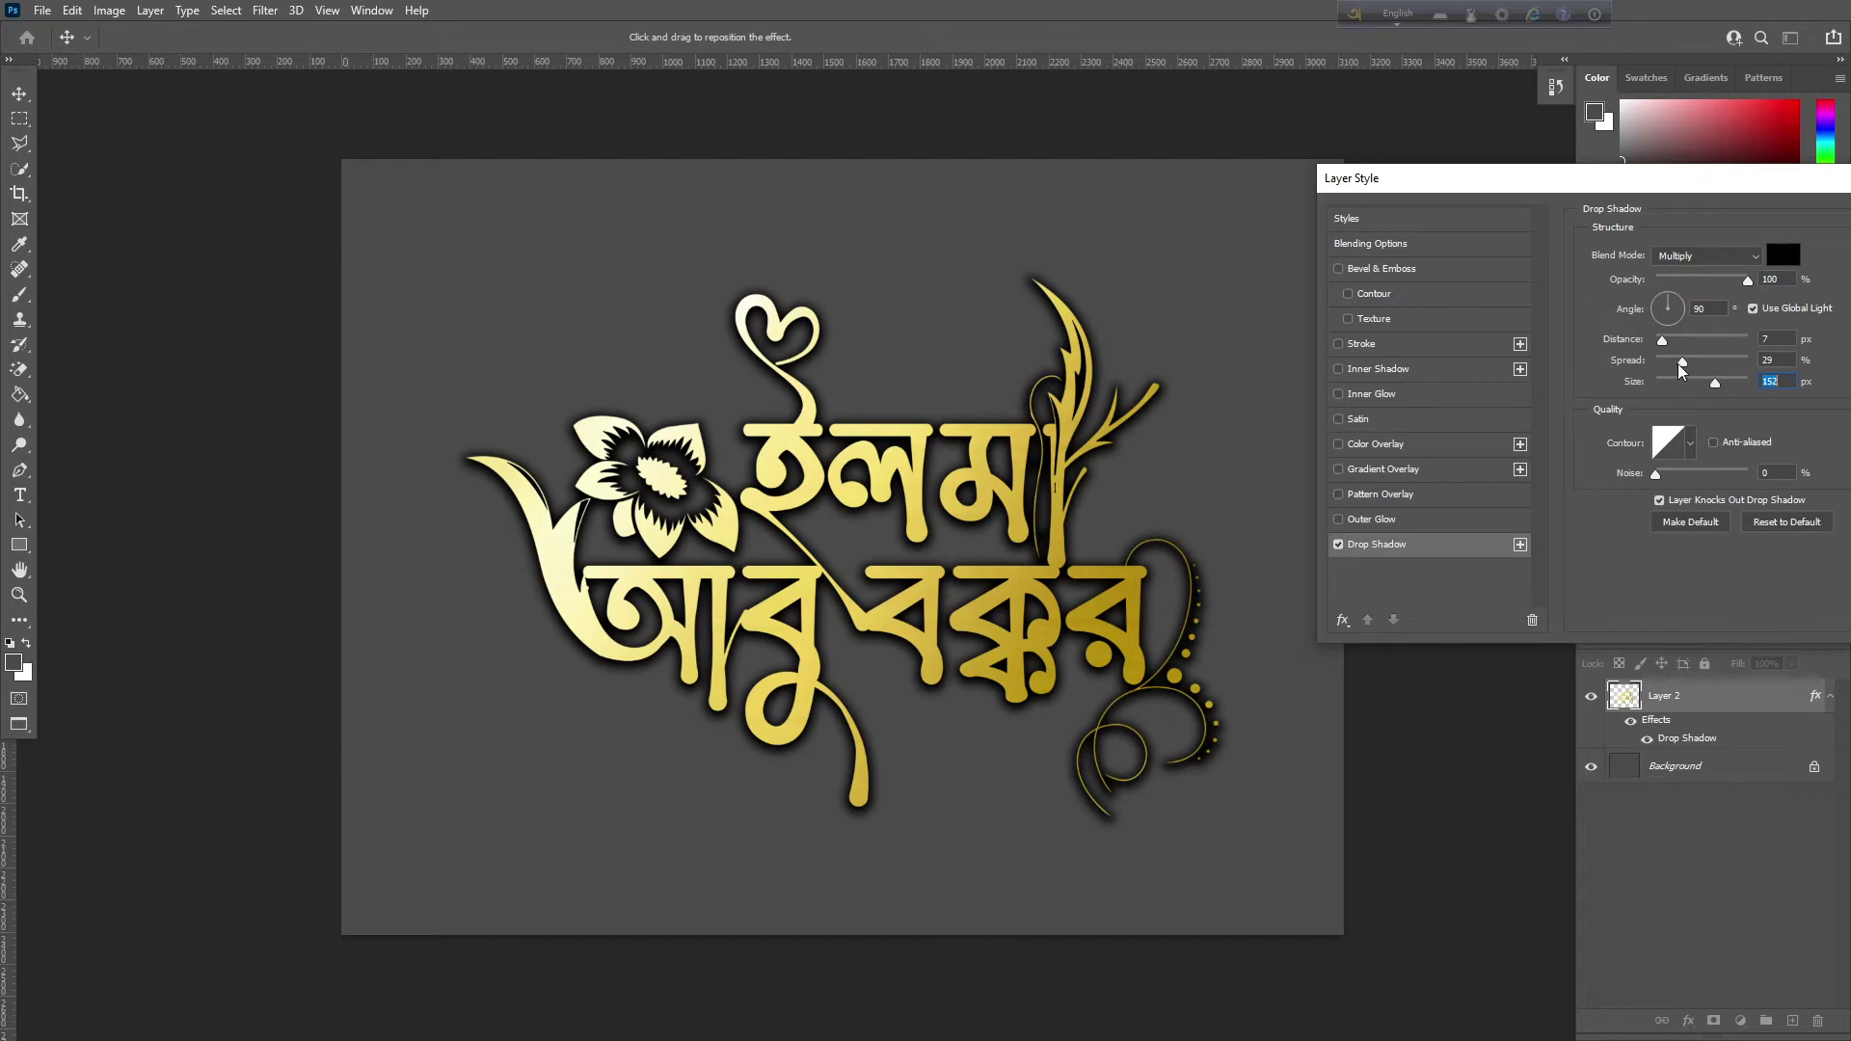
mouse_move(1715, 382)
mouse_down()
mouse_move(1658, 386)
mouse_move(1686, 391)
mouse_up()
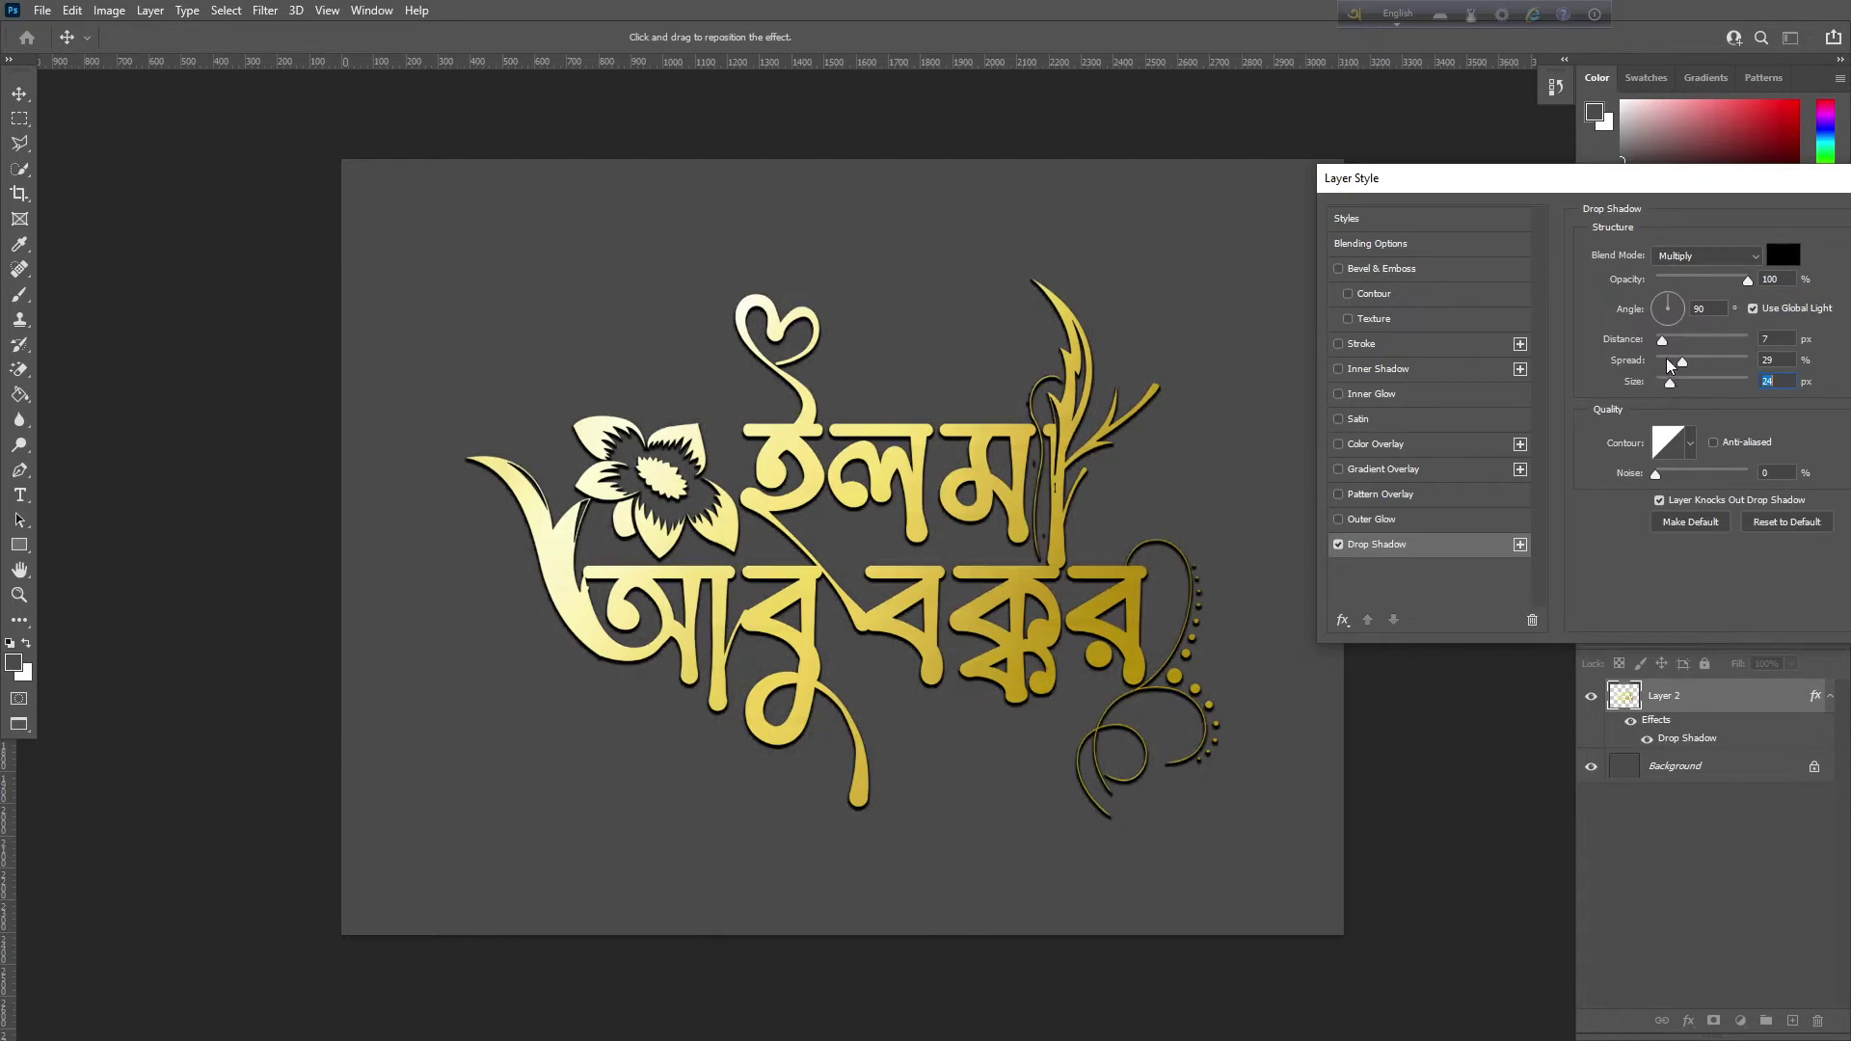
click(1687, 280)
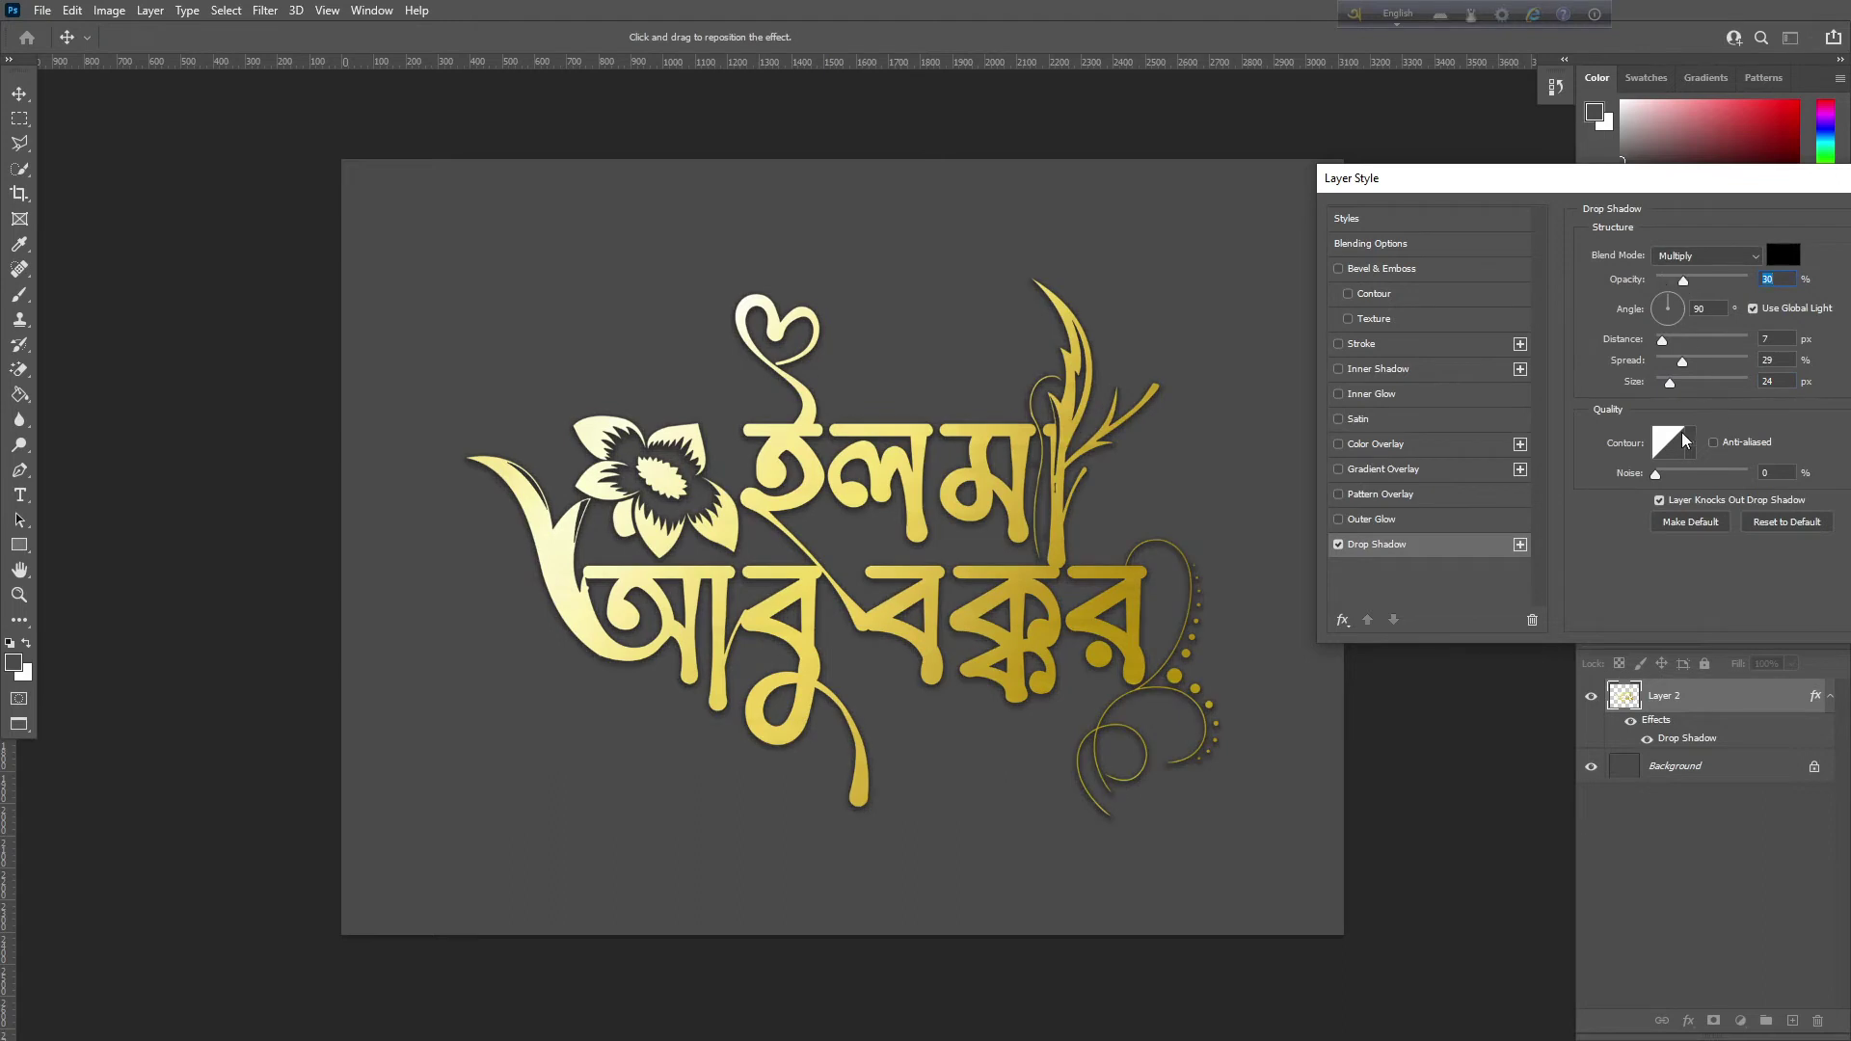
click(1690, 383)
click(1705, 382)
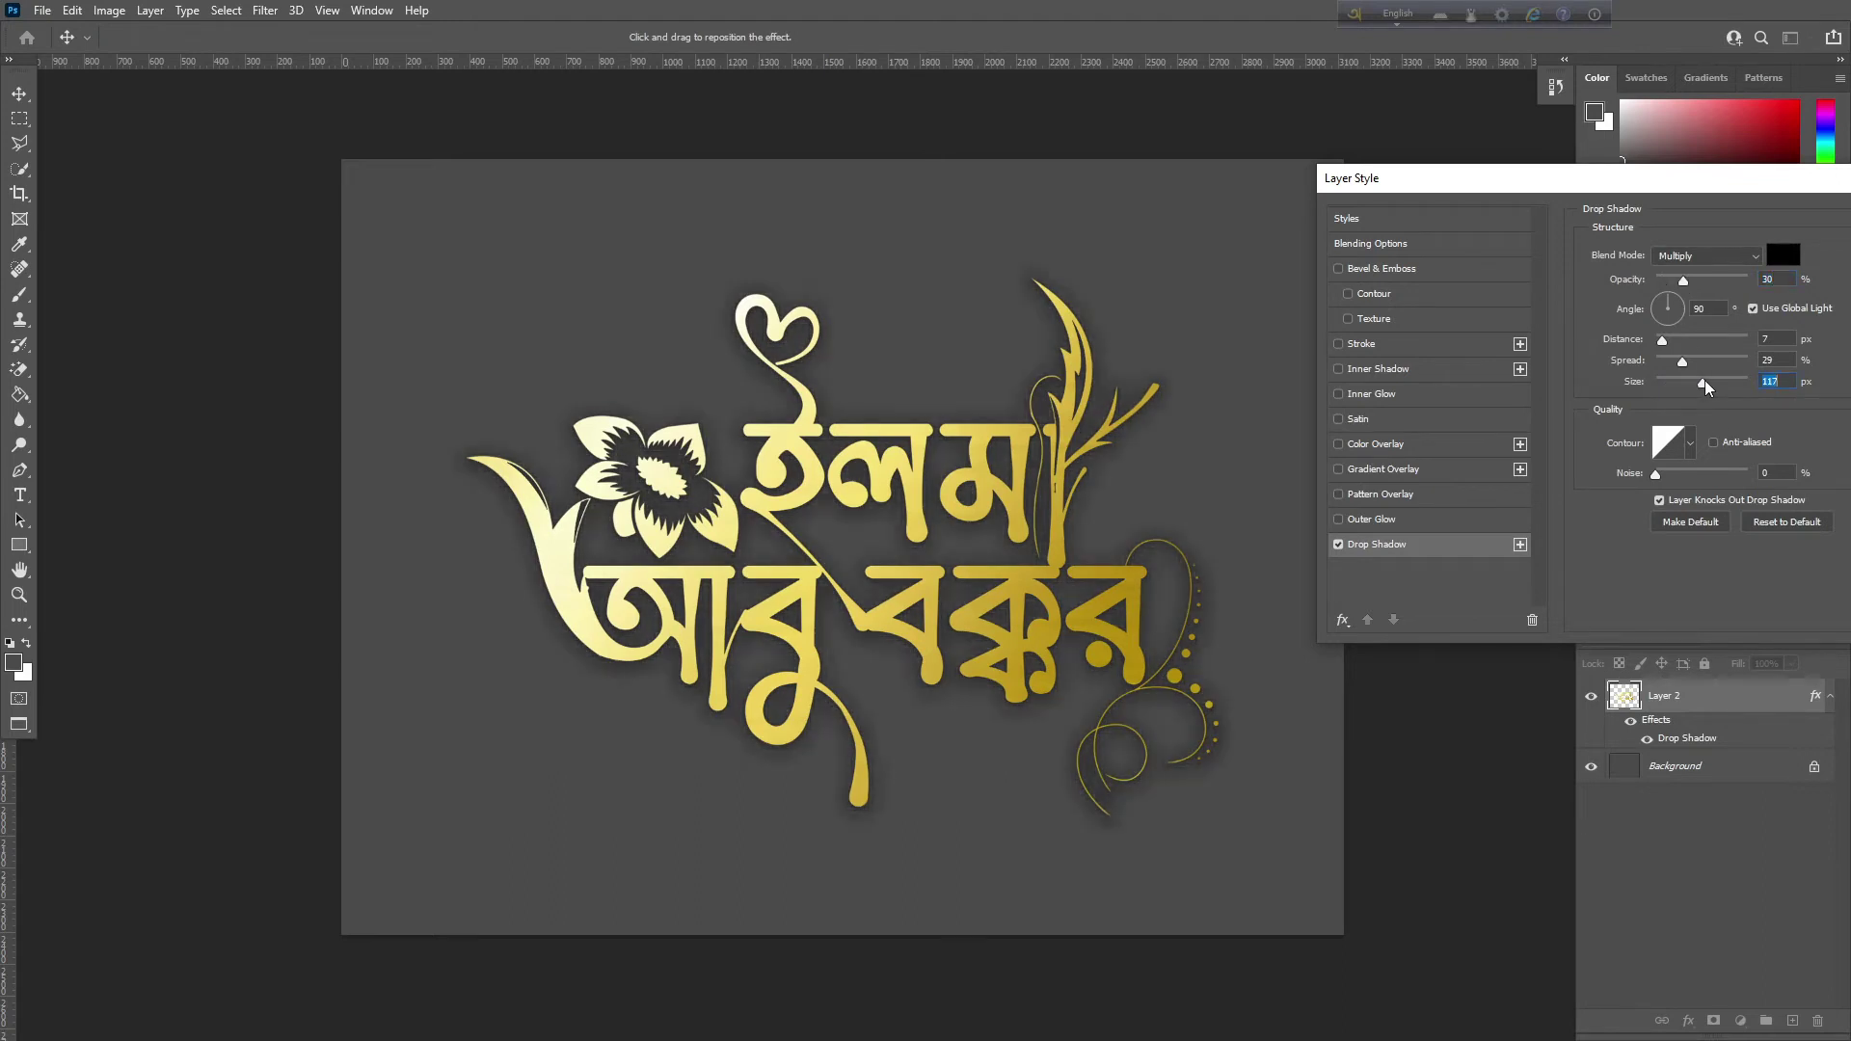
click(1713, 383)
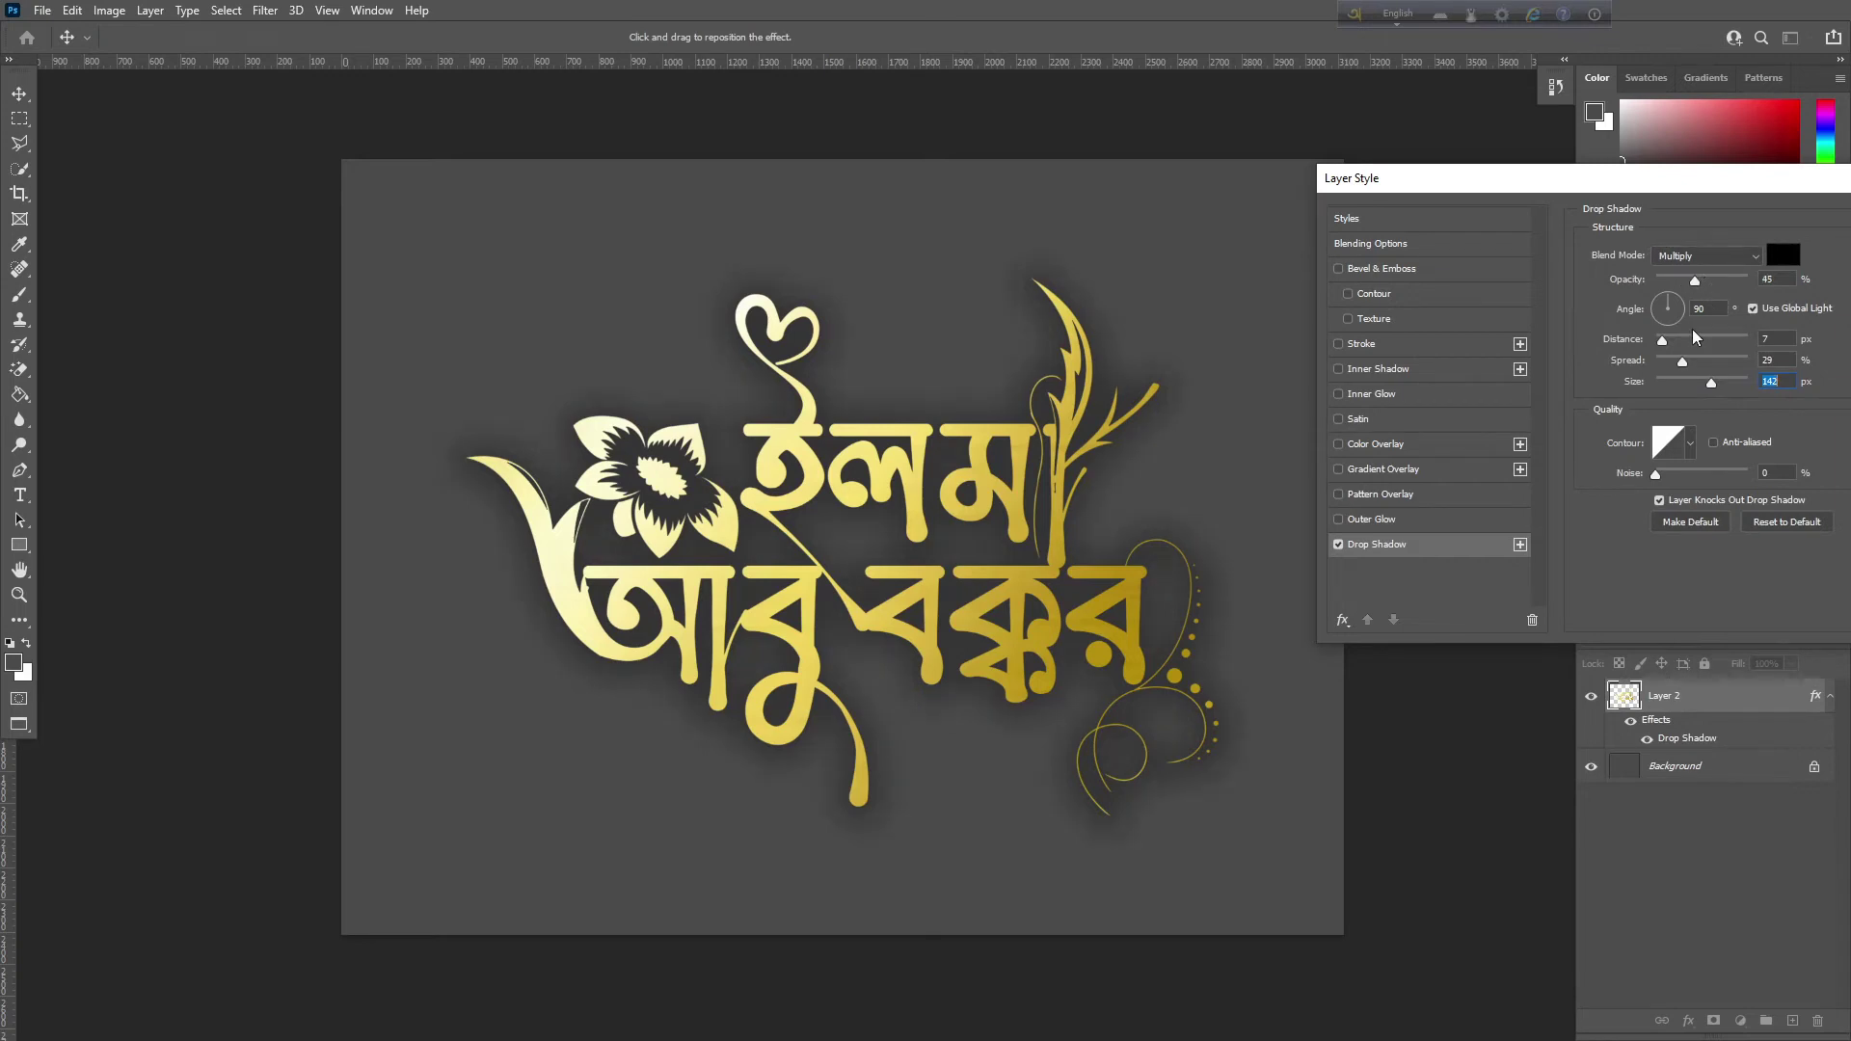
click(1697, 279)
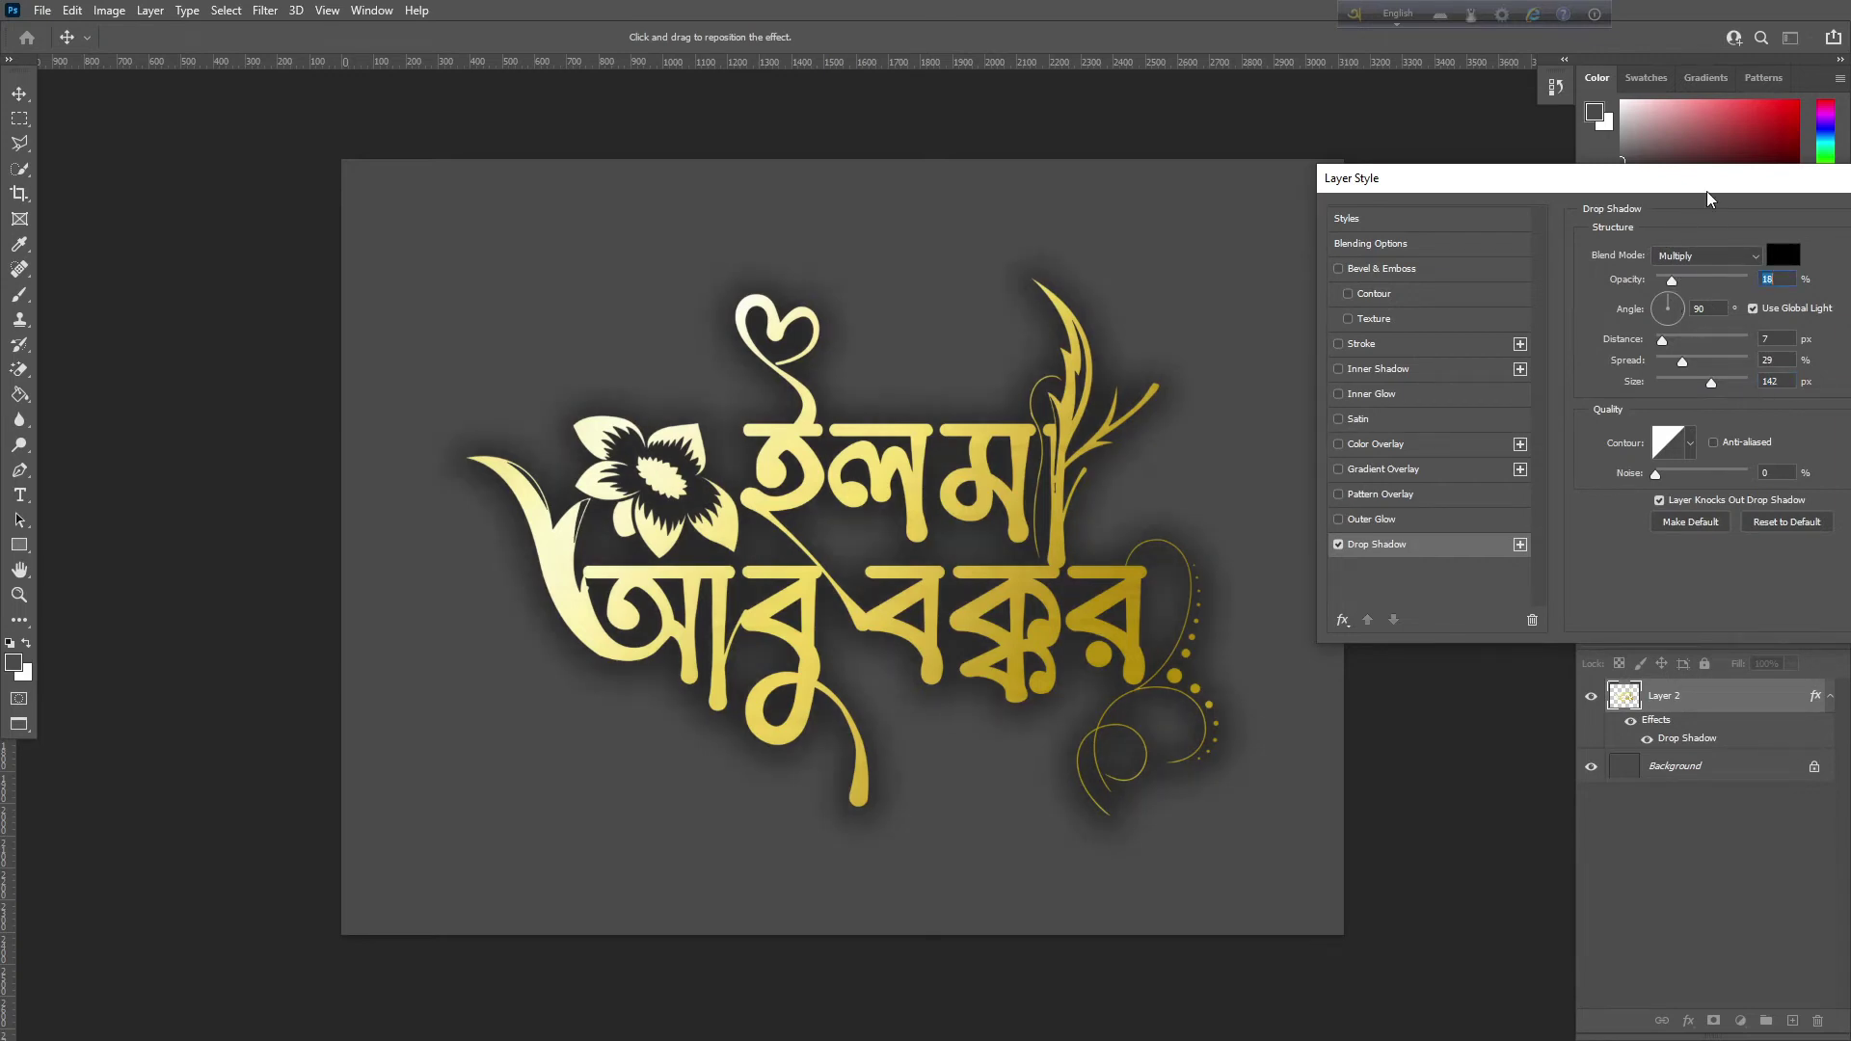
drag(1711, 199, 1354, 229)
click(1649, 252)
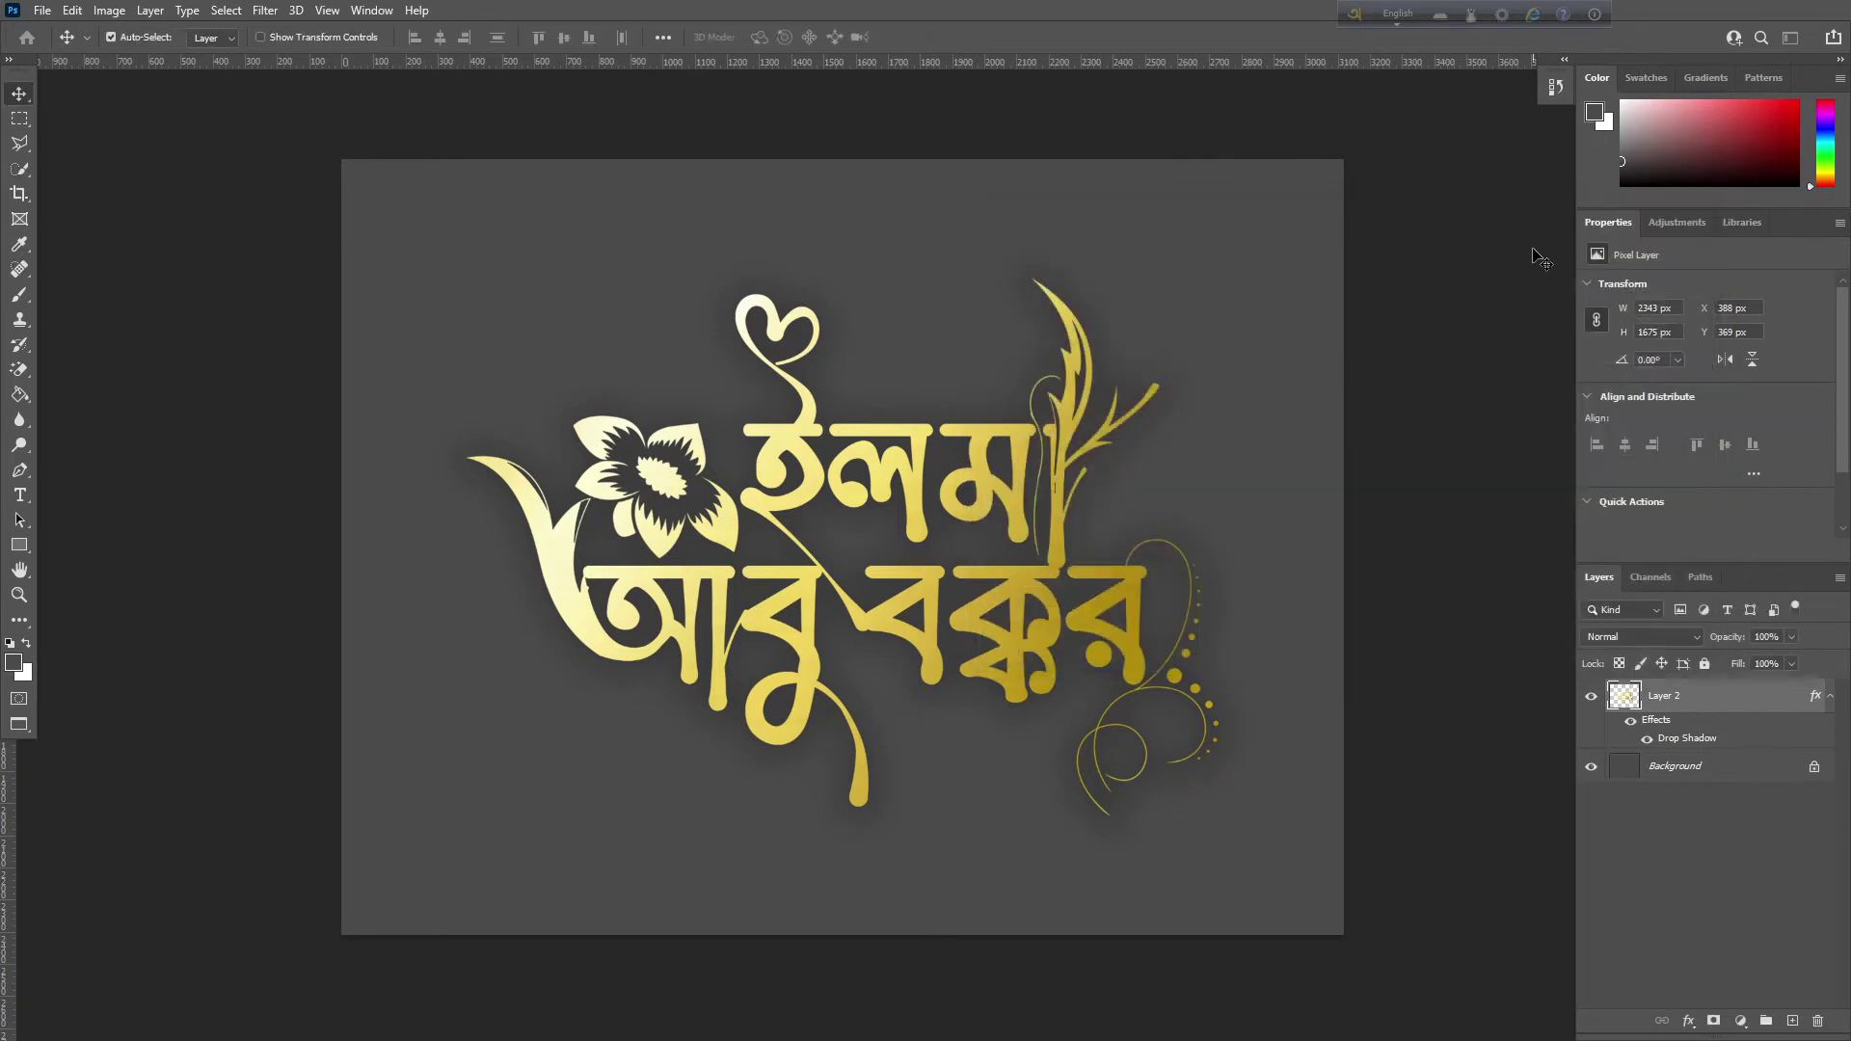
Close the Untitled-1 gold name document from the taskbar without saving it
key(ctrl+shift+s)
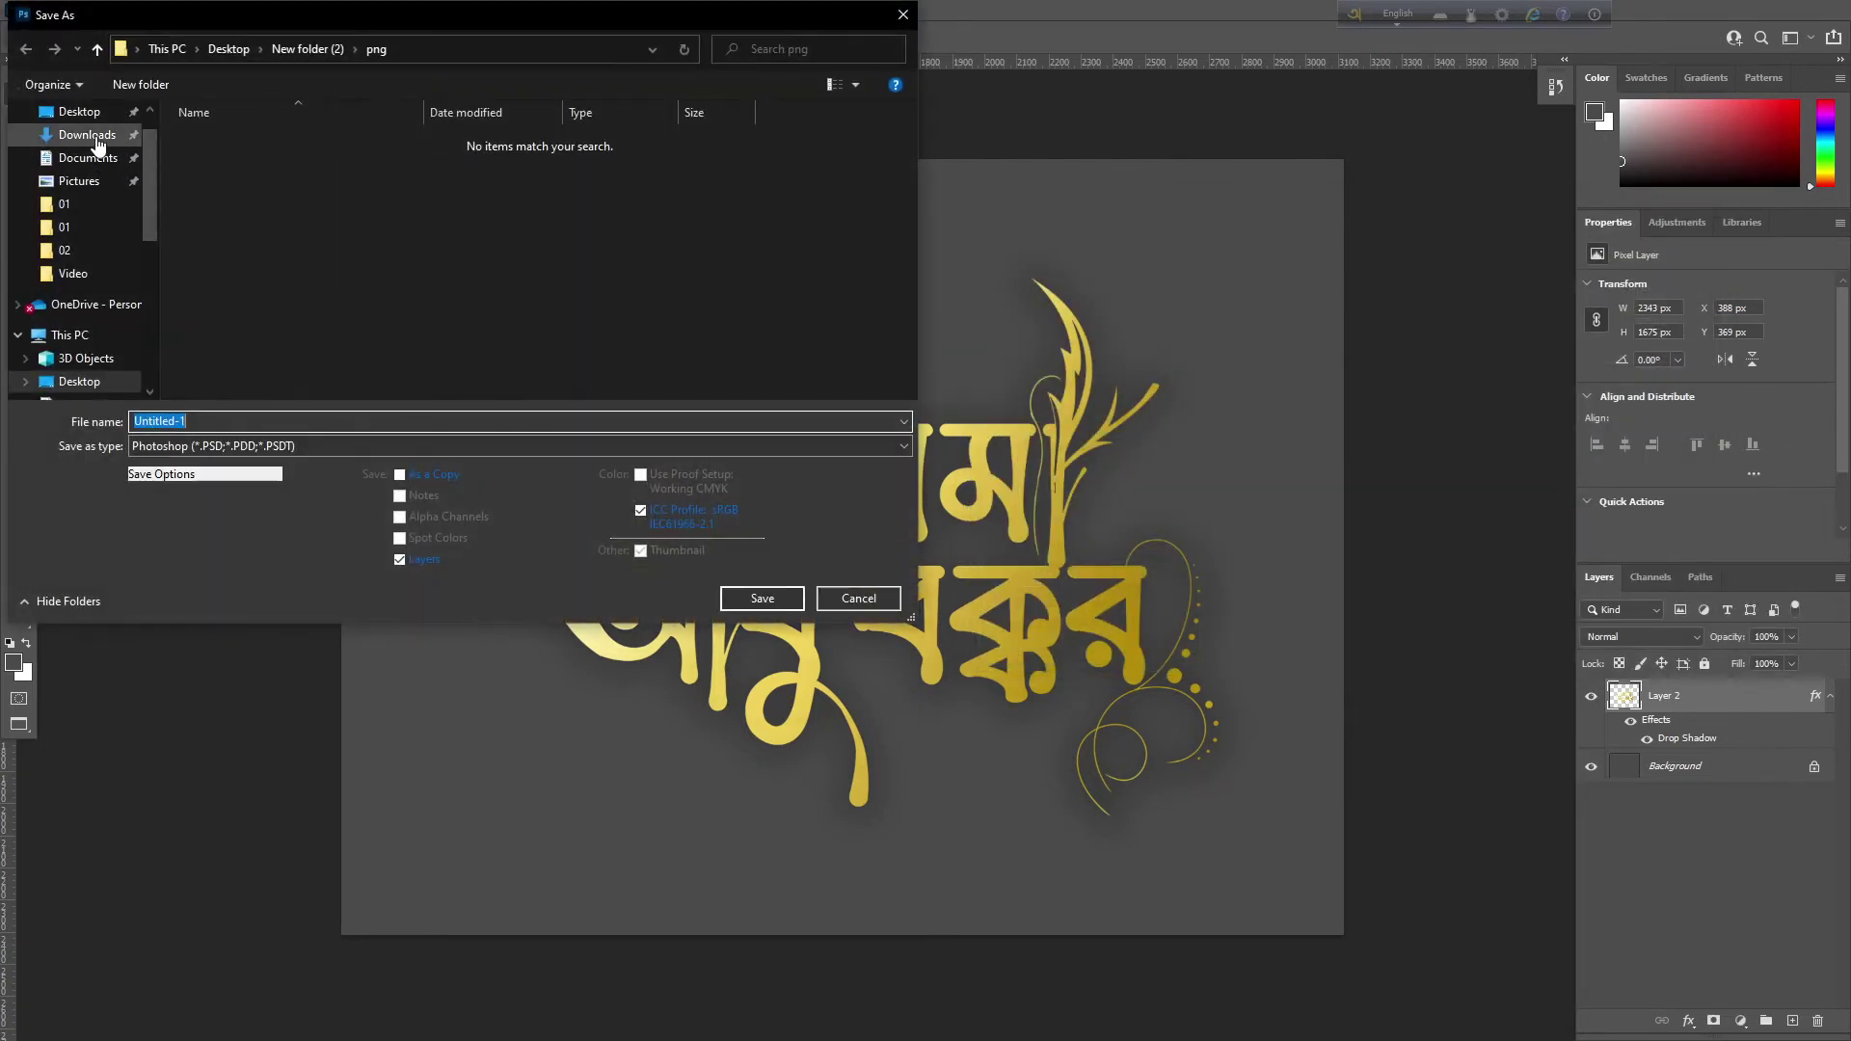
click(905, 15)
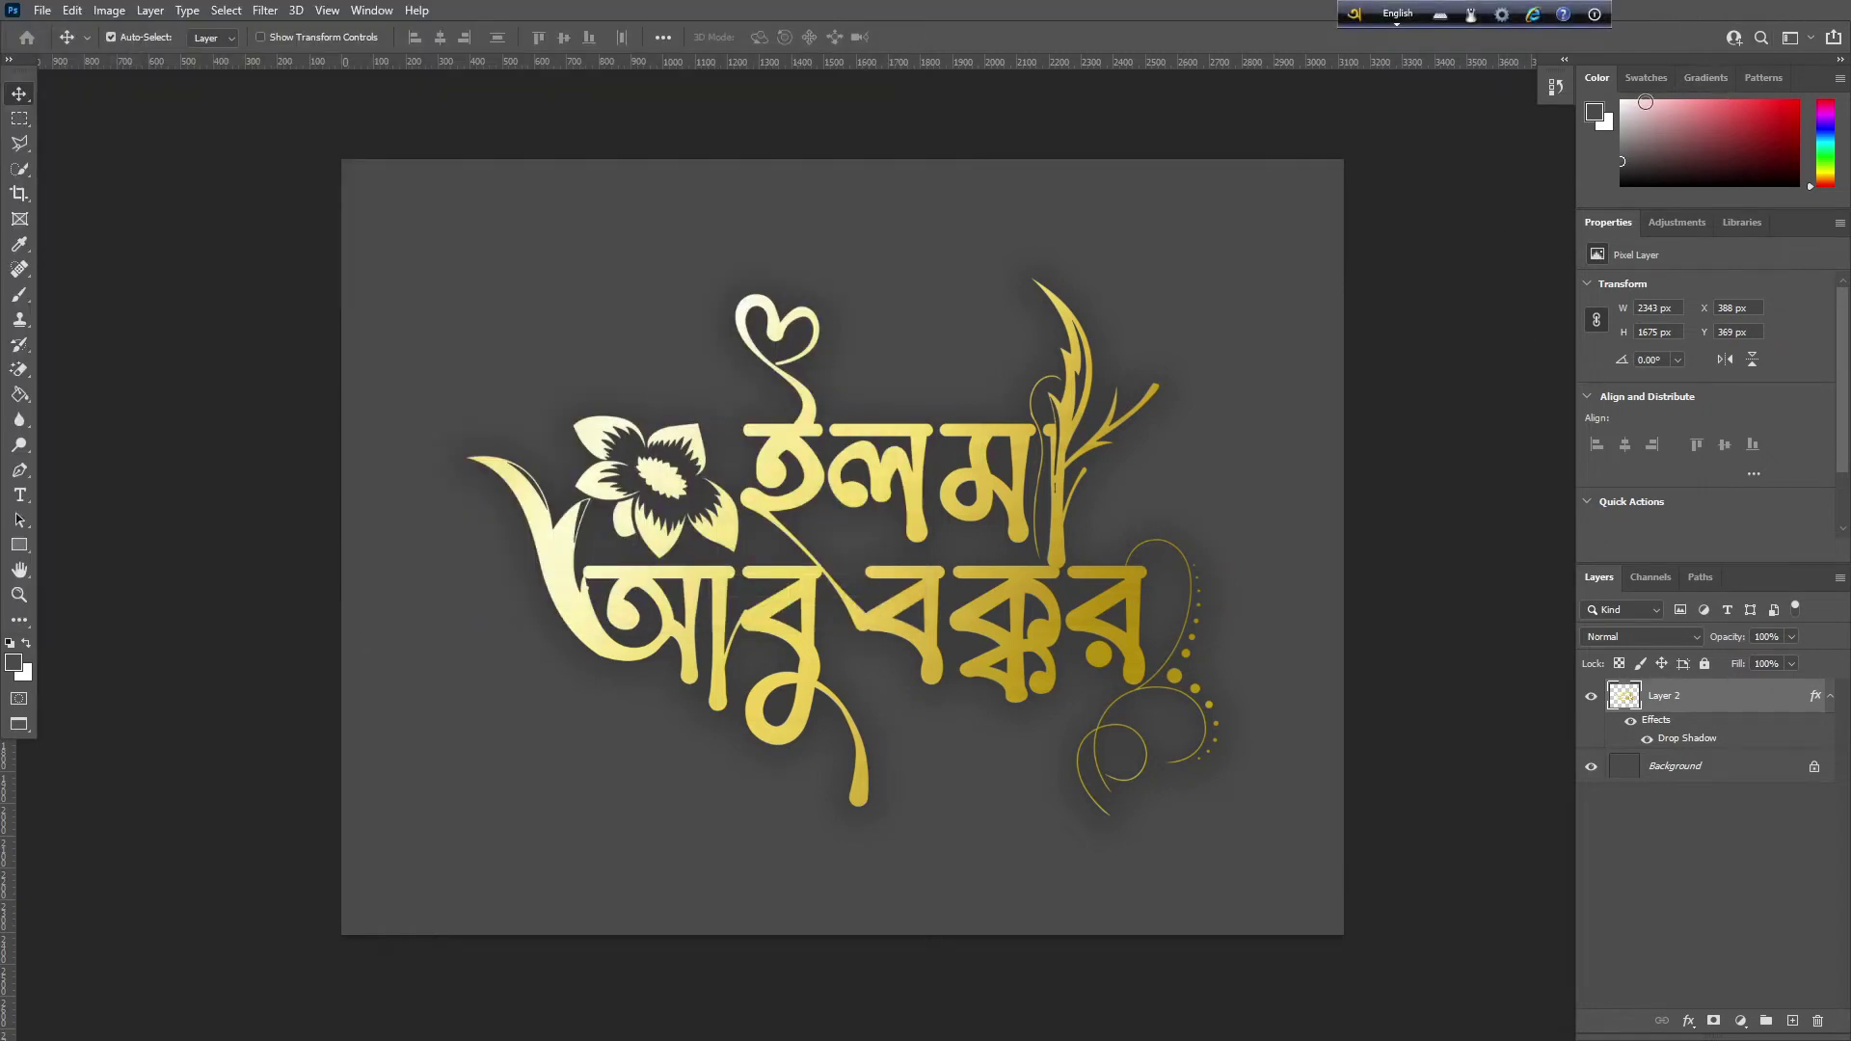
key(super)
key(super)
key(super)
key(super)
right_click(342, 1032)
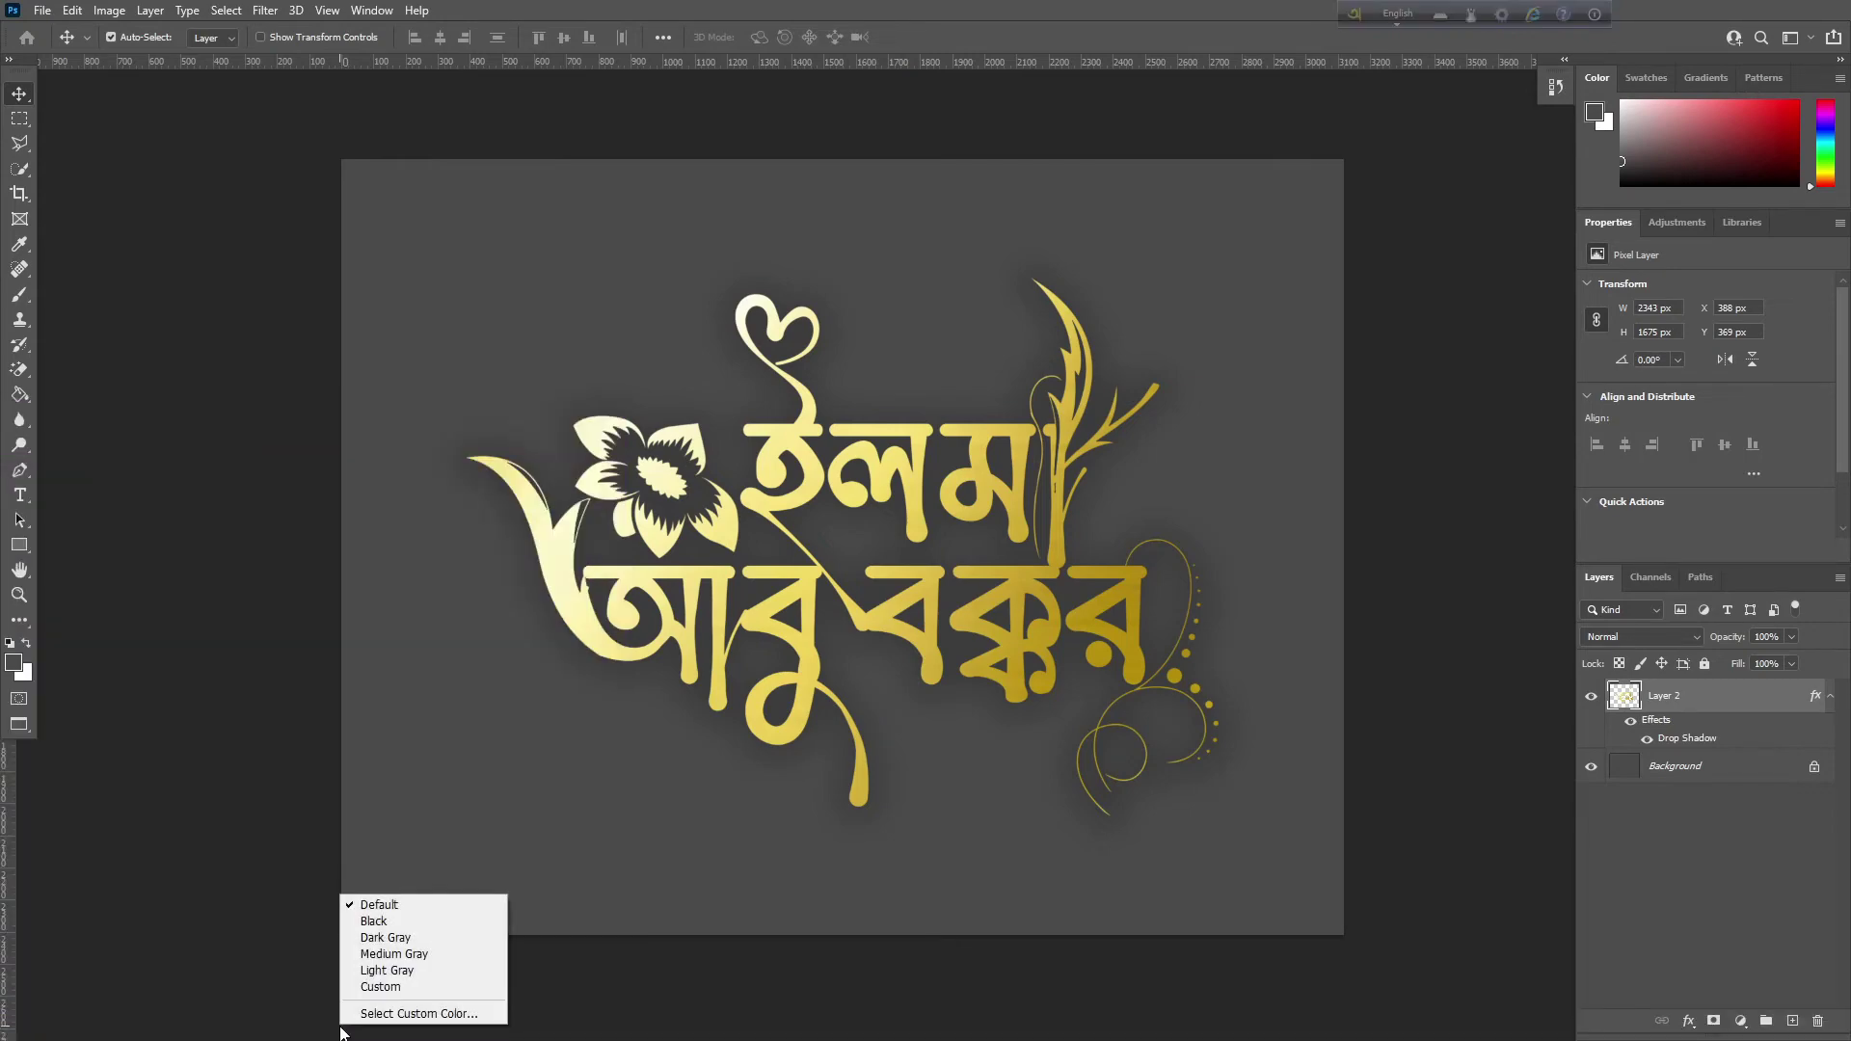
key(super)
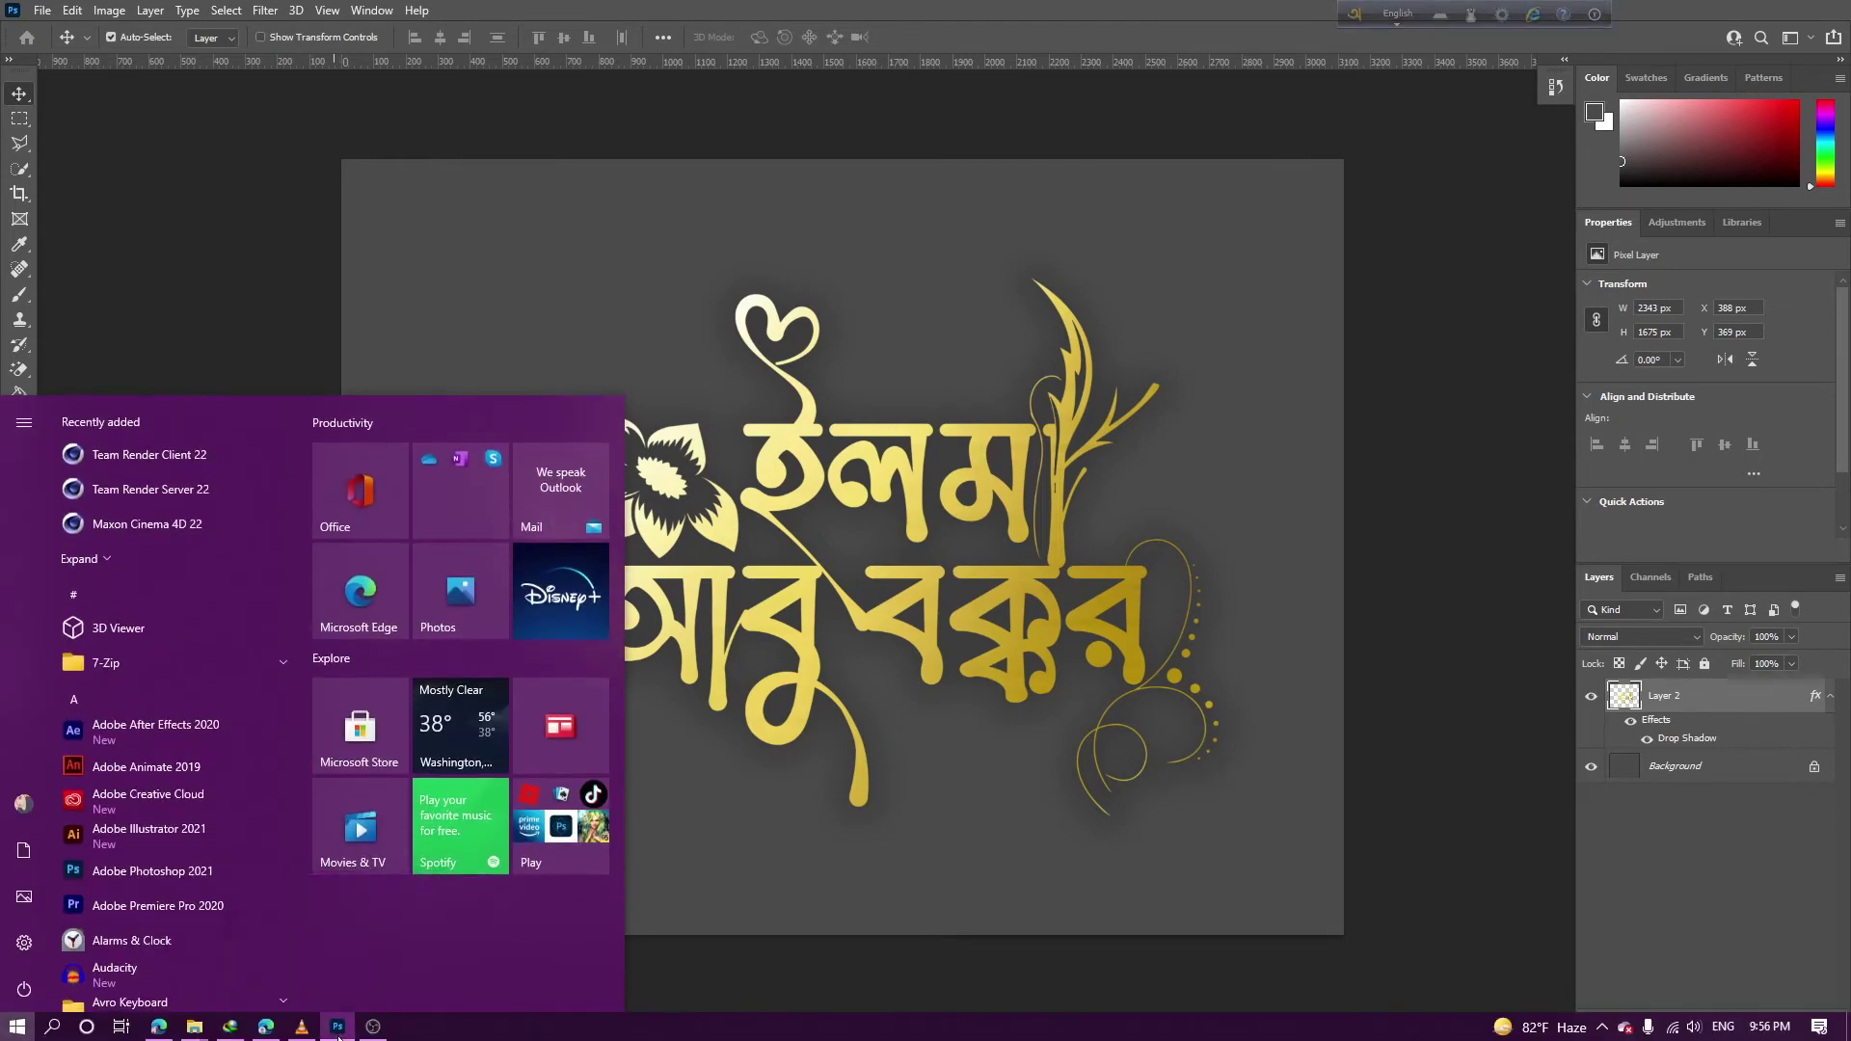
right_click(337, 1028)
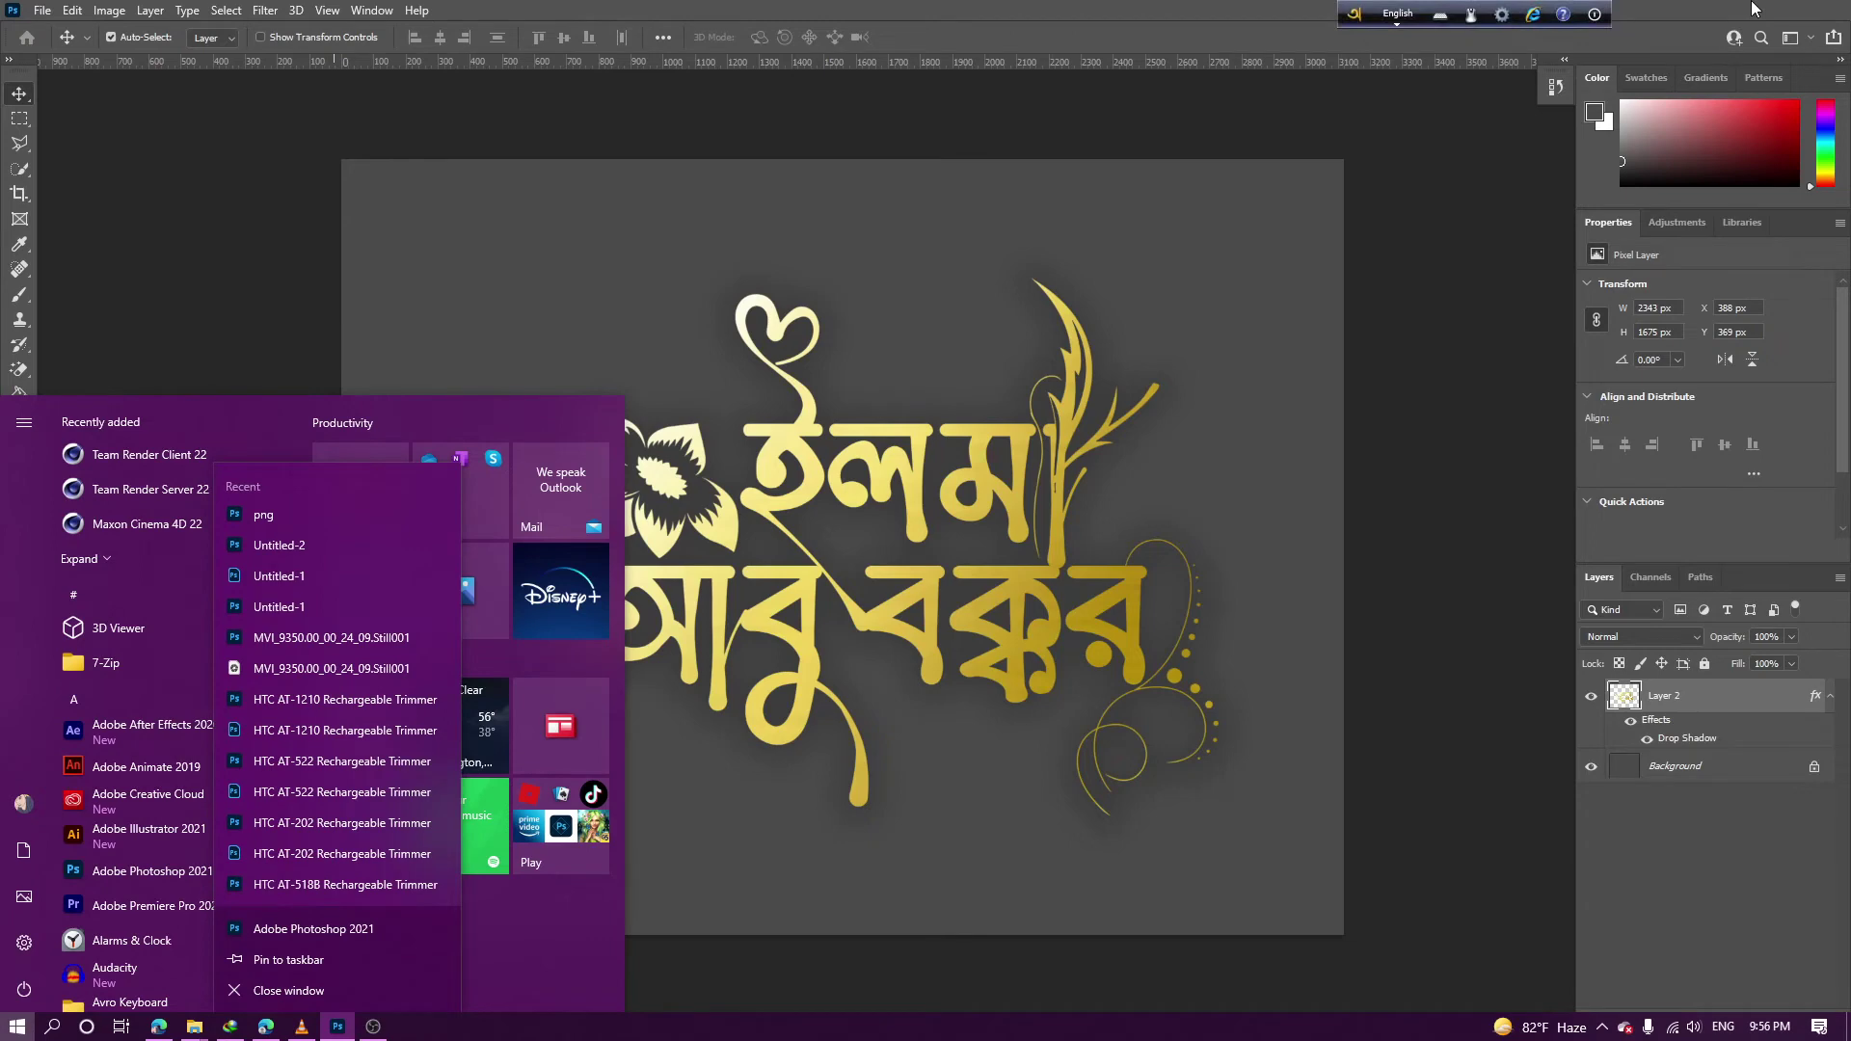
click(336, 993)
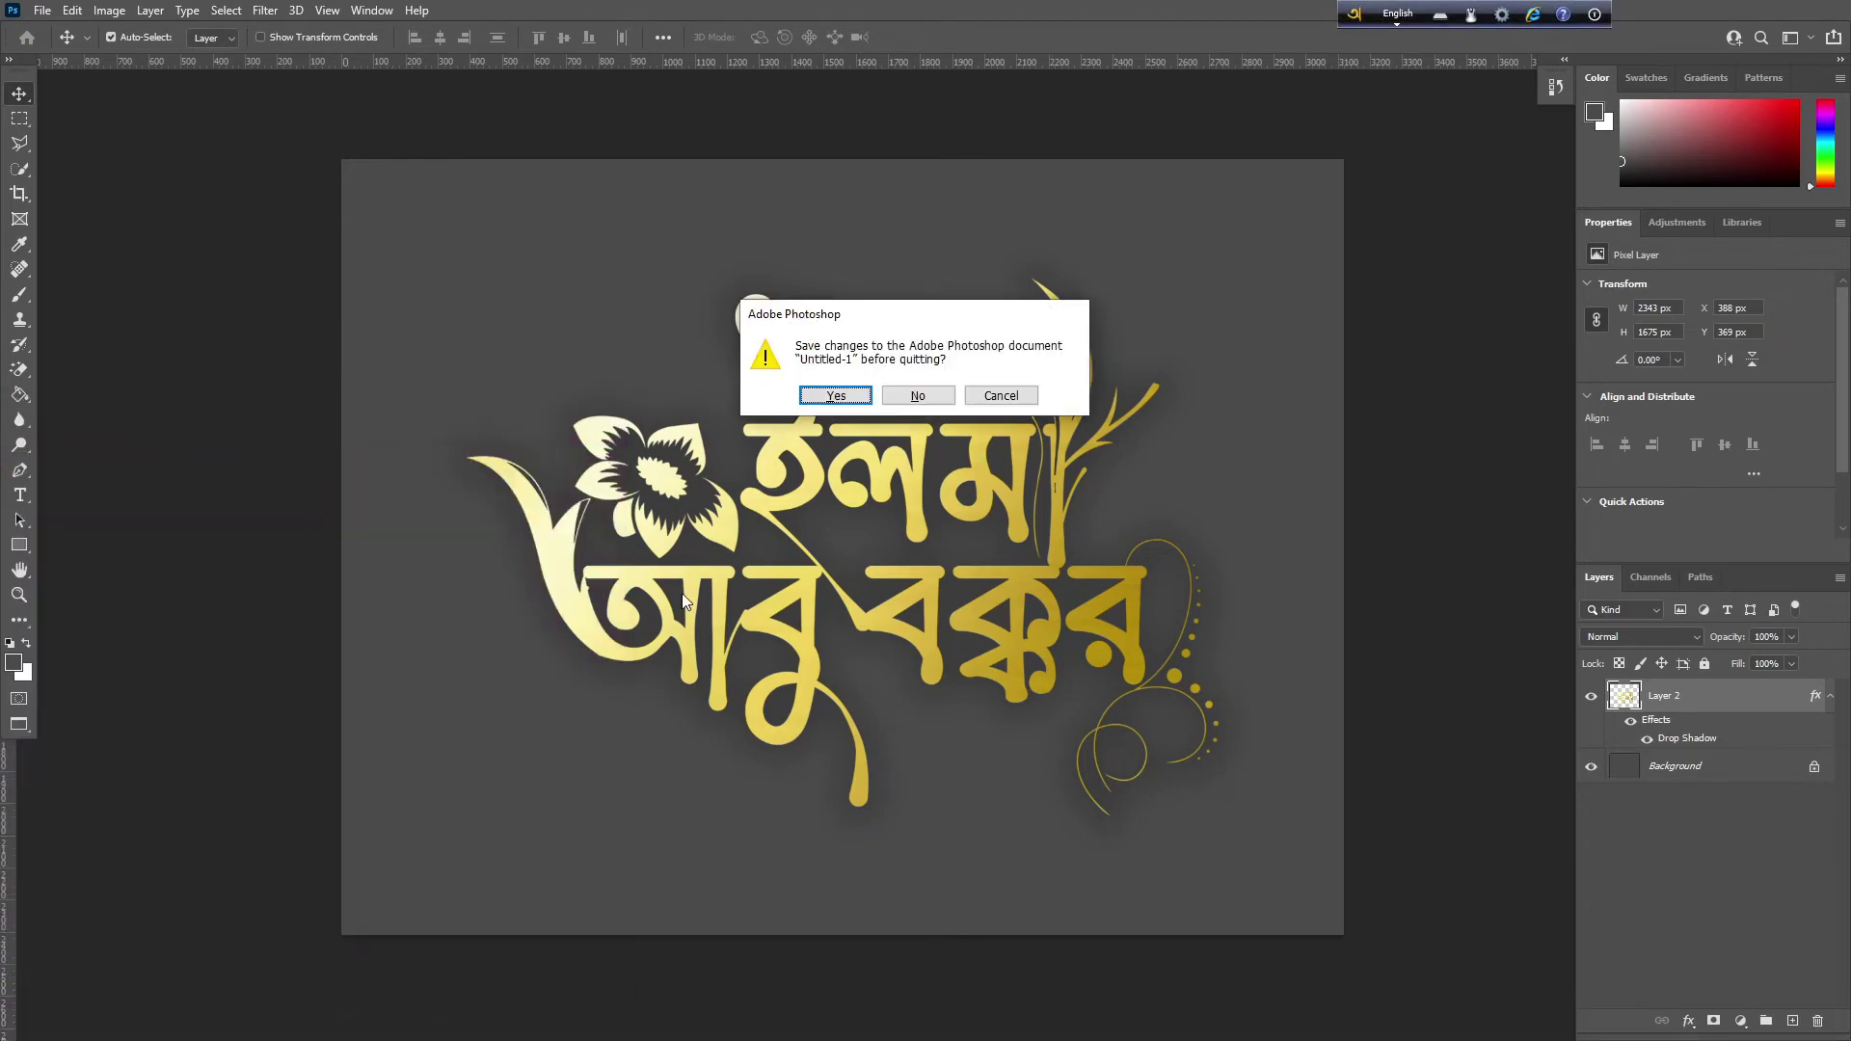
click(903, 396)
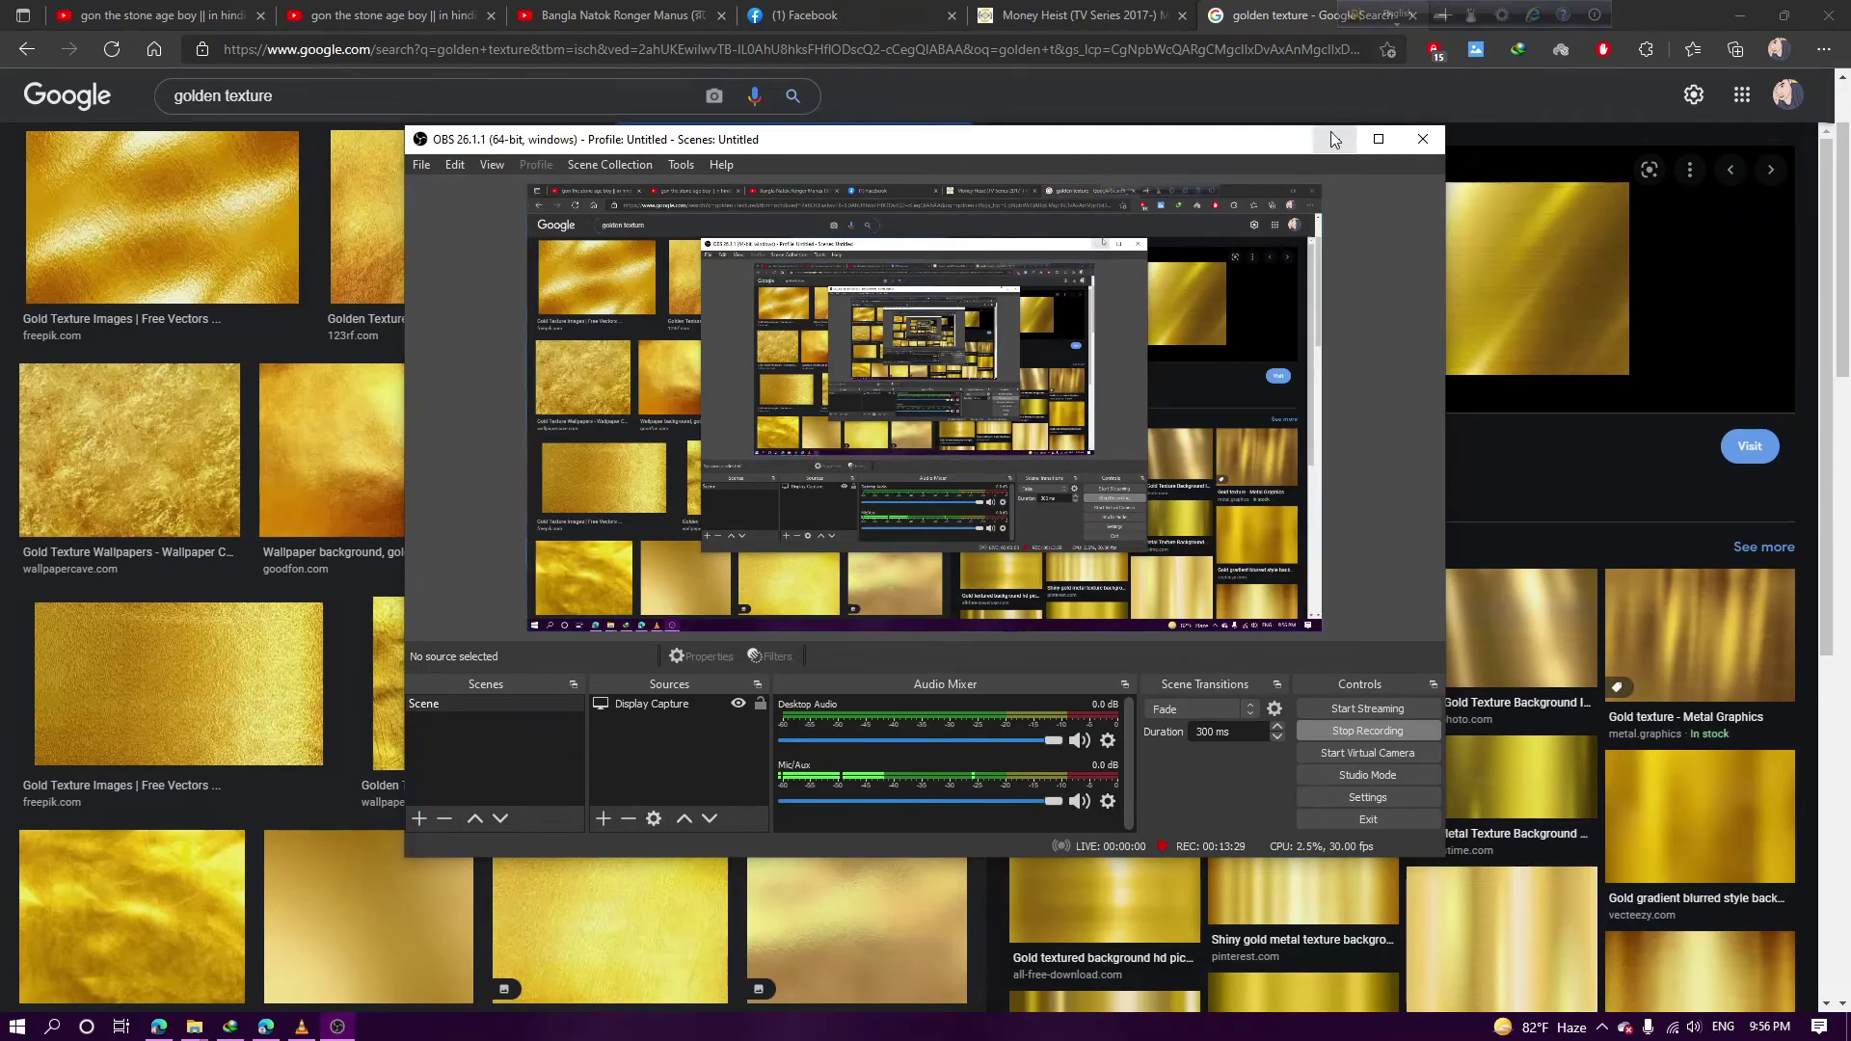
Minimize the browser windows to reveal the desktop
click(1360, 129)
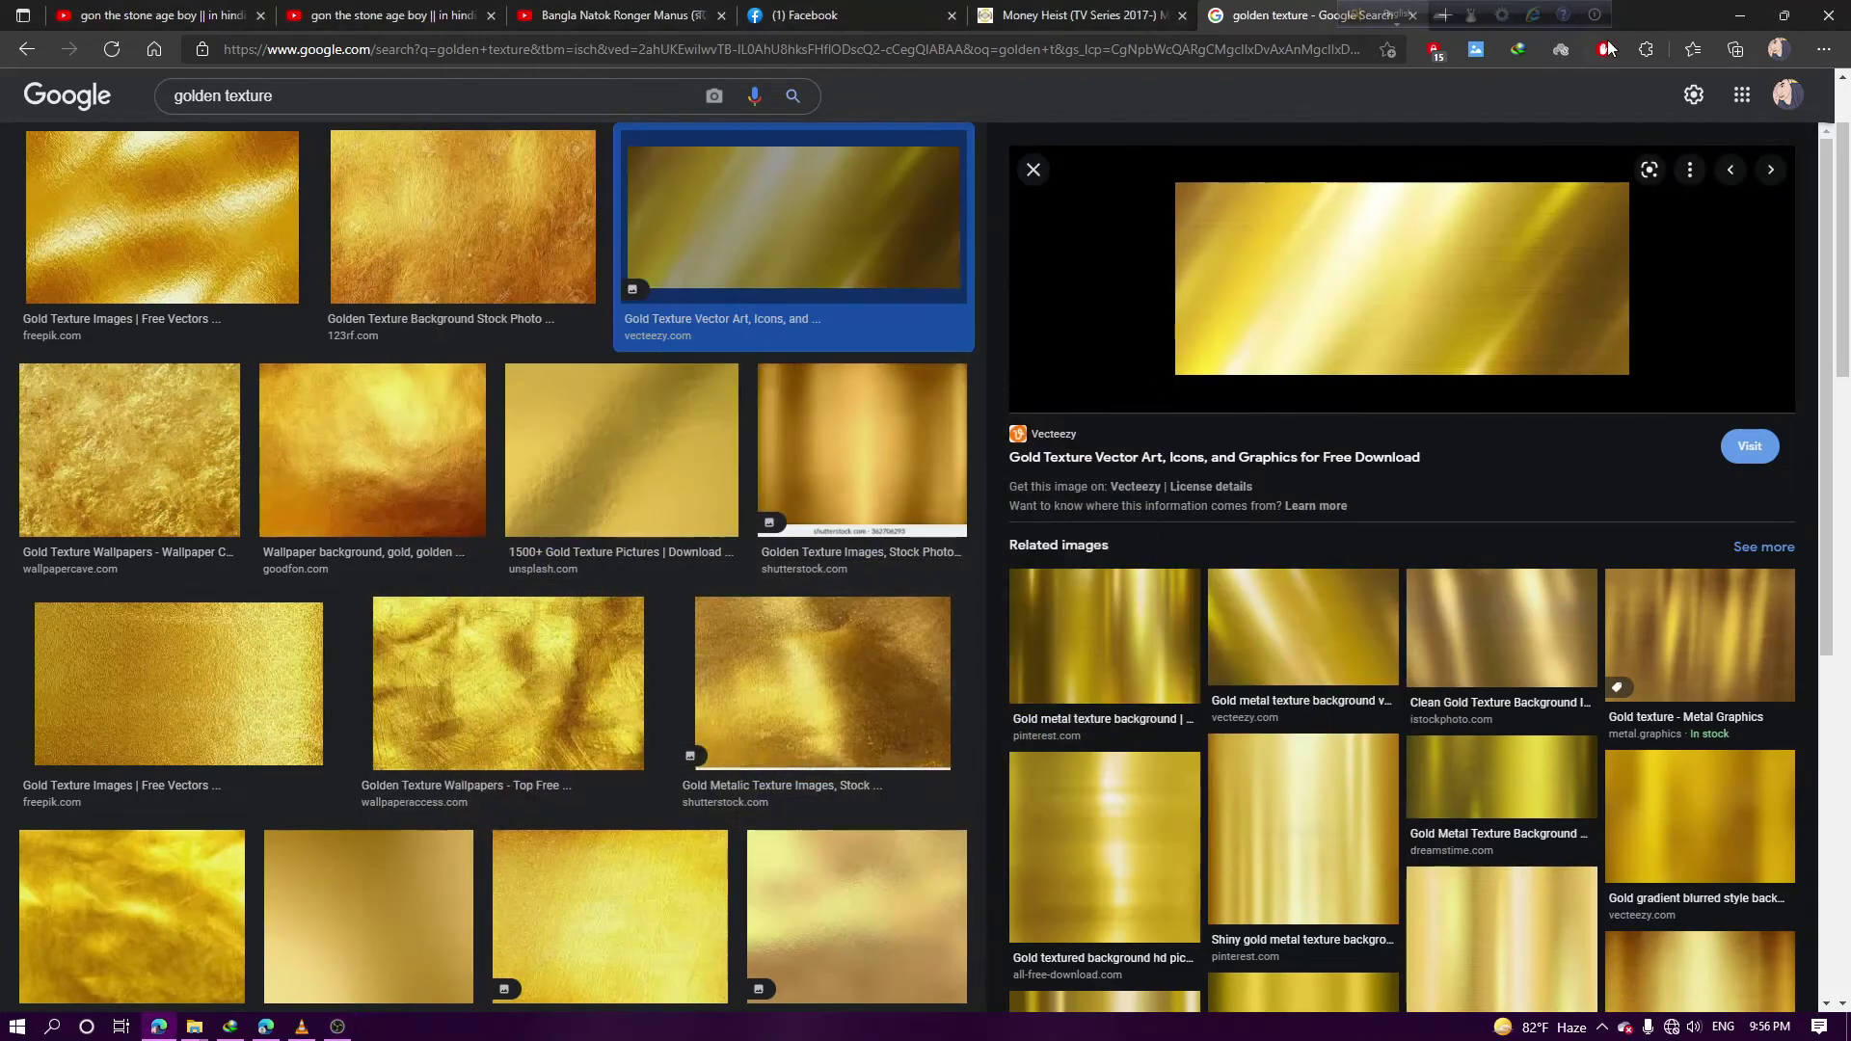
click(1724, 16)
click(1743, 12)
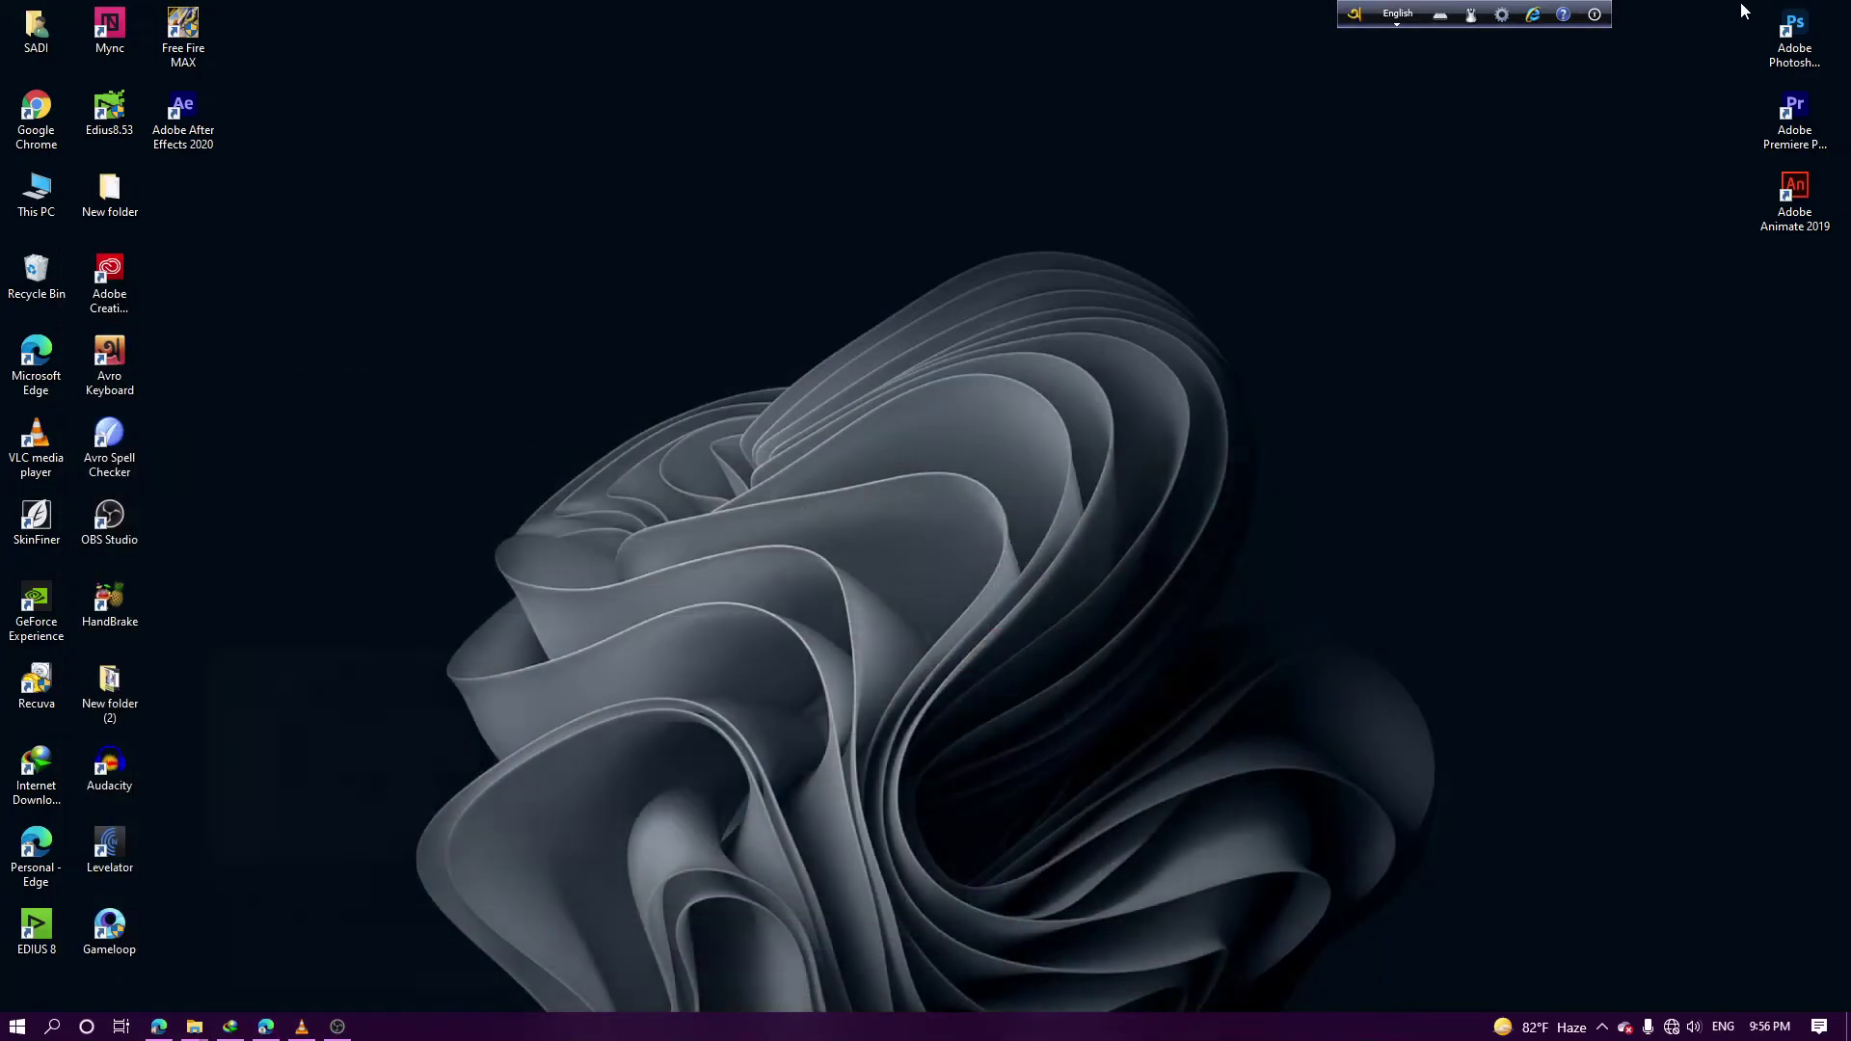
Launch Gold Wedding Title CC 2018 from plugin (E:) > elemant > Gold Wedding Title Animation
double_click(36, 193)
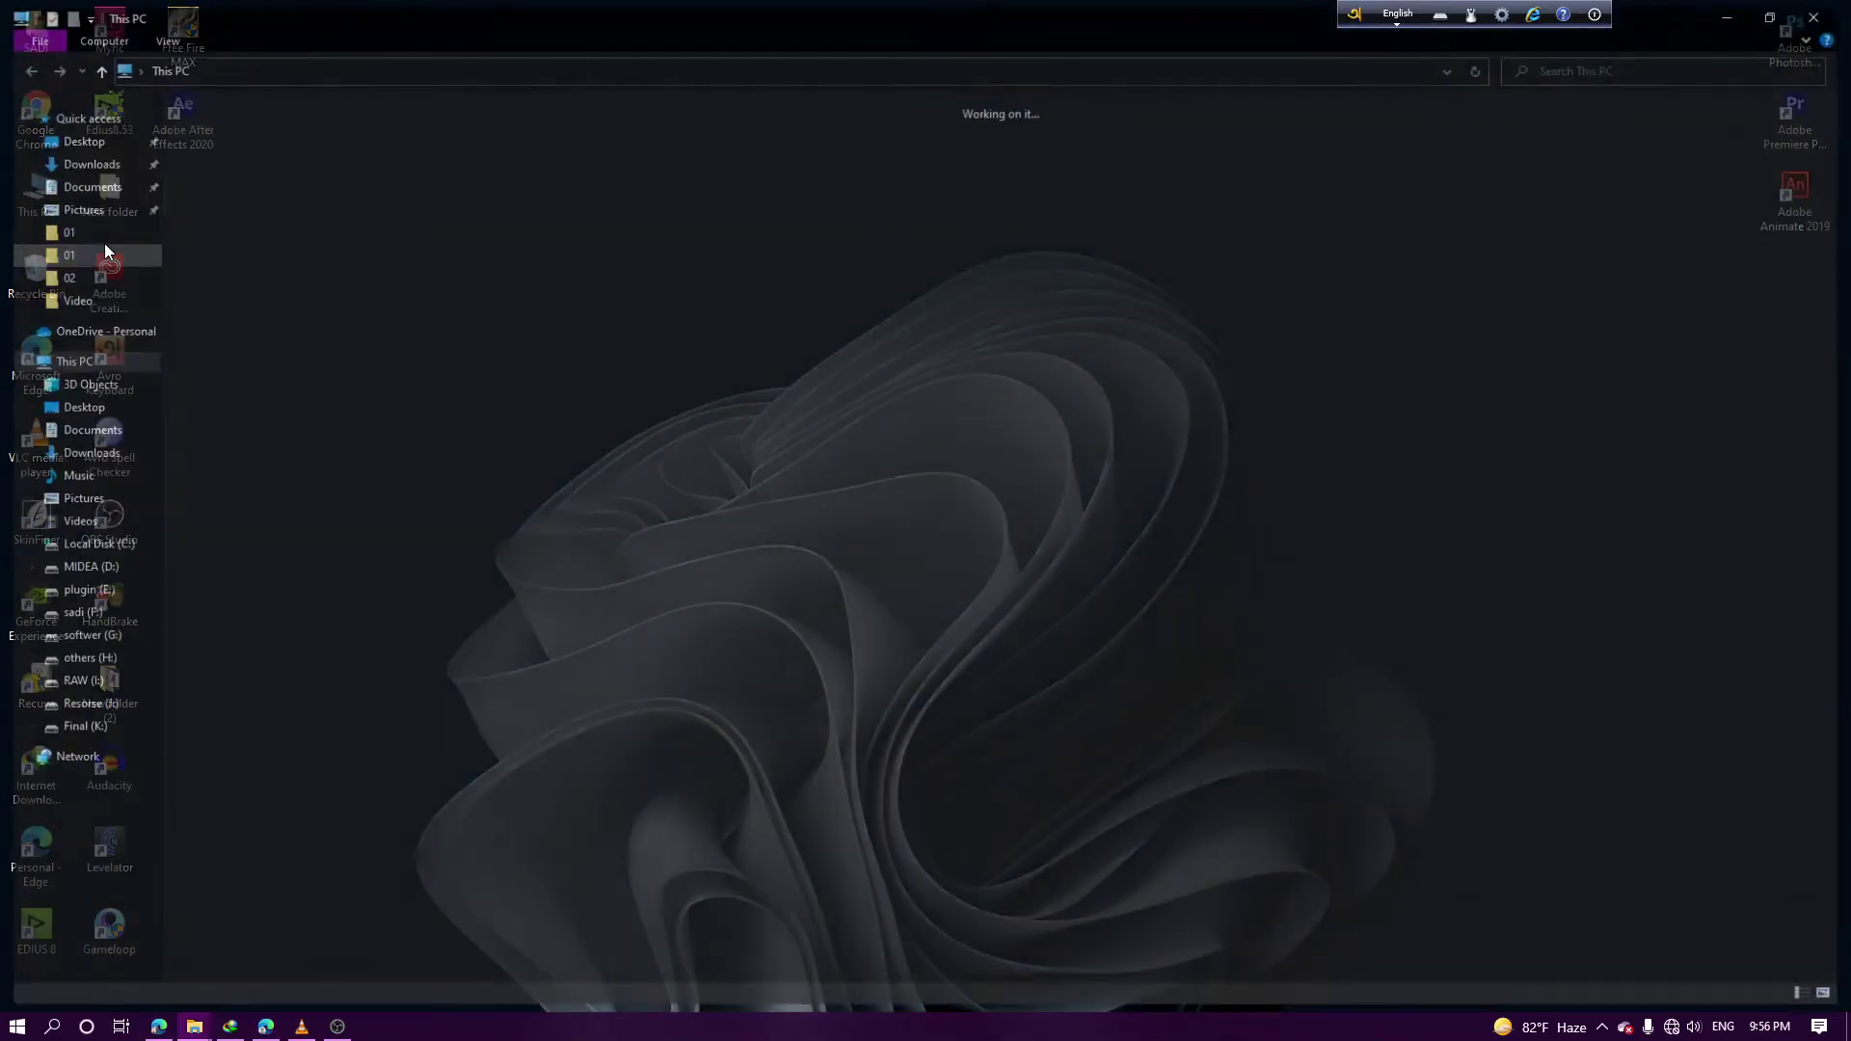
double_click(719, 262)
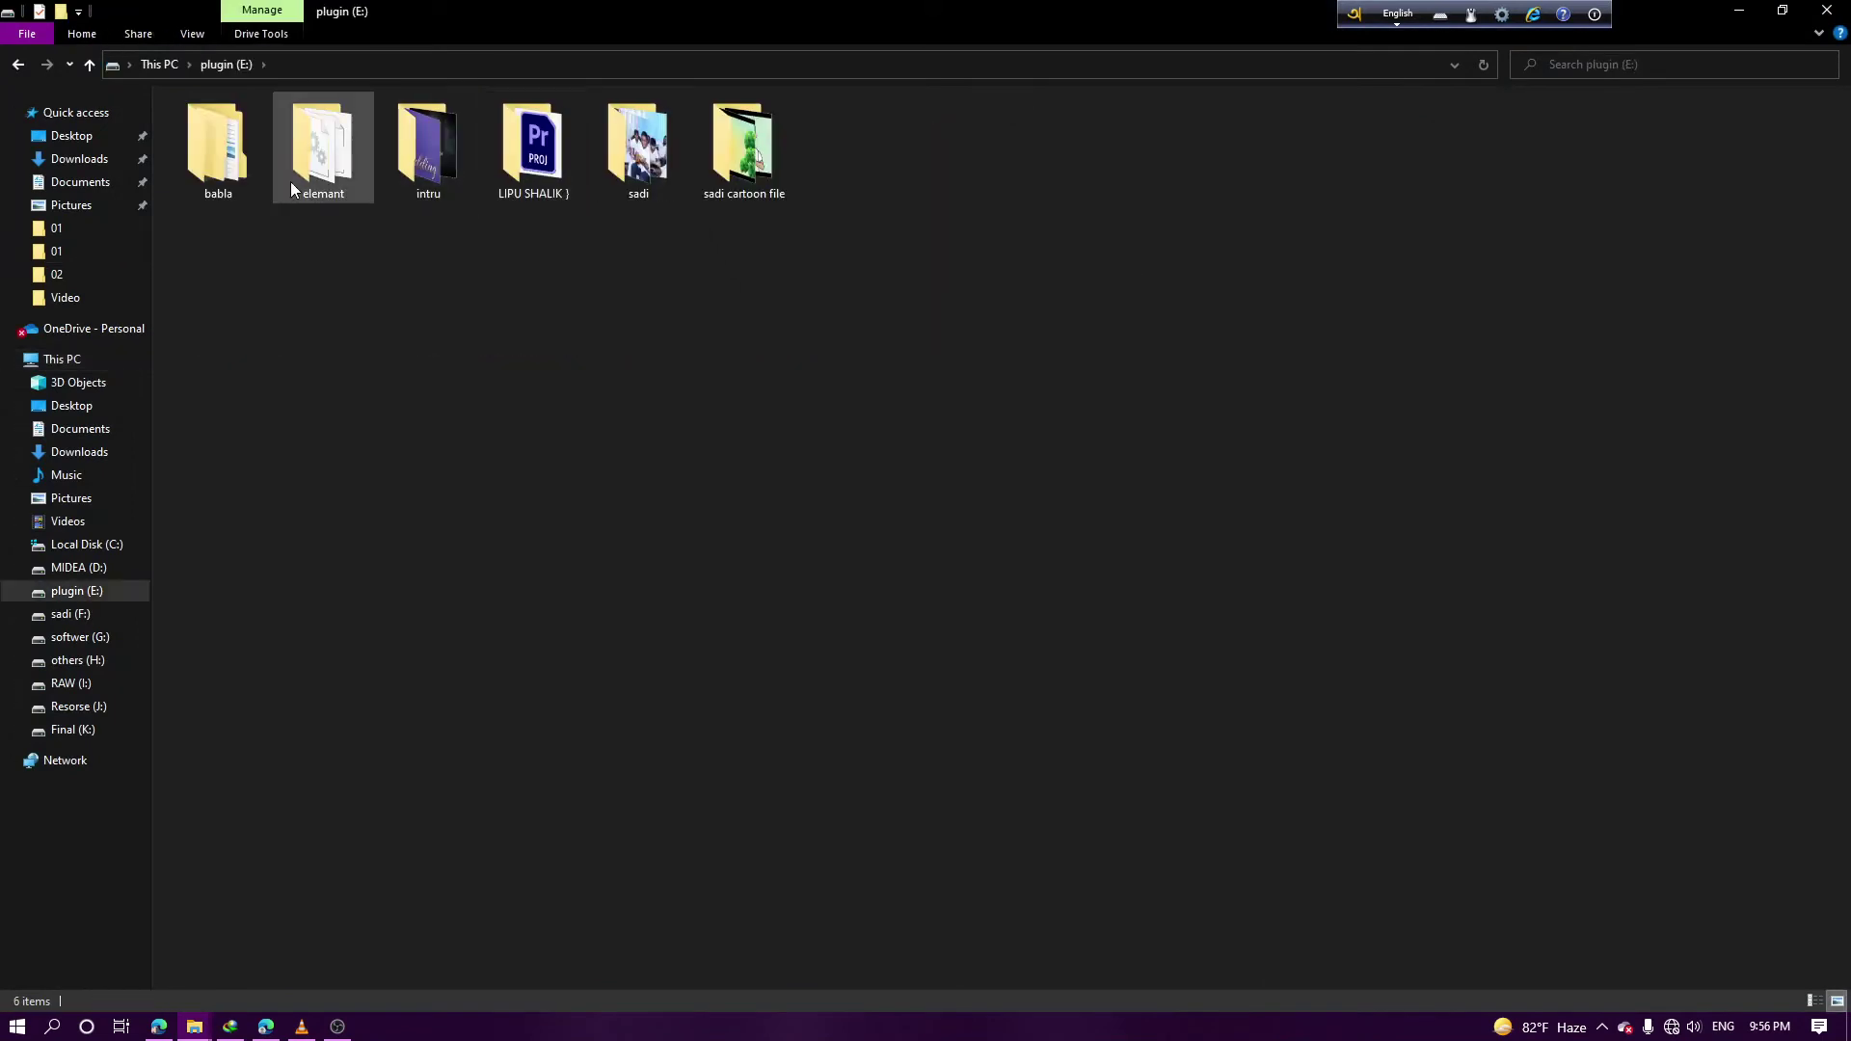
click(262, 154)
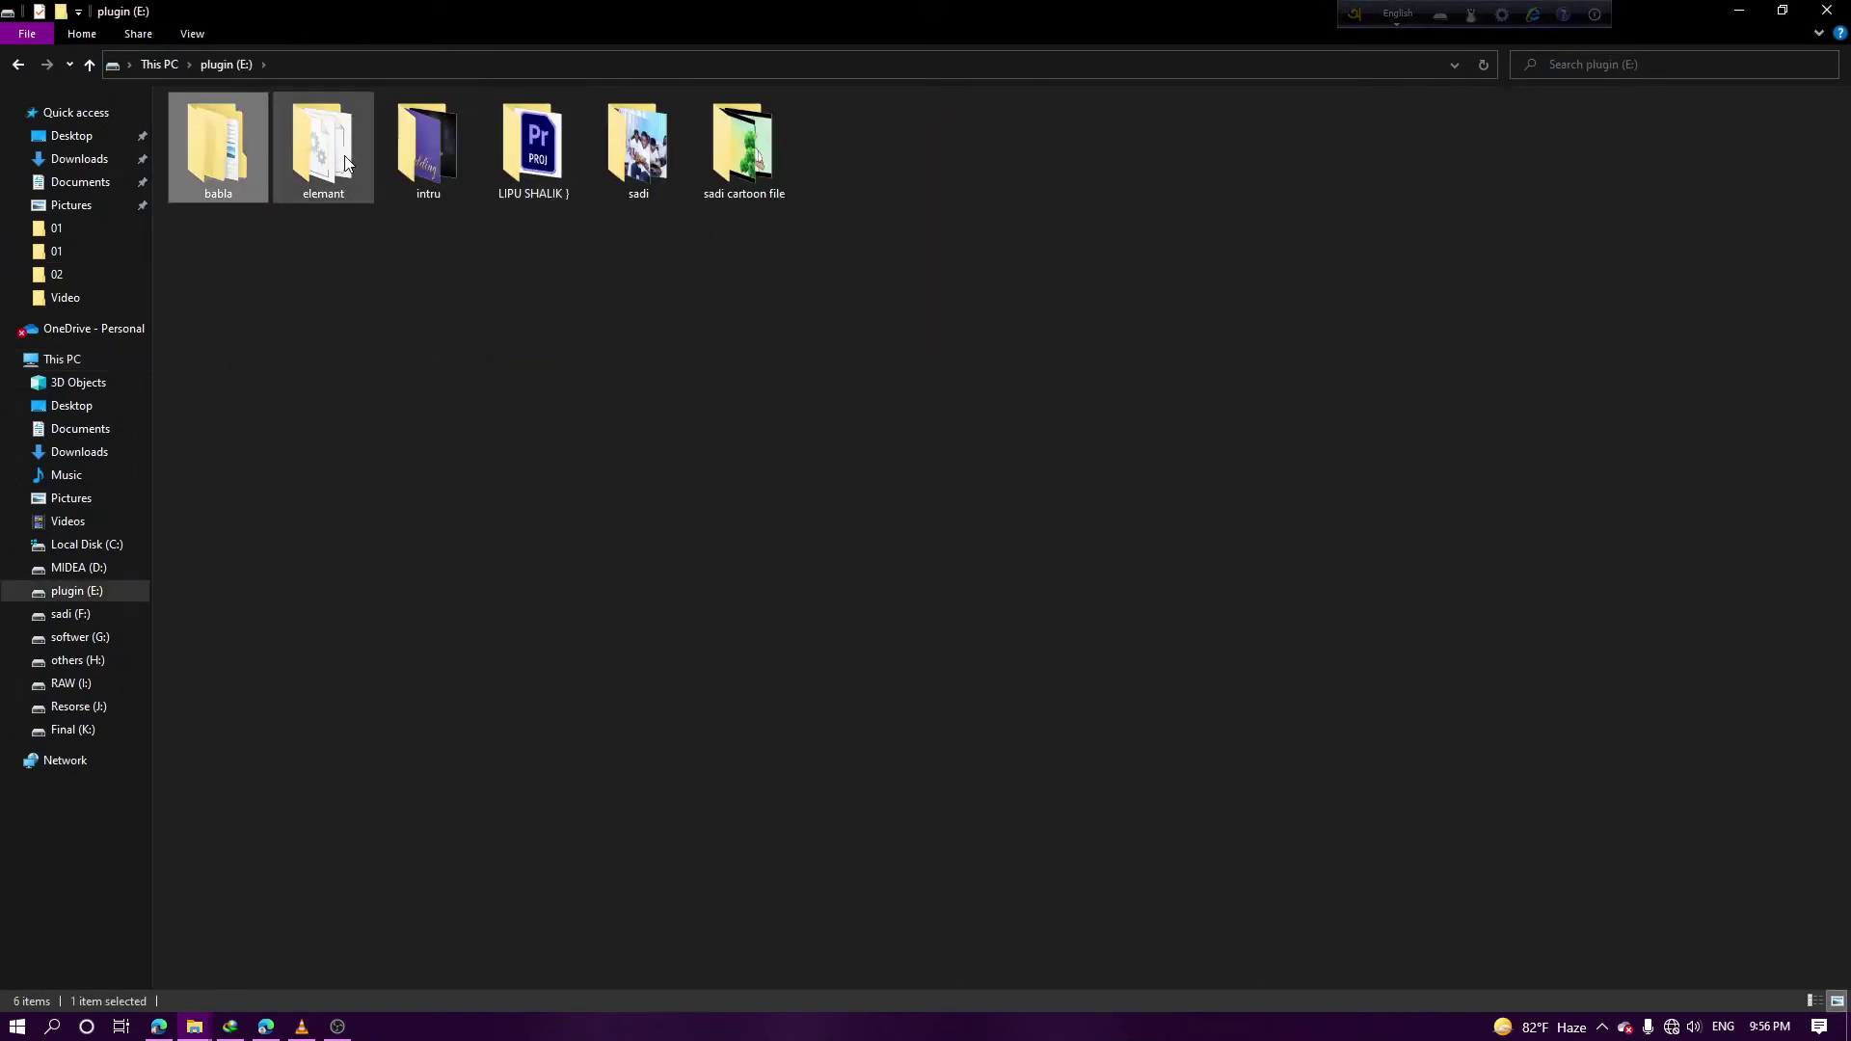
double_click(345, 162)
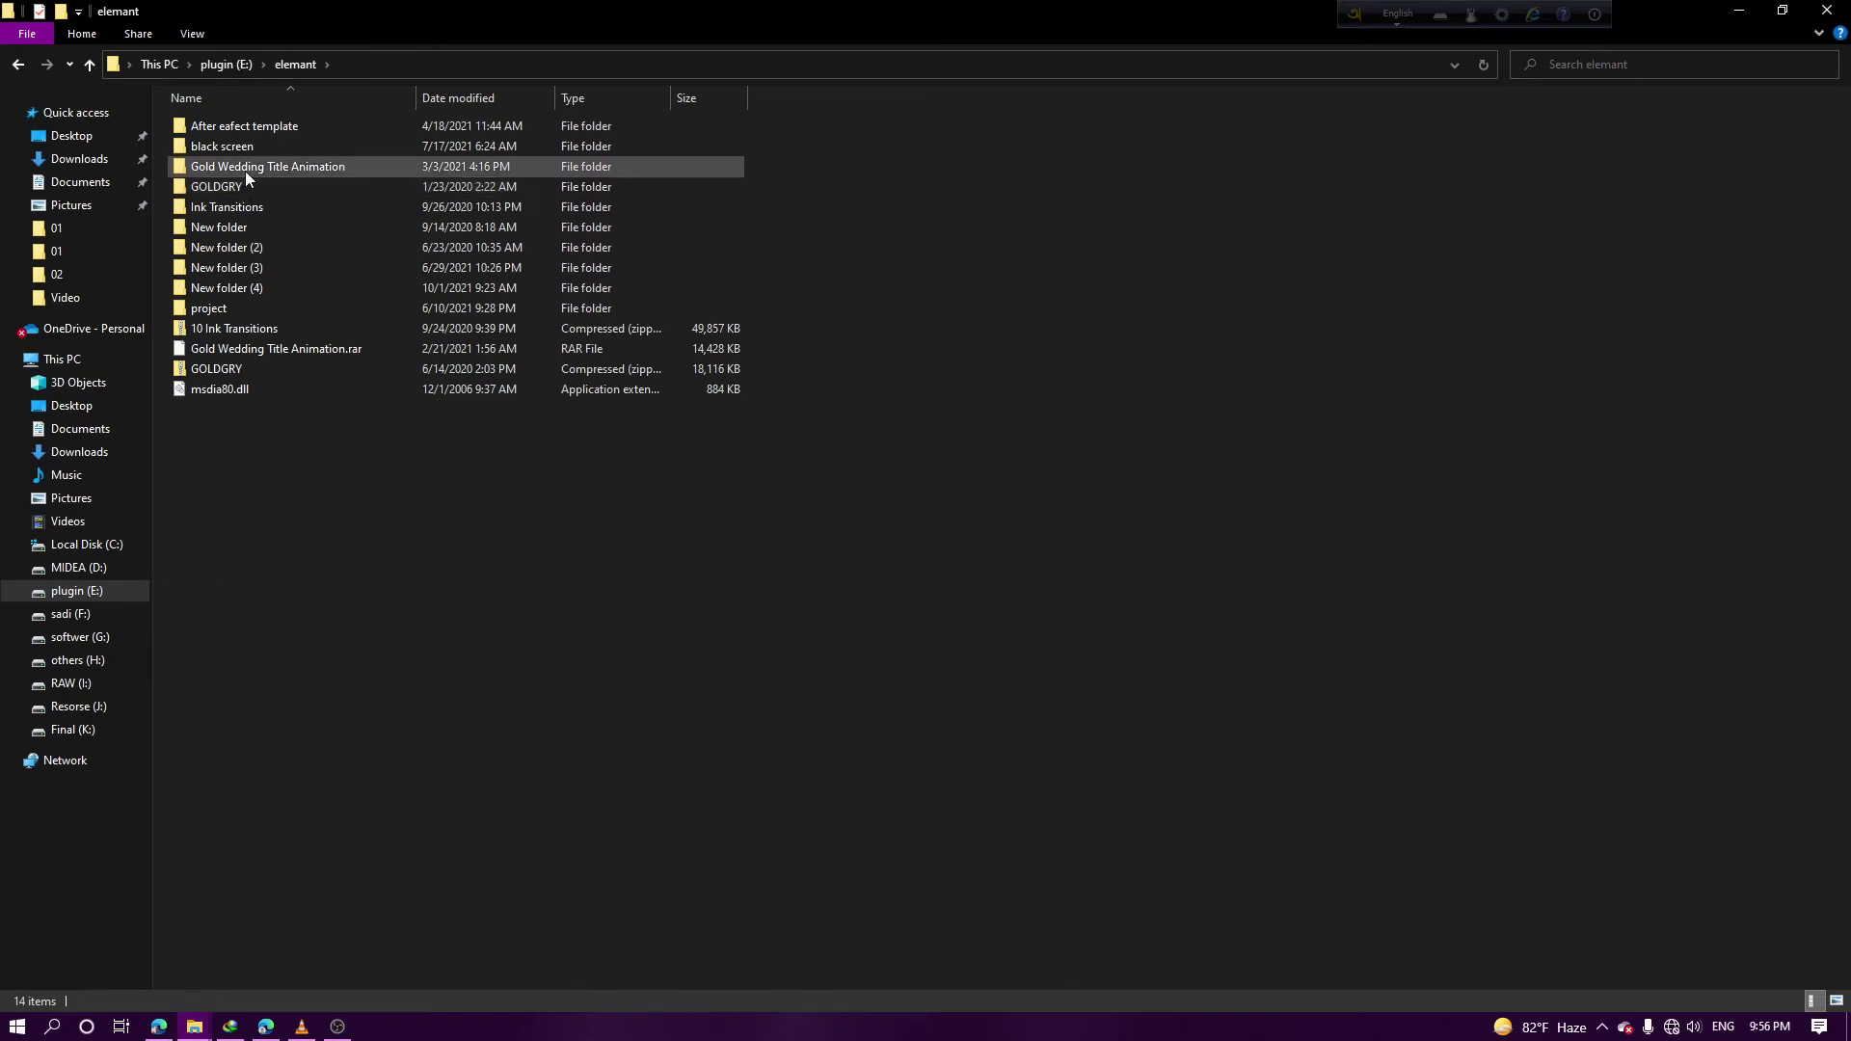
double_click(245, 171)
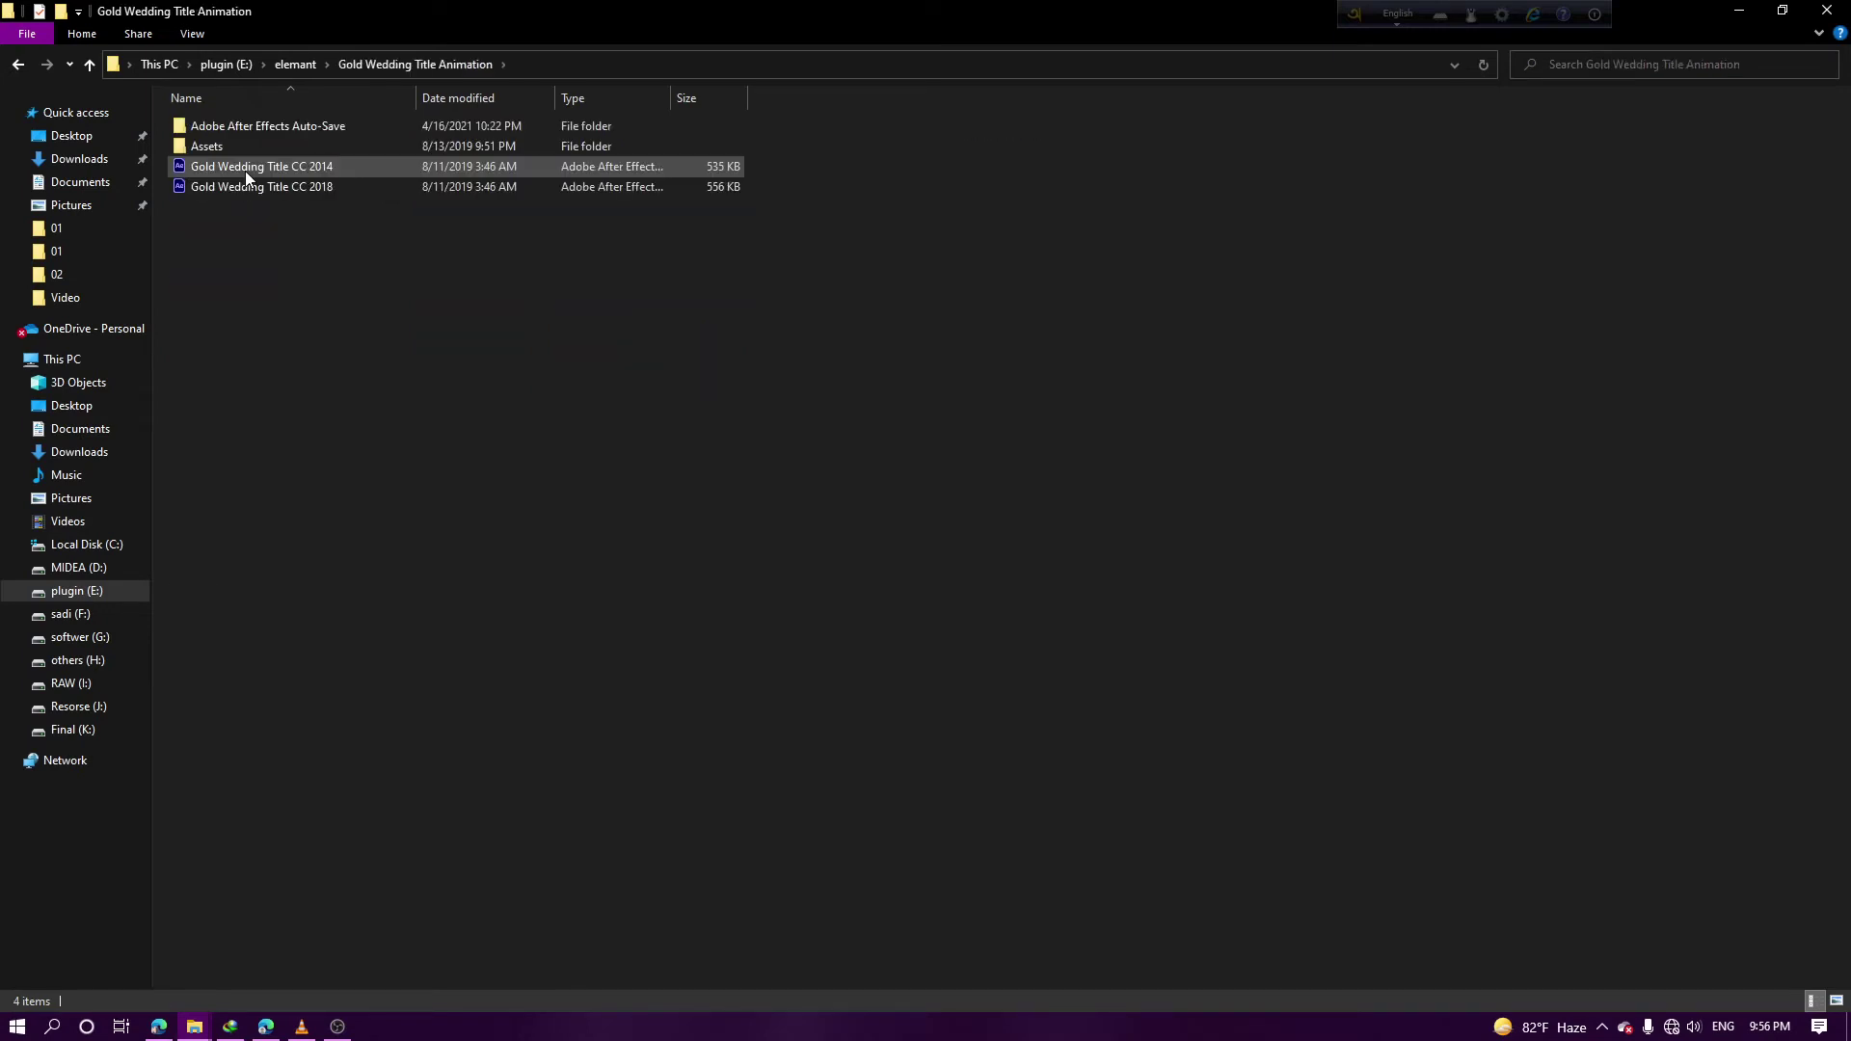
click(245, 171)
double_click(264, 189)
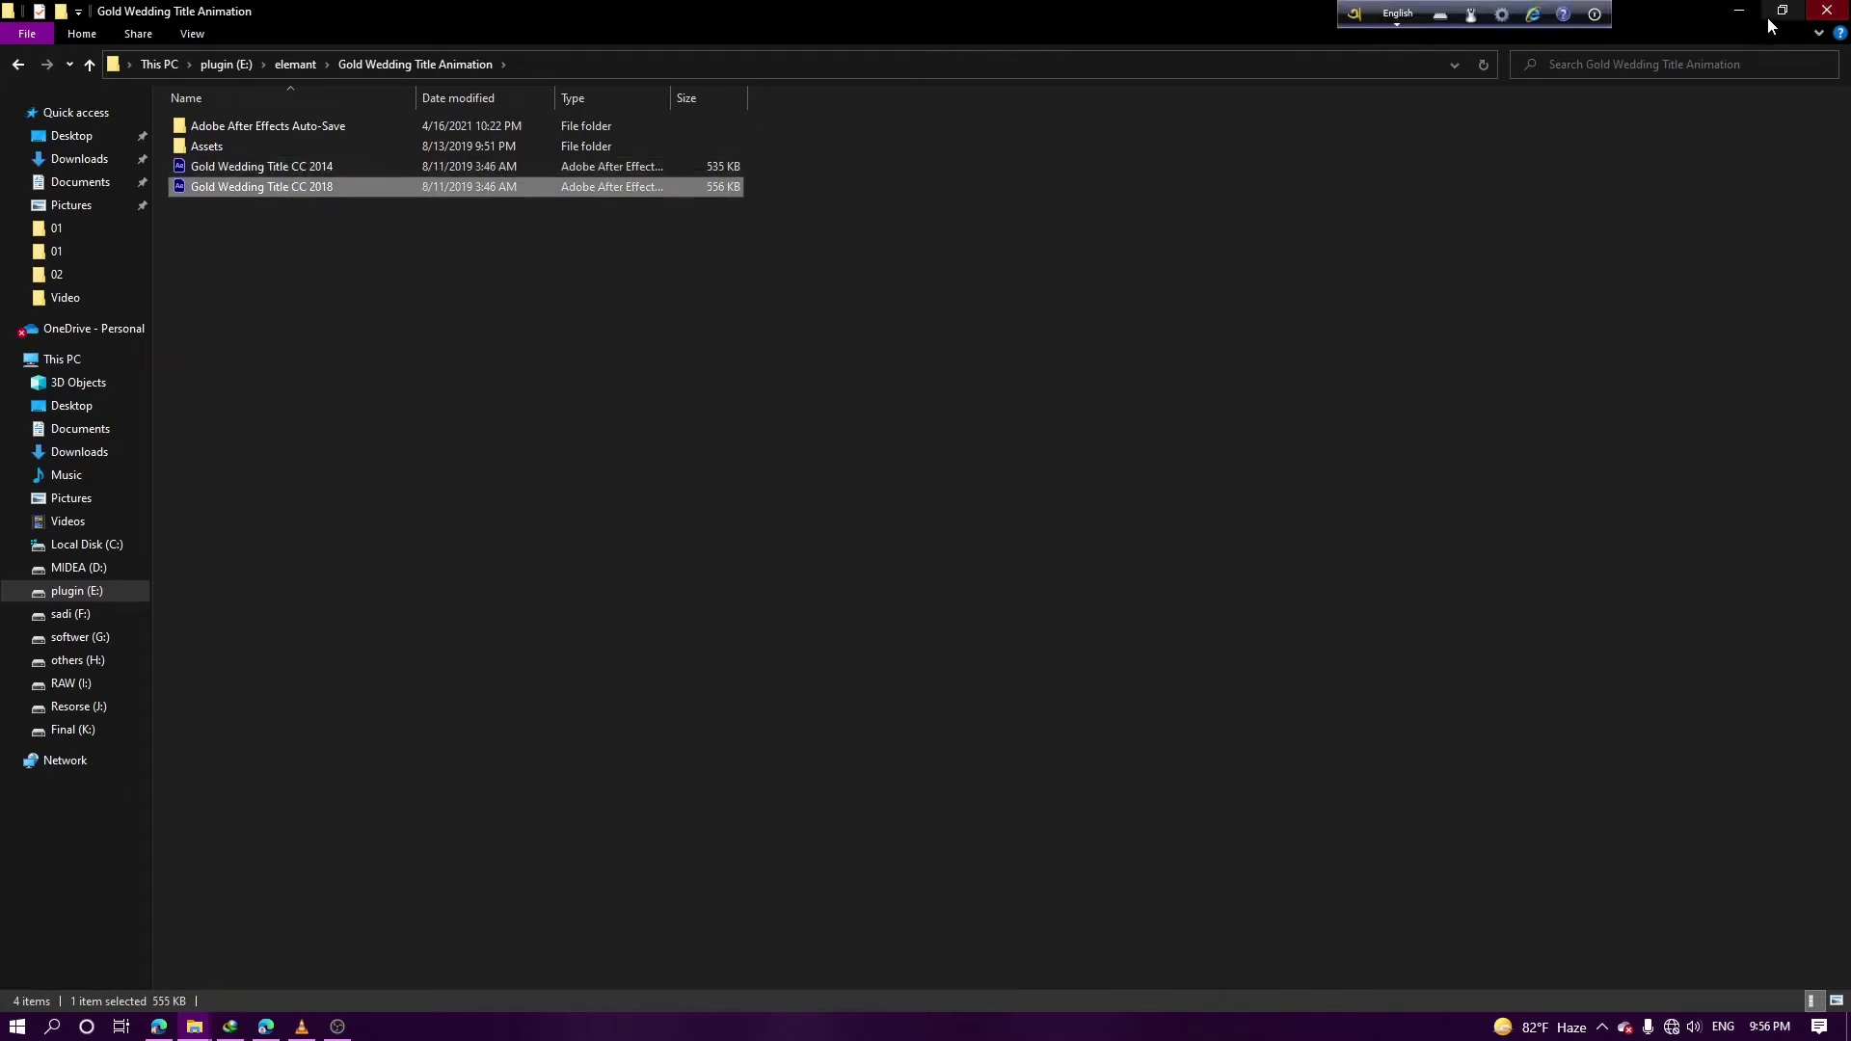
click(1738, 18)
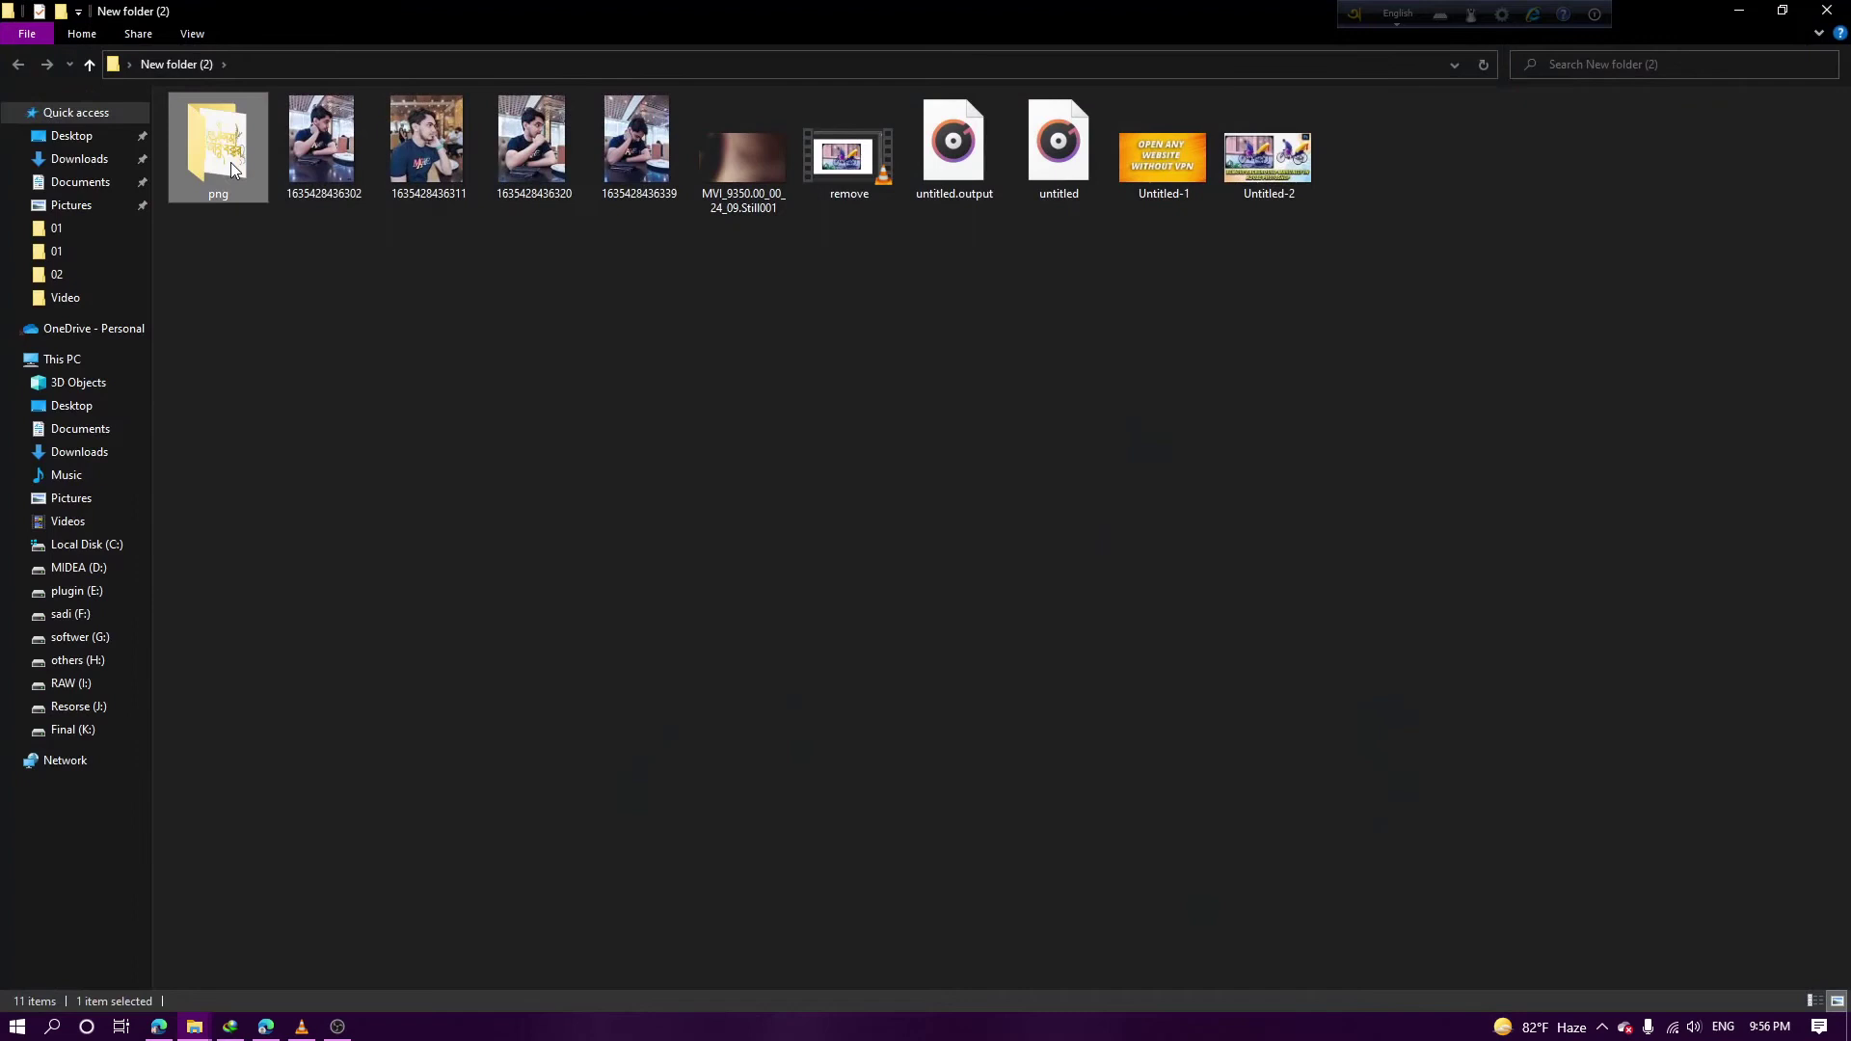
Open the png folder in New folder (2) and close the After Effects installer window
double_click(217, 147)
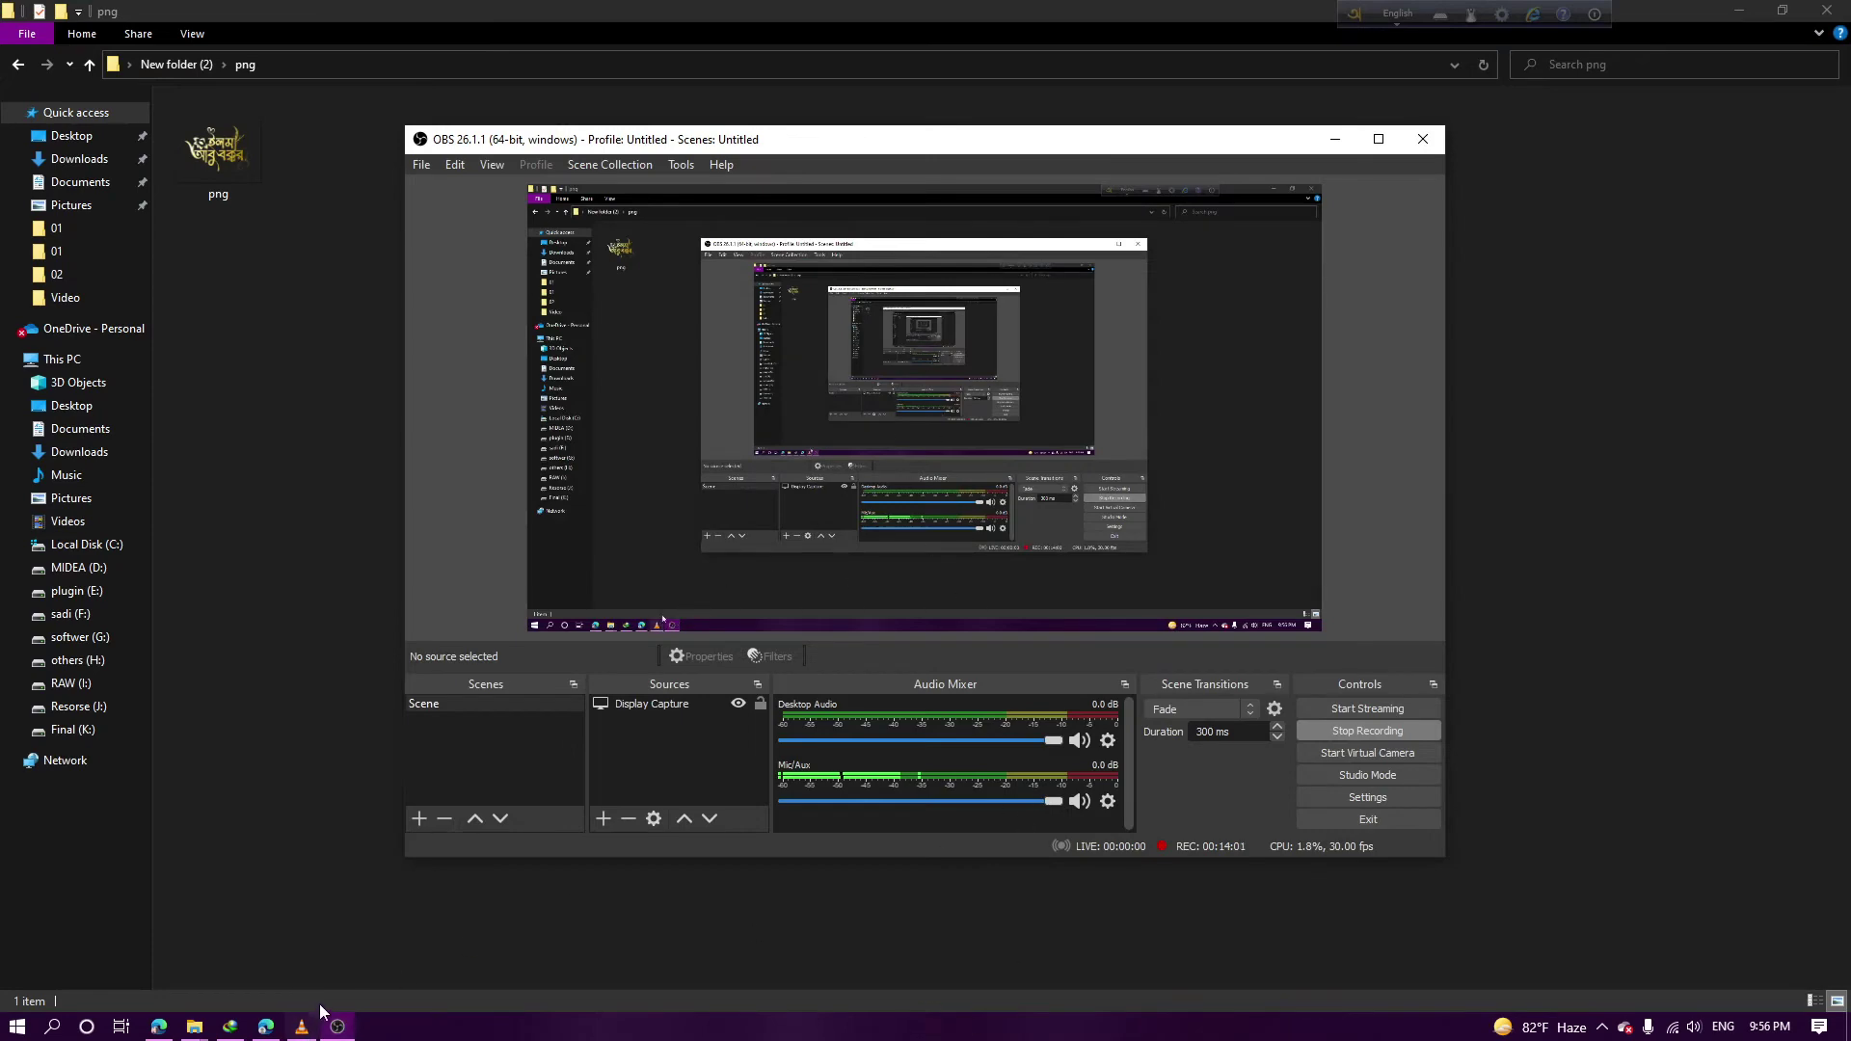
click(338, 1026)
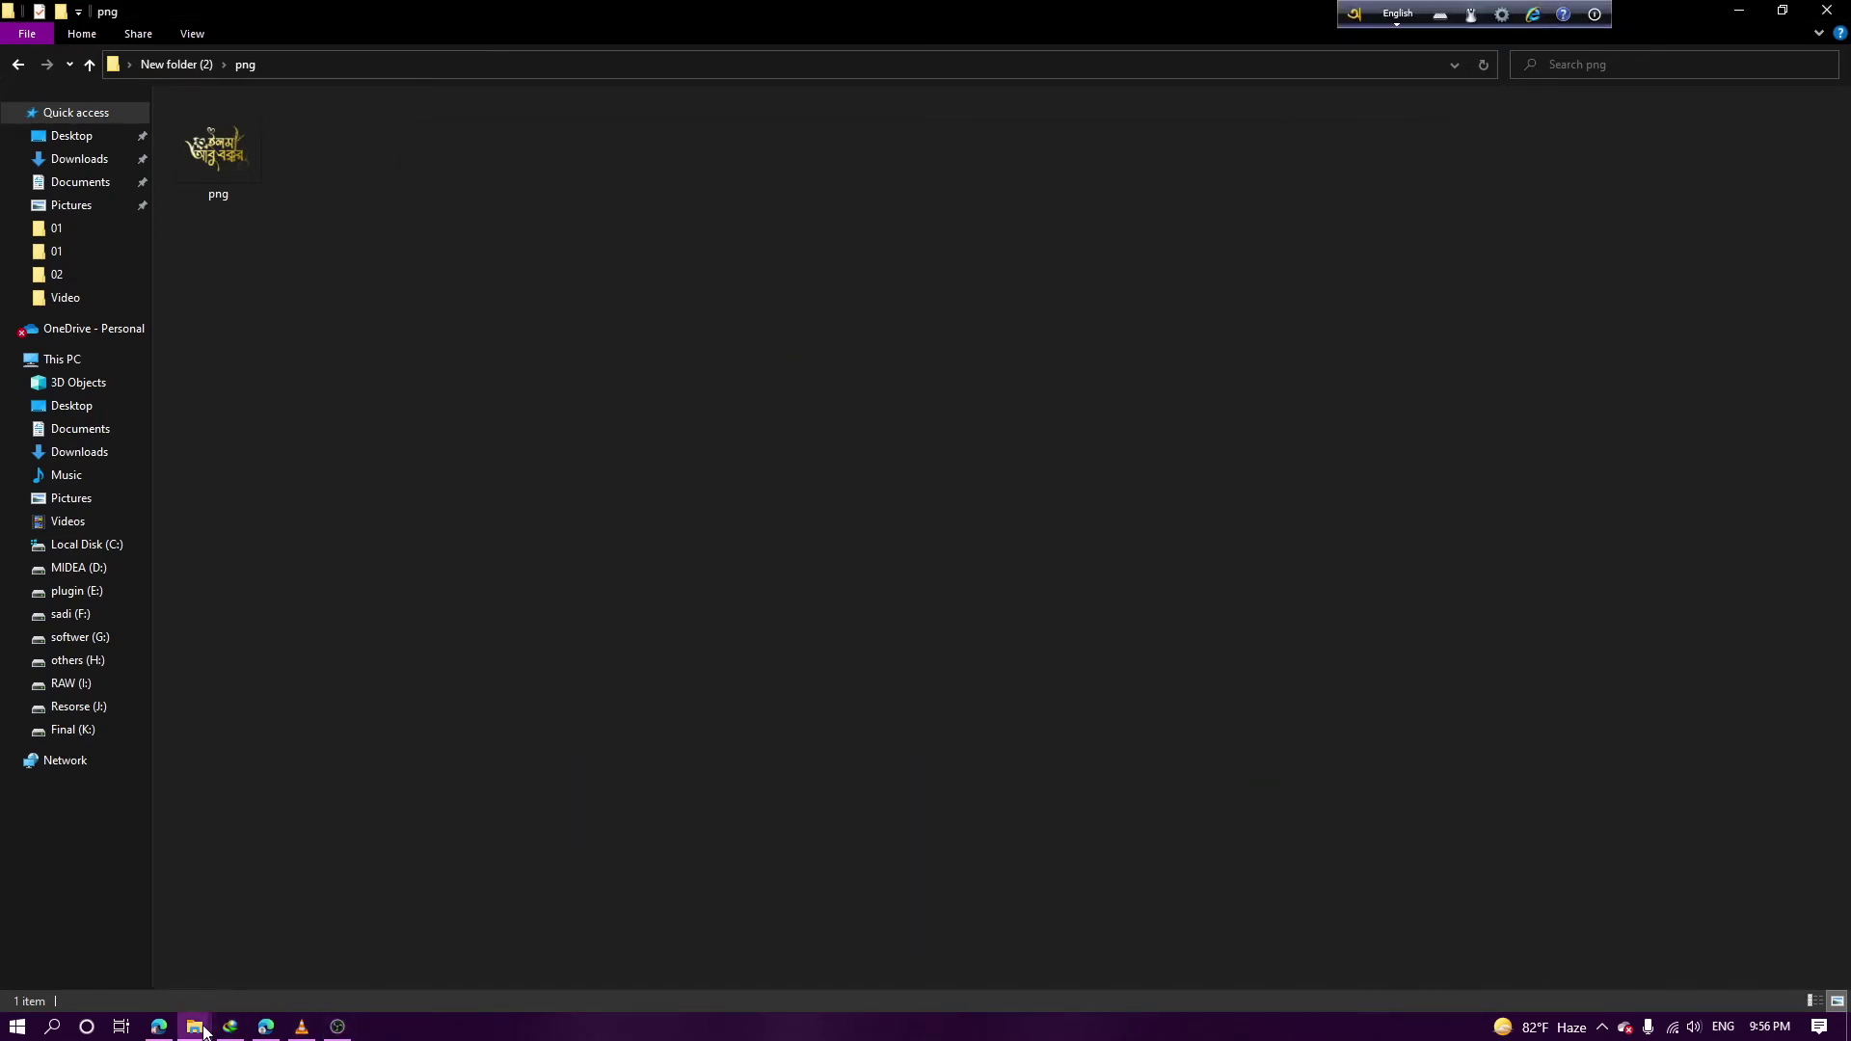
click(194, 1026)
click(318, 928)
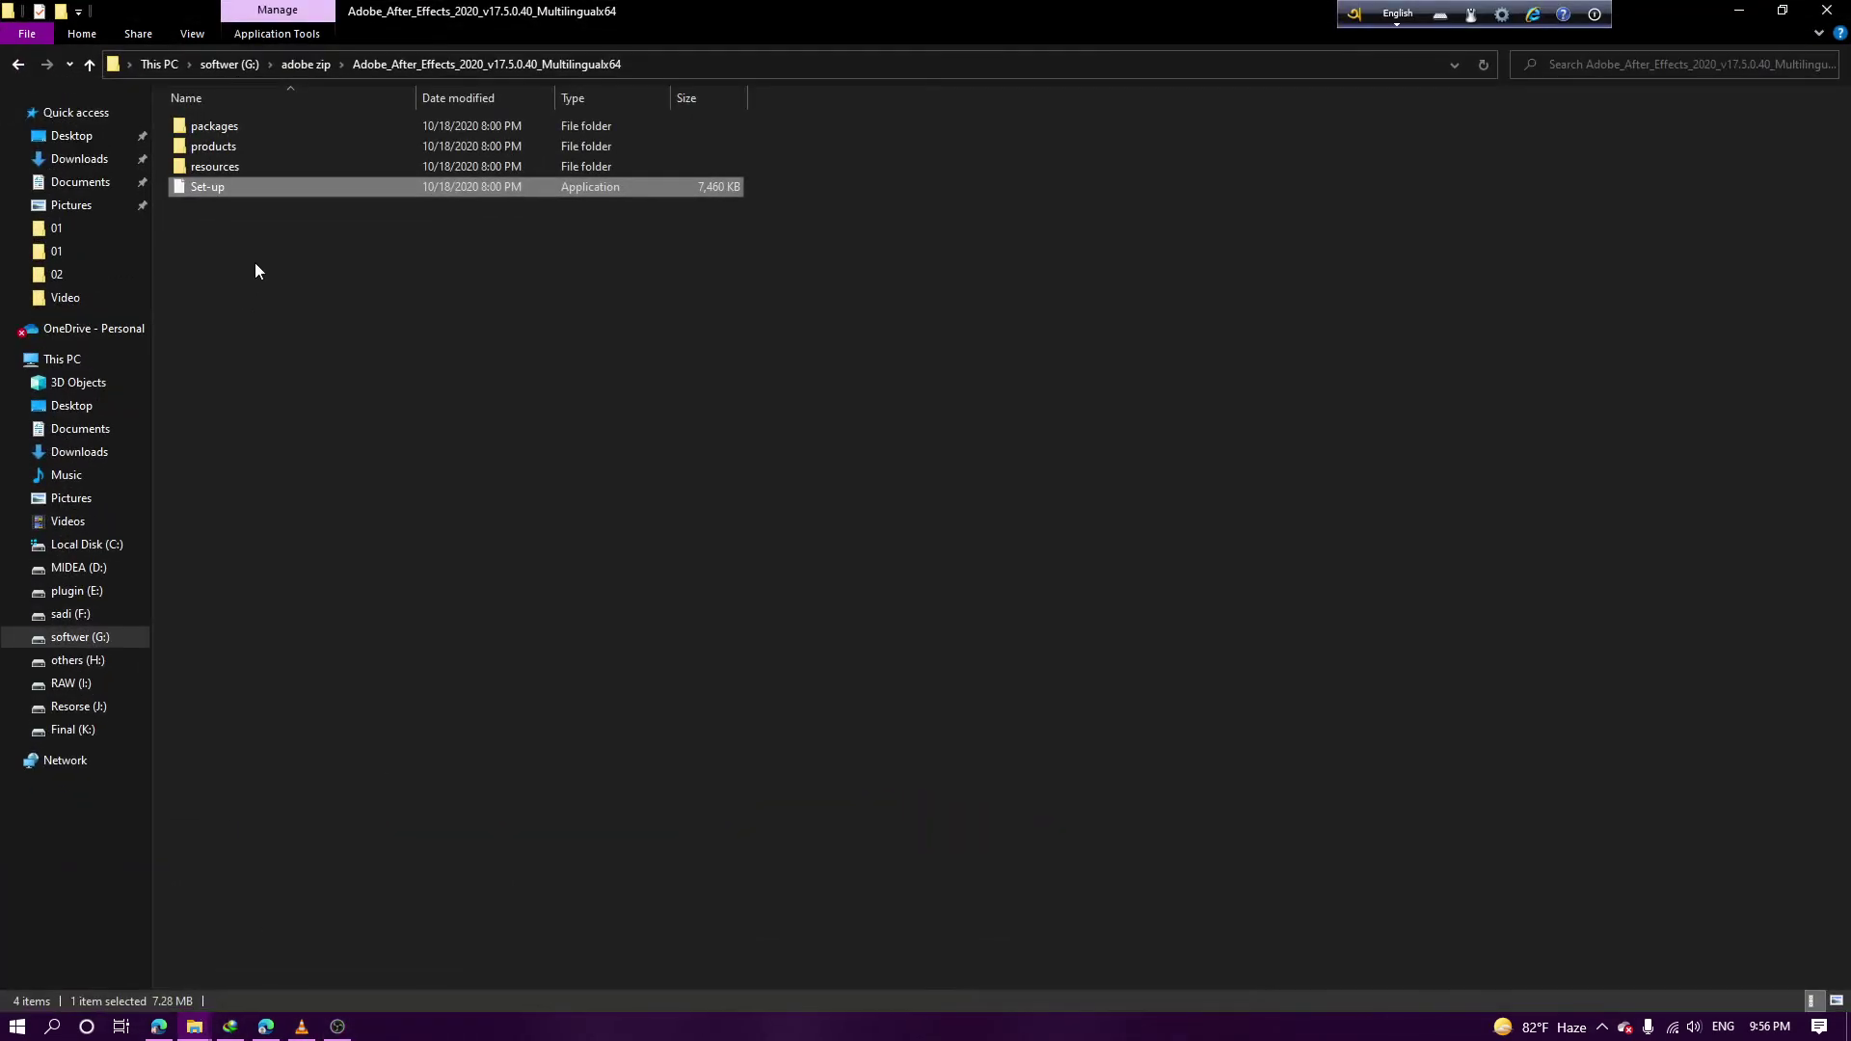
click(1845, 10)
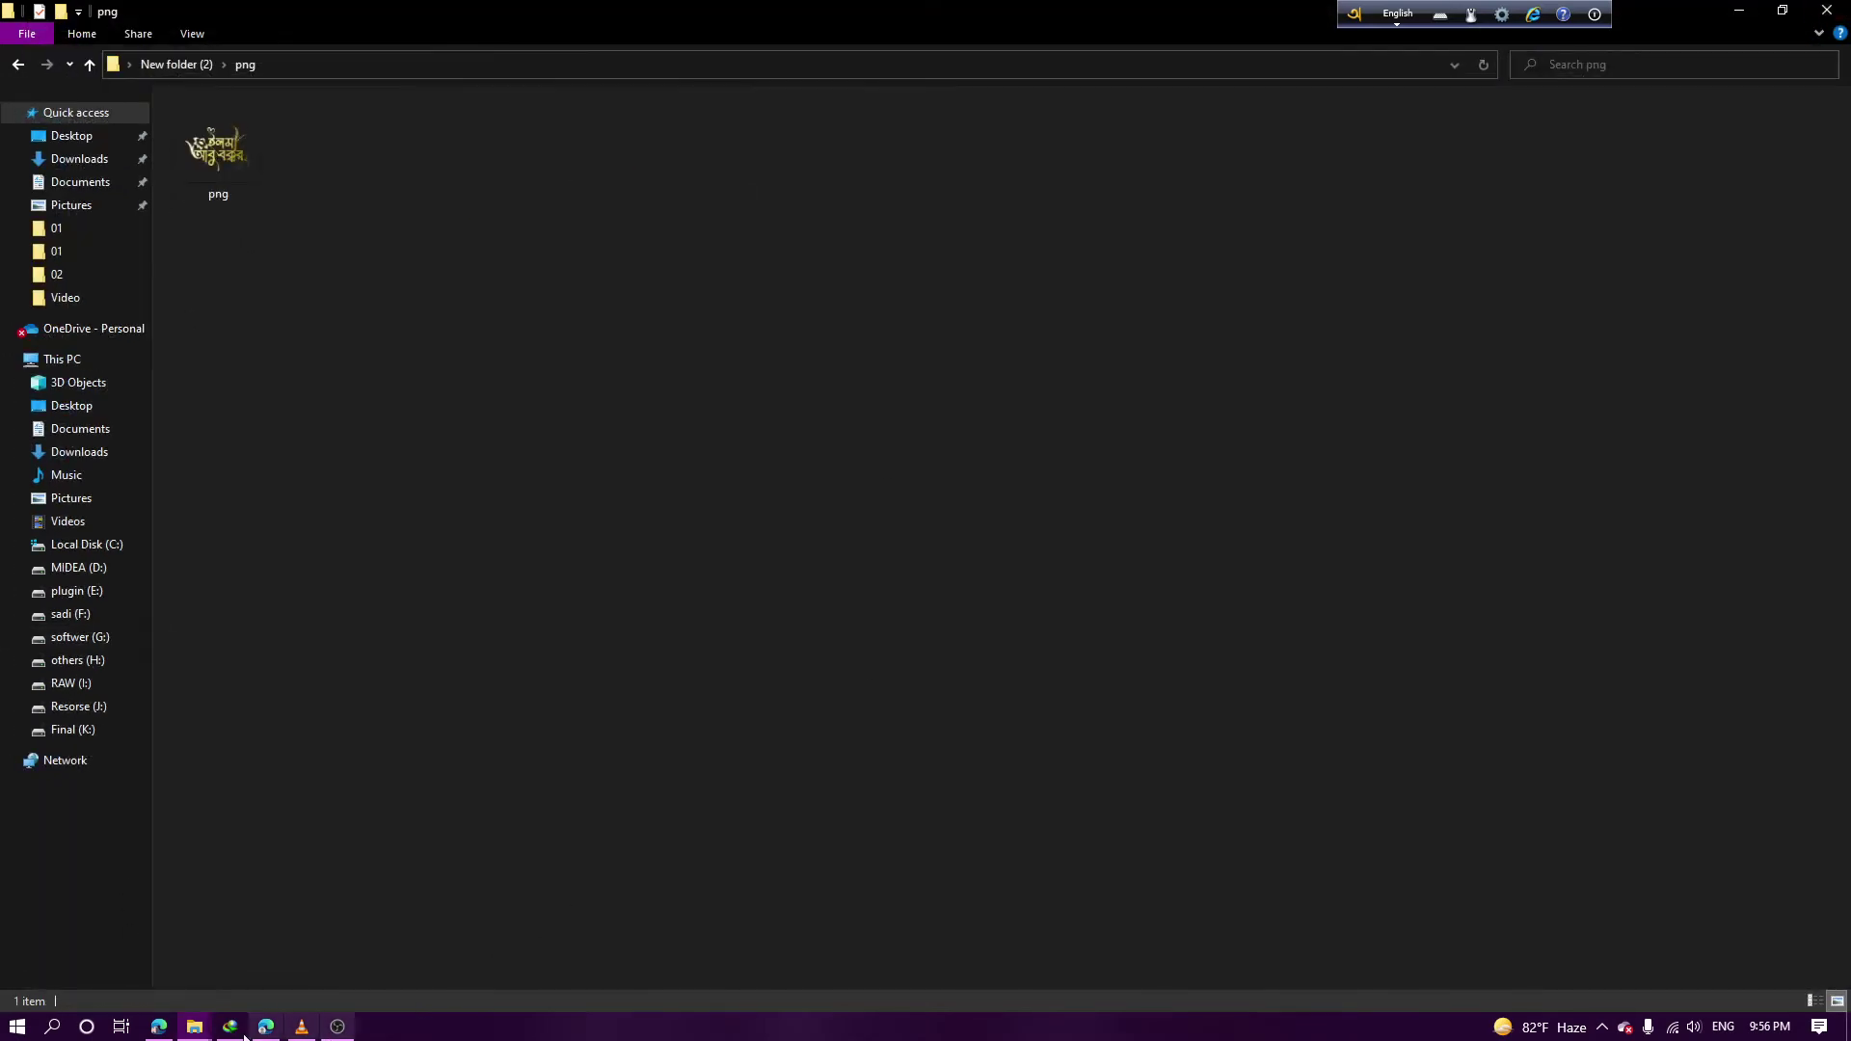
Minimize the Gold Wedding Title Animation and png folder windows
click(207, 1030)
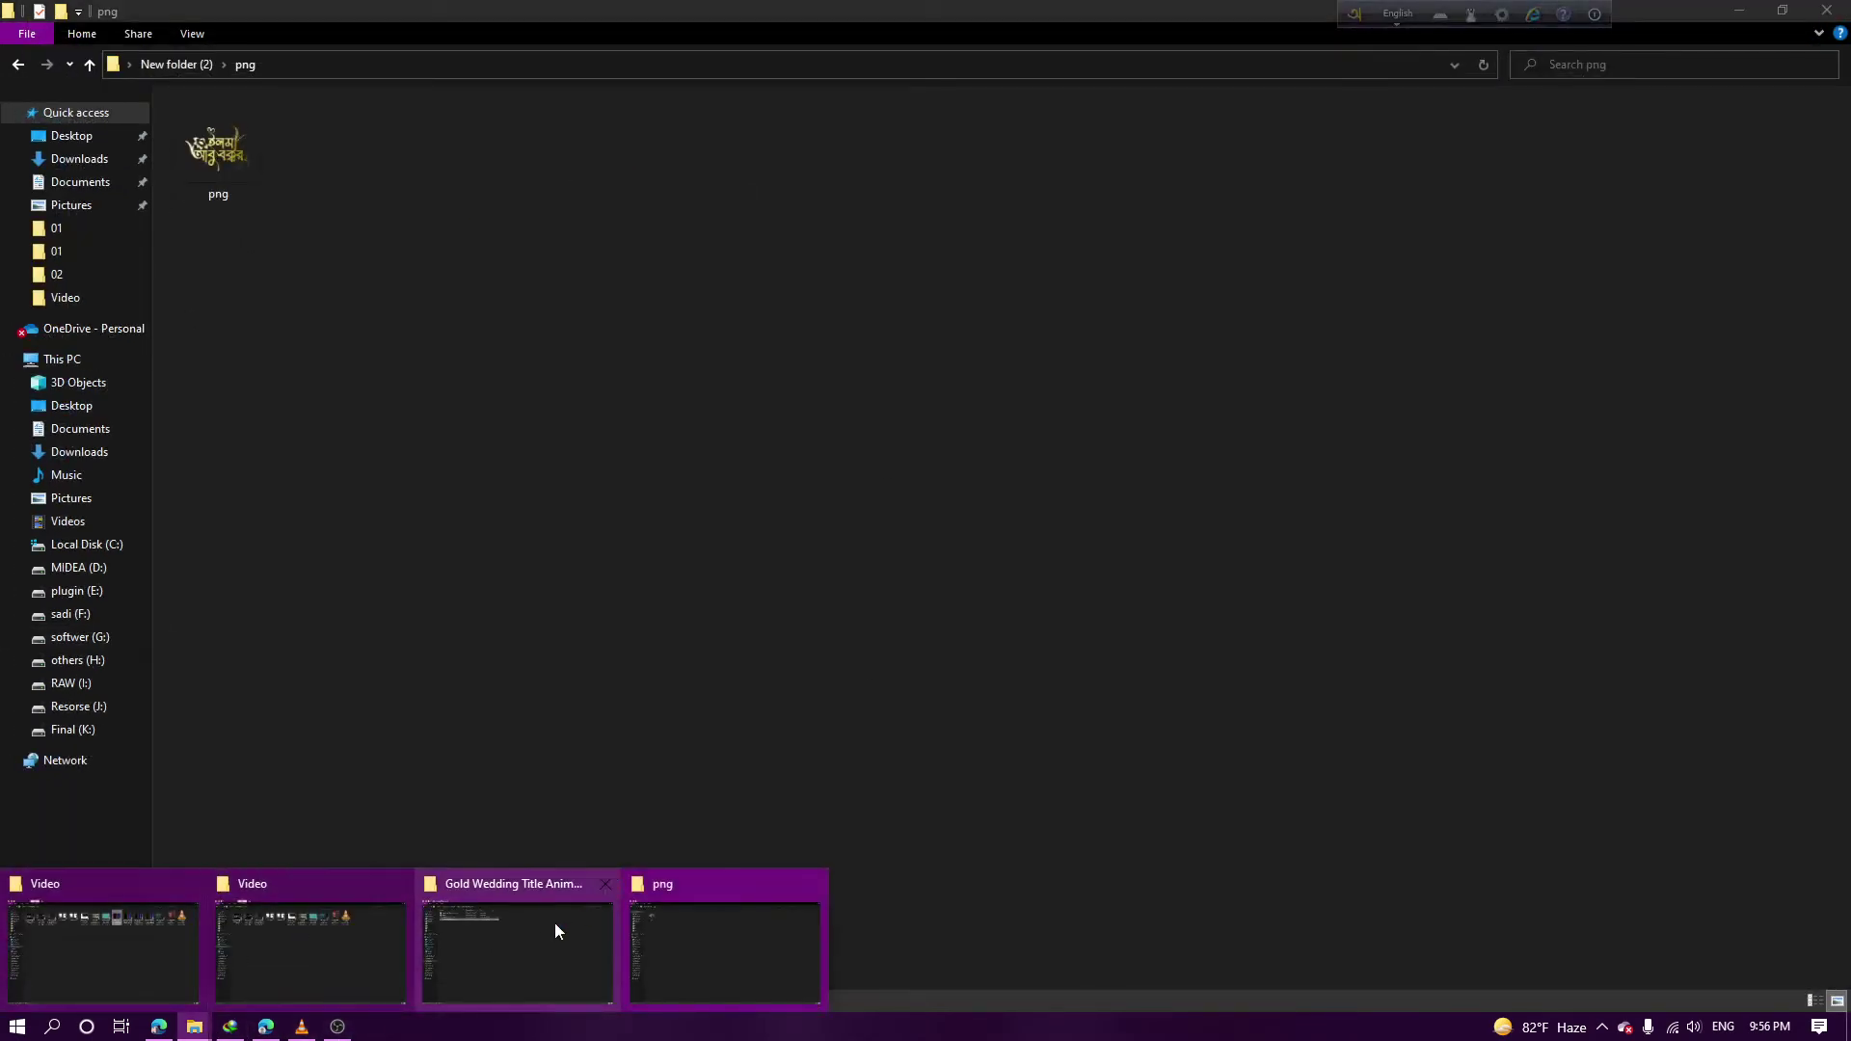
click(553, 926)
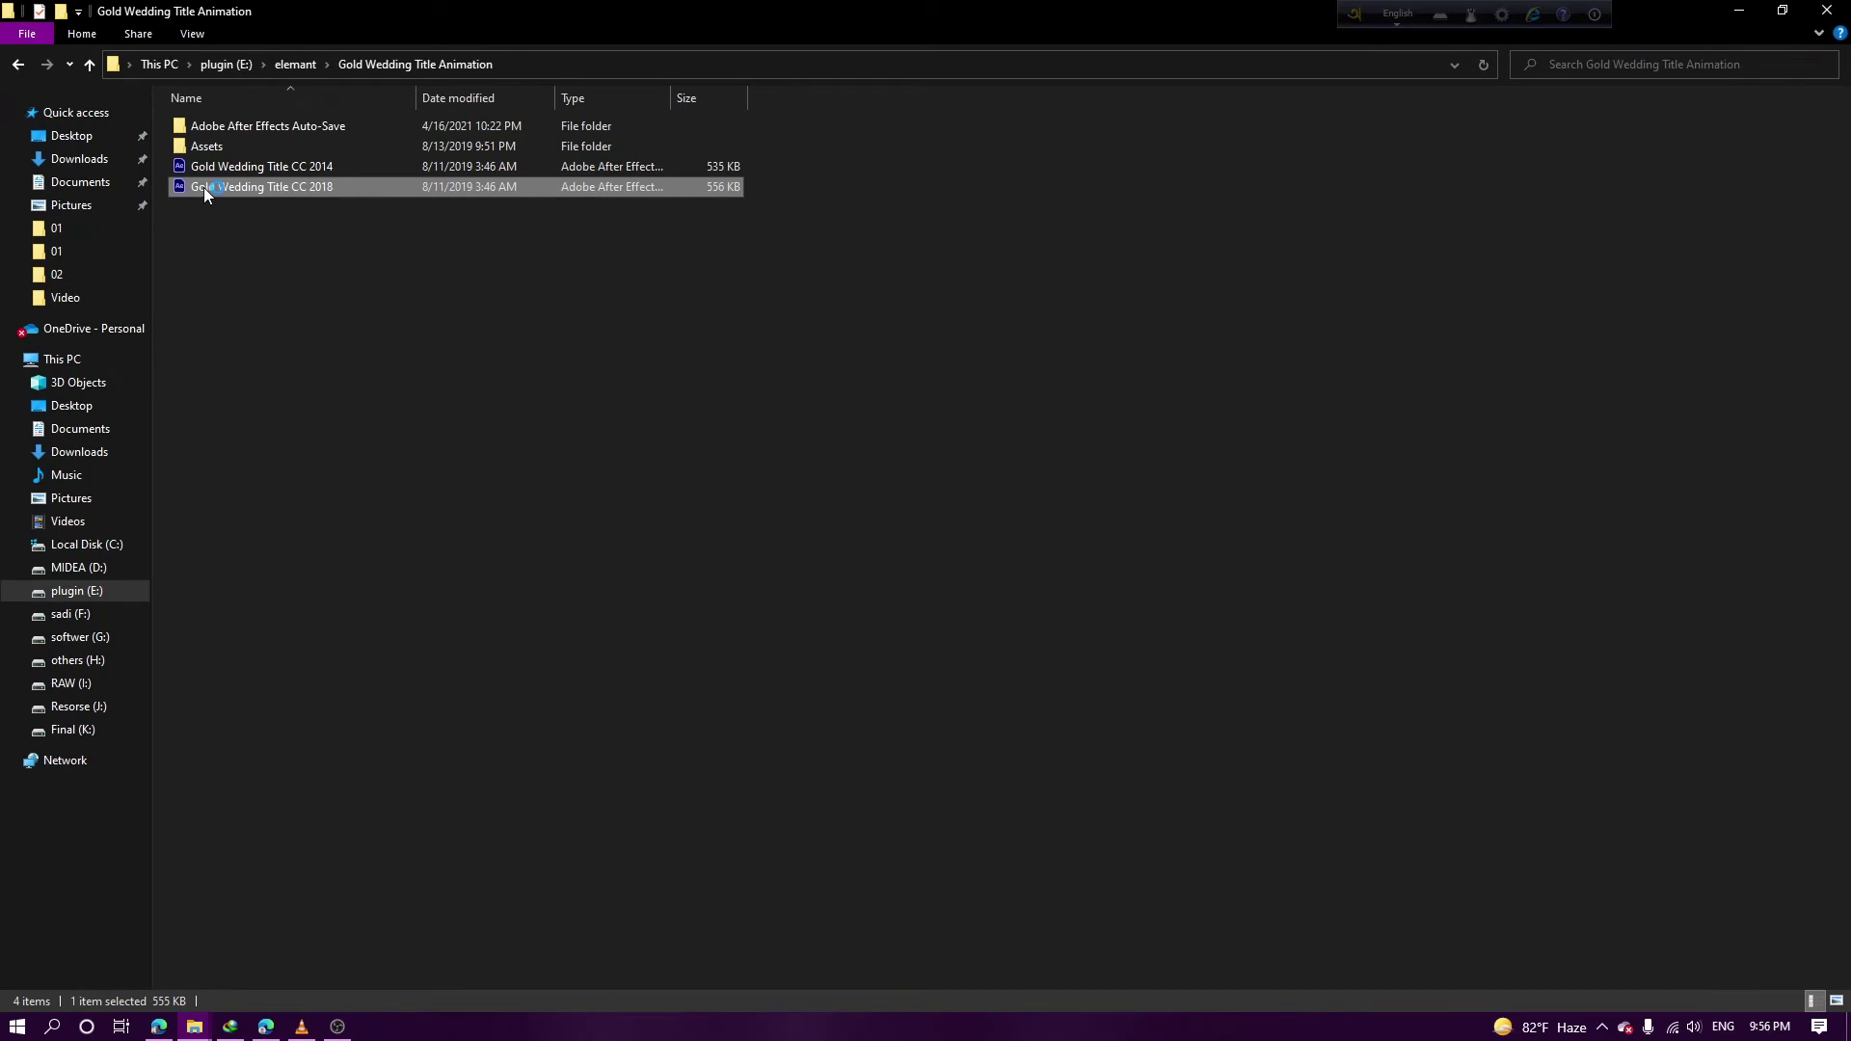
click(1747, 8)
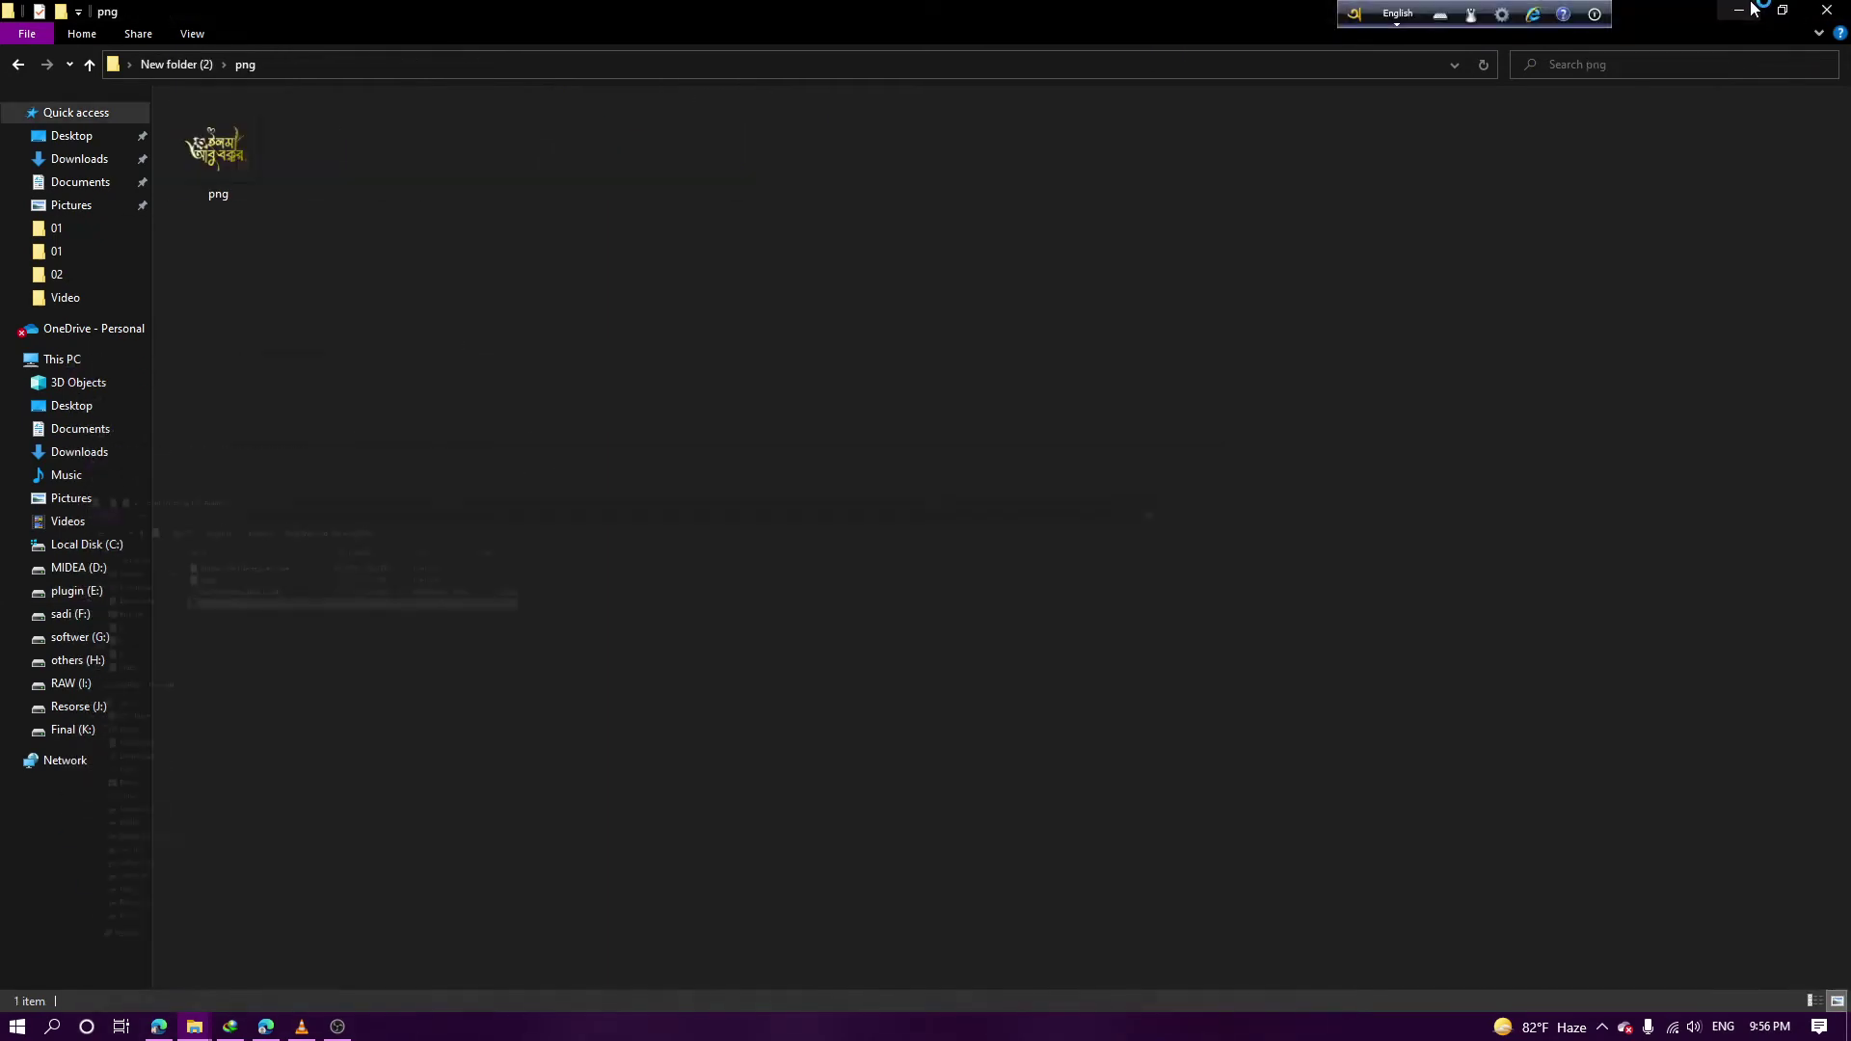
click(1753, 8)
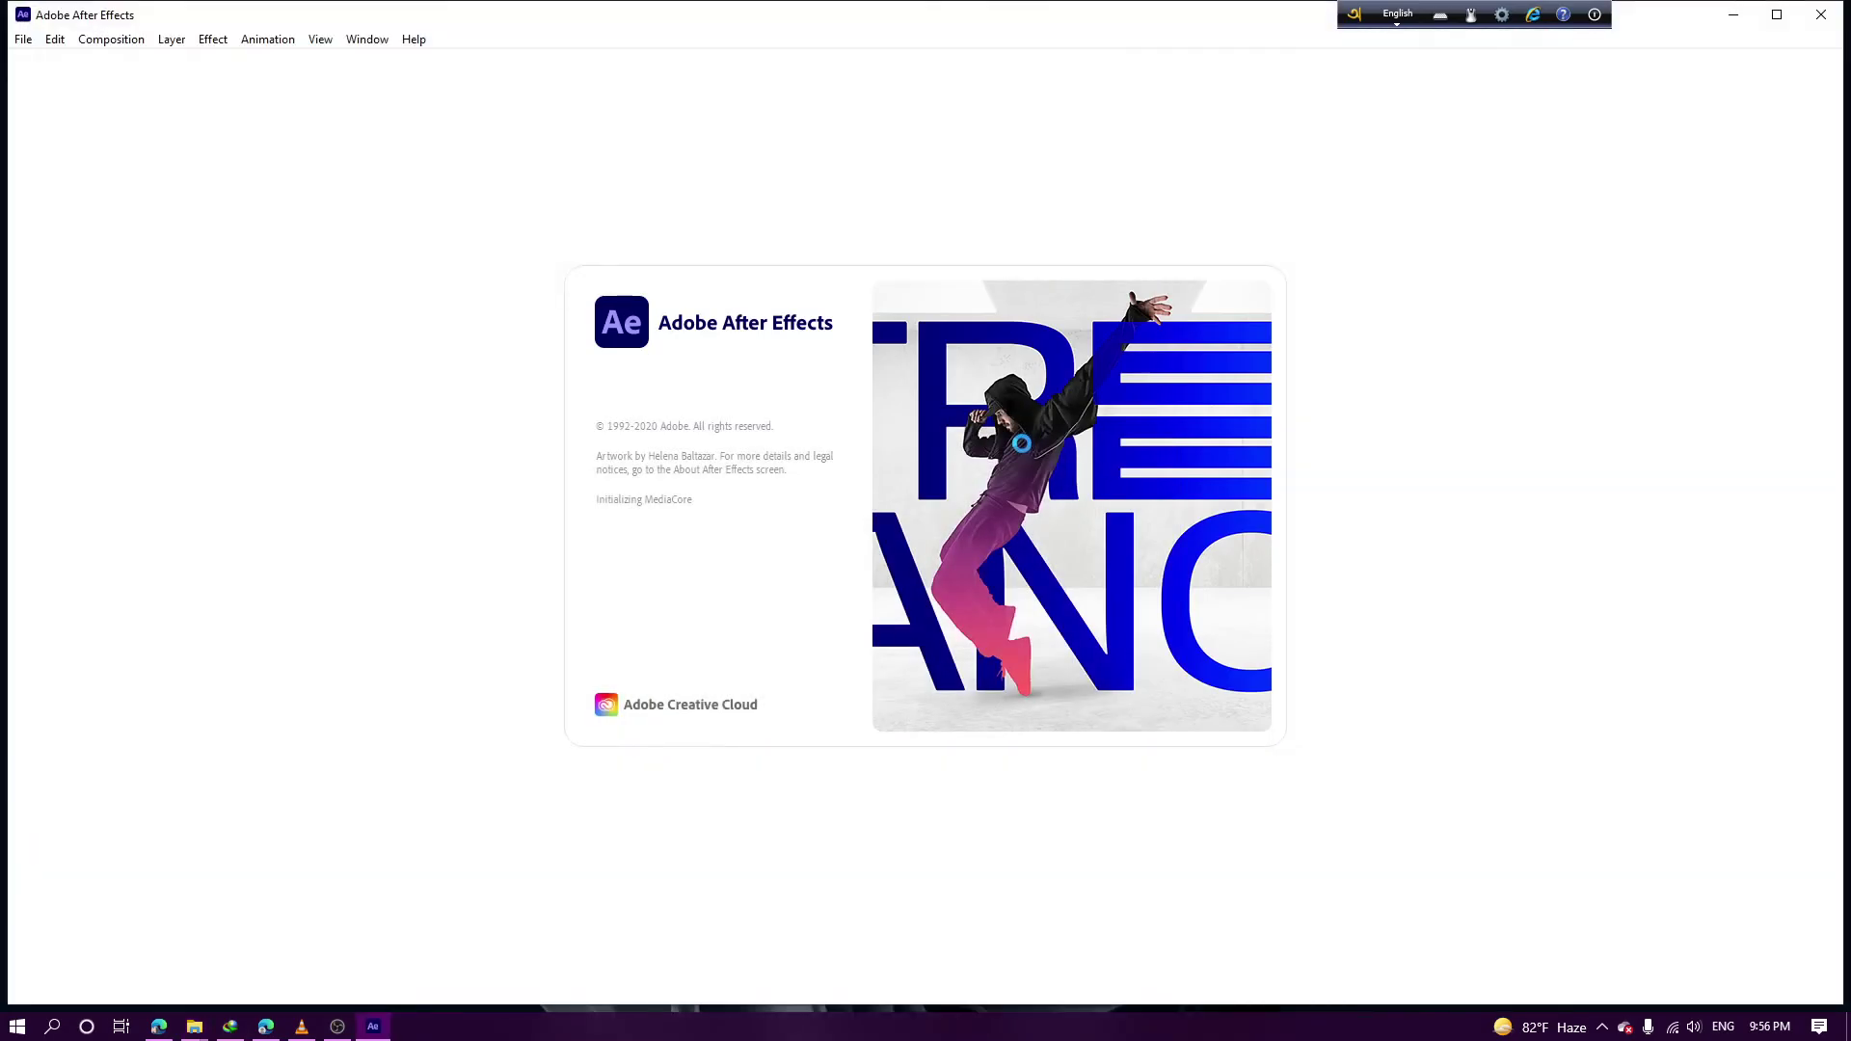
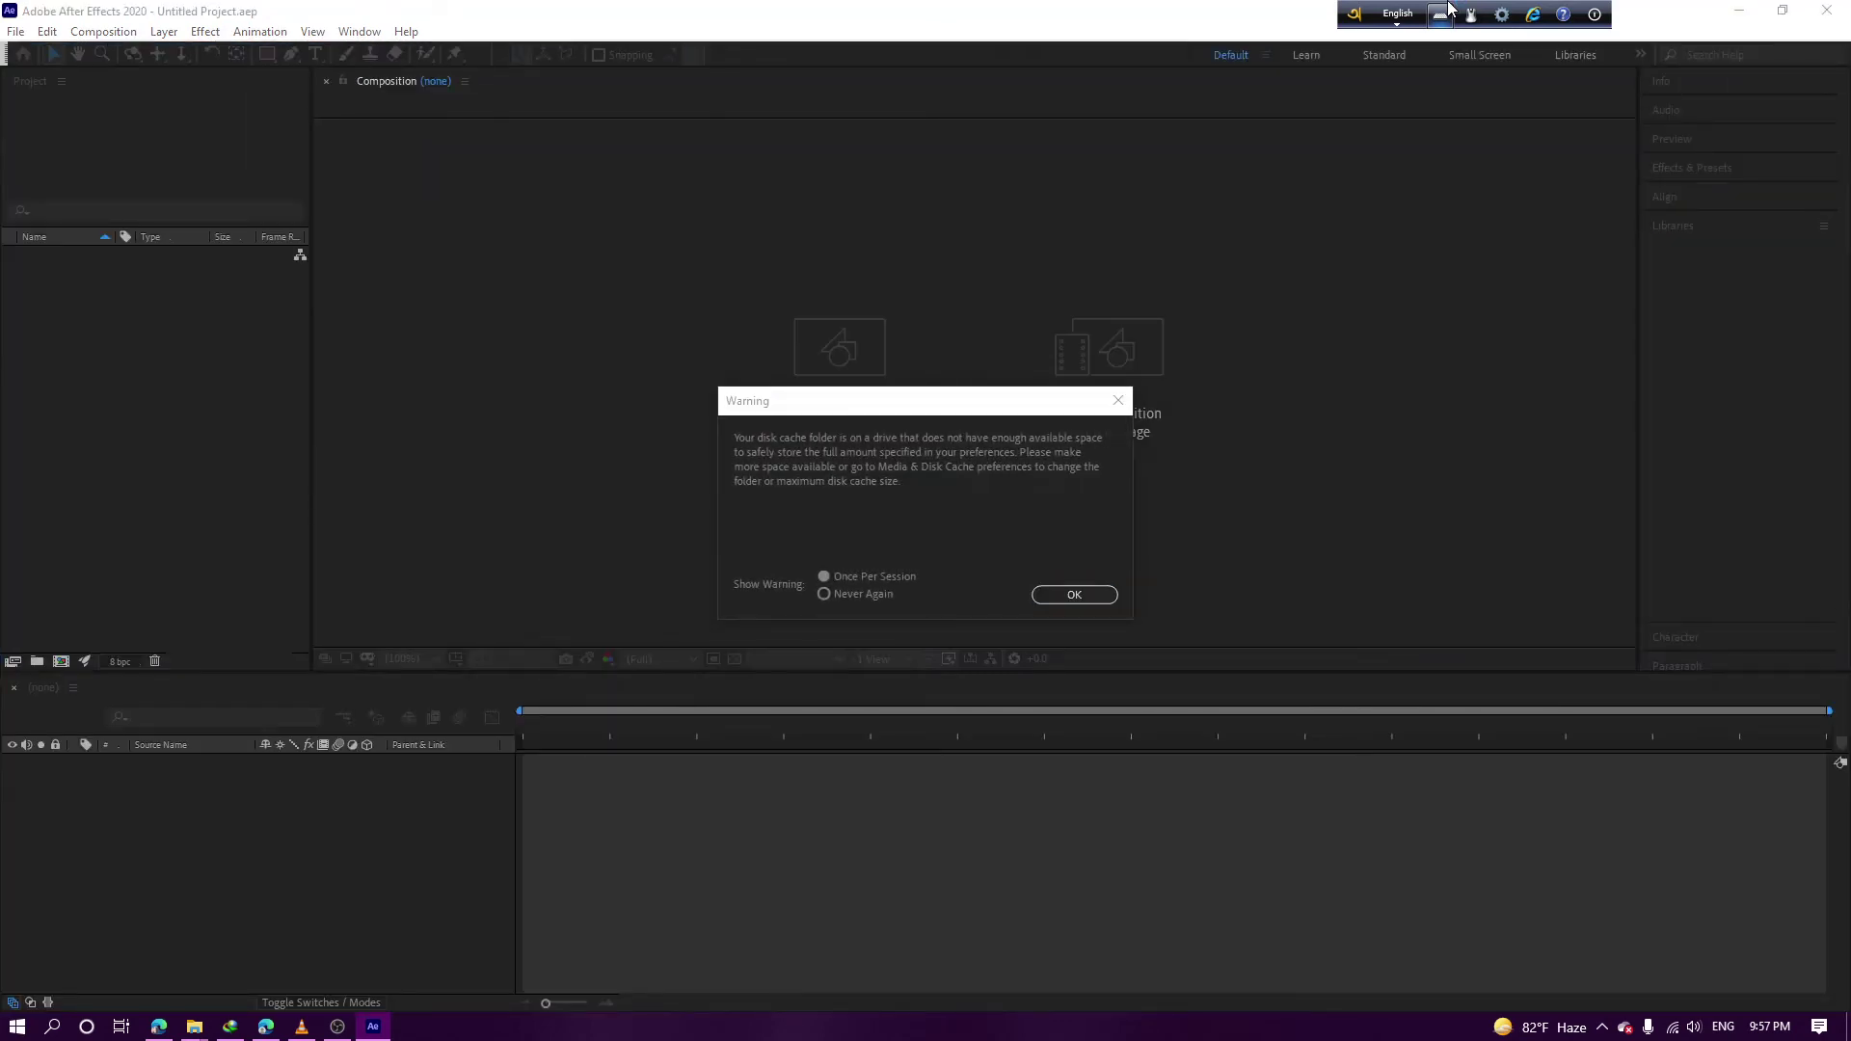
Dismiss the disk cache, version conversion, Adobe Fonts and missing-files warnings for Gold Wedding Title CC 2018.aep
click(1042, 595)
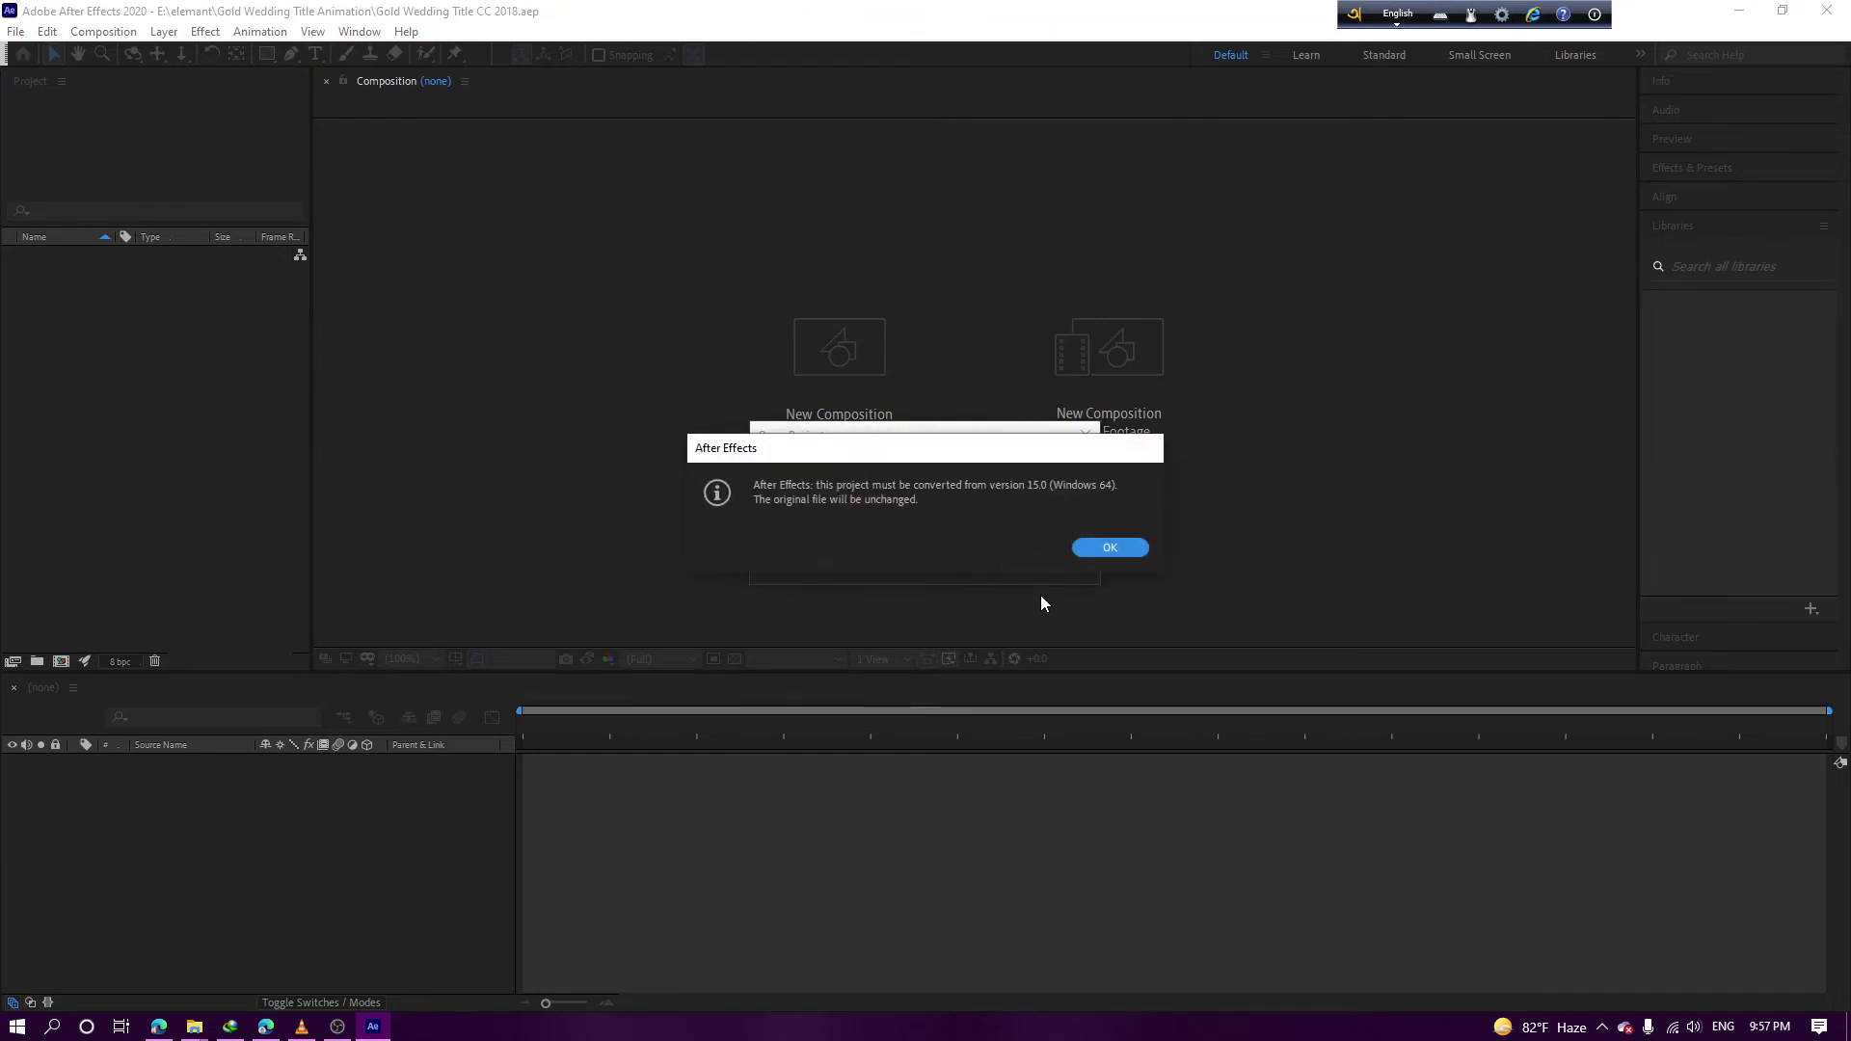
click(1121, 551)
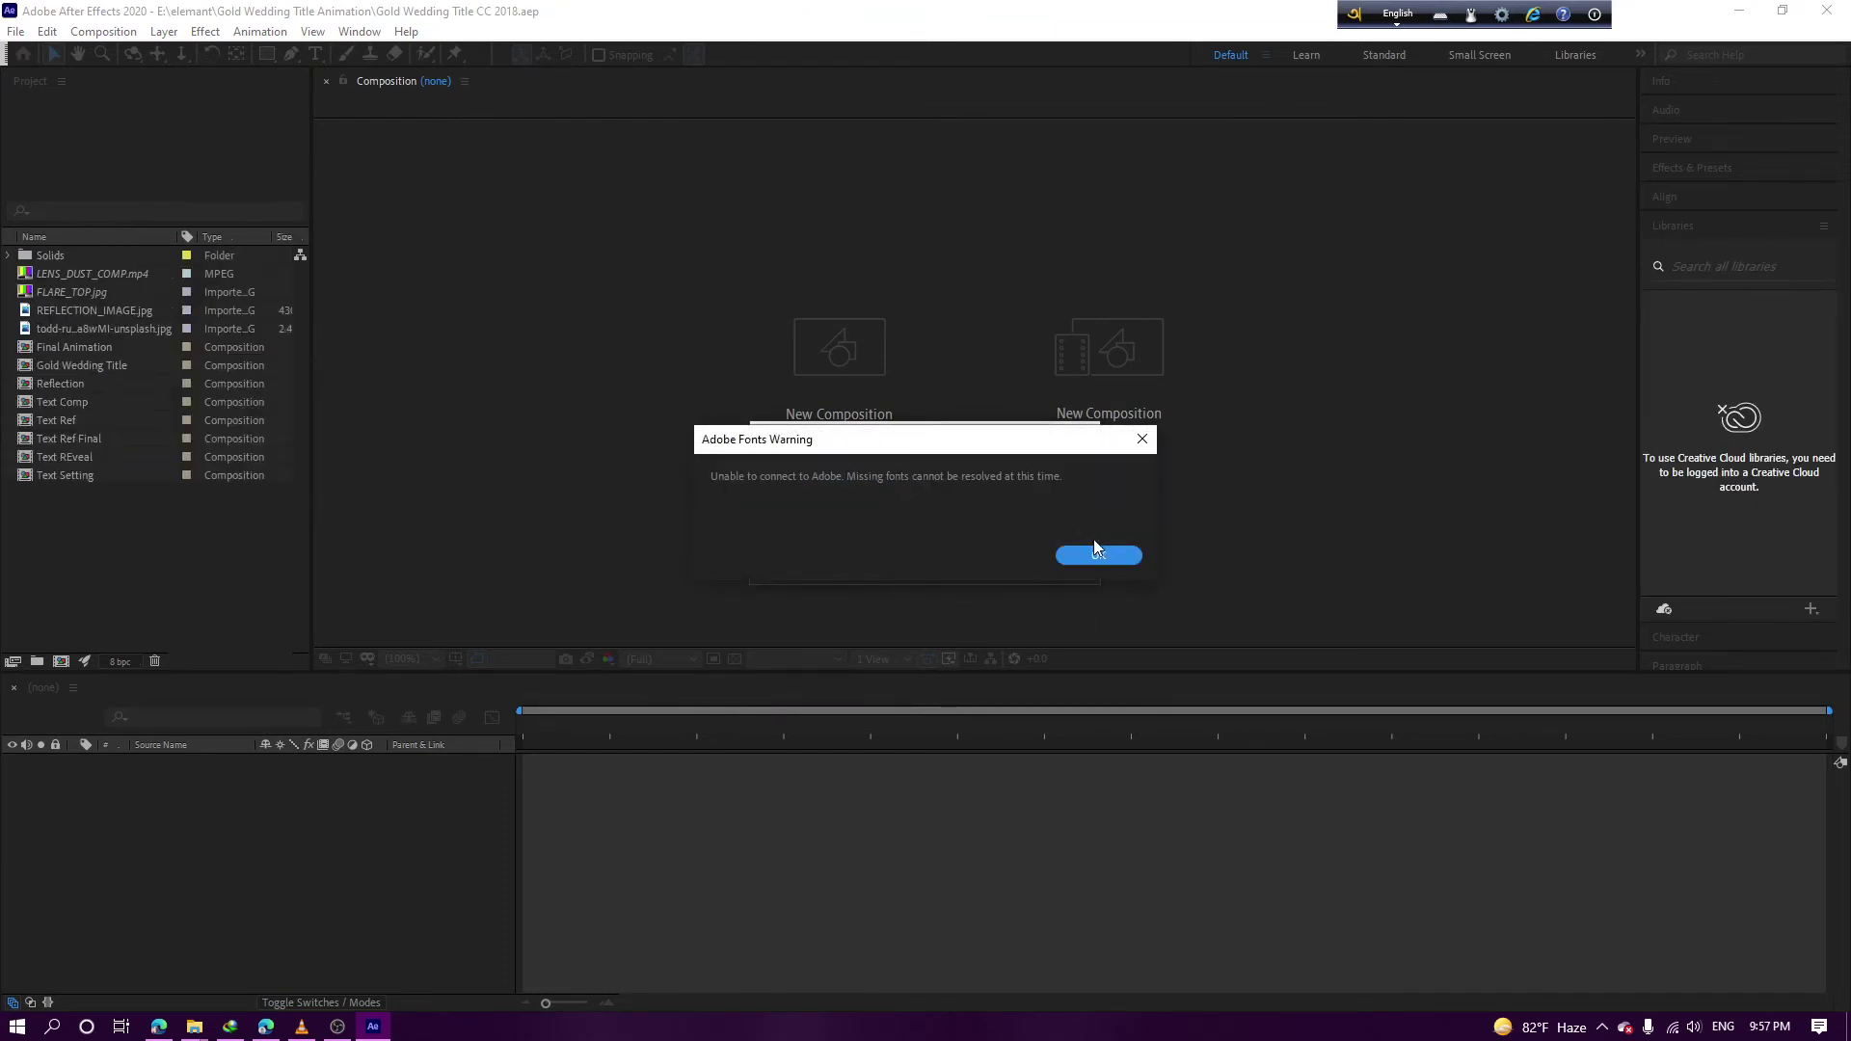
click(1097, 552)
click(1143, 678)
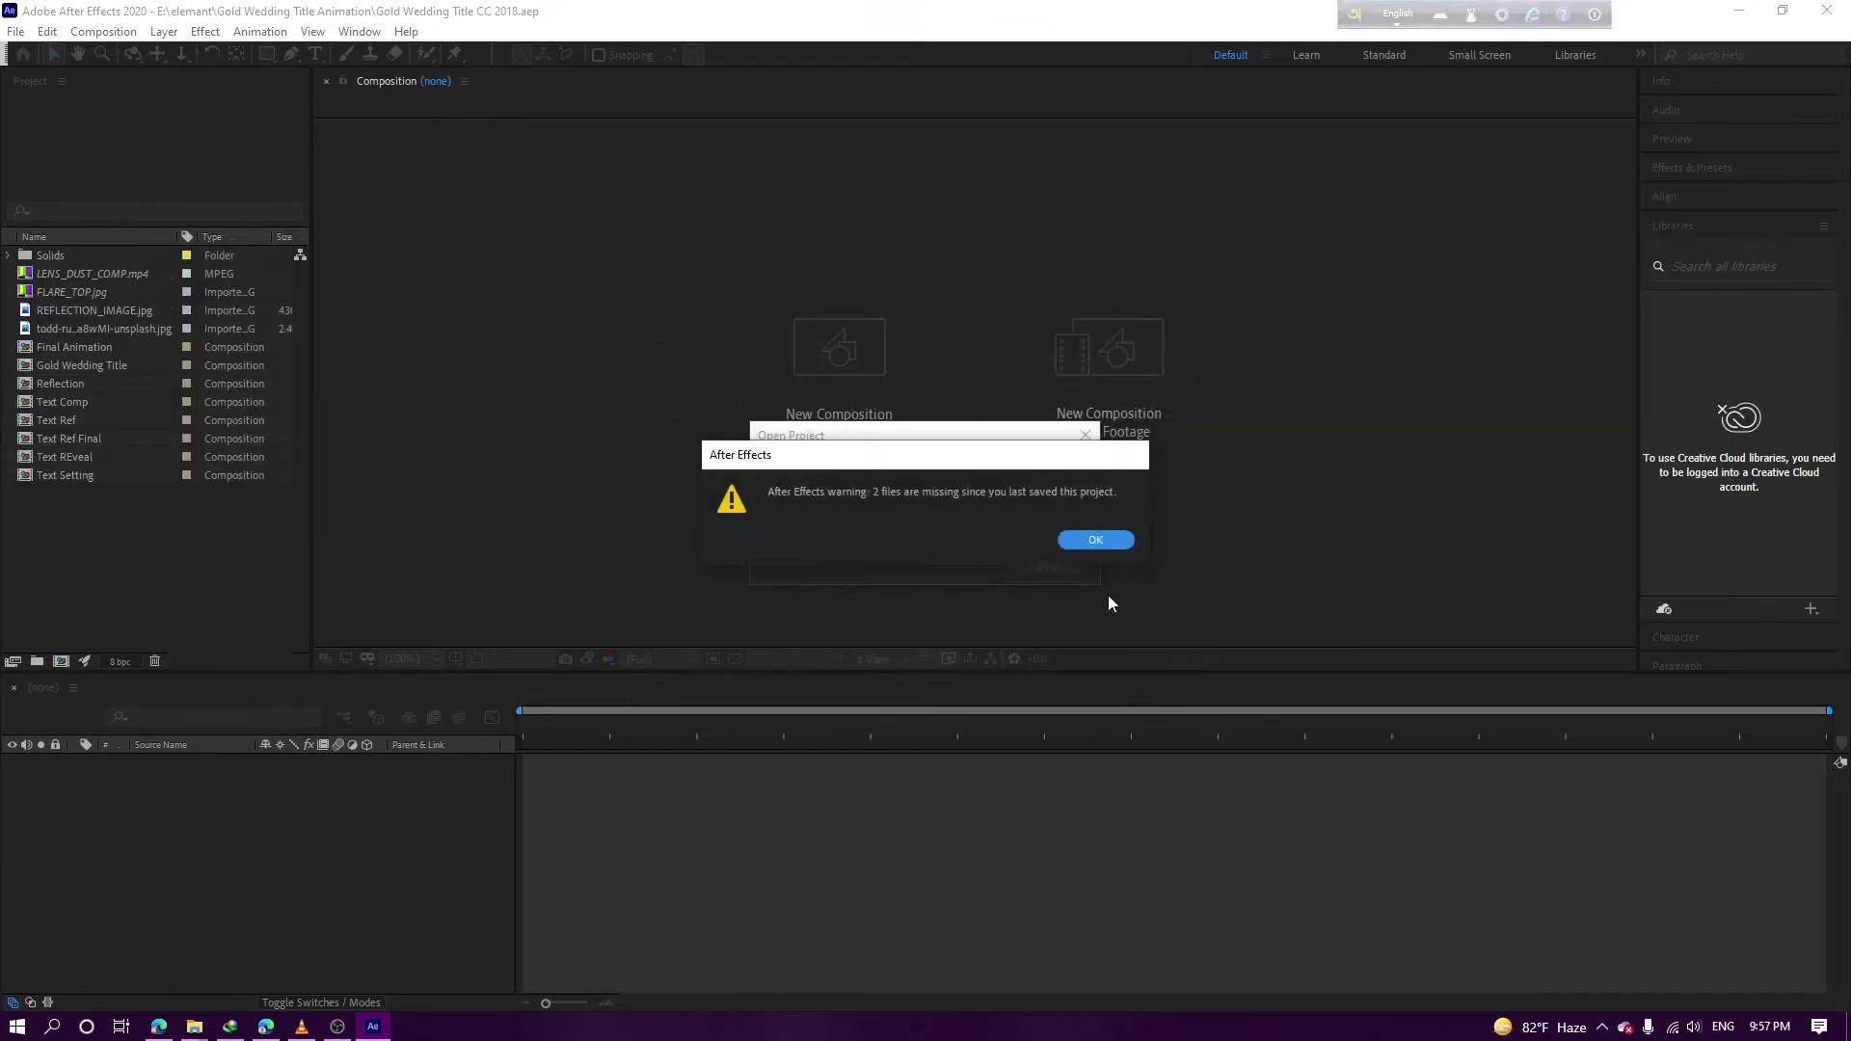
click(1096, 539)
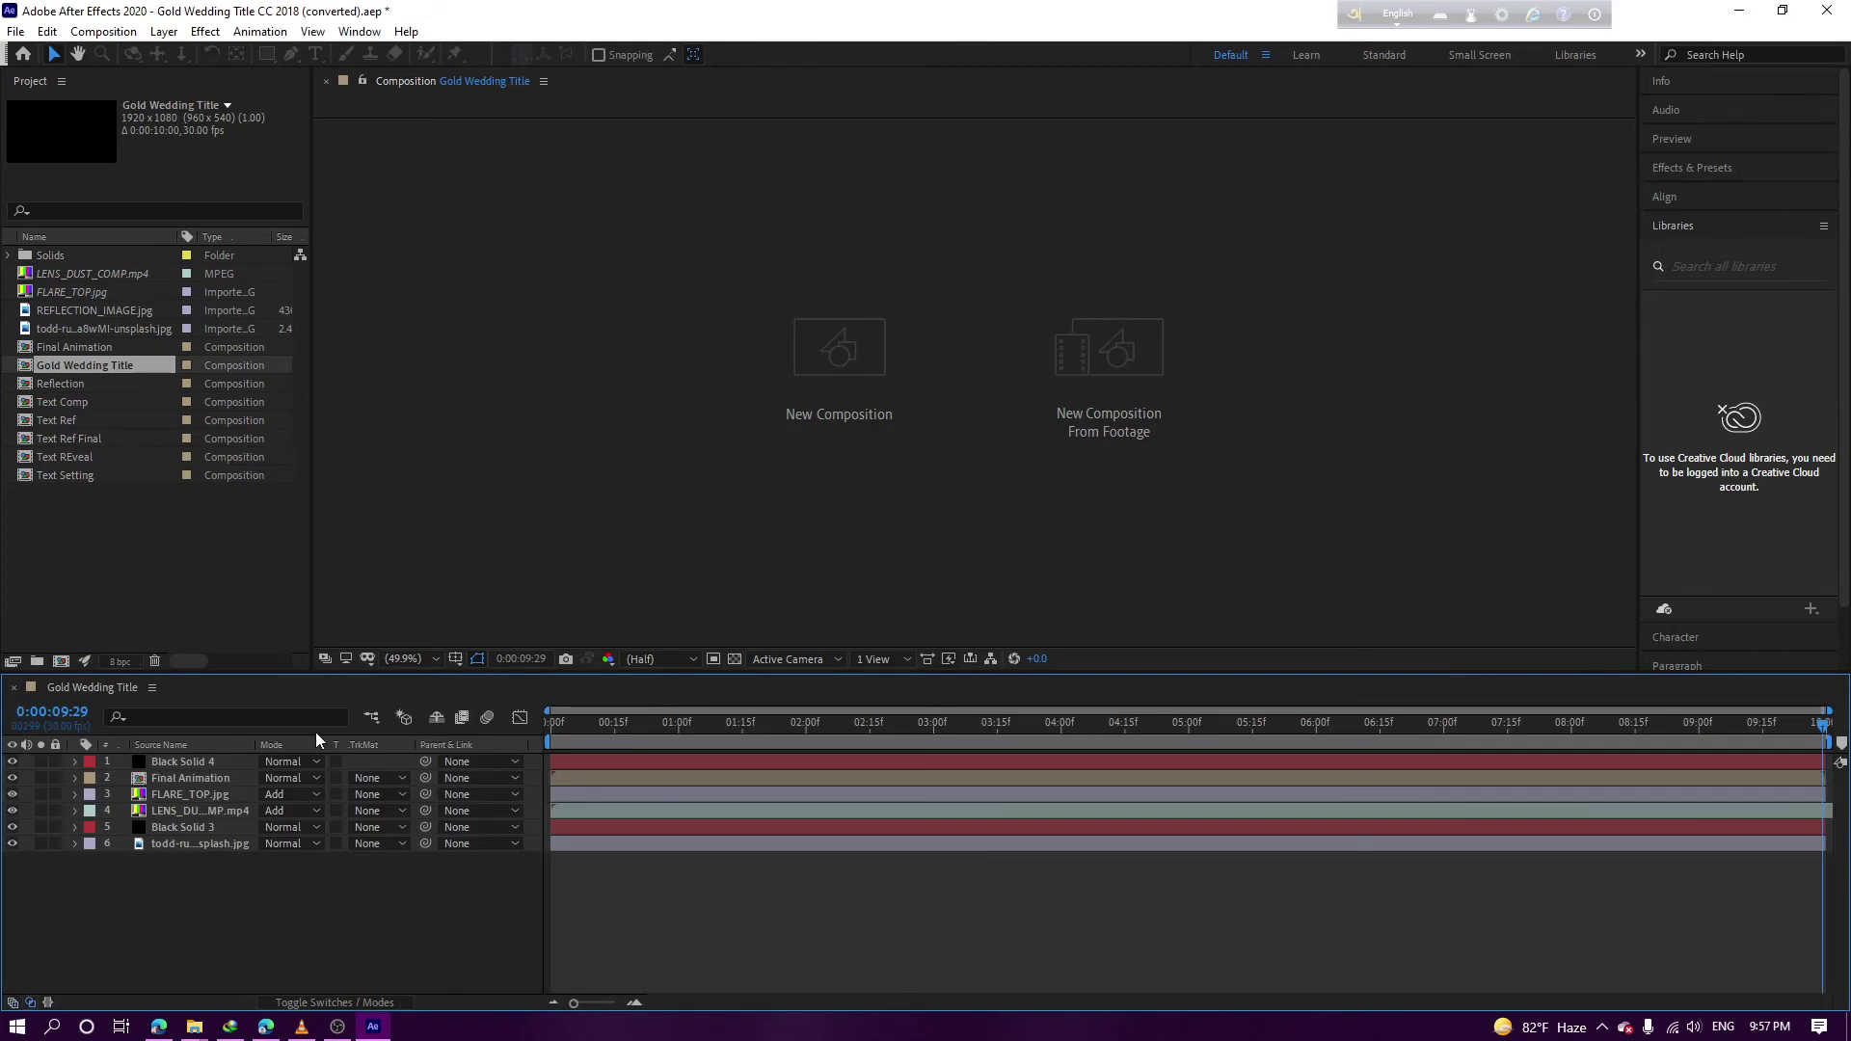
Step through the Final Animation and Text Comp compositions via the breadcrumbs, returning to Gold Wedding Title
click(572, 724)
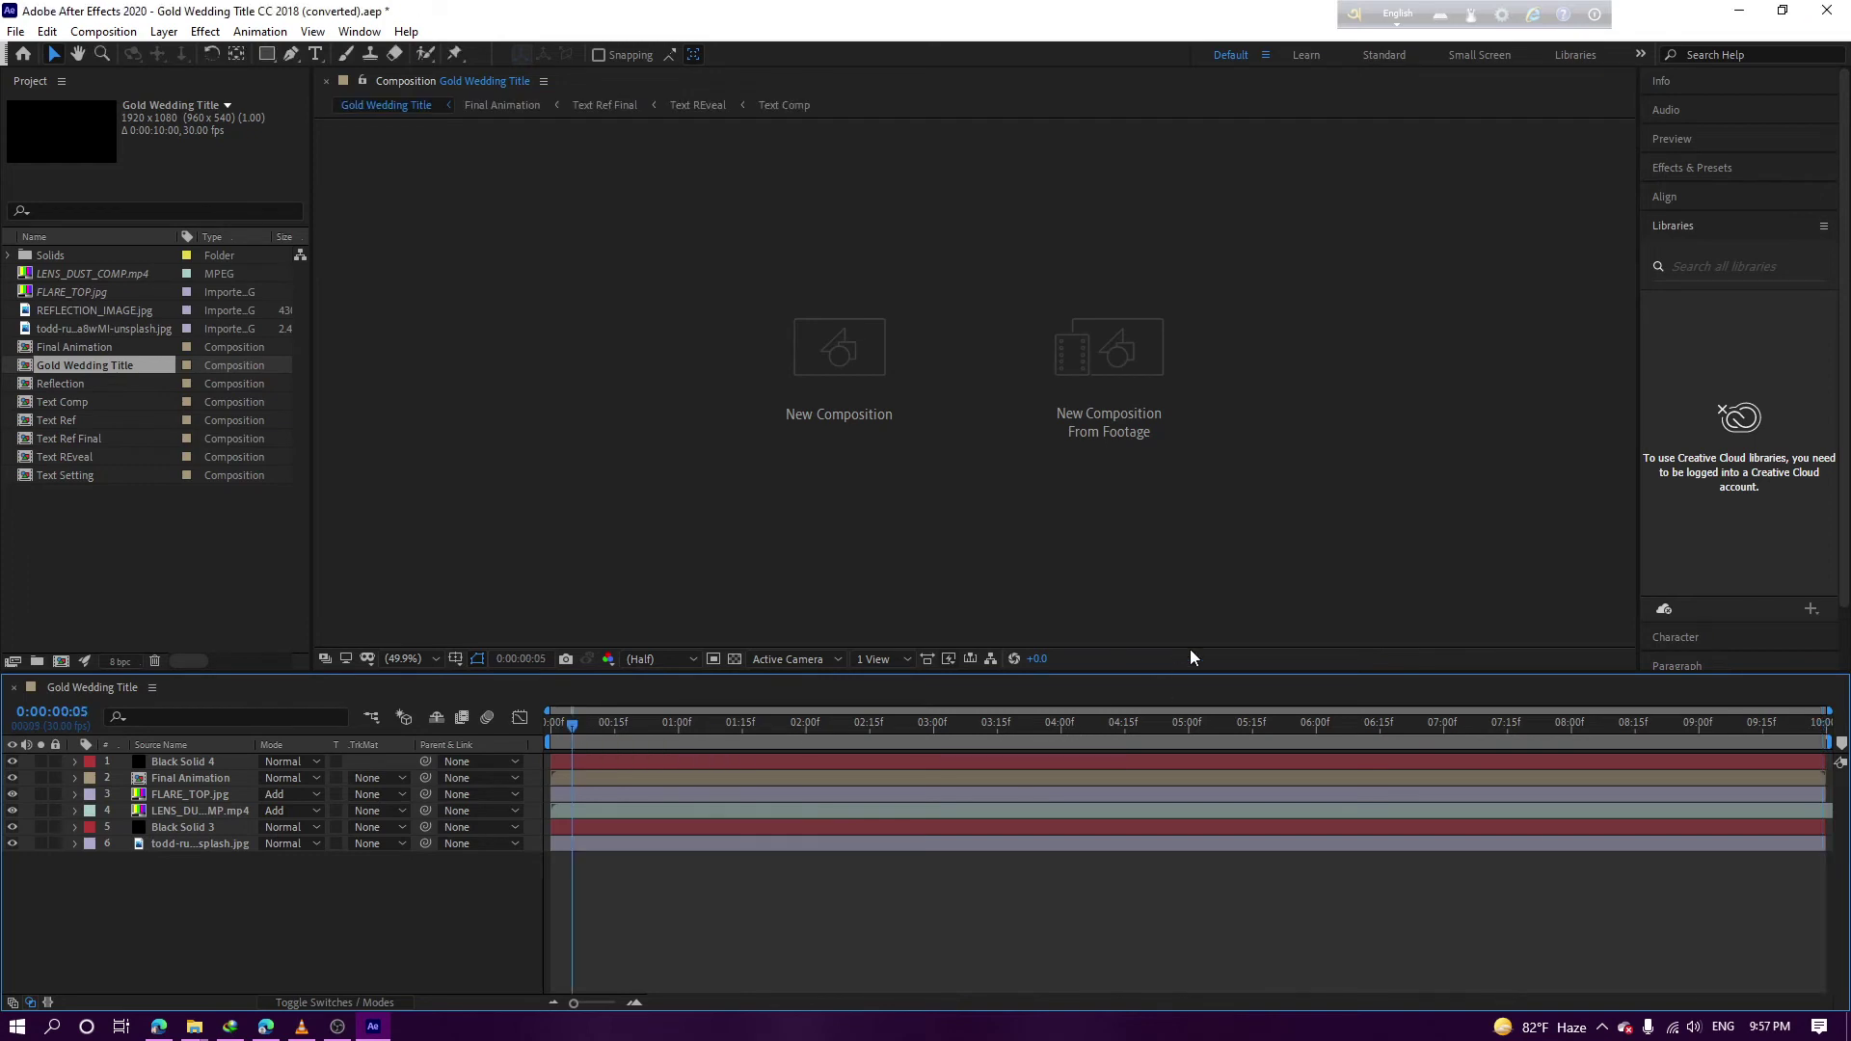
click(495, 108)
click(370, 108)
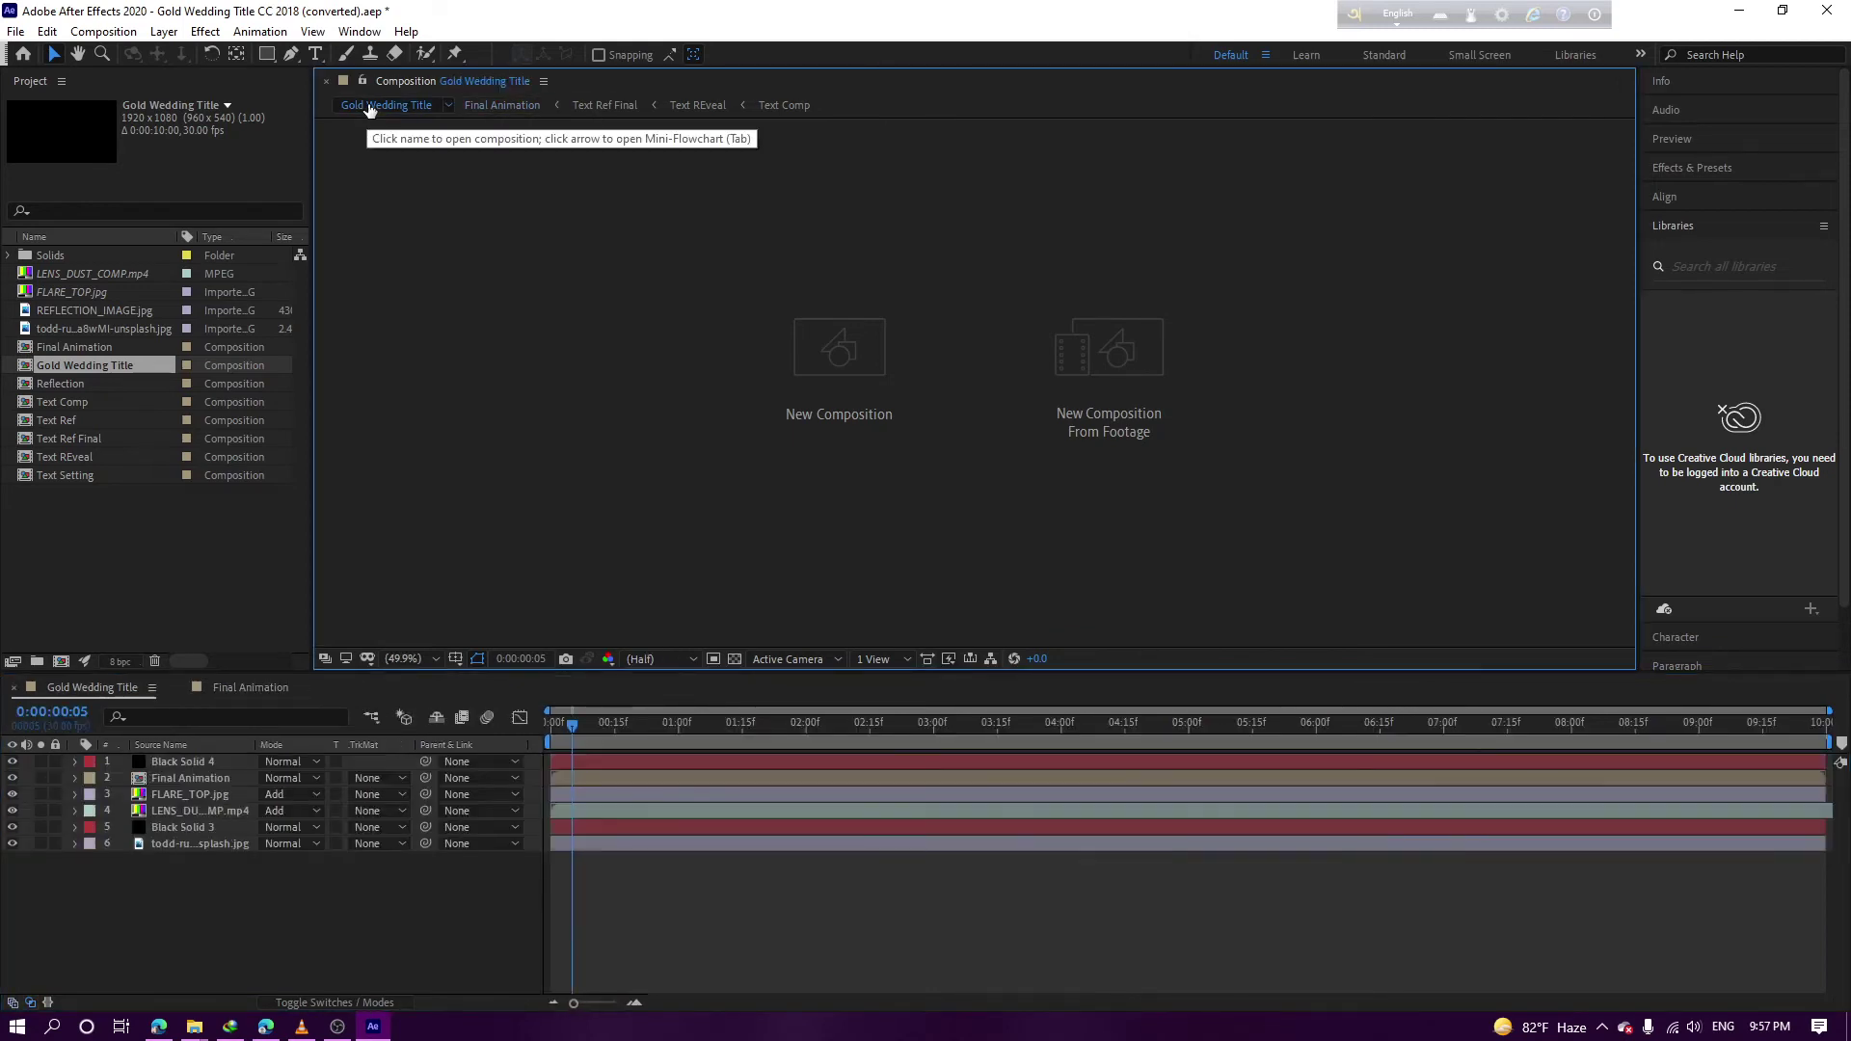
click(771, 105)
click(381, 106)
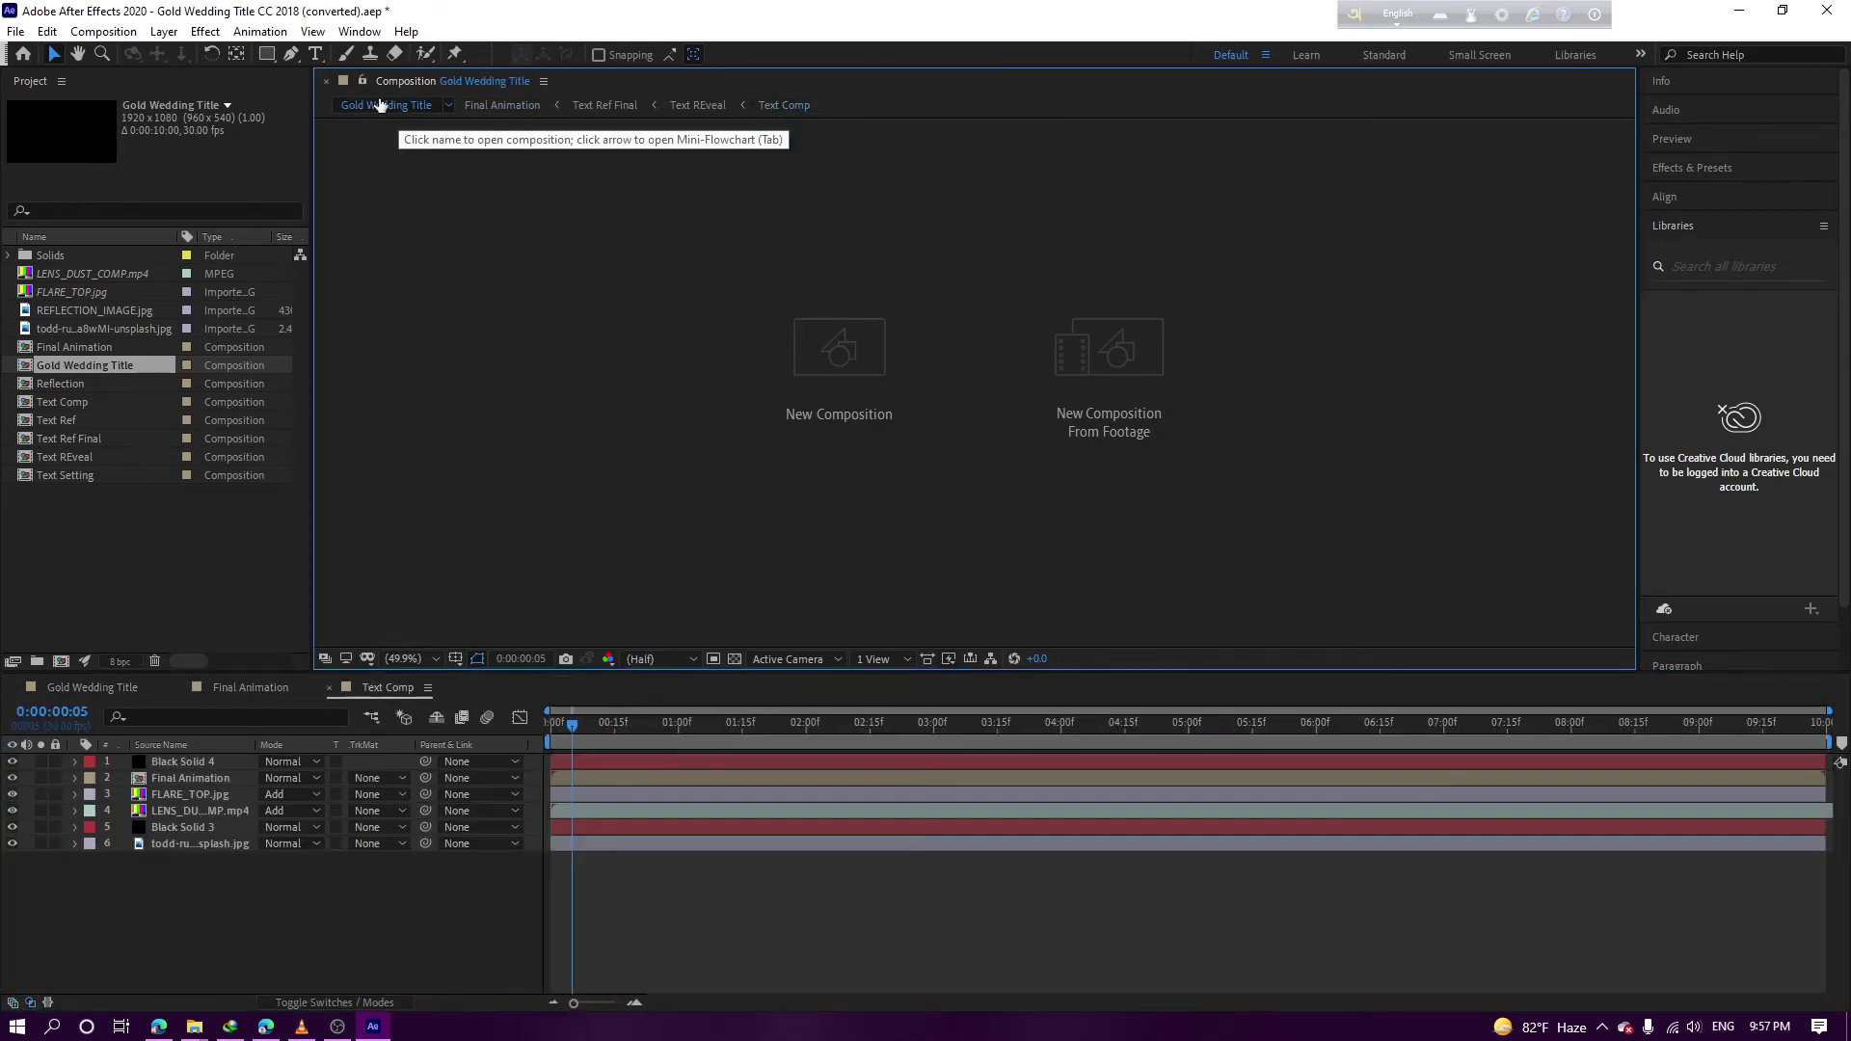
Look over the Gold Wedding Title layers and hide the background photo layer 6
click(162, 795)
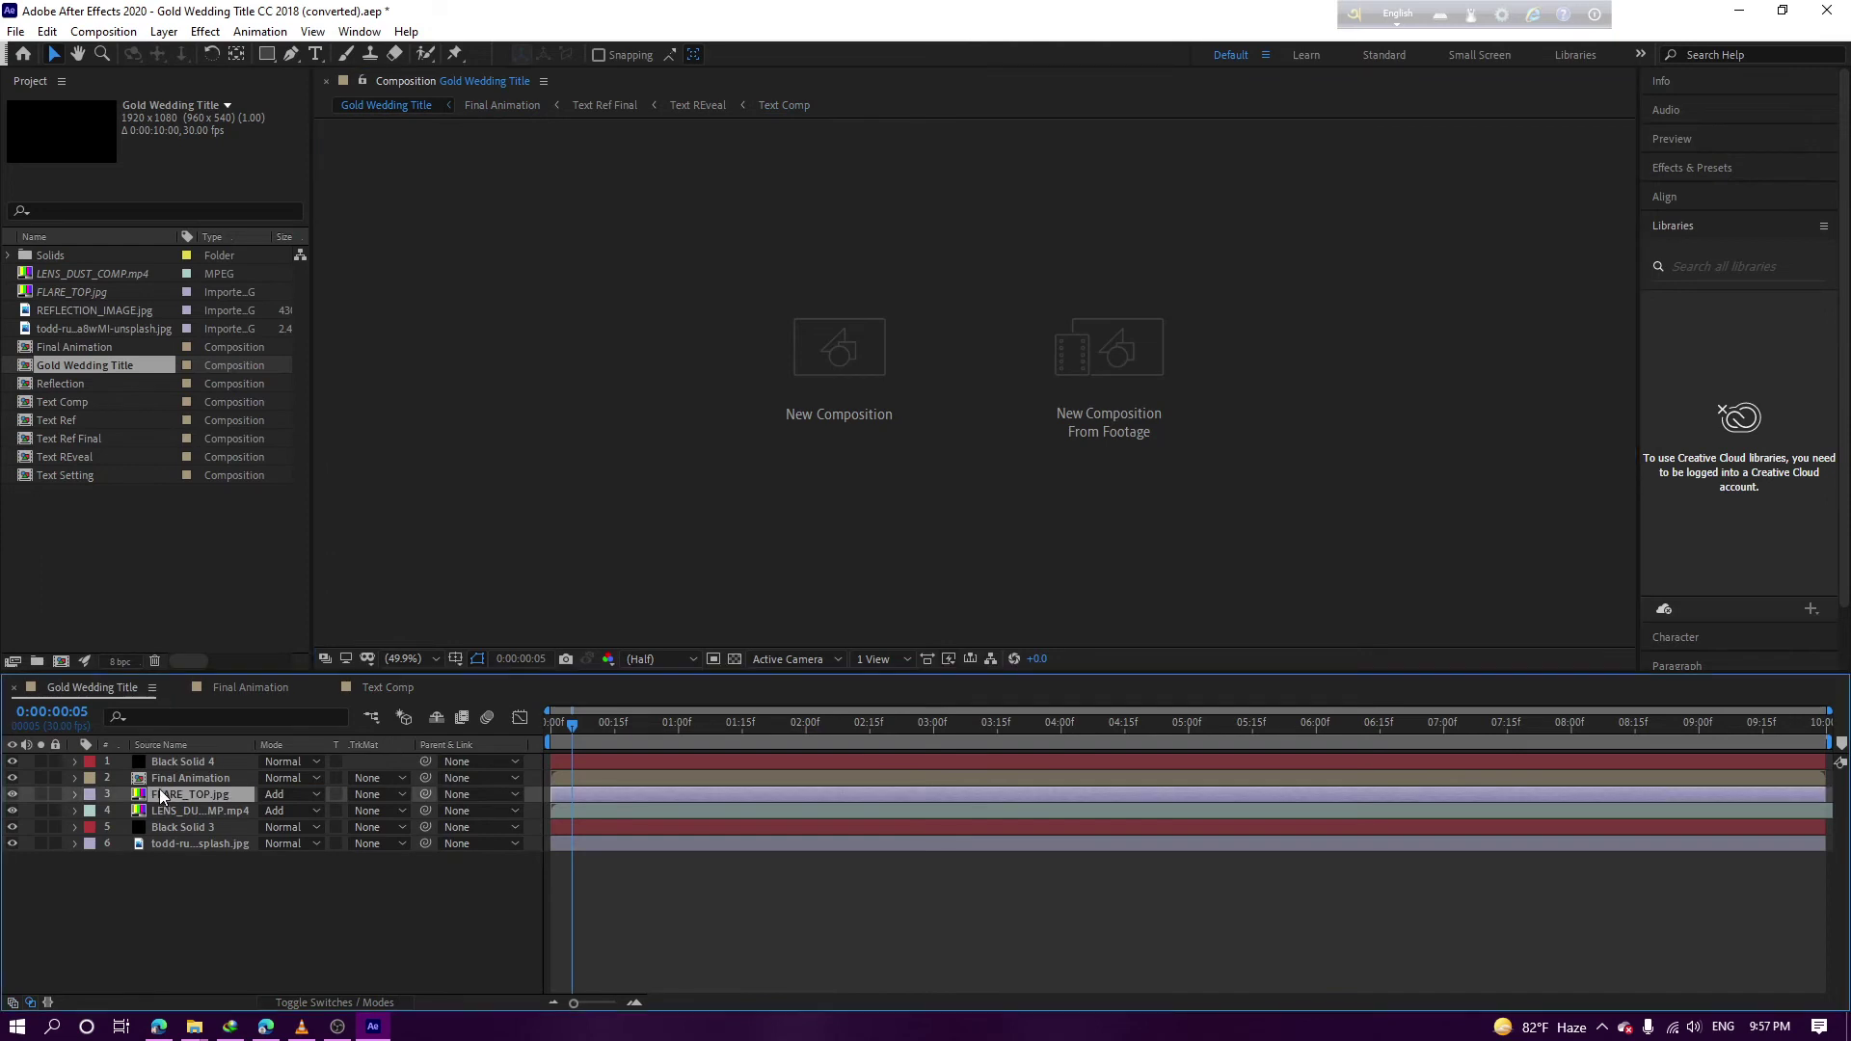
click(165, 810)
click(176, 777)
click(166, 797)
click(165, 806)
click(165, 839)
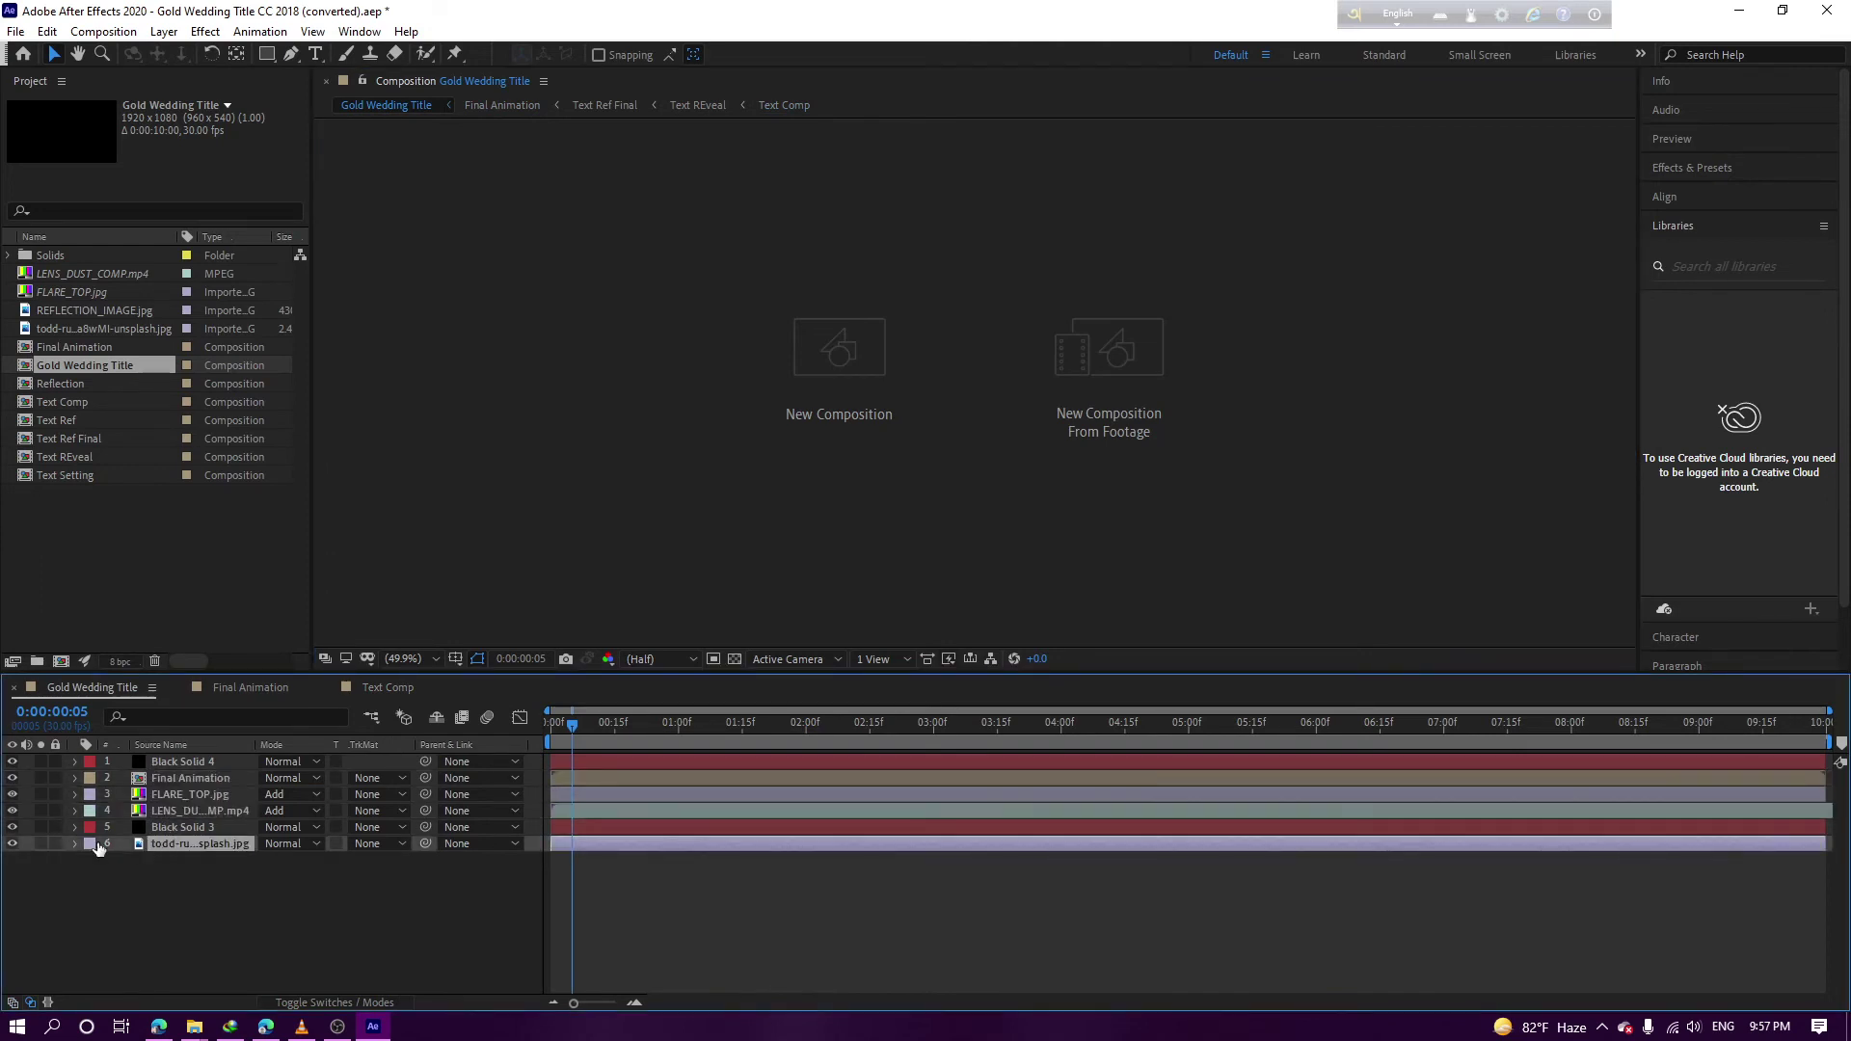
click(12, 844)
Trace how Final Animation and Text Comp are nested, then select FLARE_TOP.jpg in the Project panel
click(251, 686)
click(702, 471)
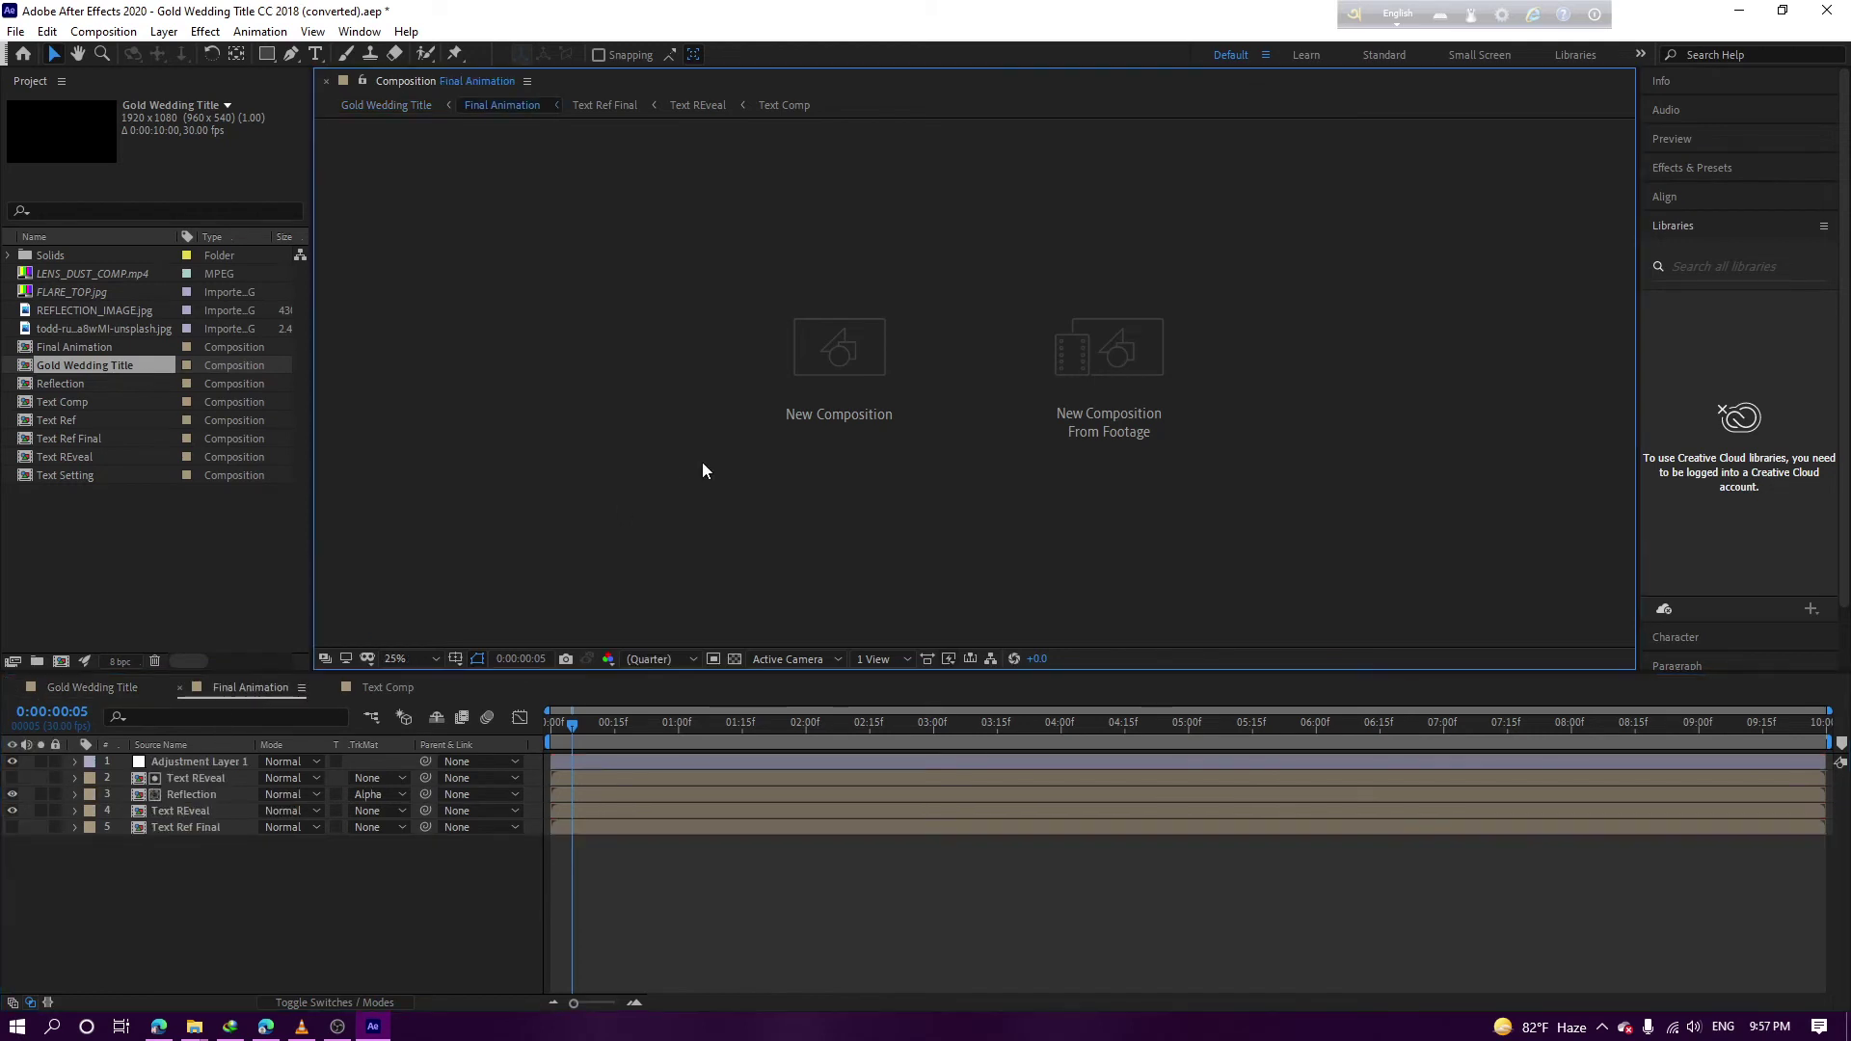
click(372, 108)
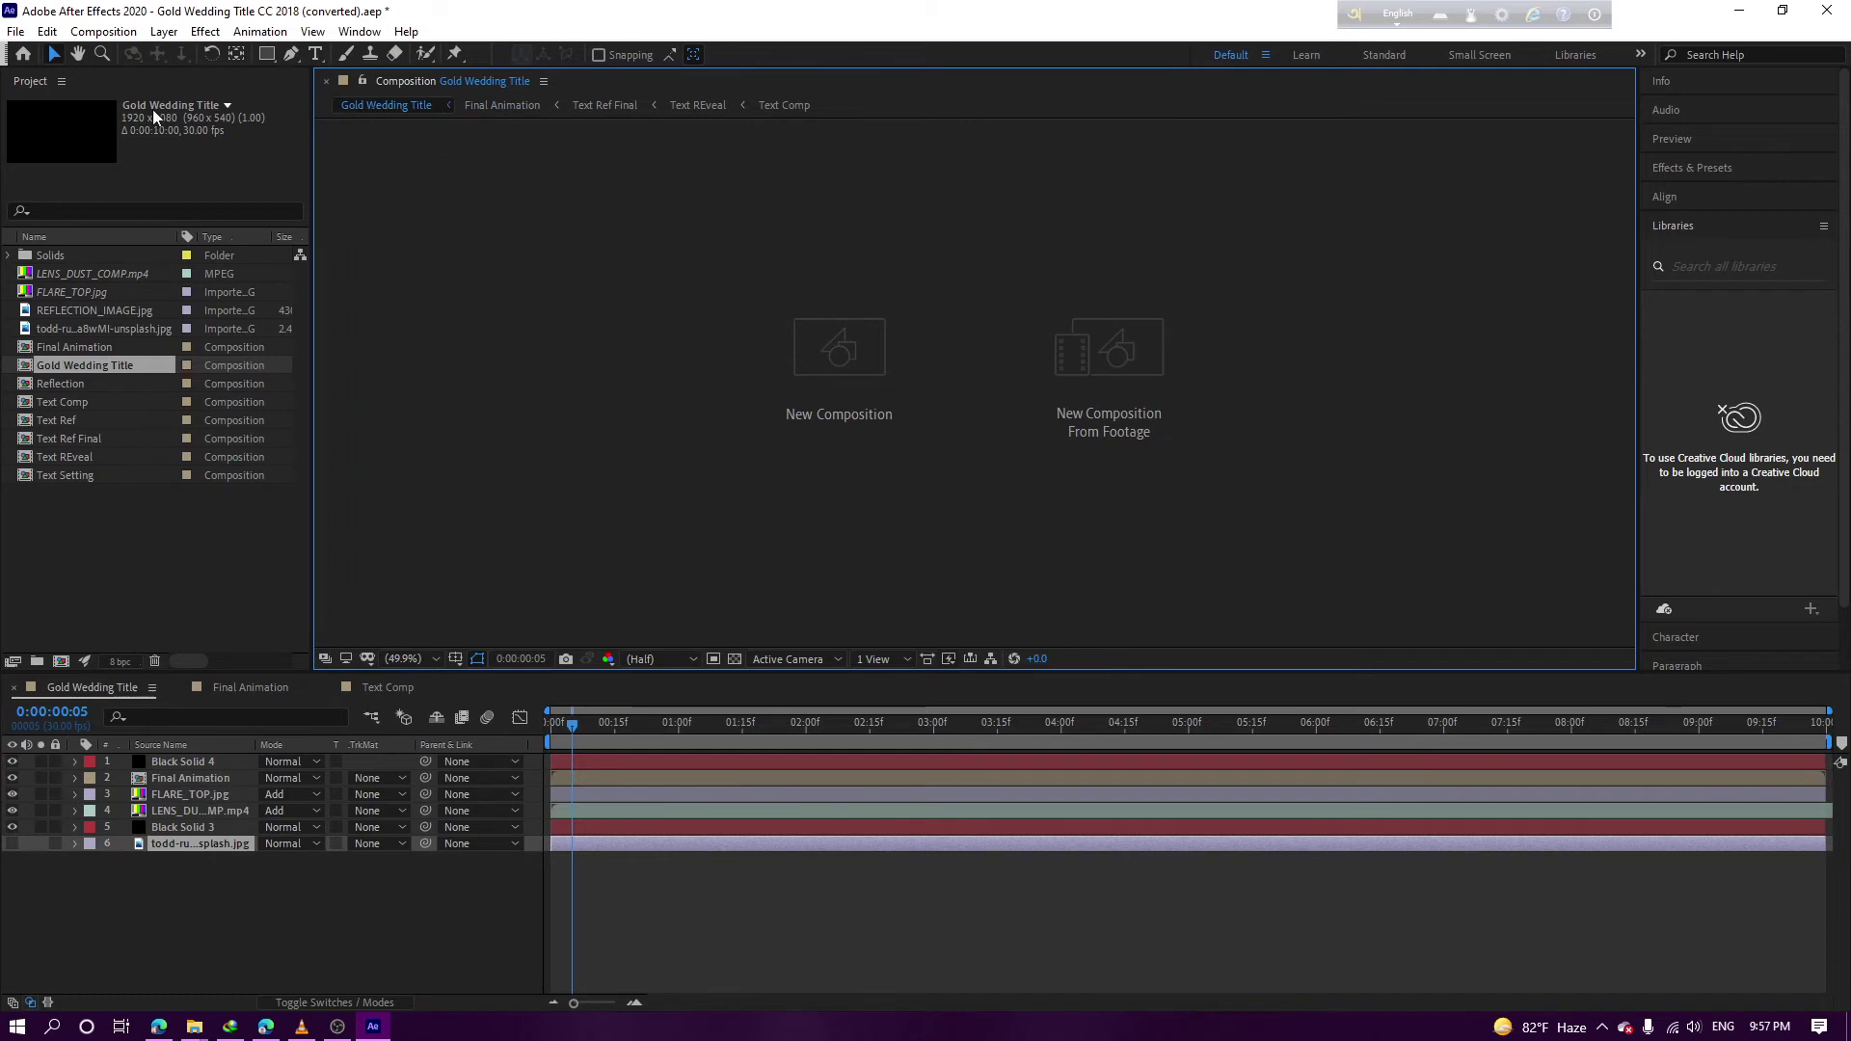
click(94, 124)
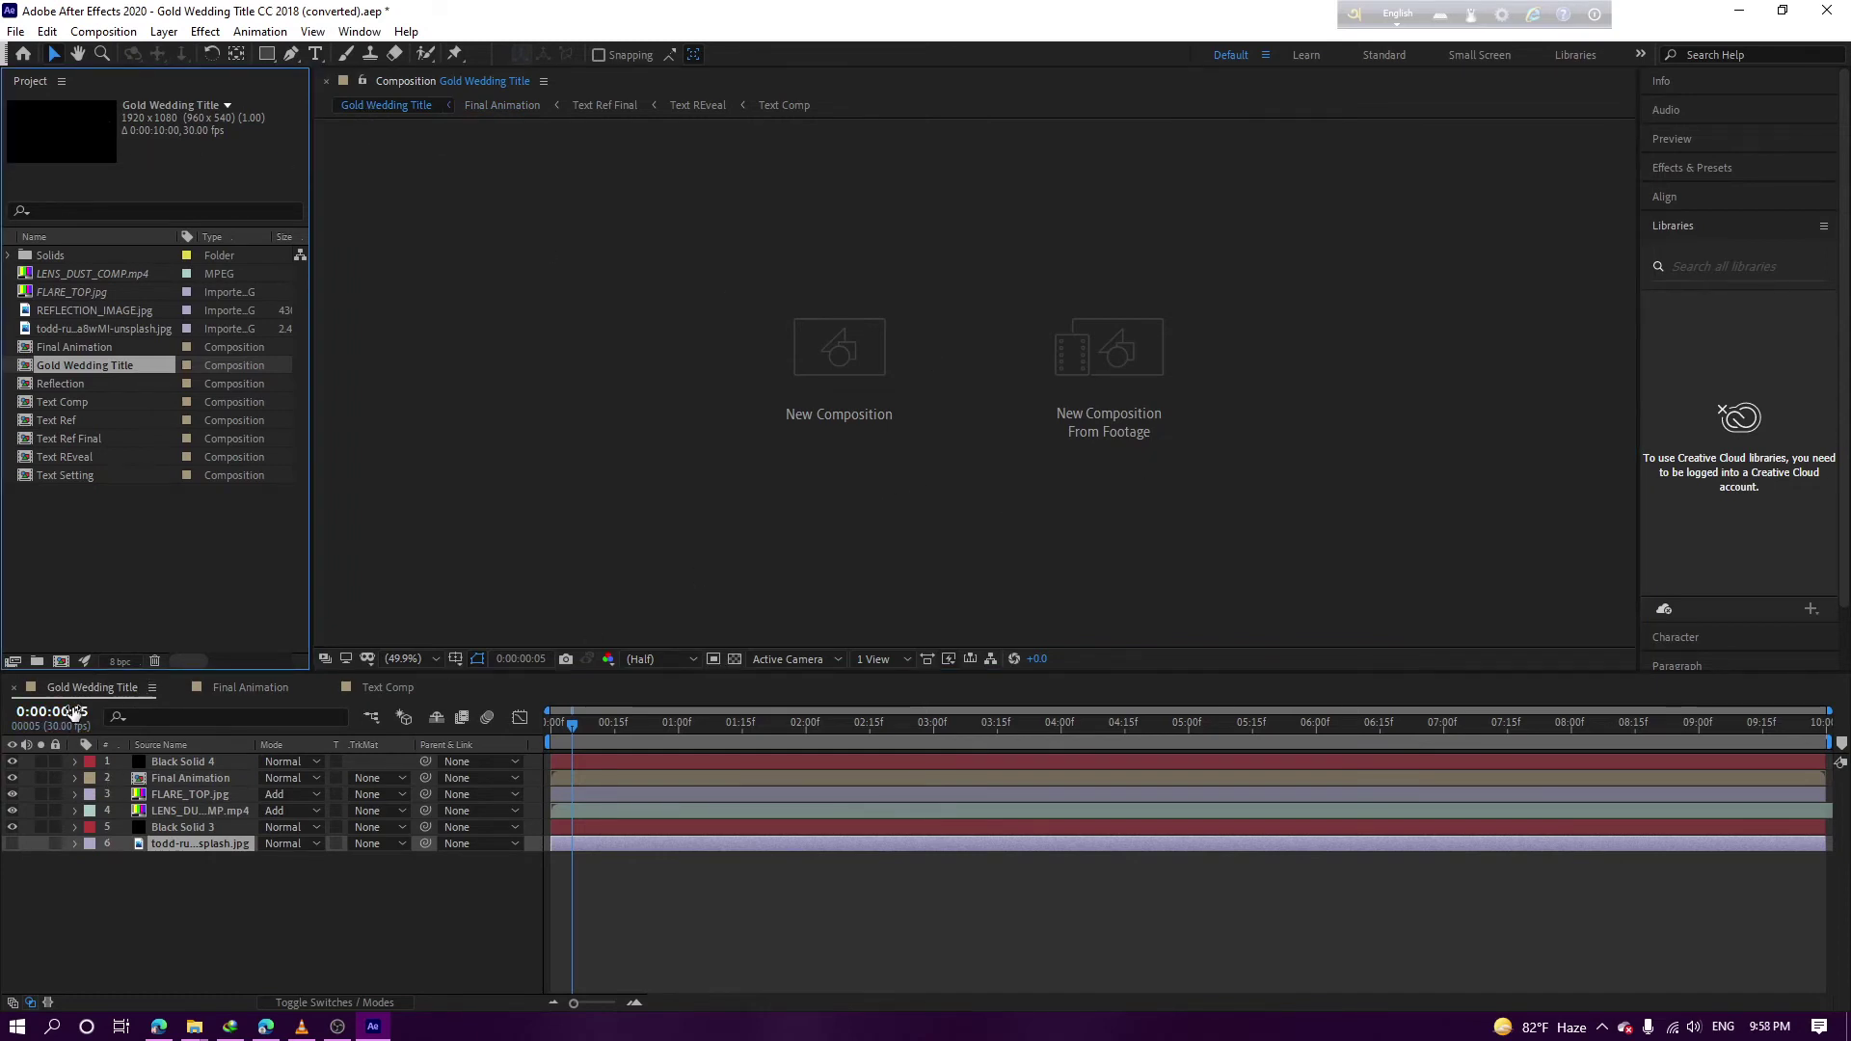
click(244, 690)
click(367, 693)
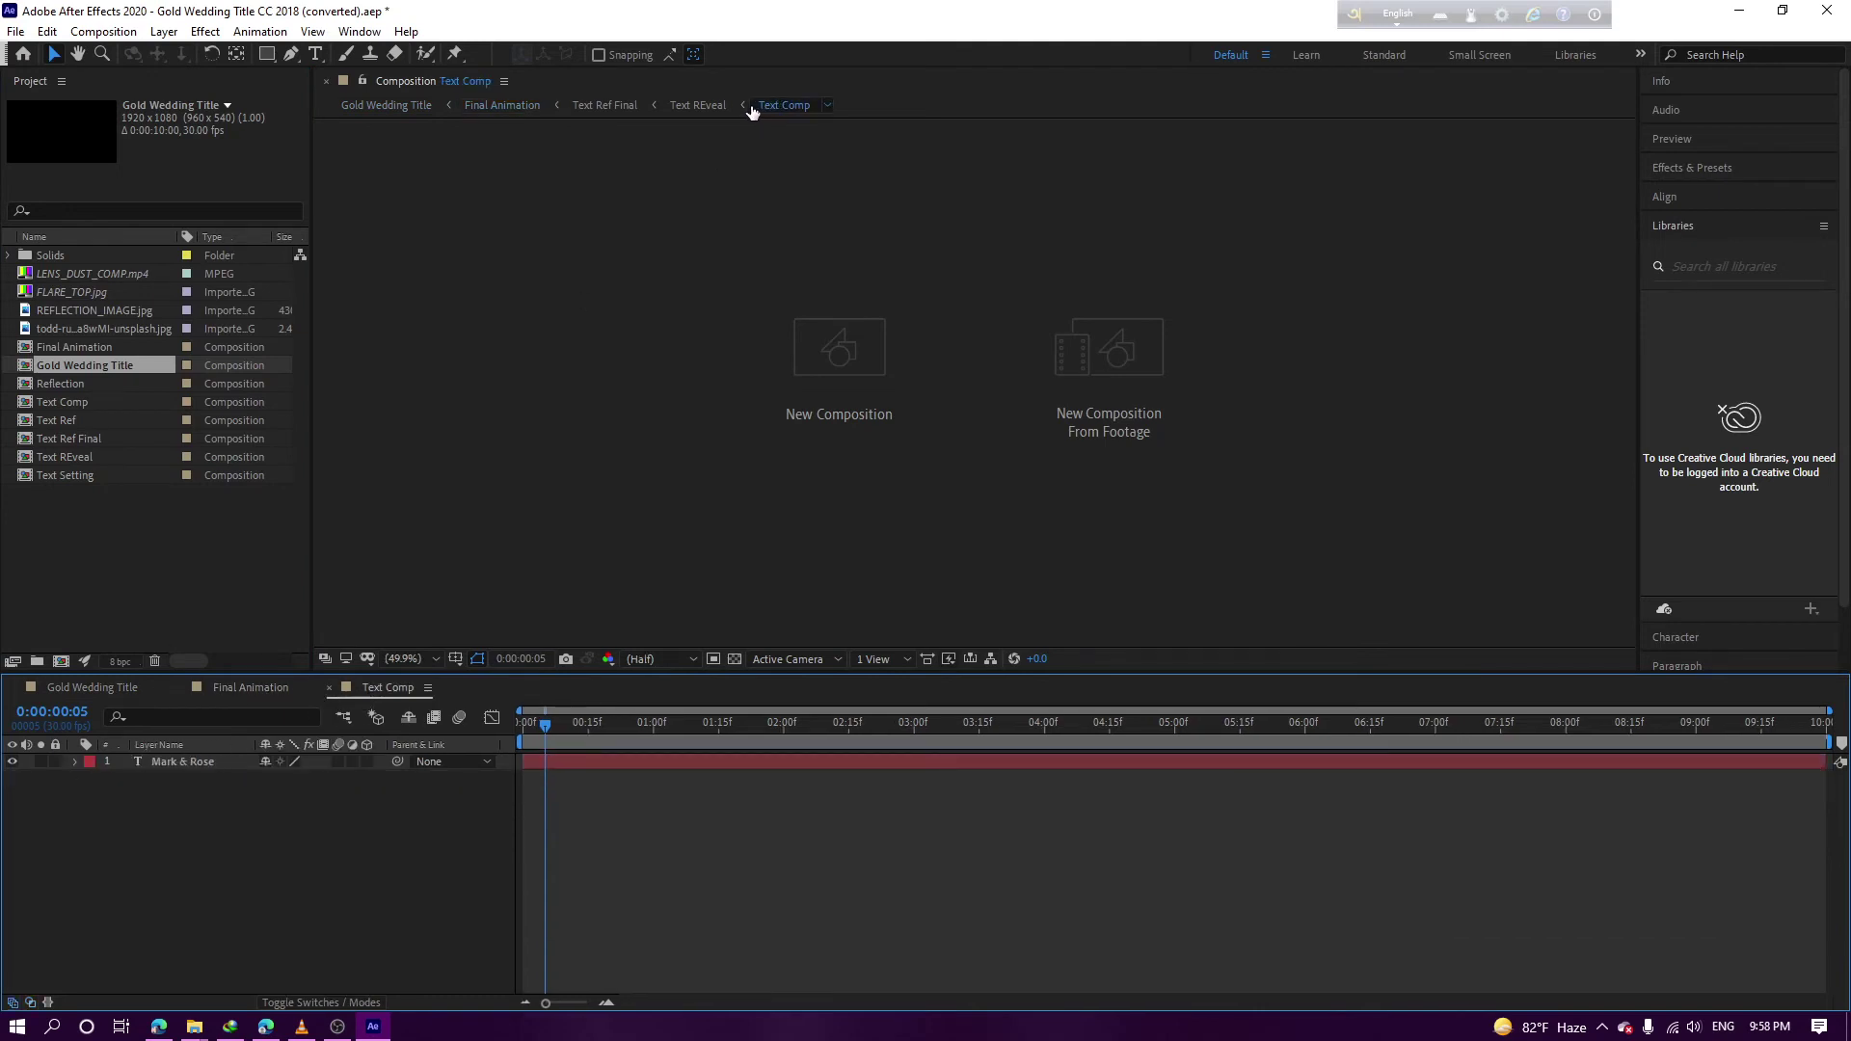
click(752, 112)
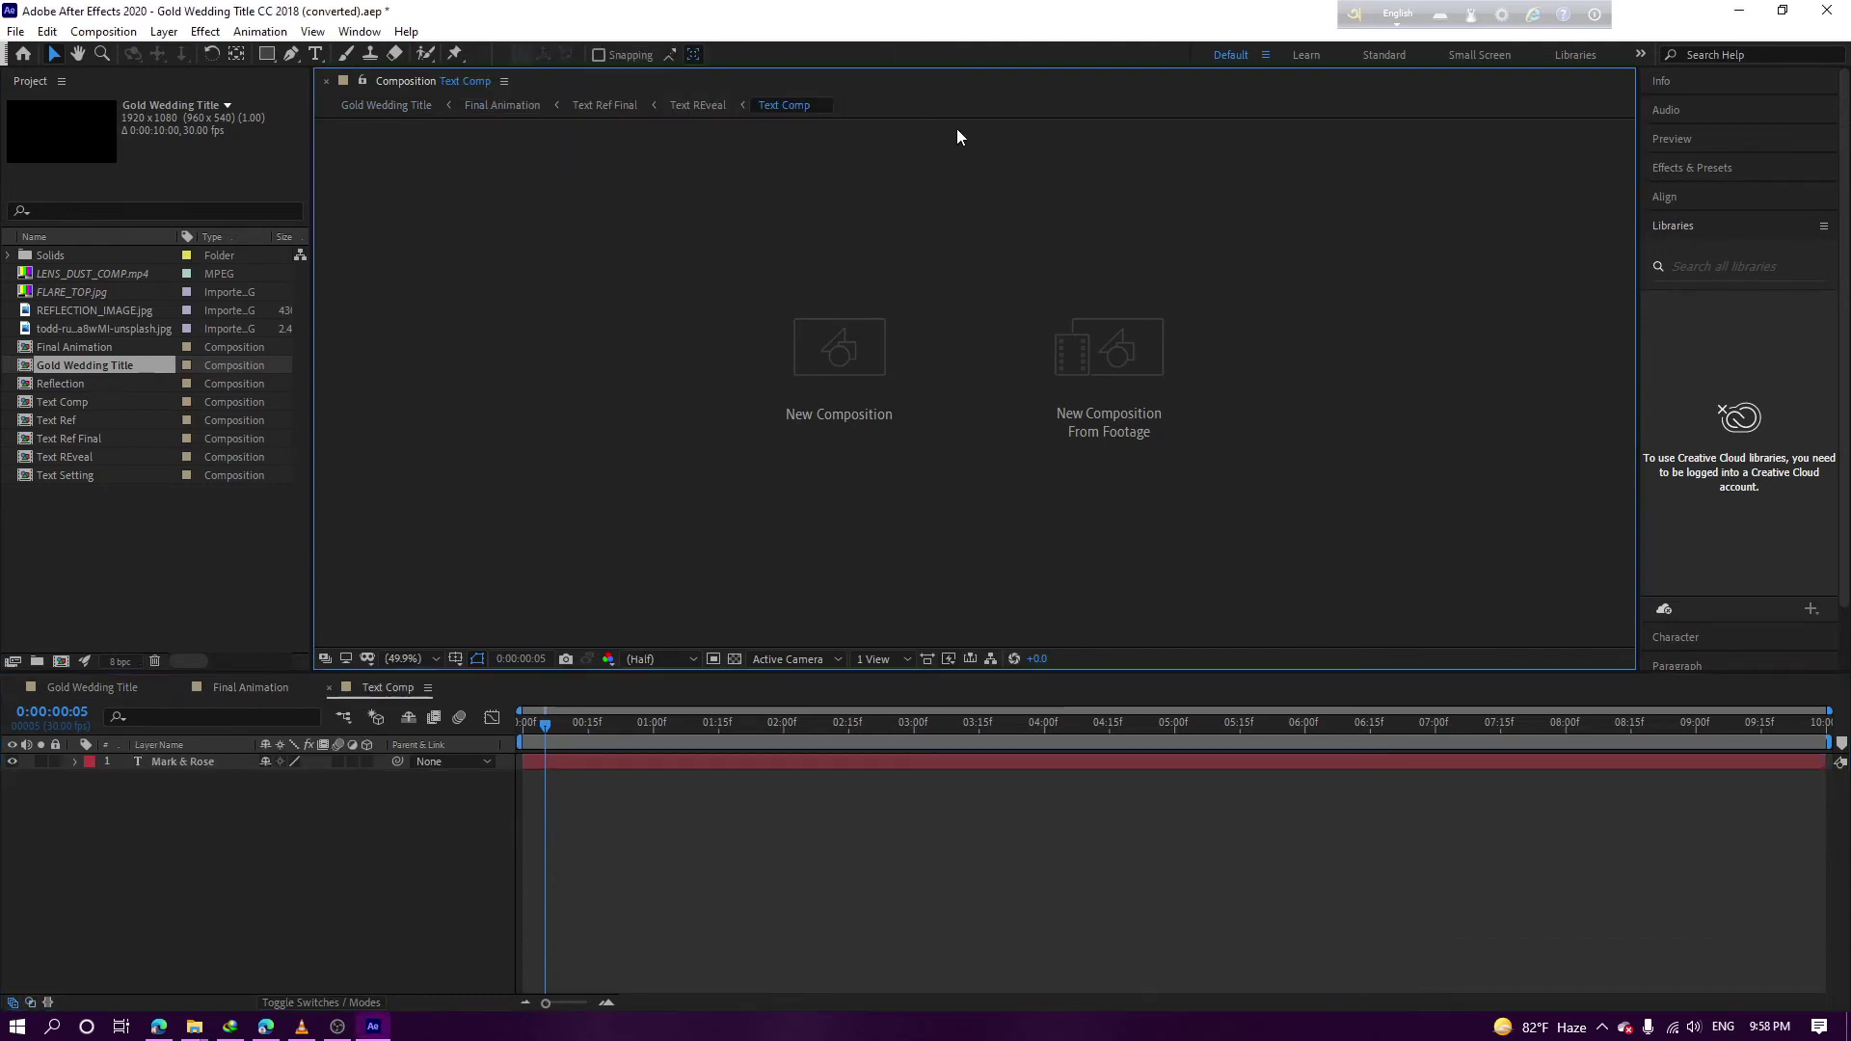
click(388, 105)
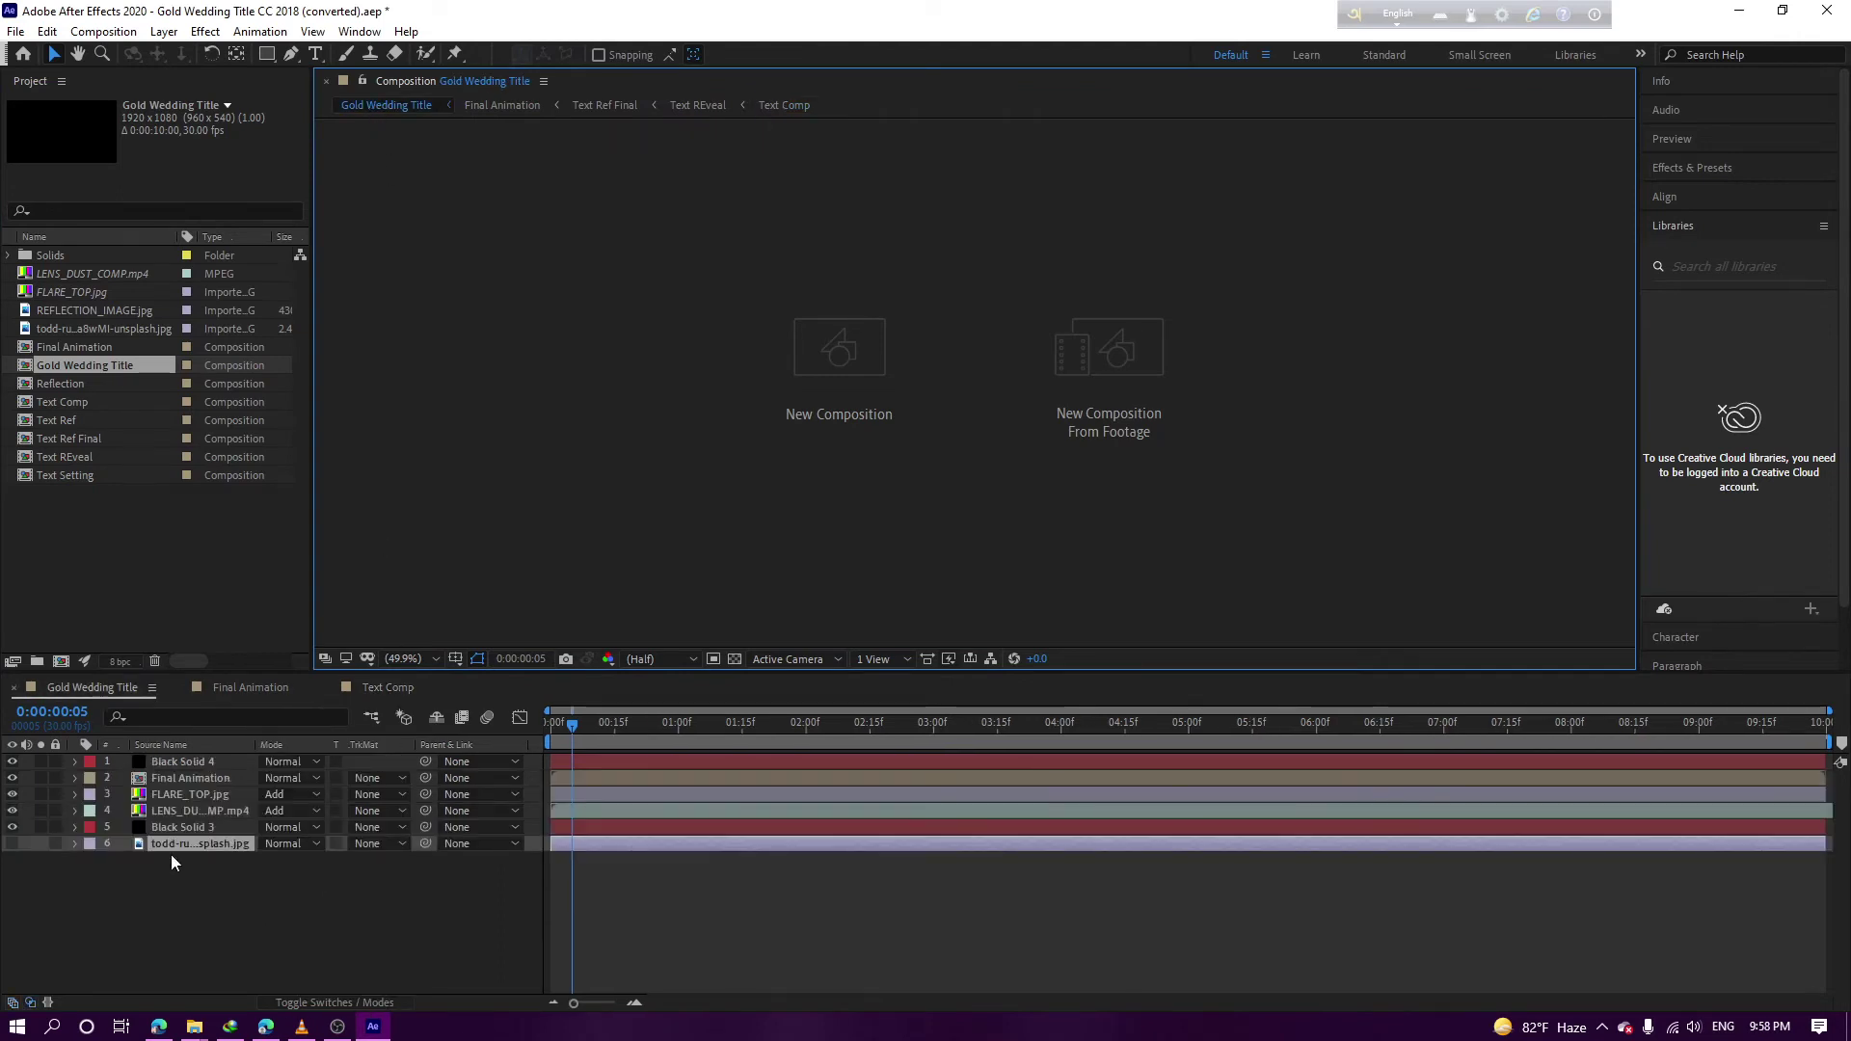
click(61, 291)
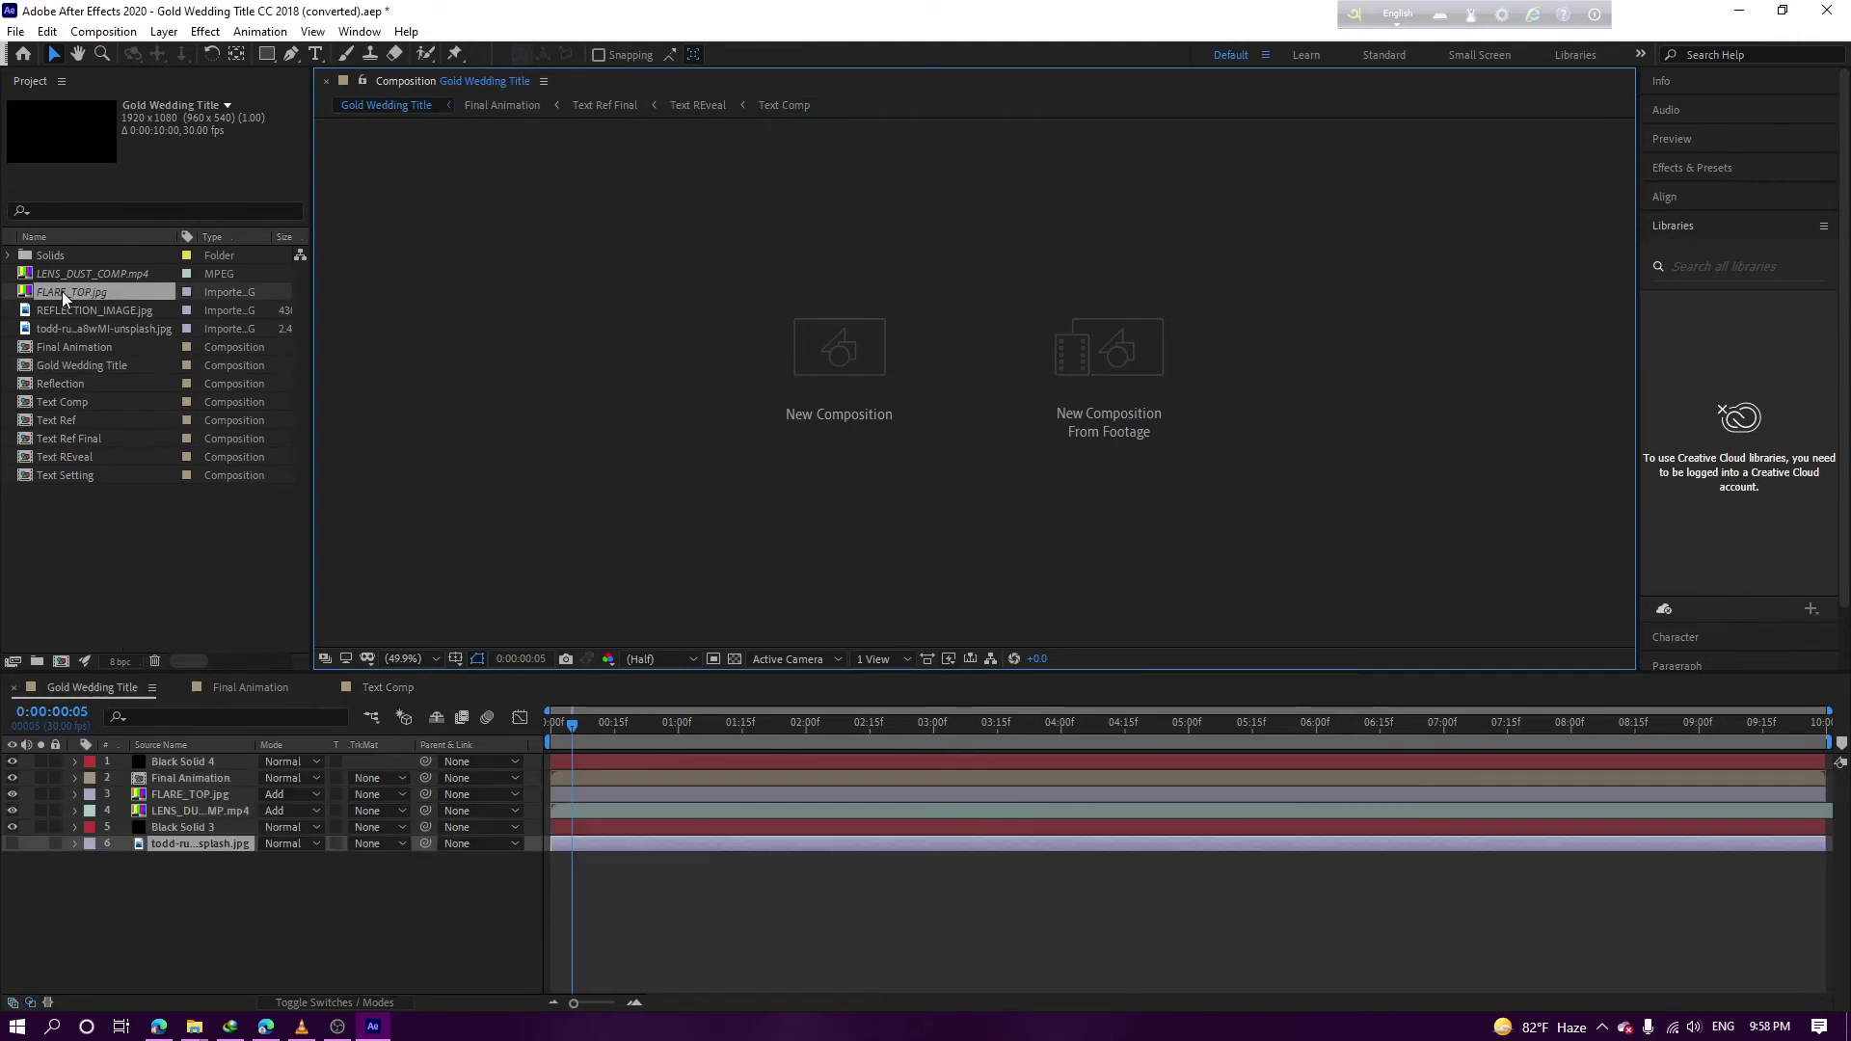
Open and cancel Replace Footage for FLARE_TOP.jpg, then hide the overlay layers
key(ctrl+h)
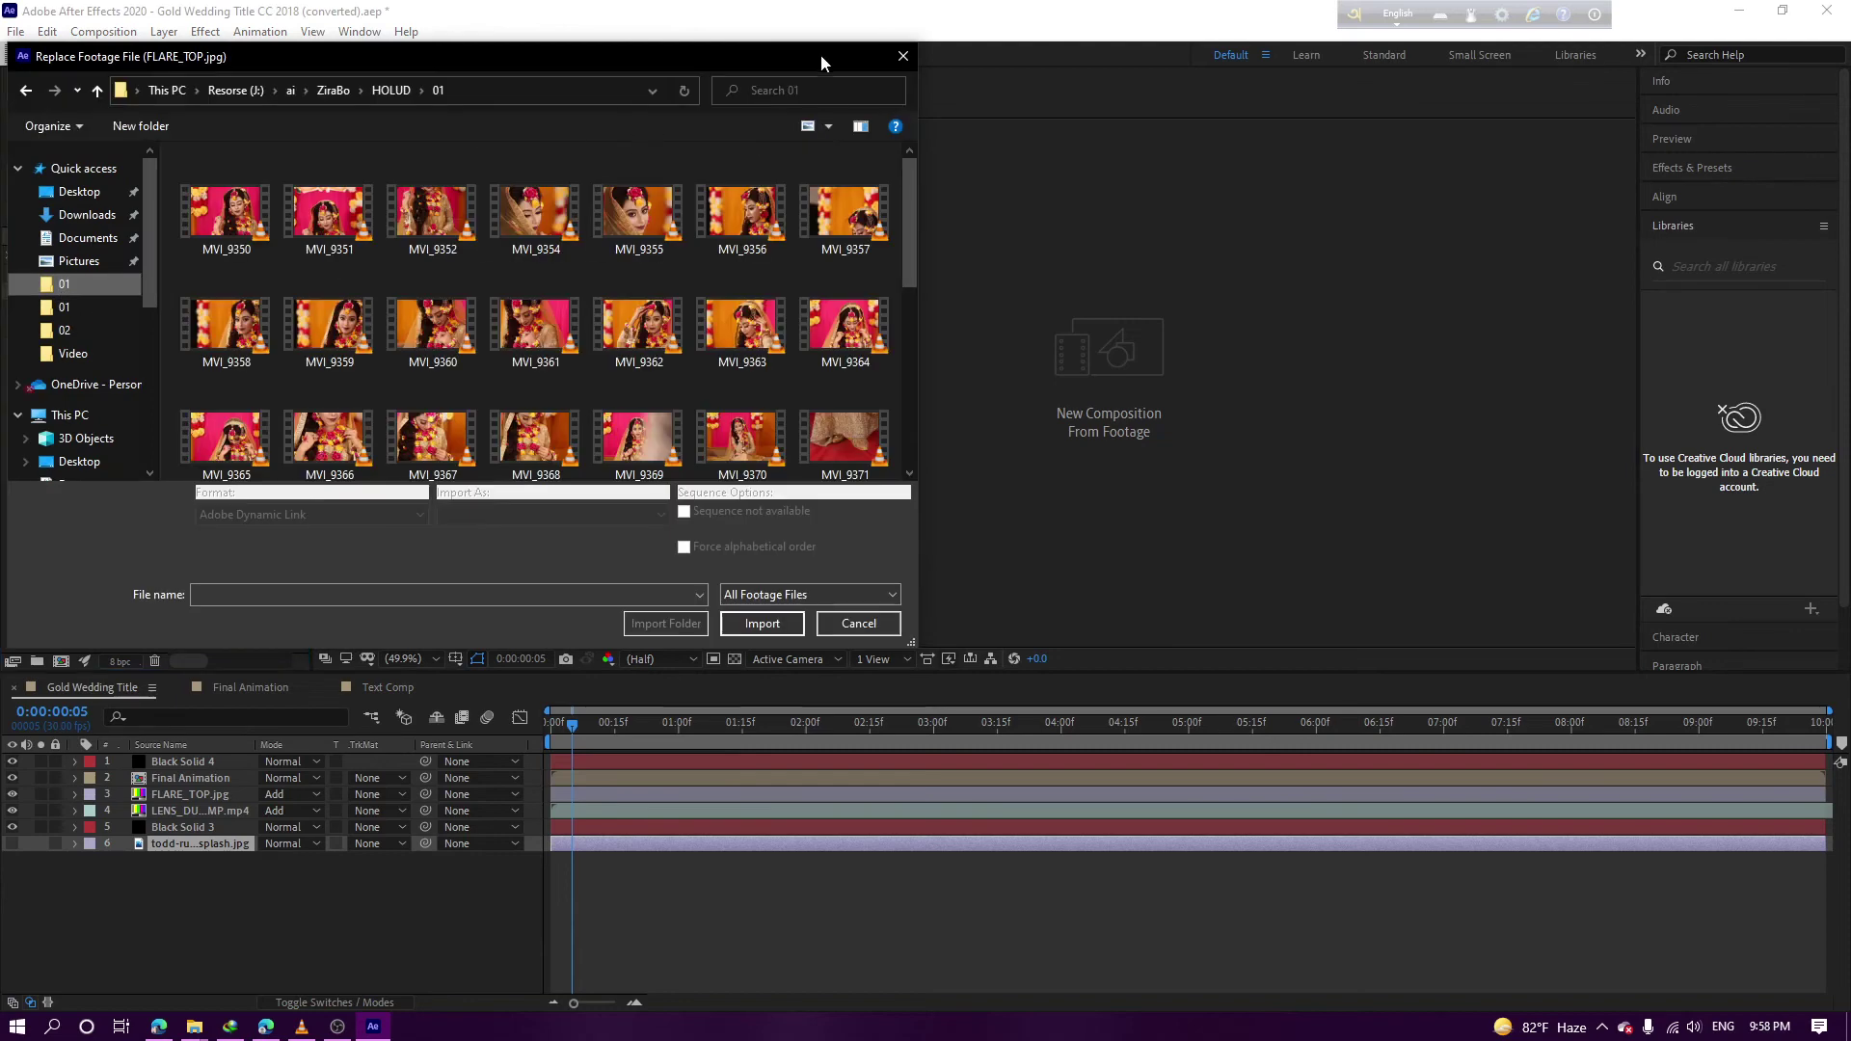
click(902, 57)
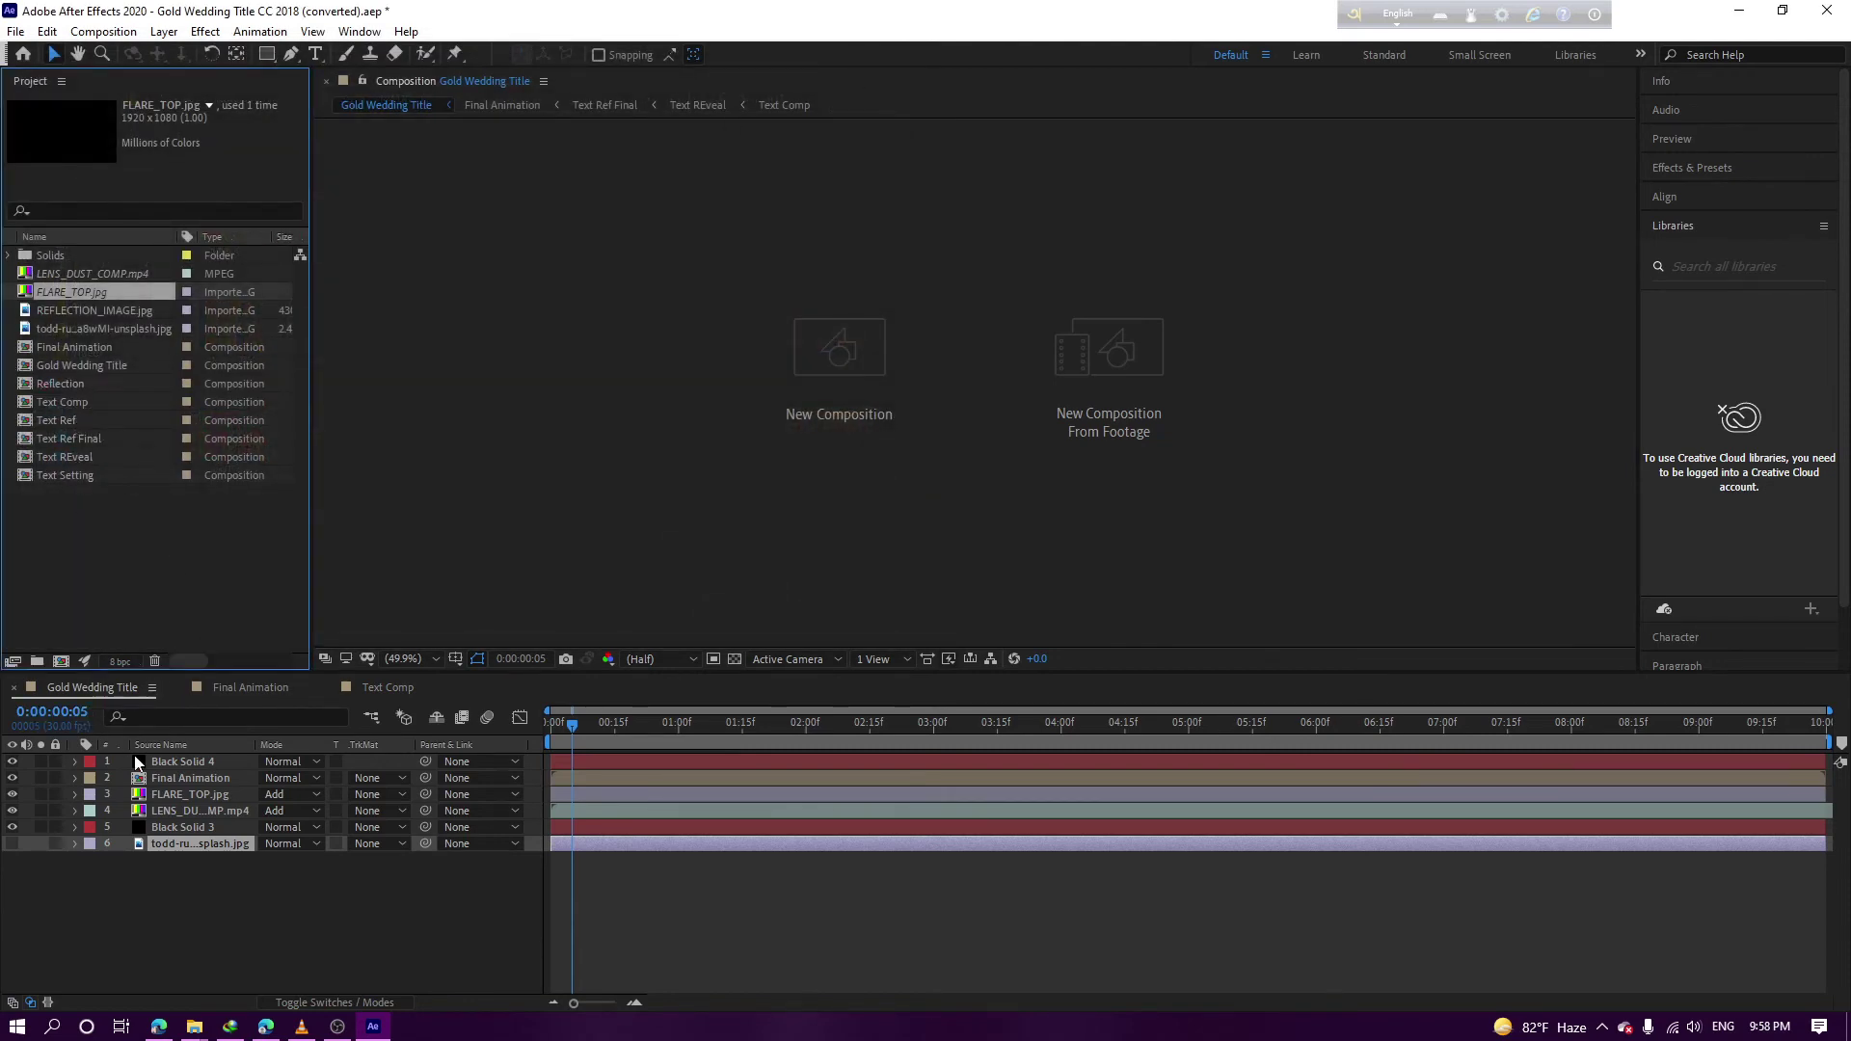
click(149, 812)
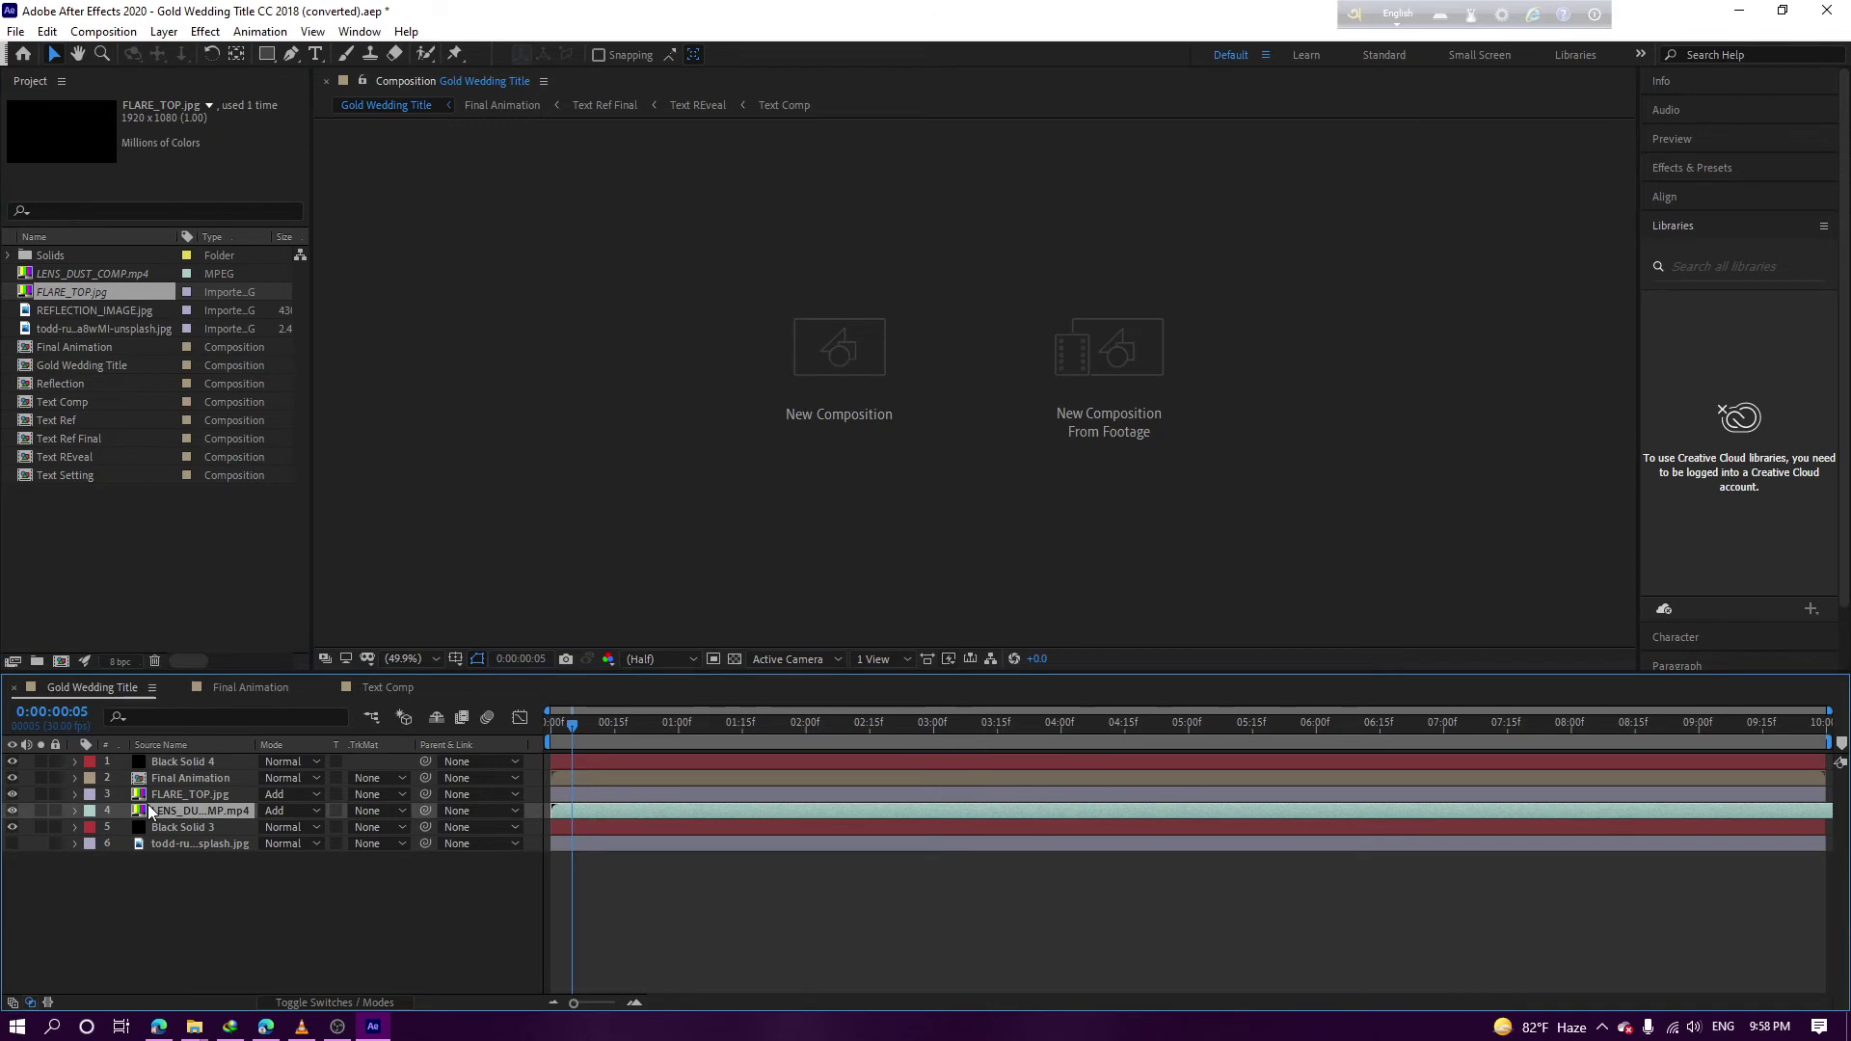
click(11, 797)
Scrub the composition to its end, then view the todd-ruth unsplash.jpg photo in its own Footage viewer
drag(959, 743, 492, 702)
drag(639, 712, 596, 706)
double_click(48, 329)
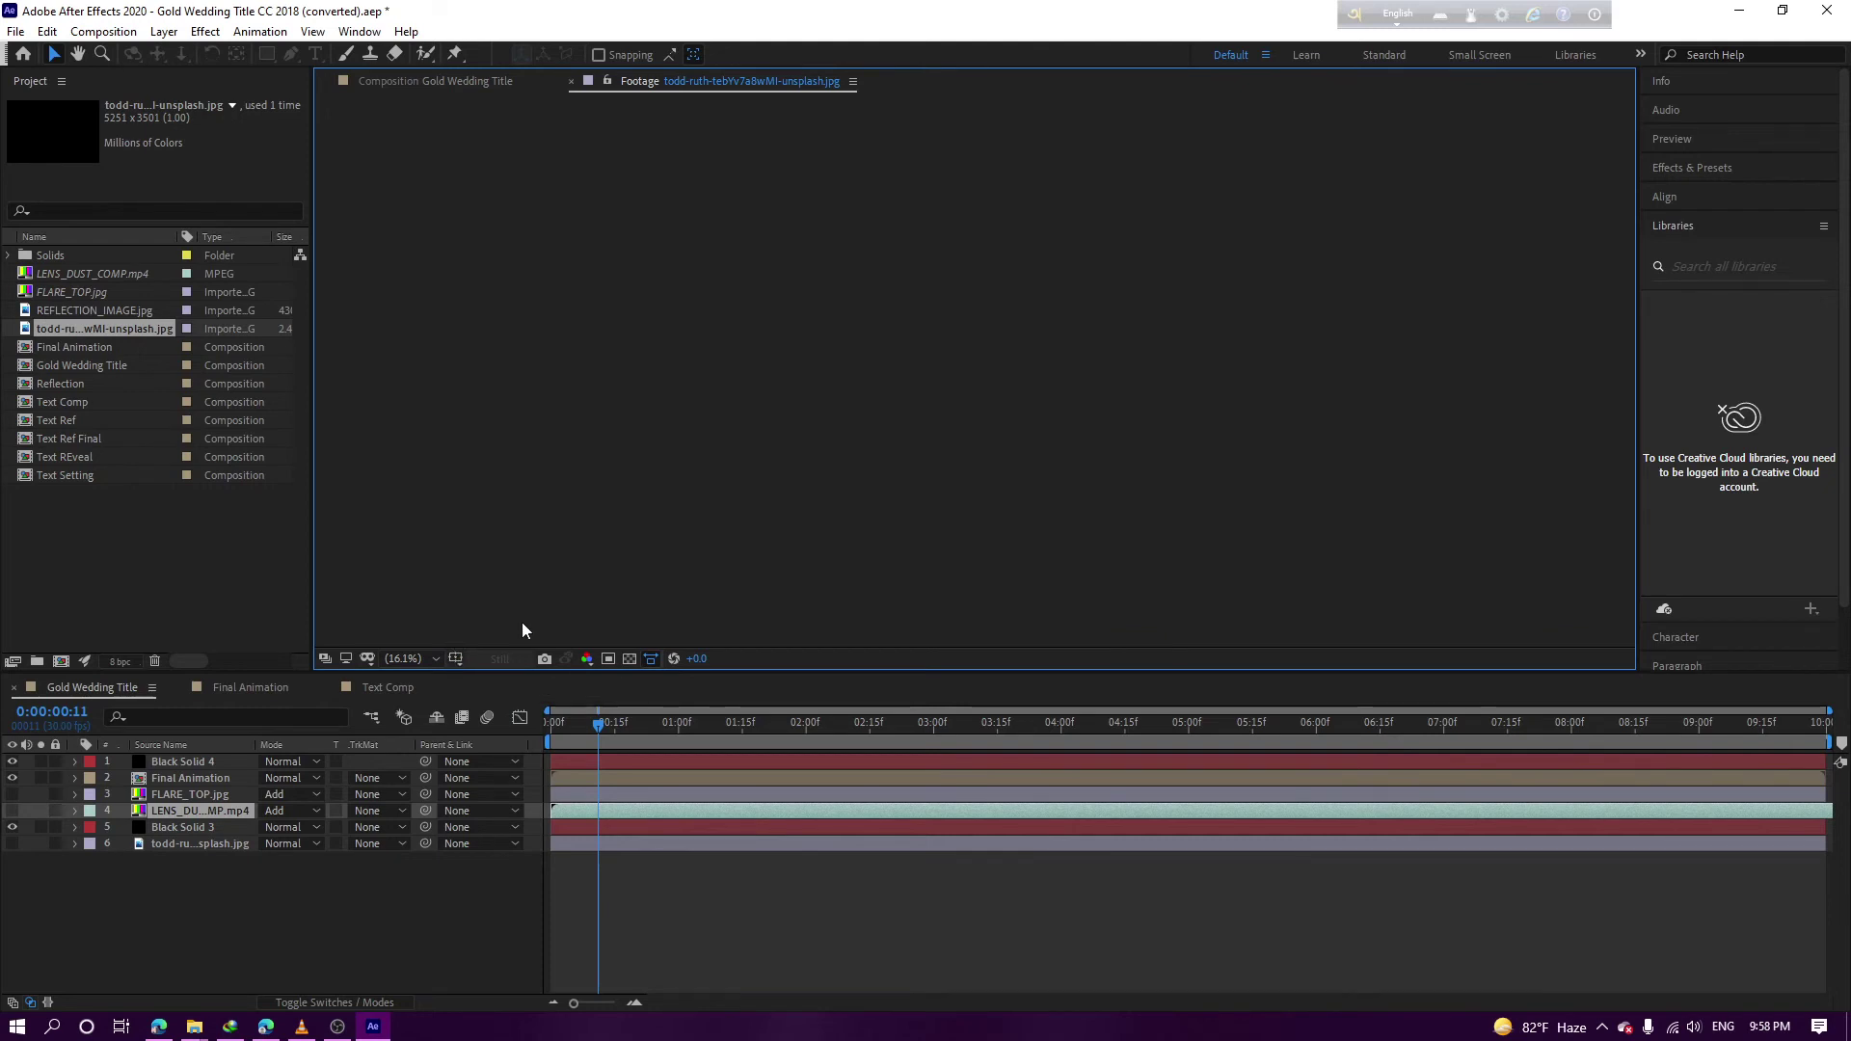
In Gold Wedding Title, make the background photo, FLARE_TOP.jpg and LENS_DUST layers visible again
click(423, 83)
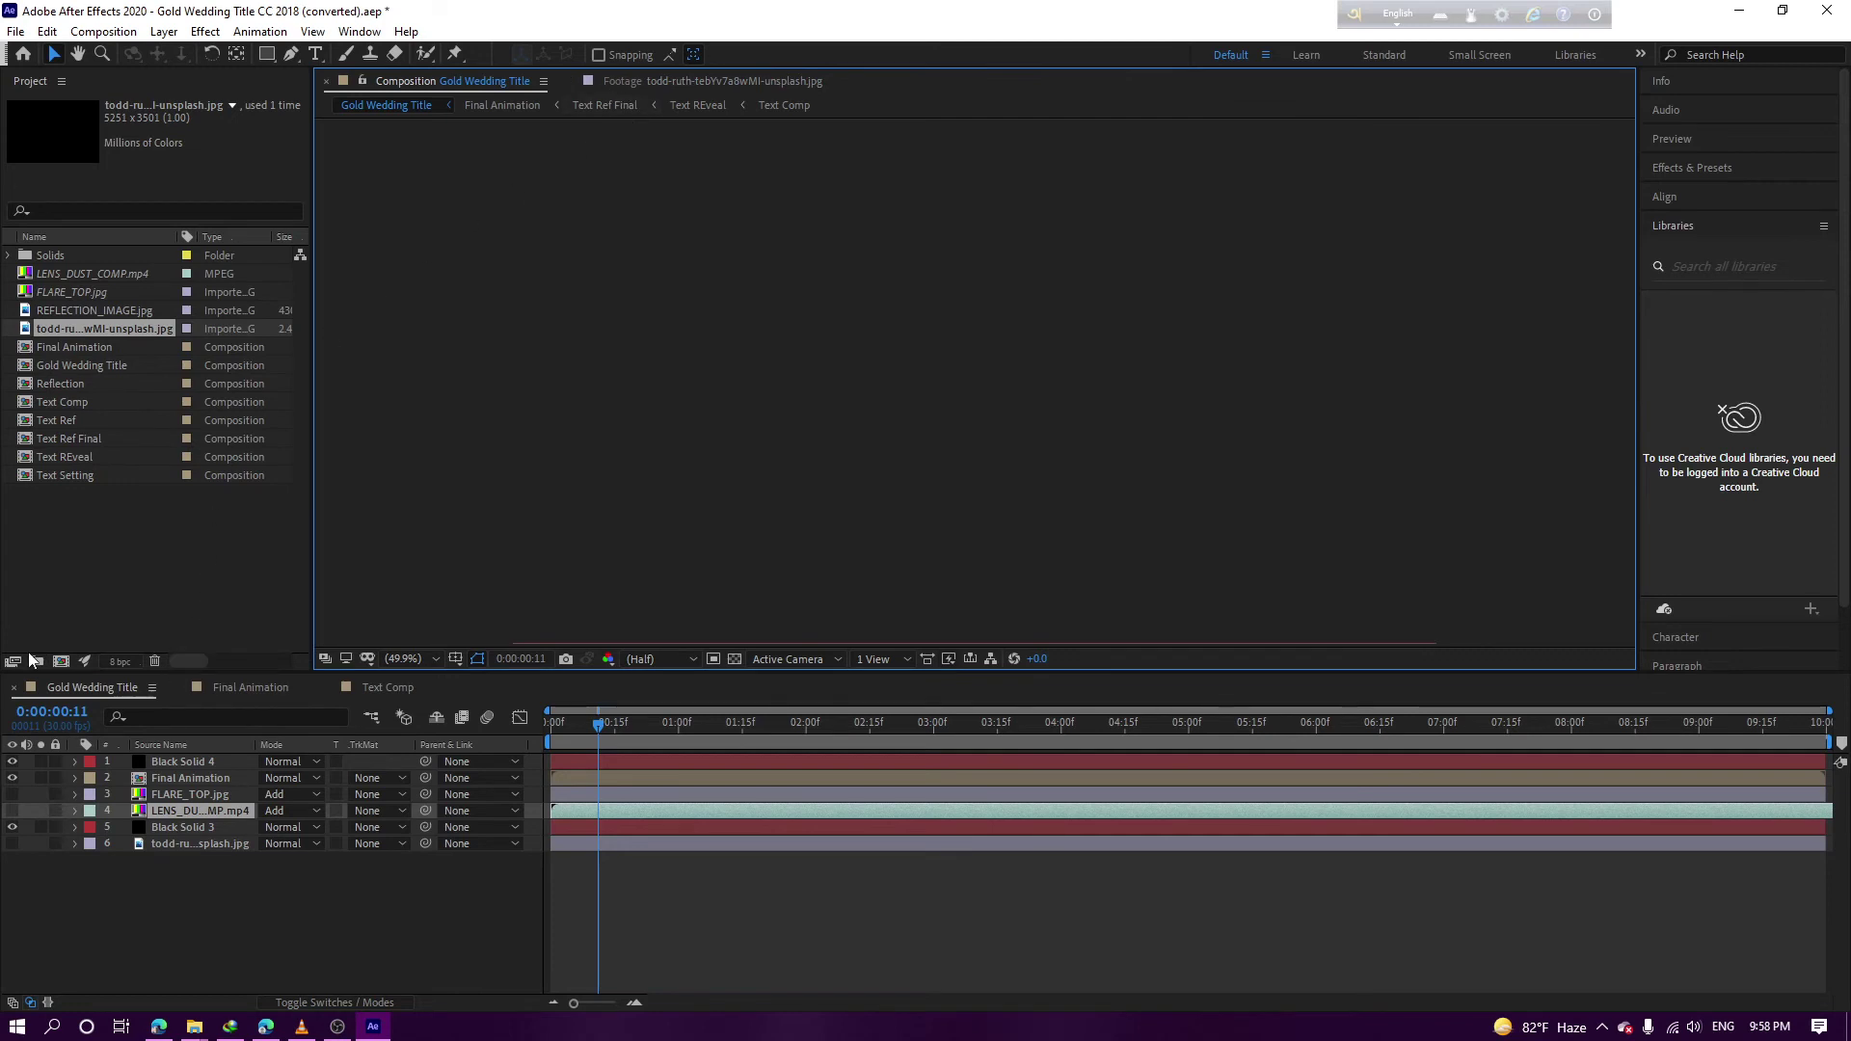
click(133, 922)
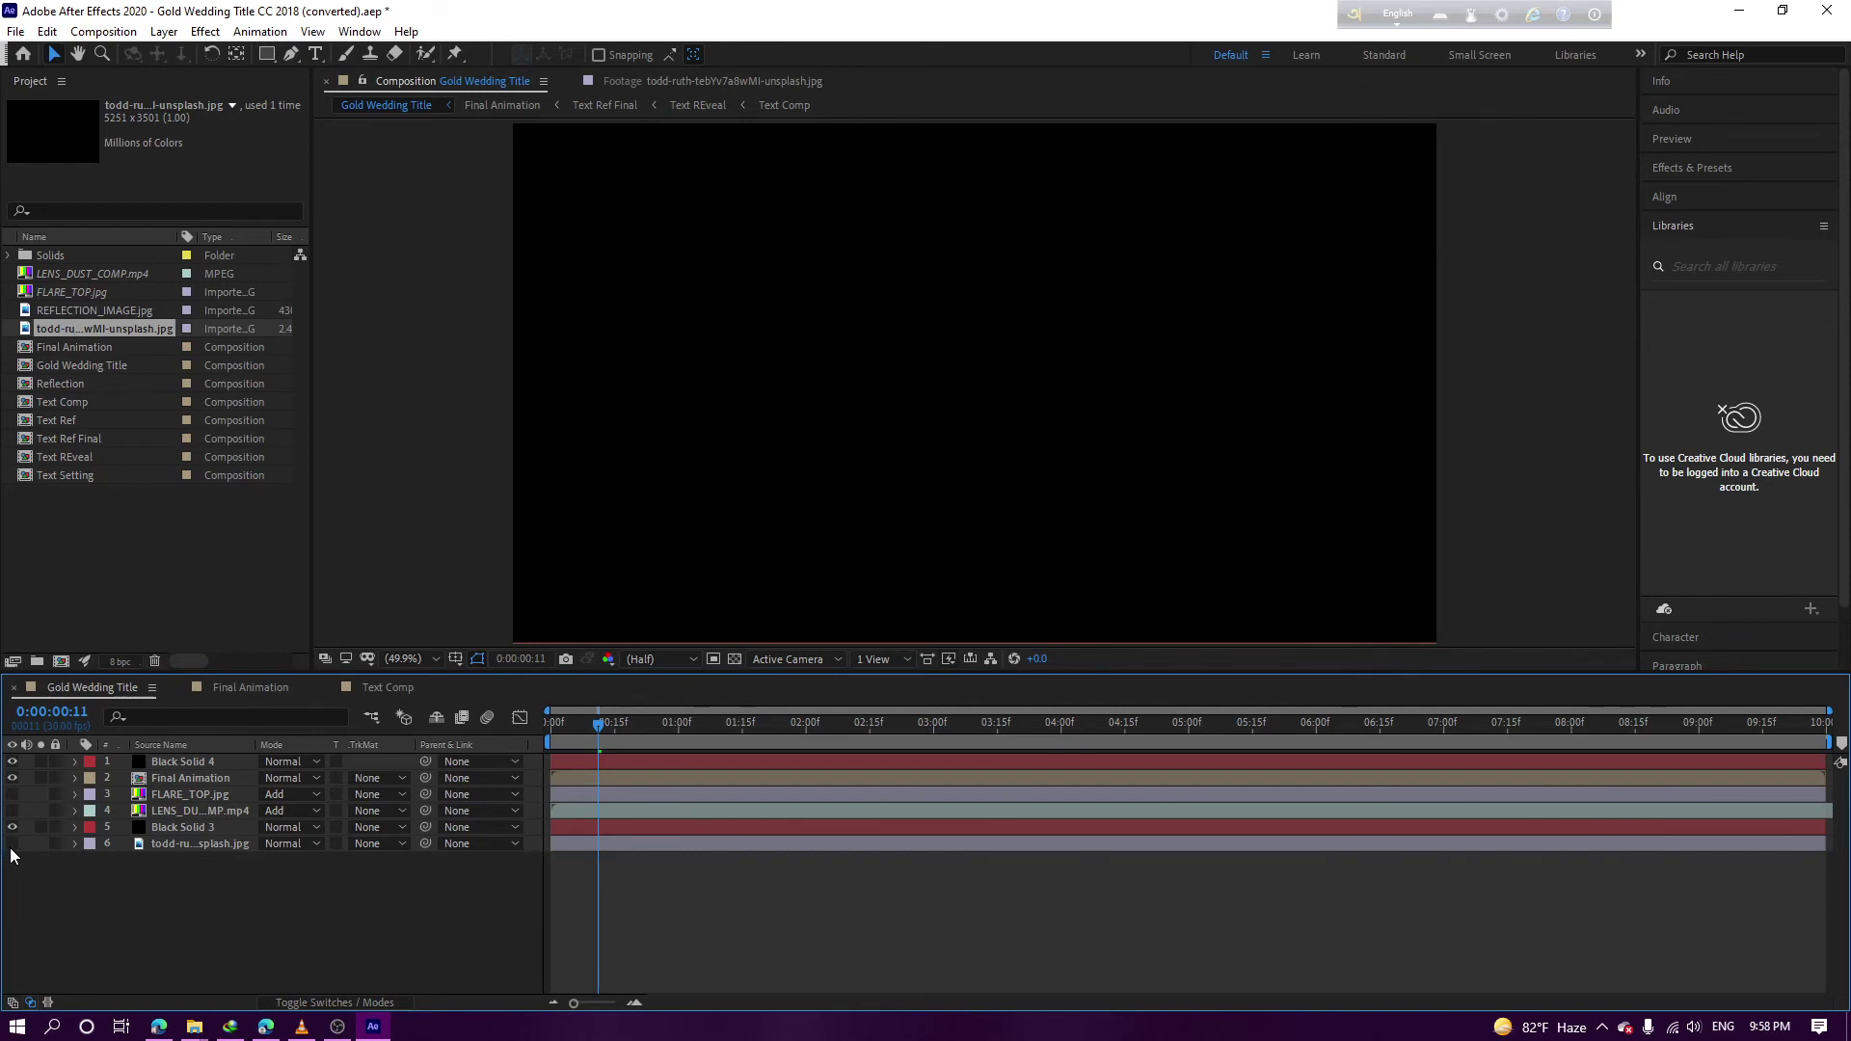
click(16, 847)
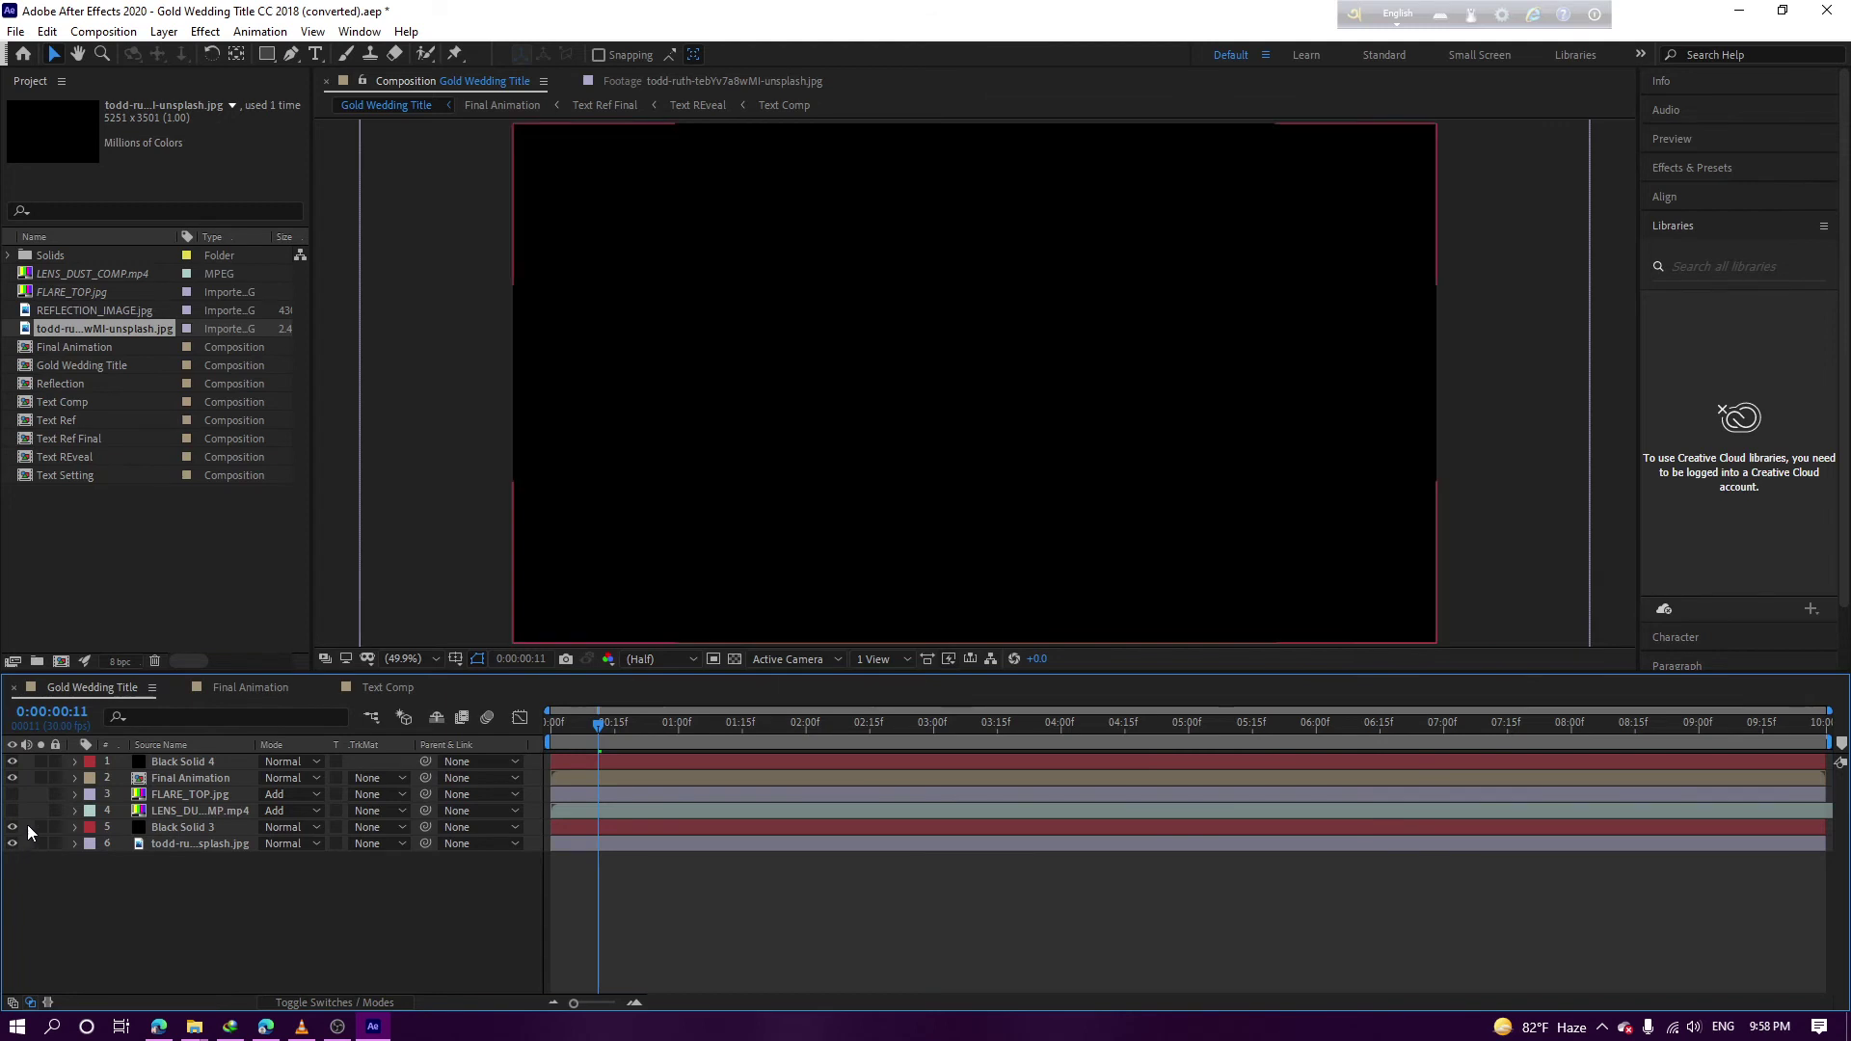
click(11, 794)
click(11, 811)
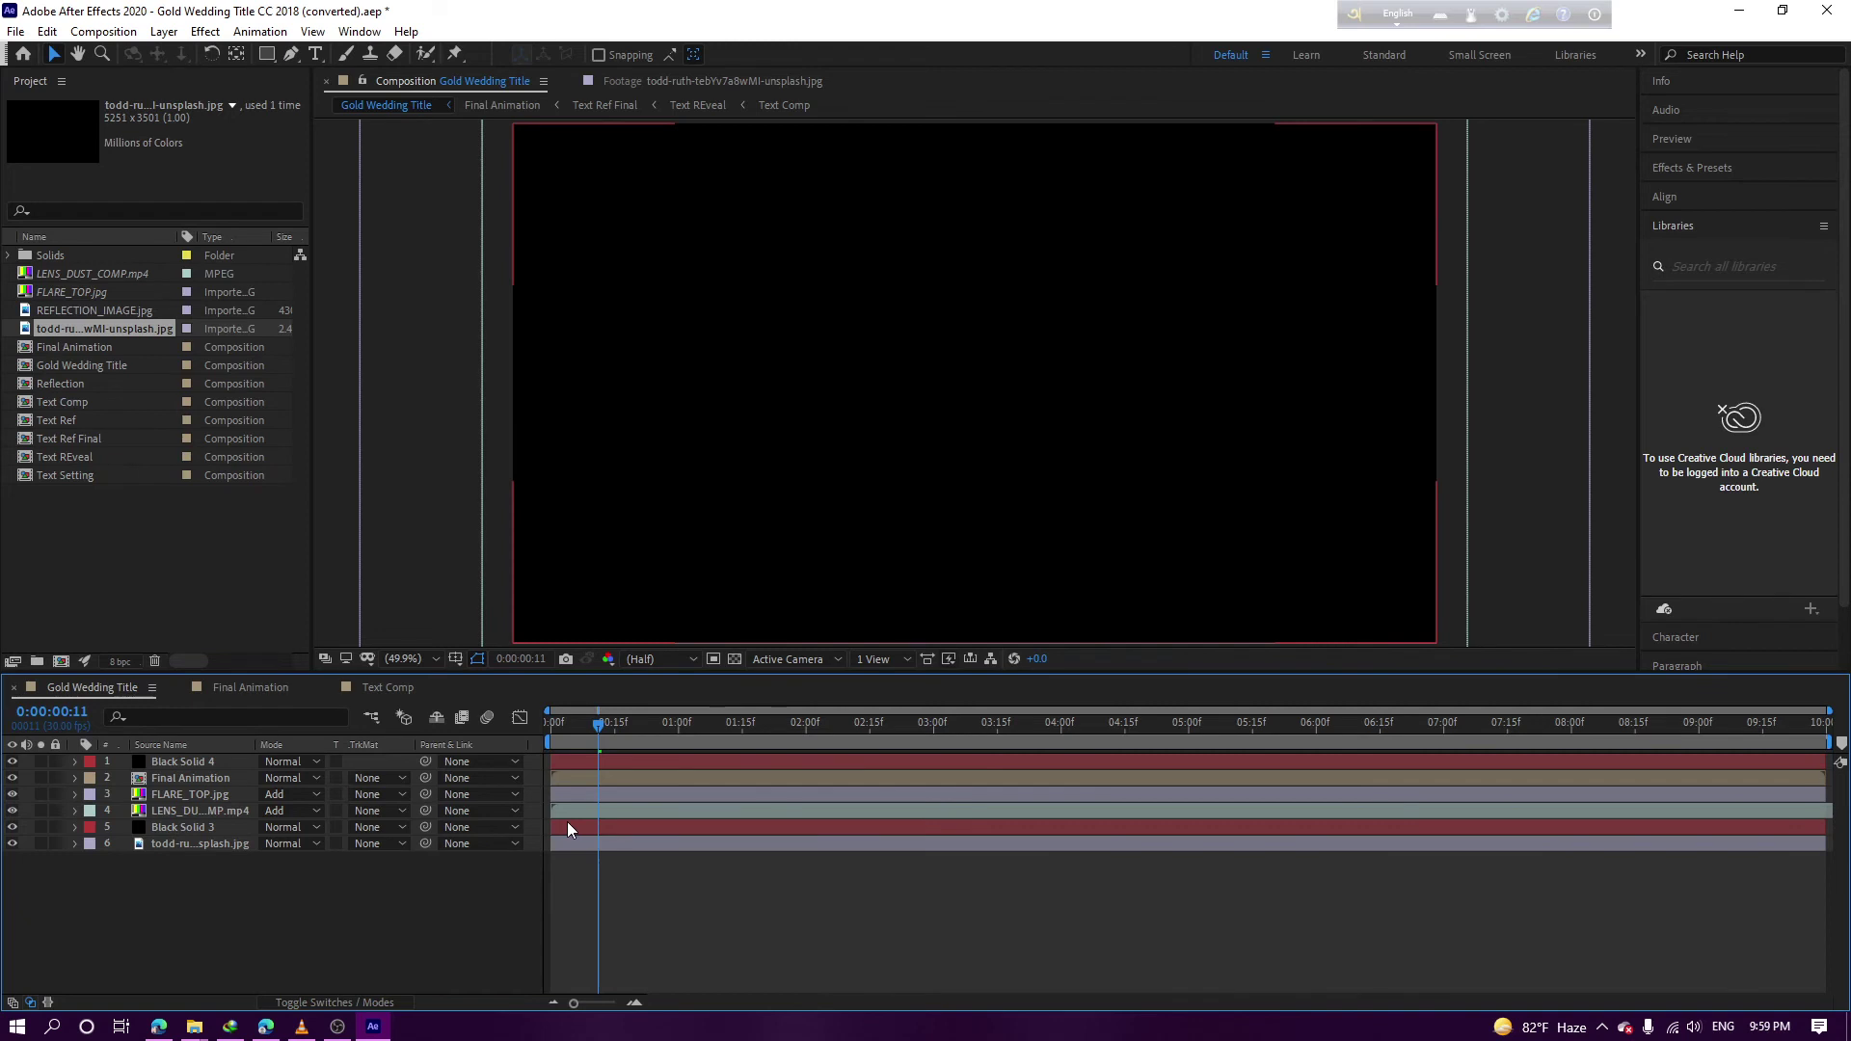
In Text Comp at 0:00:03:01, hide the Mark & Rose text layer
click(251, 688)
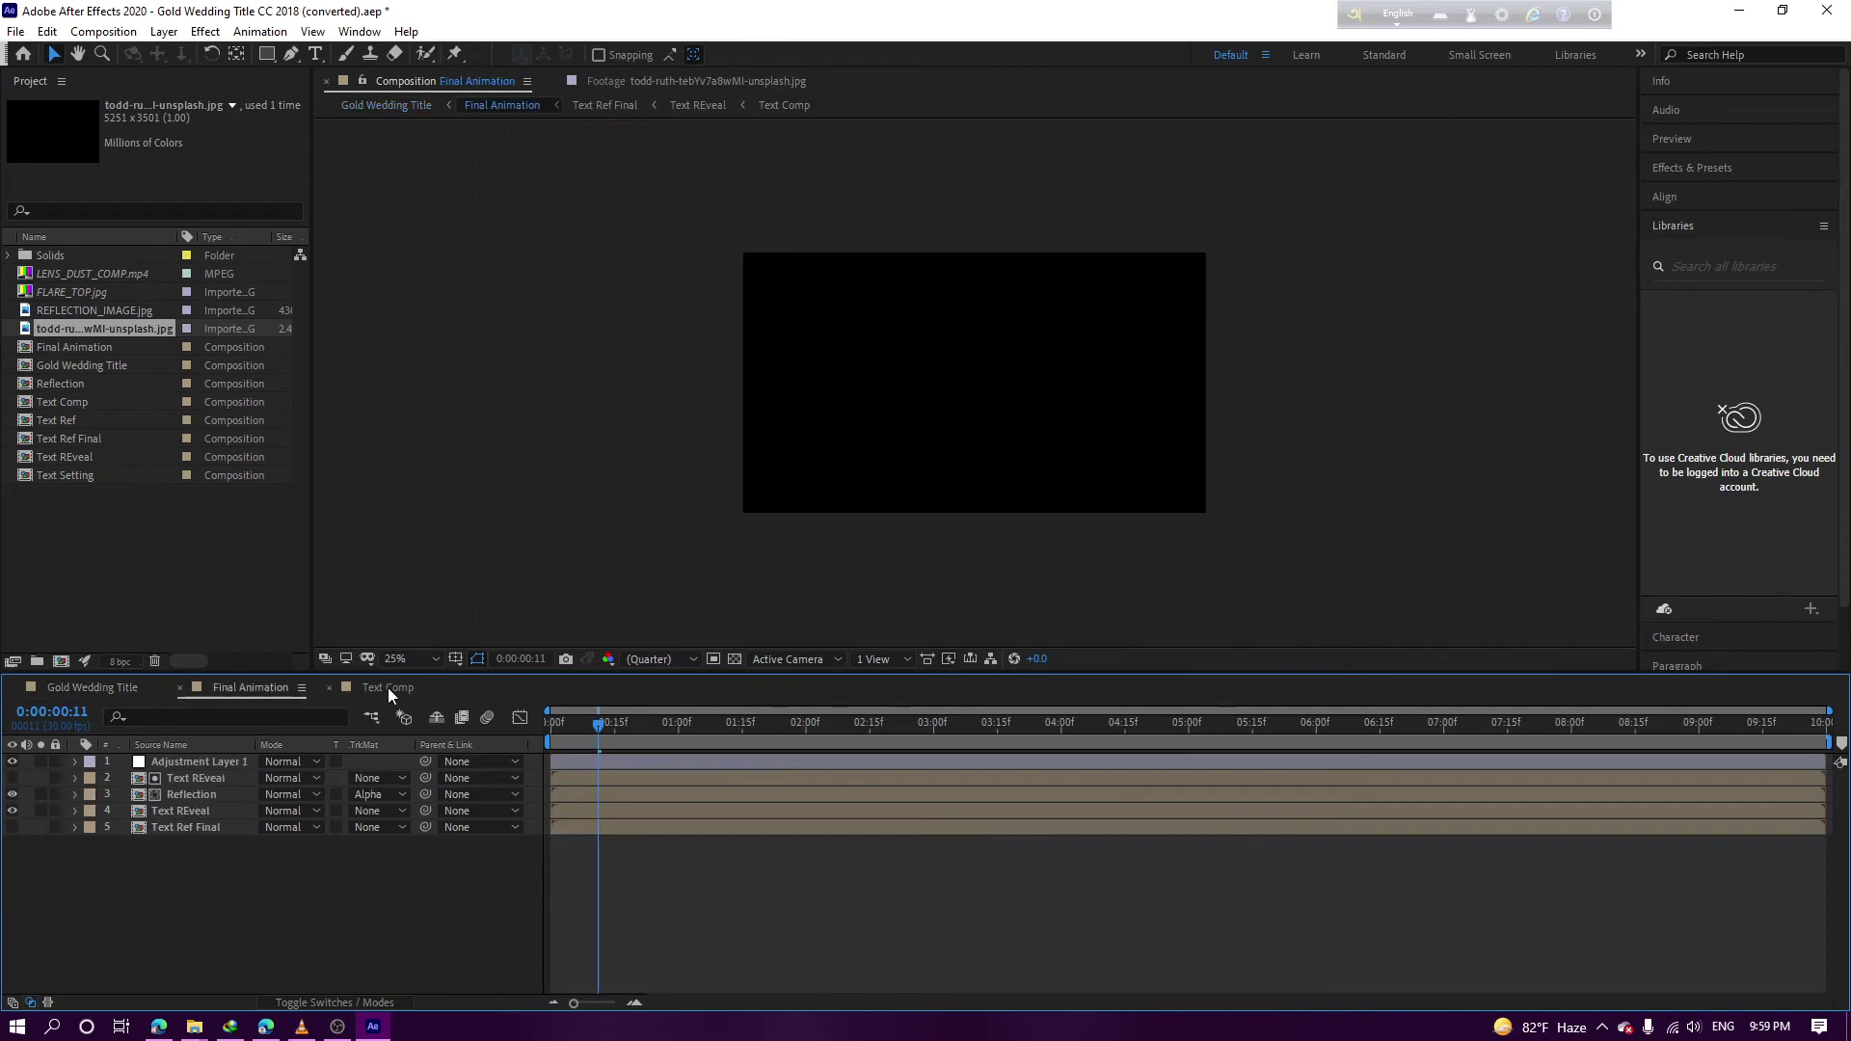
click(387, 687)
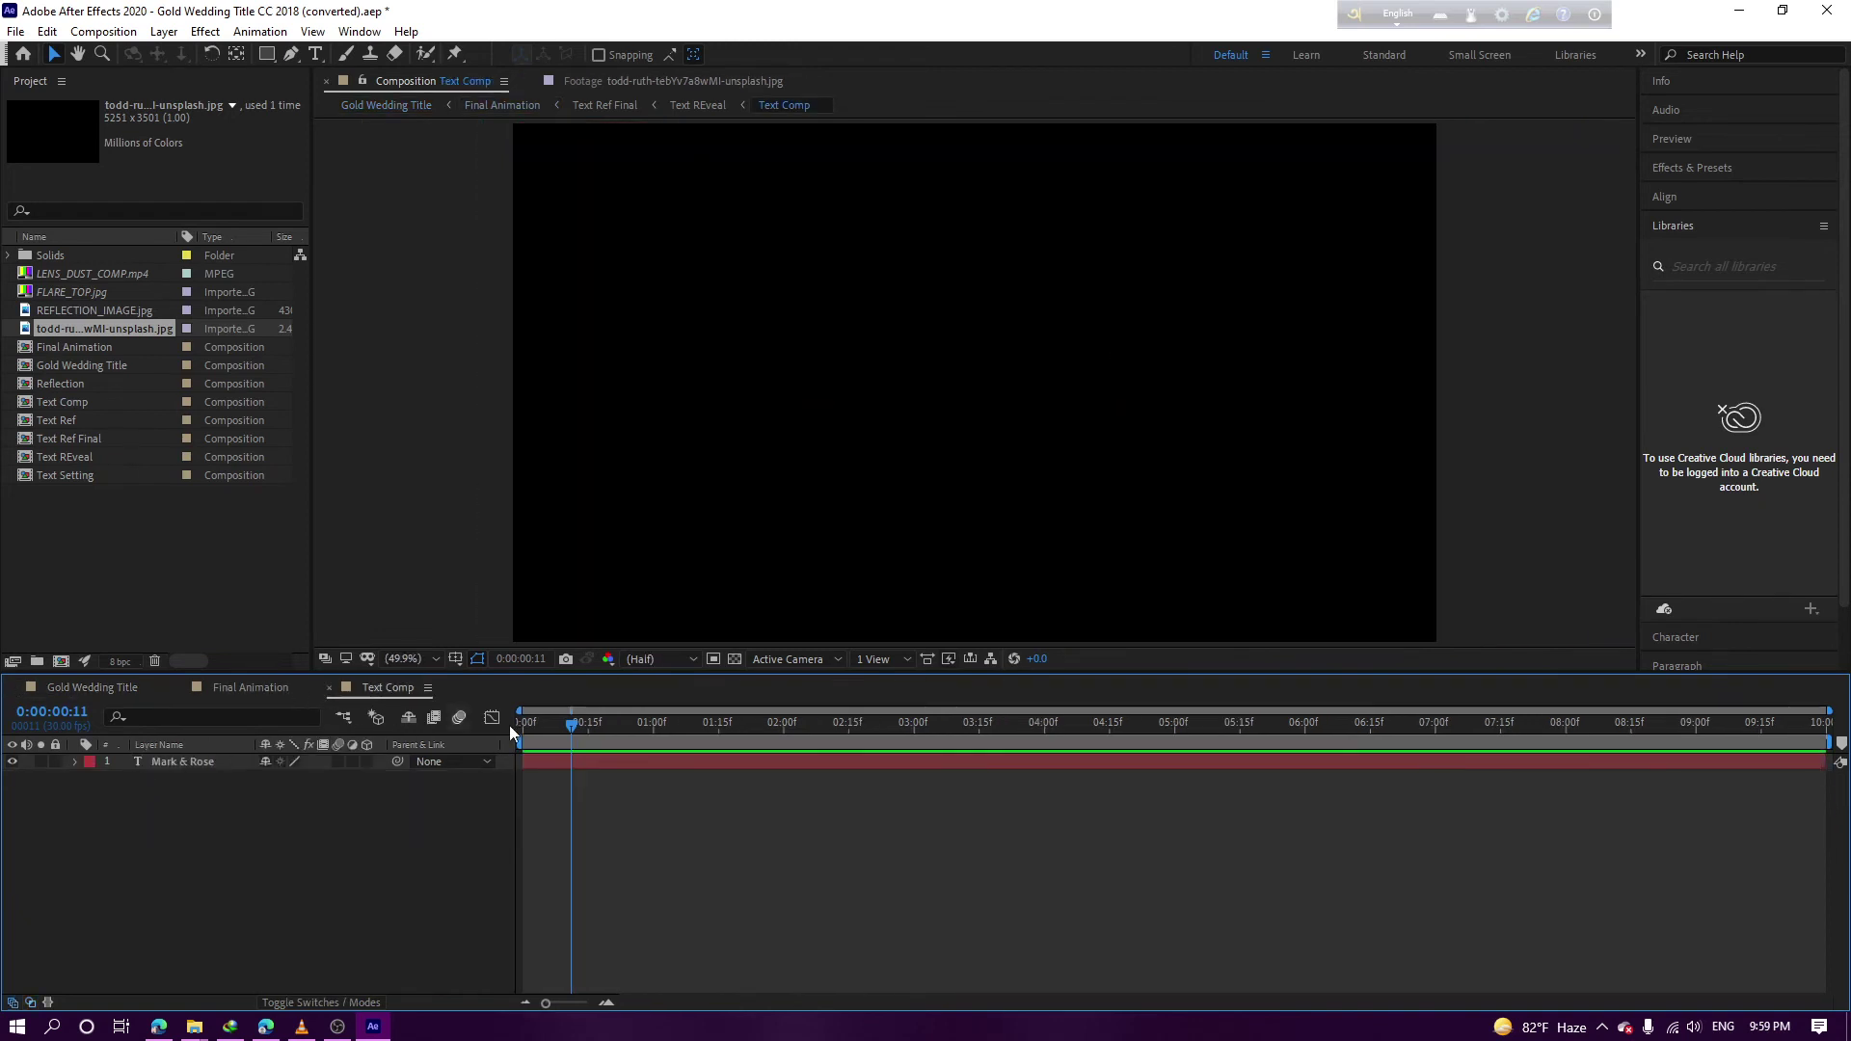
click(917, 722)
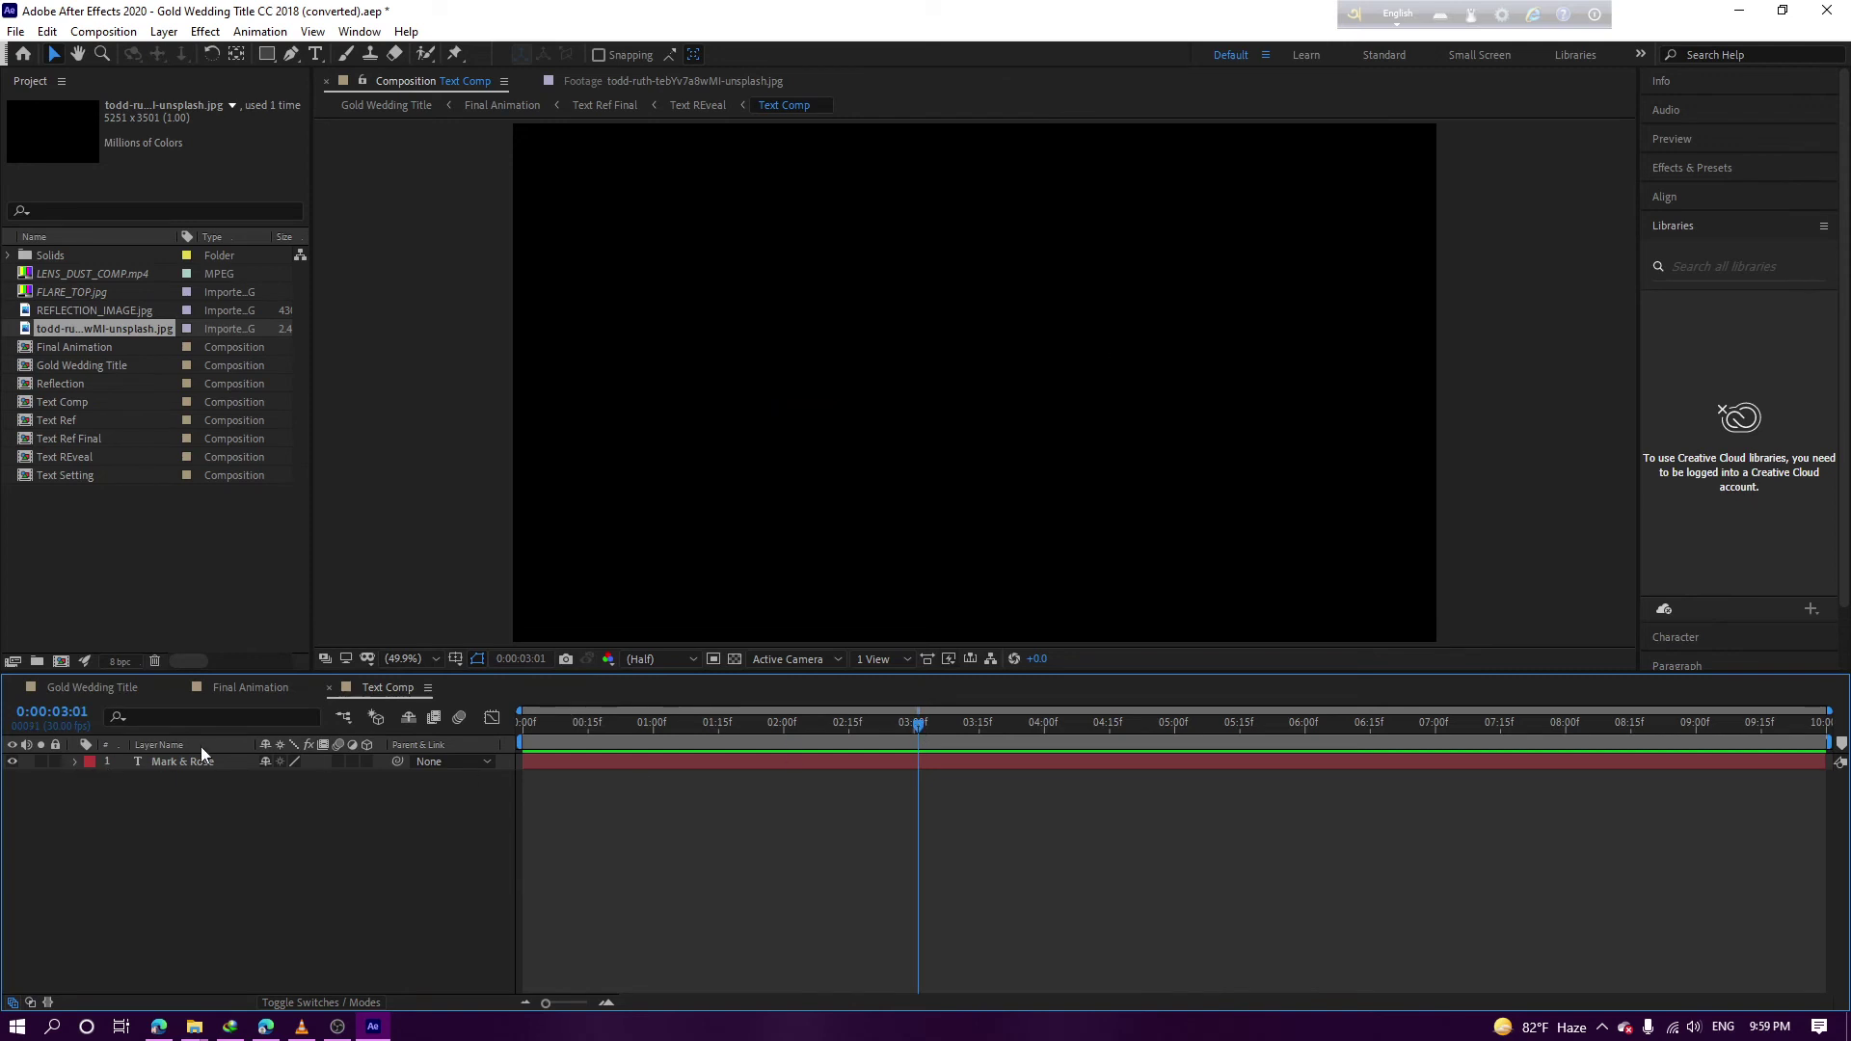
click(911, 422)
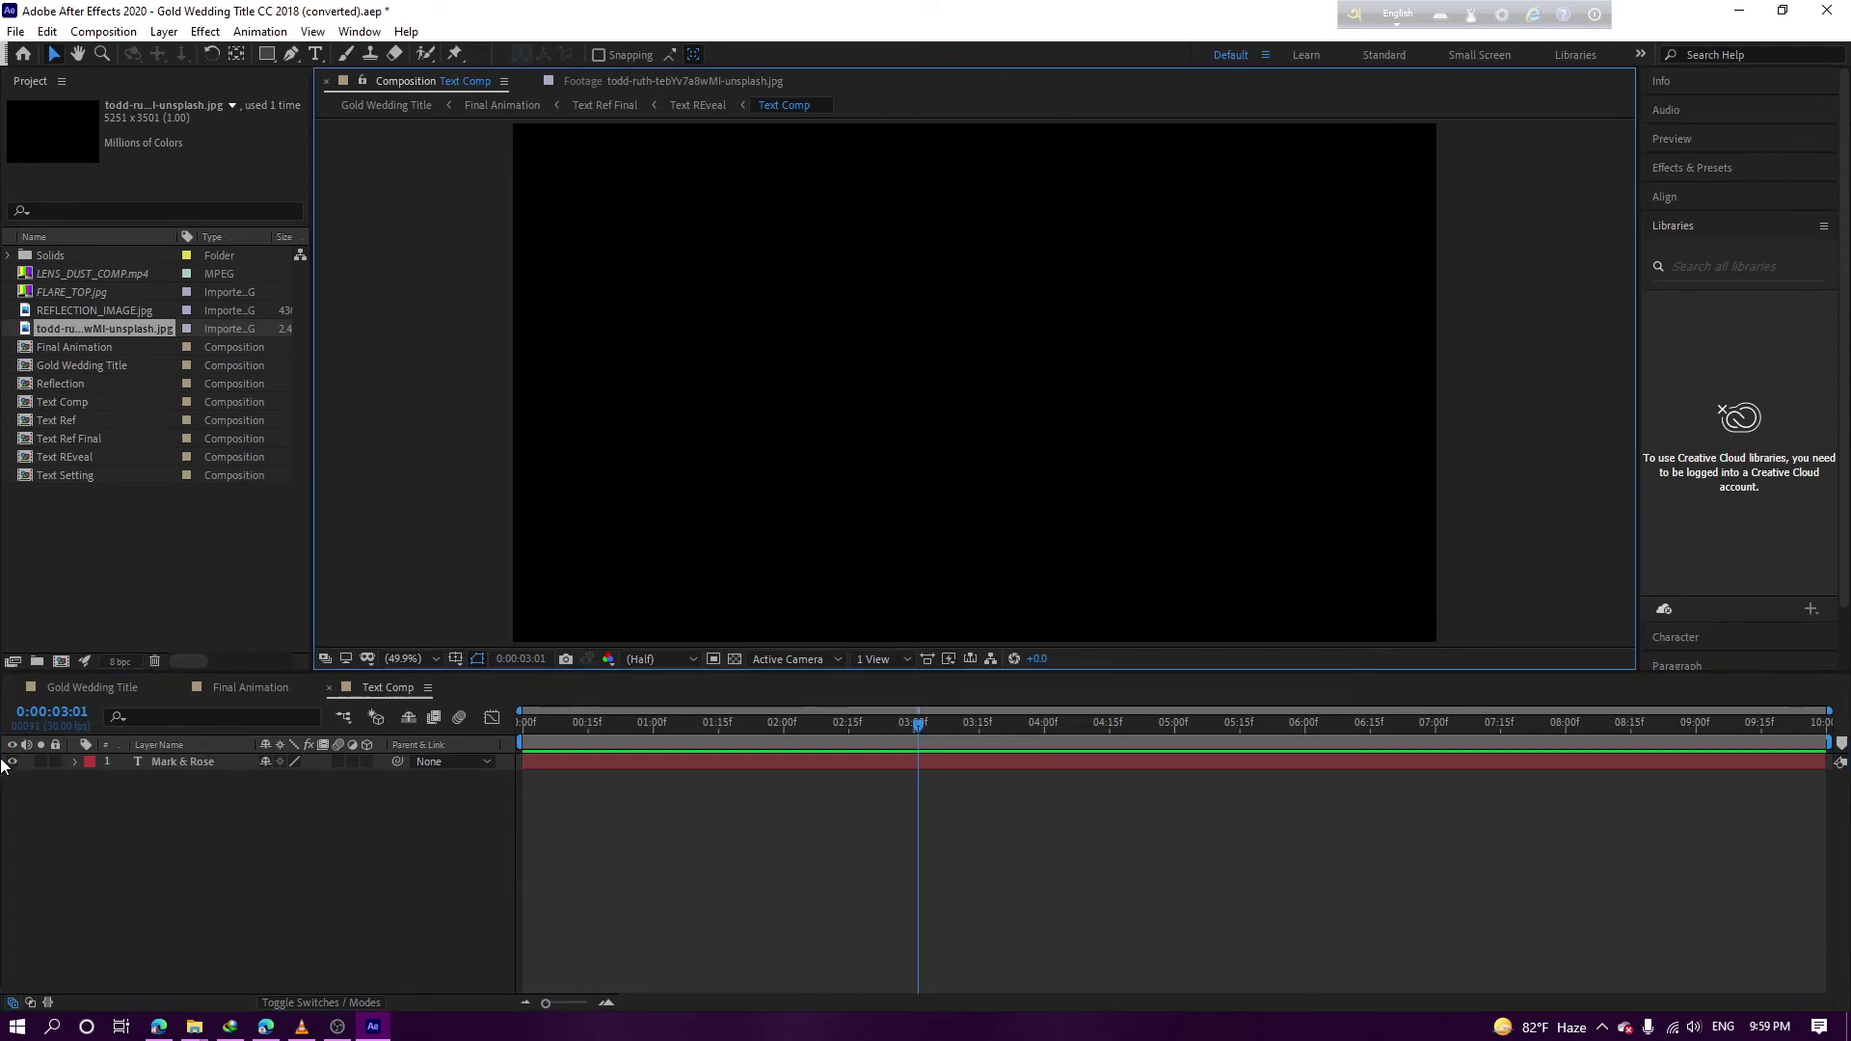
click(12, 763)
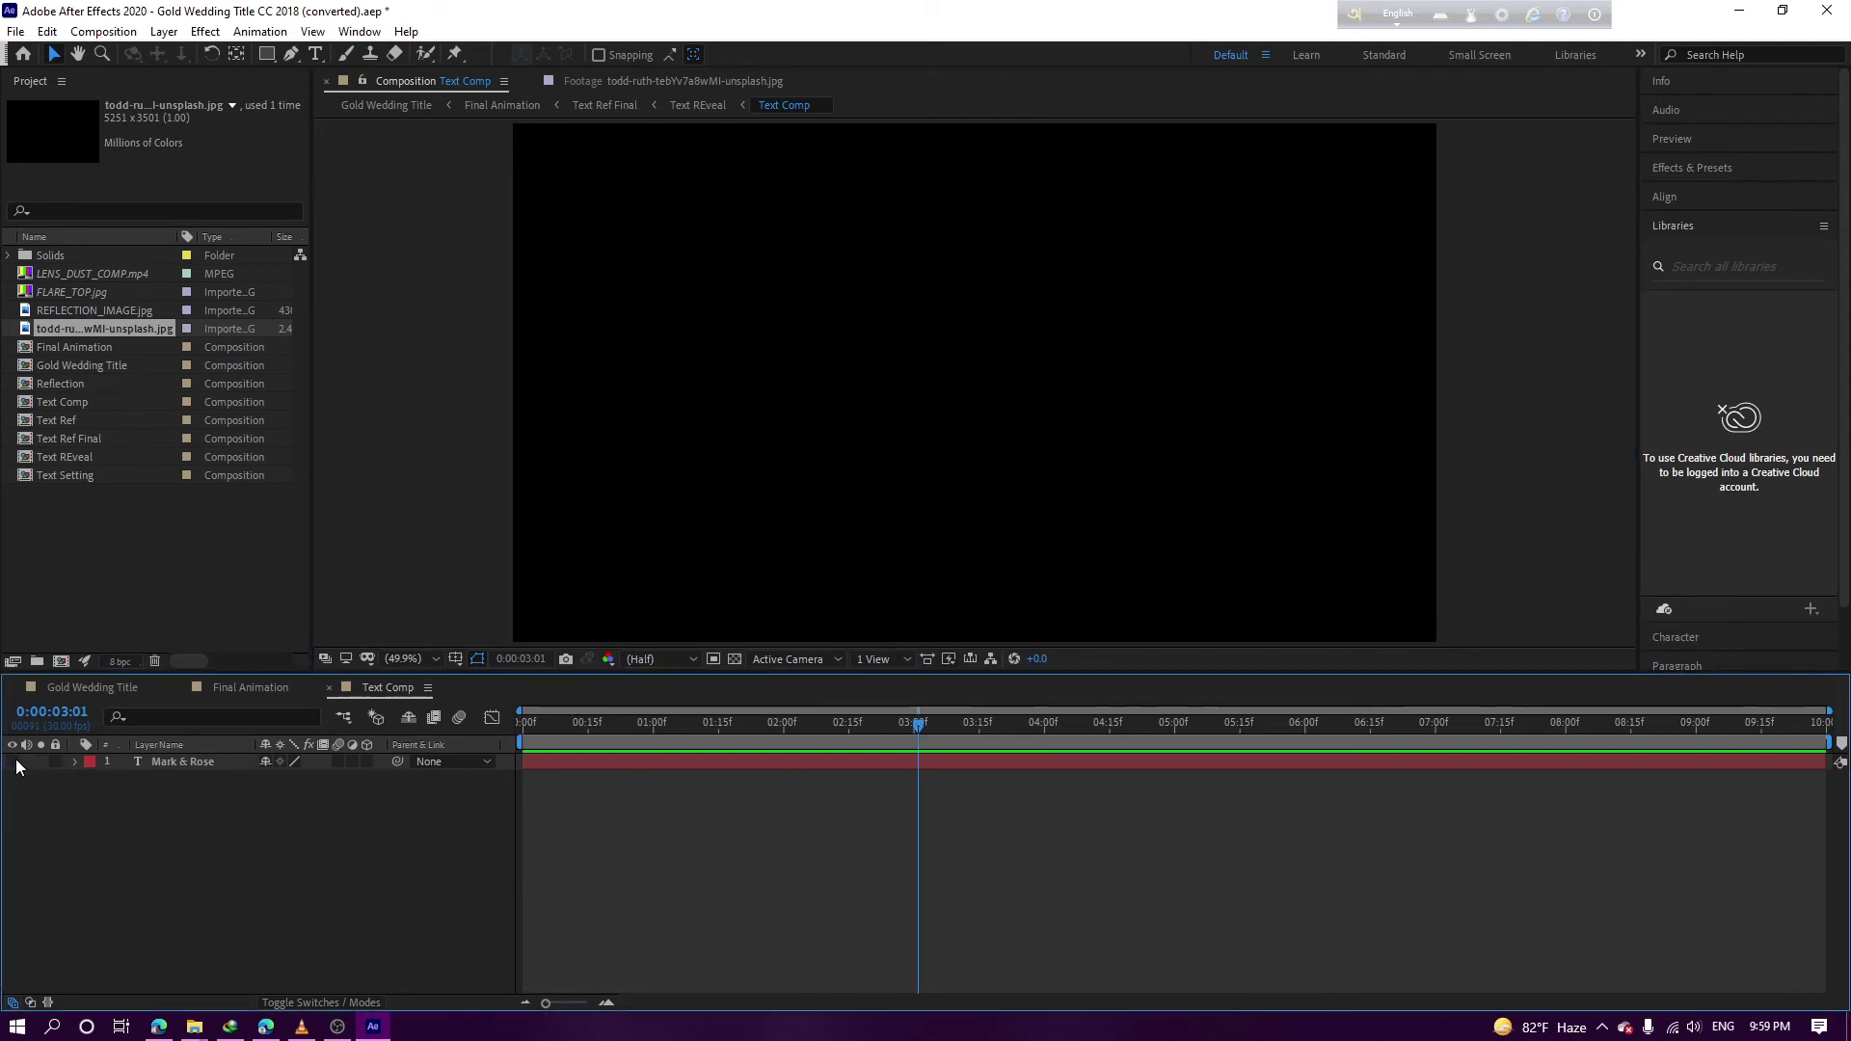
click(183, 1032)
Drag png.png from File Explorer into the Text Comp timeline above Mark & Rose
click(709, 936)
drag(199, 148, 274, 808)
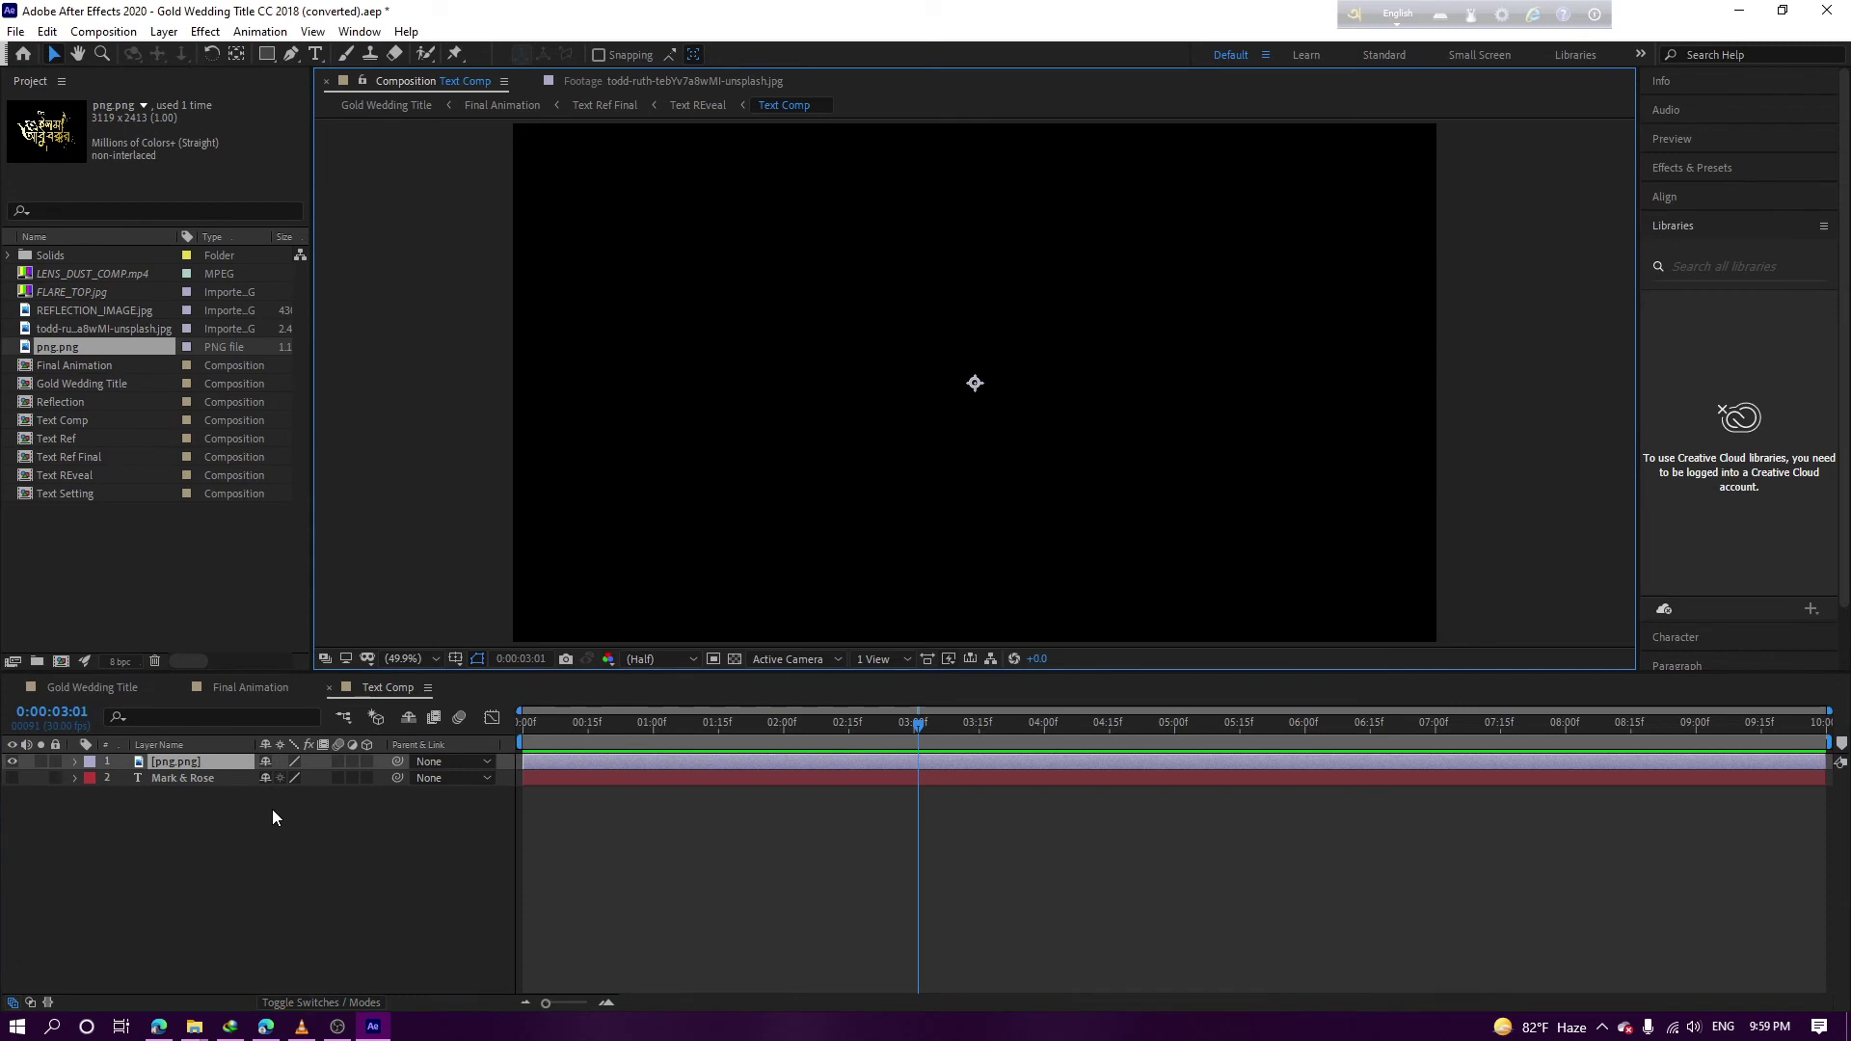
click(289, 808)
Switch to Gold Wedding Title, leave magnification at 49.9%, and hide Black Solid 4
click(104, 691)
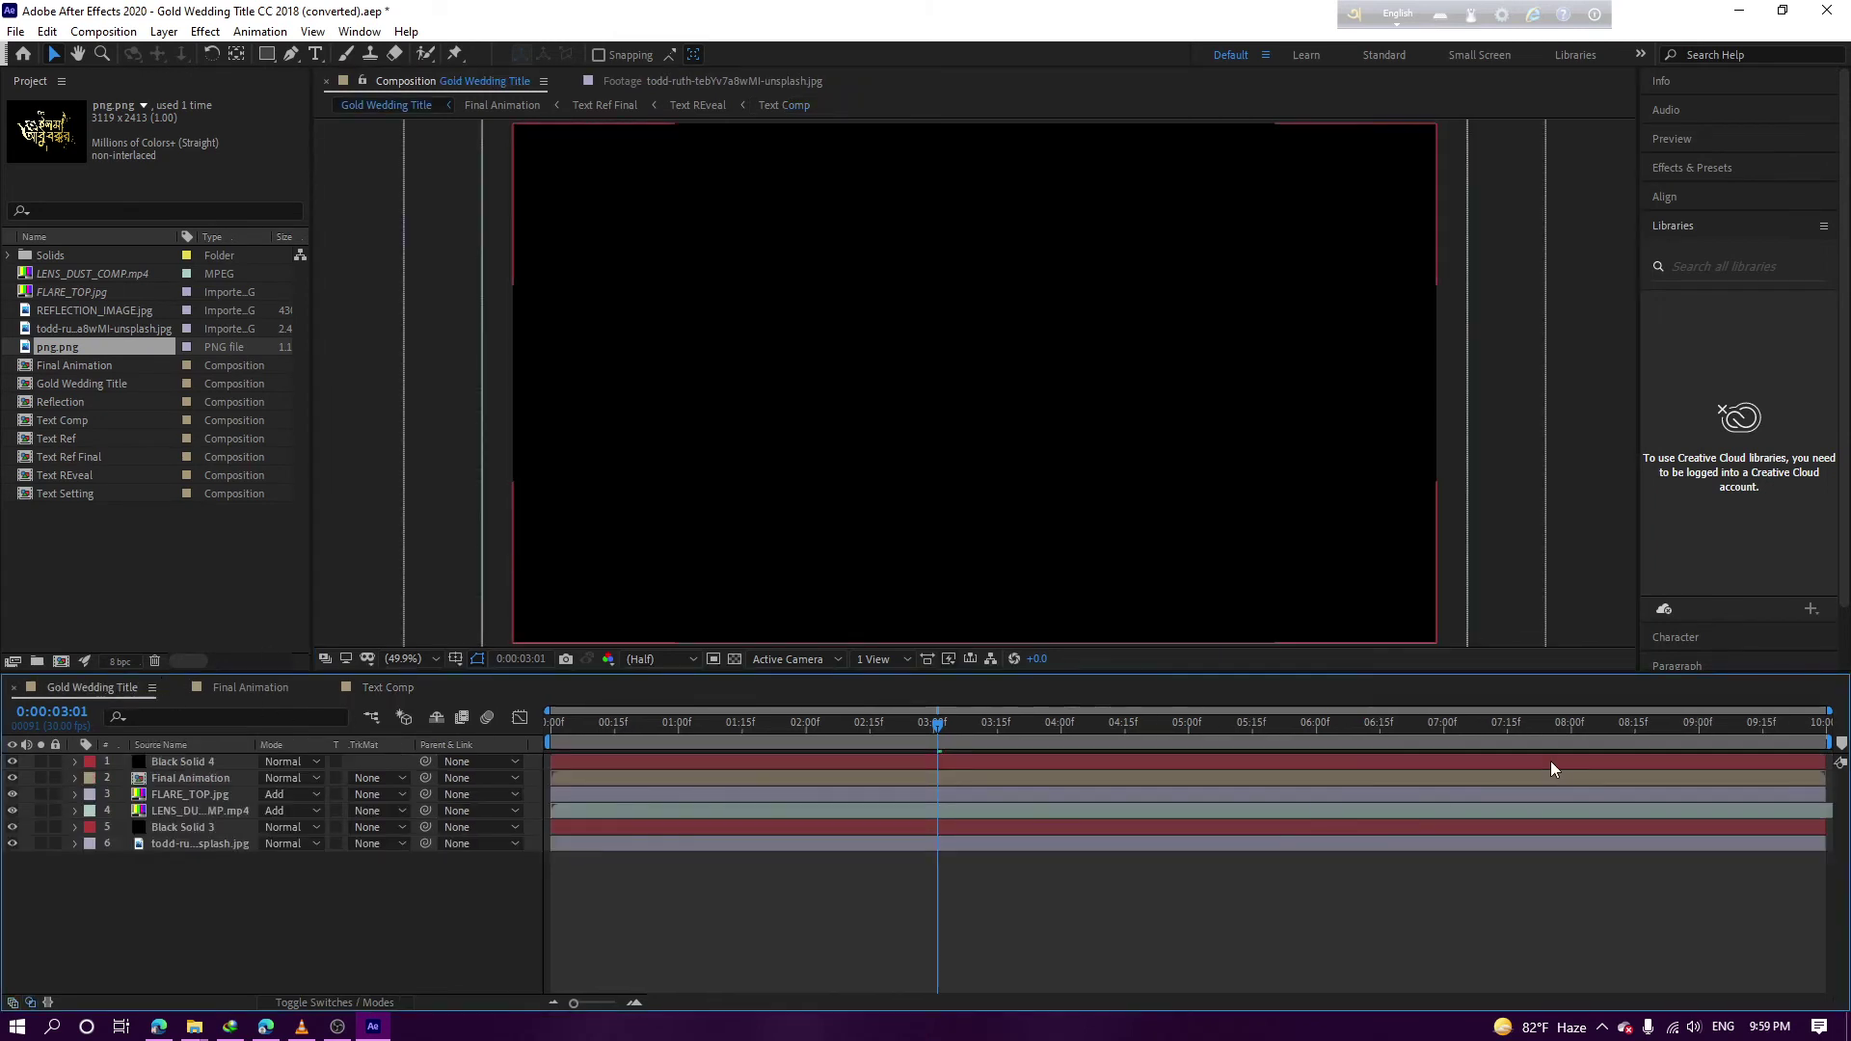
click(436, 662)
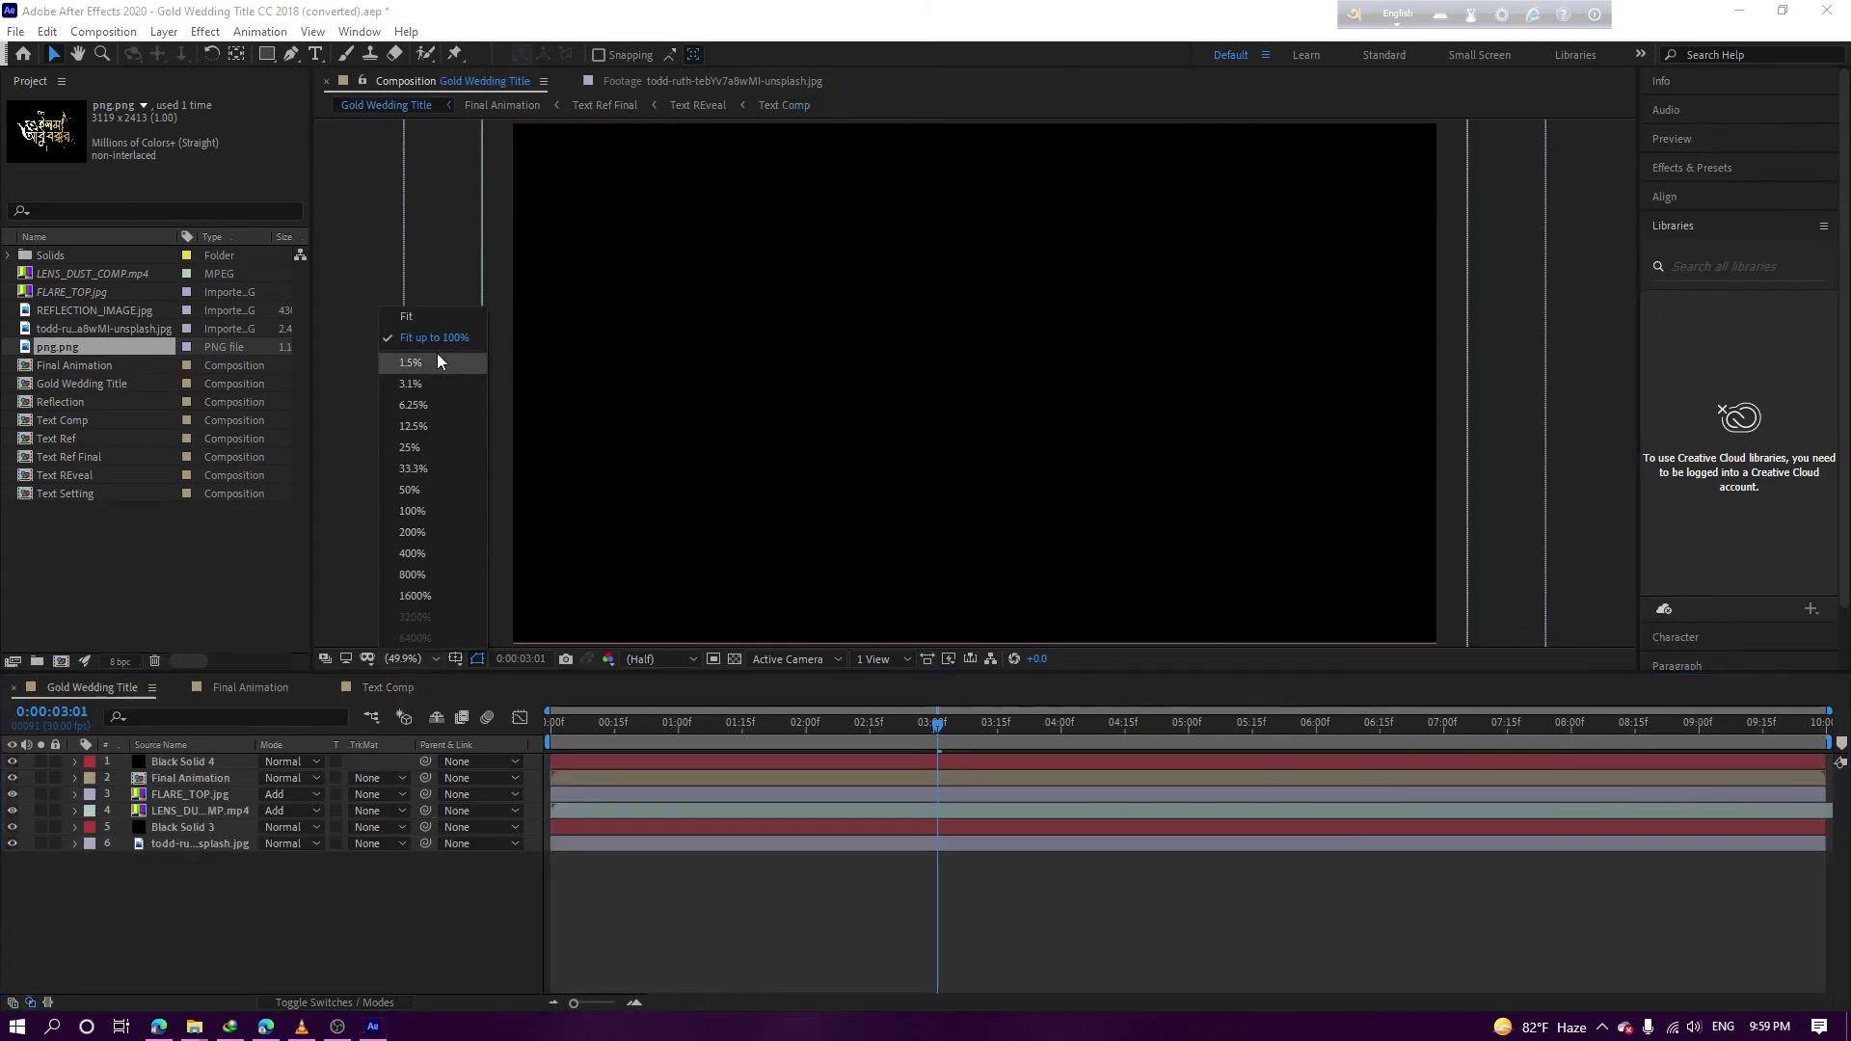
click(437, 353)
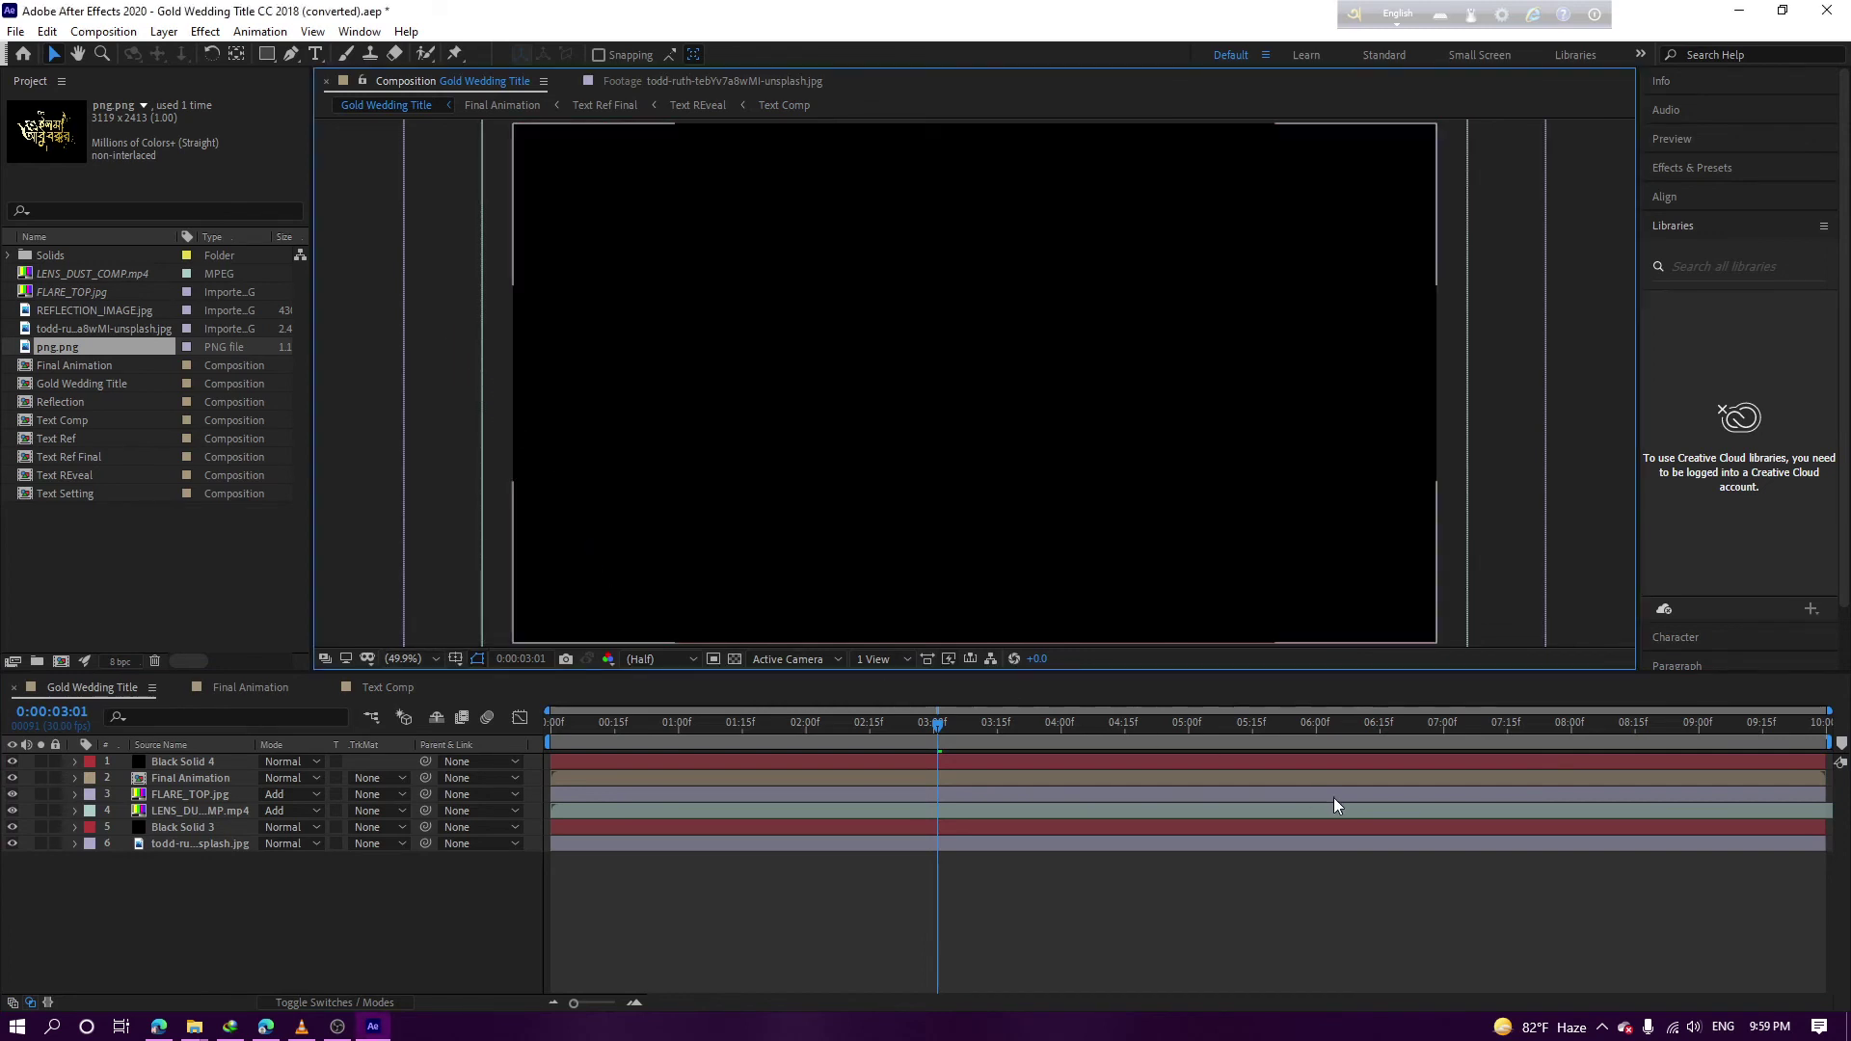
click(18, 762)
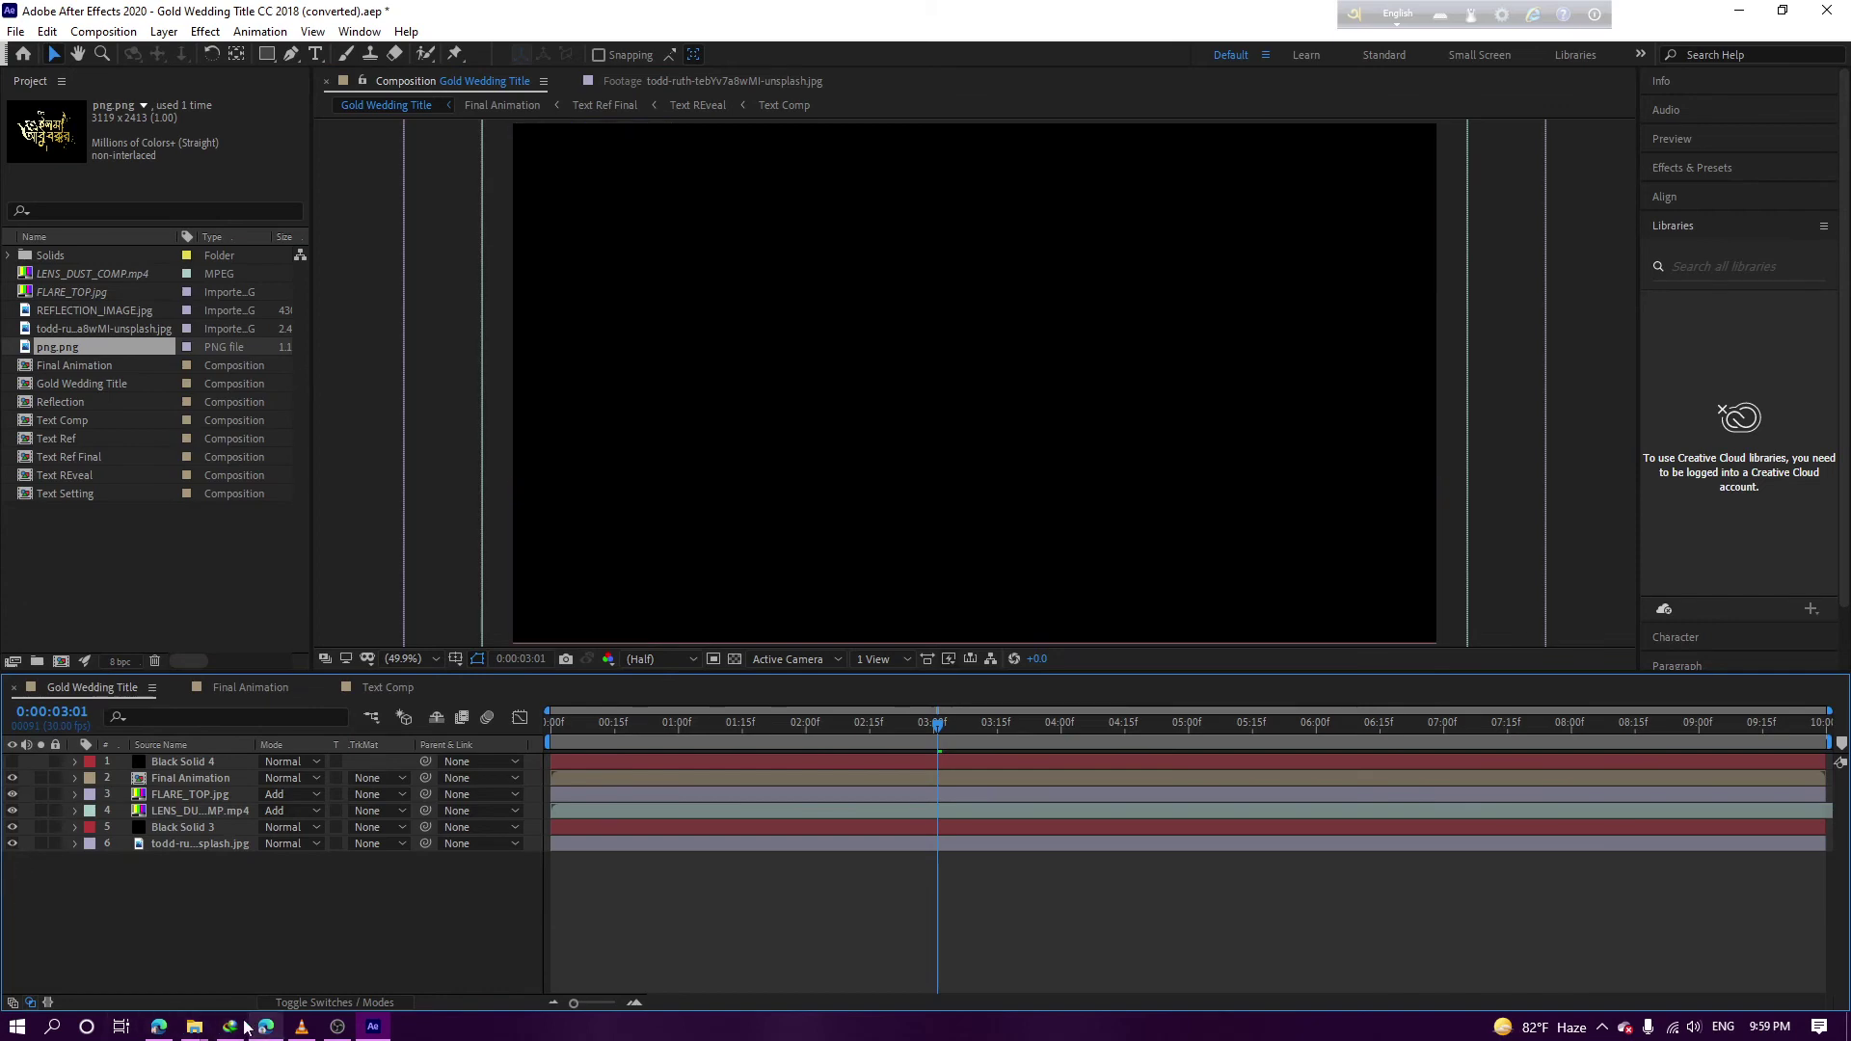
Browse New folder (2), (3), (4) and the project folder inside the elemant folder
mouse_move(203, 1028)
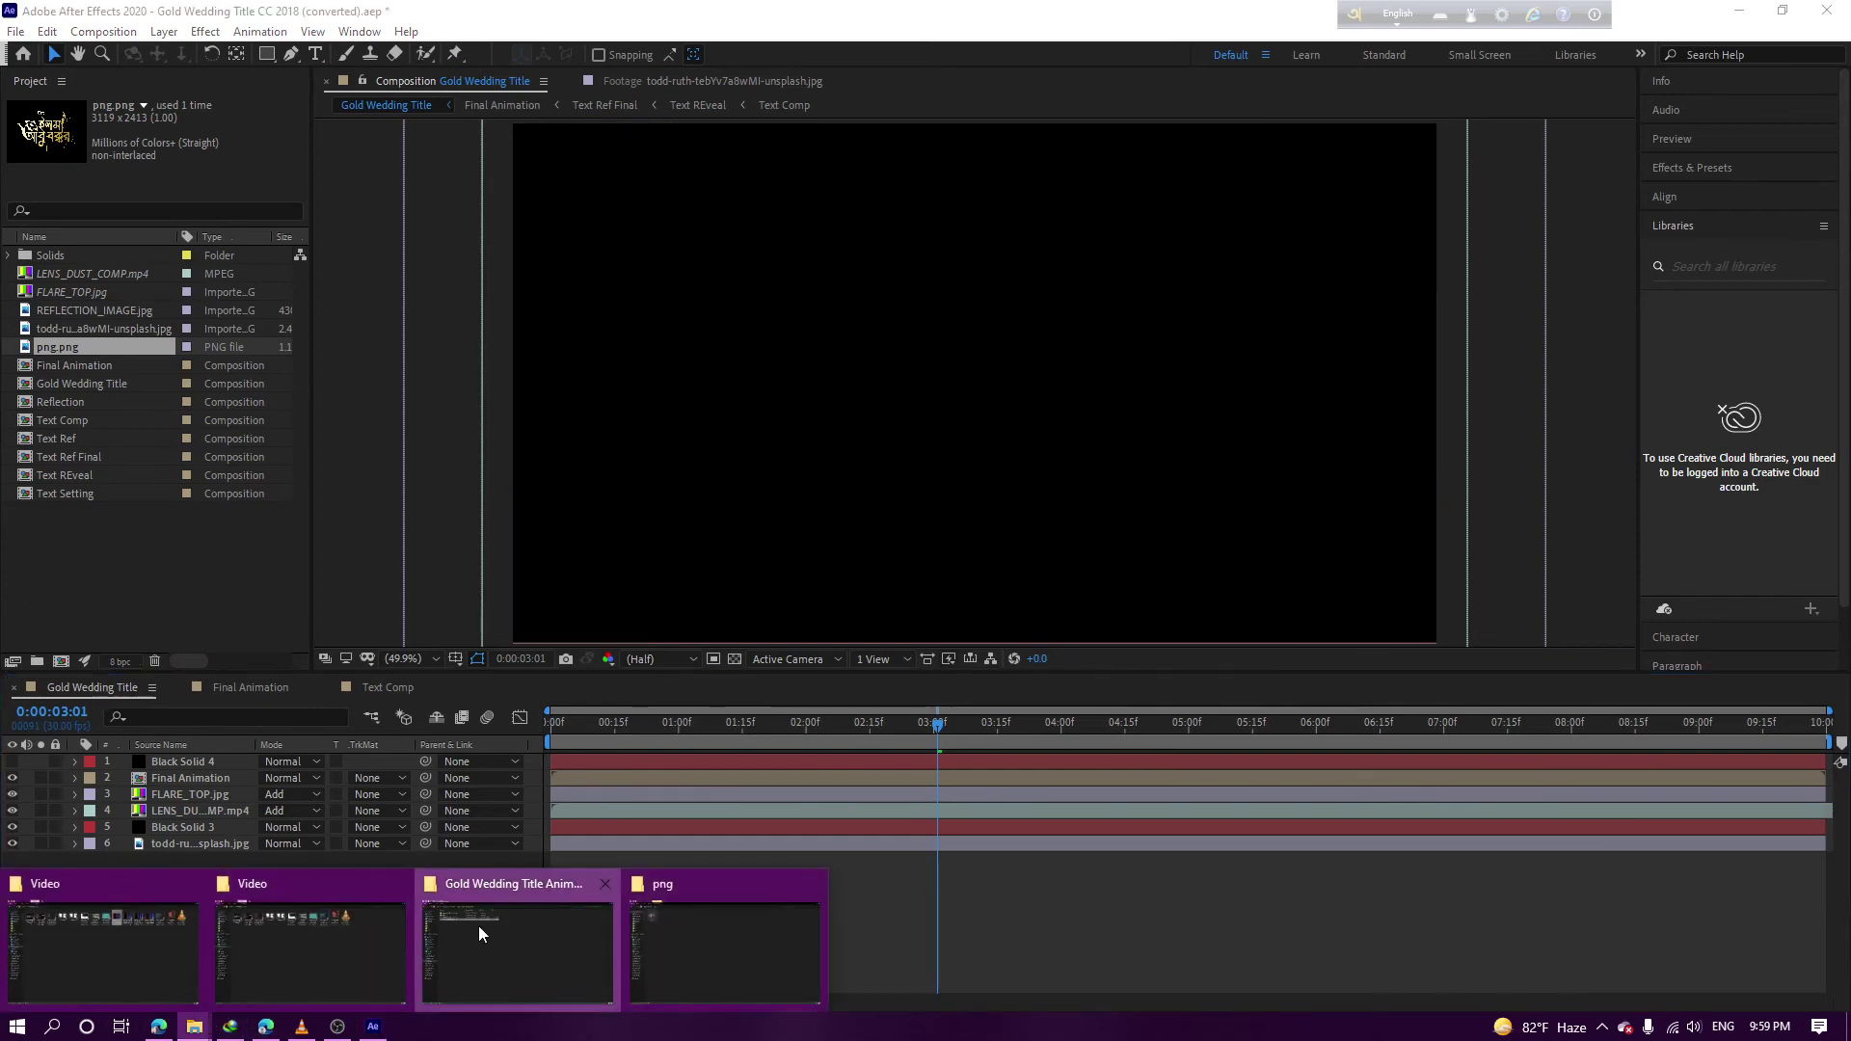
click(478, 928)
click(311, 65)
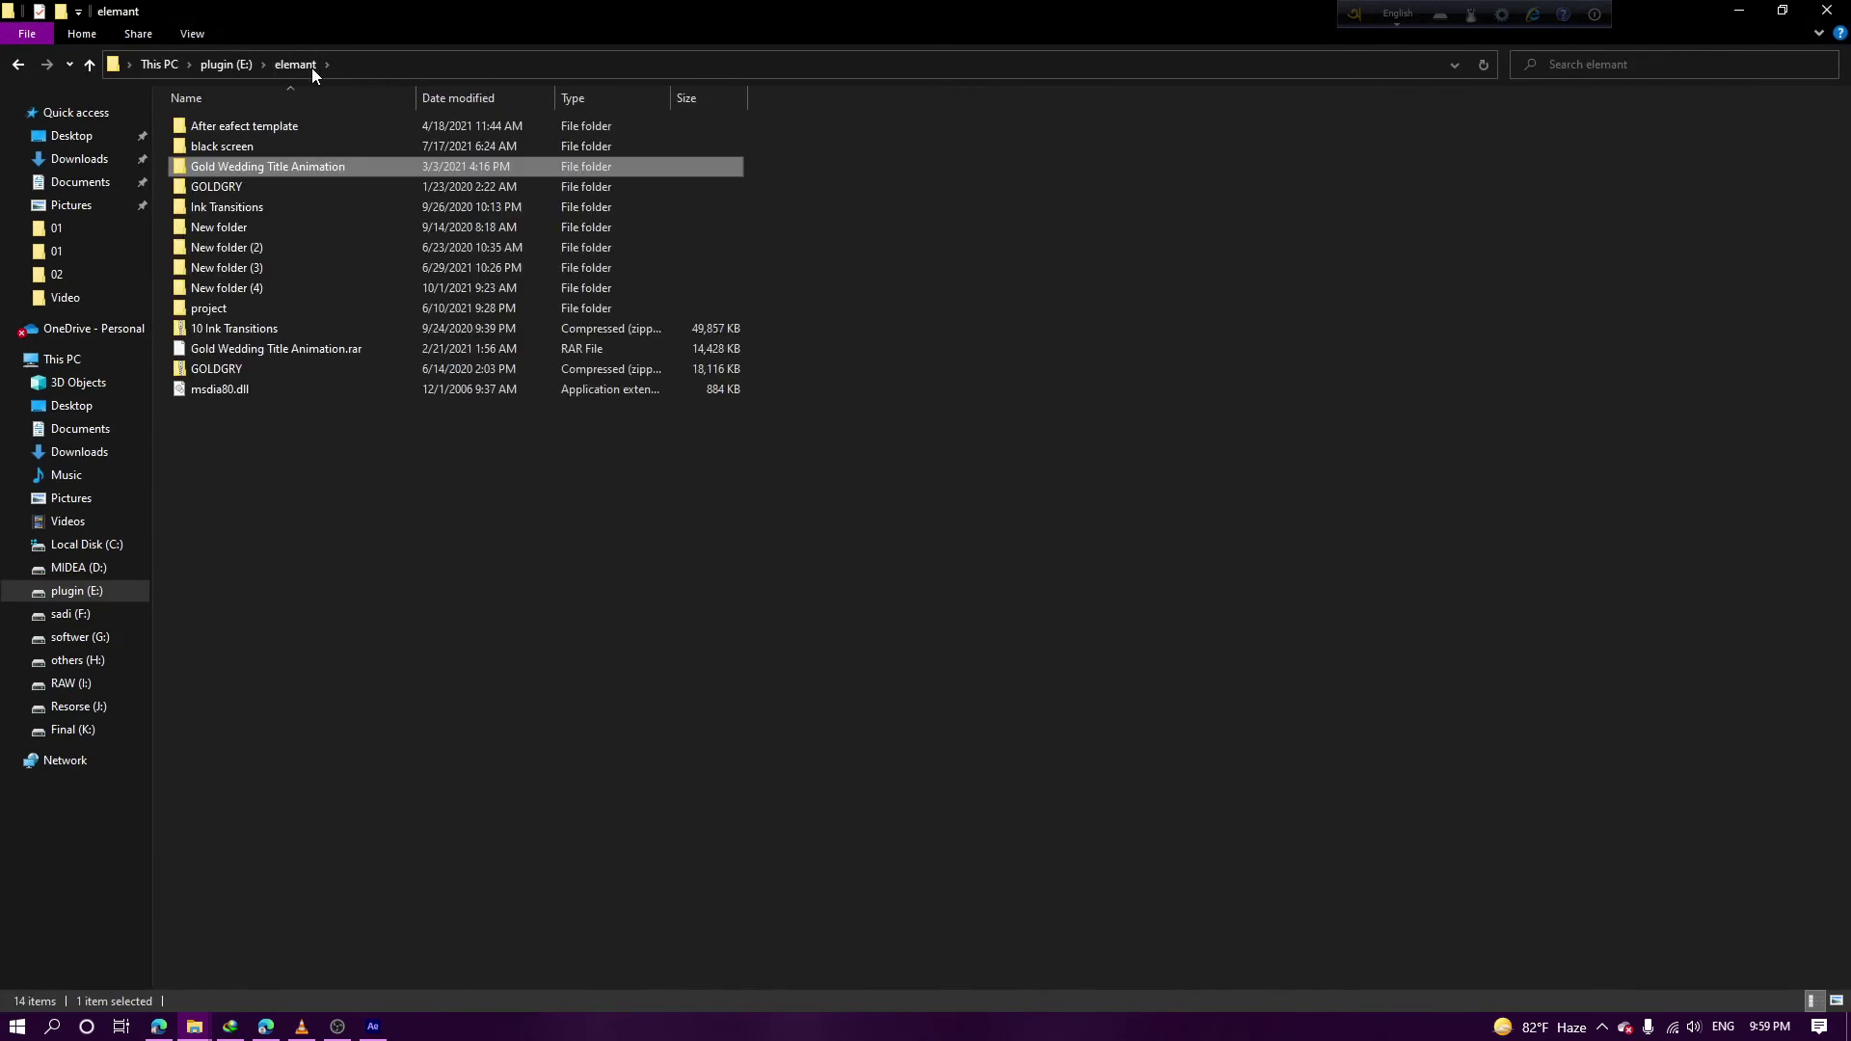
double_click(258, 241)
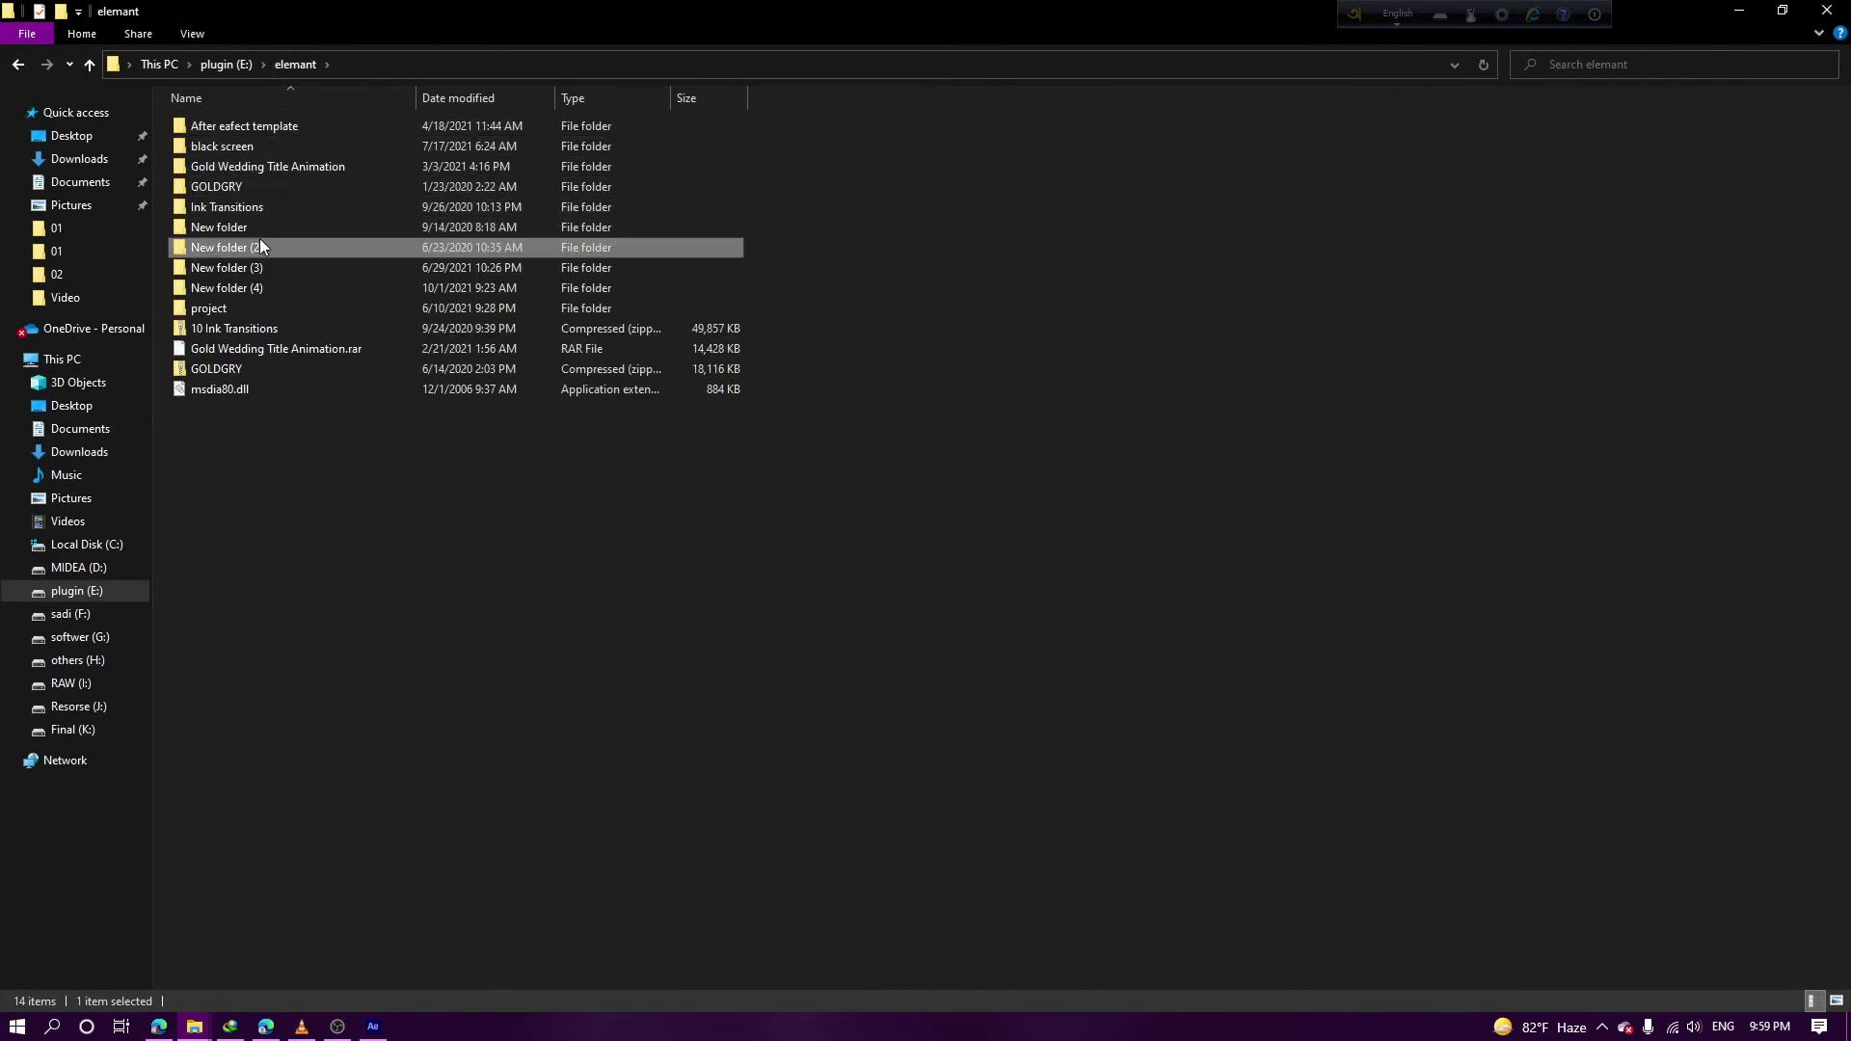
key(BackSpace)
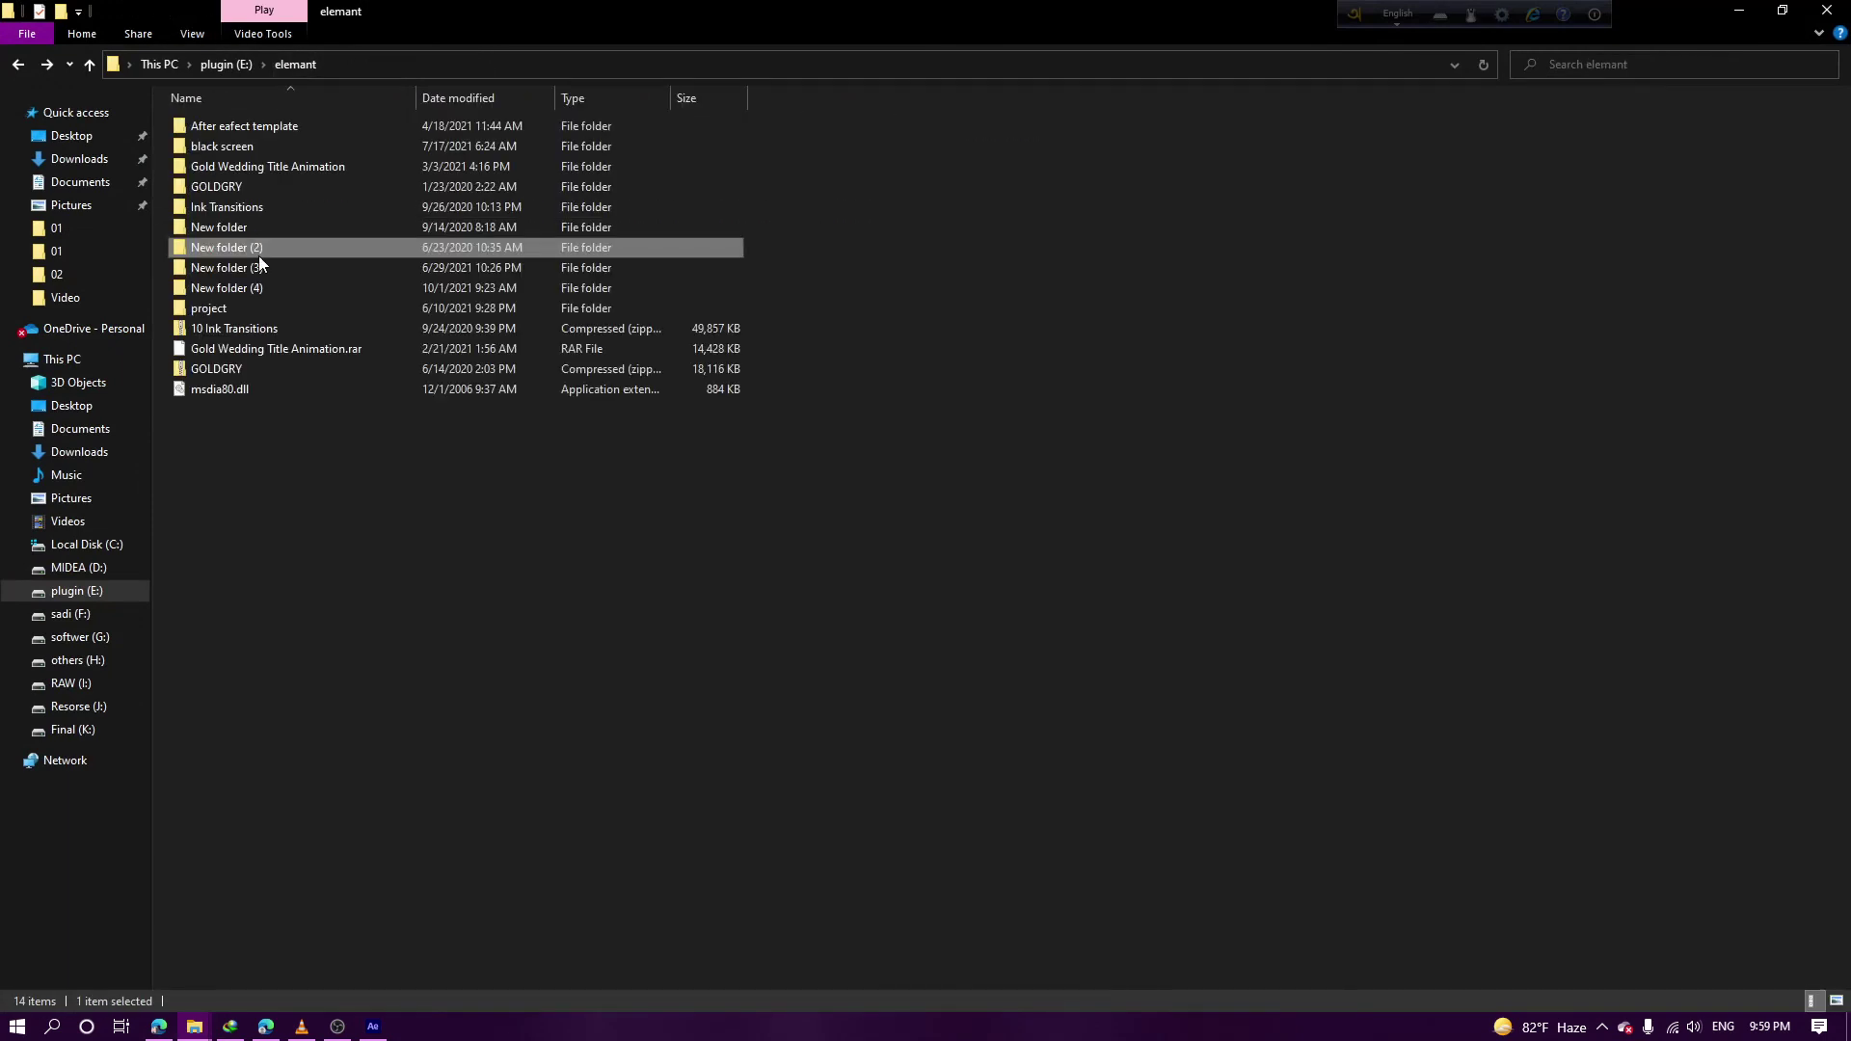
double_click(251, 269)
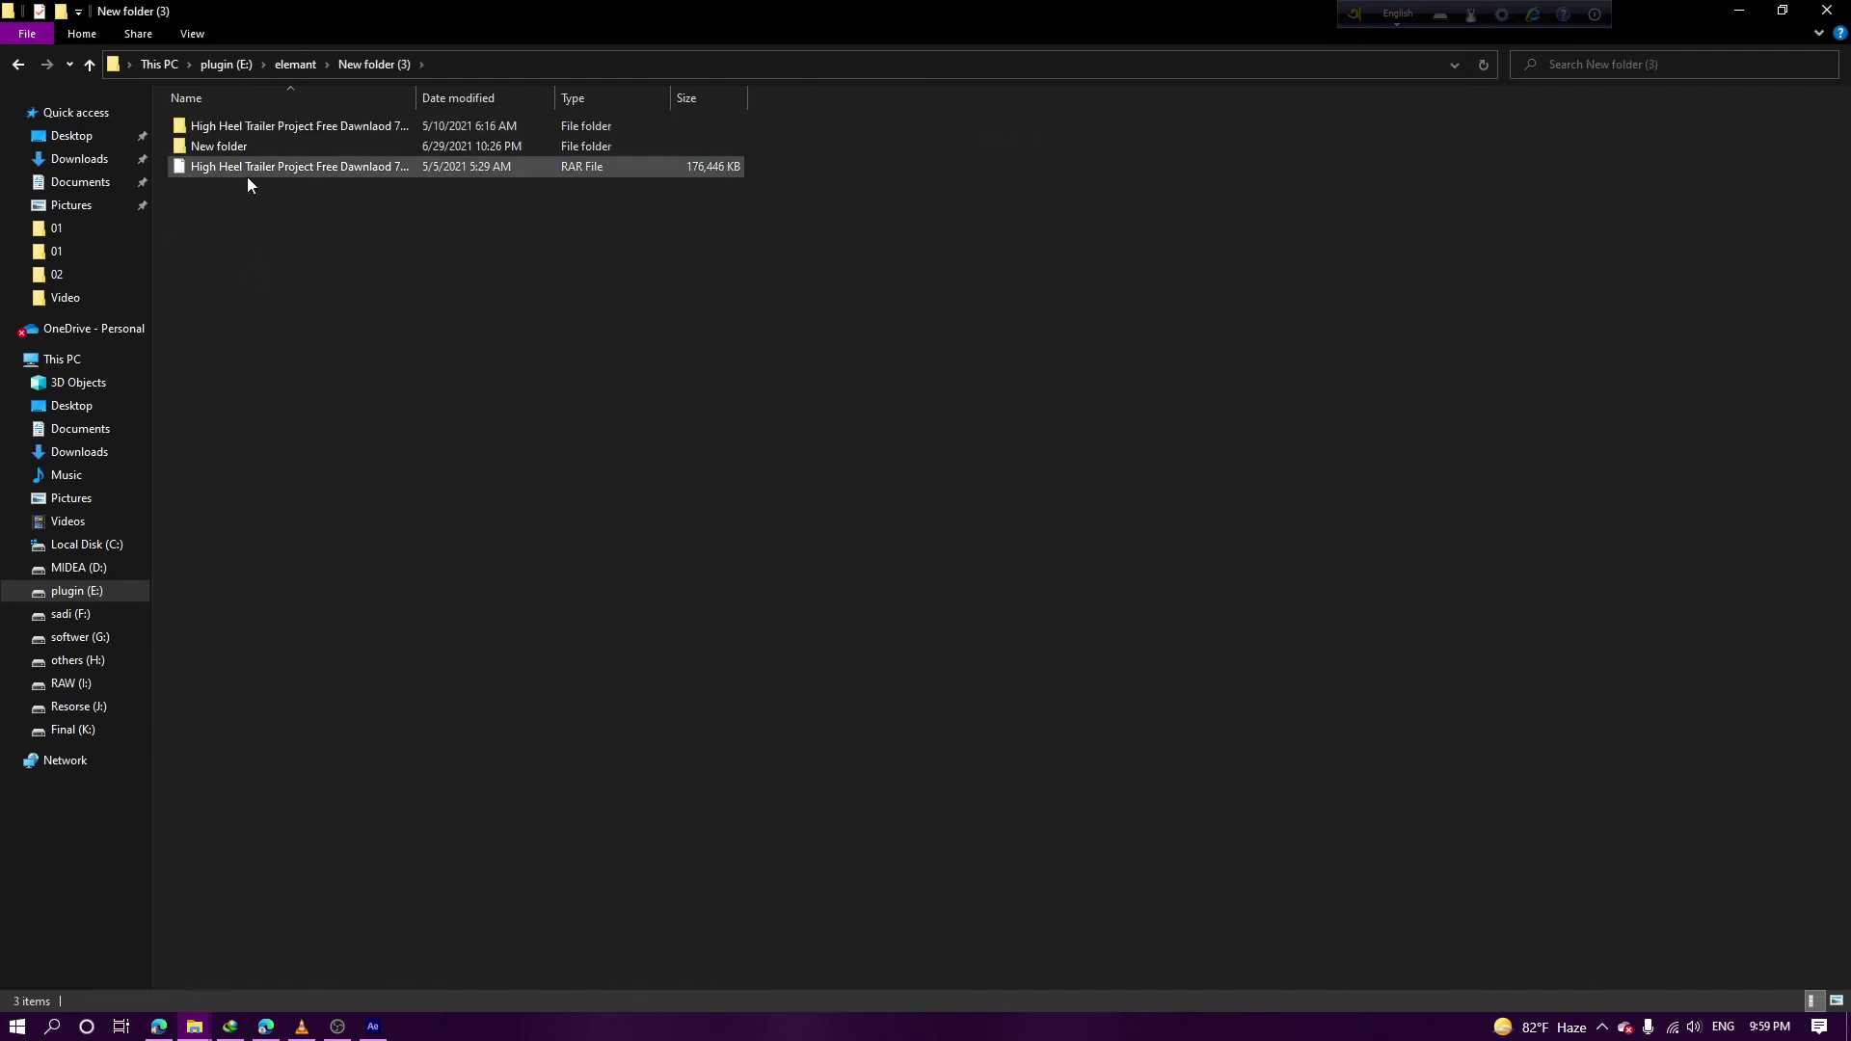
key(BackSpace)
double_click(211, 286)
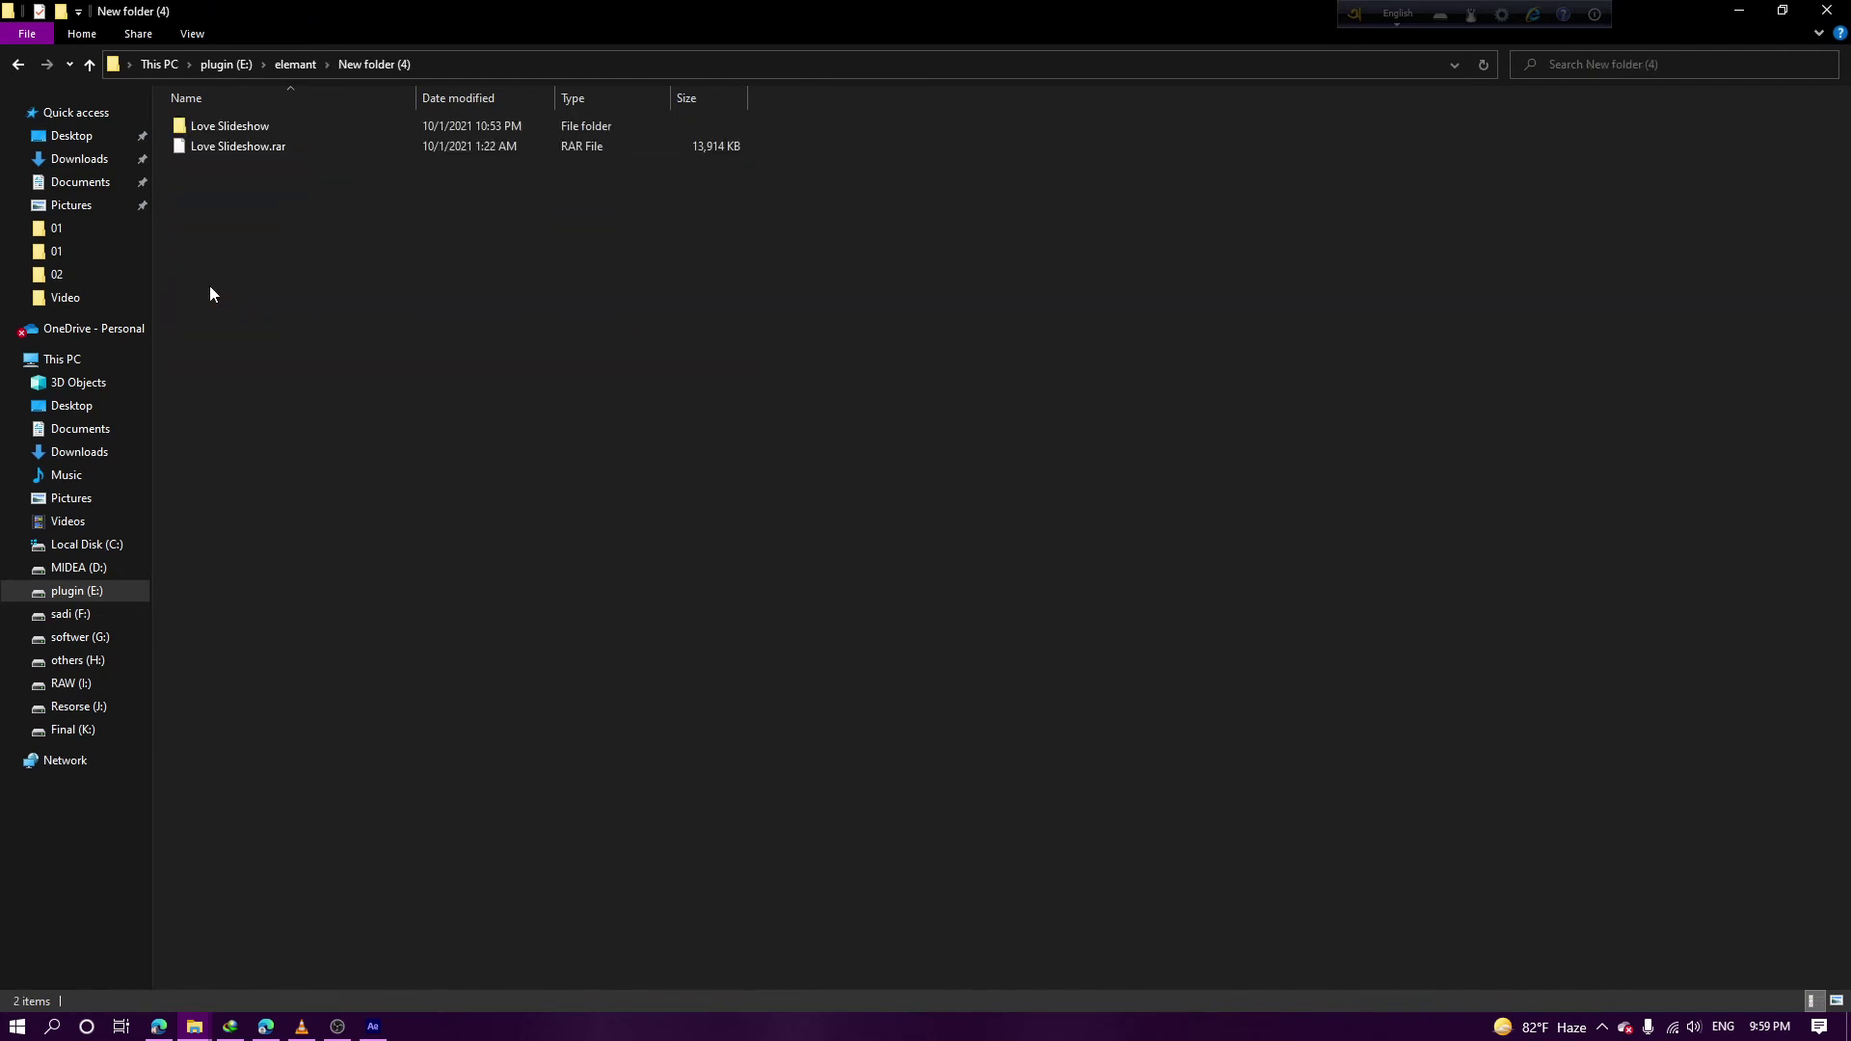
key(BackSpace)
double_click(211, 308)
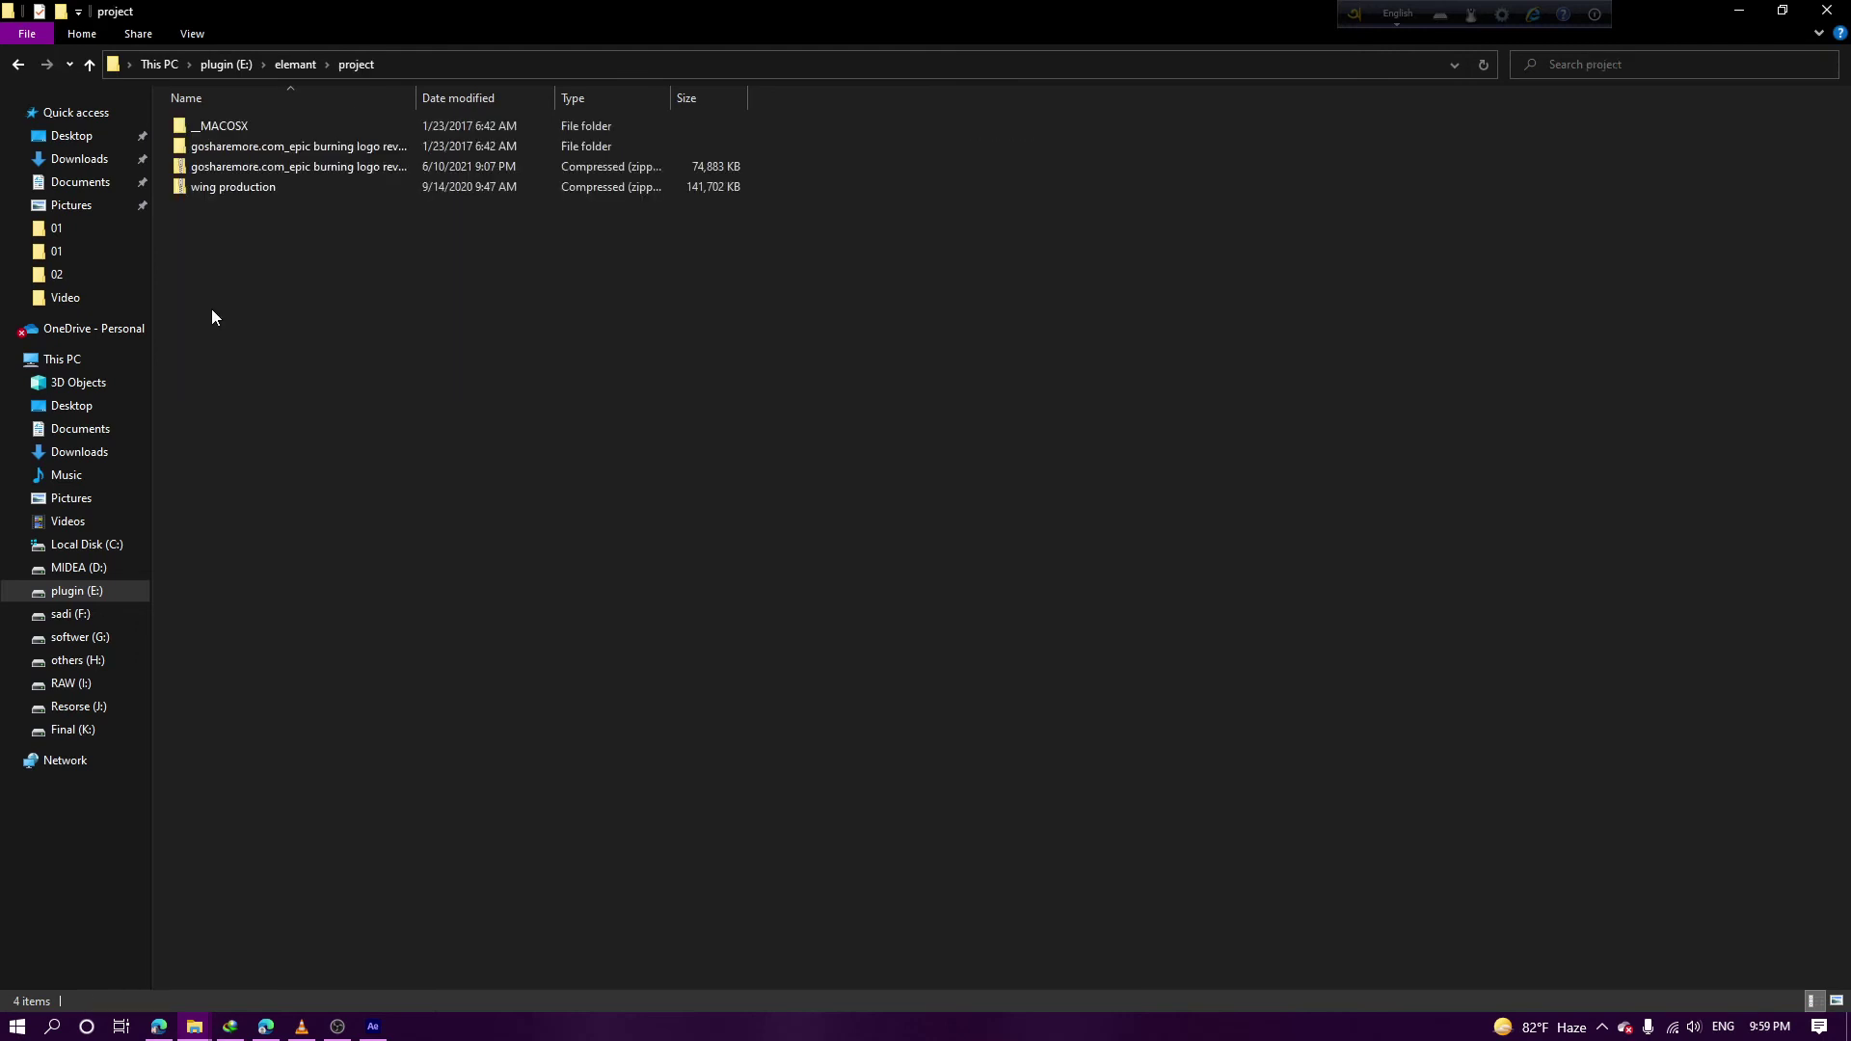
click(239, 129)
key(BackSpace)
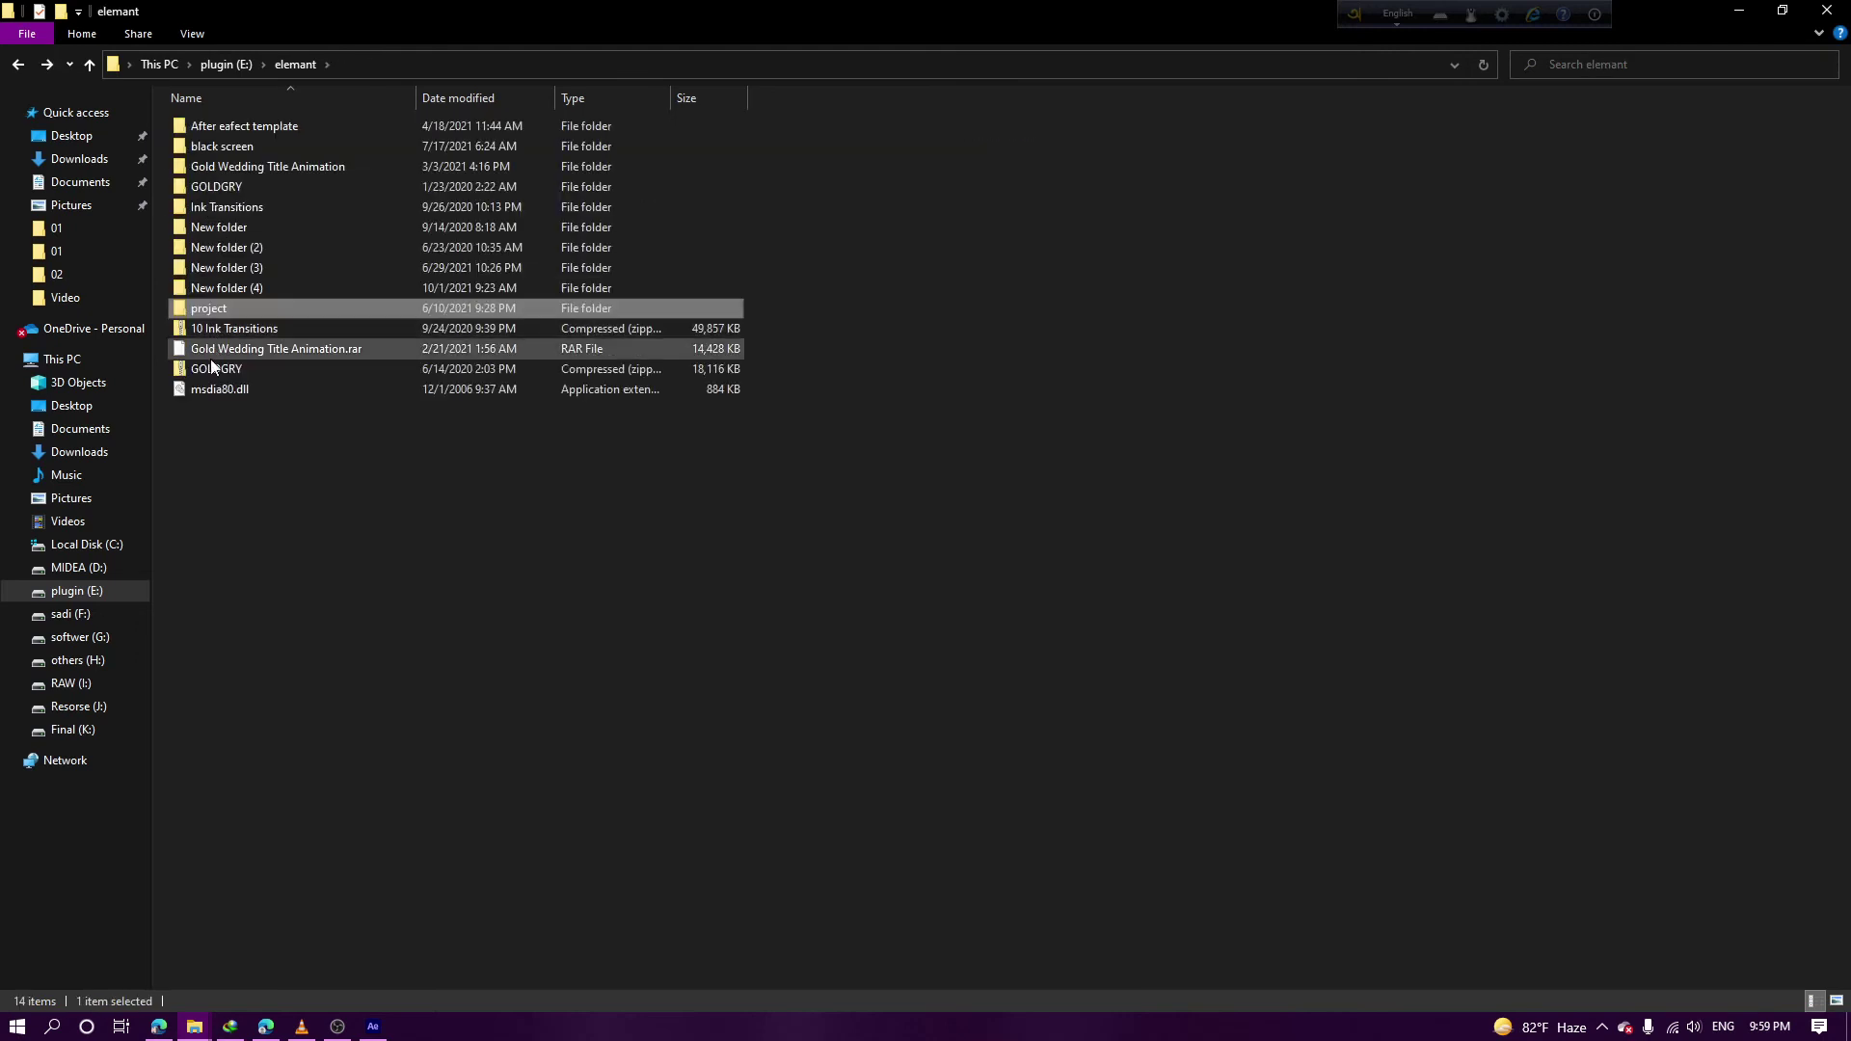
Check the rar archive, GOLDGRY and template folders, then open the Gold Wedding Title Animation folder
click(212, 368)
click(212, 351)
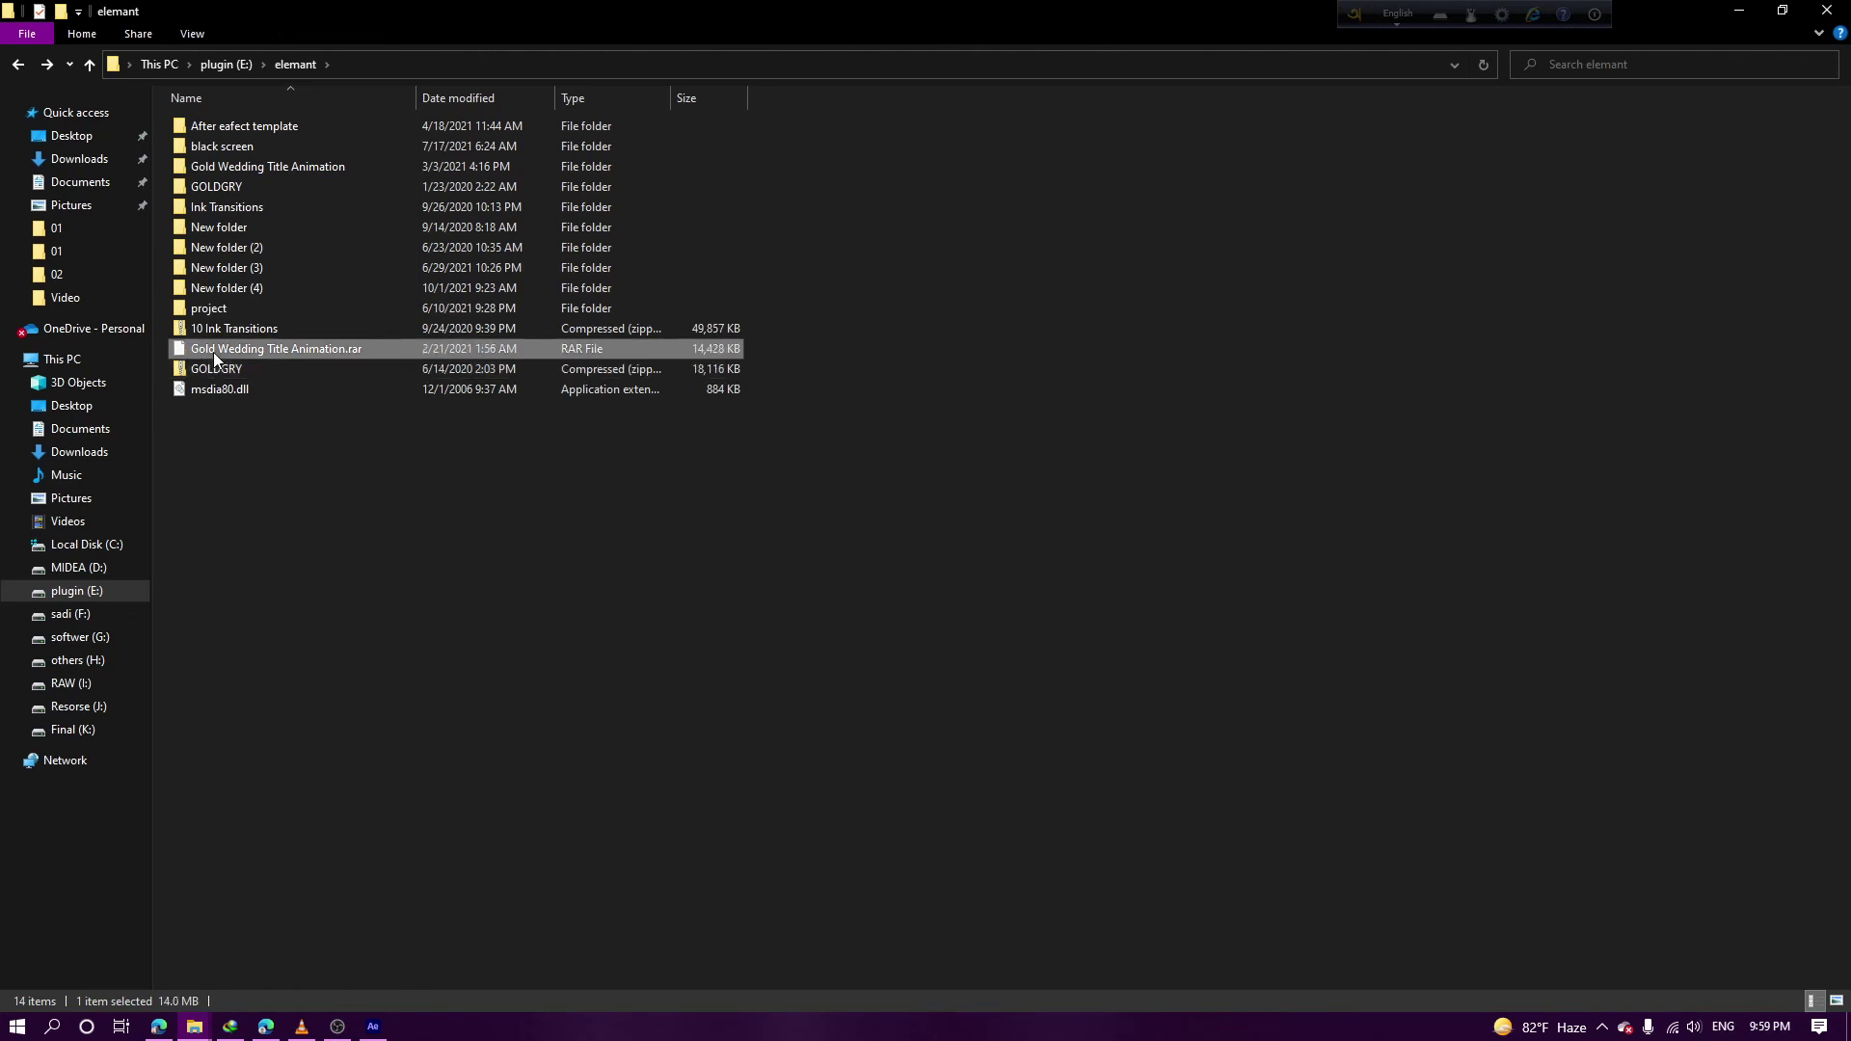
double_click(212, 351)
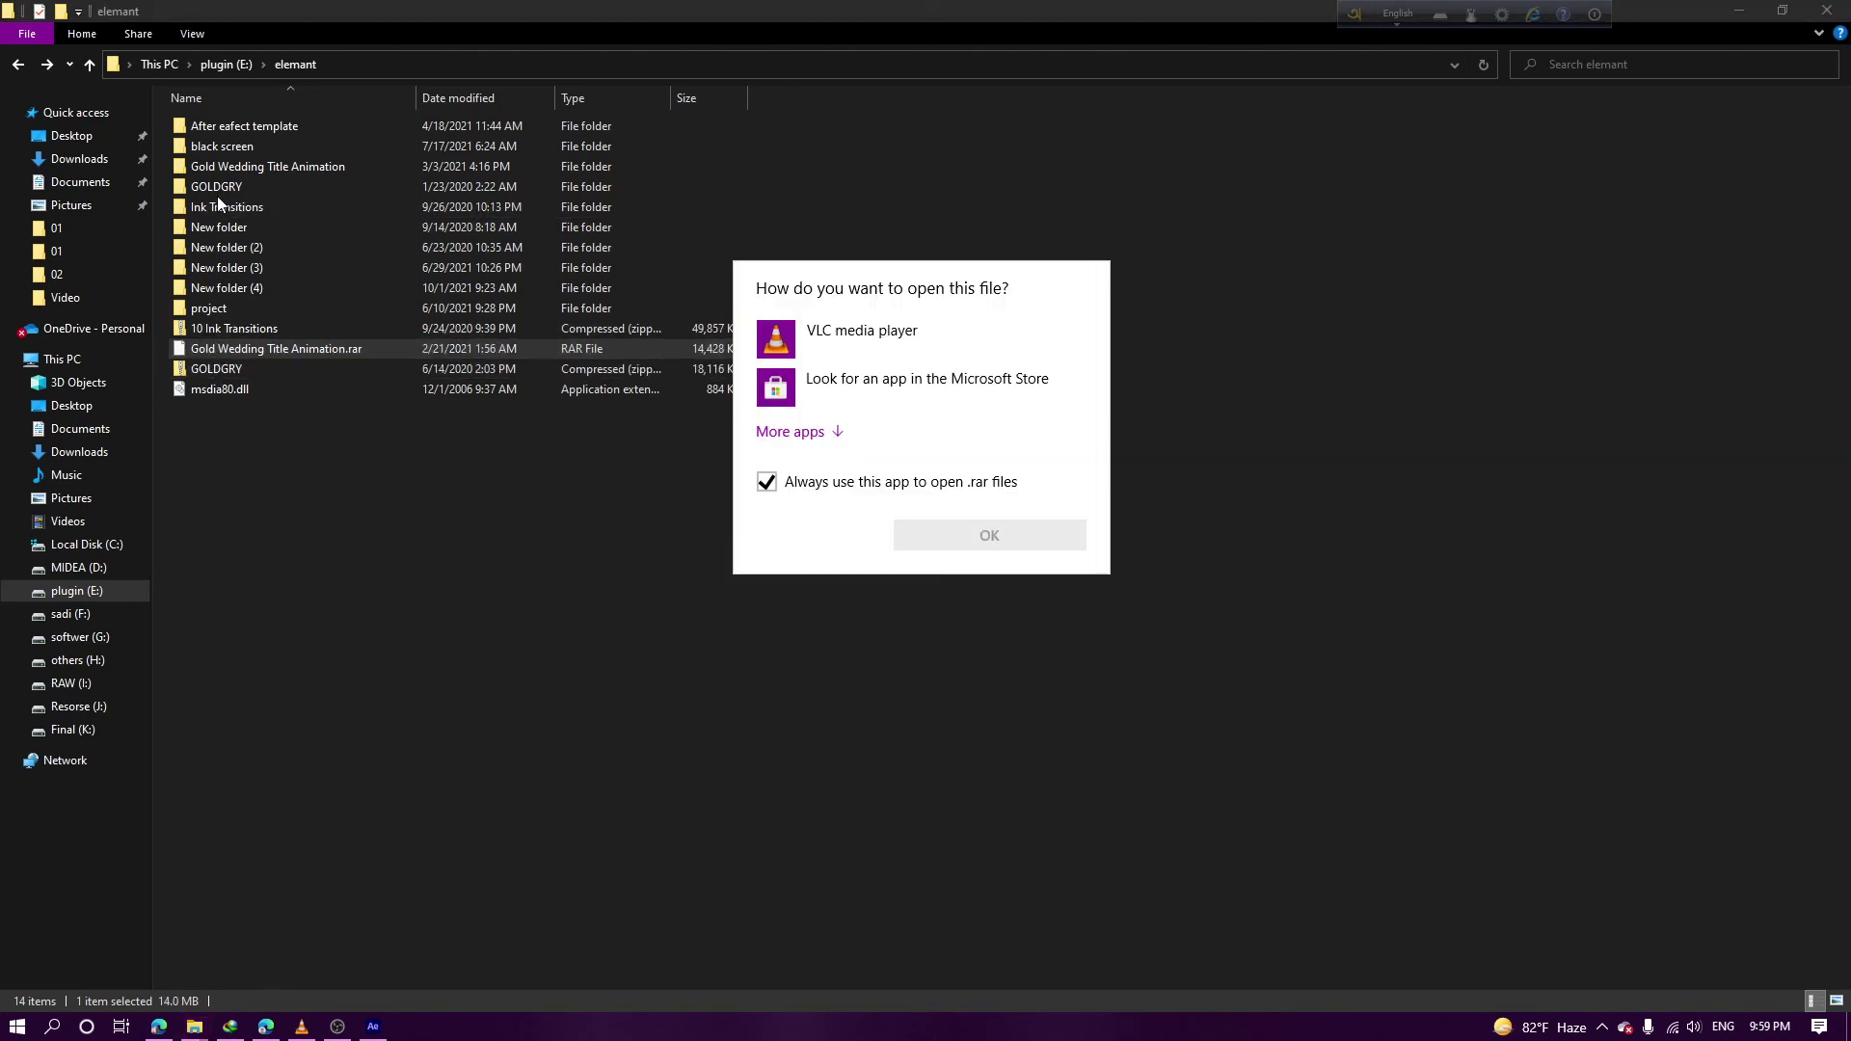
click(217, 194)
click(217, 189)
double_click(217, 189)
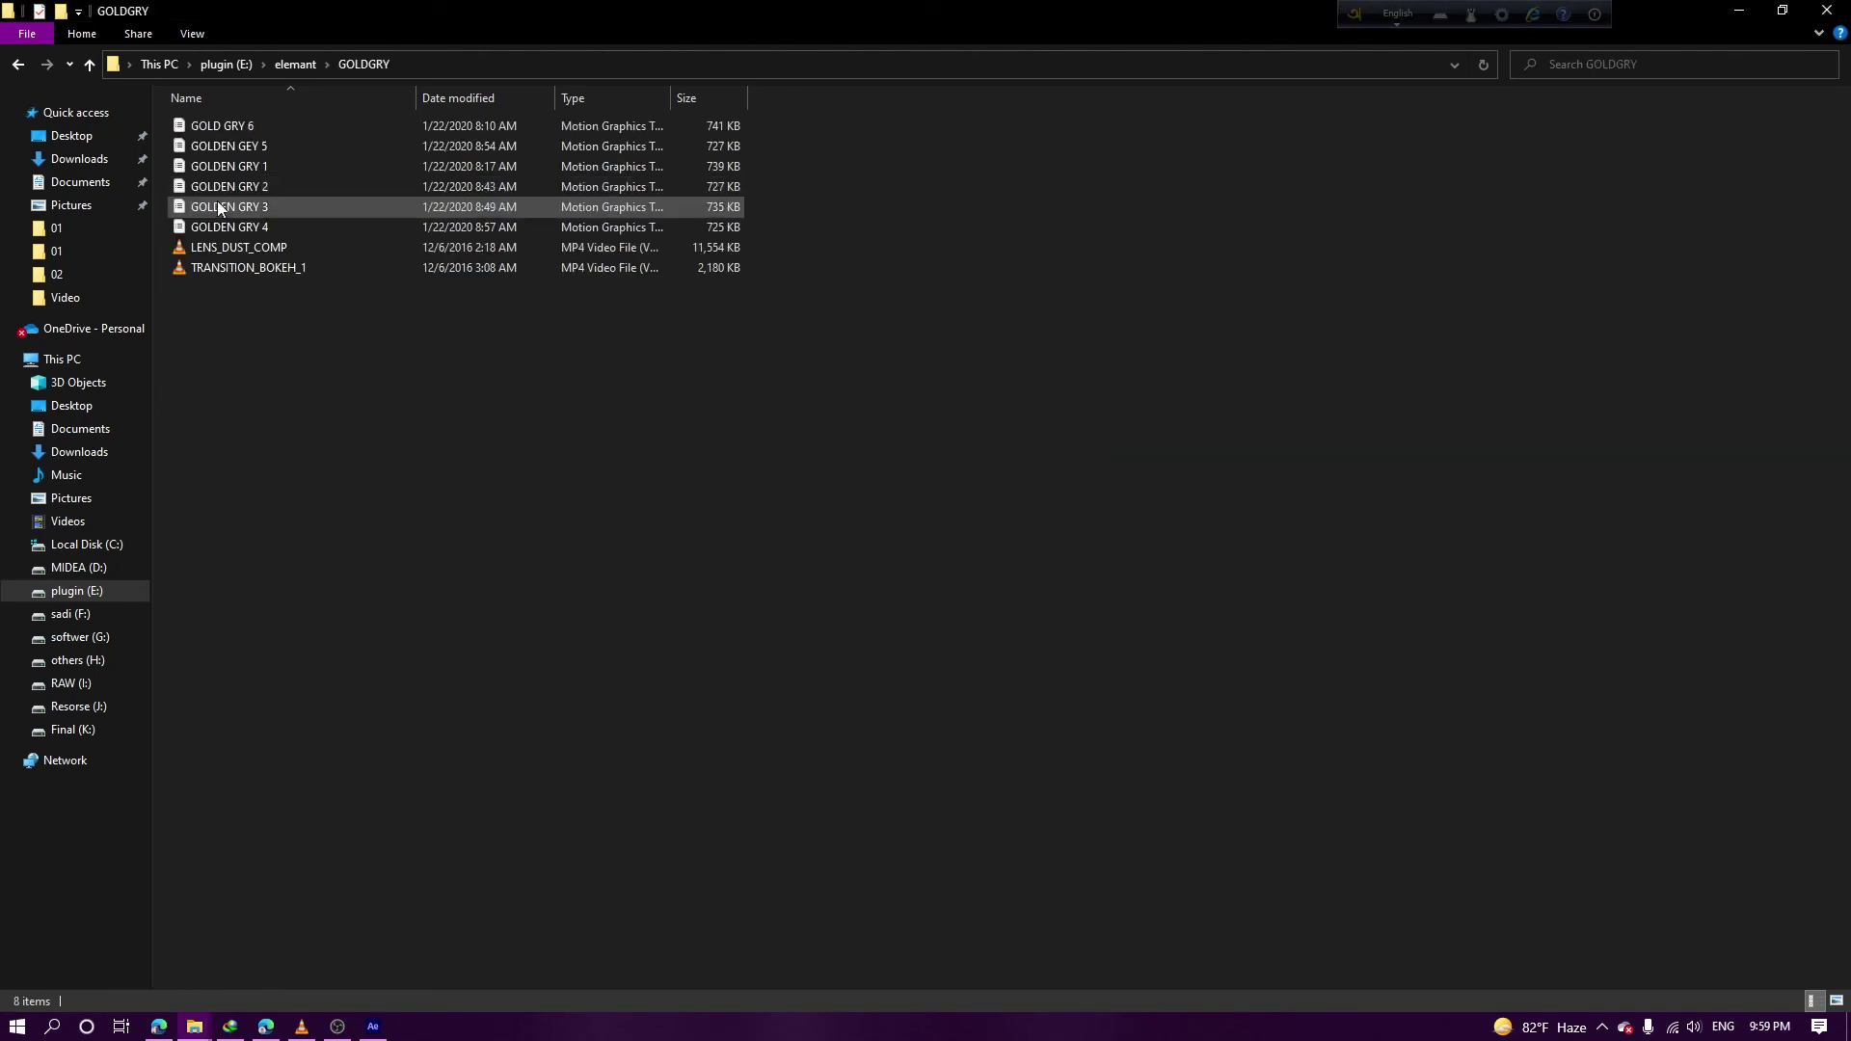
key(alt+Left)
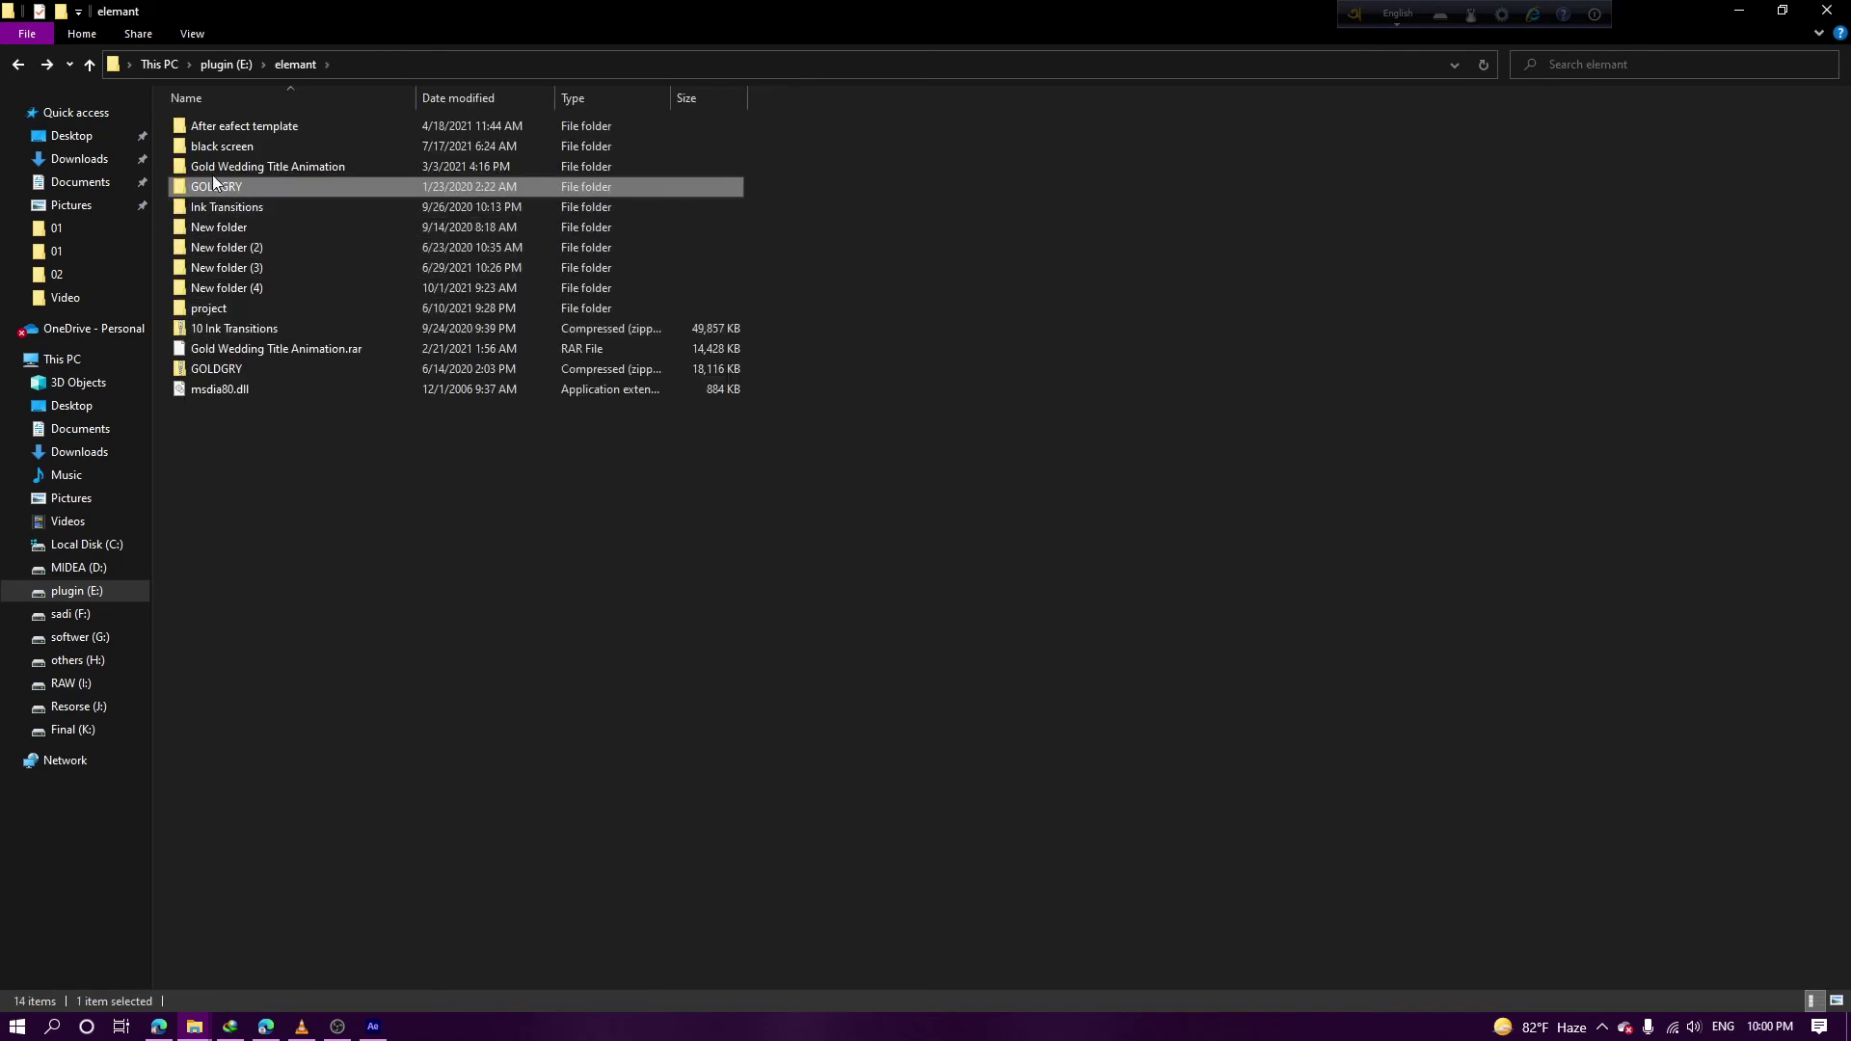
double_click(227, 127)
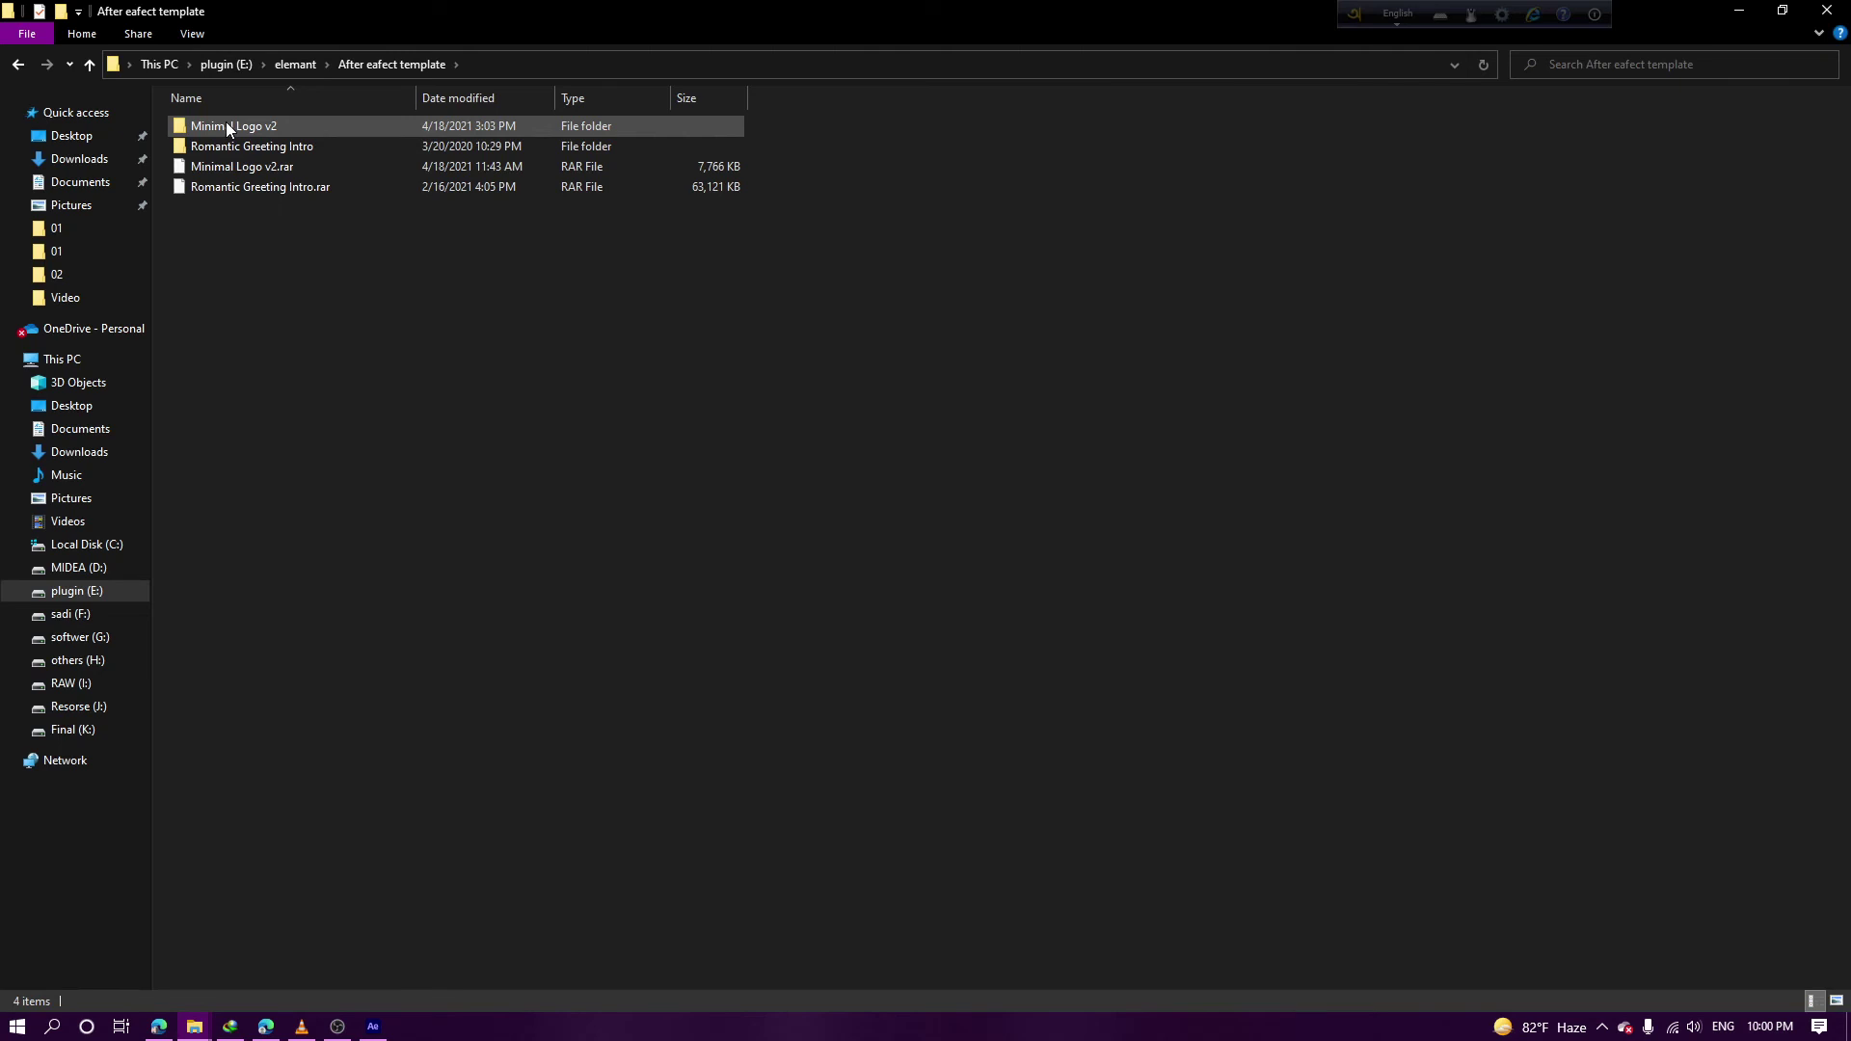
key(alt+Left)
double_click(217, 167)
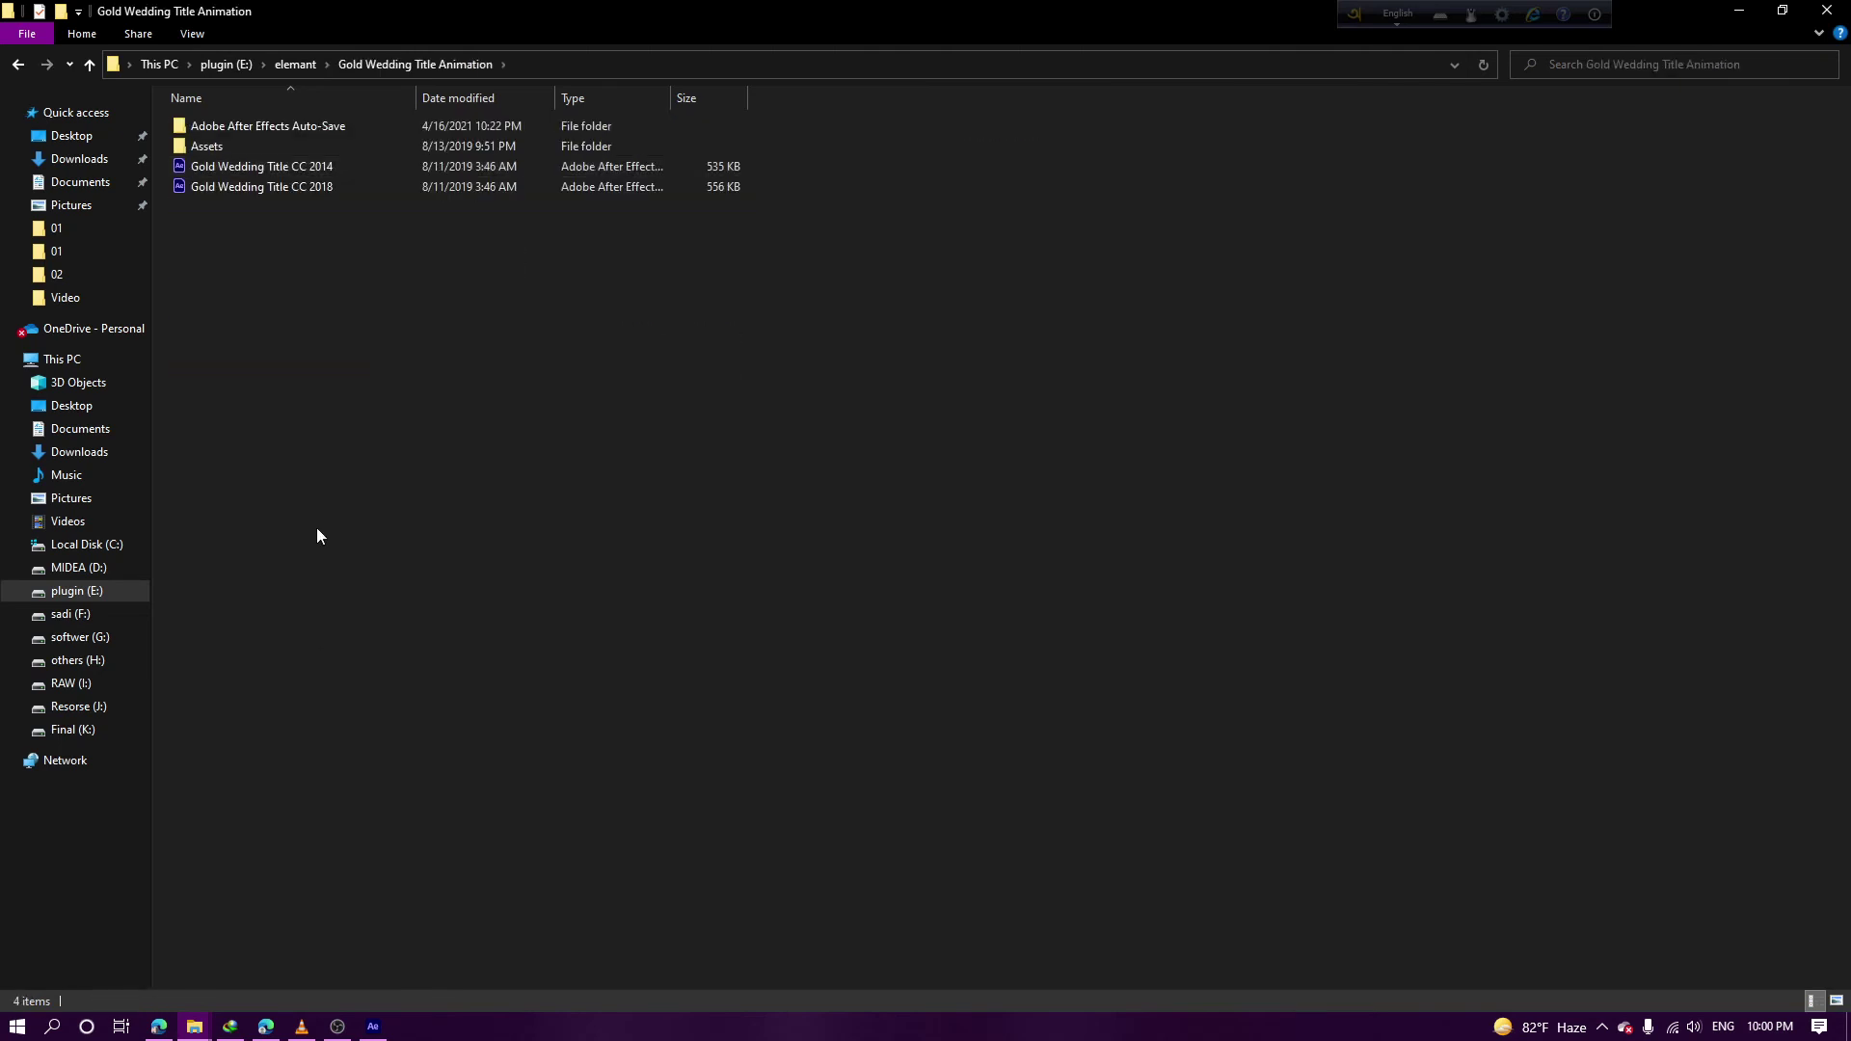
Scrub After Effects to 0:00:05:07, then quit it without saving
click(374, 1027)
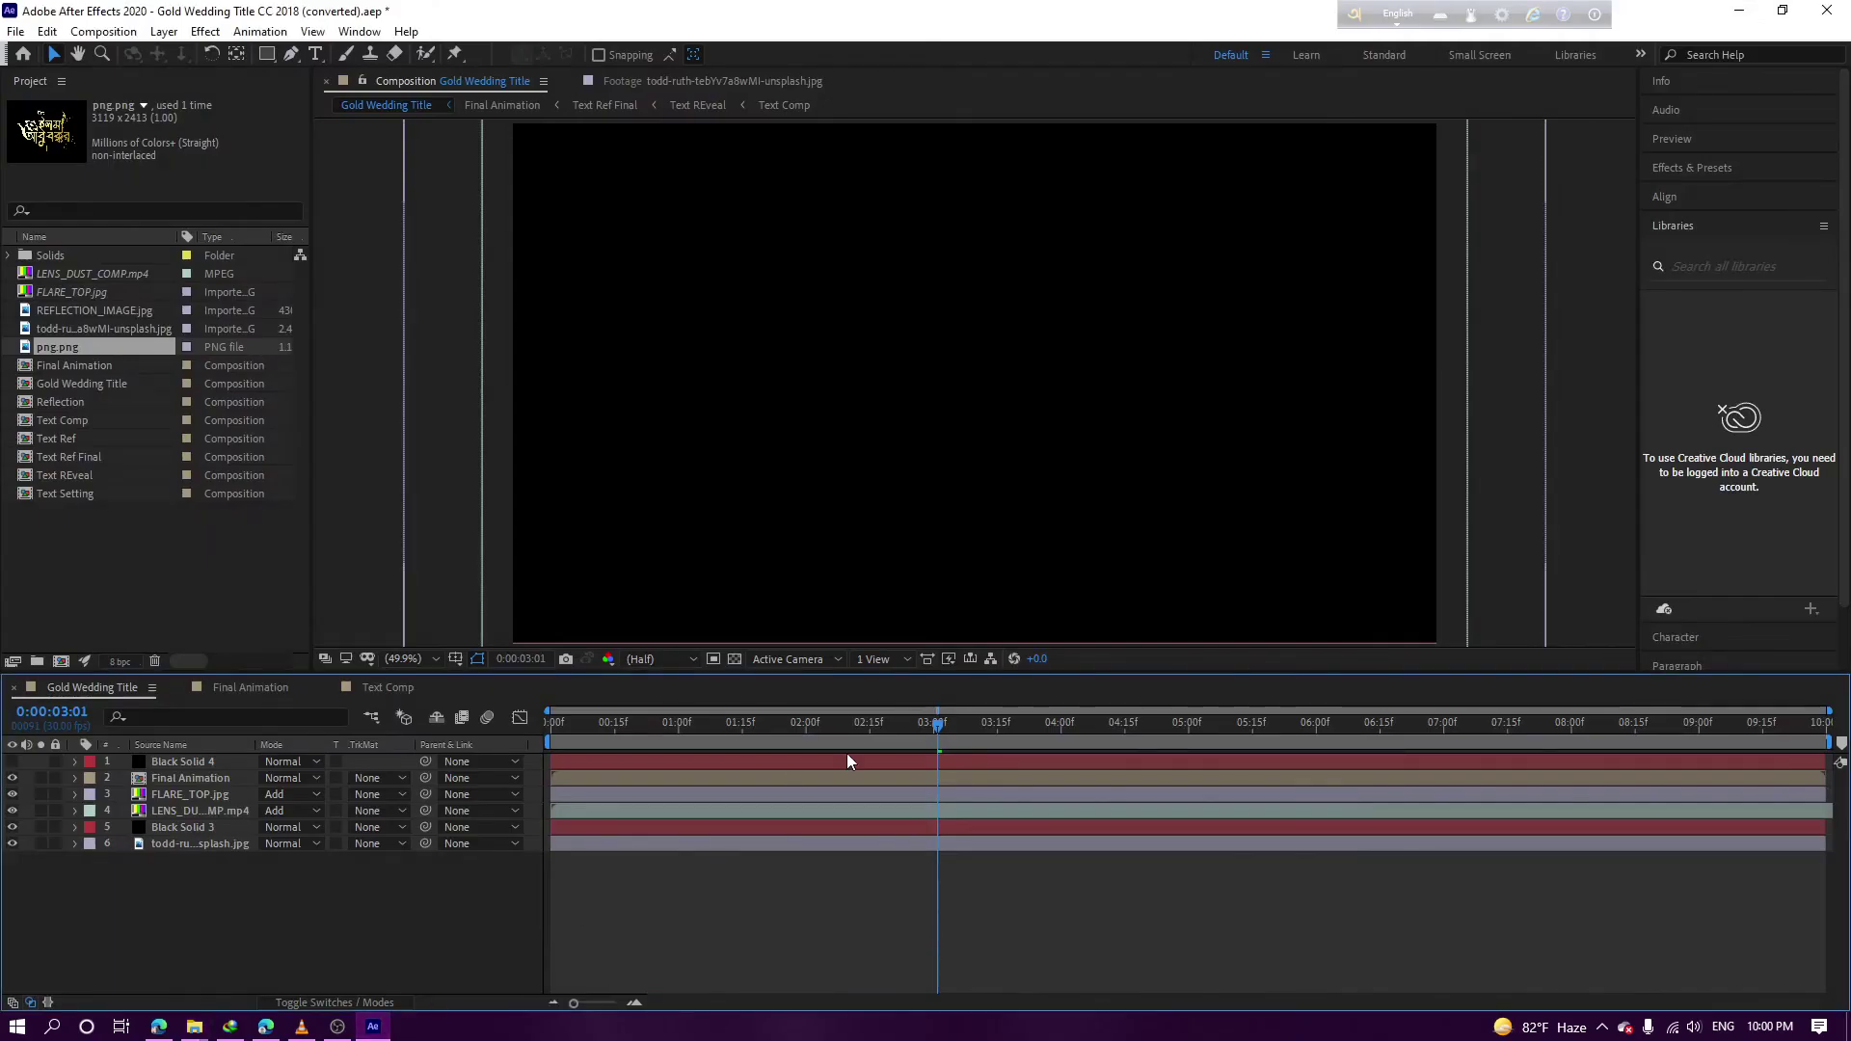
click(1119, 737)
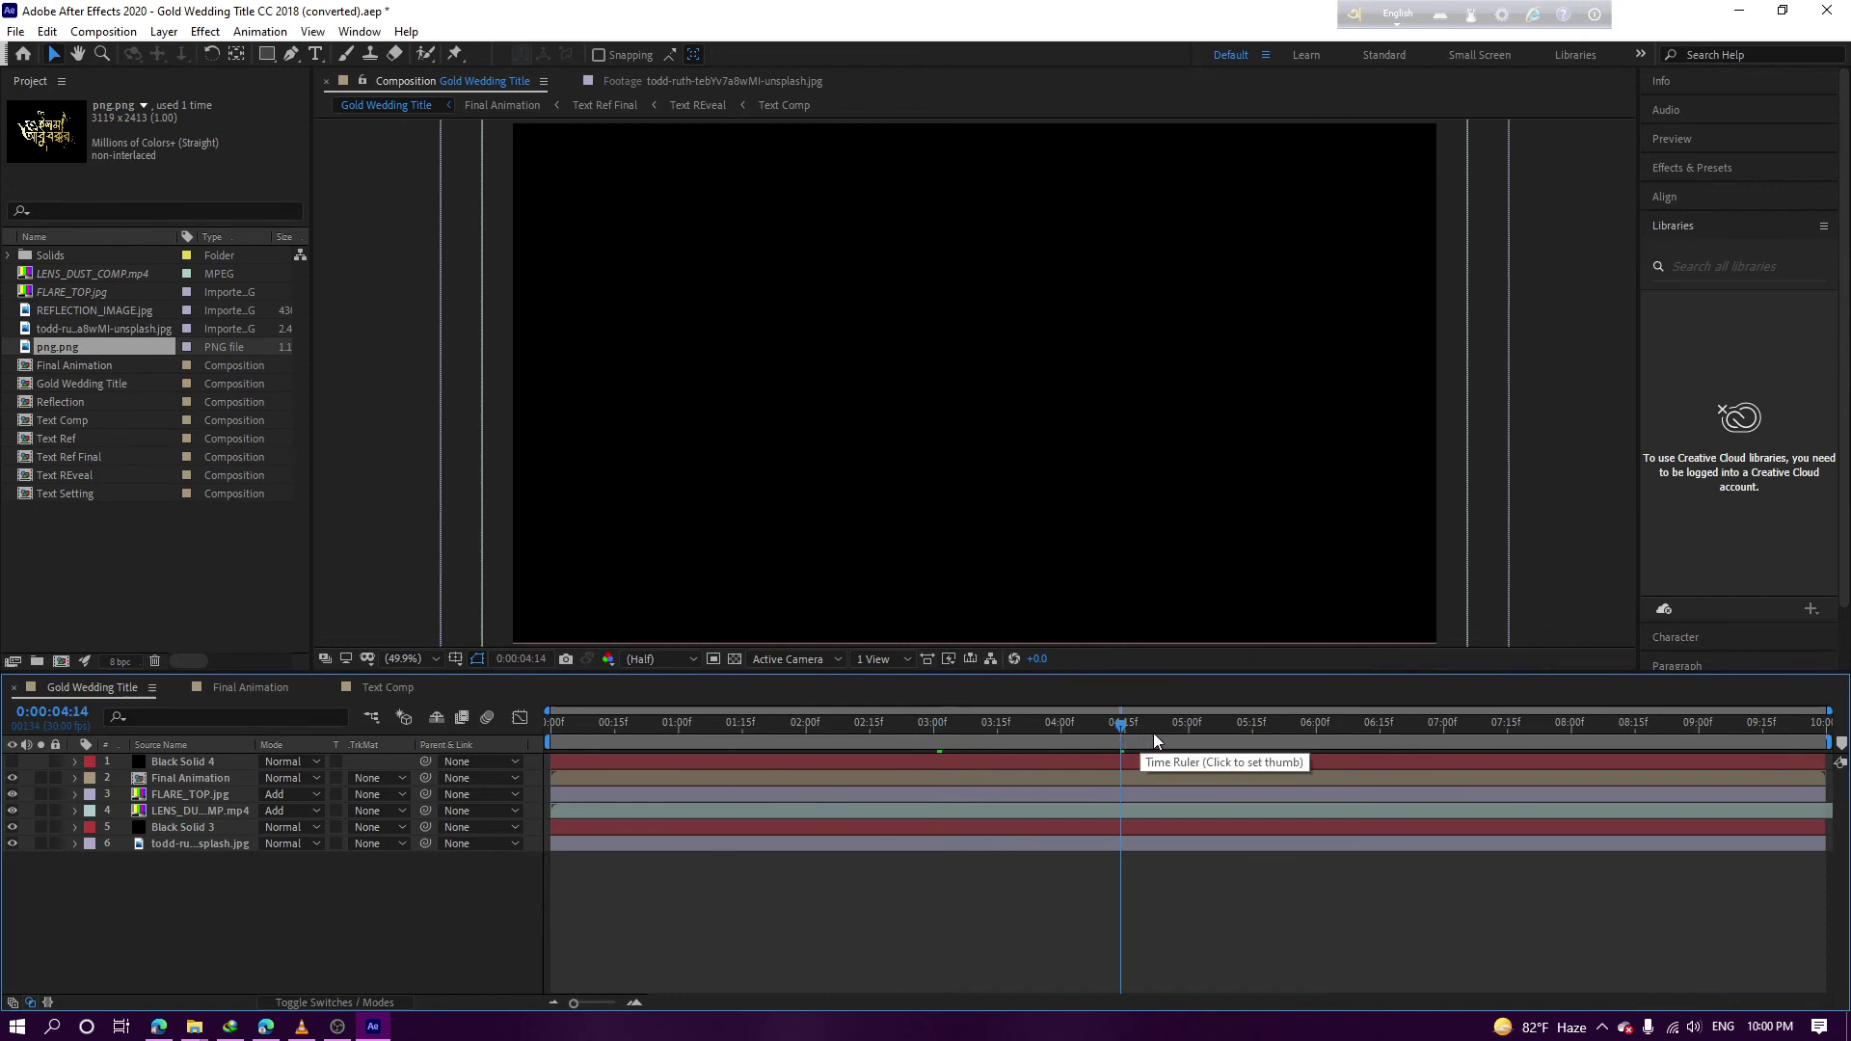
click(1218, 727)
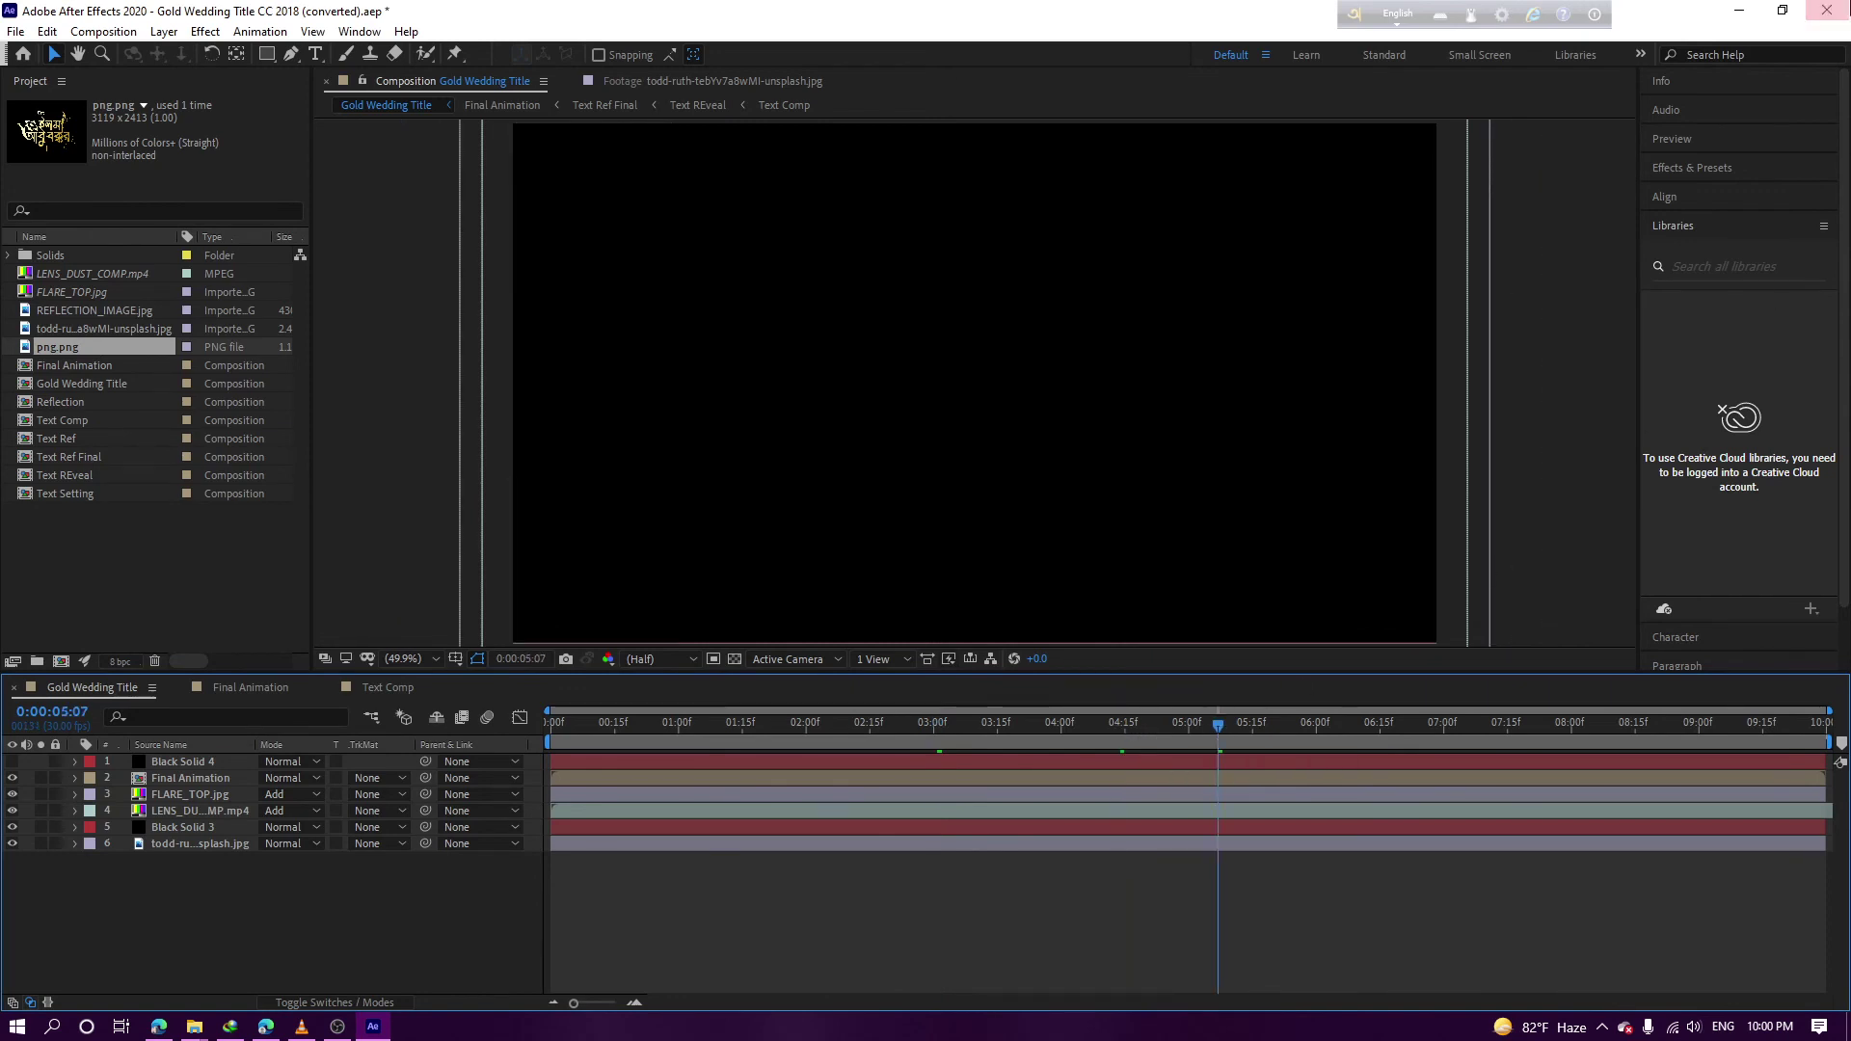
click(1826, 10)
click(1026, 536)
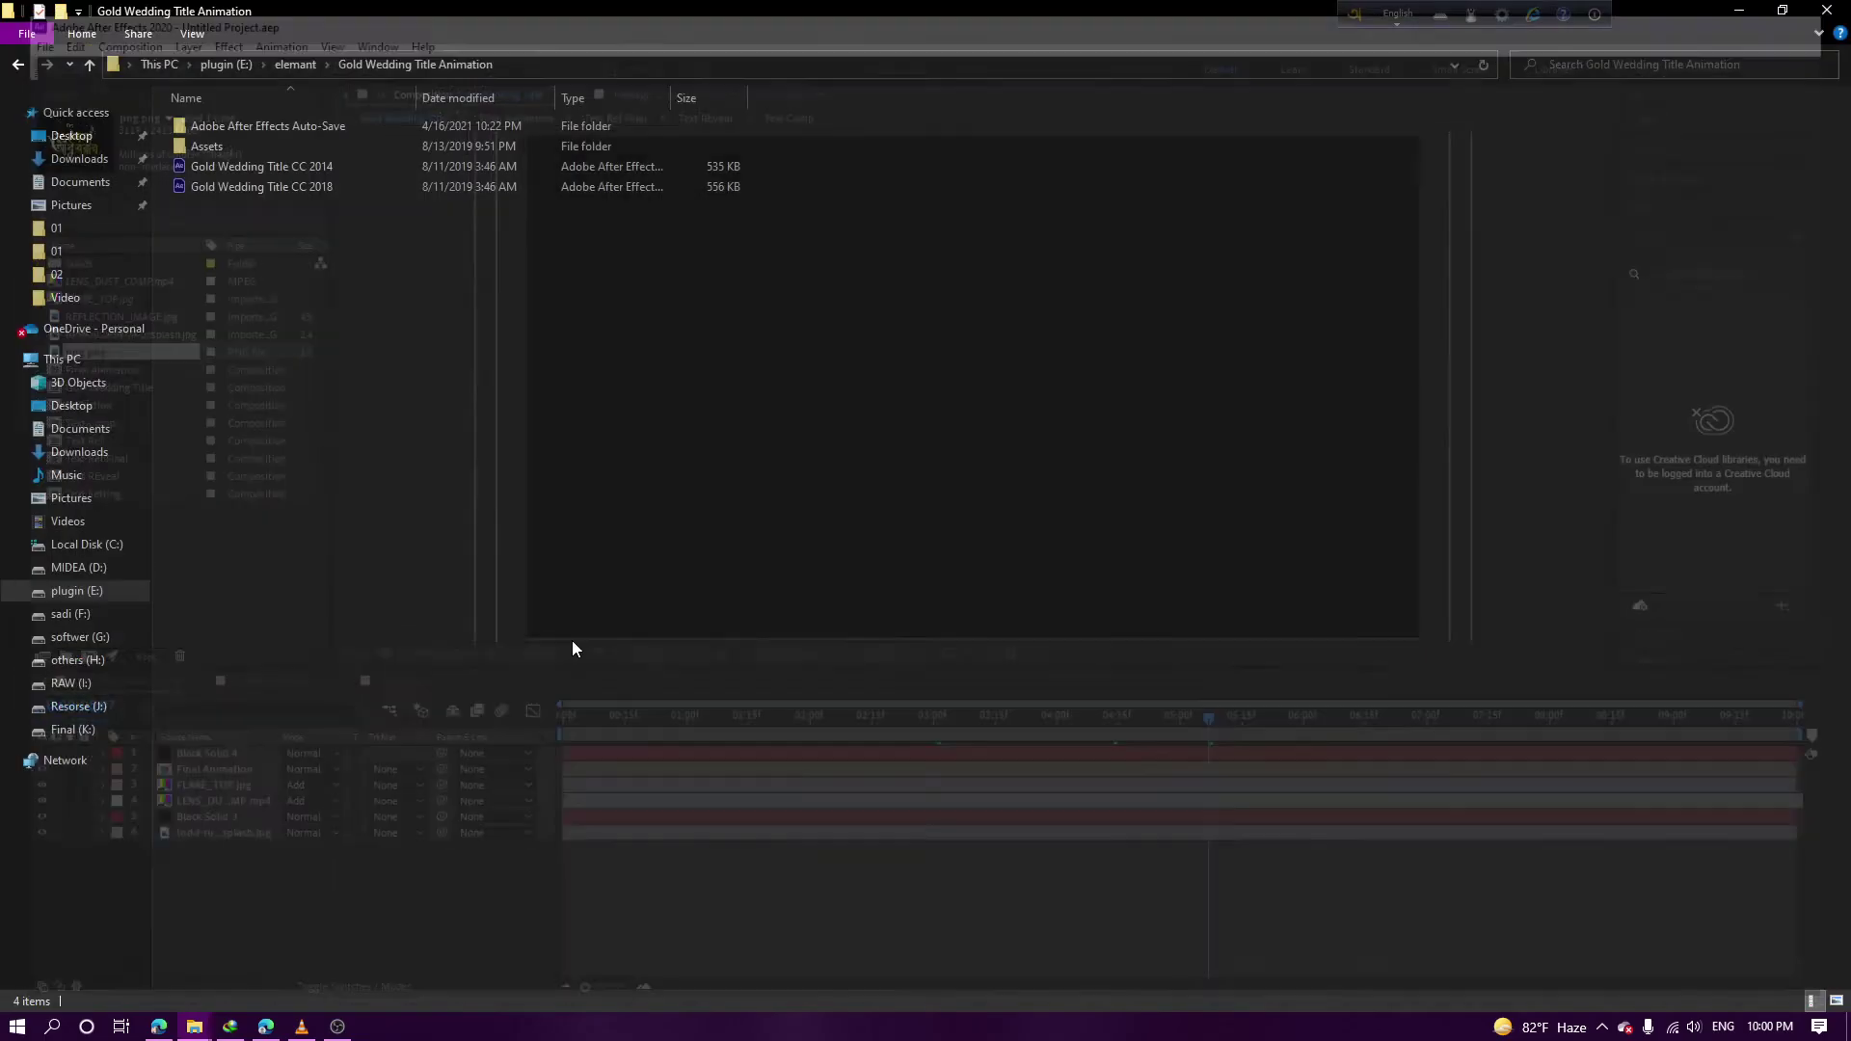
Reopen Gold Wedding Title CC 2018.aep, accepting cache, conversion, MasterOfBreak font substitution and missing-files dialogs
double_click(222, 187)
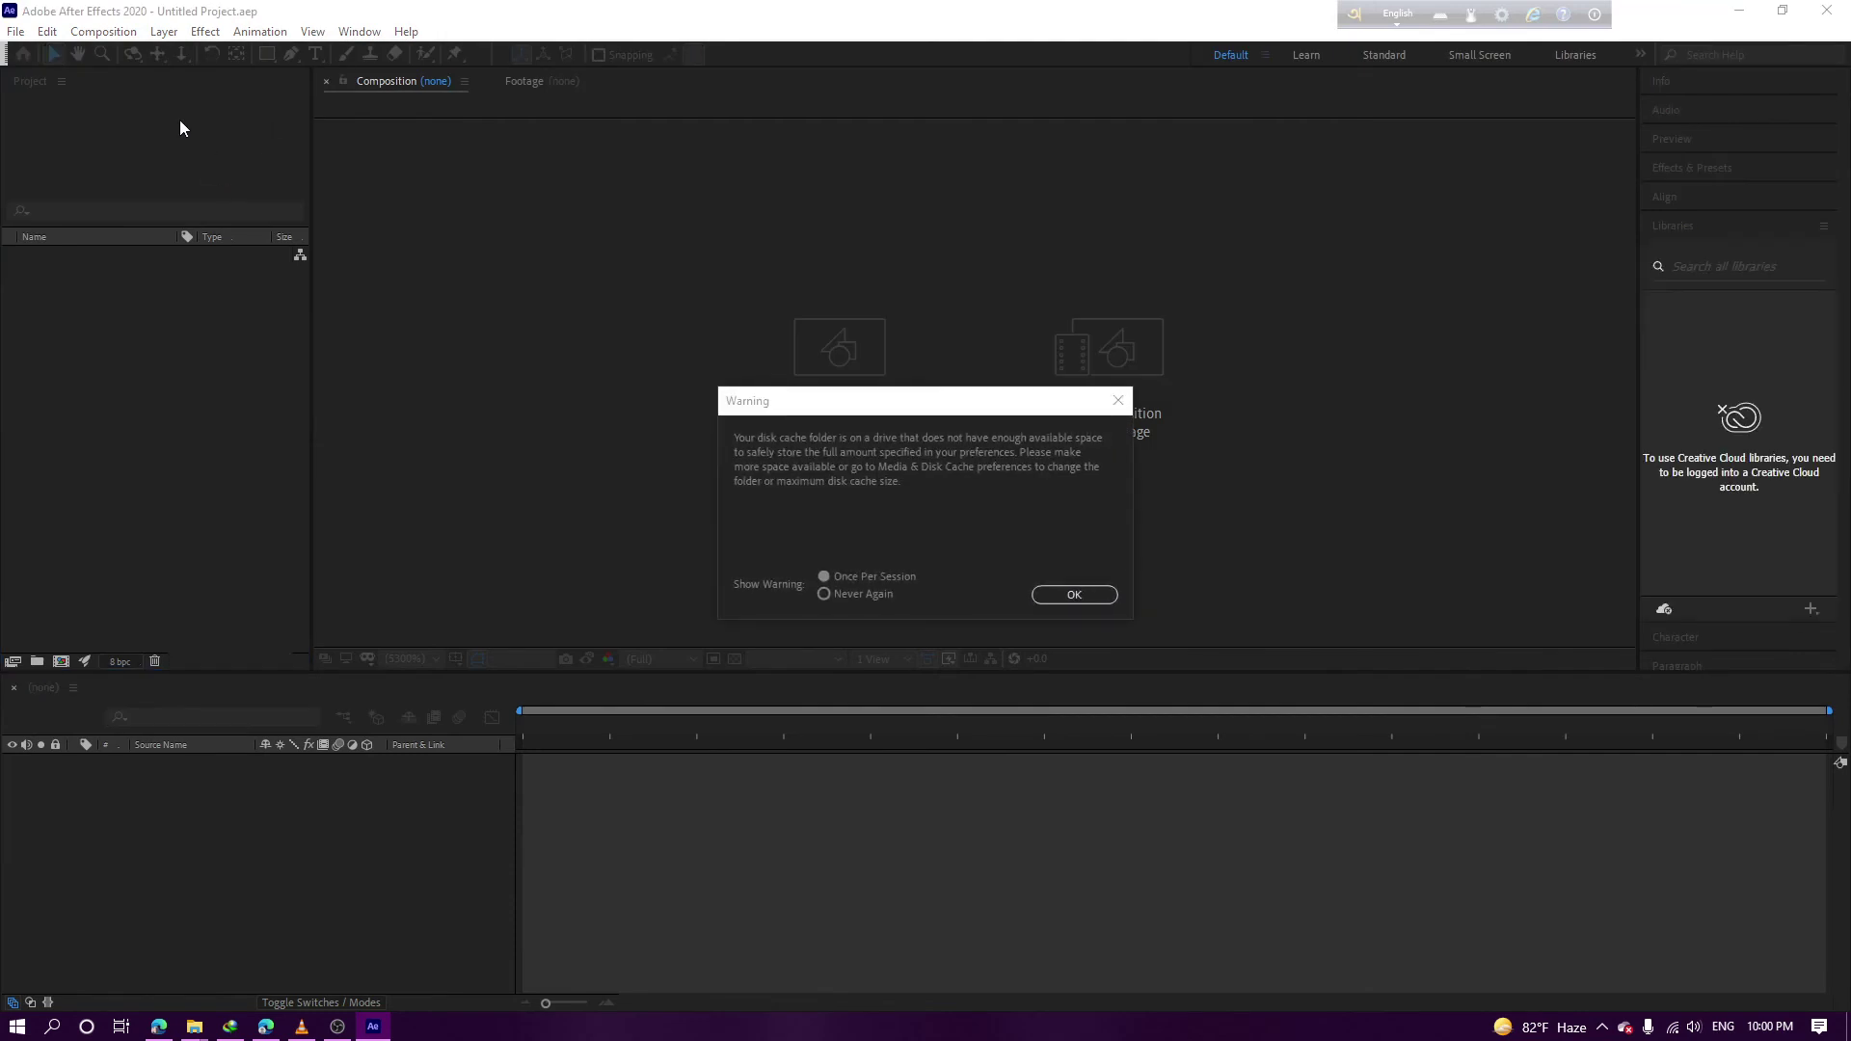
click(1080, 594)
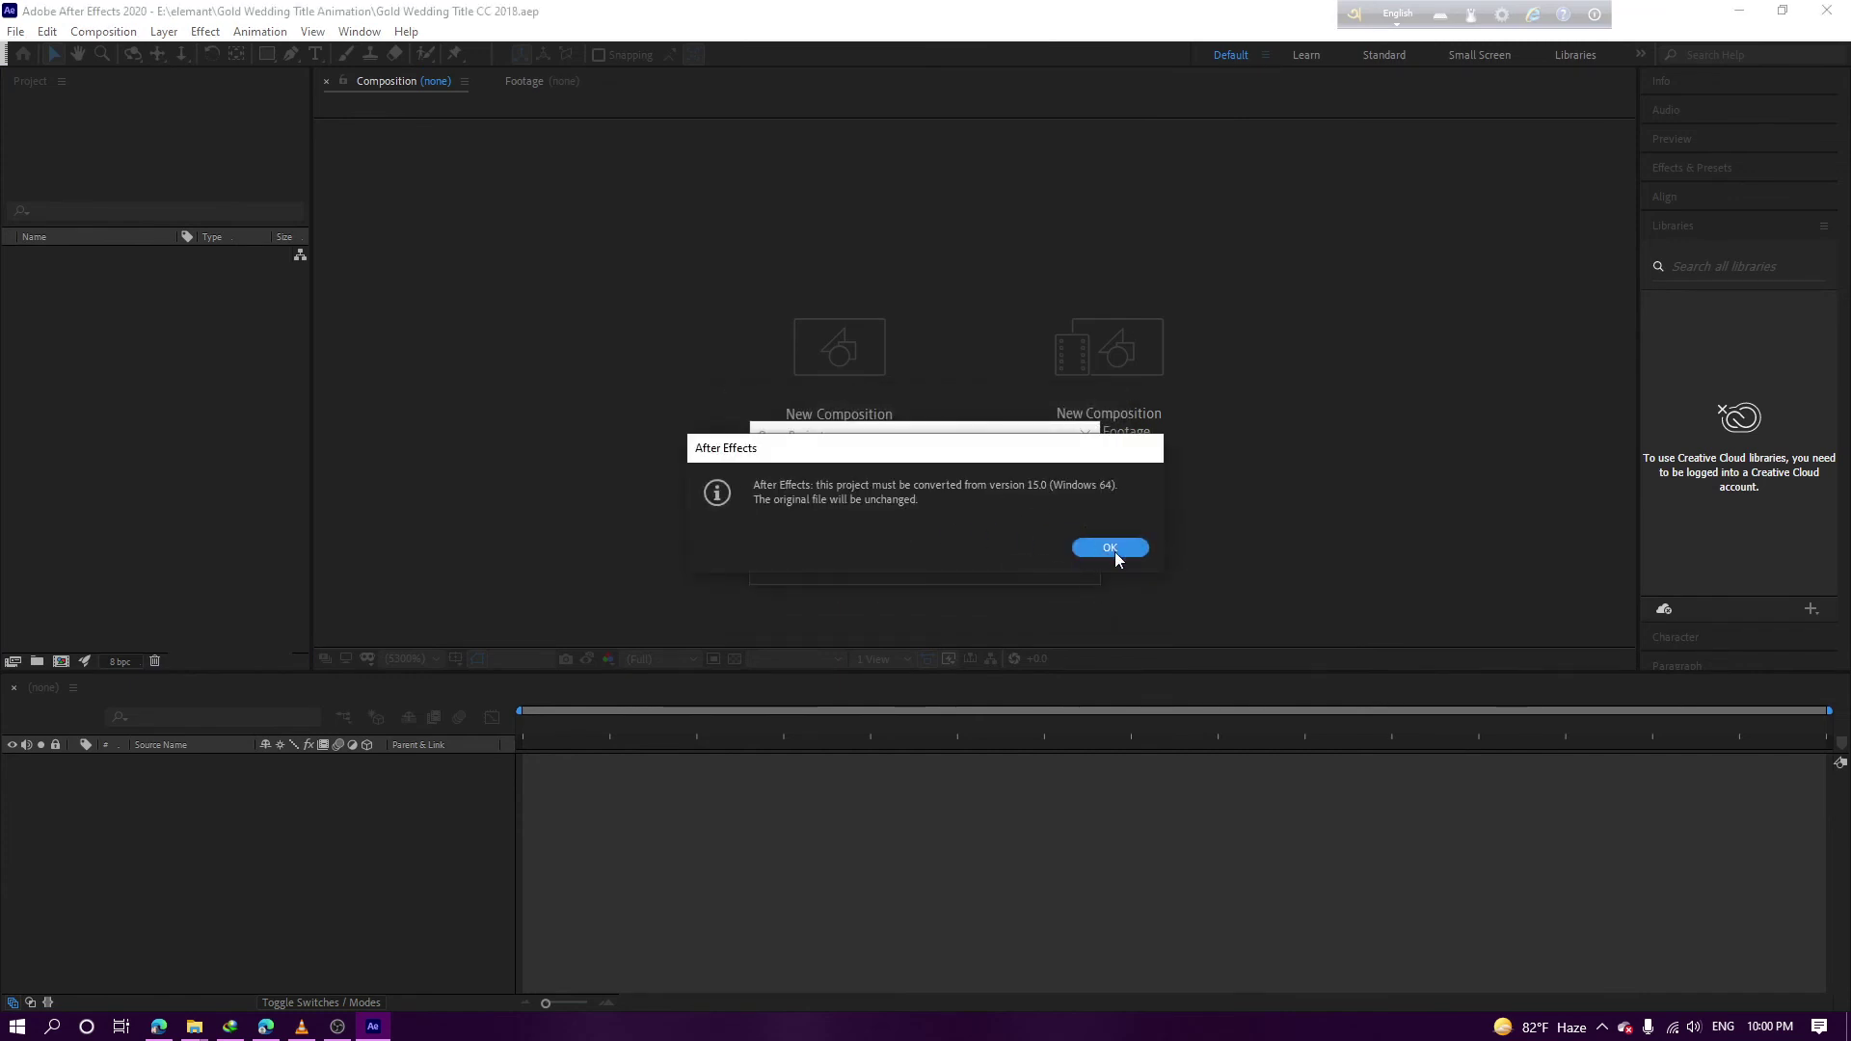
click(1115, 552)
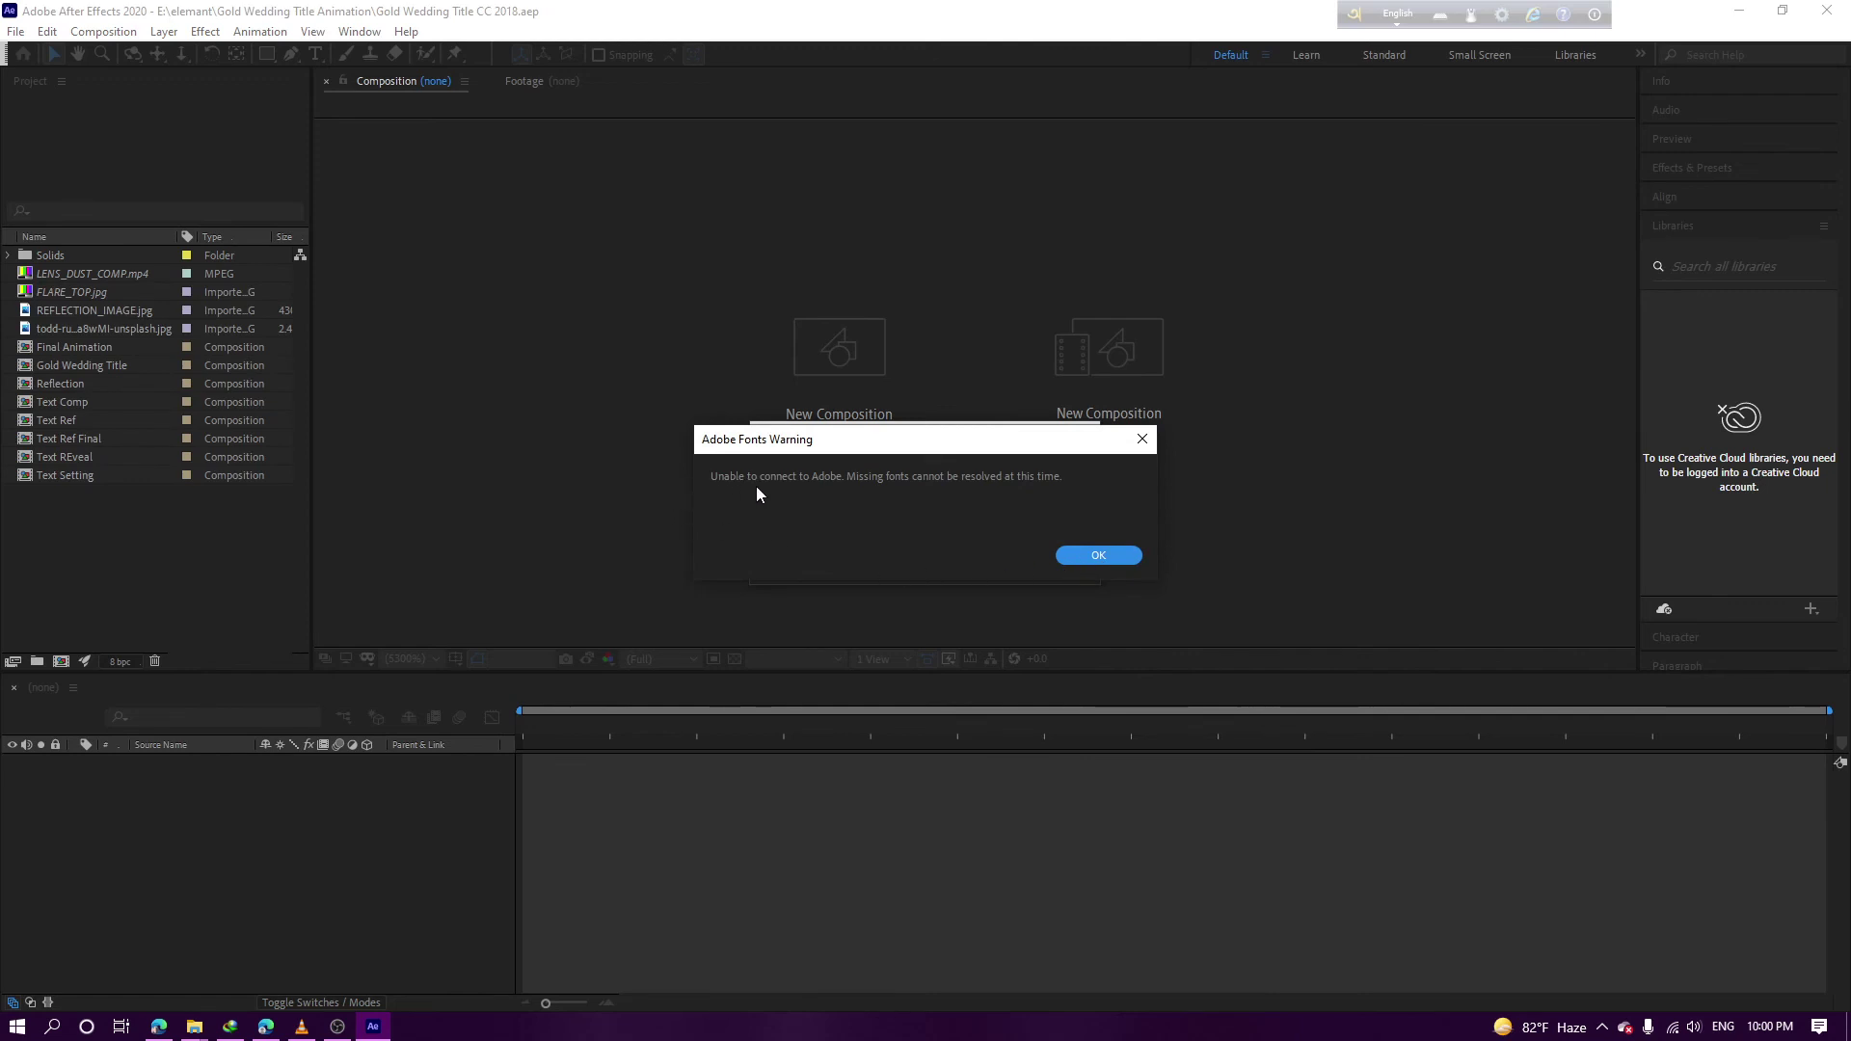
click(1090, 558)
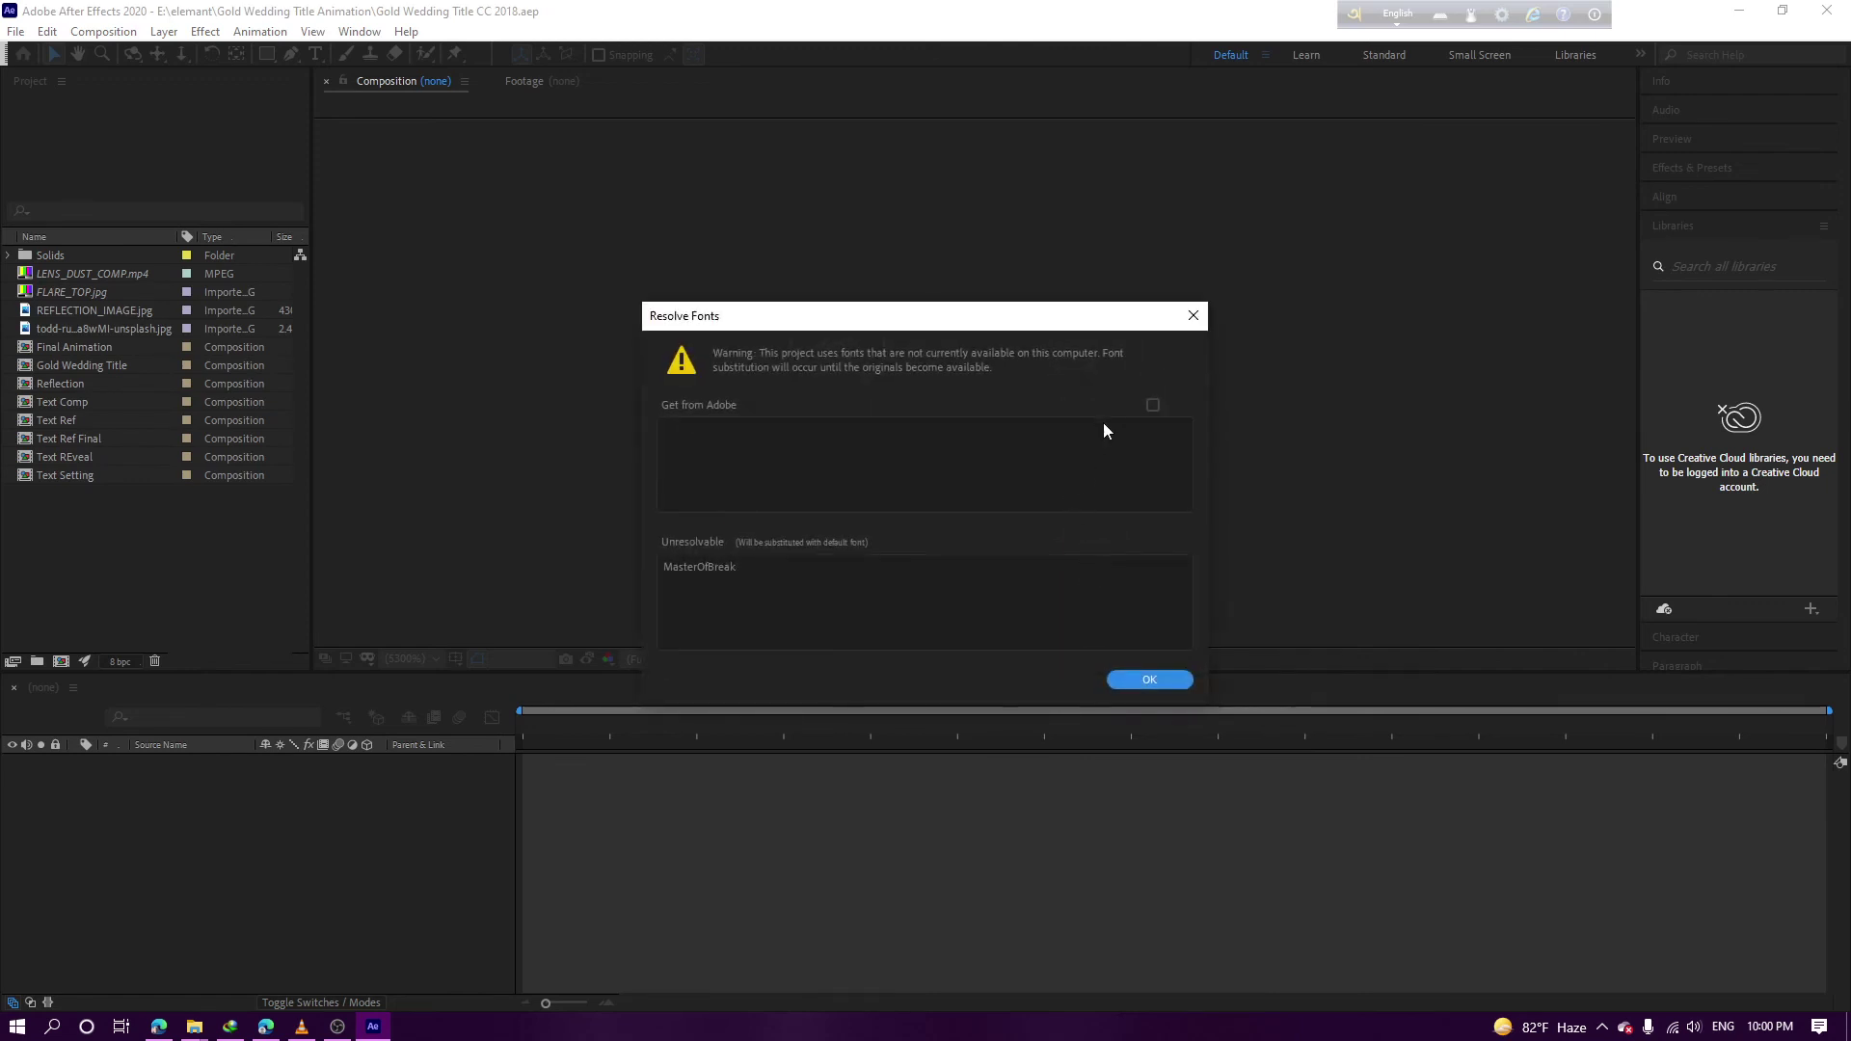
click(1148, 678)
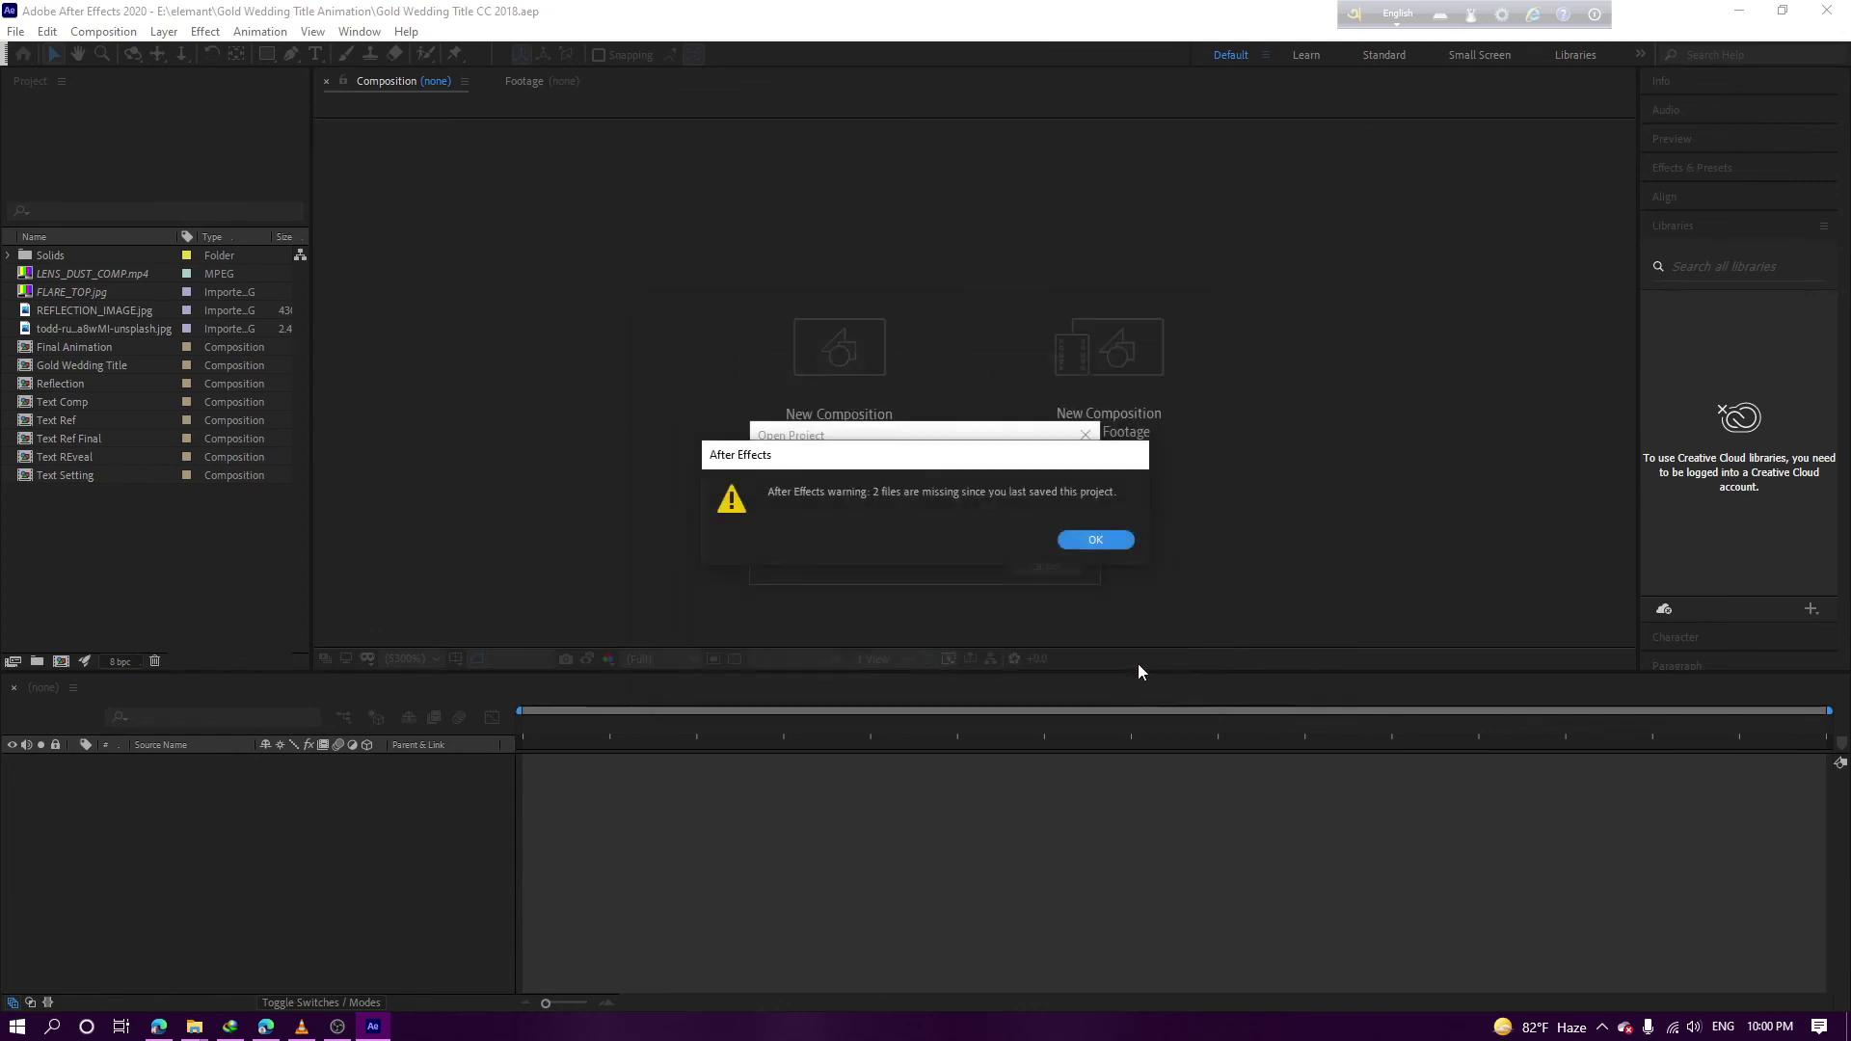
click(1081, 538)
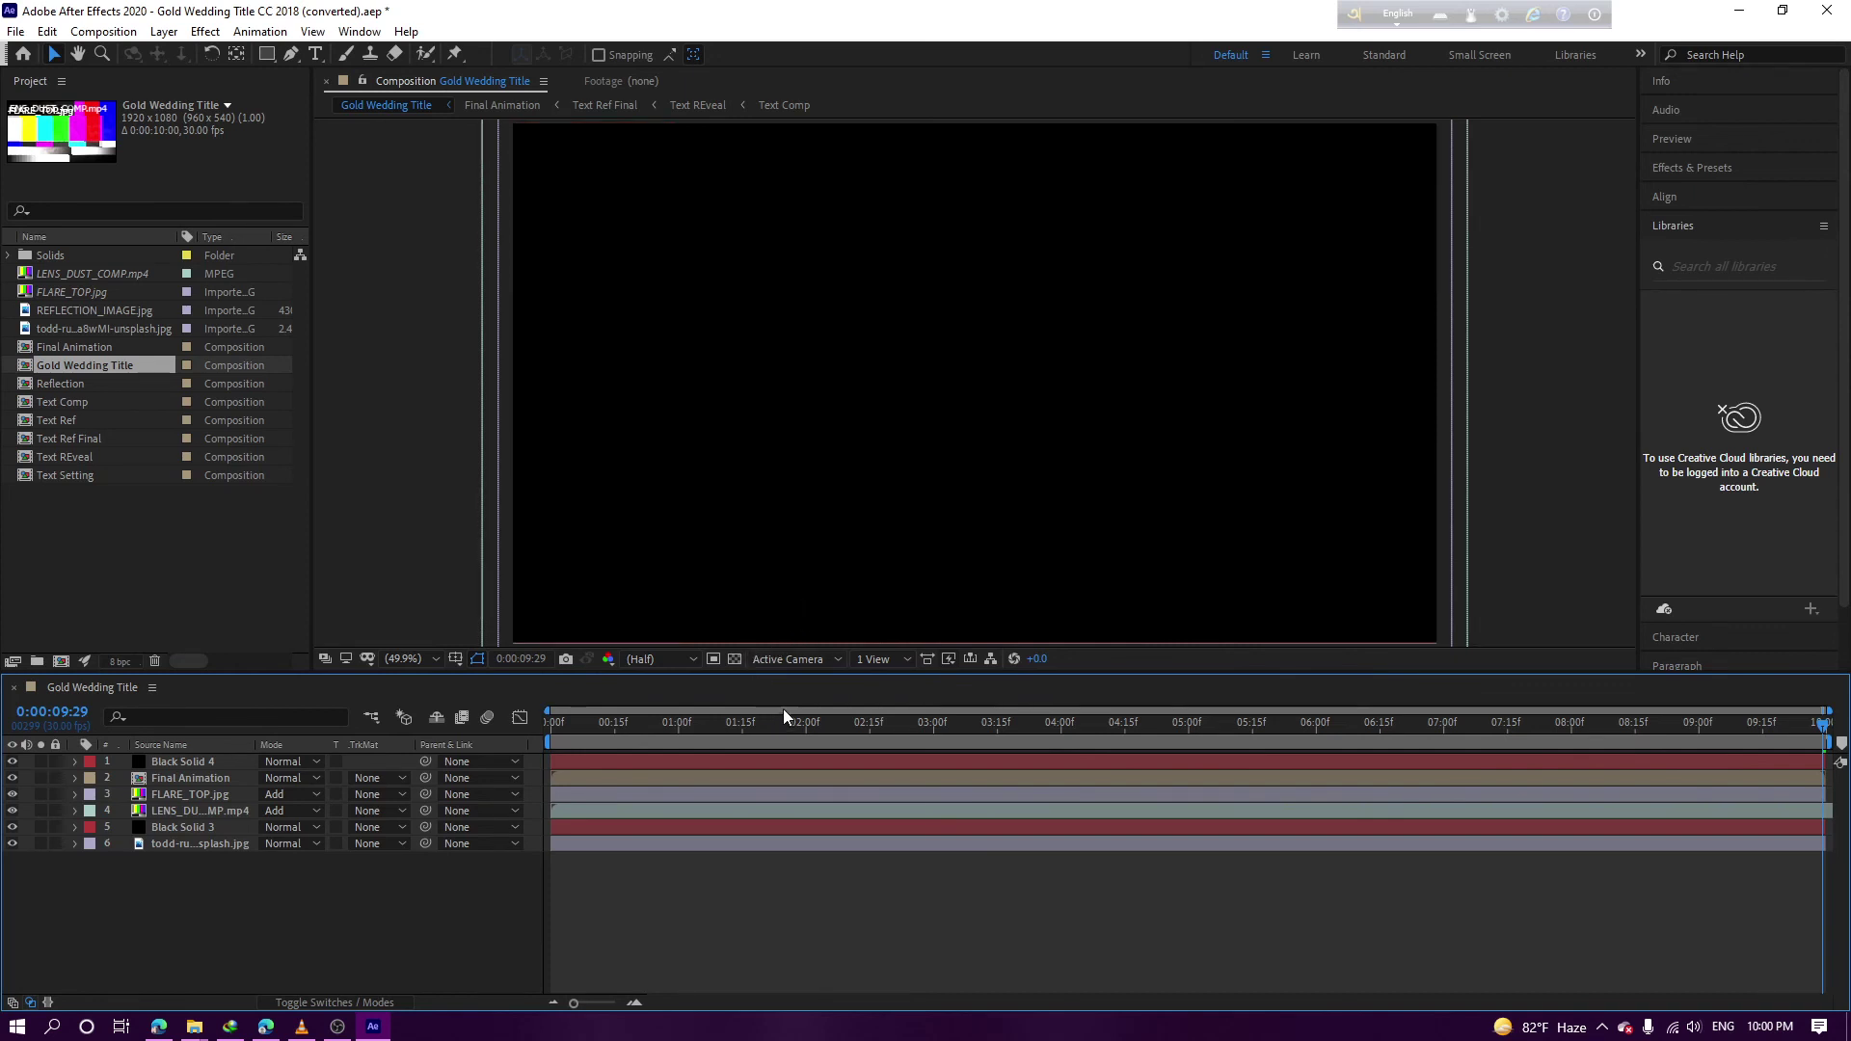
Set the time to 5:15, open Text Comp, and hide the Mark & Rose text layer
click(973, 731)
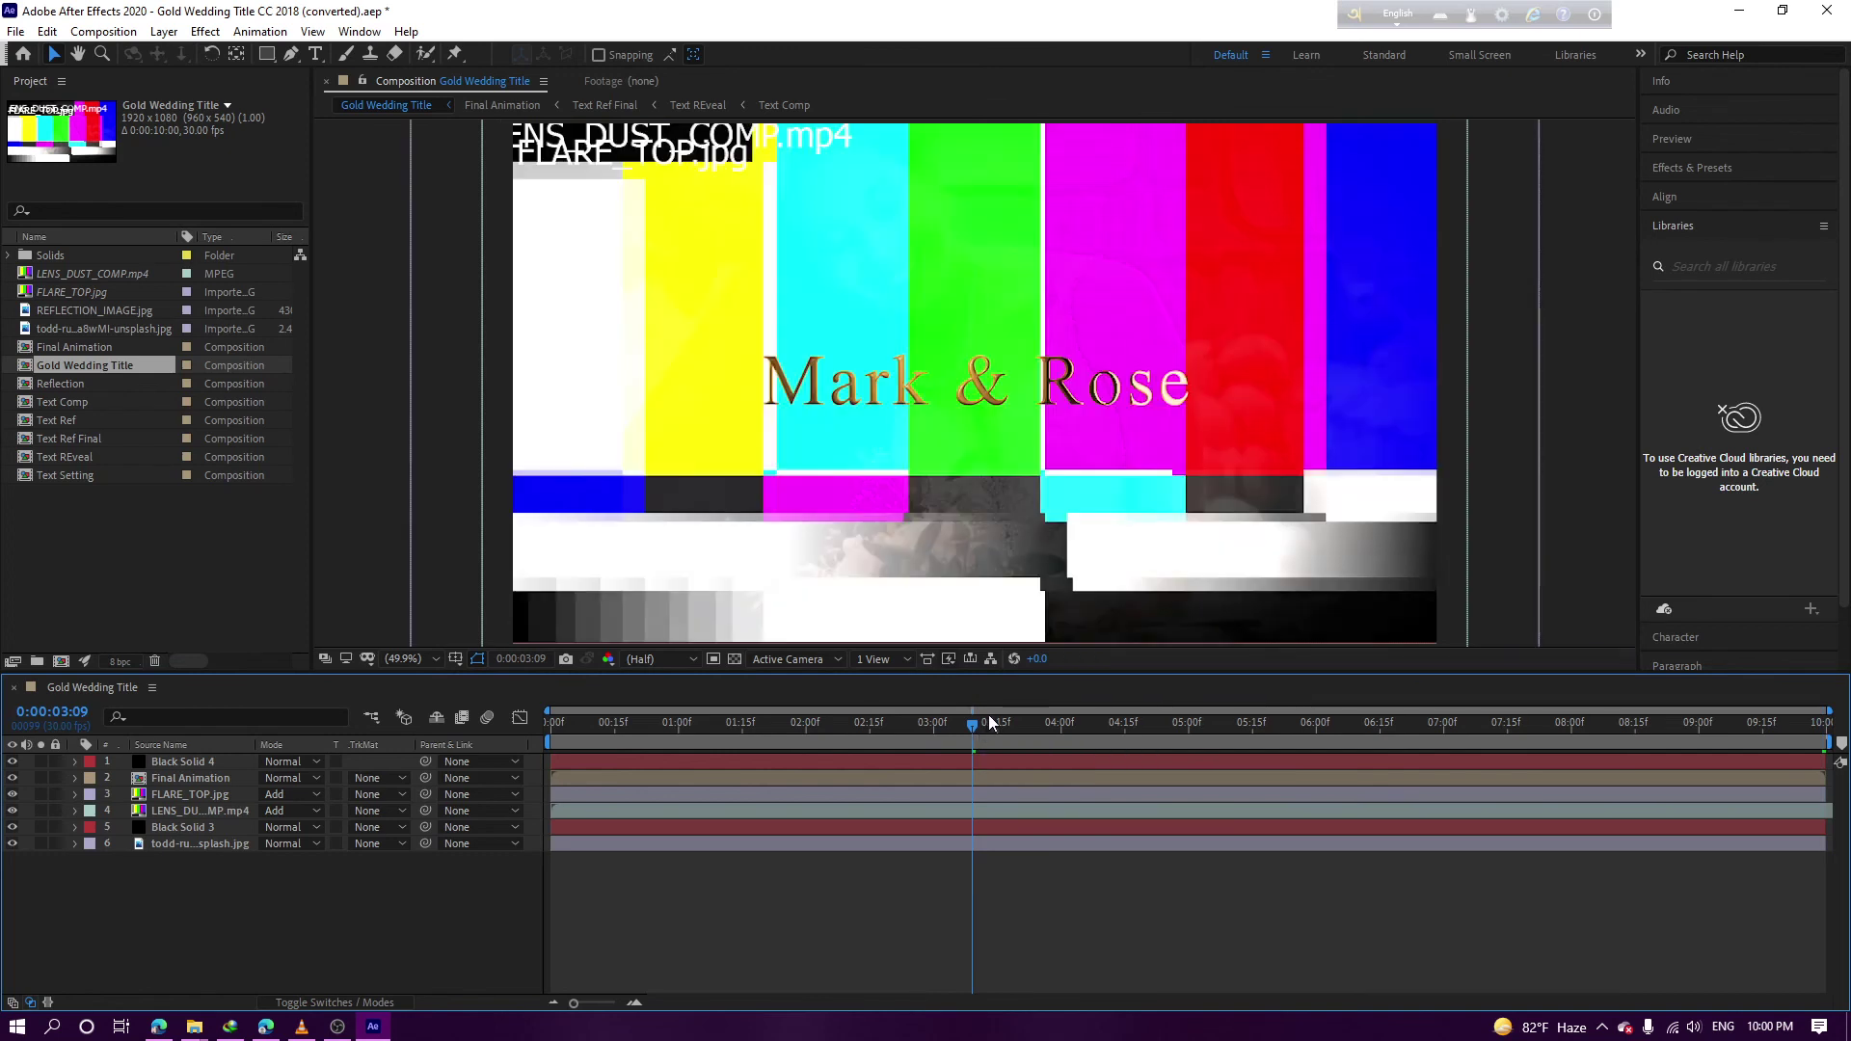
click(1254, 721)
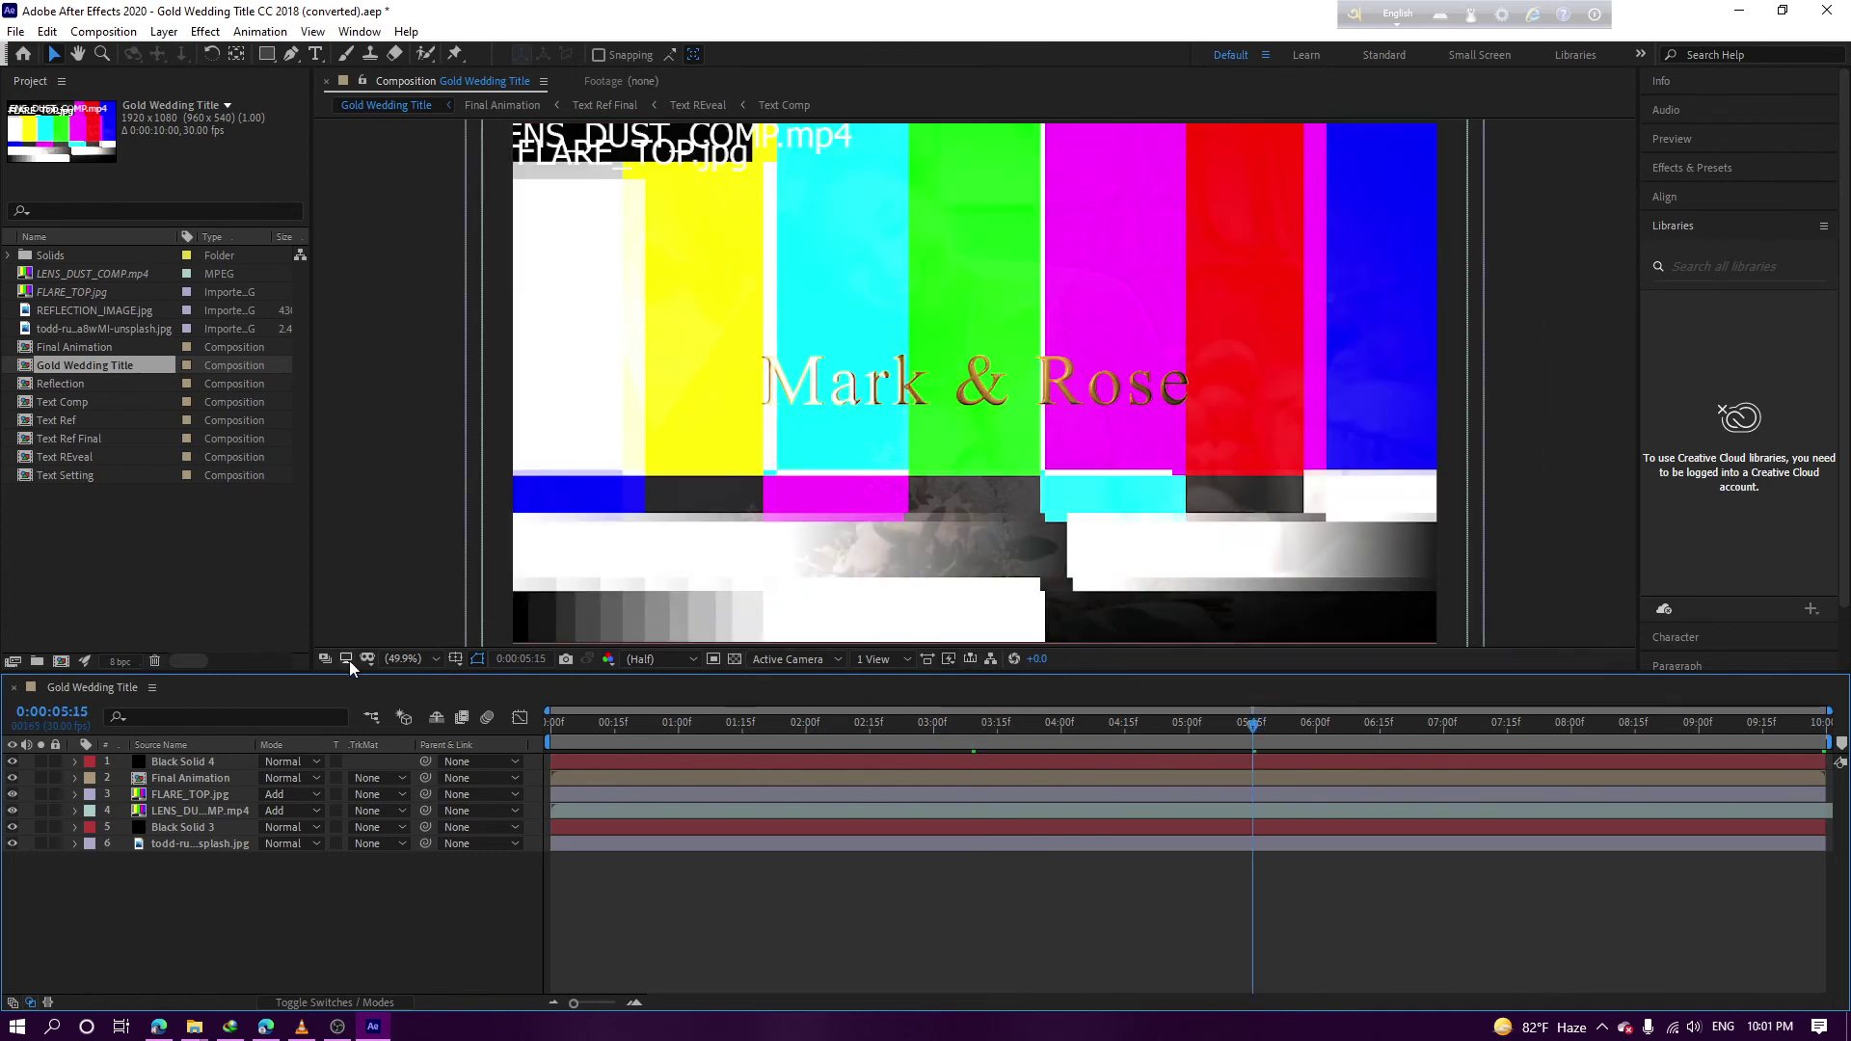
double_click(38, 403)
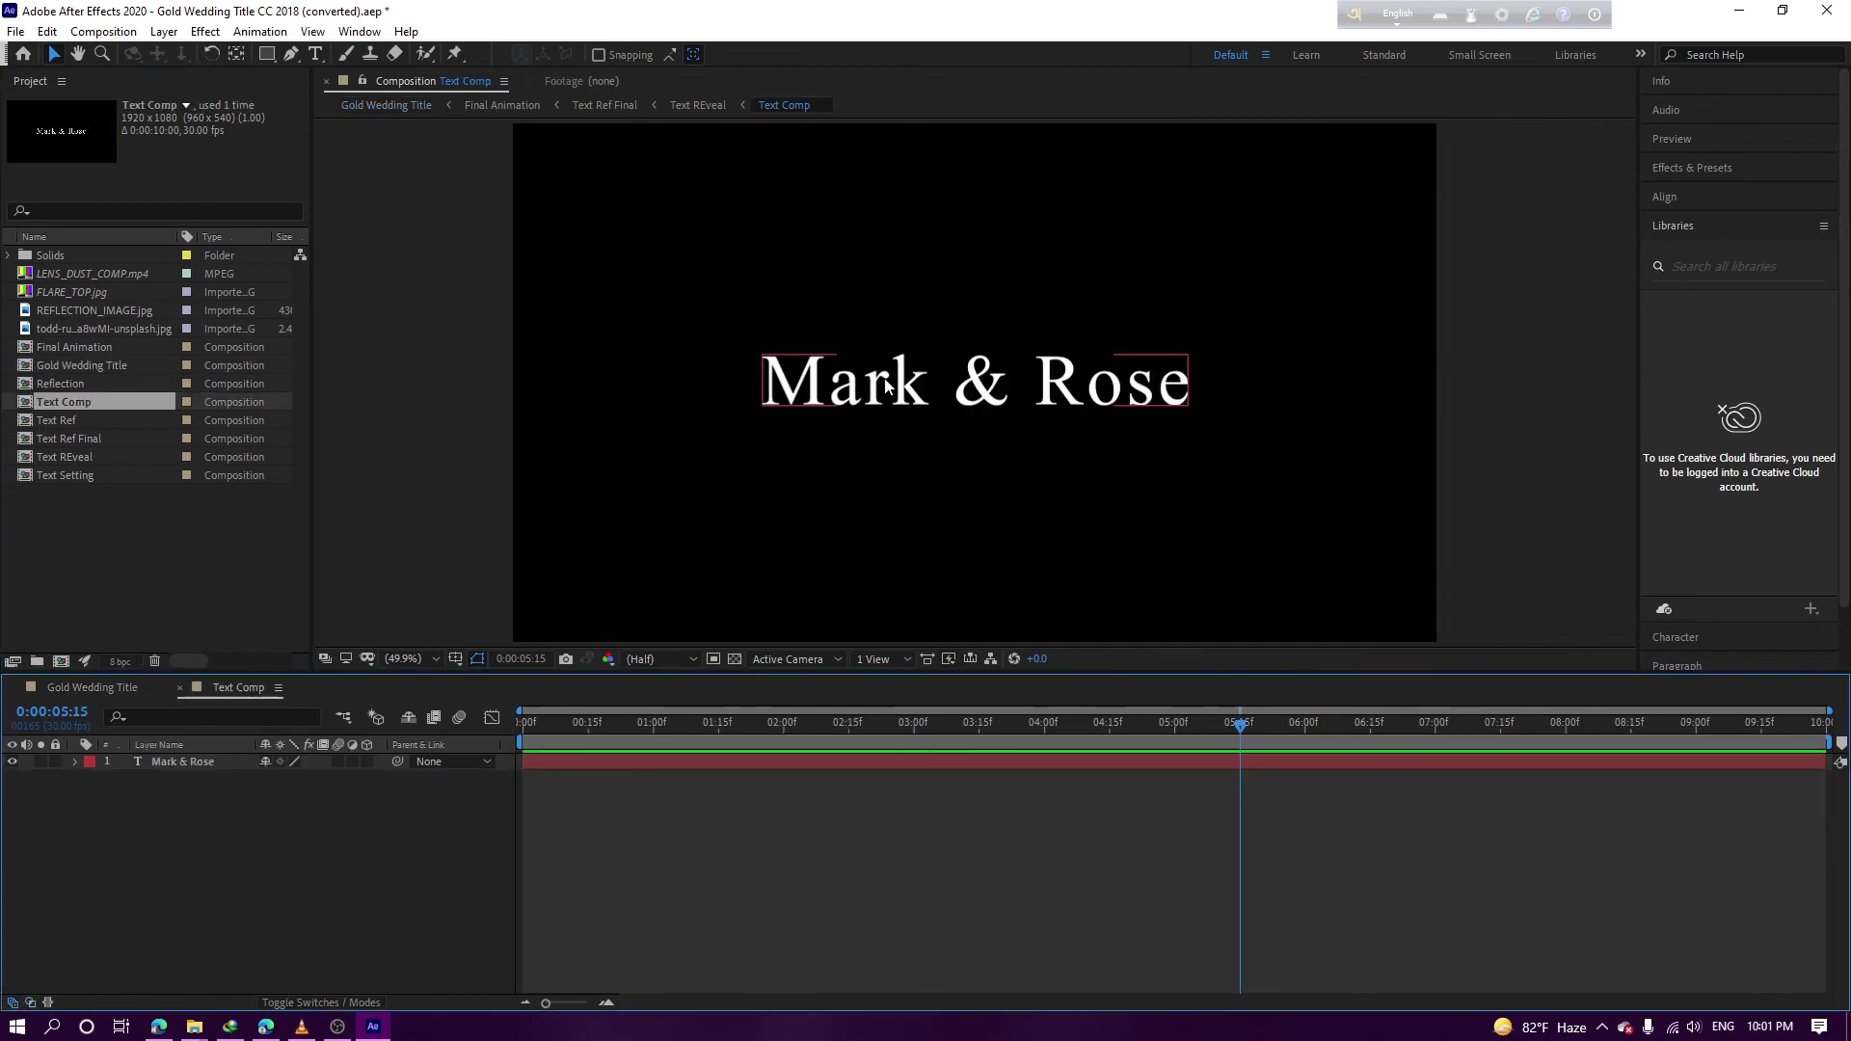
double_click(887, 386)
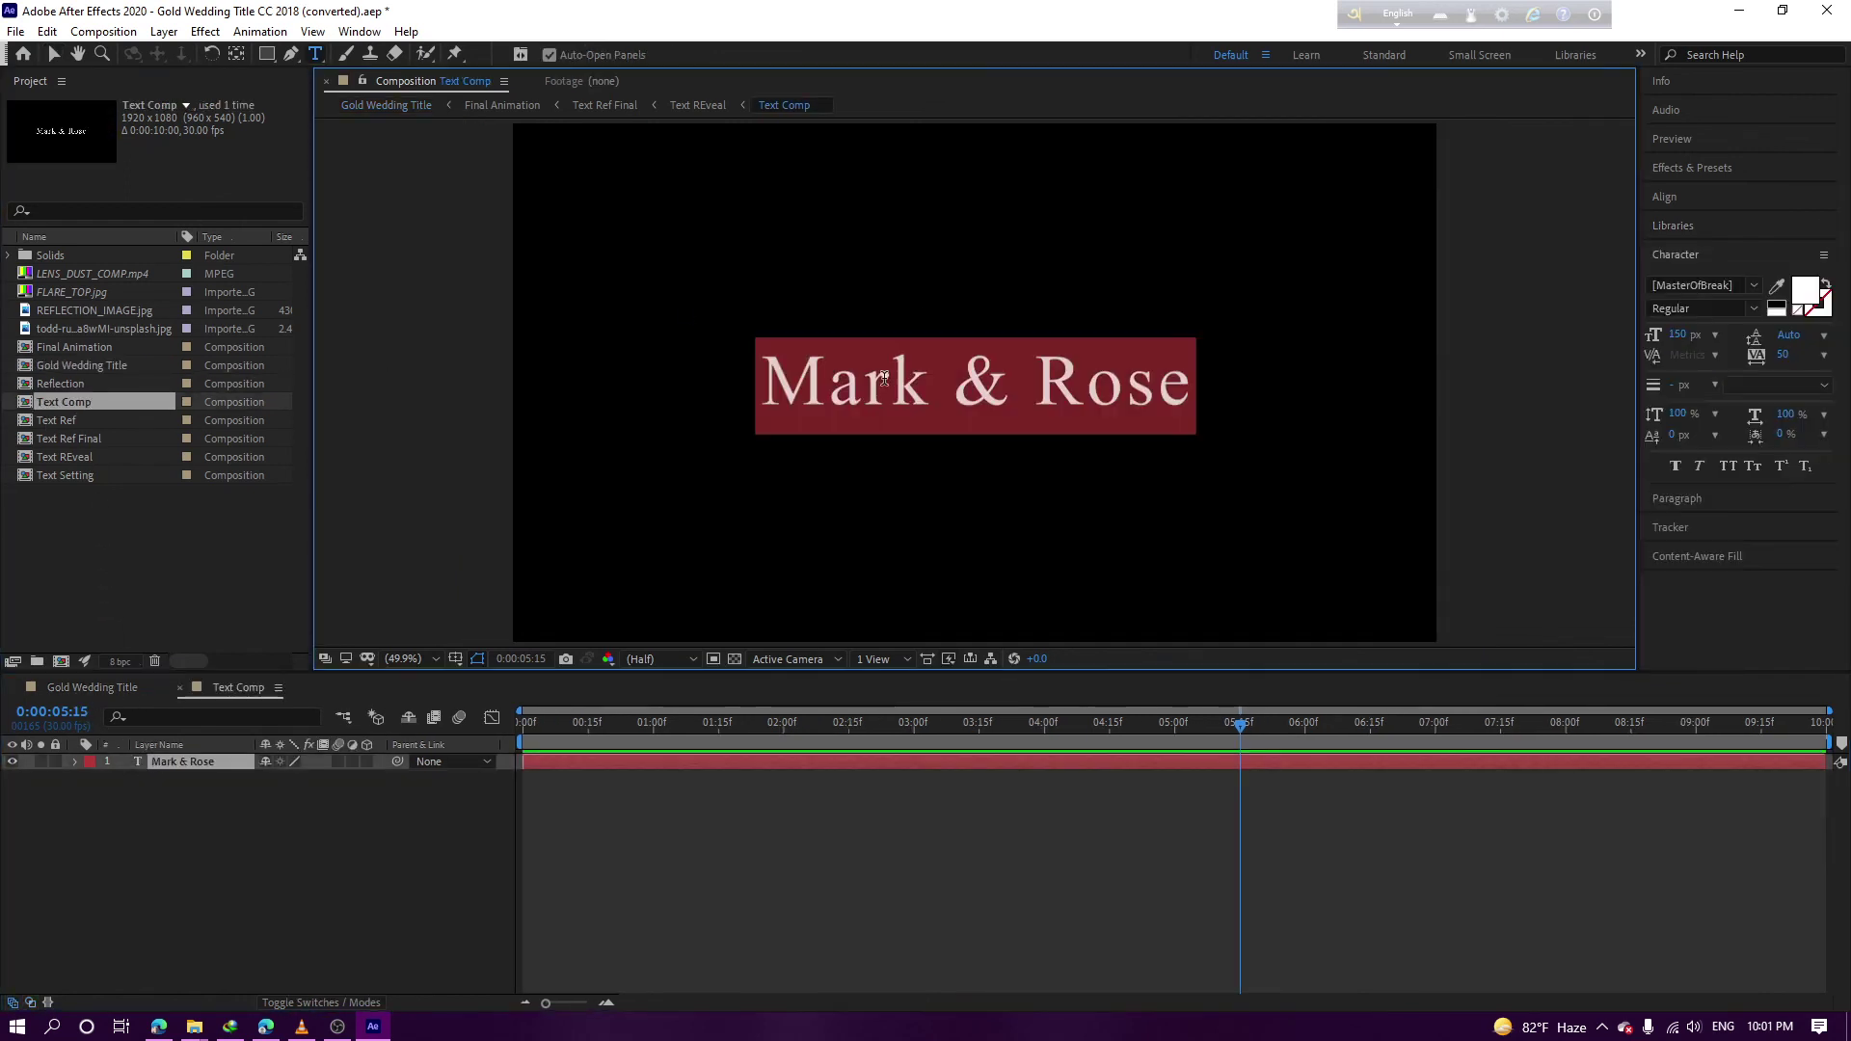
click(23, 764)
Drag the png title file from its folder window into After Effects
mouse_move(194, 1026)
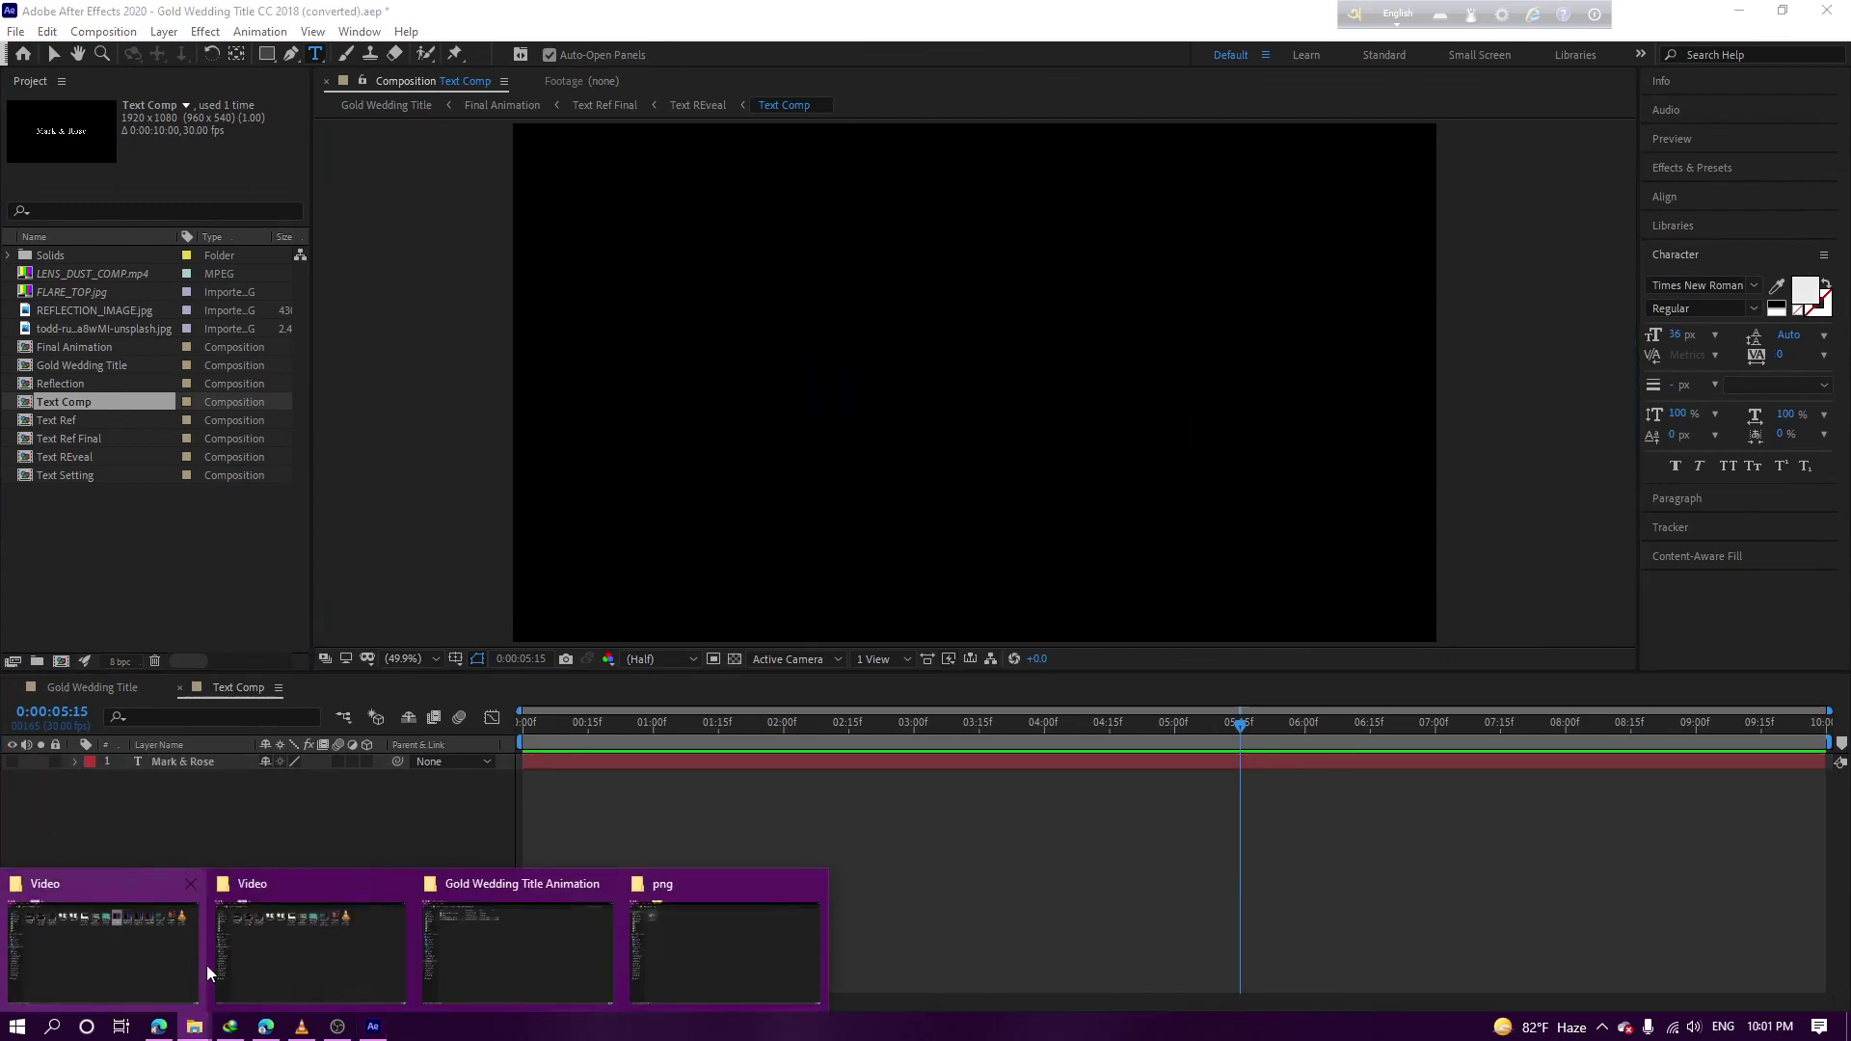
click(646, 951)
drag(217, 160, 102, 796)
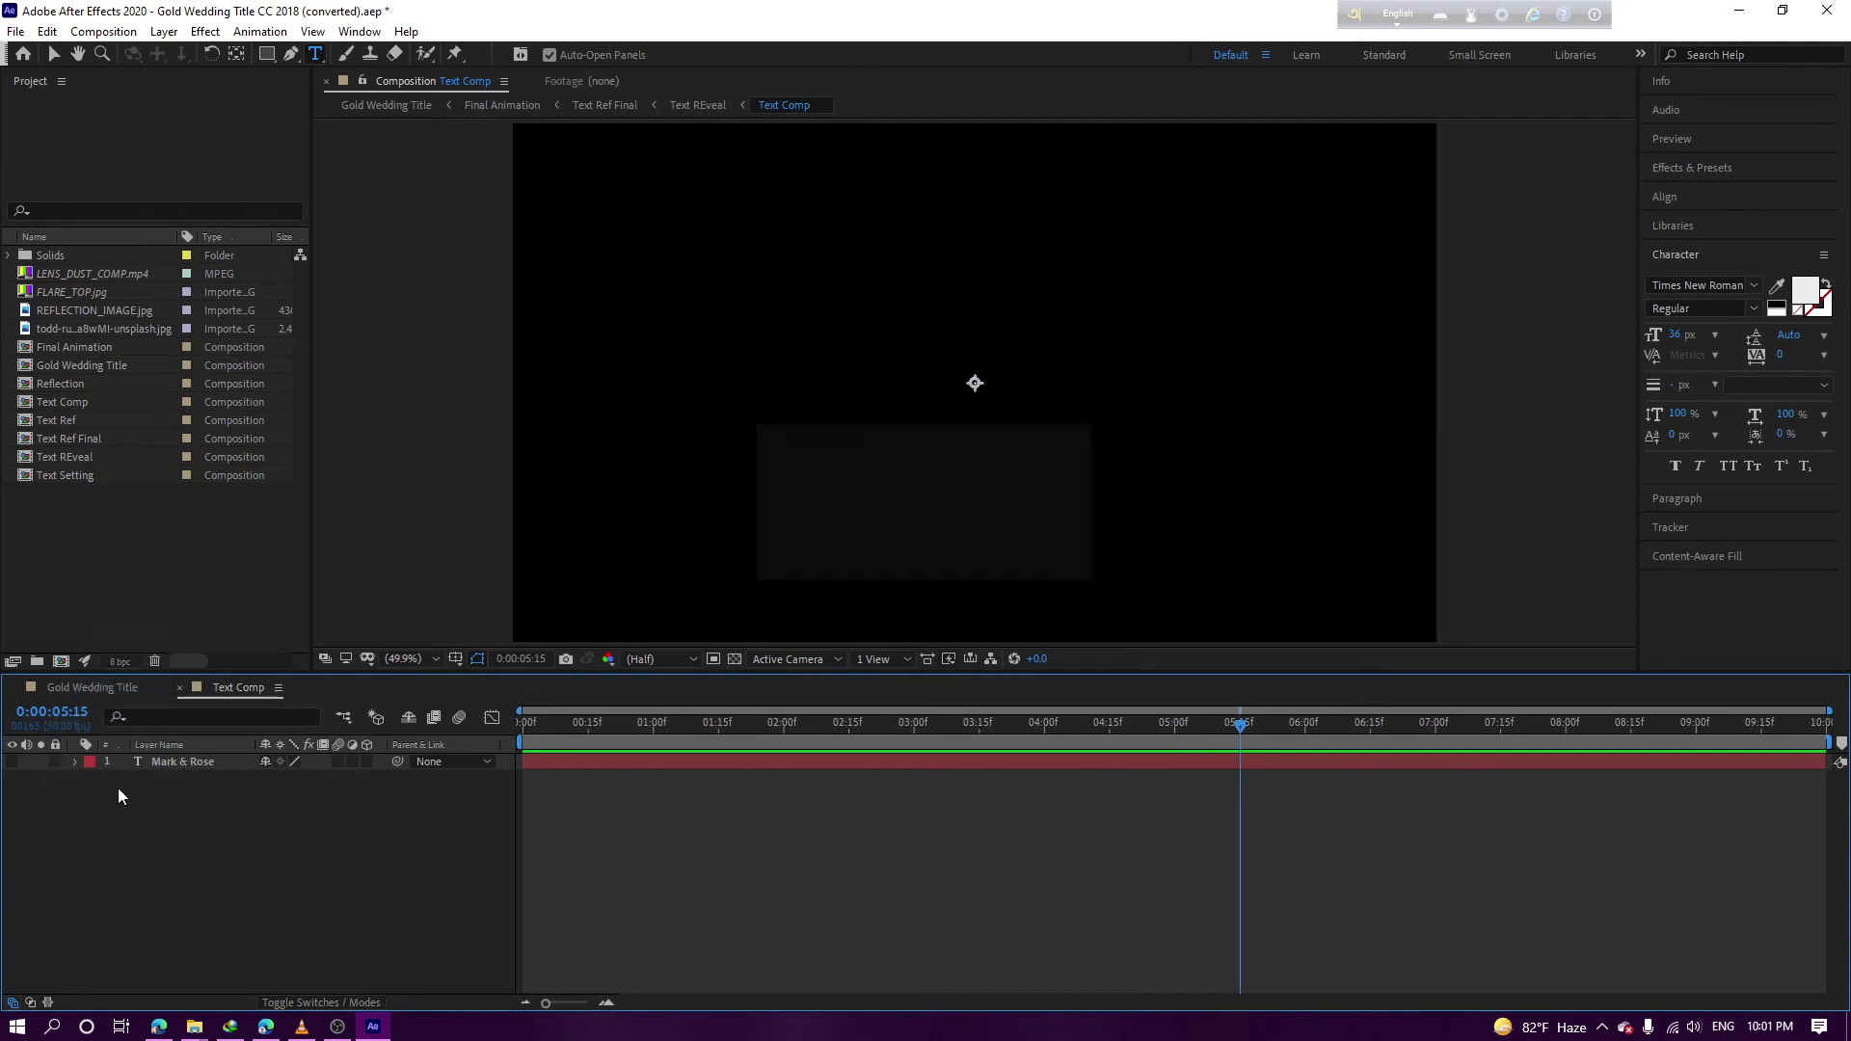
Scale the png.png title down twice to fit the frame, then return to Gold Wedding Title
key(alt+KP_Subtract)
key(alt+KP_Subtract)
key(alt+KP_Subtract)
key(alt+KP_Subtract)
key(alt+KP_Subtract)
key(alt+KP_Subtract)
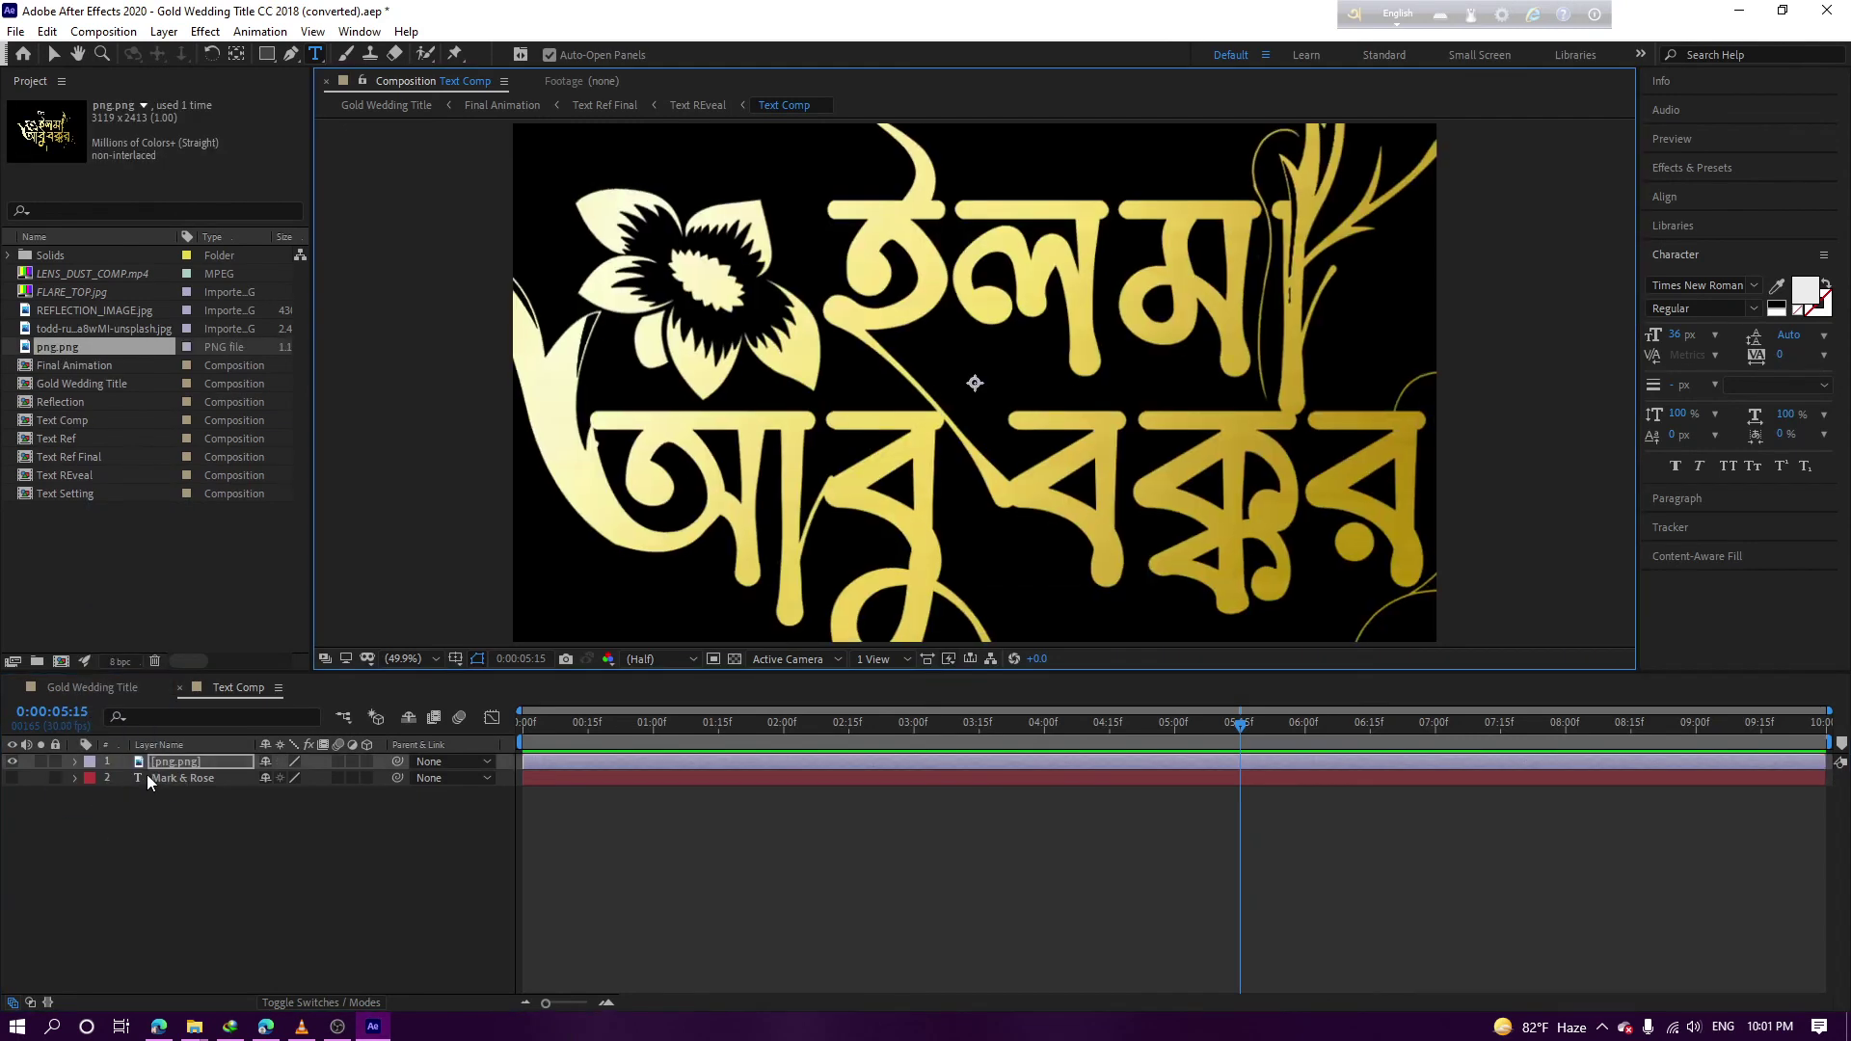
key(alt+KP_Subtract)
key(alt+KP_Subtract)
key(alt+KP_Subtract)
key(alt+KP_Subtract)
key(alt+KP_Subtract)
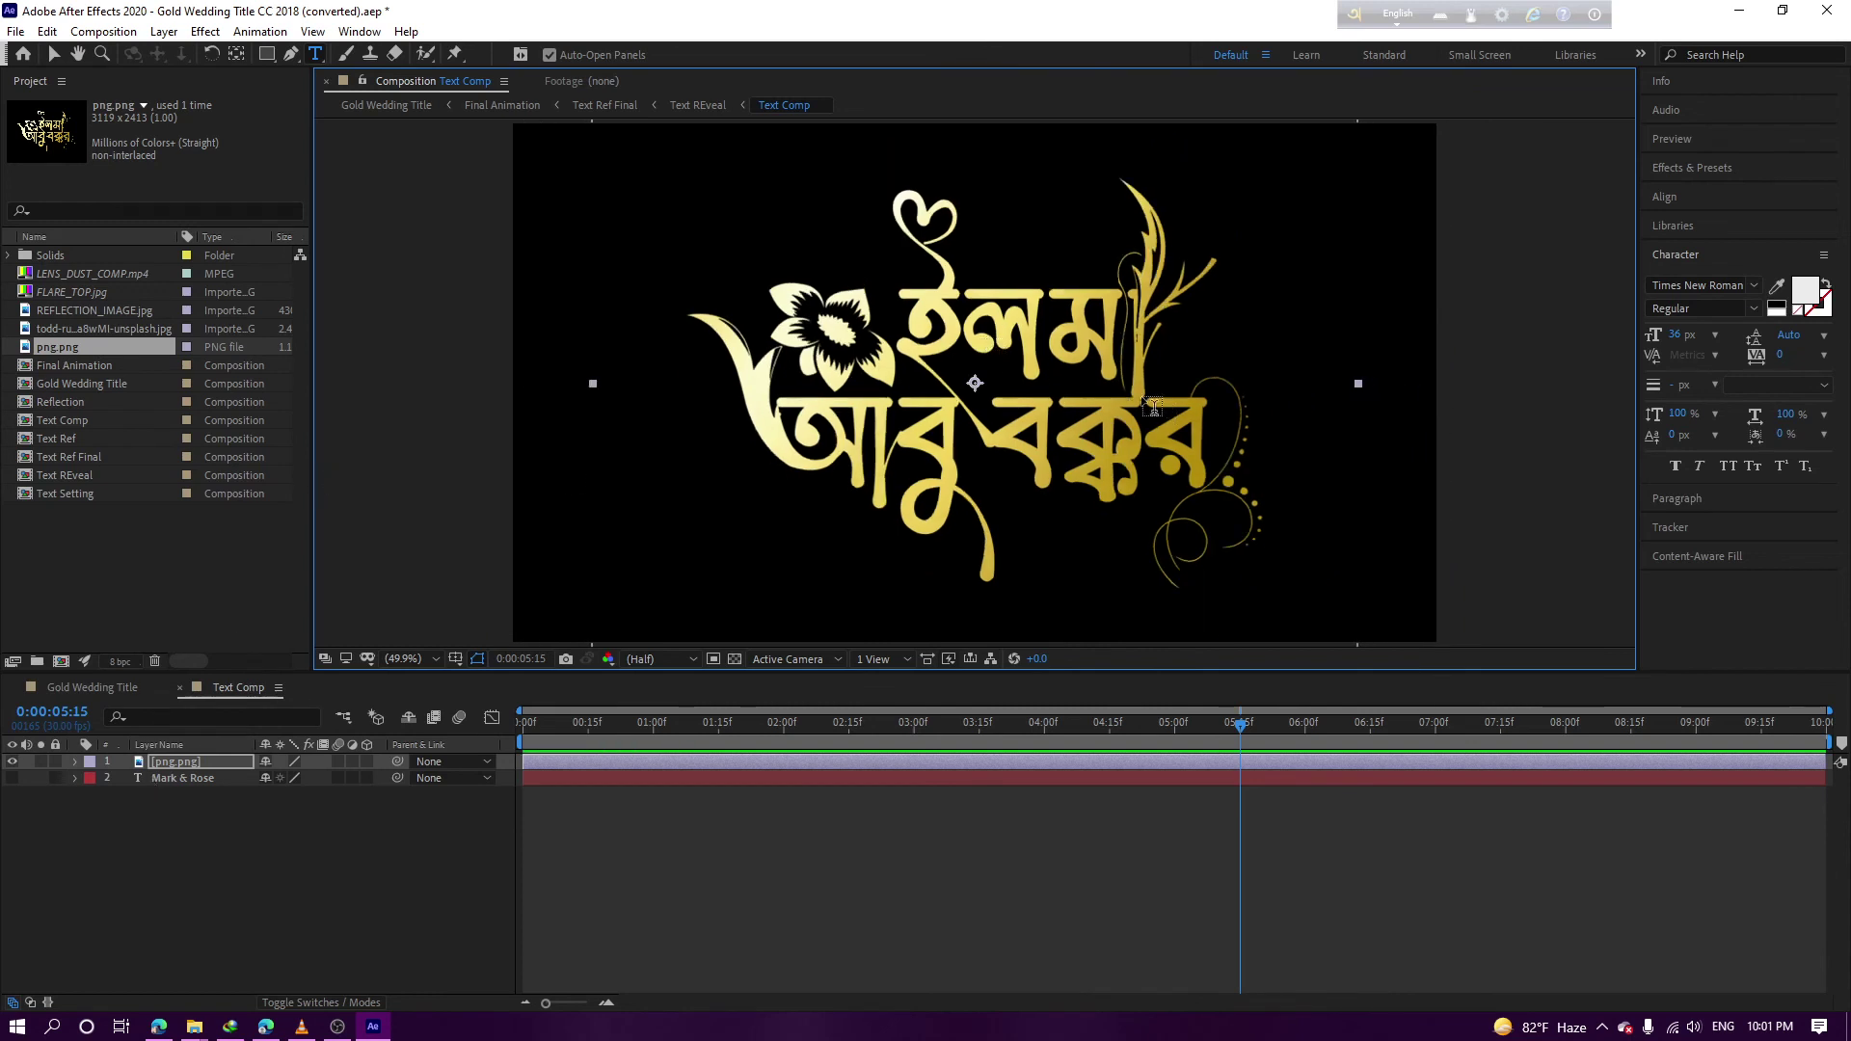
click(54, 54)
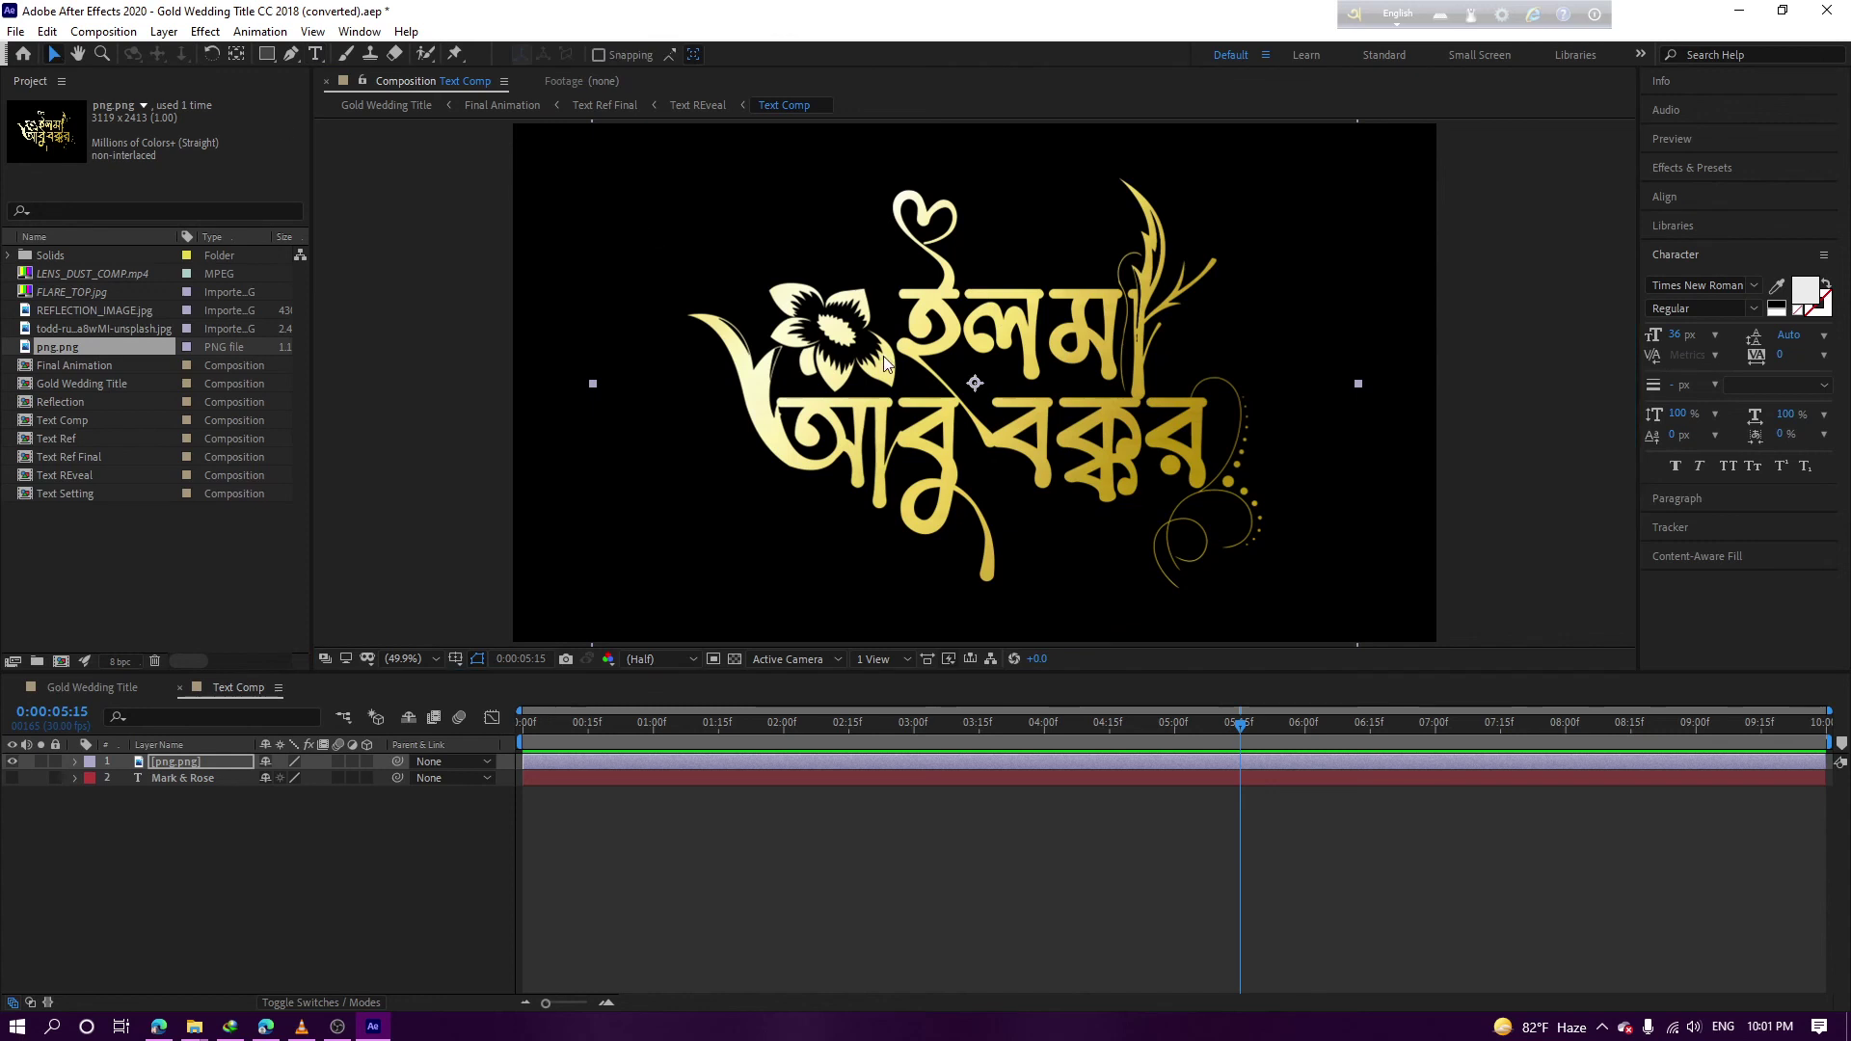
click(70, 687)
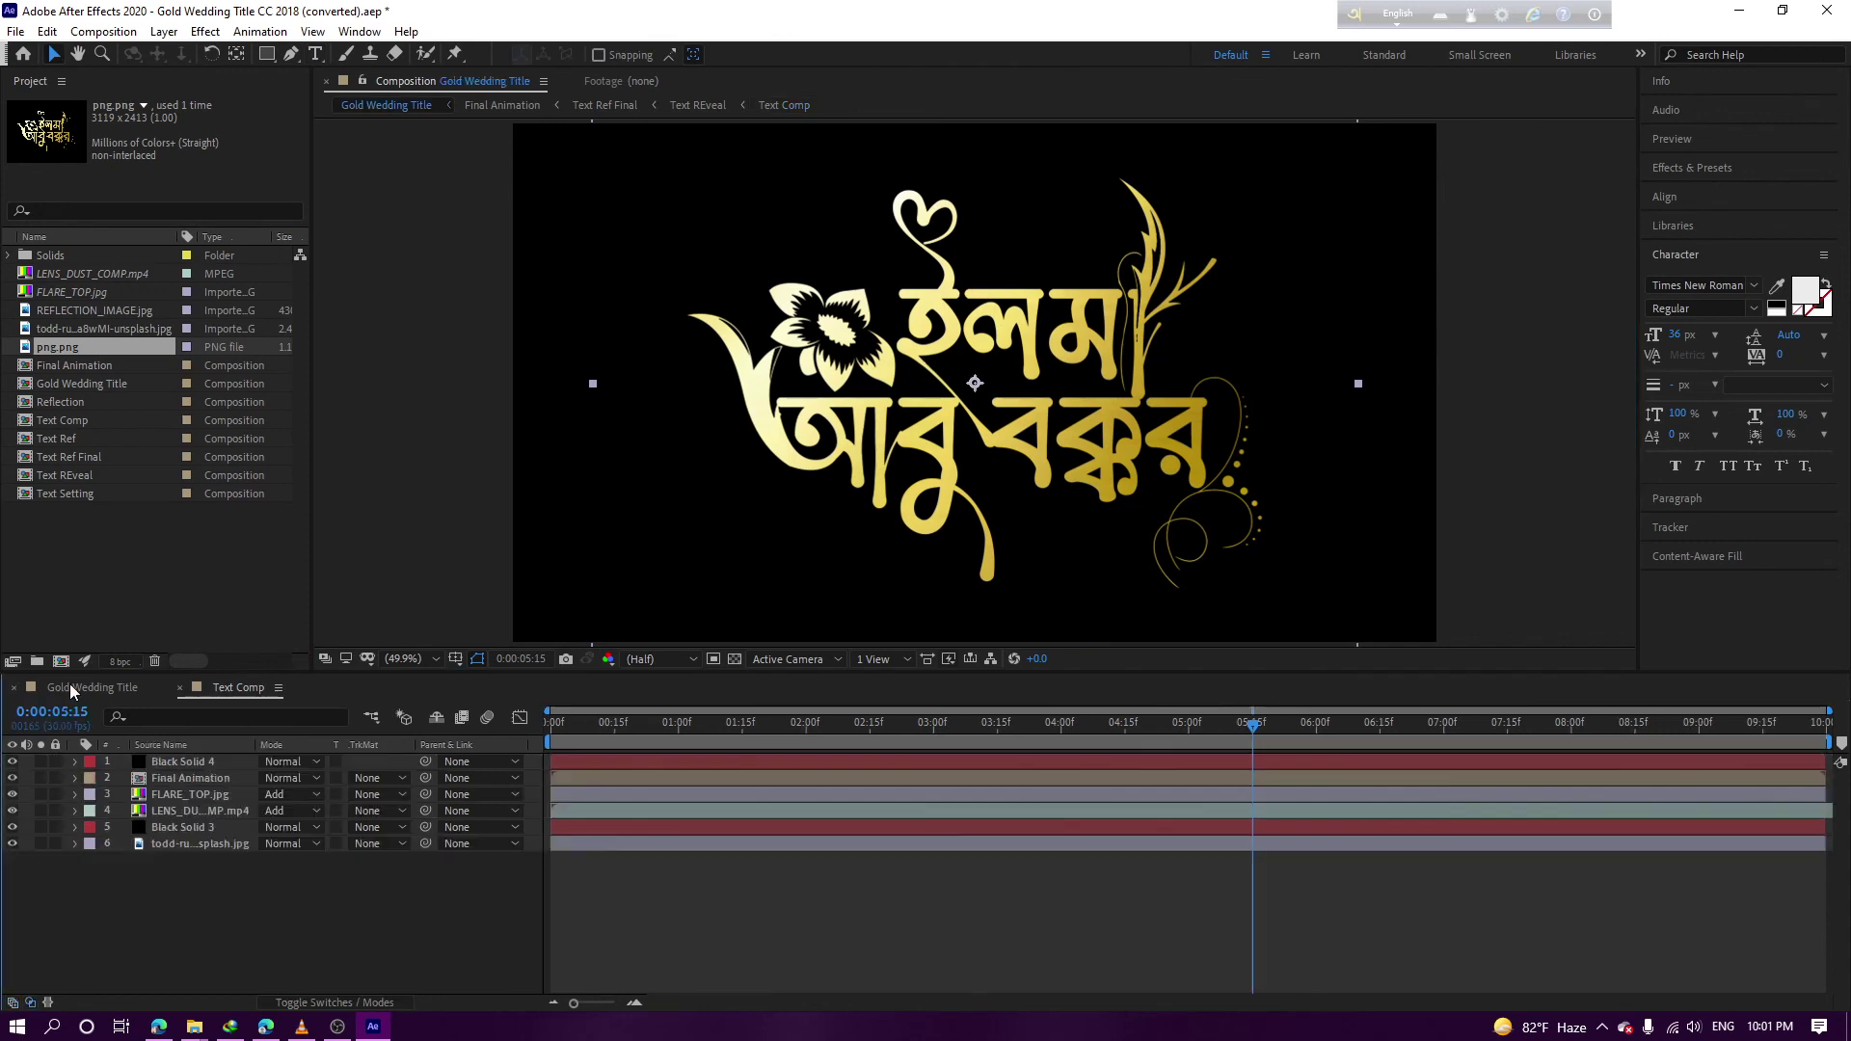
Hide the FLARE_TOP.jpg, lens dust and photo background layers
drag(12, 827, 12, 844)
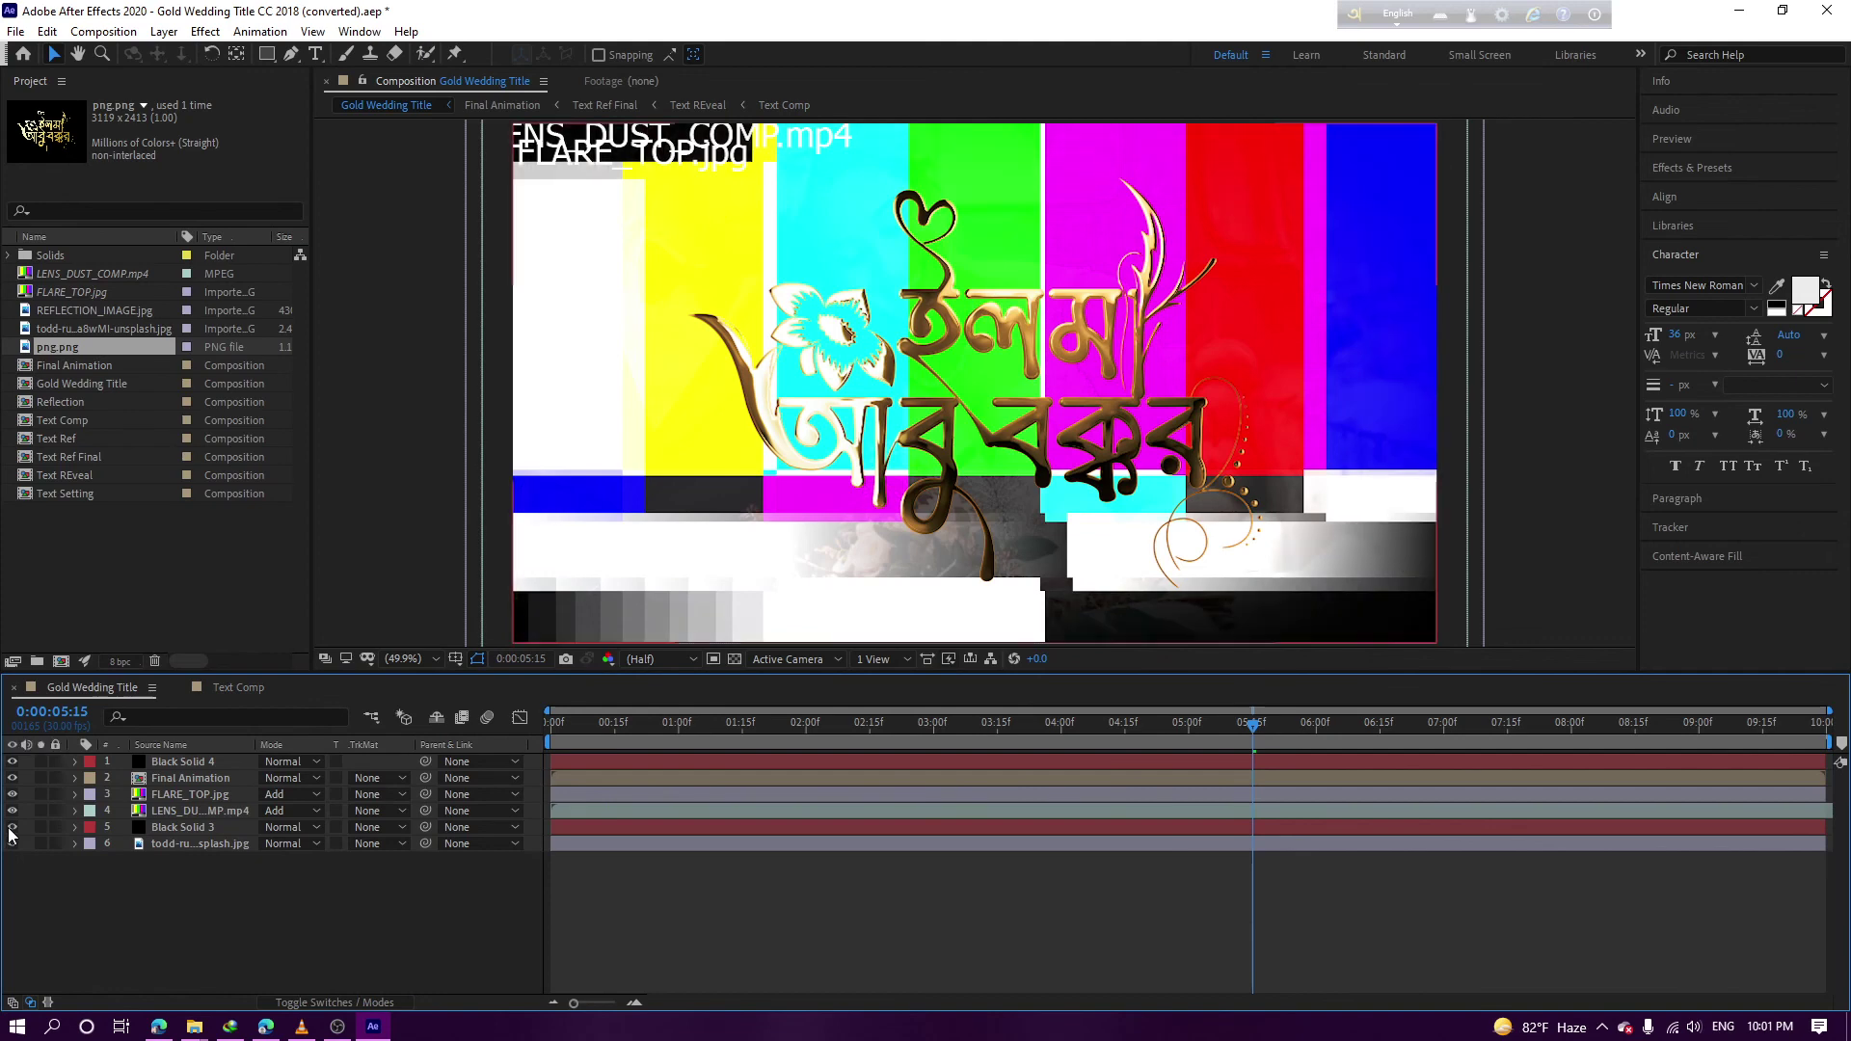
drag(11, 844, 12, 828)
click(11, 793)
click(13, 811)
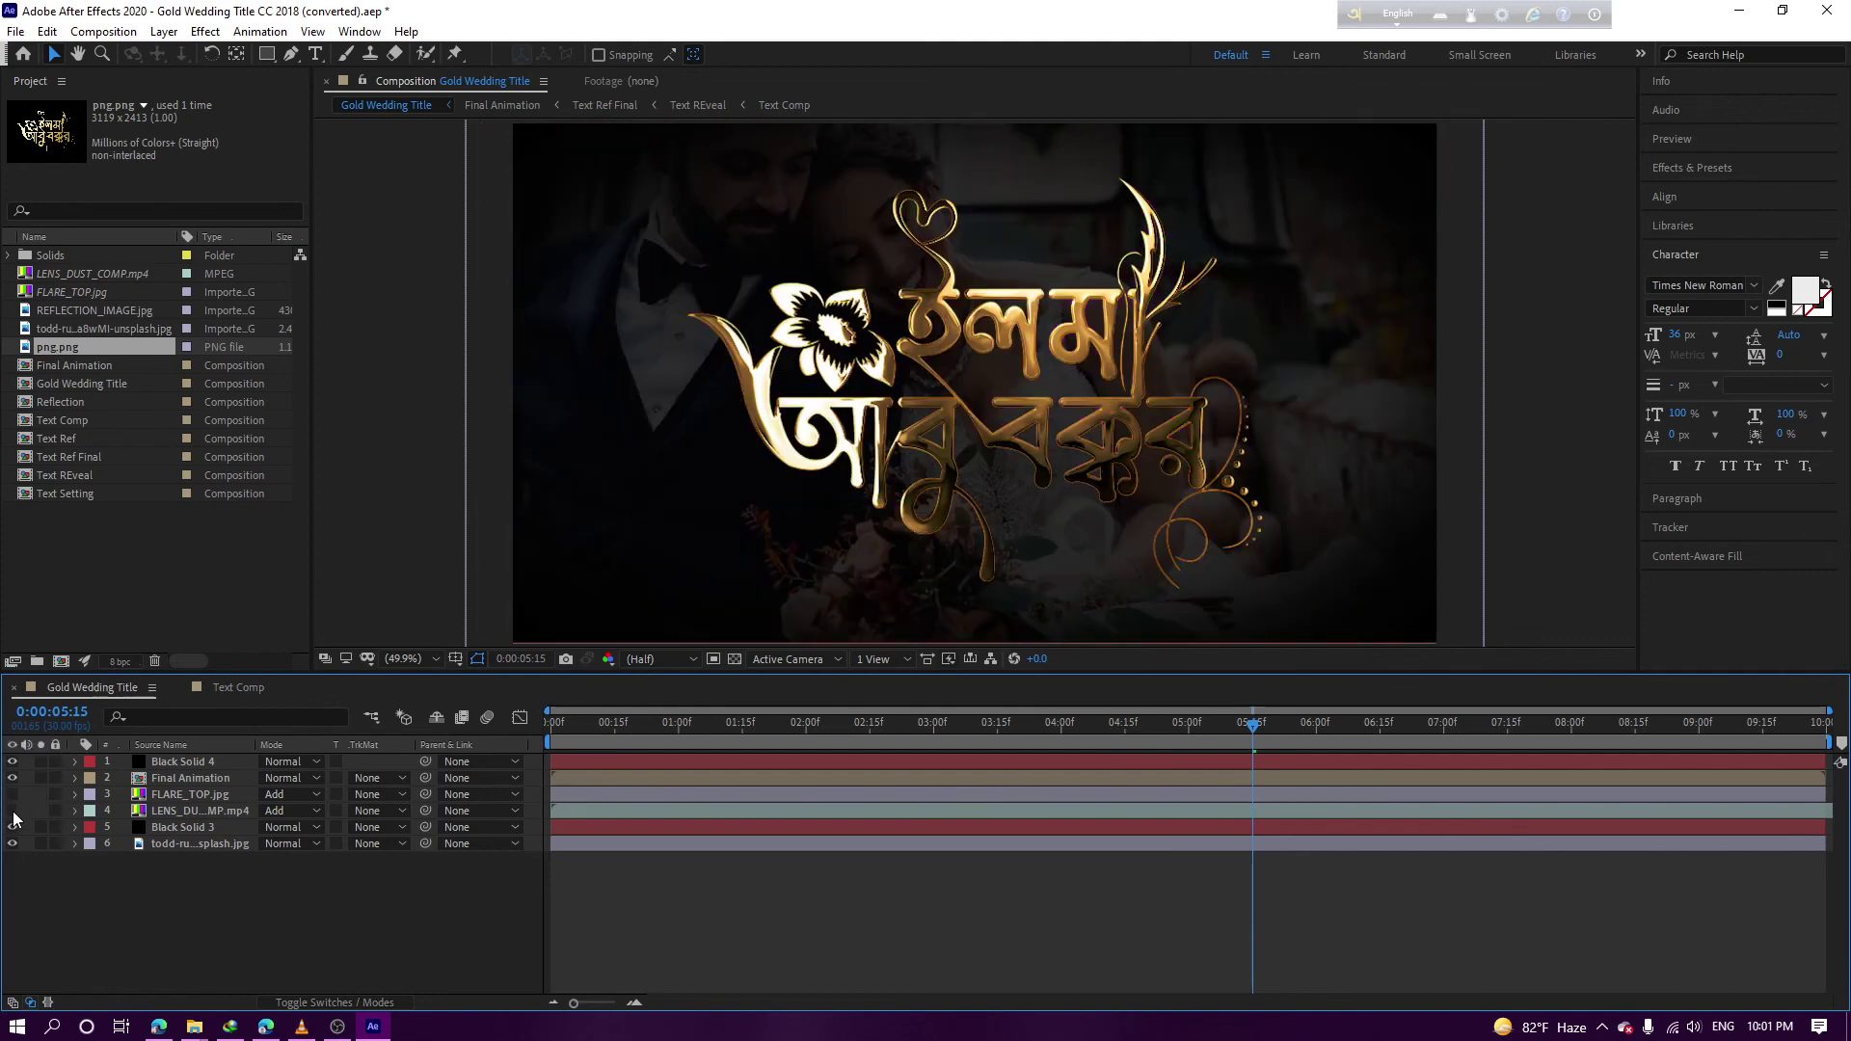
click(11, 844)
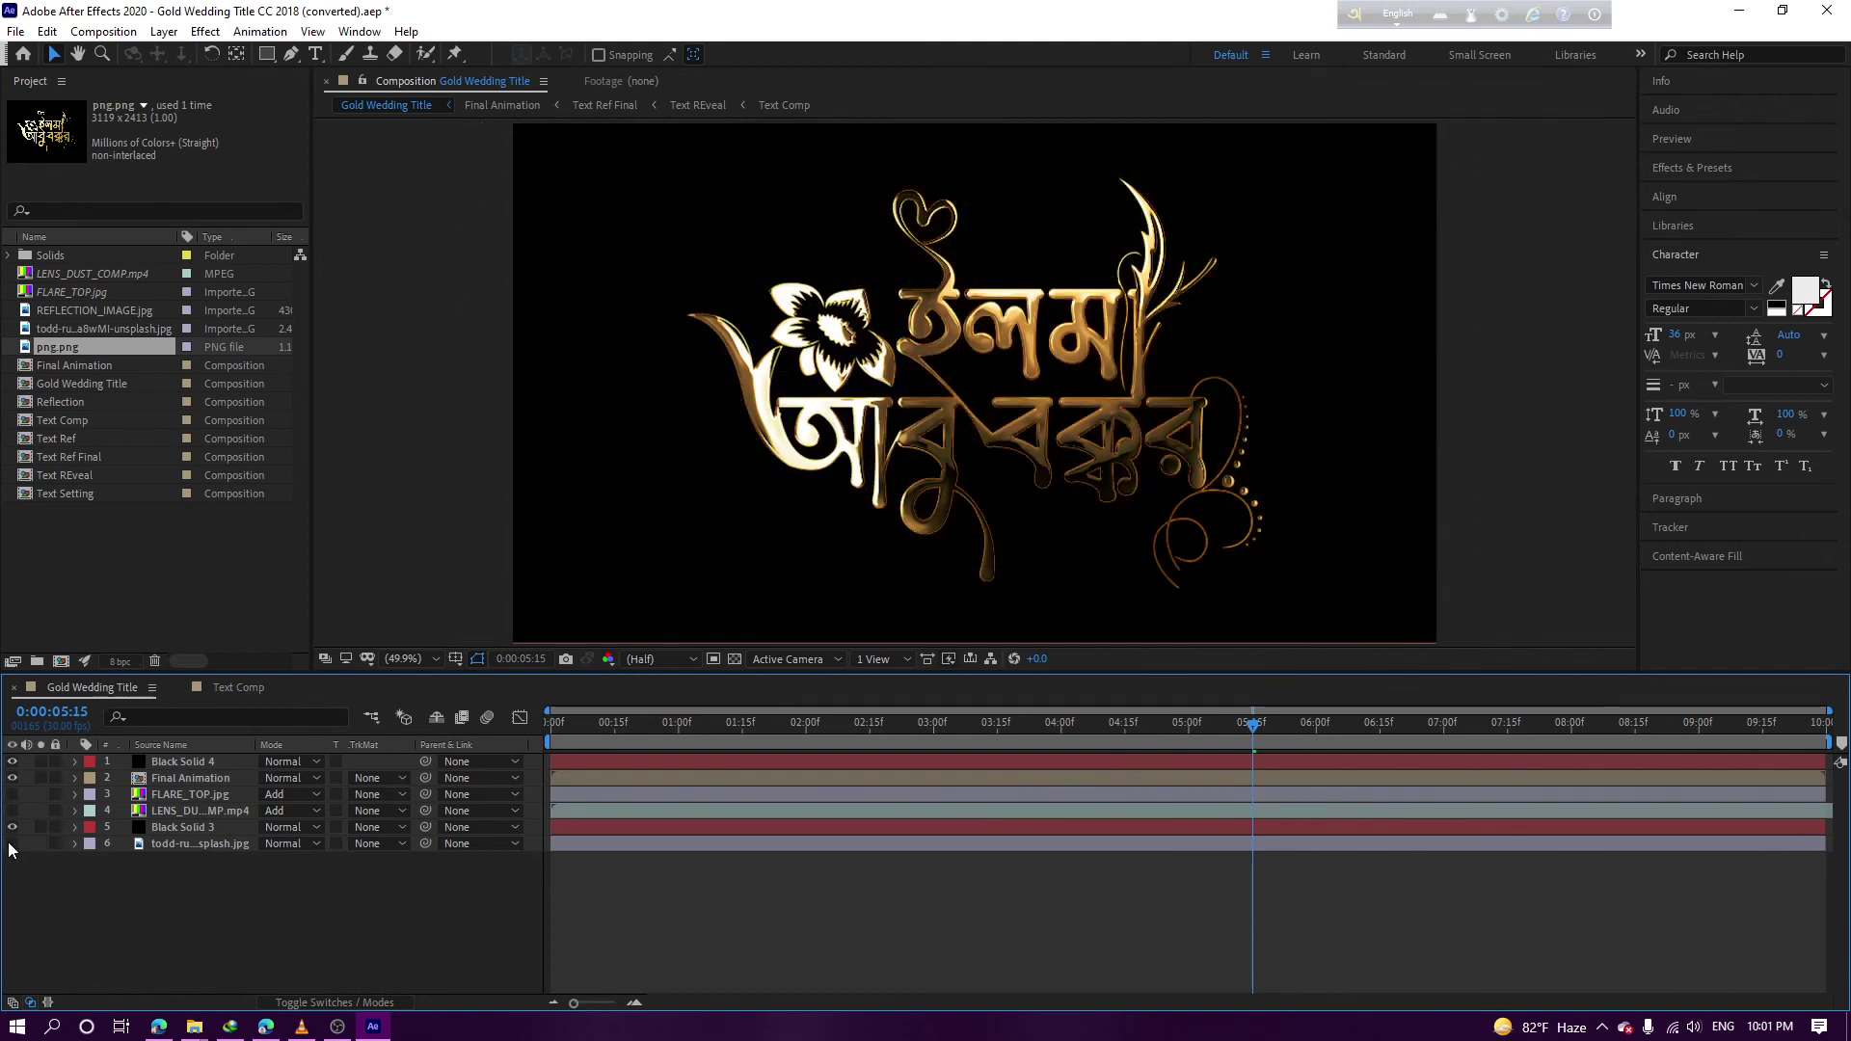
Preview the gold title animation at 4:21, 5:23, 7:09 and through the fade to 9:28
drag(635, 731, 887, 725)
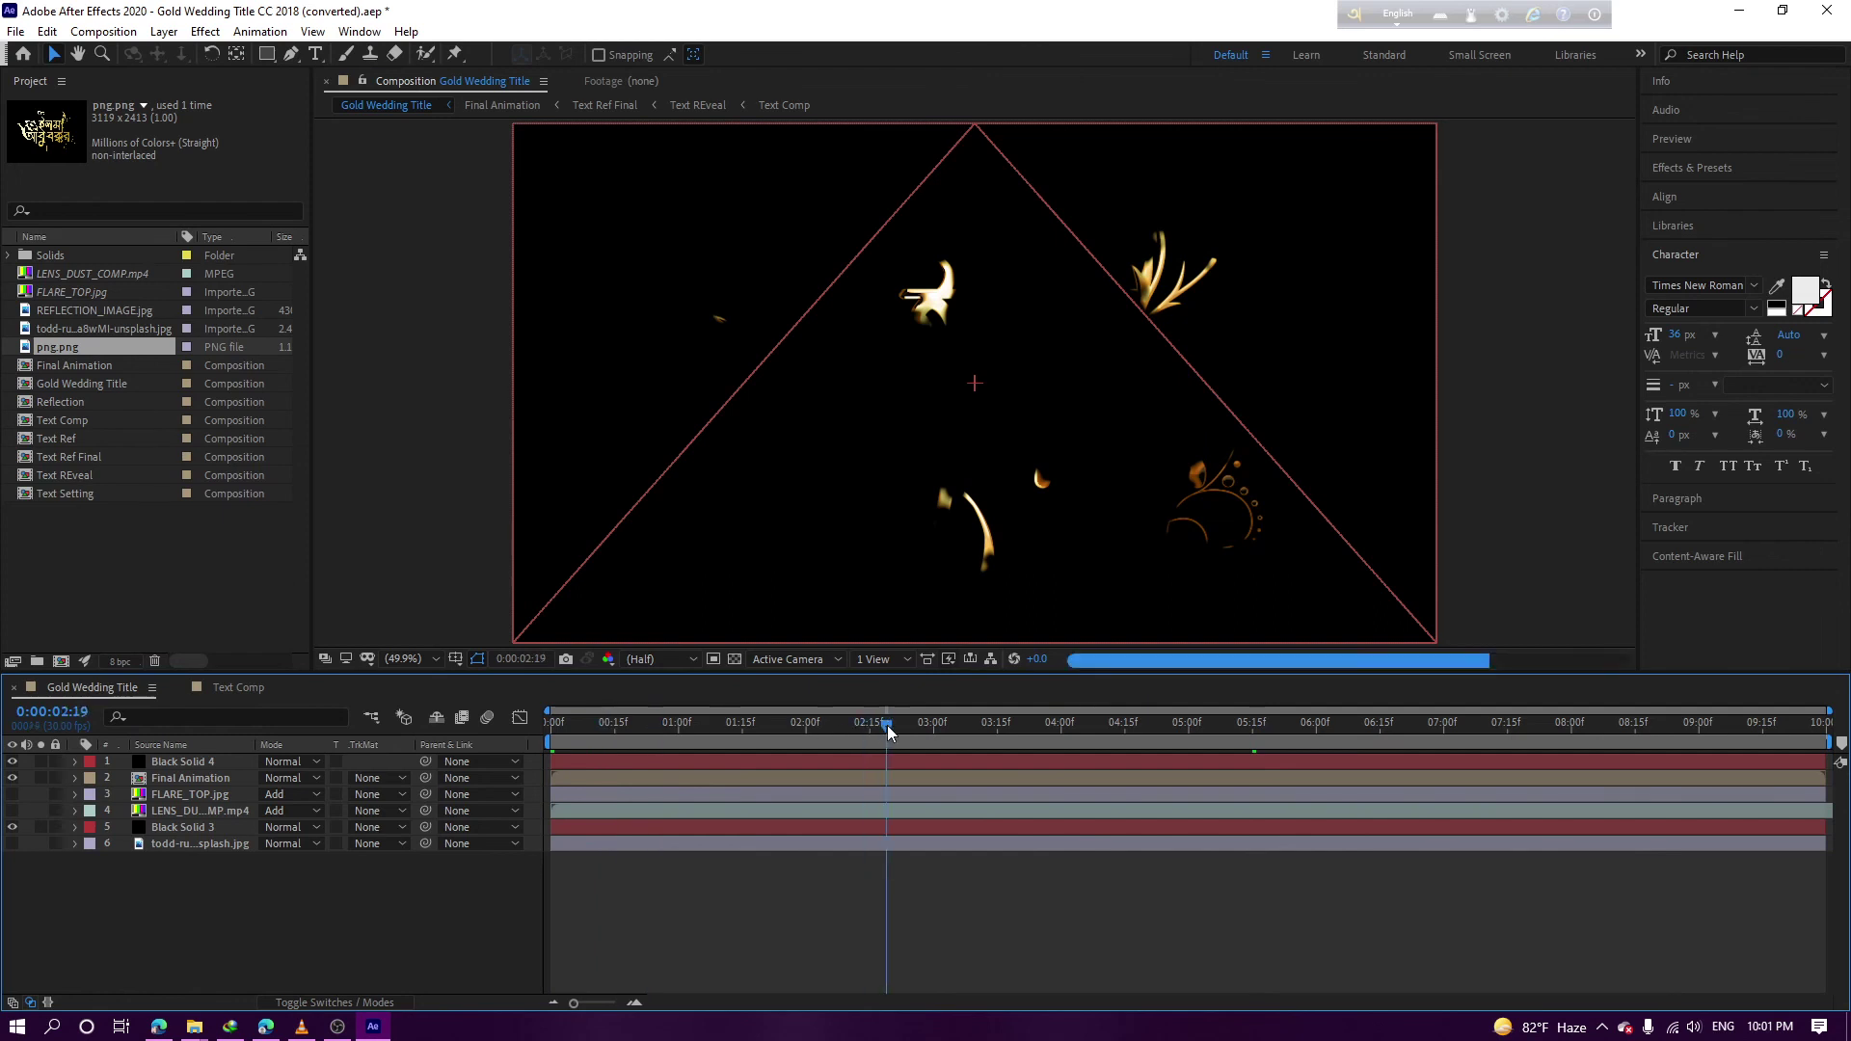
click(1020, 725)
click(1151, 723)
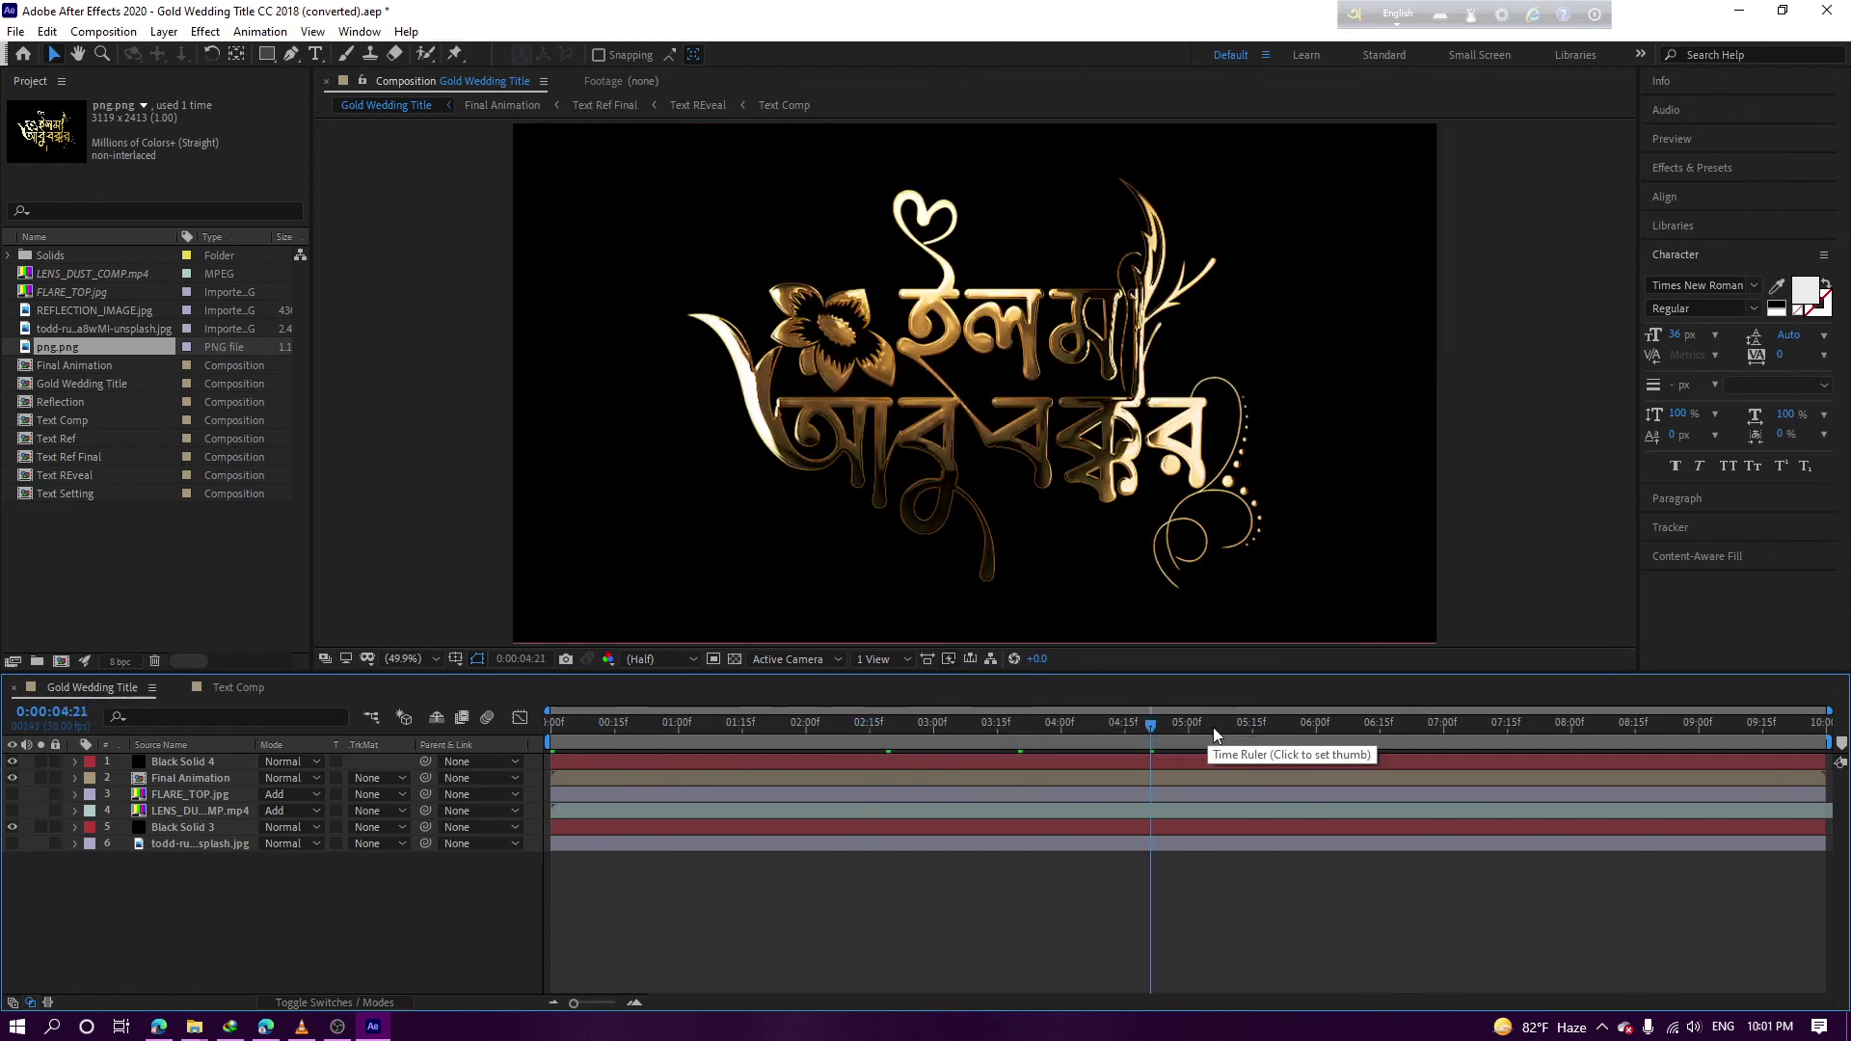
click(1289, 722)
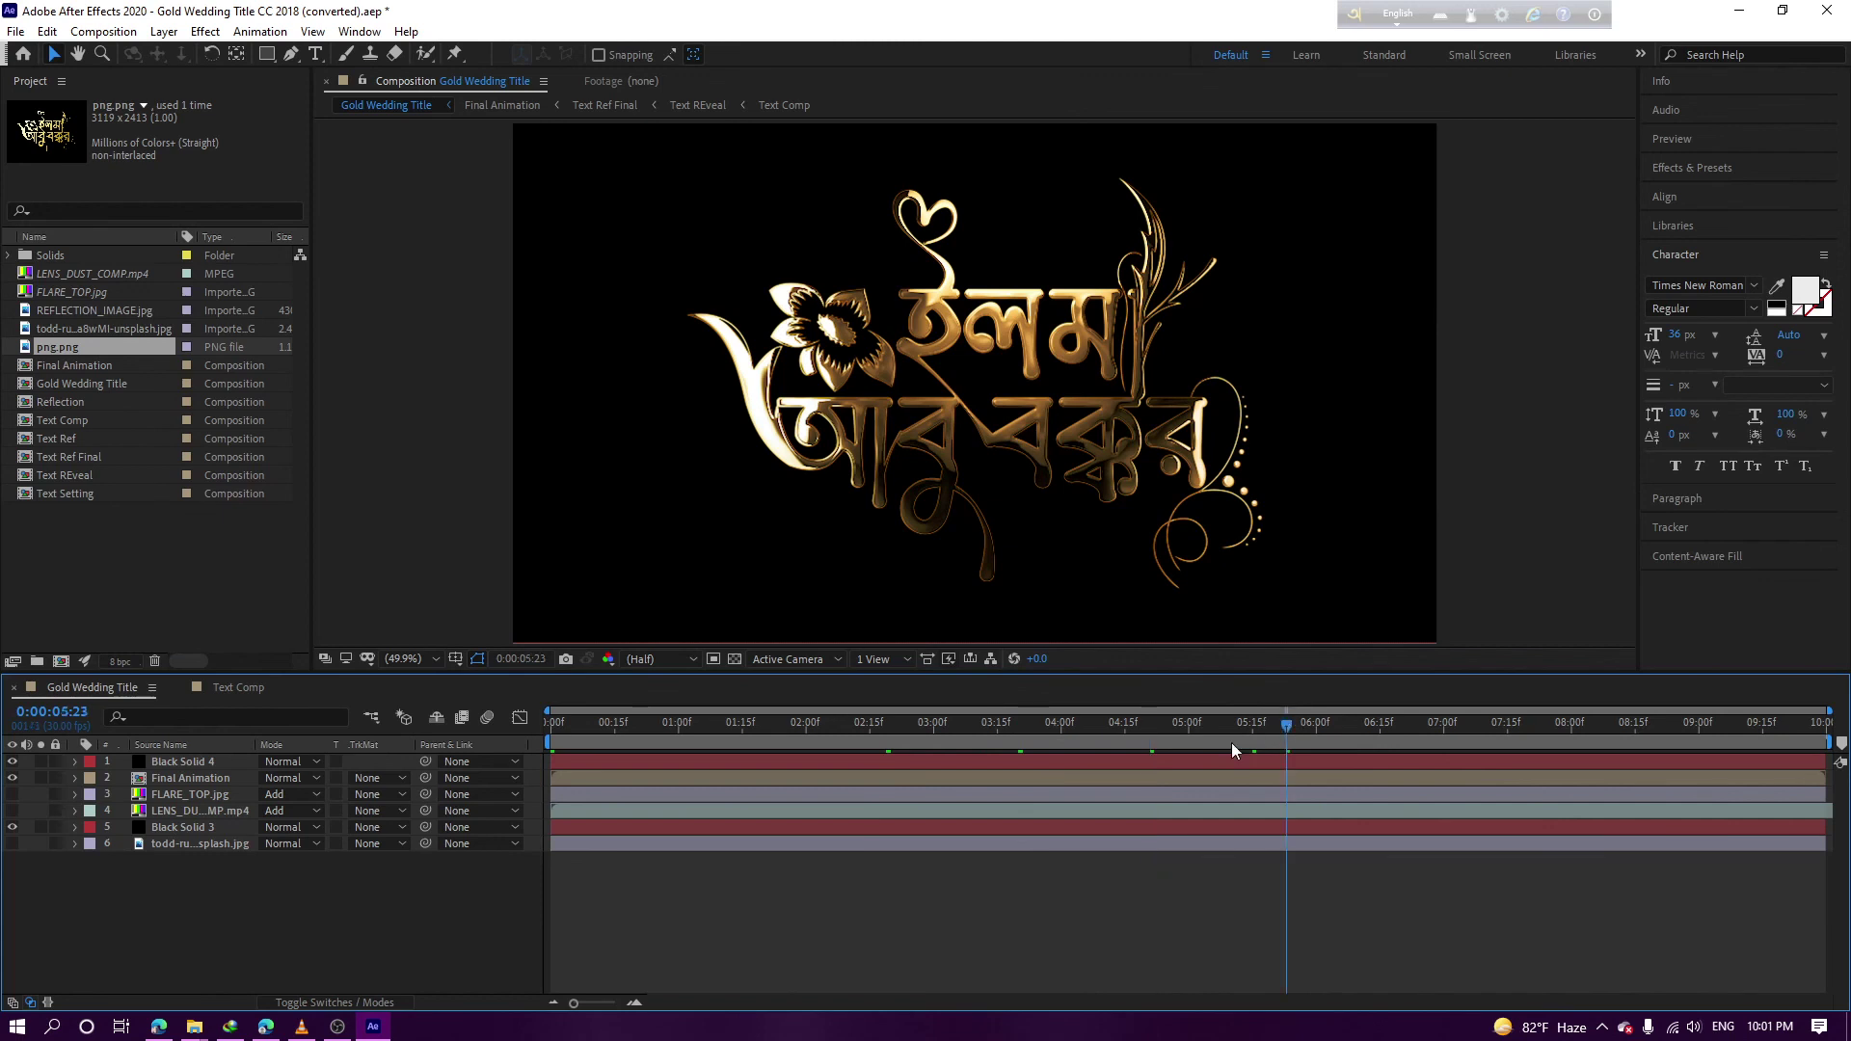
click(1481, 723)
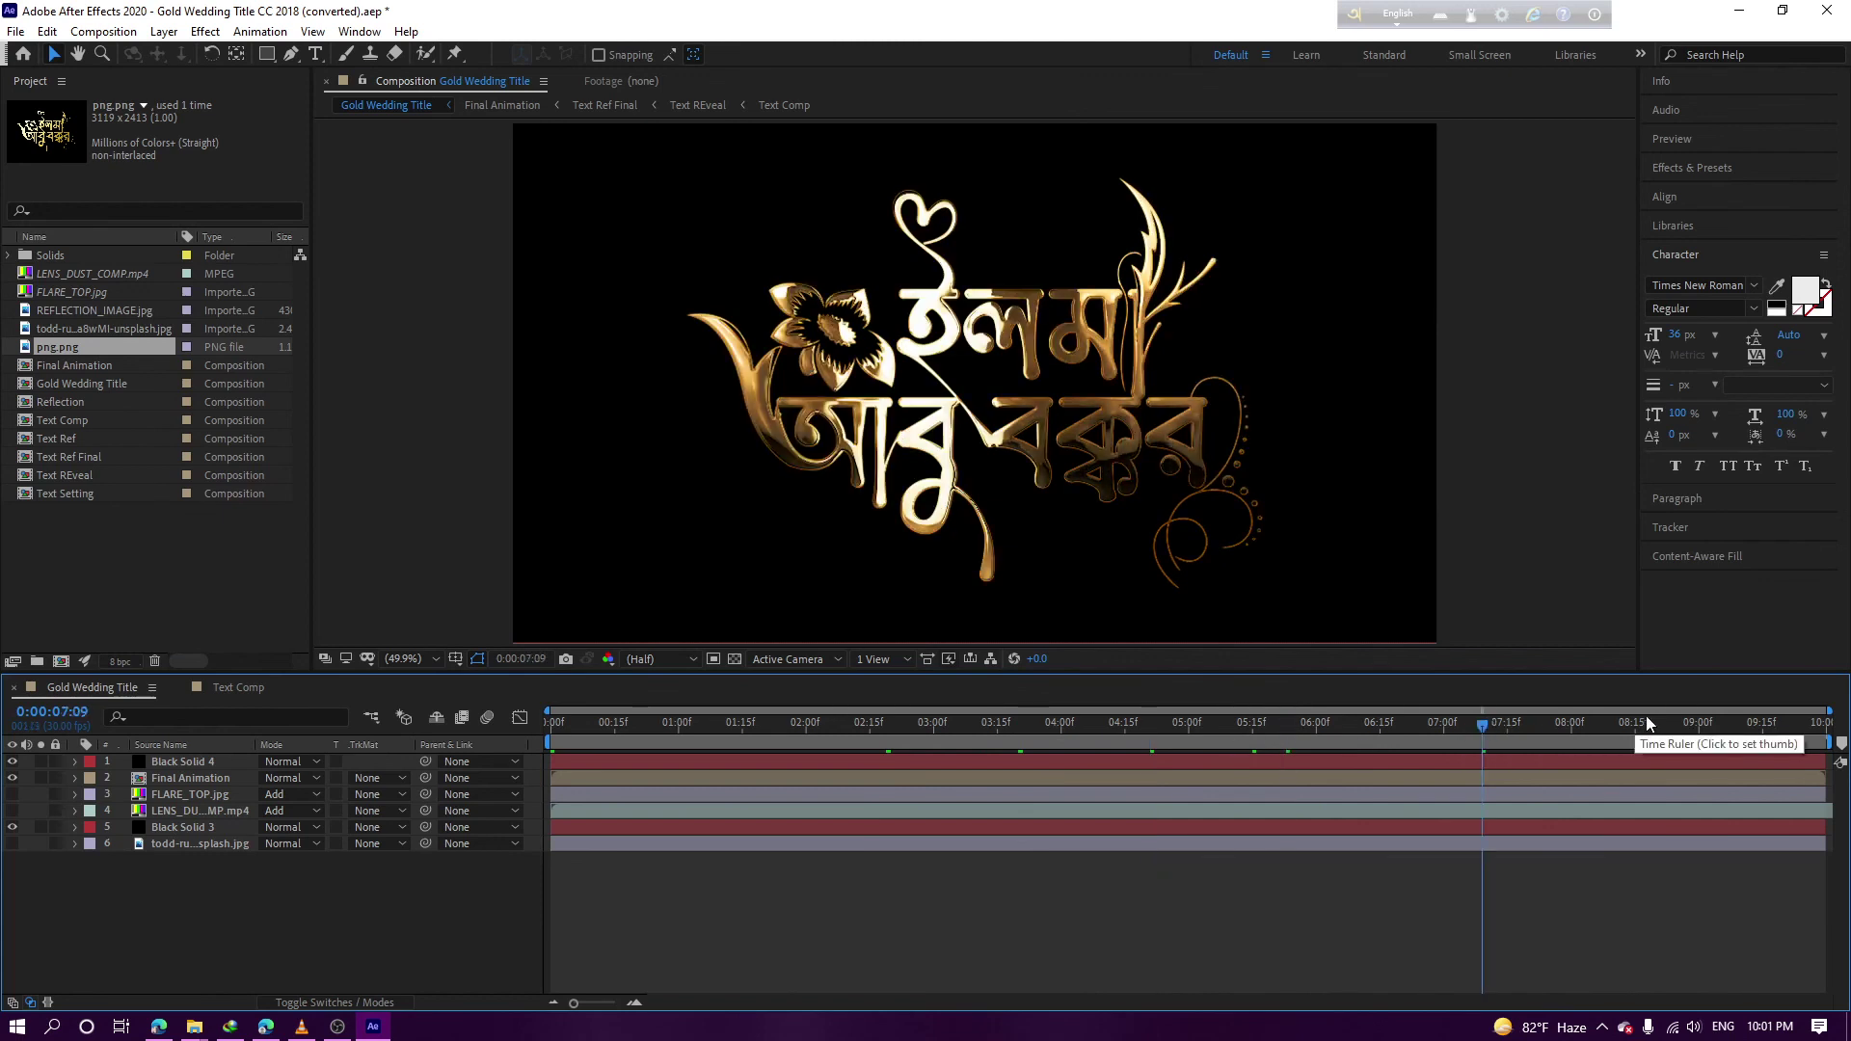
click(1753, 721)
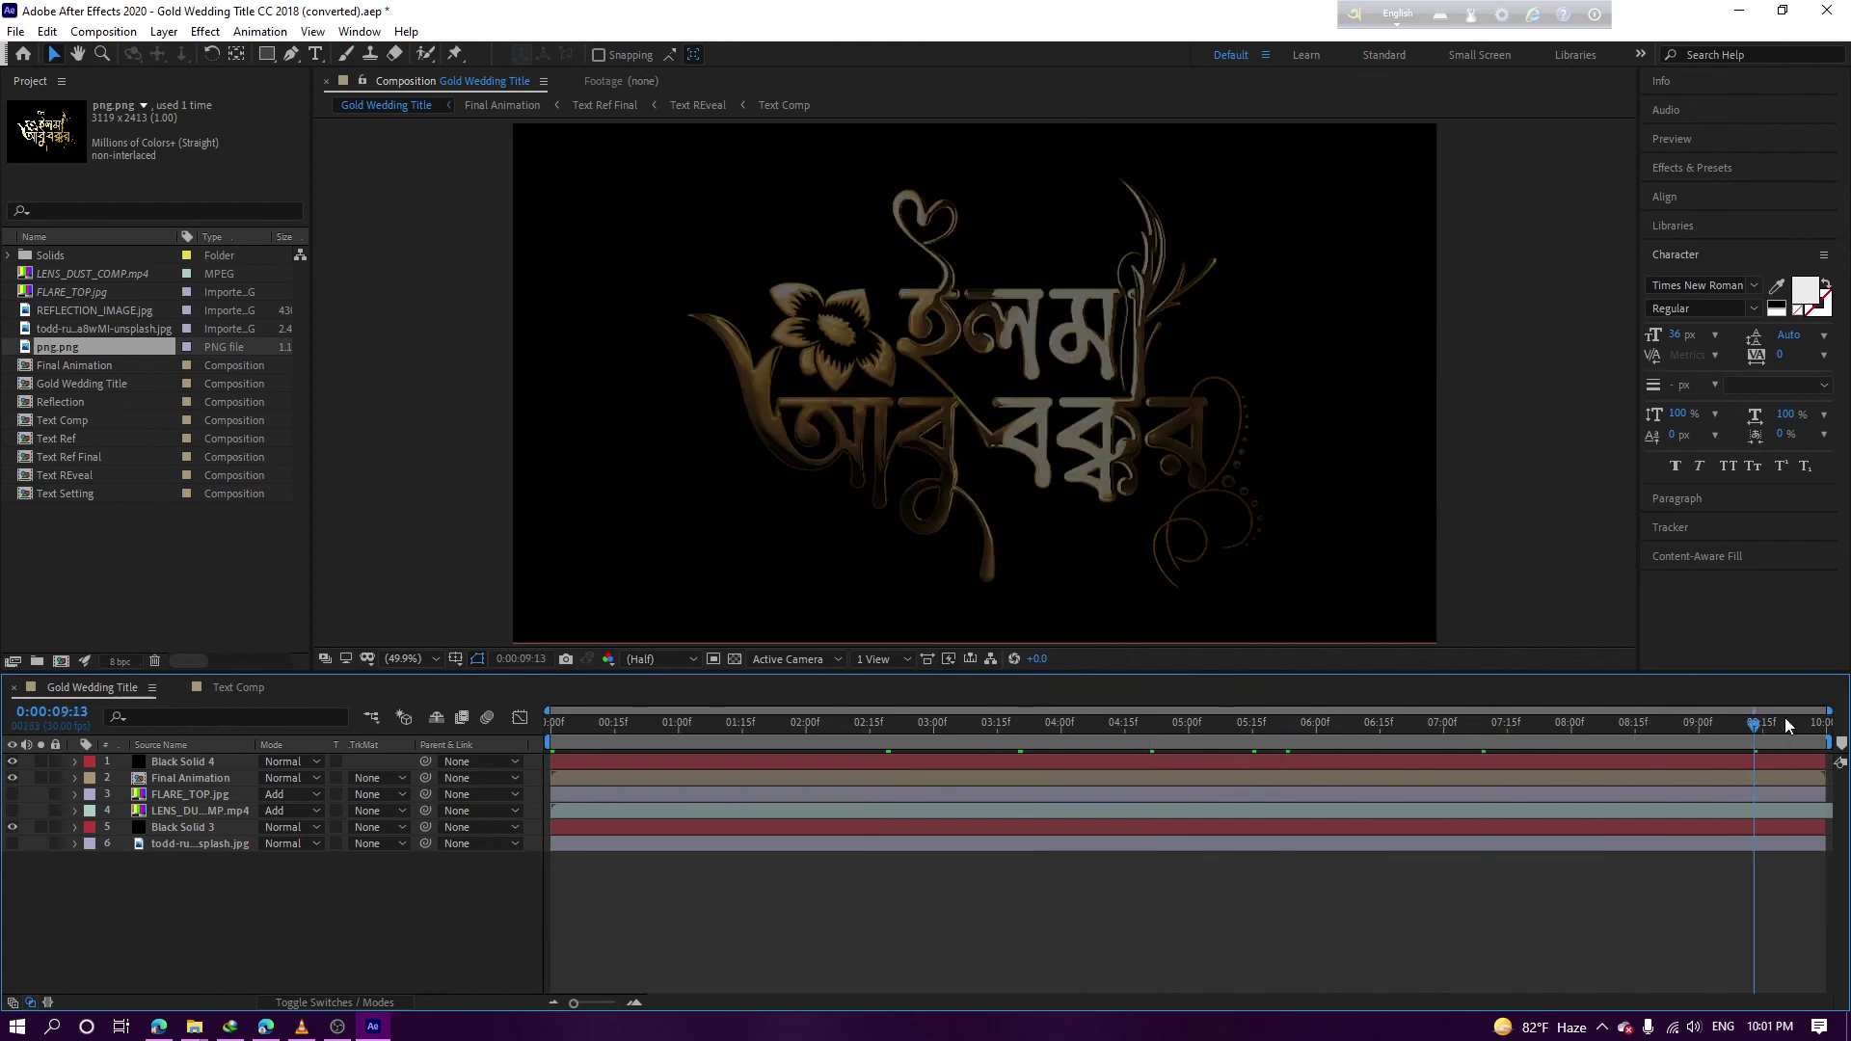
click(1797, 722)
click(1817, 725)
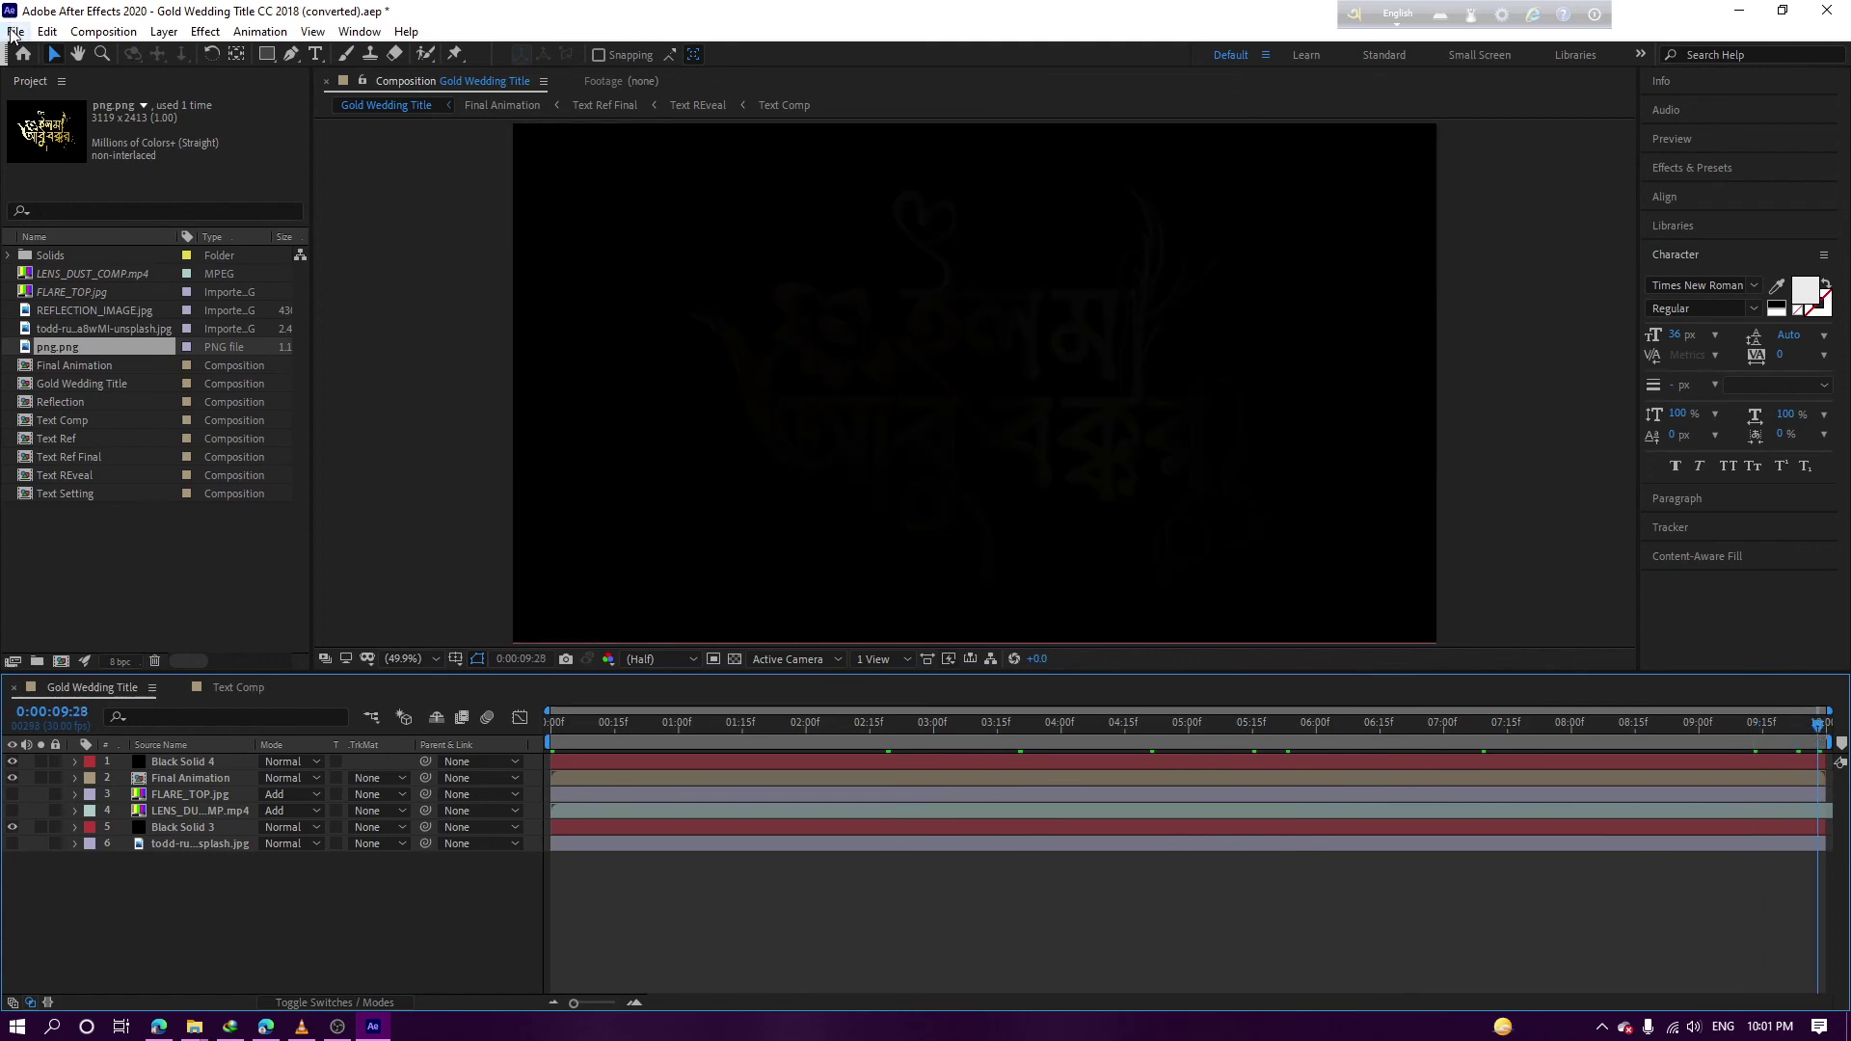
Add the Gold Wedding Title composition to the Render Queue
click(16, 32)
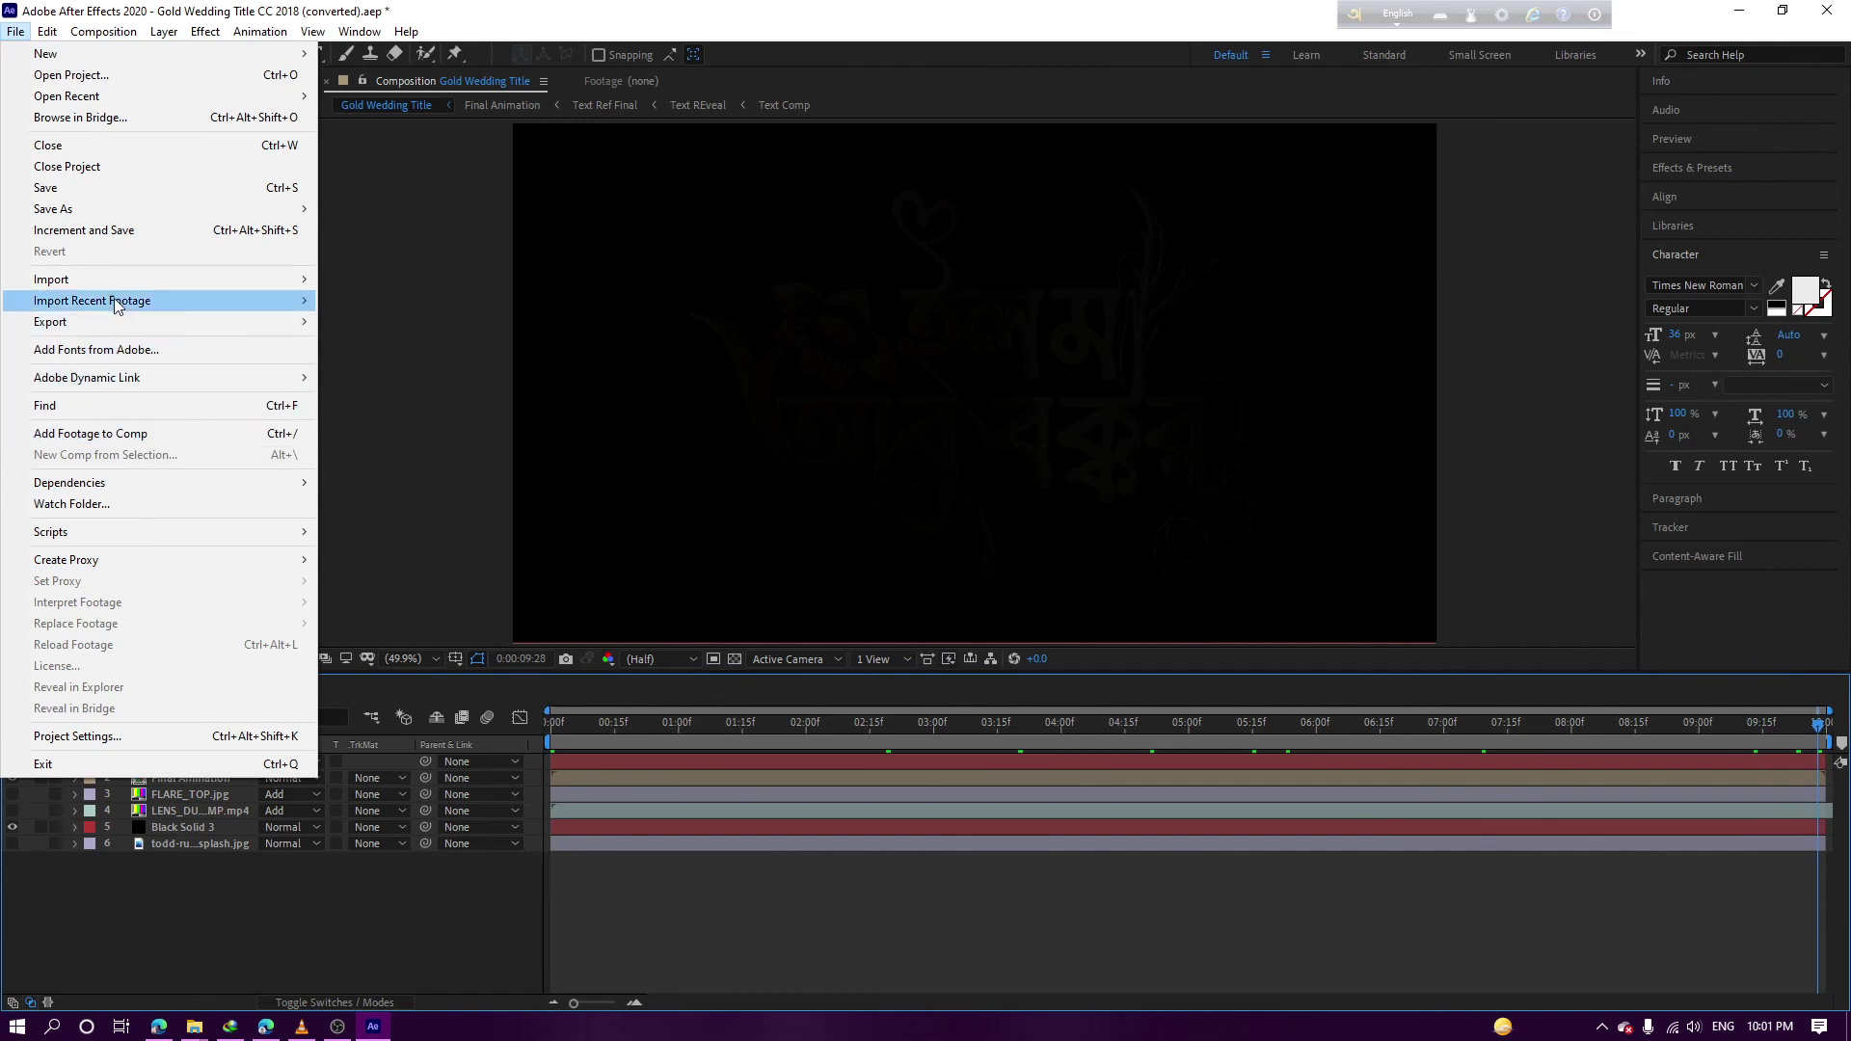
mouse_move(108, 324)
click(521, 344)
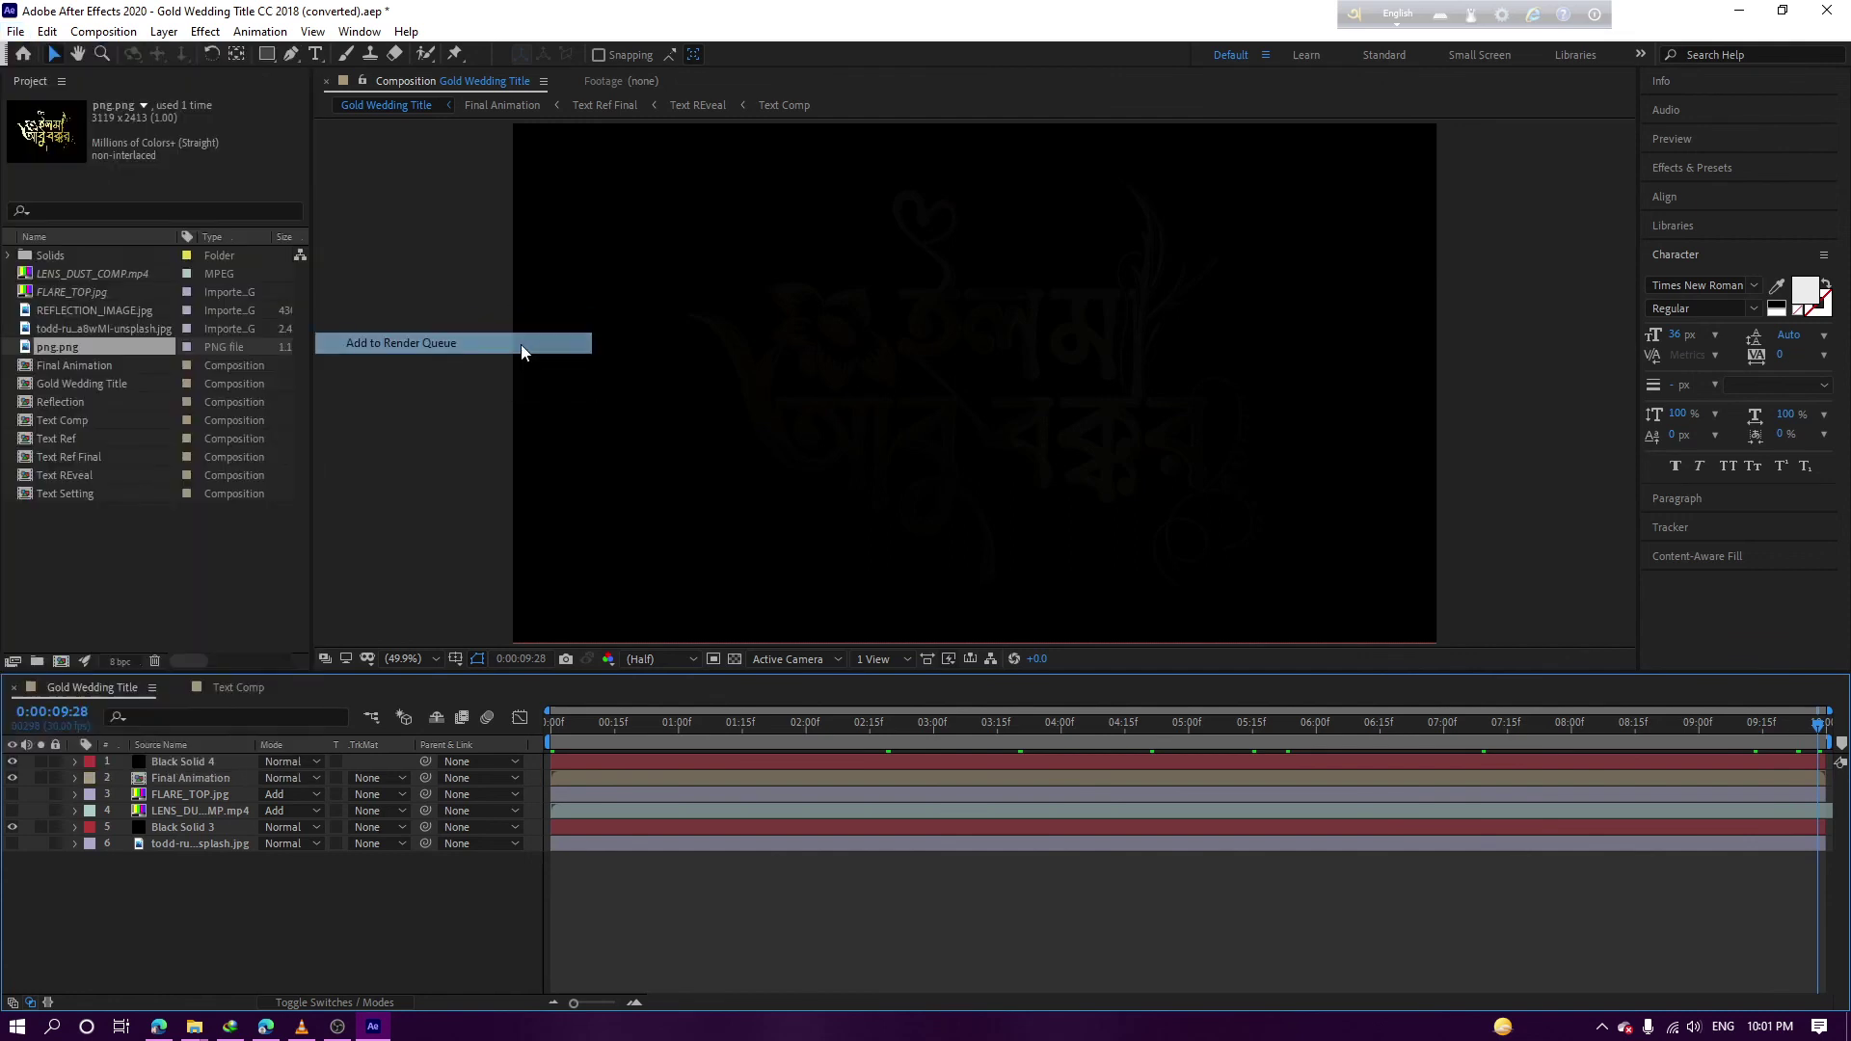
Set the output file to Gold Wedding Title.avi in Desktop > New folder (2) > png
click(484, 816)
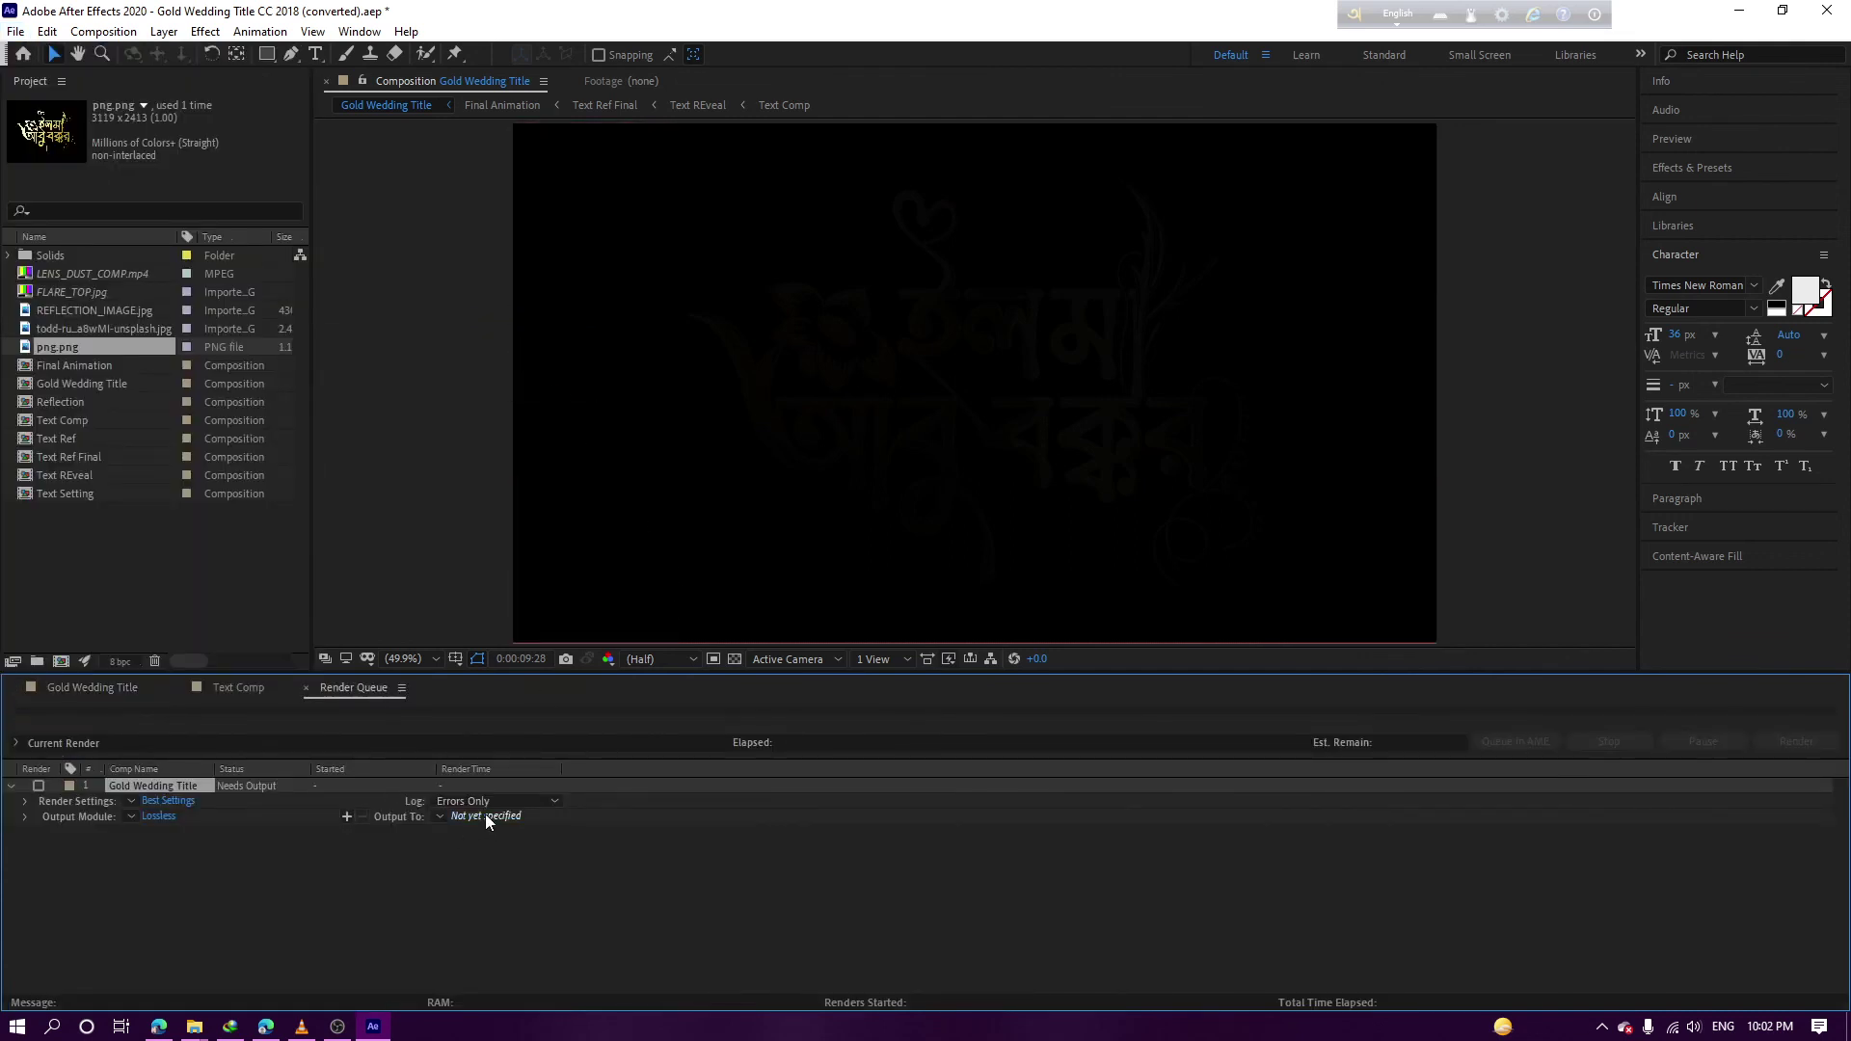
scroll(77, 236, up, 3)
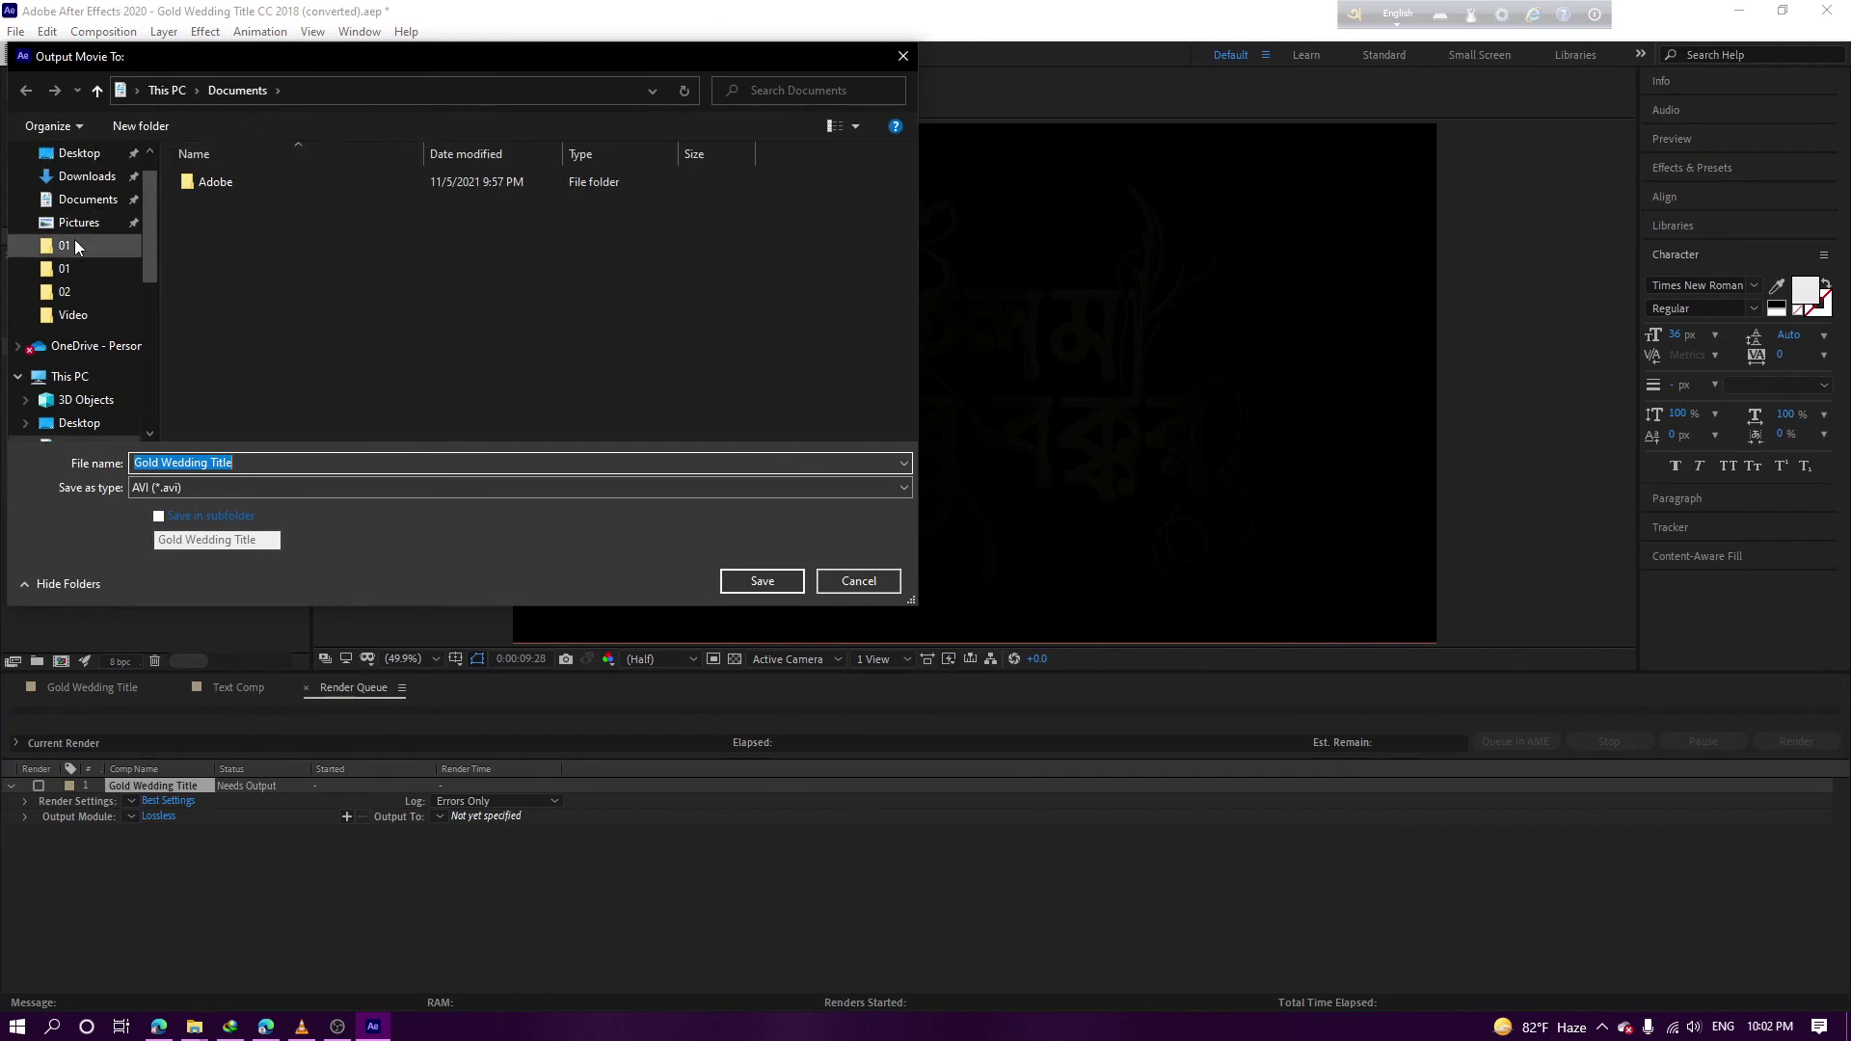
click(77, 214)
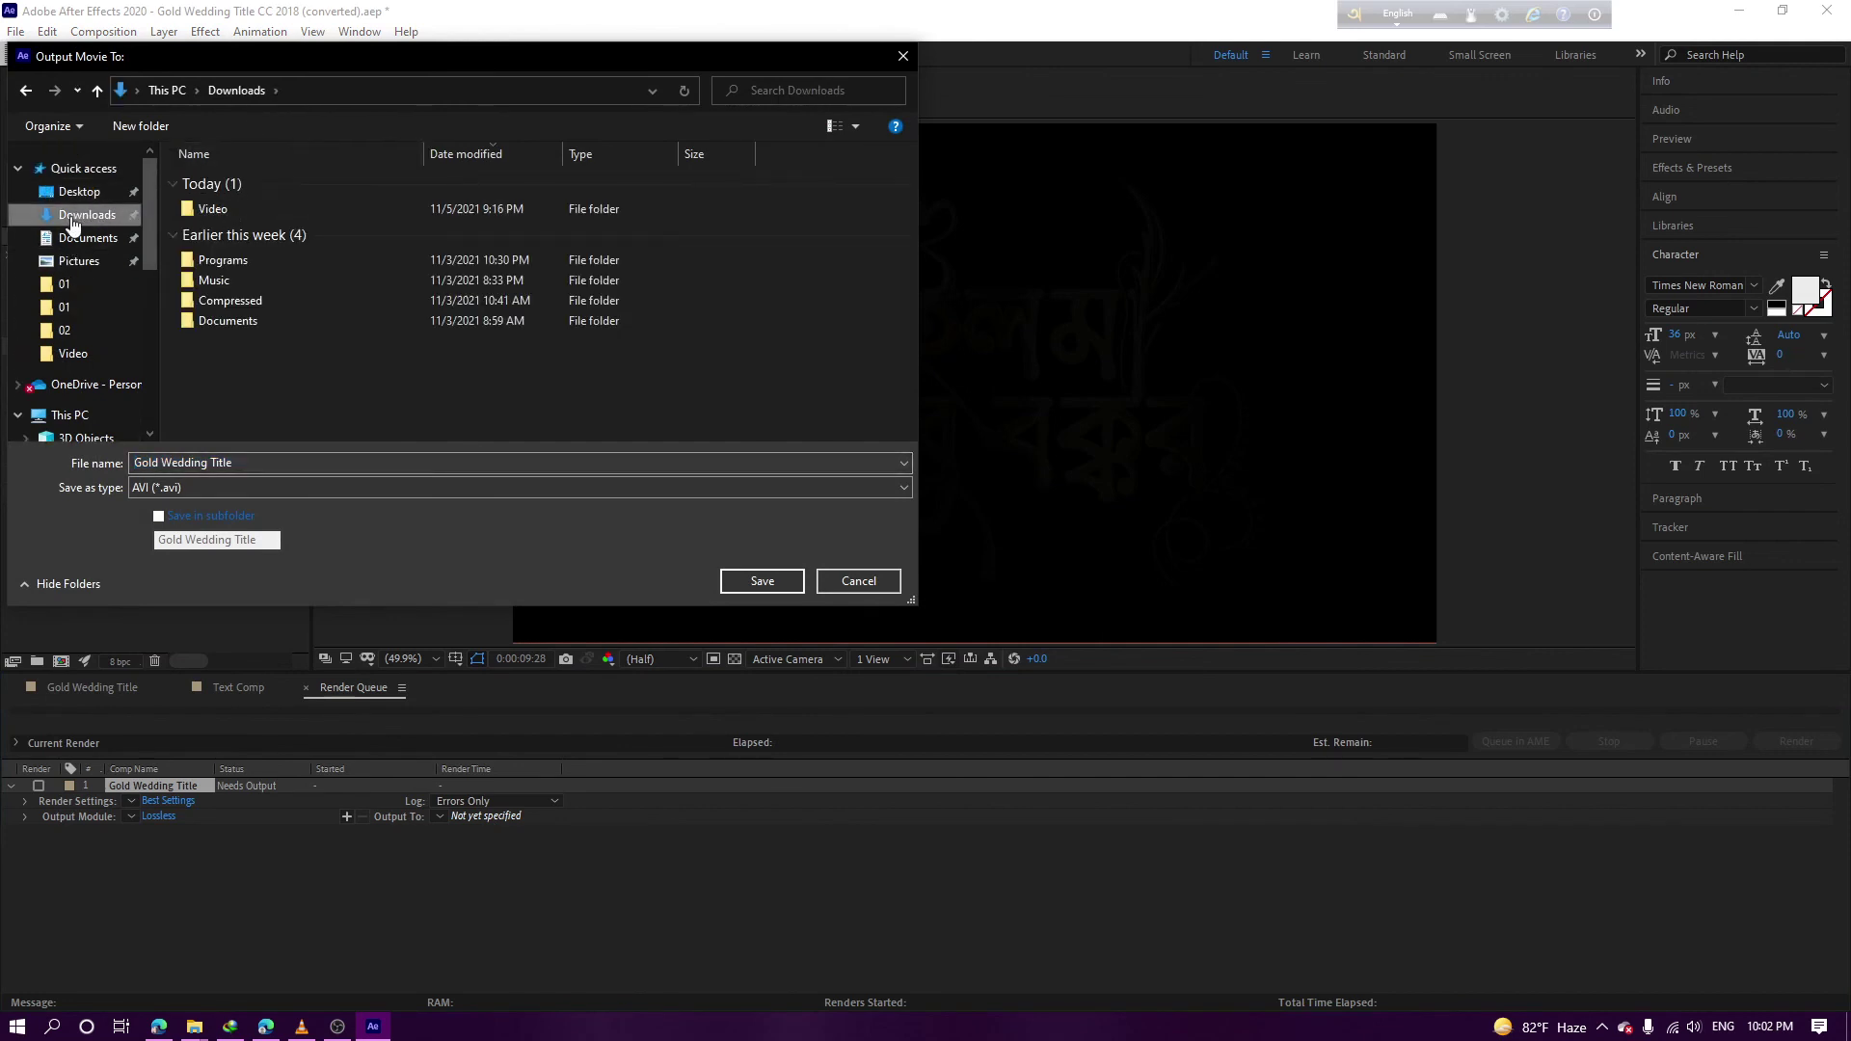
click(79, 191)
double_click(331, 202)
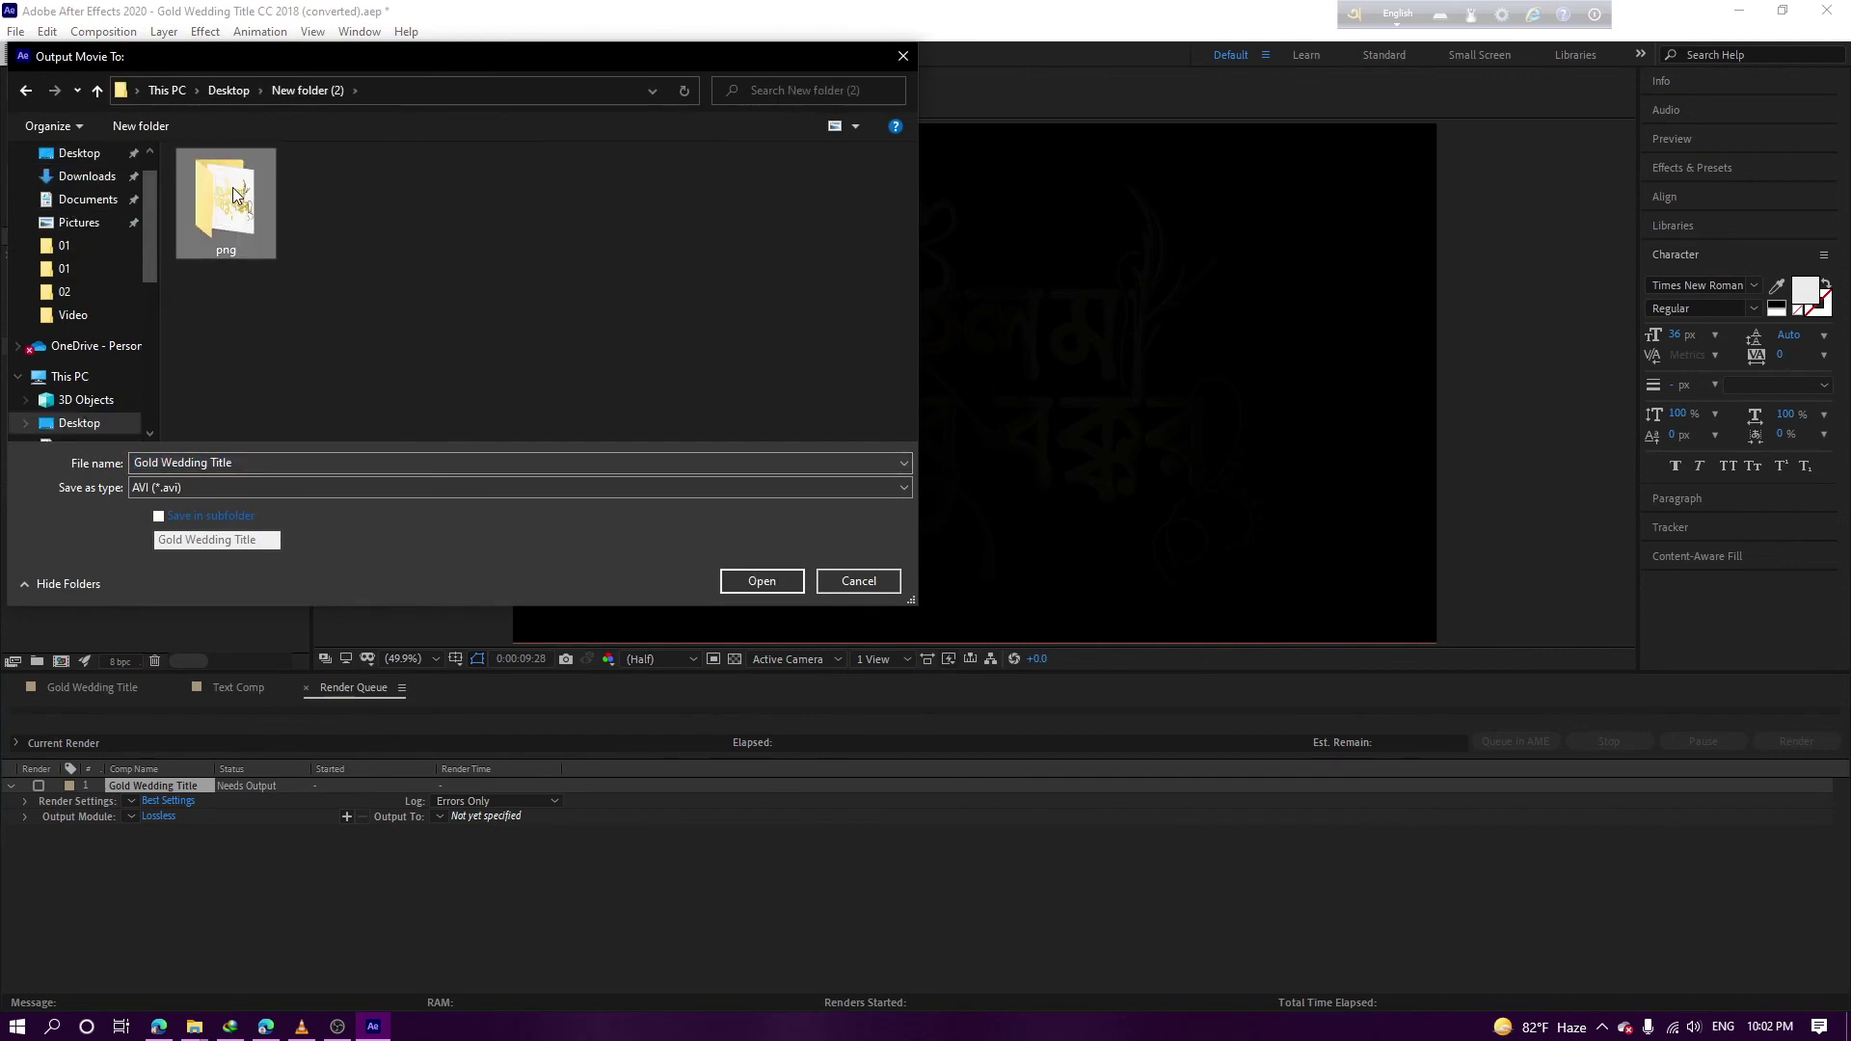
double_click(227, 205)
click(762, 580)
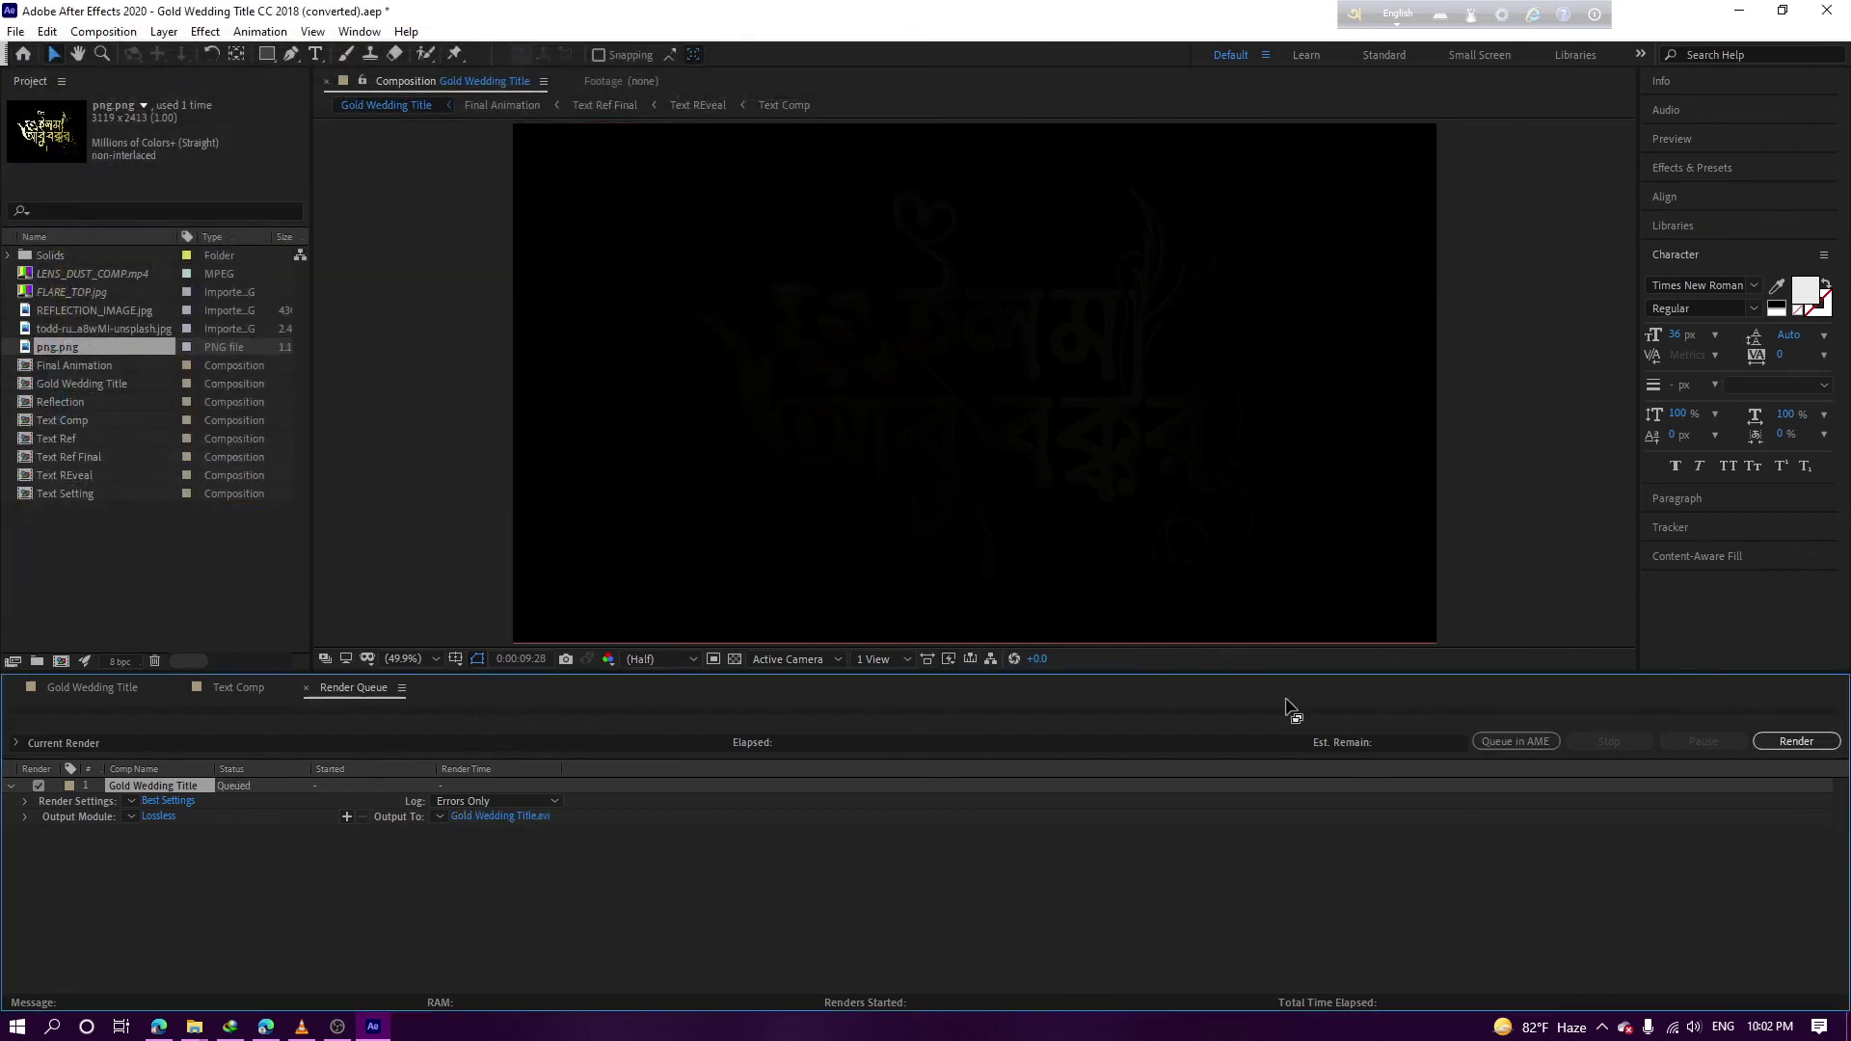
Start rendering, dismiss the missing-footage warning, and stop the screen recording
click(1798, 742)
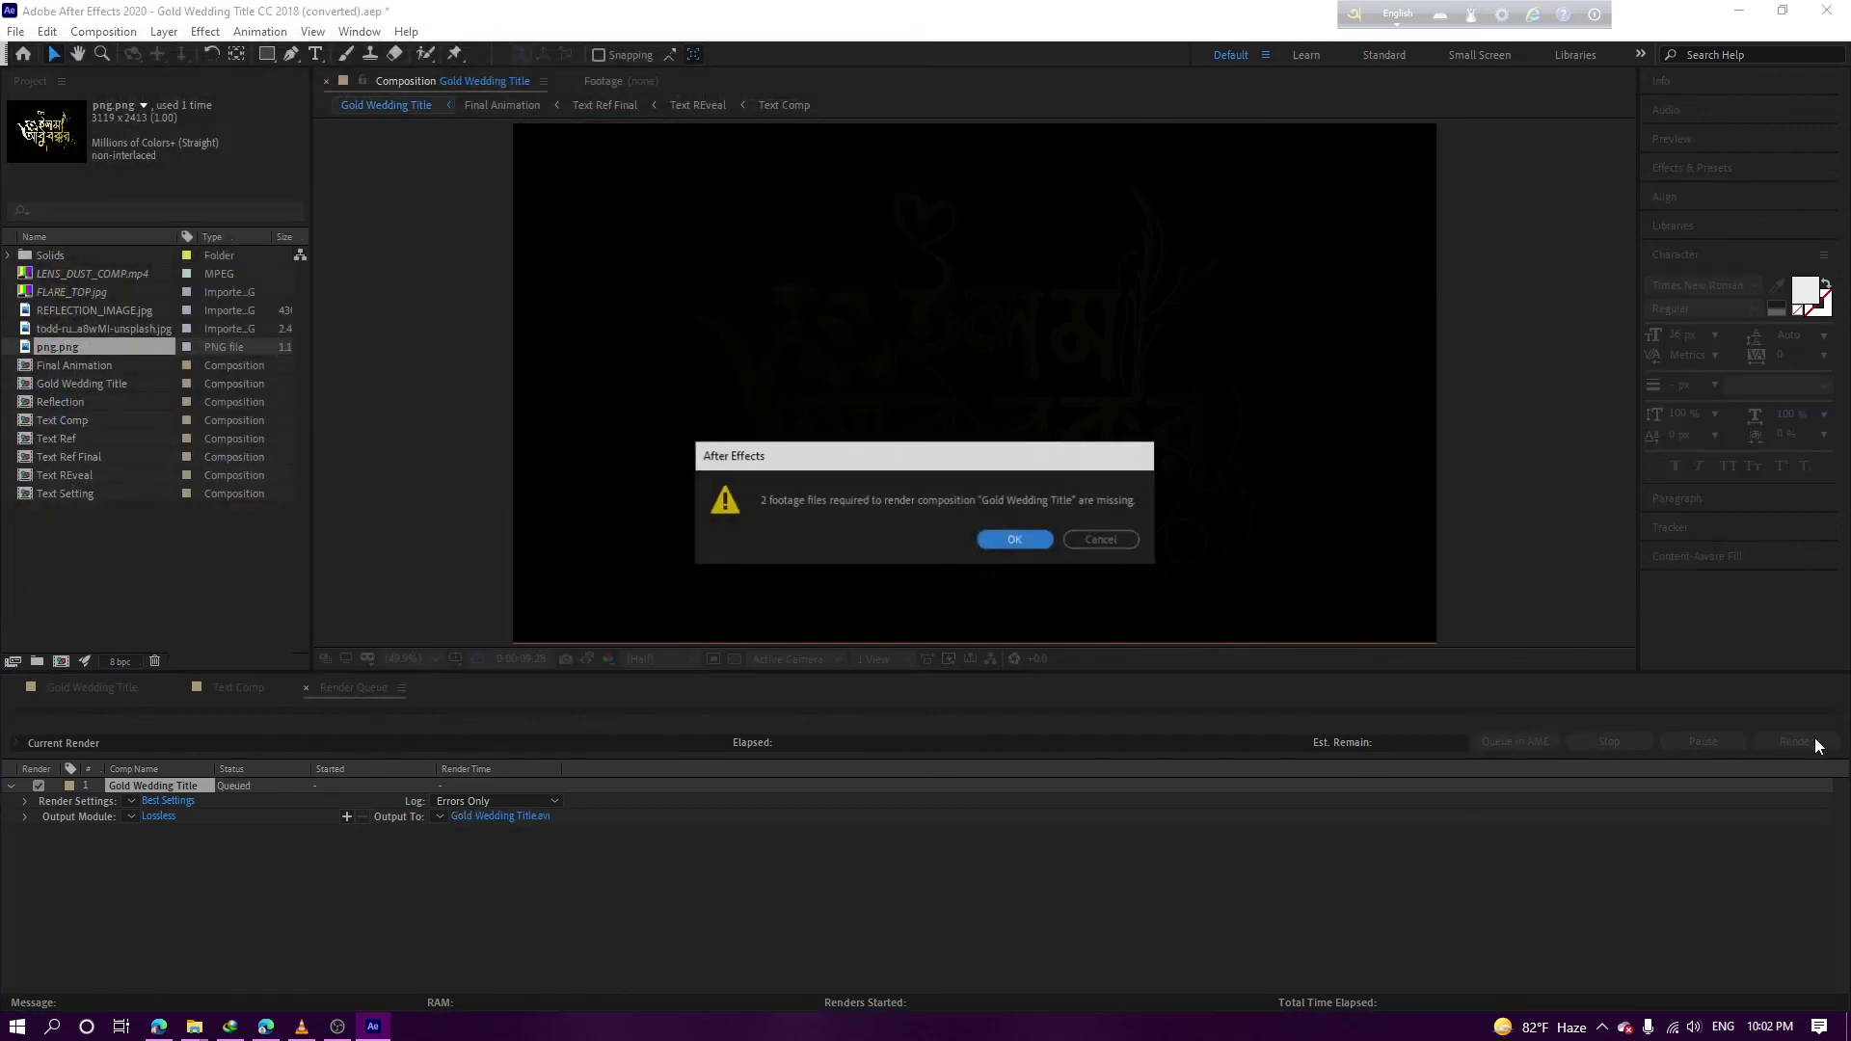
click(999, 547)
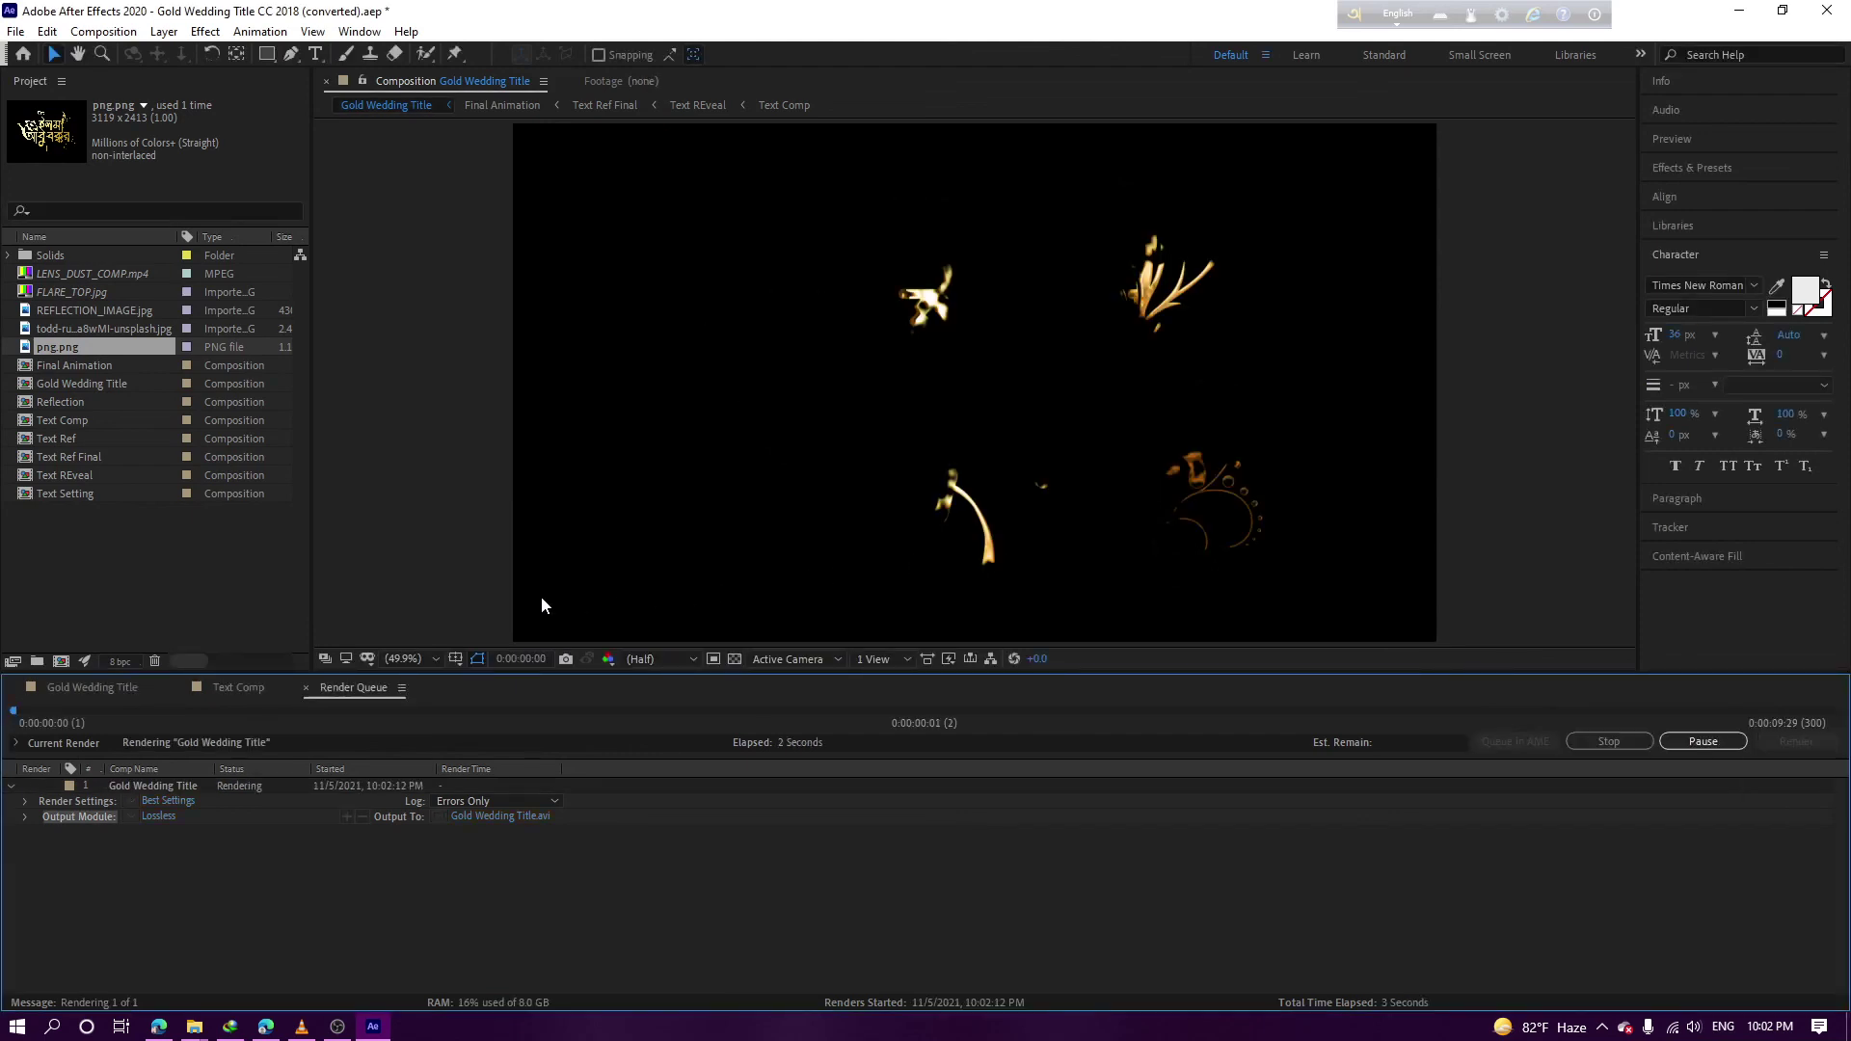
click(351, 1028)
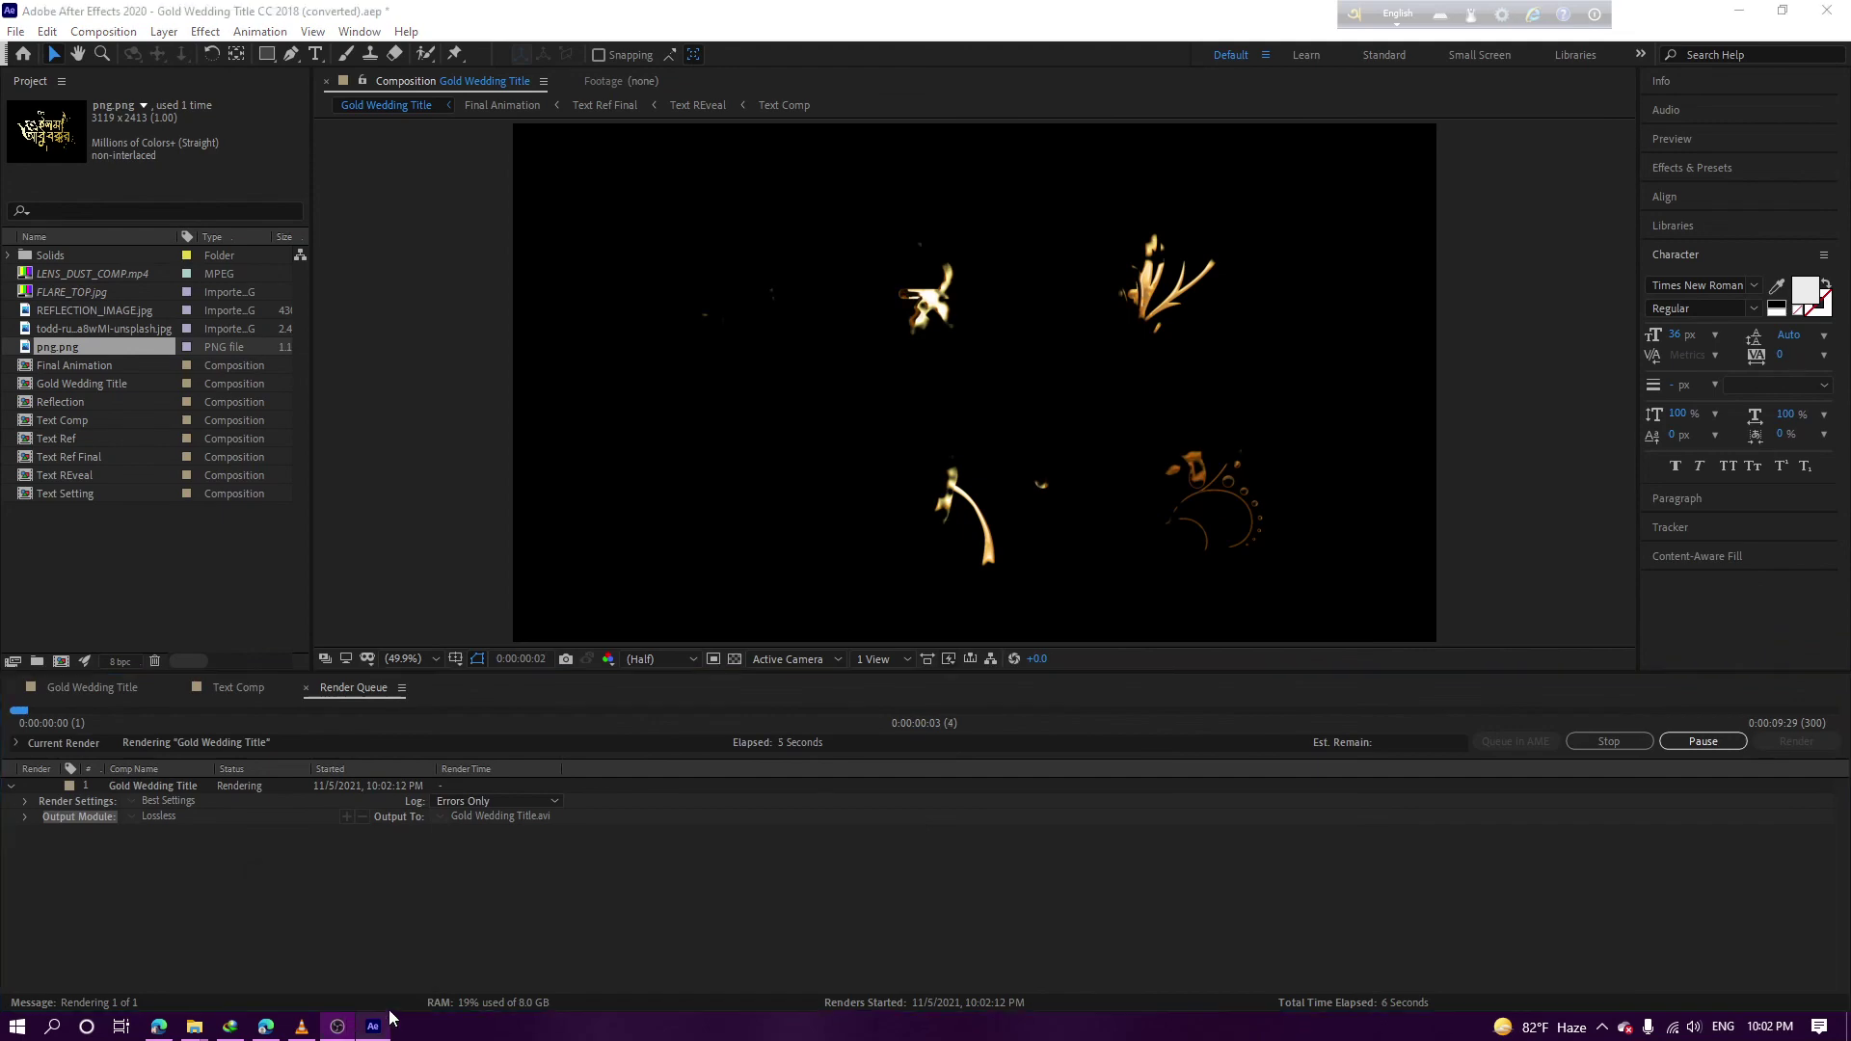
click(1342, 736)
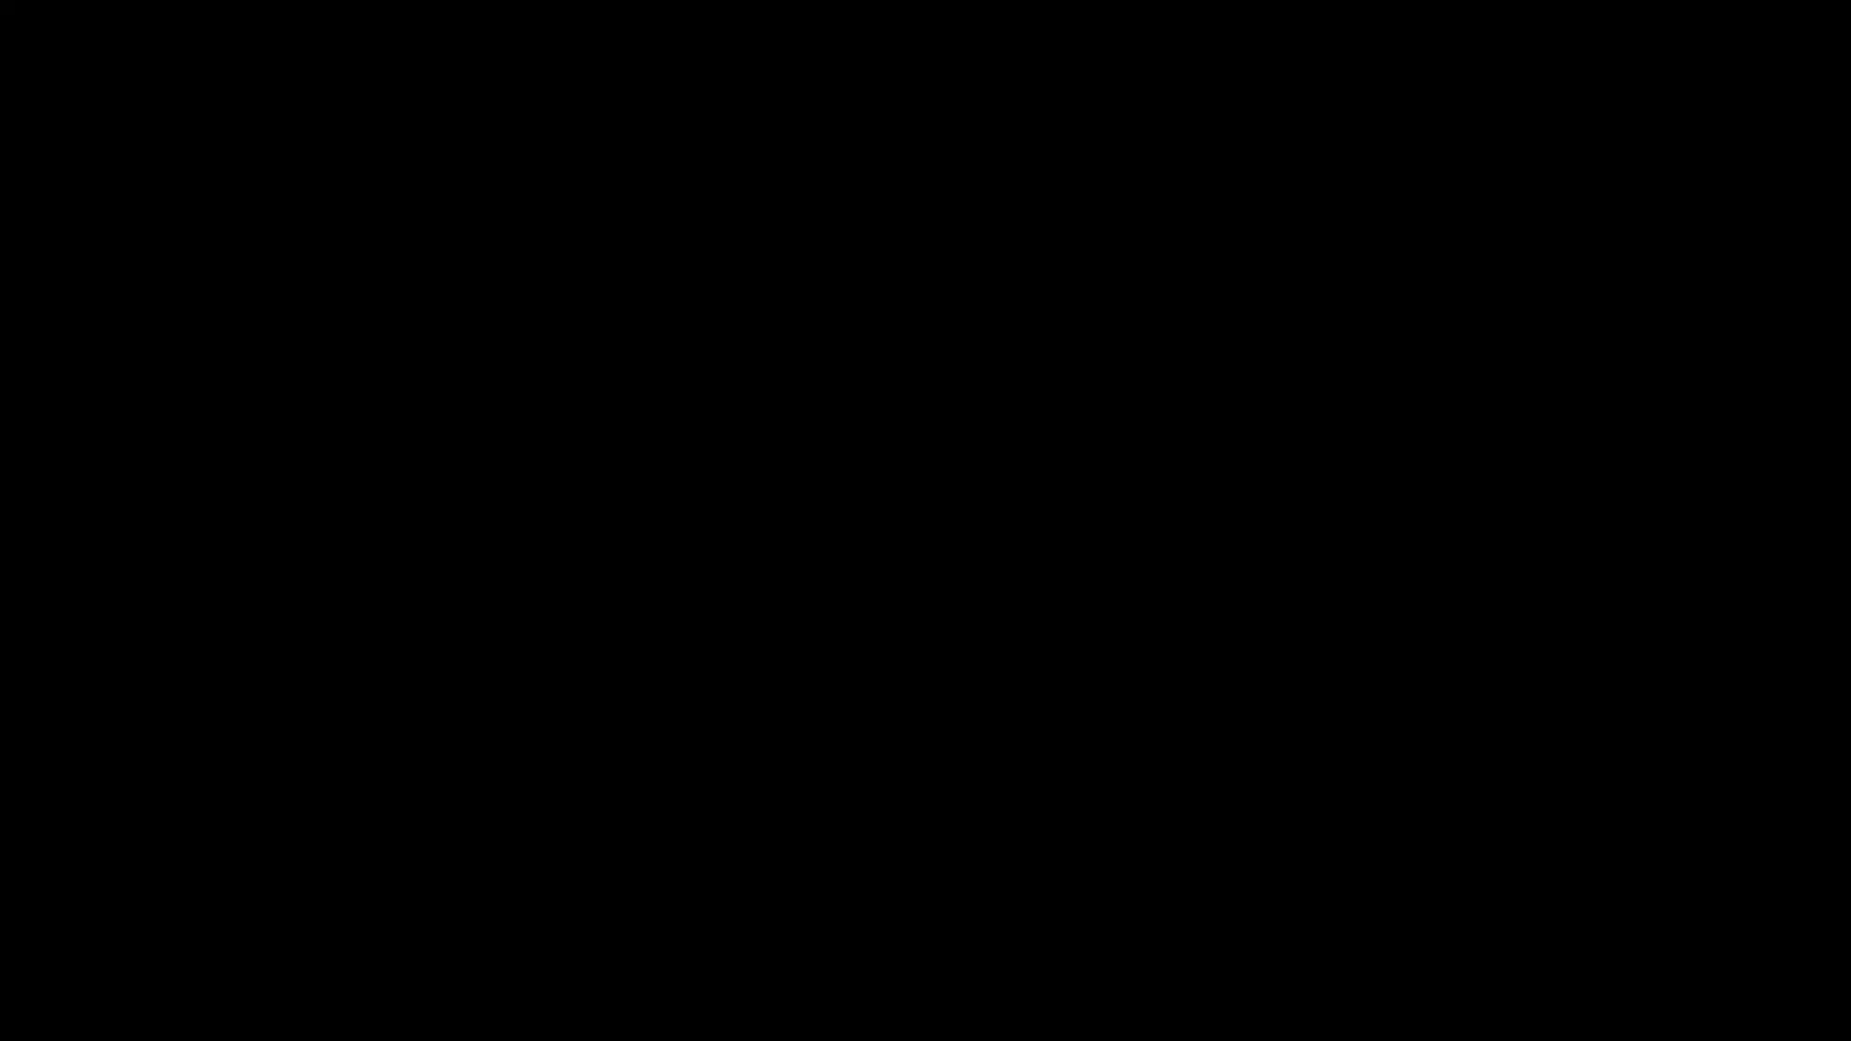